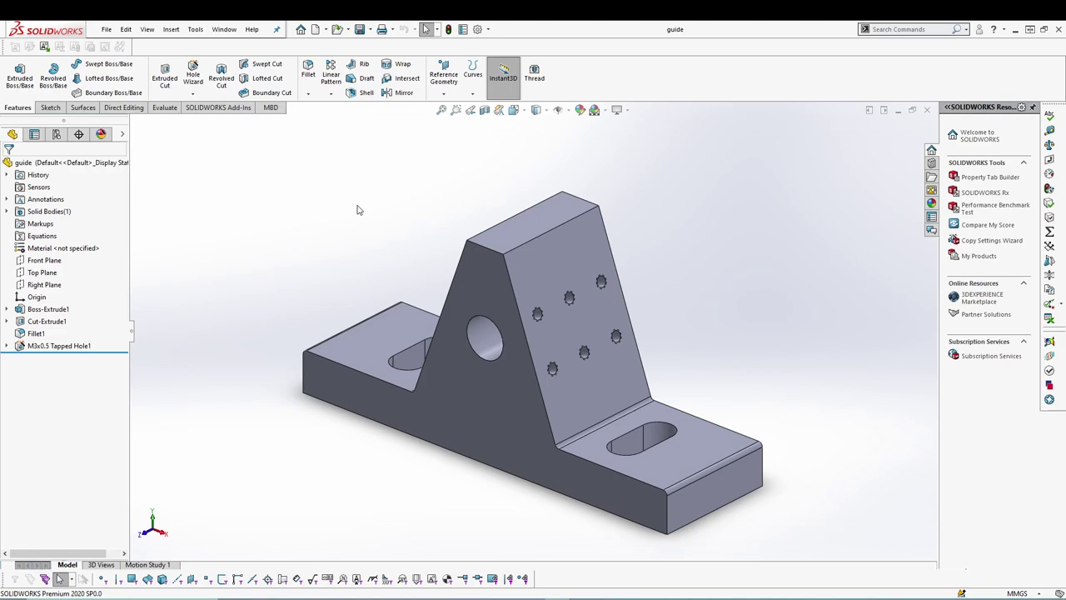
{"action": "middle_click_drag", "start_coordinate": [363, 222], "coordinate": [433, 224]}
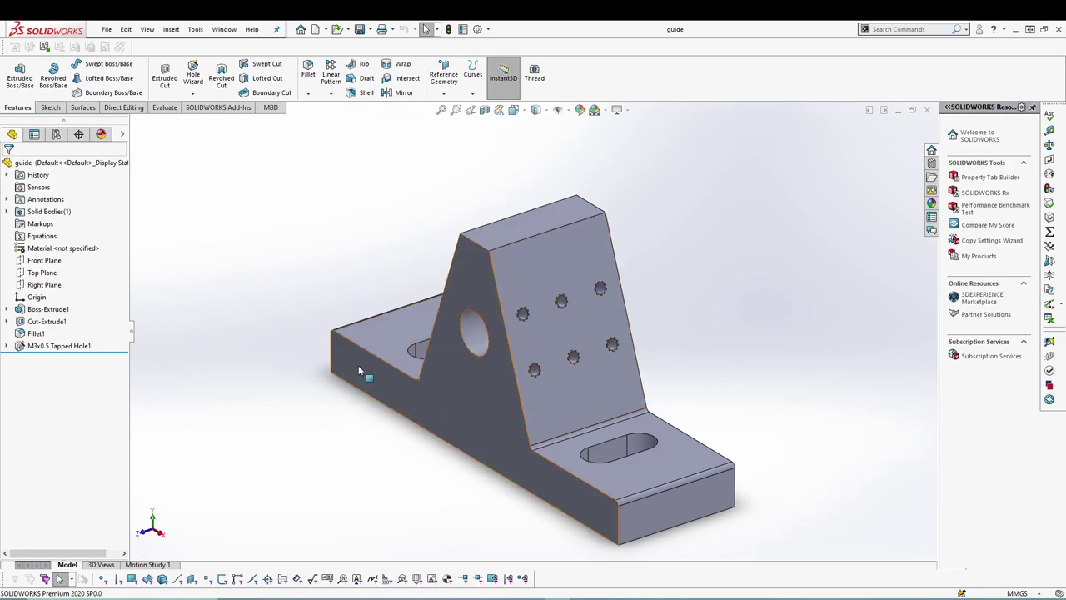
{"action": "middle_click_drag", "start_coordinate": [306, 278], "coordinate": [429, 280]}
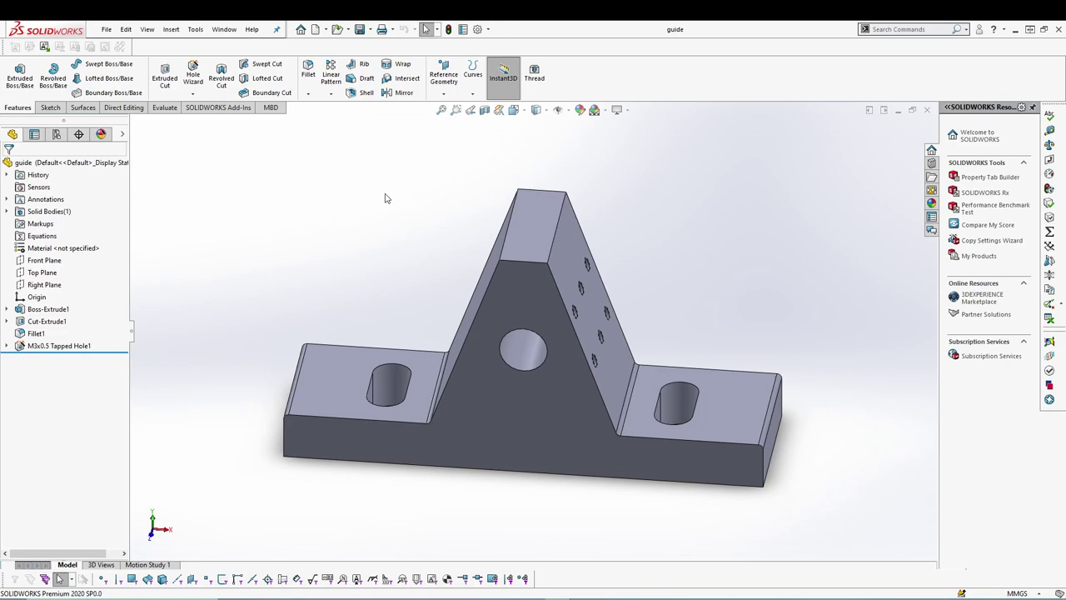
{"action": "middle_click_drag", "start_coordinate": [364, 303], "coordinate": [380, 258]}
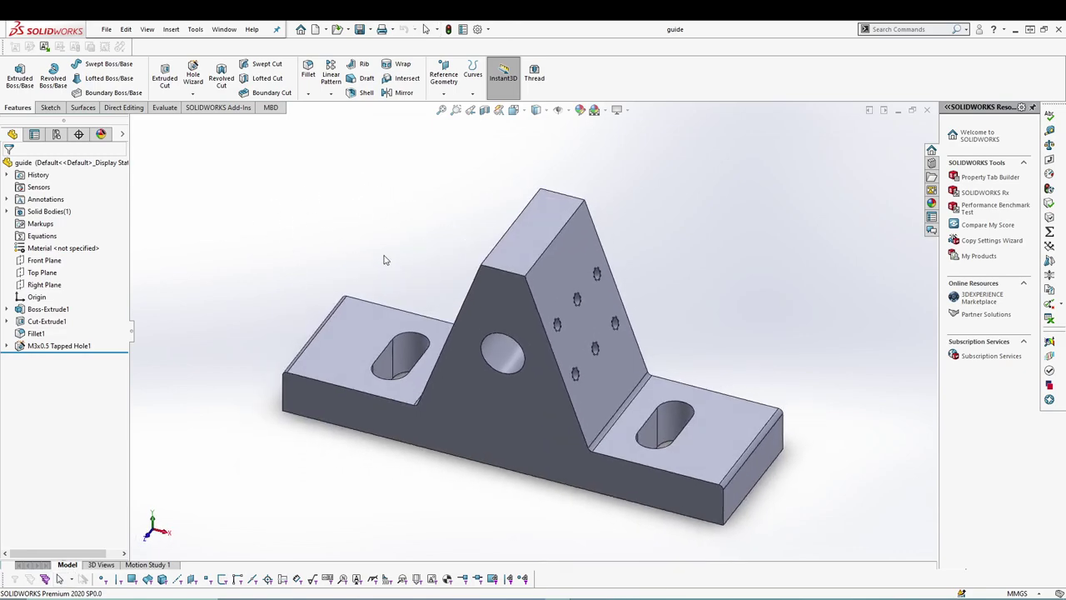
Close all open documents and create a new drawing document.
{"action": "left_click", "coordinate": [233, 30]}
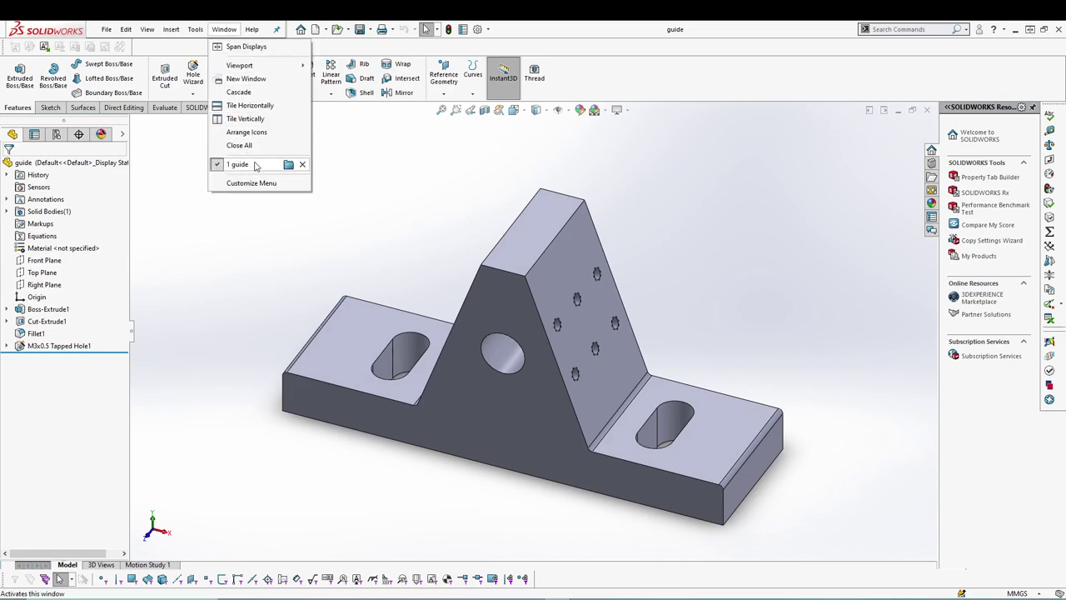
{"action": "left_click", "coordinate": [256, 142]}
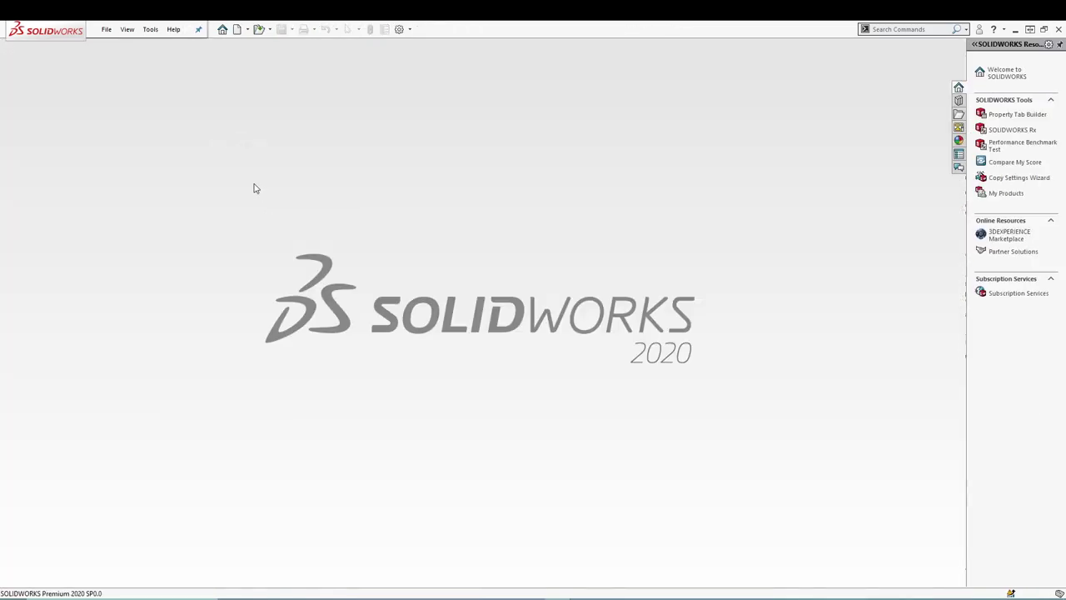
{"action": "left_click", "coordinate": [237, 29]}
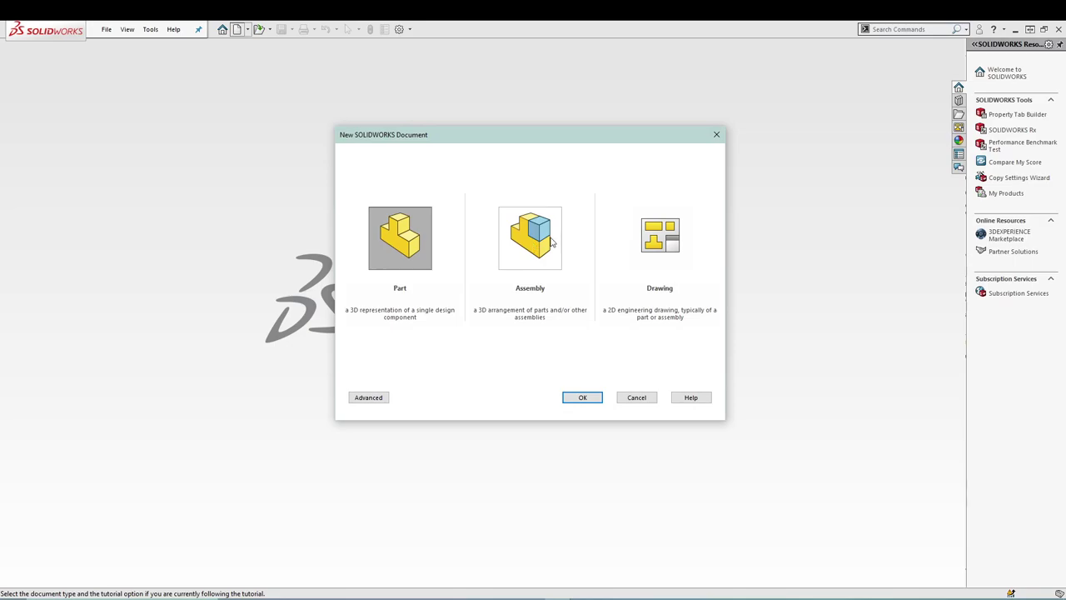
{"action": "left_click", "coordinate": [648, 240]}
{"action": "left_click", "coordinate": [581, 396]}
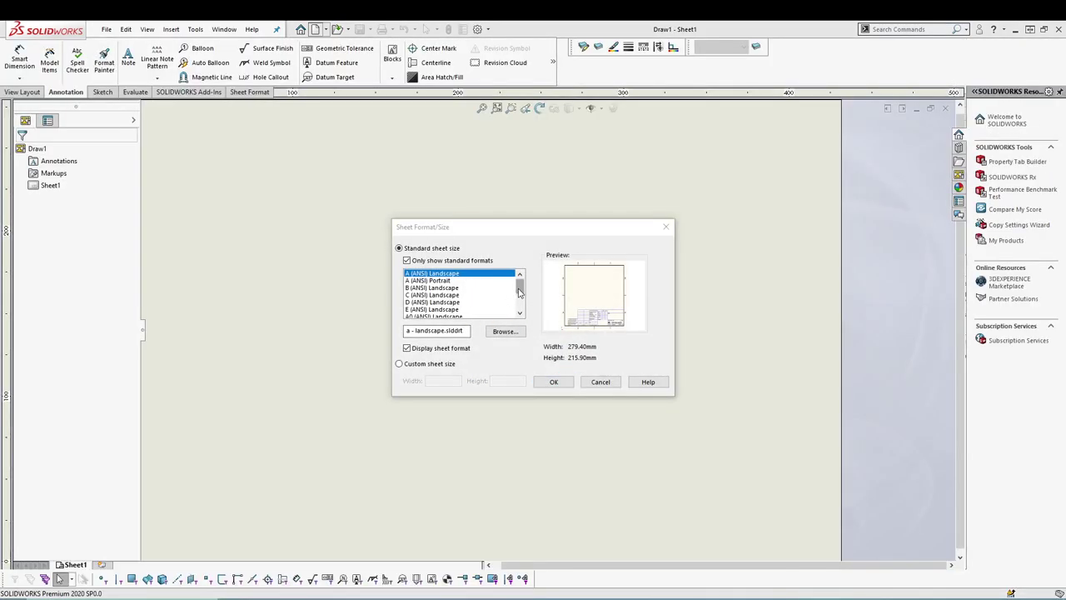
Use the standard B (ANSI) Landscape sheet format for the drawing and leave the sheet without a model view.
{"action": "left_click", "coordinate": [519, 312]}
{"action": "scroll", "coordinate": [522, 311], "scroll_direction": "up", "scroll_amount": 3}
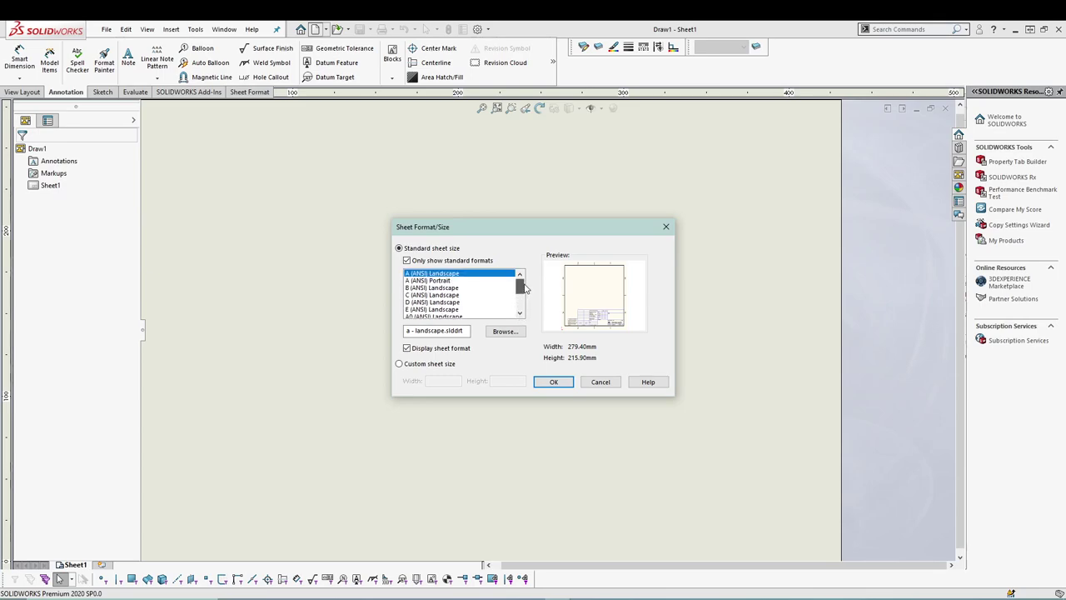
{"action": "scroll", "coordinate": [522, 311], "scroll_direction": "down", "scroll_amount": 3}
{"action": "left_click", "coordinate": [409, 366]}
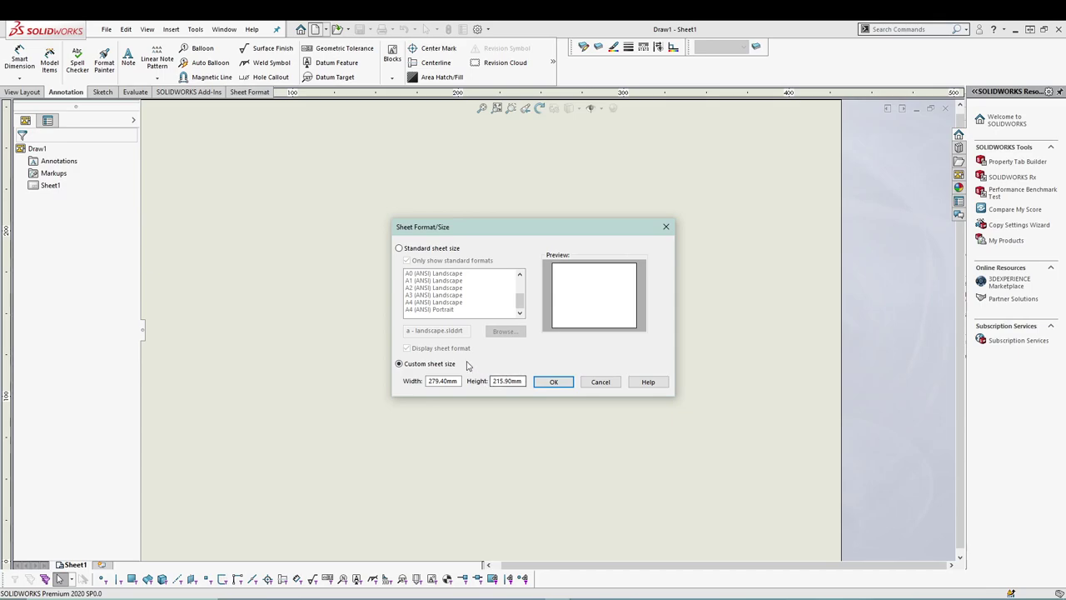
{"action": "left_click", "coordinate": [399, 248]}
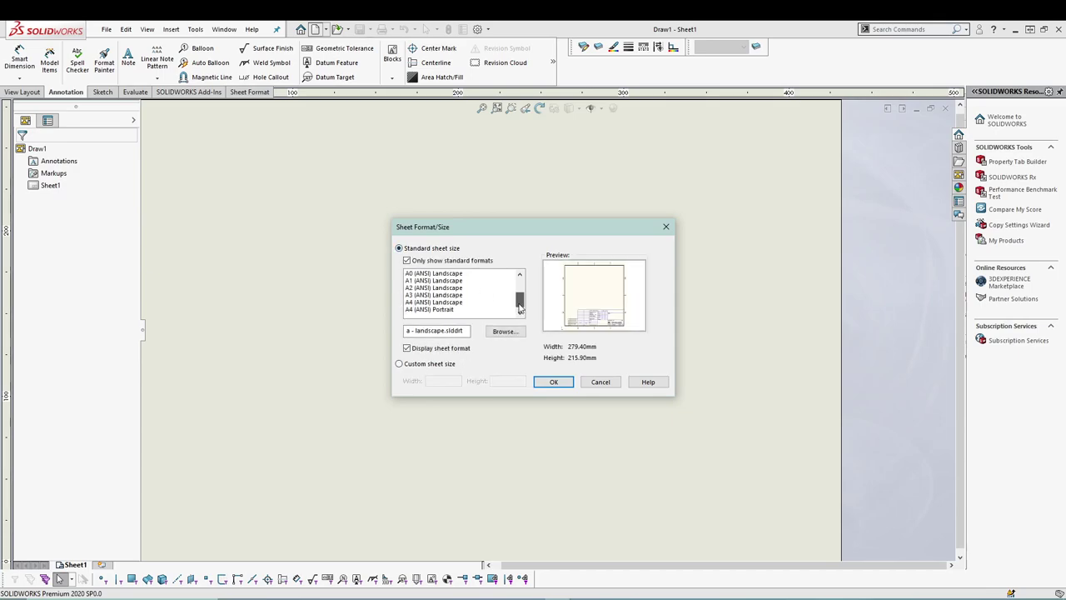
{"action": "scroll", "coordinate": [522, 298], "scroll_direction": "up", "scroll_amount": 2}
{"action": "left_click", "coordinate": [448, 296]}
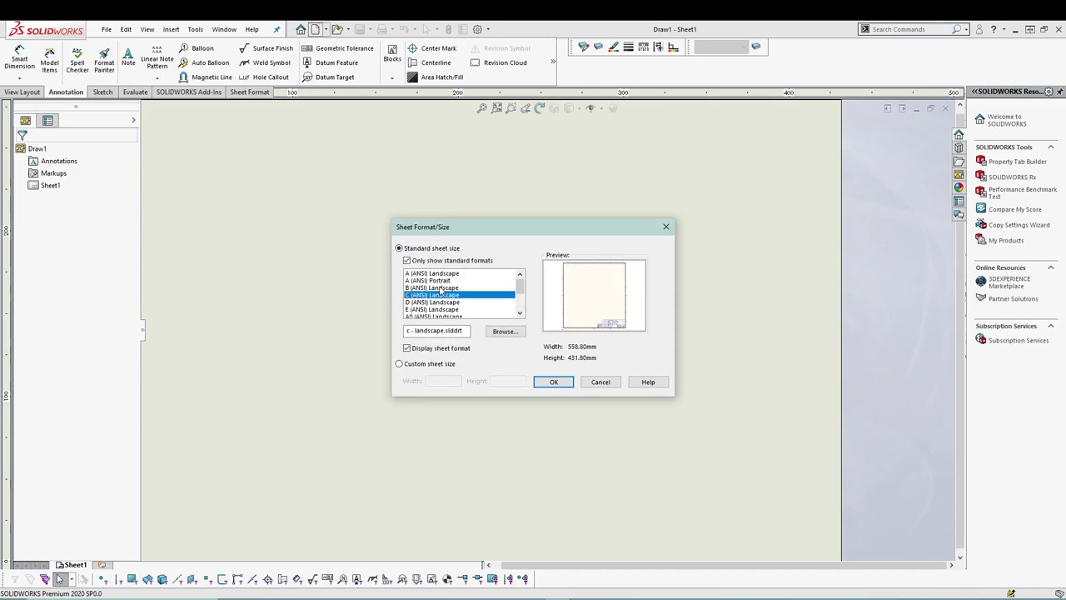
{"action": "left_click", "coordinate": [442, 288]}
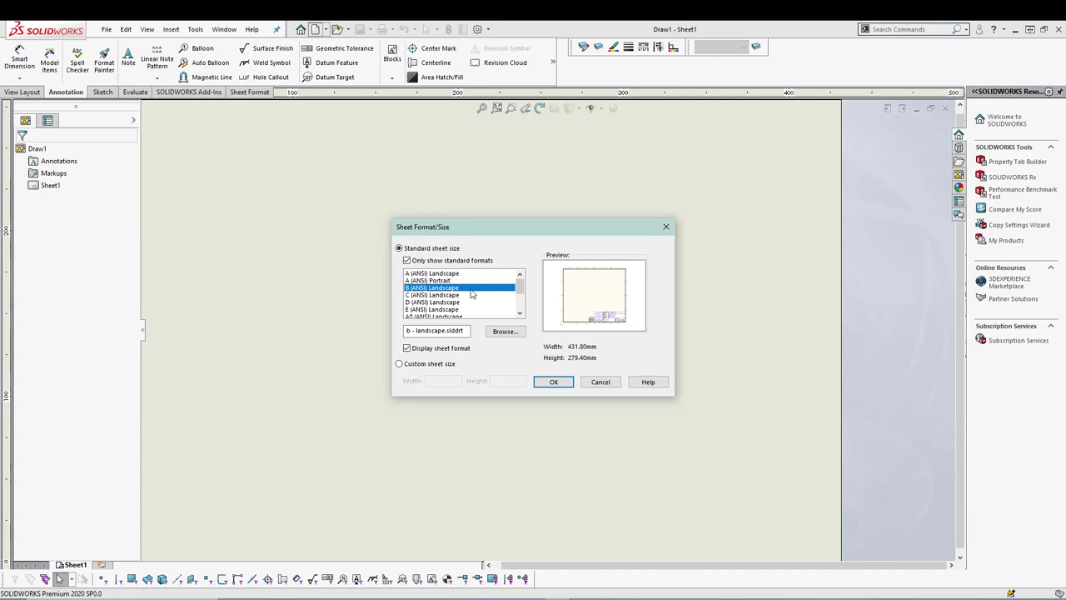
{"action": "left_click", "coordinate": [553, 382]}
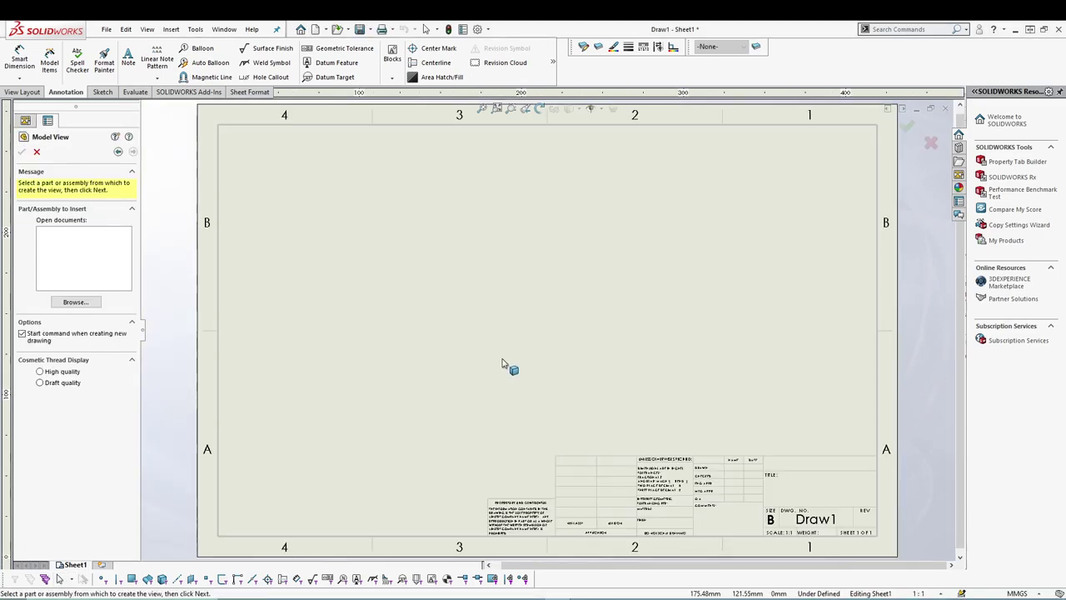
{"action": "left_click", "coordinate": [37, 152]}
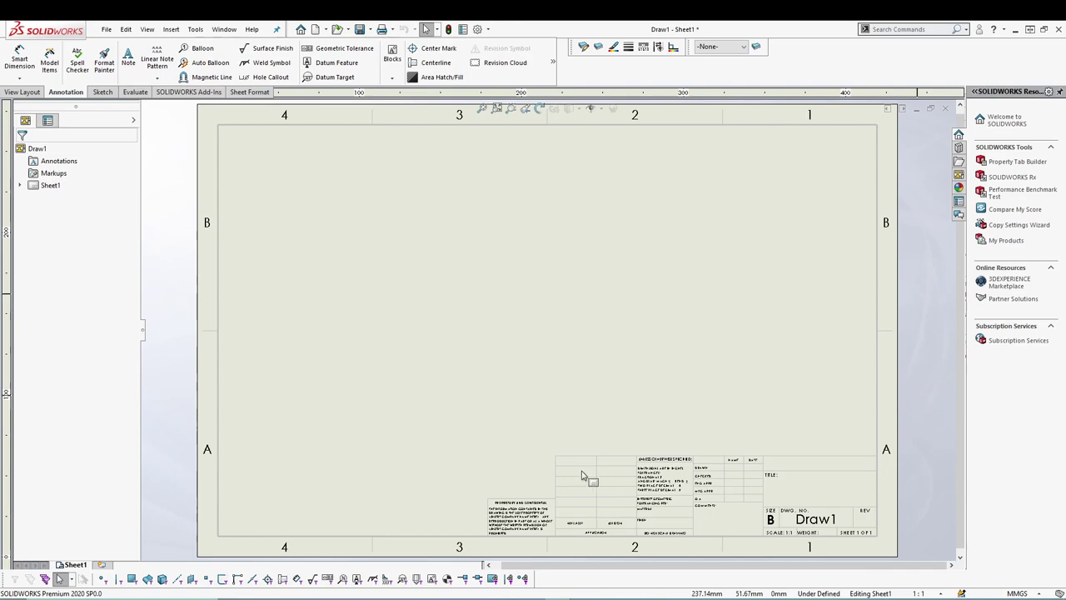
Examine the sheet properties, including the scale, projection type and next view label, without changing them.
{"action": "left_click", "coordinate": [21, 185]}
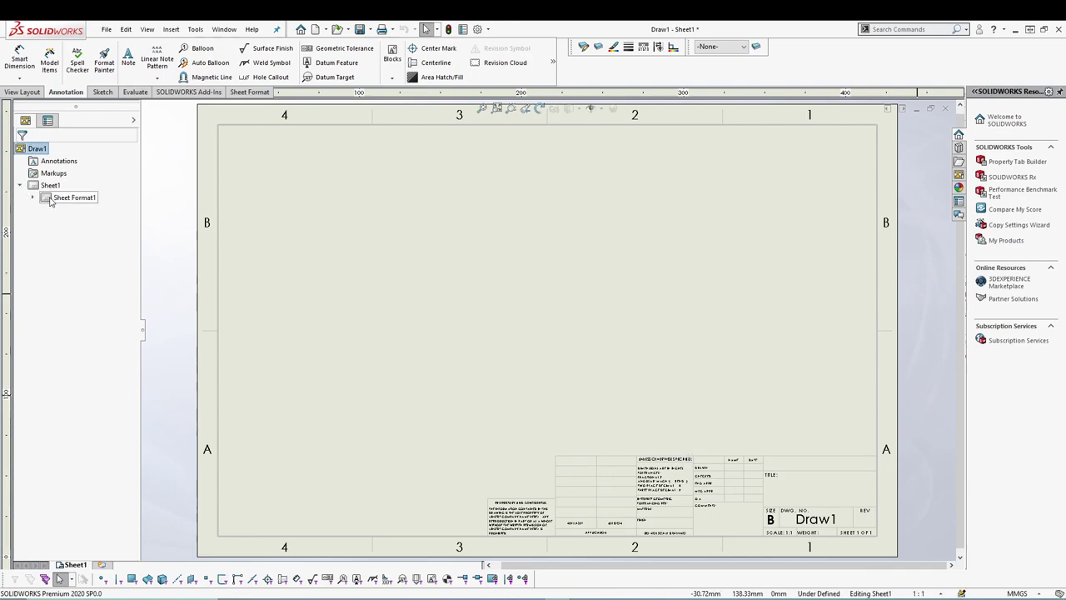
{"action": "right_click", "coordinate": [67, 201]}
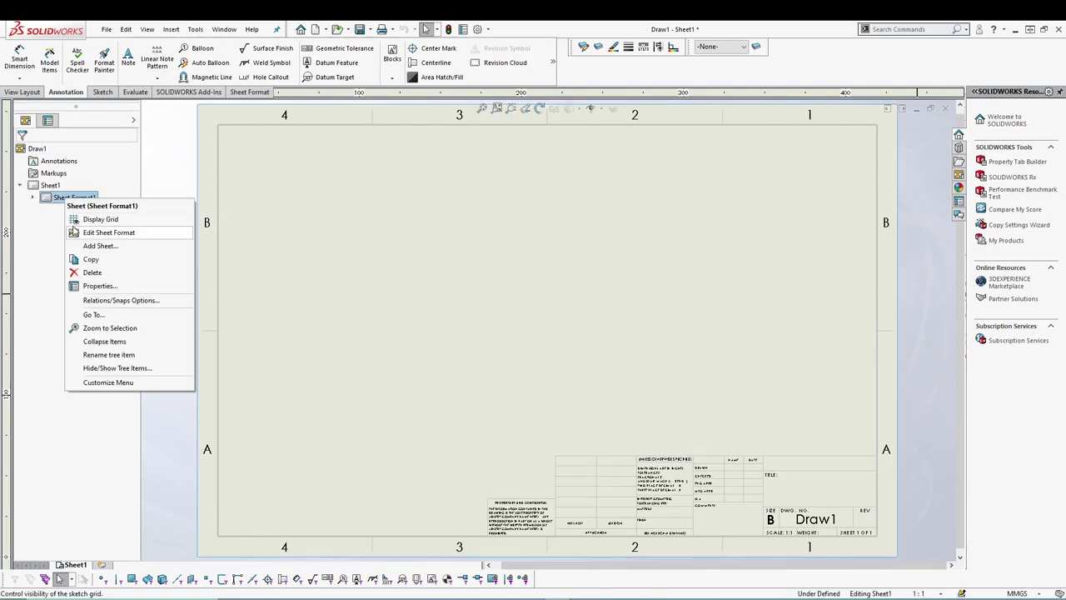
{"action": "left_click", "coordinate": [99, 287]}
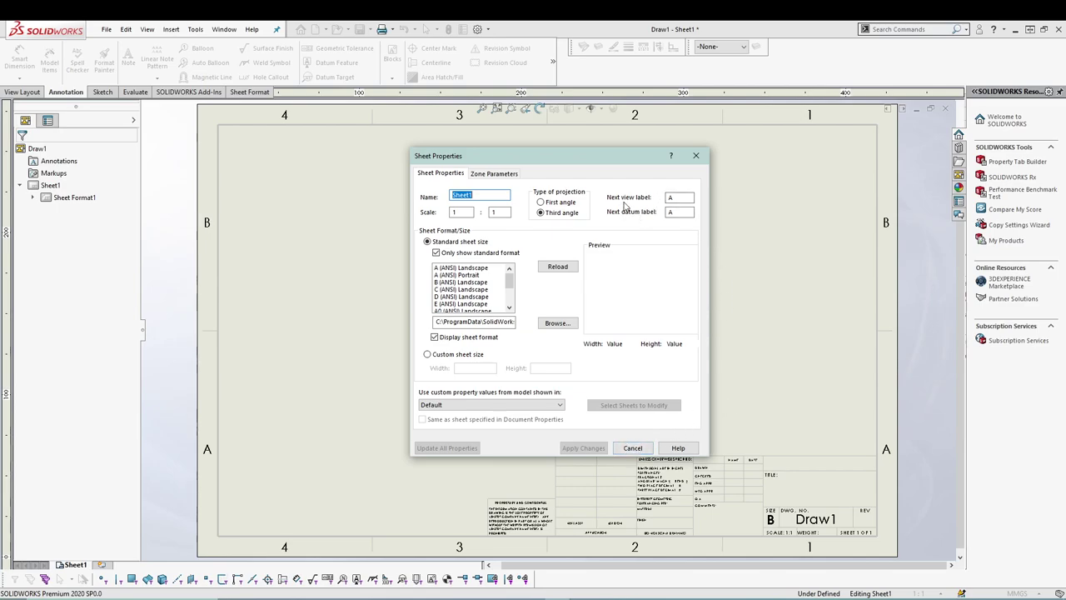
{"action": "left_click", "coordinate": [674, 197]}
{"action": "left_click", "coordinate": [633, 448]}
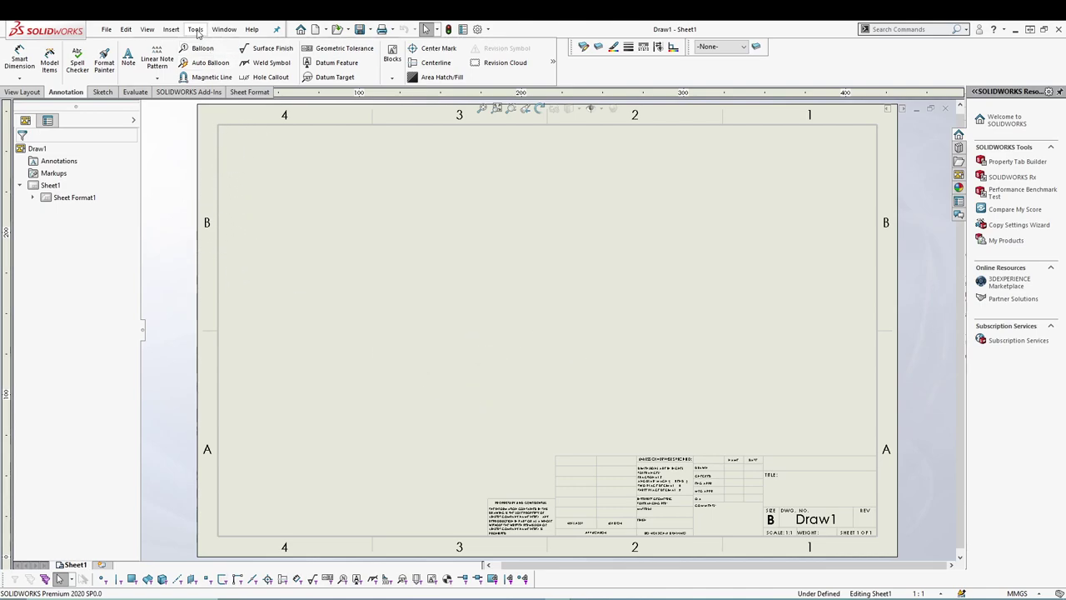
In the document properties, set the dimension text font height to 3 mm.
{"action": "left_click", "coordinate": [196, 29]}
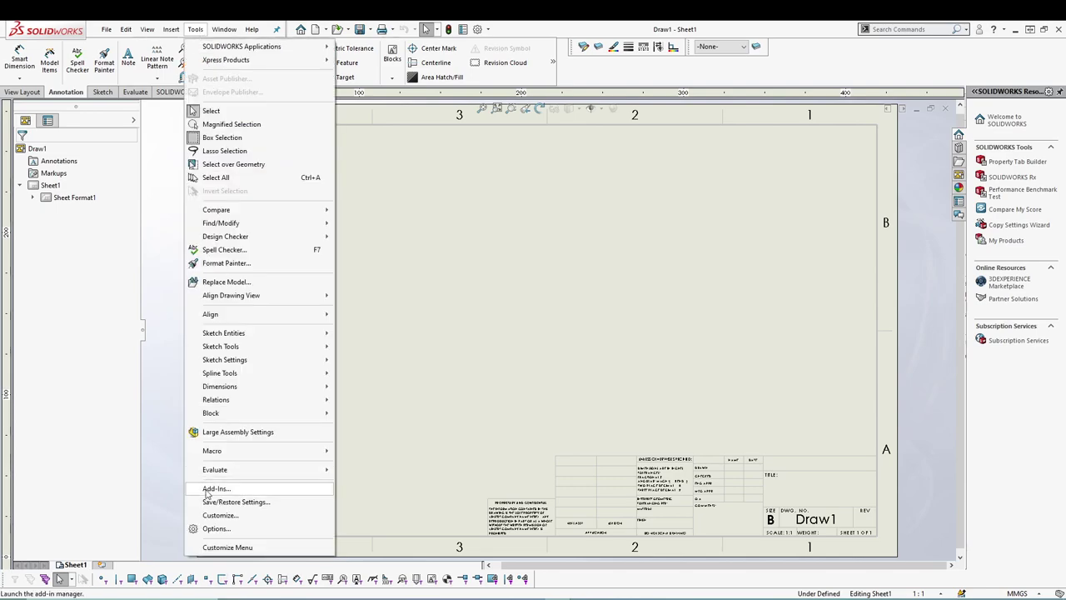
{"action": "left_click", "coordinate": [217, 529]}
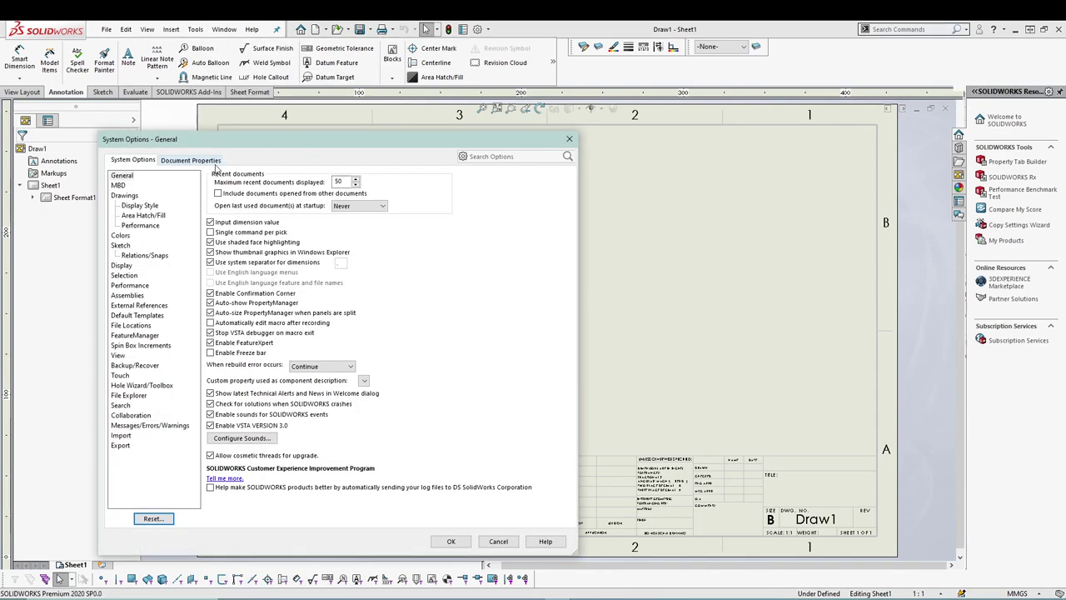
{"action": "left_click", "coordinate": [210, 160]}
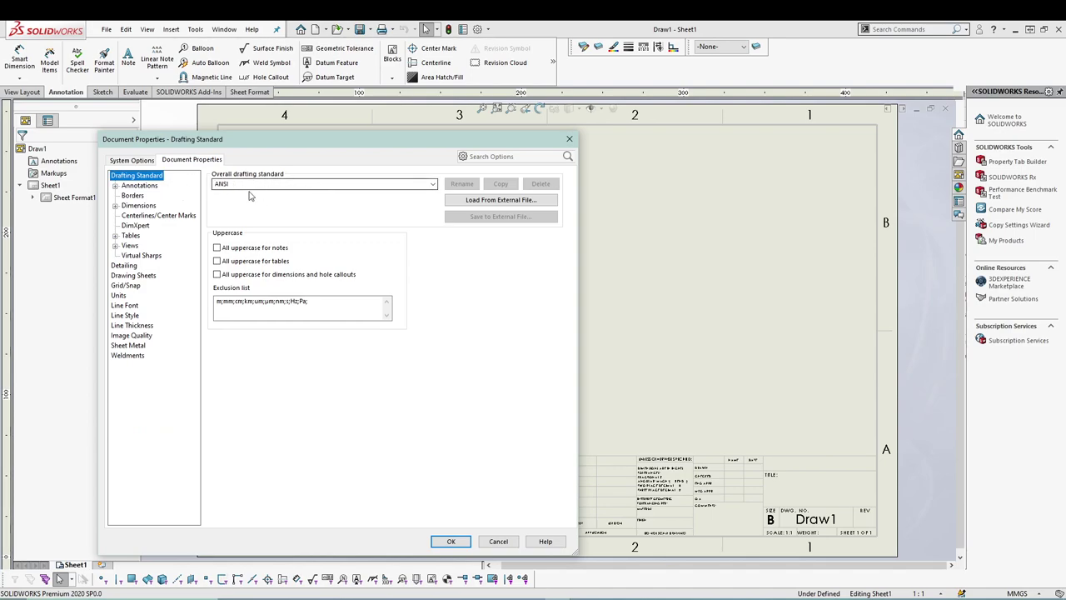
{"action": "left_click", "coordinate": [137, 206]}
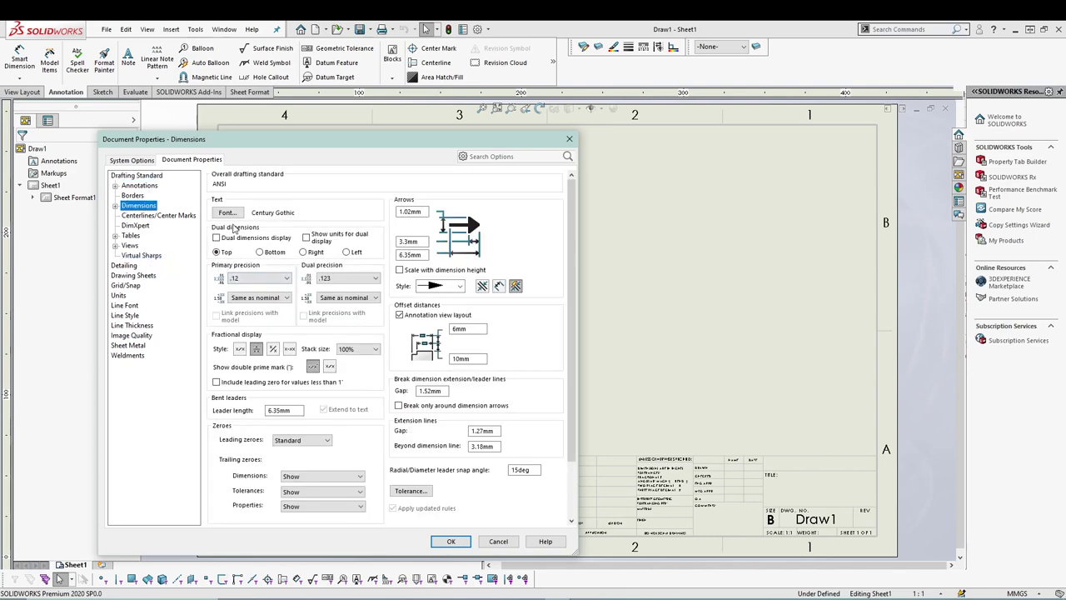
{"action": "left_click", "coordinate": [229, 214]}
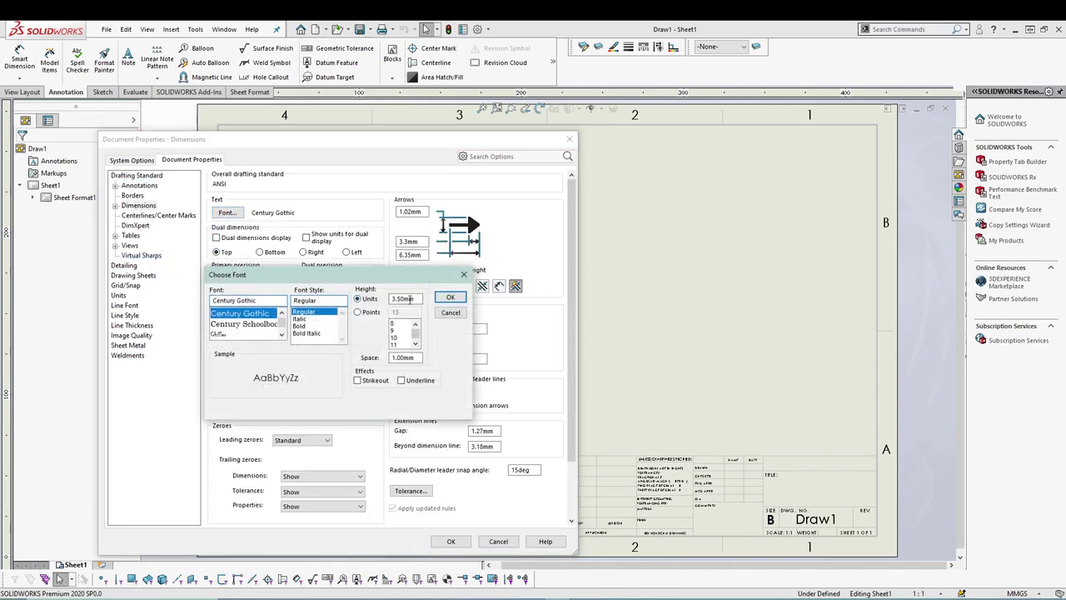
{"action": "double_click", "coordinate": [409, 298]}
{"action": "type", "text": "3"}
{"action": "left_click", "coordinate": [450, 297]}
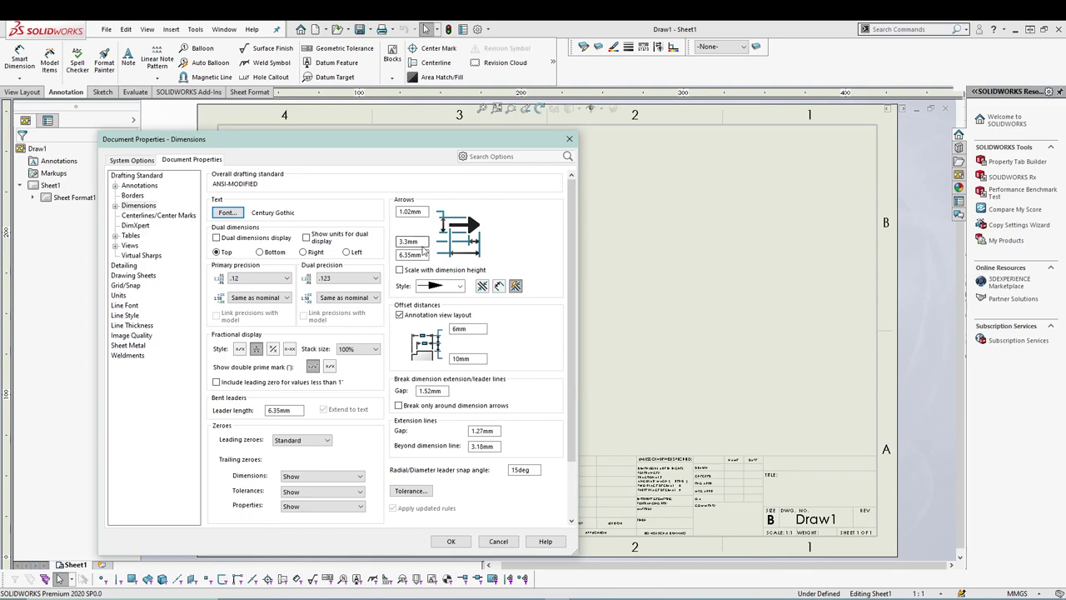
Set the dimension arrow sizes to 1 mm height, 3 mm head length and 6 mm overall length.
{"action": "double_click", "coordinate": [421, 212]}
{"action": "type", "text": "1"}
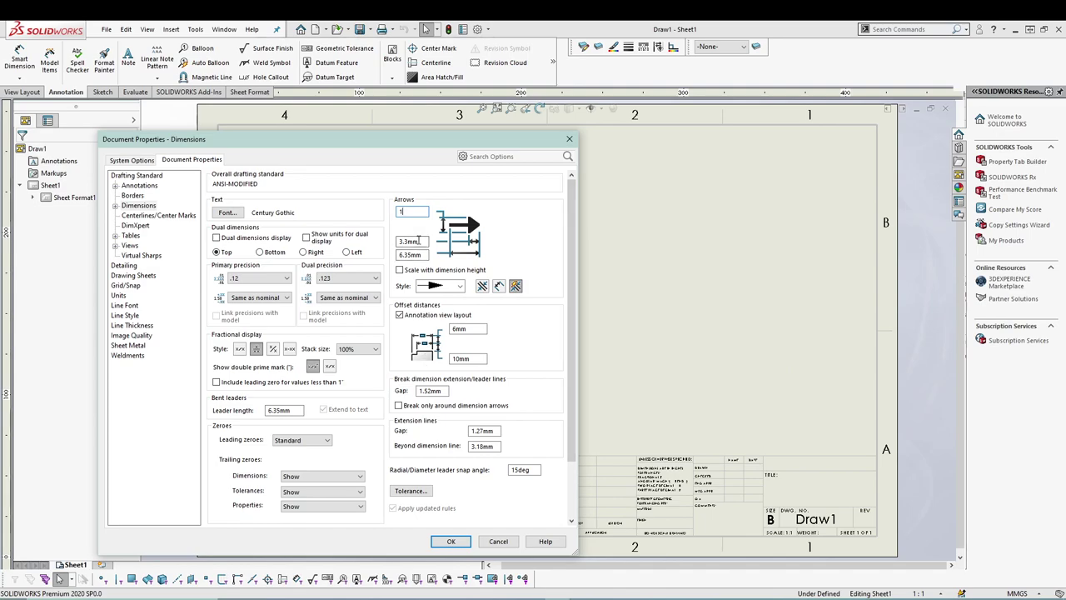
{"action": "double_click", "coordinate": [412, 241]}
{"action": "type", "text": "3"}
{"action": "key", "text": "Tab"}
{"action": "type", "text": "6"}
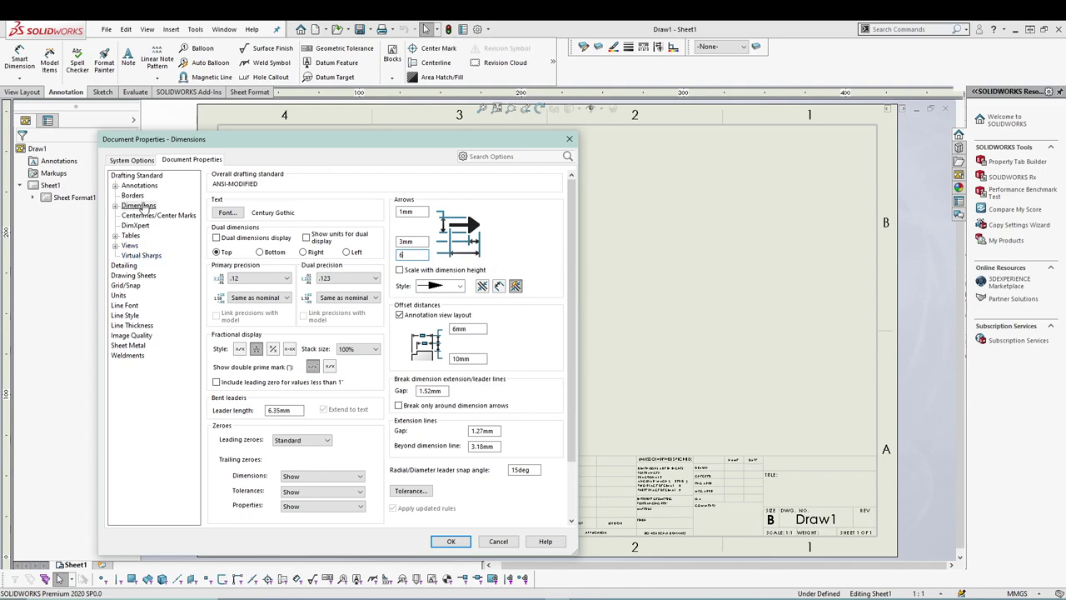
Set the base standard for auxiliary views to ANSI.
{"action": "left_click", "coordinate": [121, 247]}
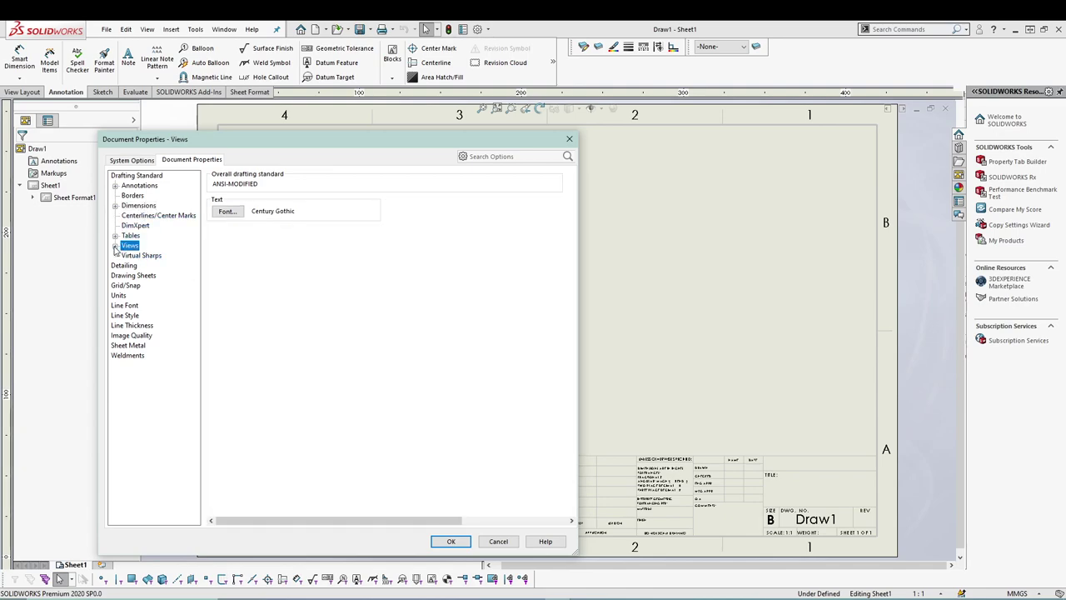
{"action": "left_click", "coordinate": [116, 246]}
{"action": "left_click", "coordinate": [144, 255]}
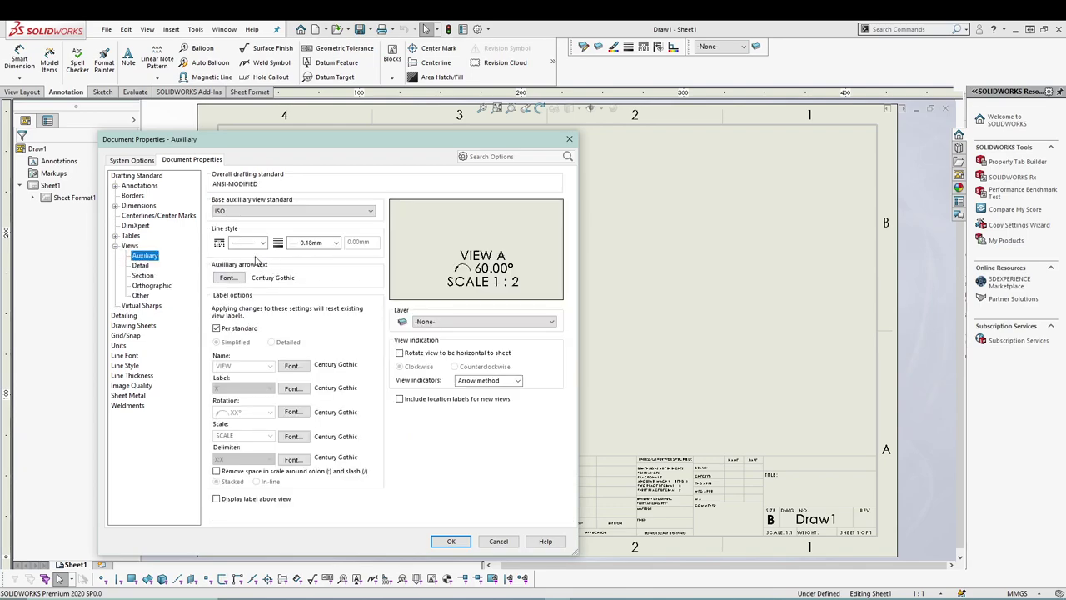
{"action": "left_click", "coordinate": [255, 211]}
{"action": "left_click", "coordinate": [250, 222]}
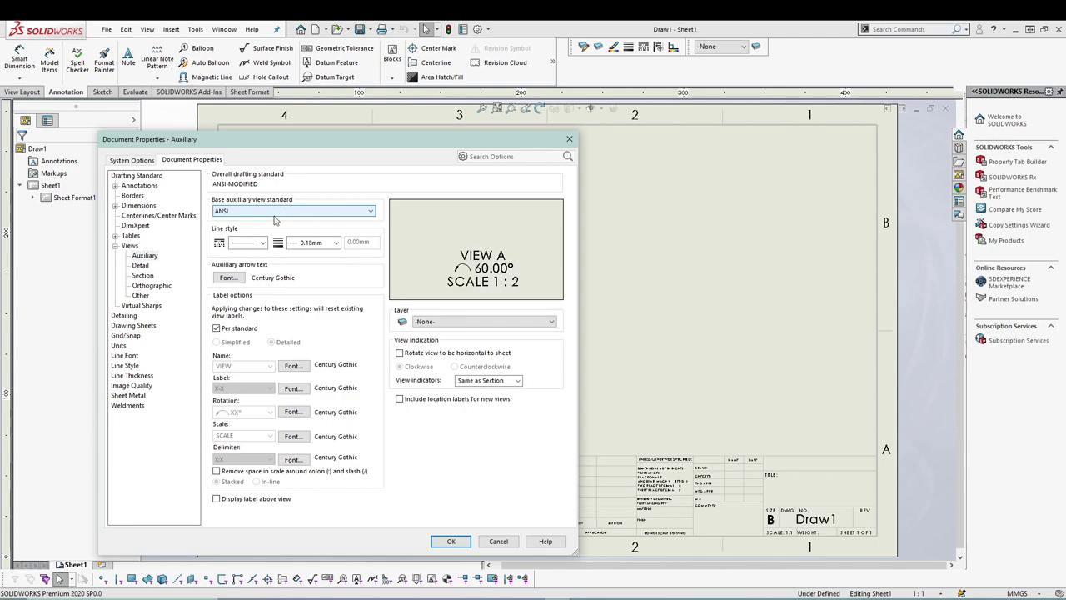
Review the detail view settings and set the base standard for section views to ANSI.
{"action": "left_click", "coordinate": [143, 265]}
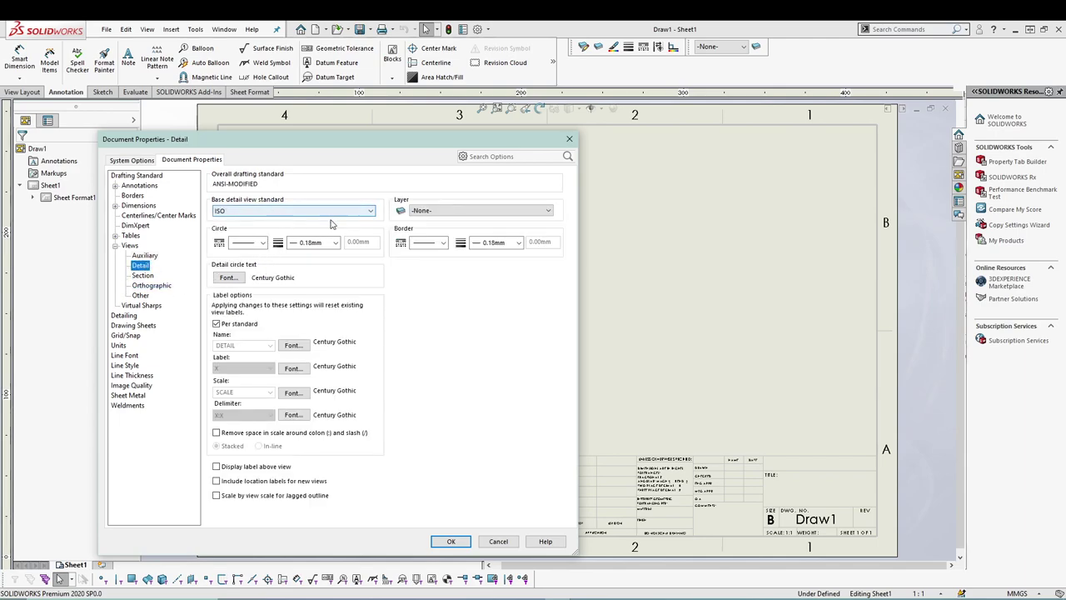
{"action": "left_click", "coordinate": [143, 276]}
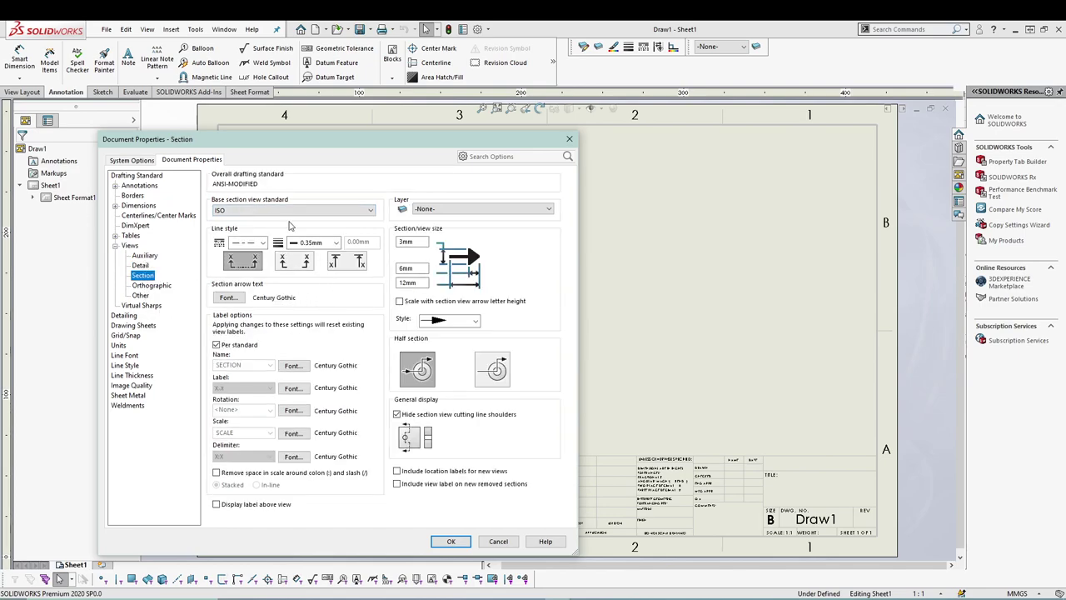
{"action": "left_click", "coordinate": [330, 210]}
{"action": "left_click", "coordinate": [291, 222]}
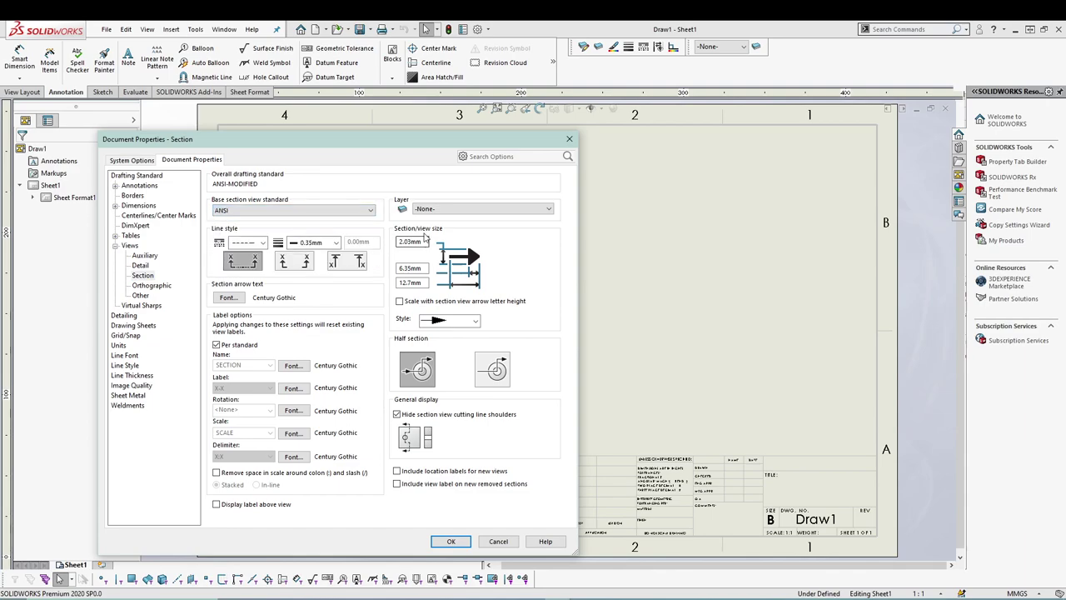
Set the section view arrow sizes to 2 mm, 6 mm and 12 mm, and apply the document properties.
{"action": "left_click_drag", "start_coordinate": [426, 241], "coordinate": [386, 252]}
{"action": "type", "text": "2"}
{"action": "key", "text": "Tab"}
{"action": "type", "text": "6"}
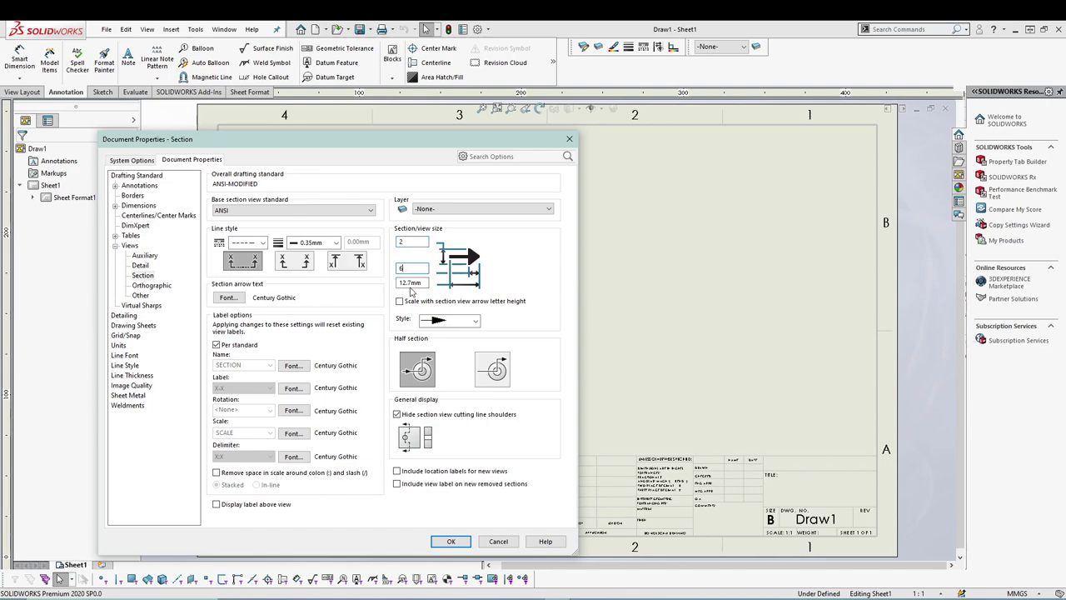
{"action": "key", "text": "Tab"}
{"action": "type", "text": "12"}
{"action": "left_click", "coordinate": [437, 542]}
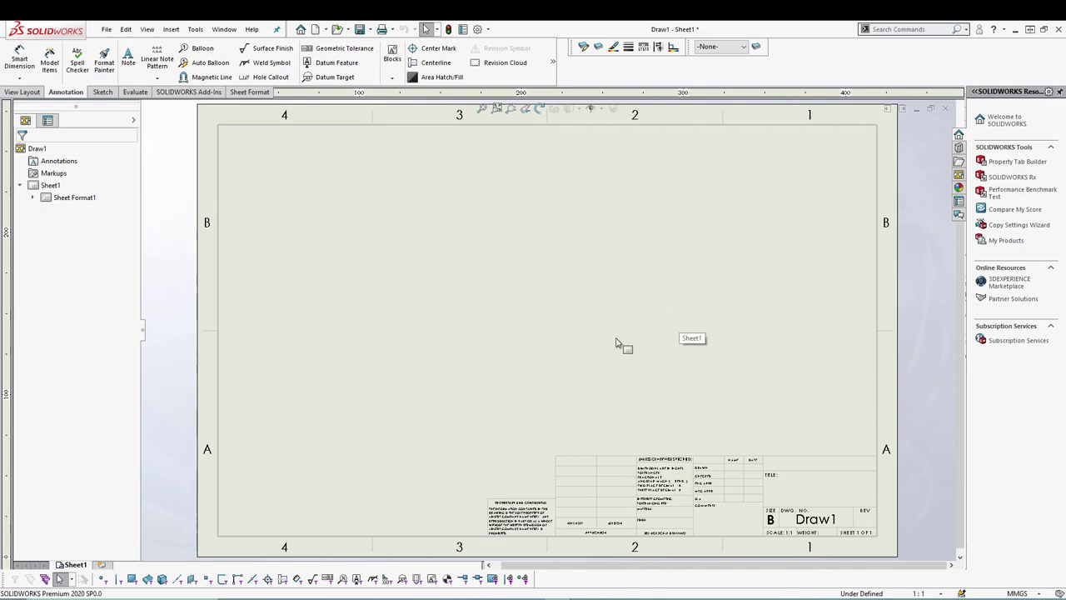
{"action": "scroll", "coordinate": [571, 338], "scroll_direction": "up", "scroll_amount": 3}
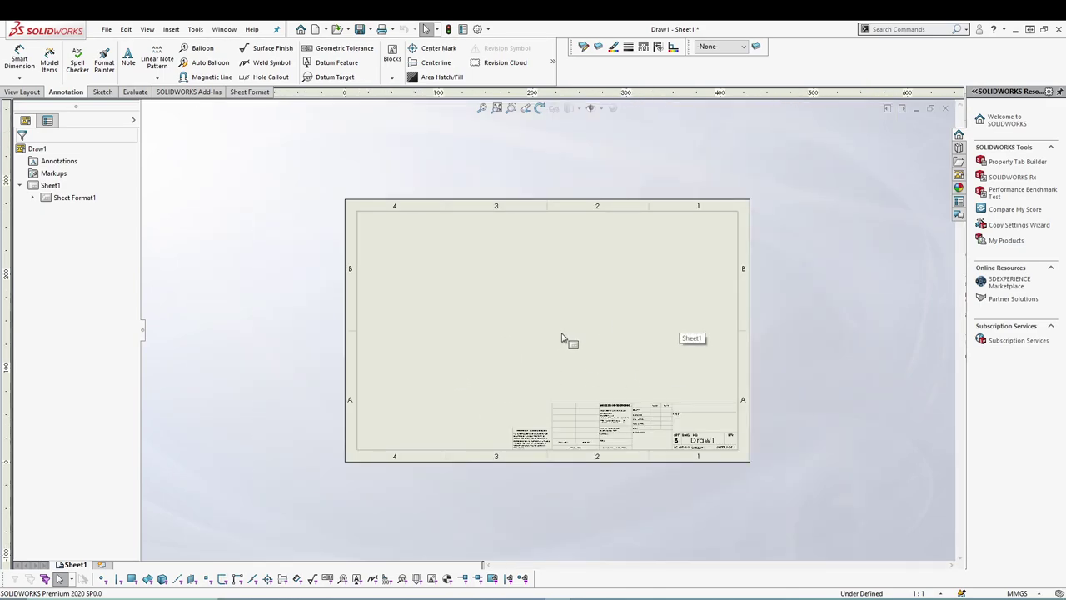
{"action": "scroll", "coordinate": [564, 333], "scroll_direction": "down", "scroll_amount": 4}
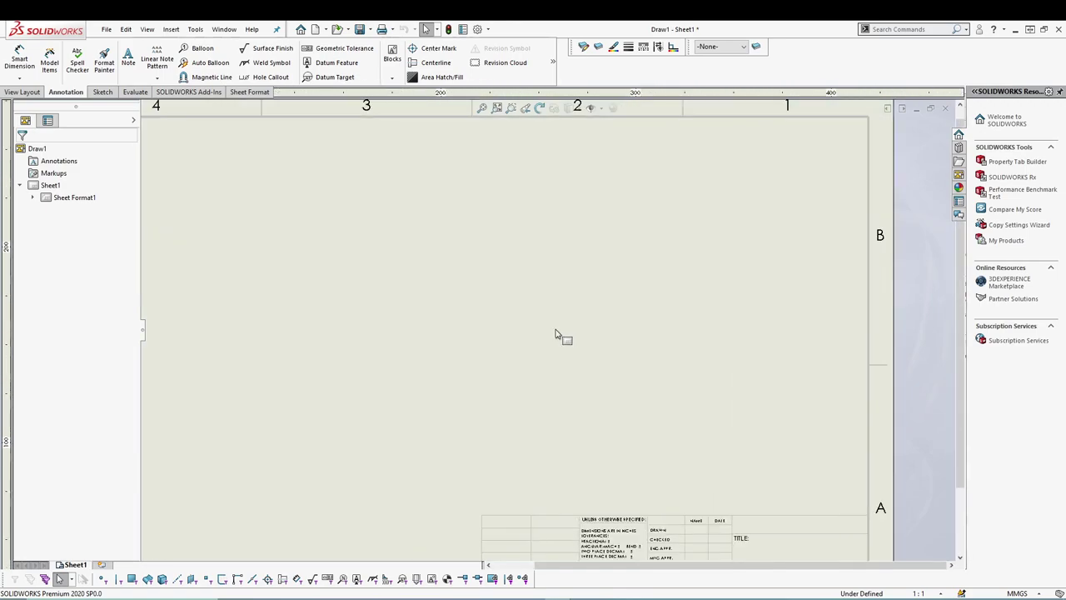
{"action": "scroll", "coordinate": [557, 333], "scroll_direction": "up", "scroll_amount": 3}
{"action": "scroll", "coordinate": [491, 369], "scroll_direction": "down", "scroll_amount": 2}
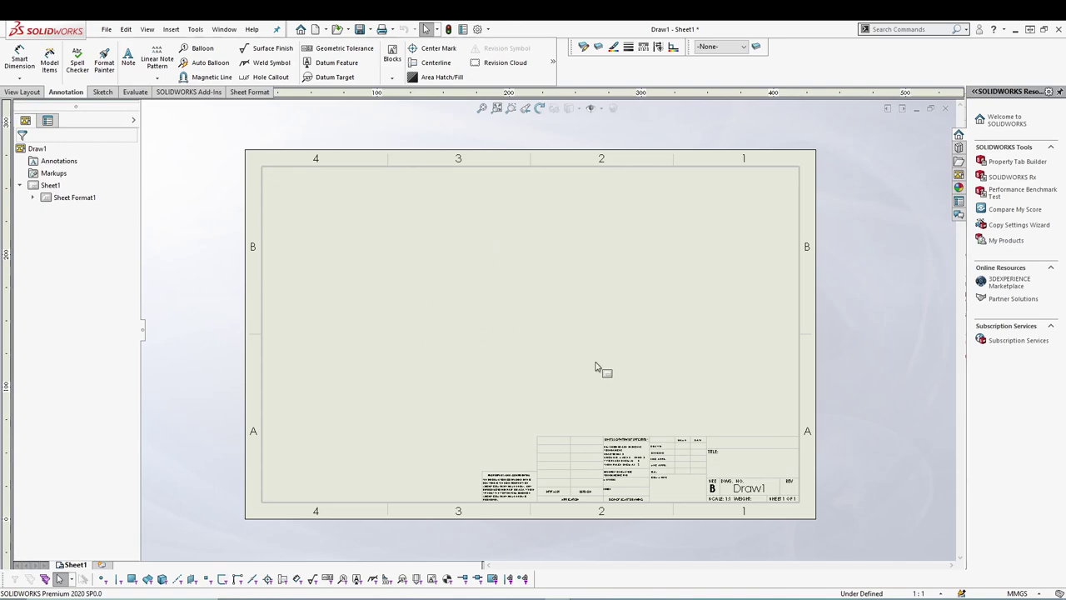
{"action": "scroll", "coordinate": [533, 317], "scroll_direction": "down", "scroll_amount": 1}
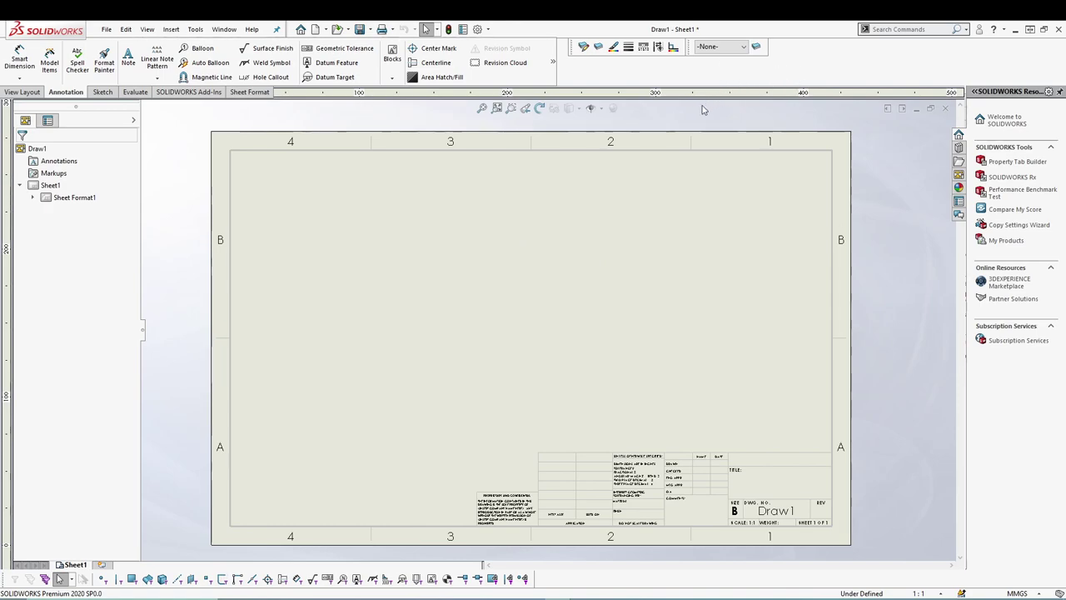
{"action": "right_click", "coordinate": [781, 70]}
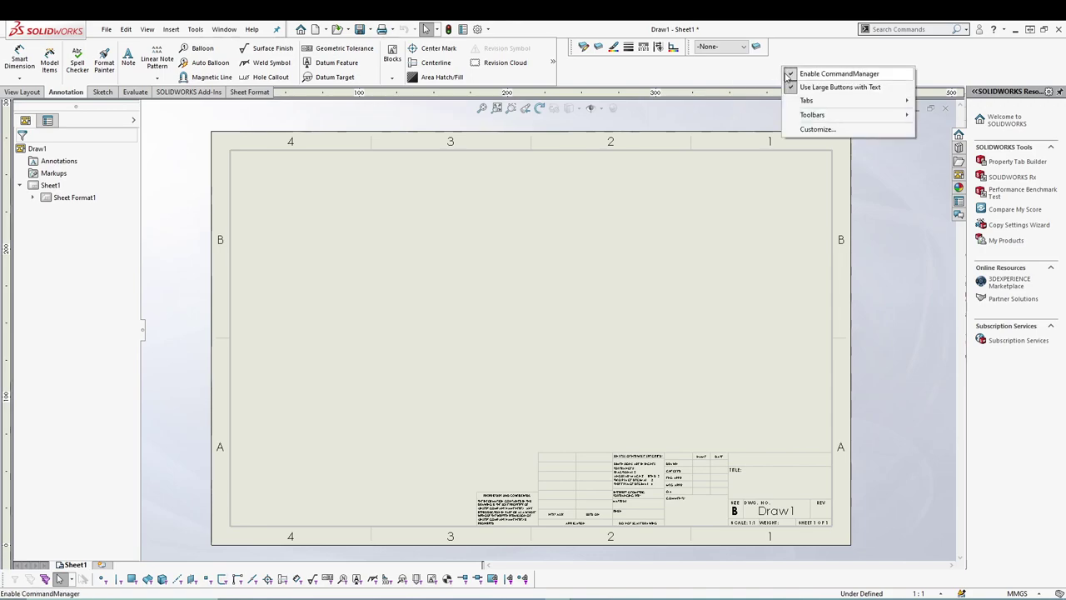
{"action": "mouse_move", "coordinate": [845, 122]}
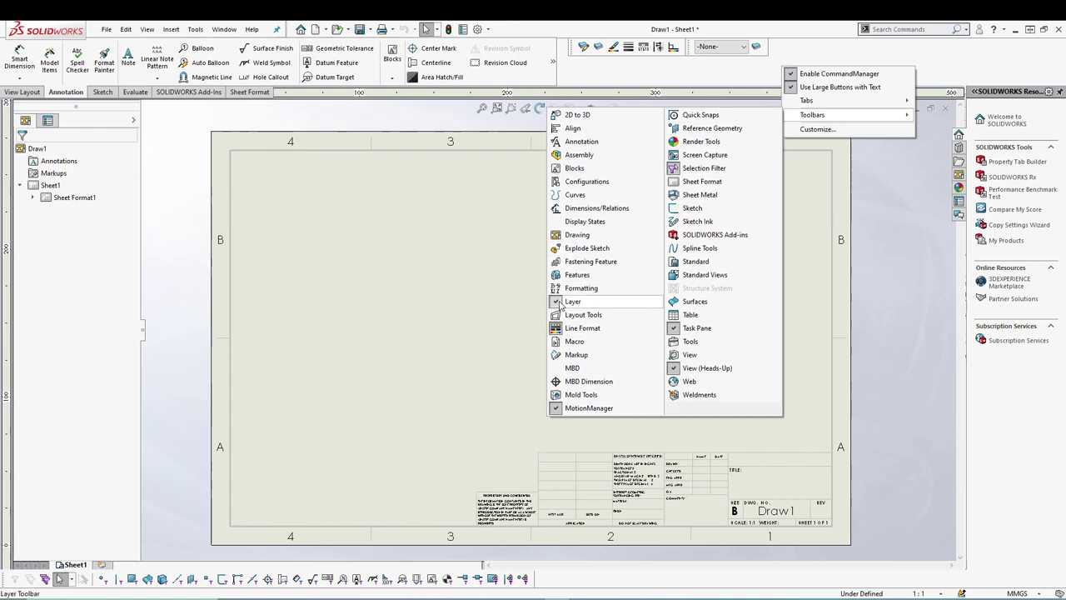
{"action": "left_click", "coordinate": [679, 83]}
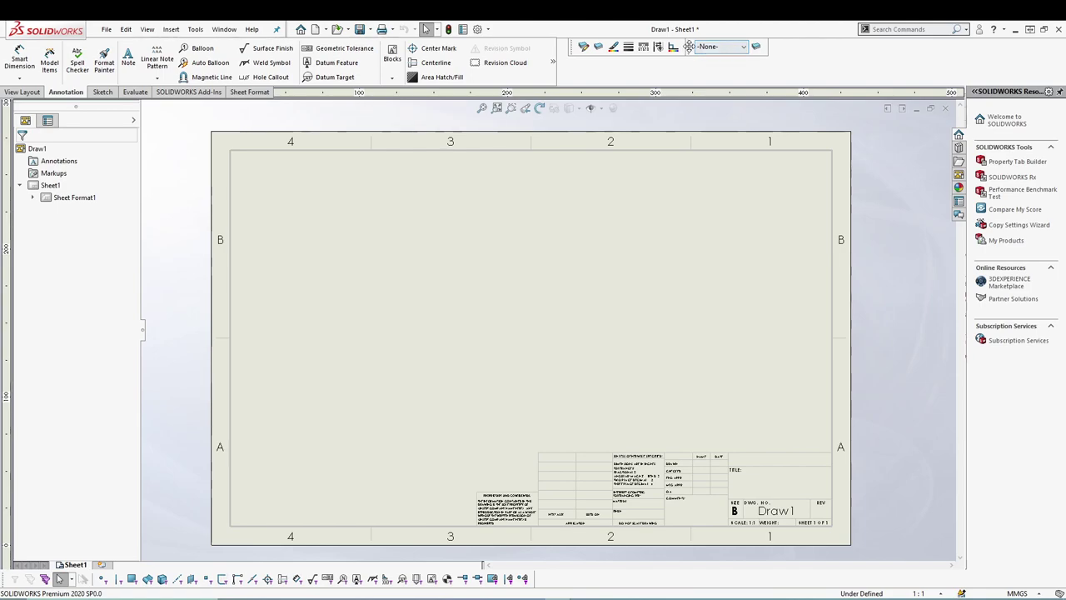
{"action": "left_click", "coordinate": [743, 47]}
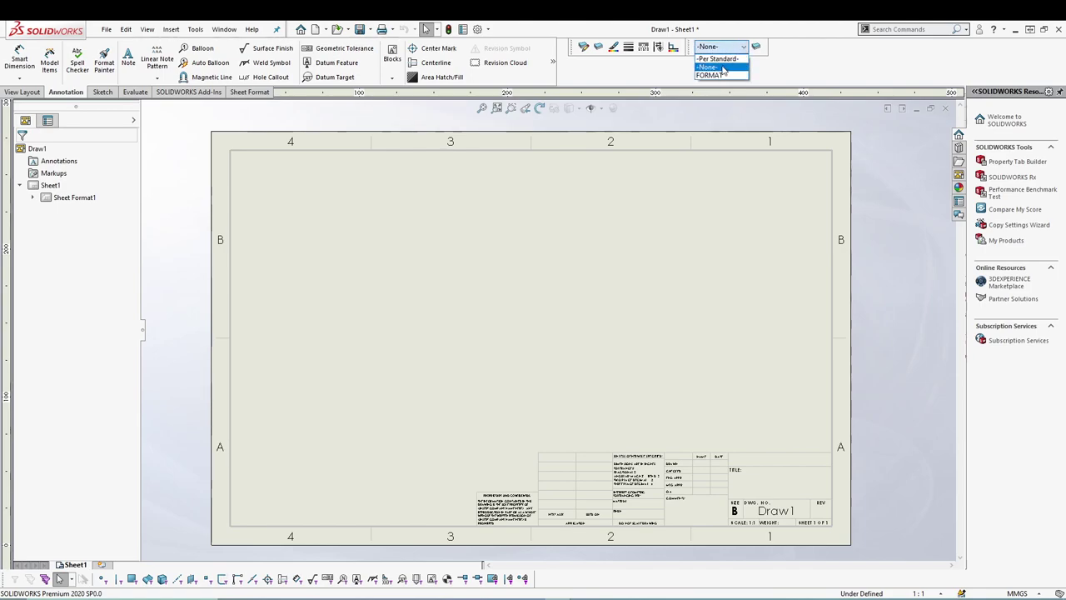
{"action": "left_click", "coordinate": [722, 67]}
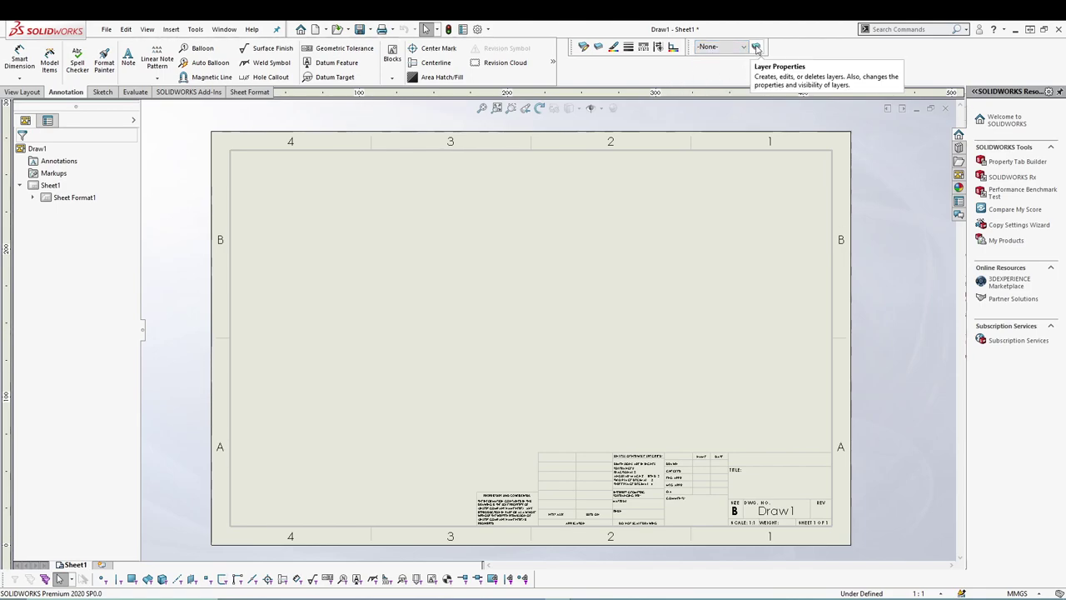
Create a drawing layer named Dim with the description Dimensions.
{"action": "left_click", "coordinate": [757, 49]}
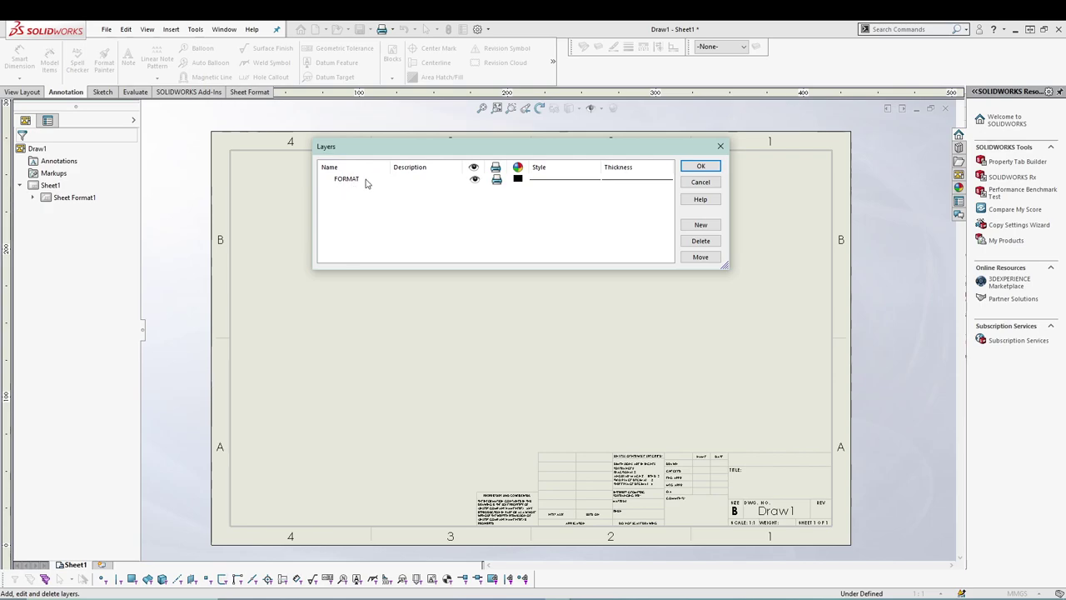
{"action": "left_click", "coordinate": [683, 228]}
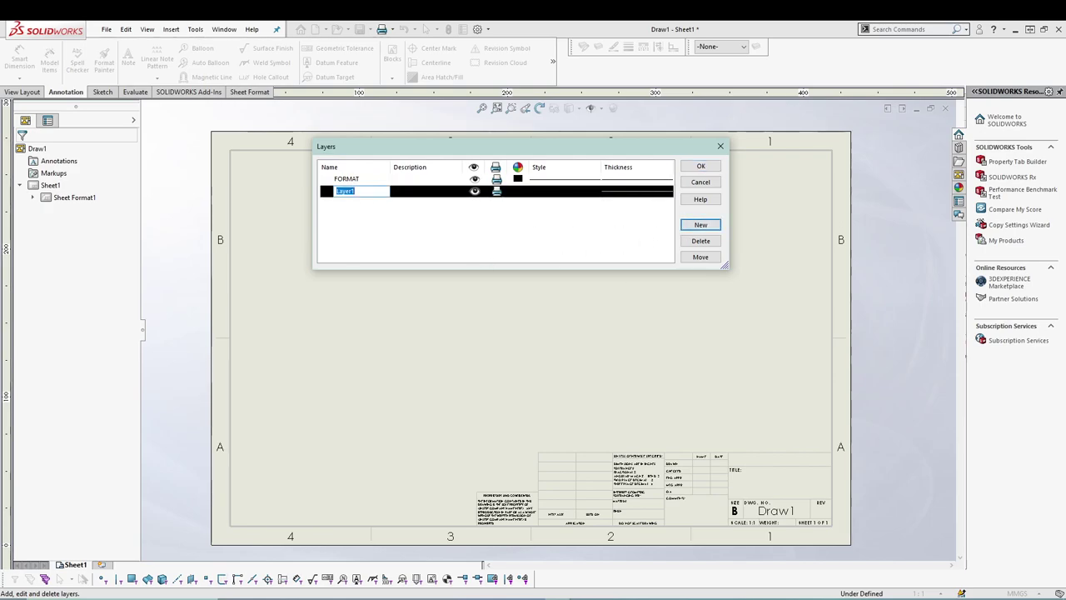
{"action": "type", "text": "Dim"}
{"action": "left_click", "coordinate": [418, 193]}
{"action": "type", "text": "Di"}
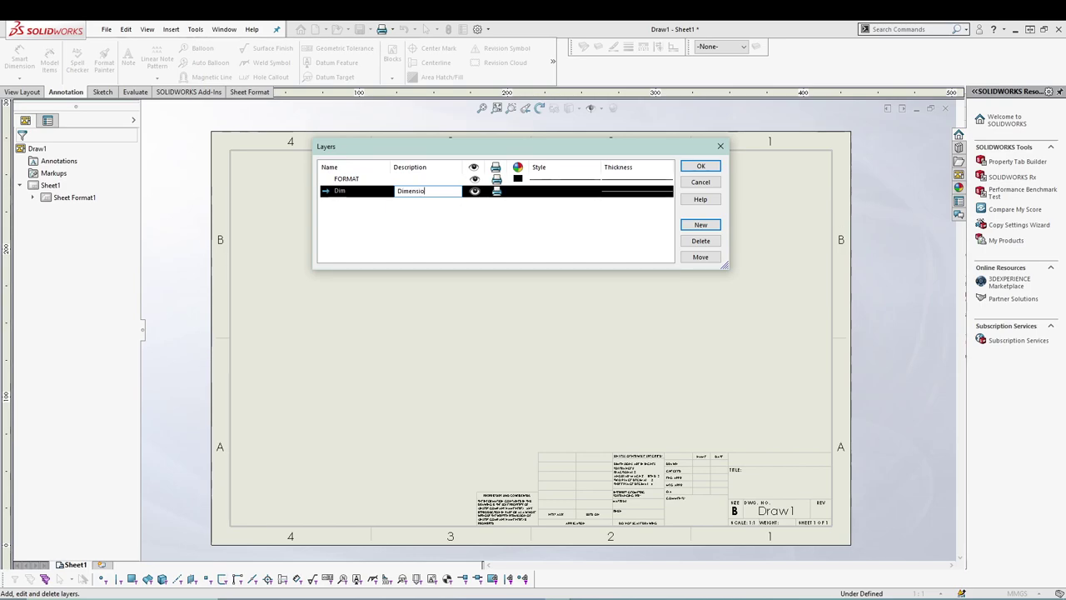
Add a second new layer named Notes with the description General Notes.
{"action": "left_click", "coordinate": [701, 224]}
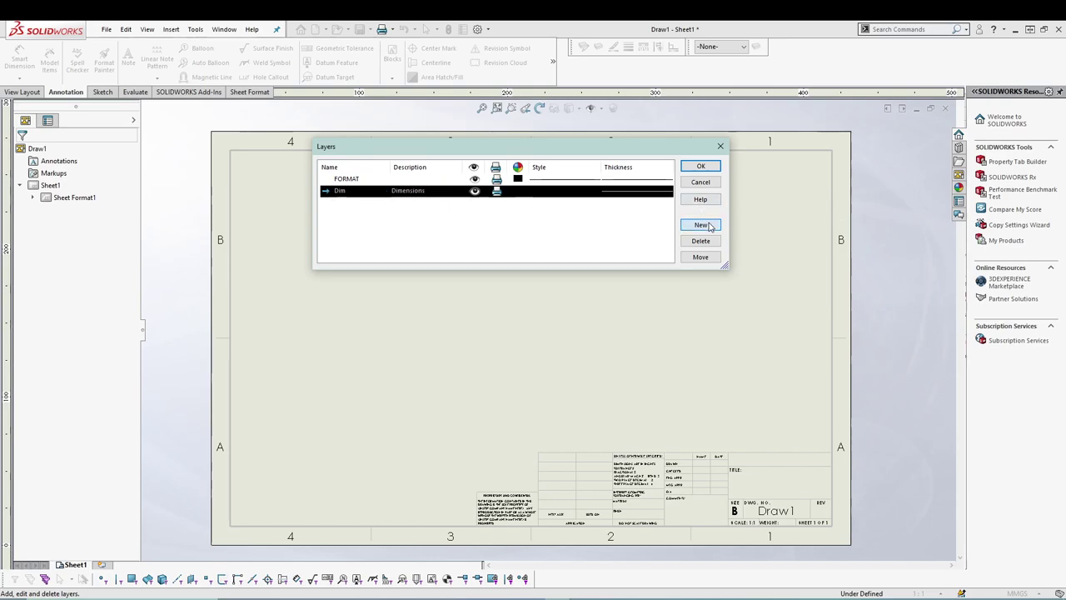
{"action": "type", "text": "Notes"}
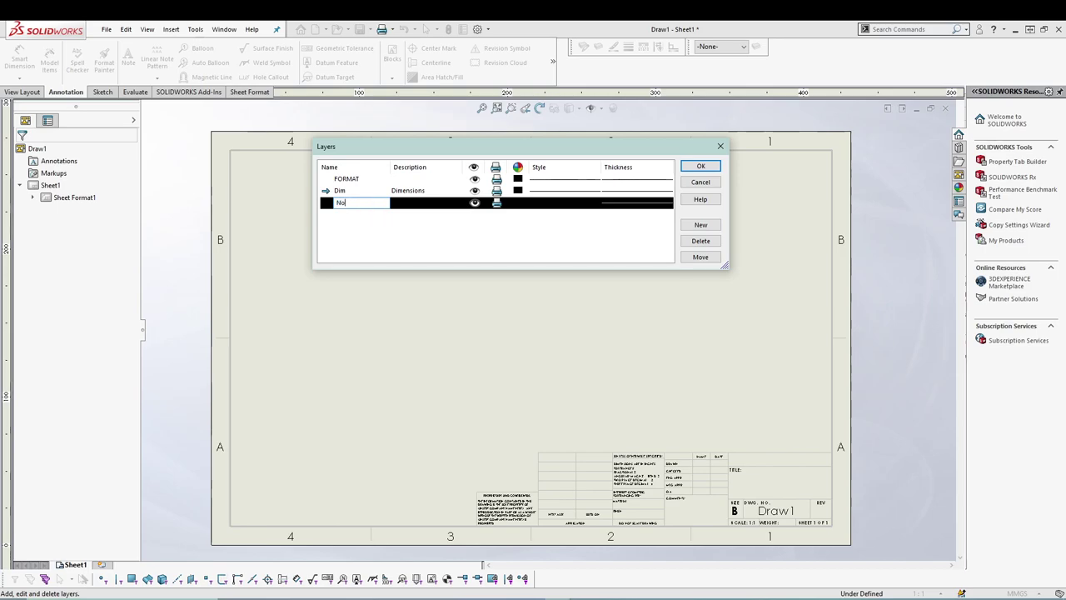
{"action": "left_click", "coordinate": [402, 205]}
{"action": "left_click", "coordinate": [402, 203]}
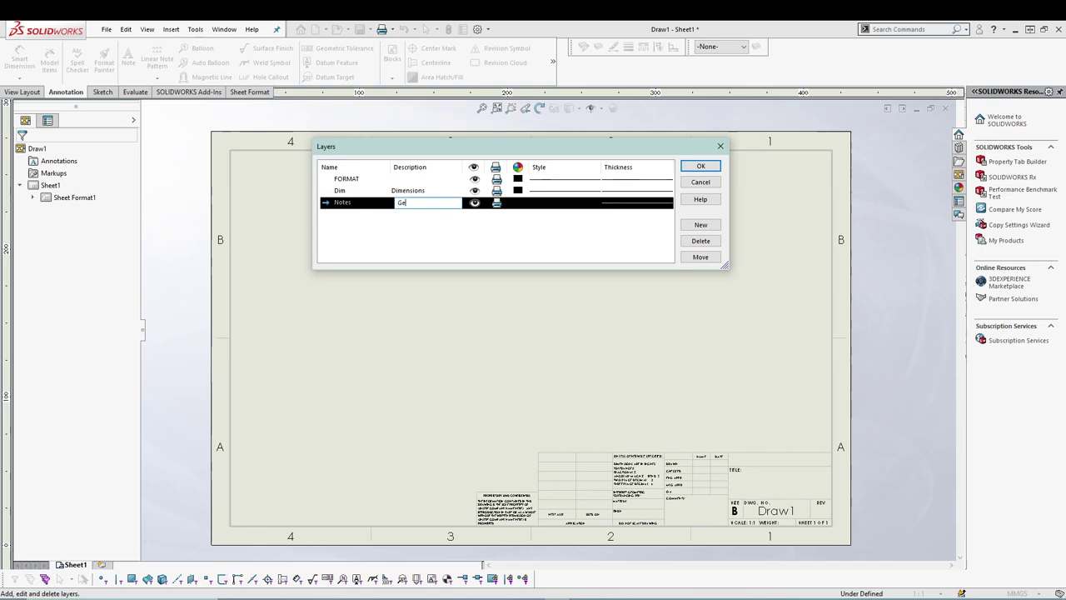
{"action": "type", "text": "General Notes"}
Add a layer named Hidden Dims with the description Hidden Insert Dimensions.
{"action": "left_click", "coordinate": [700, 225]}
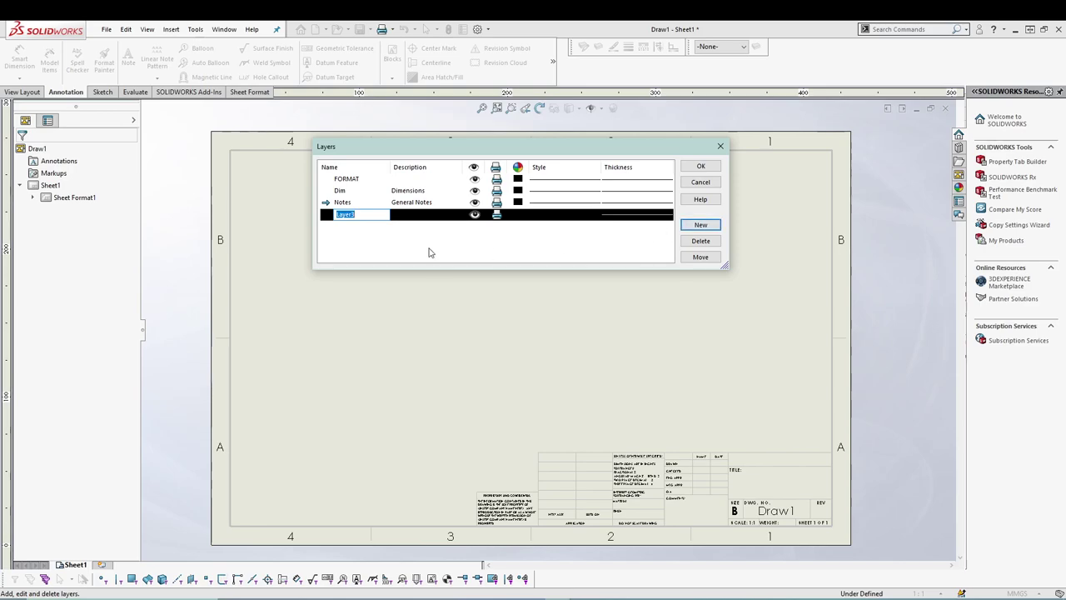
{"action": "type", "text": "Hidden Dims"}
{"action": "left_click", "coordinate": [419, 215]}
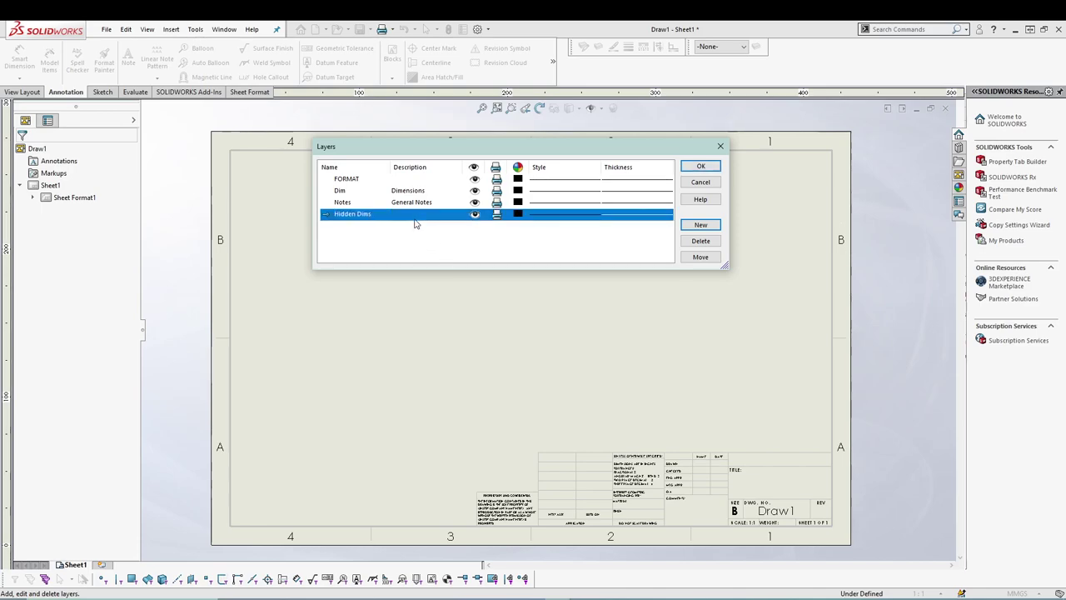
{"action": "left_click", "coordinate": [415, 215]}
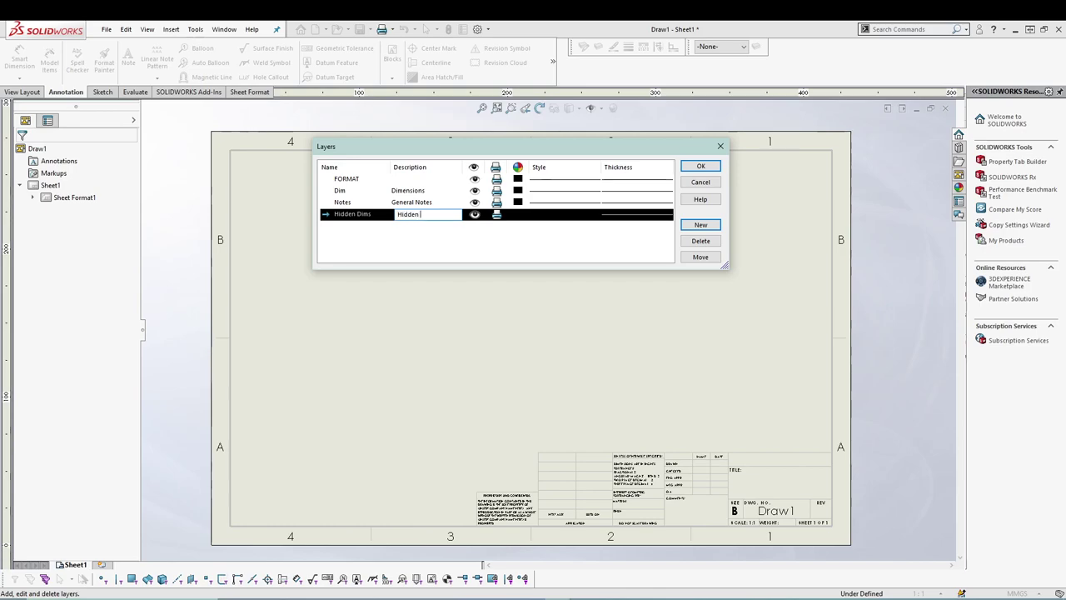
{"action": "type", "text": "Hidden Insert Dimensions"}
{"action": "left_click", "coordinate": [465, 254]}
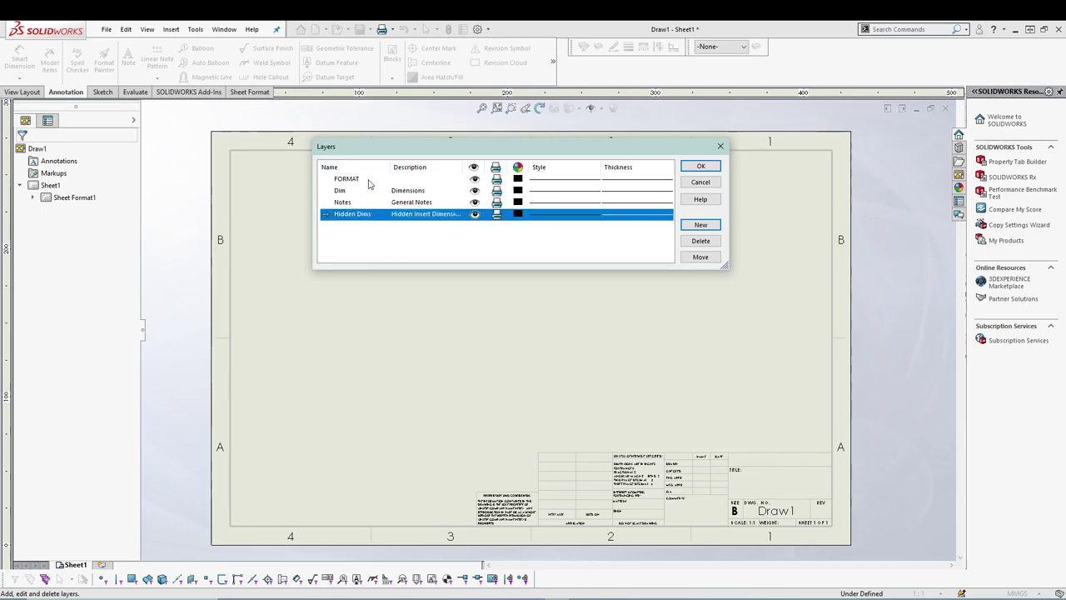
Give the Hidden Dims layer the custom light blue colour, accept the layer definitions and set the active layer to -None-.
{"action": "left_click", "coordinate": [517, 219]}
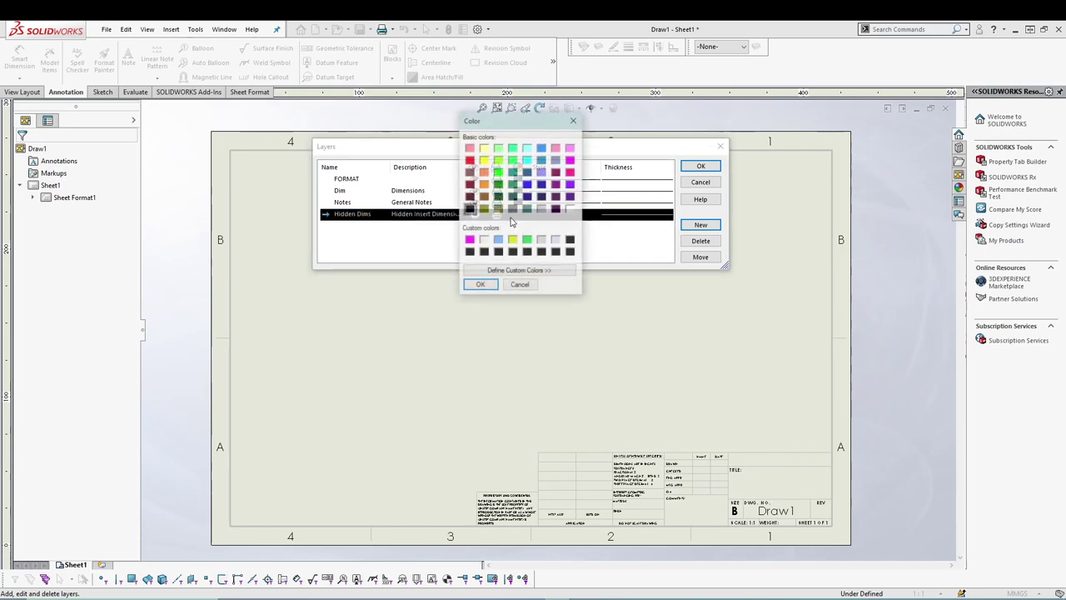
{"action": "left_click", "coordinate": [498, 240]}
{"action": "left_click", "coordinate": [481, 286]}
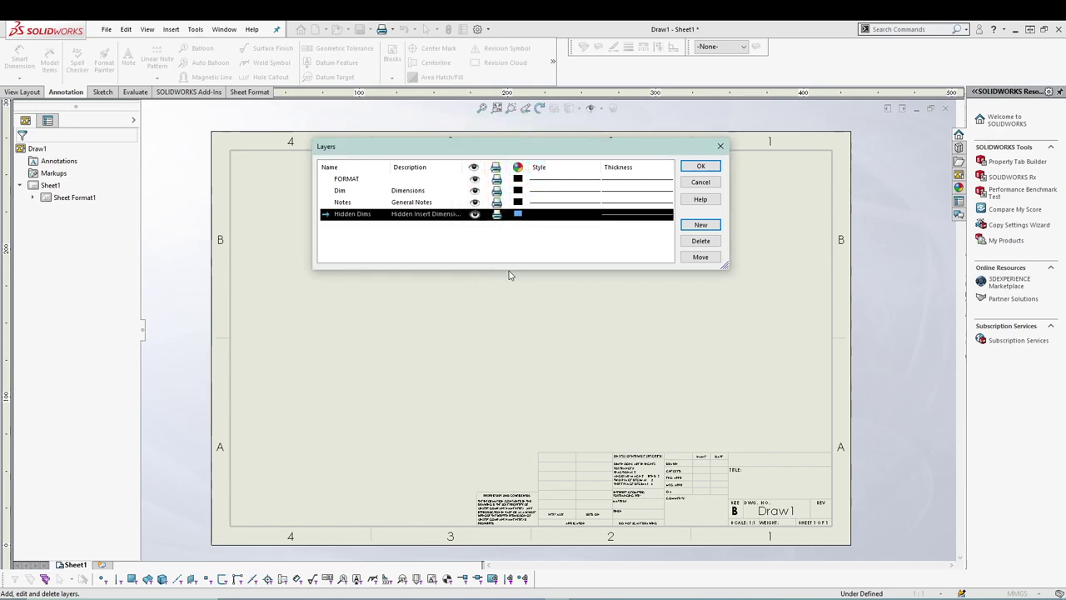
{"action": "left_click", "coordinate": [693, 169]}
{"action": "left_click", "coordinate": [740, 47]}
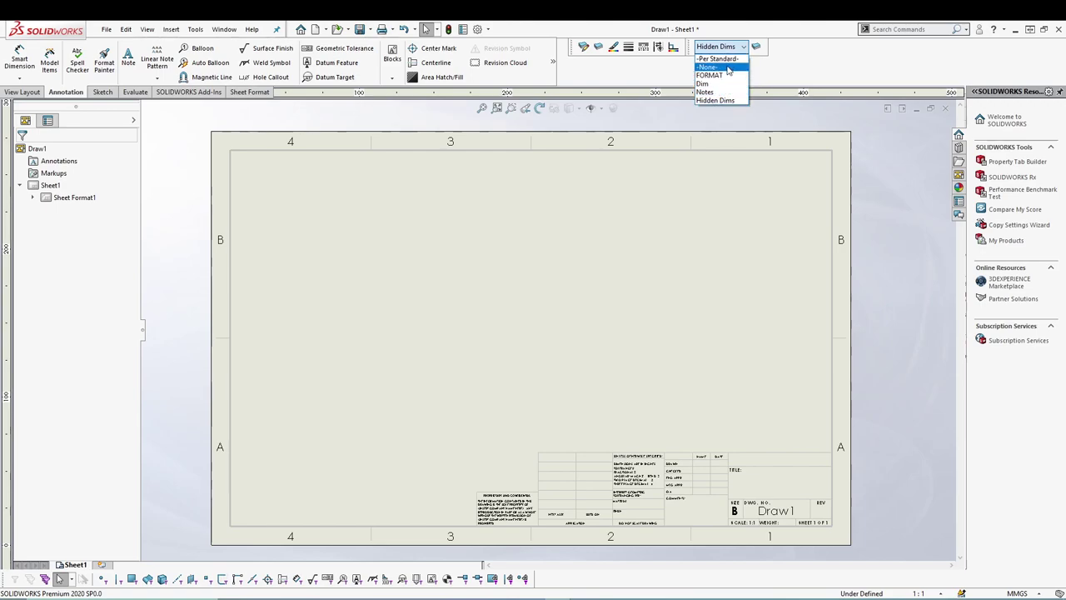
{"action": "left_click", "coordinate": [707, 67]}
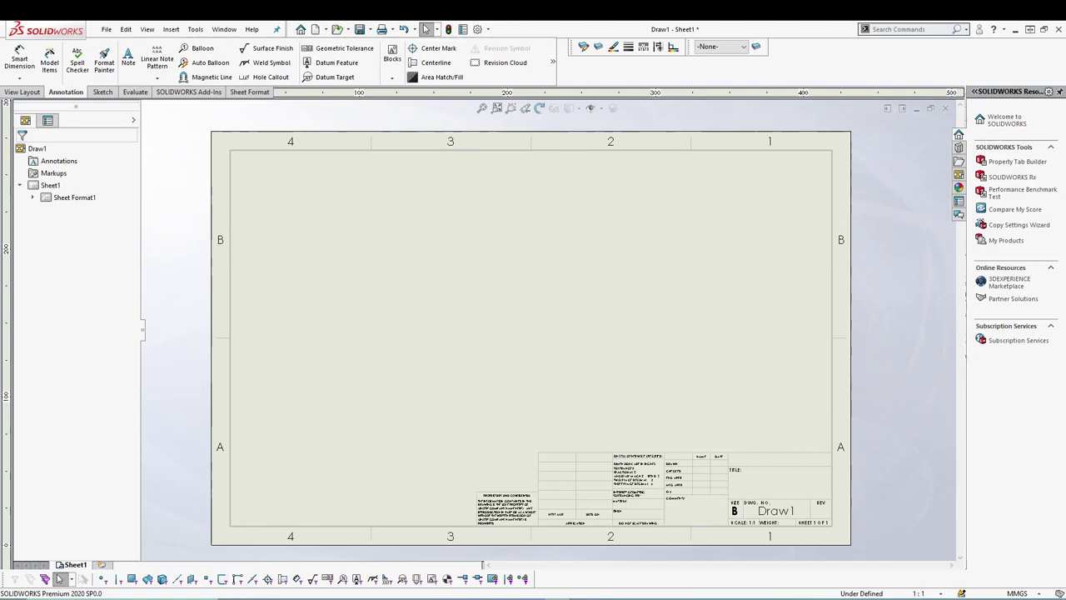
Start editing the sheet format and bring the title block into close view.
{"action": "right_click", "coordinate": [535, 251]}
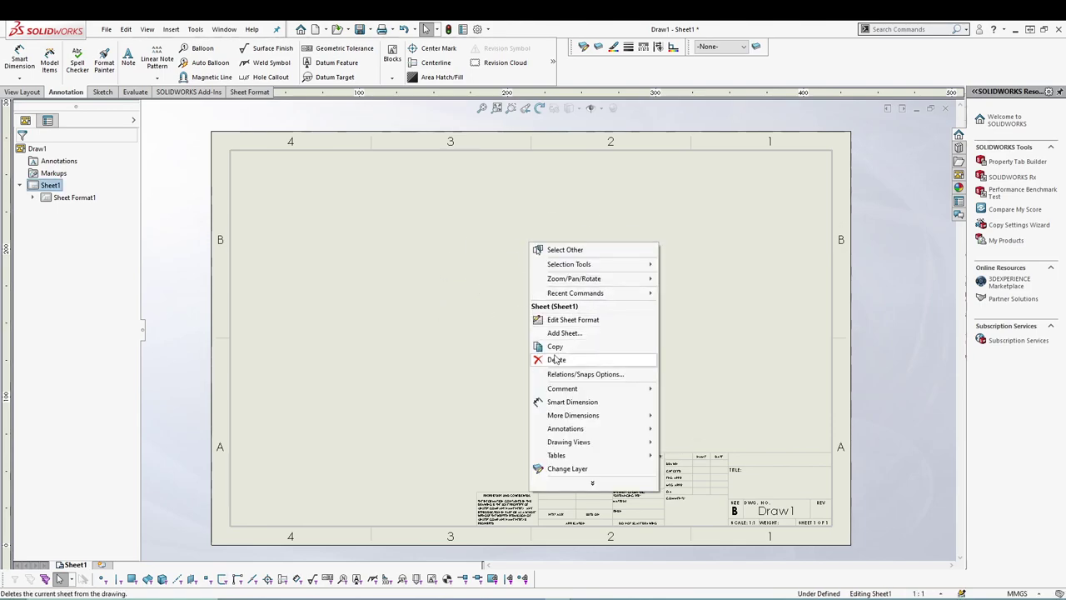
{"action": "left_click", "coordinate": [573, 320]}
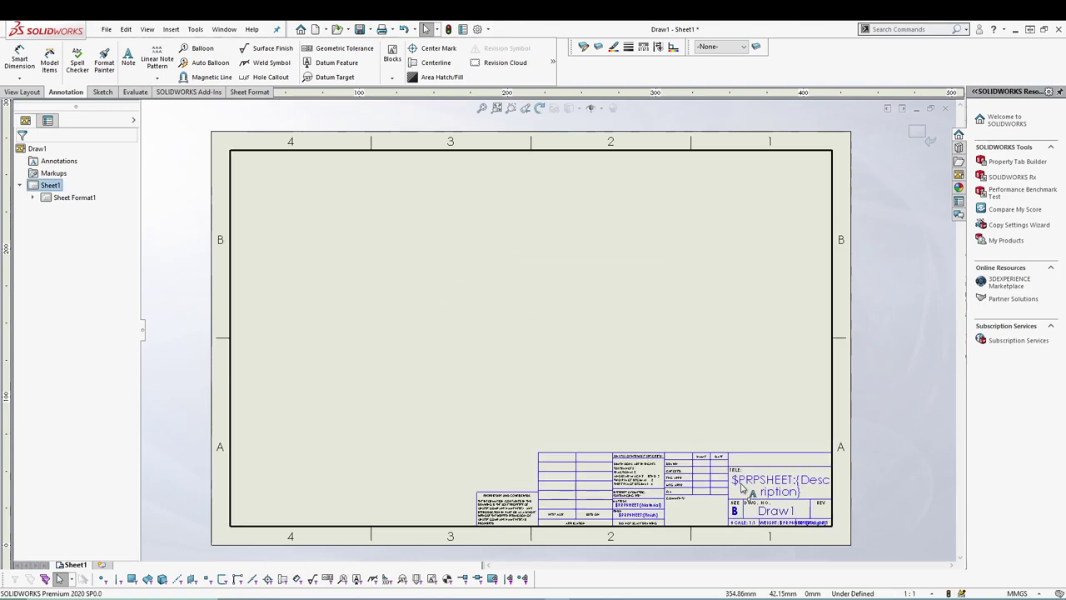
{"action": "scroll", "coordinate": [791, 472], "scroll_direction": "down", "scroll_amount": 3}
{"action": "scroll", "coordinate": [791, 471], "scroll_direction": "down", "scroll_amount": 4}
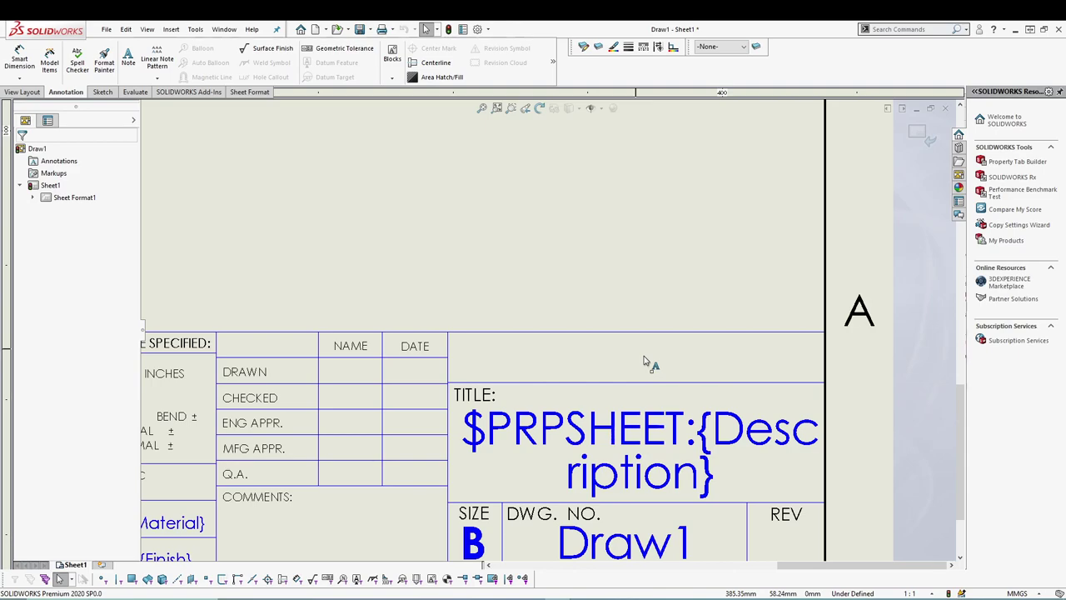
Open the drawing's file properties and show the summary information.
{"action": "left_click", "coordinate": [106, 29]}
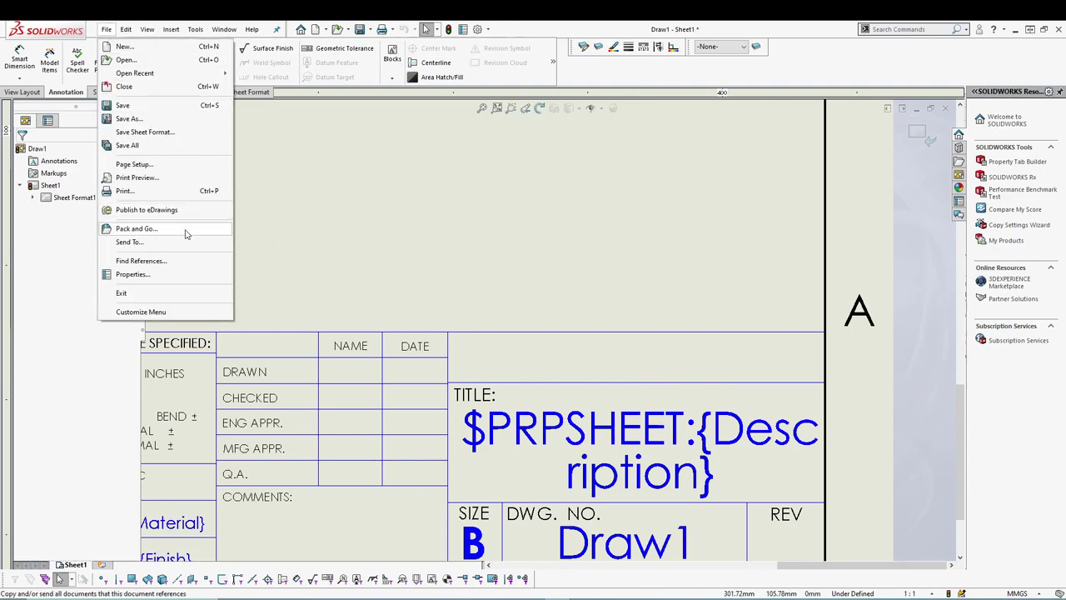
{"action": "left_click", "coordinate": [134, 274]}
{"action": "left_click", "coordinate": [409, 350]}
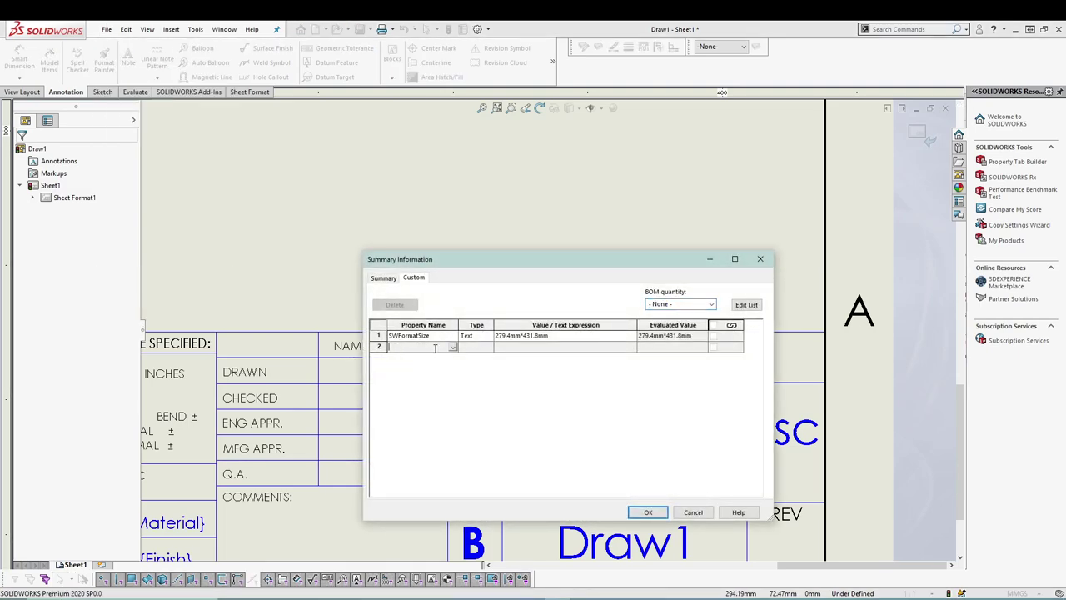
{"action": "left_click", "coordinate": [385, 278]}
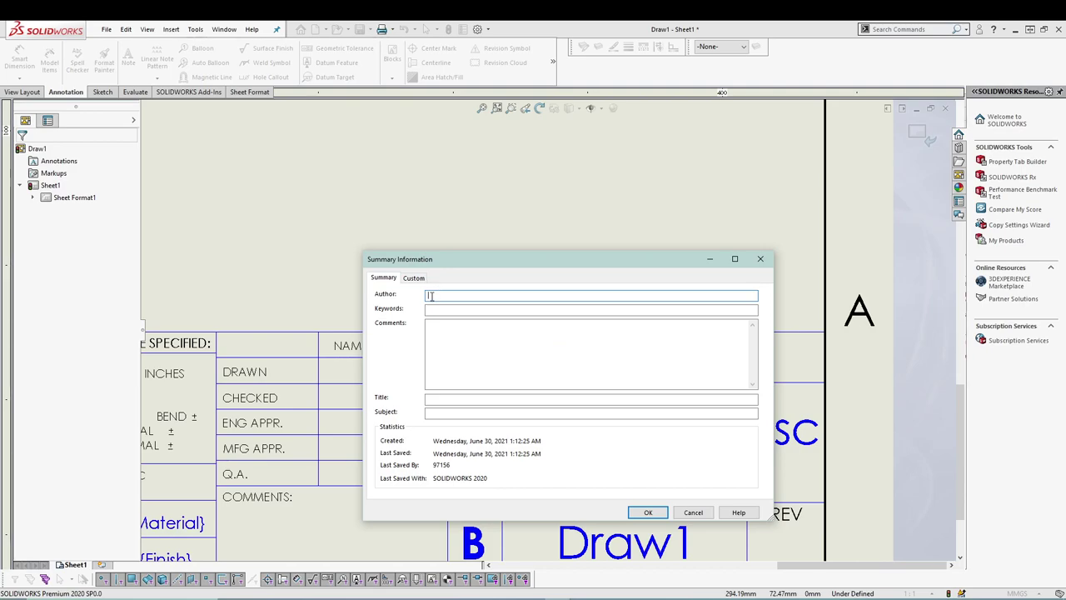
{"action": "type", "text": "KY"}
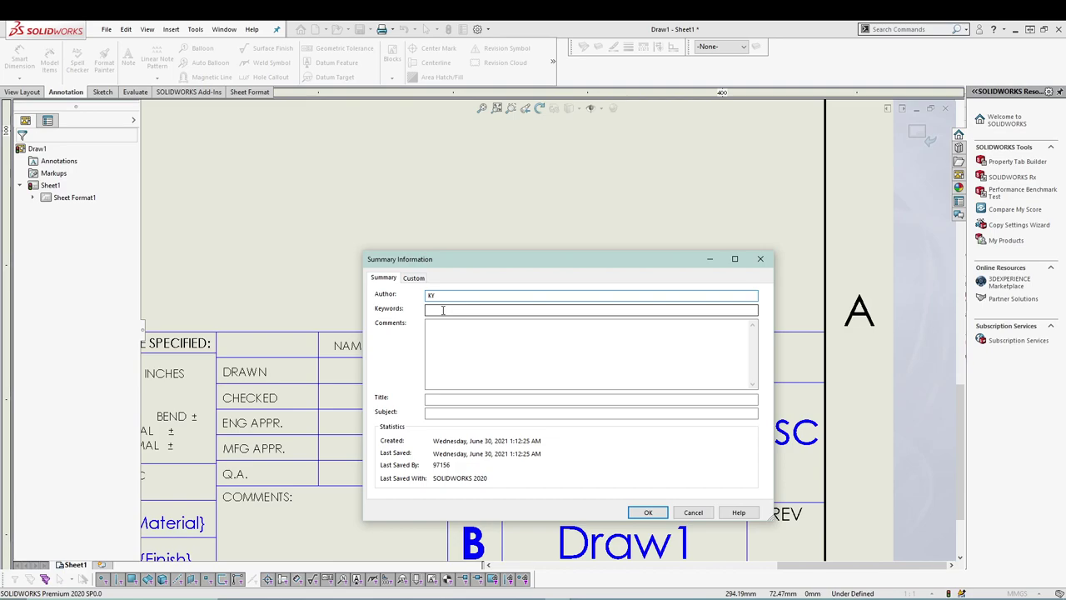
{"action": "key", "text": "BackSpace"}
{"action": "key", "text": "BackSpace"}
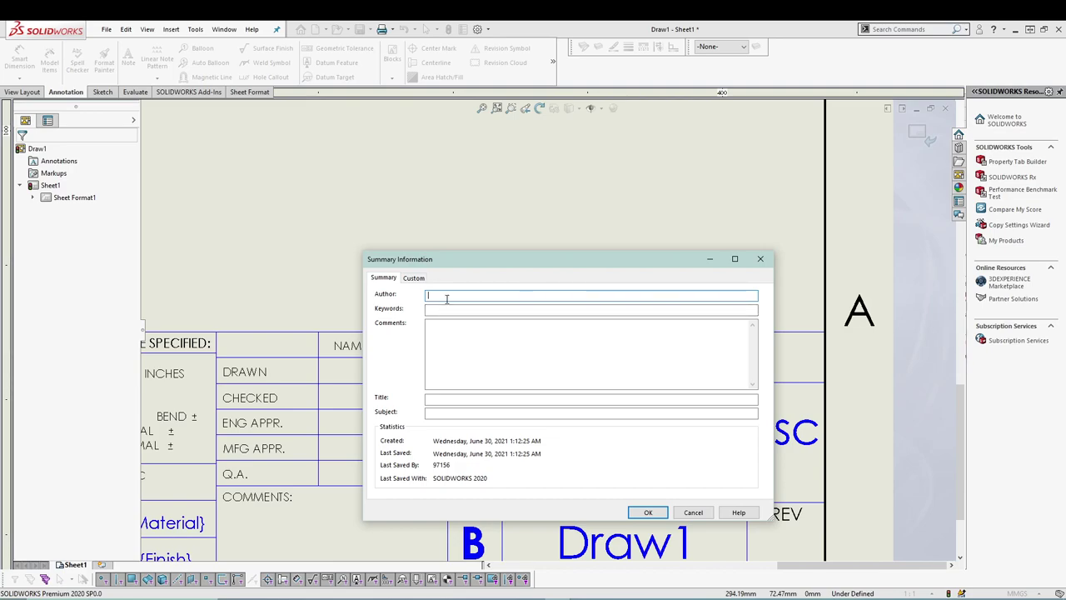
Enter the author's initials and the keyword GUIDE in the drawing's summary information.
{"action": "type", "text": "DCP"}
{"action": "left_click", "coordinate": [455, 311]}
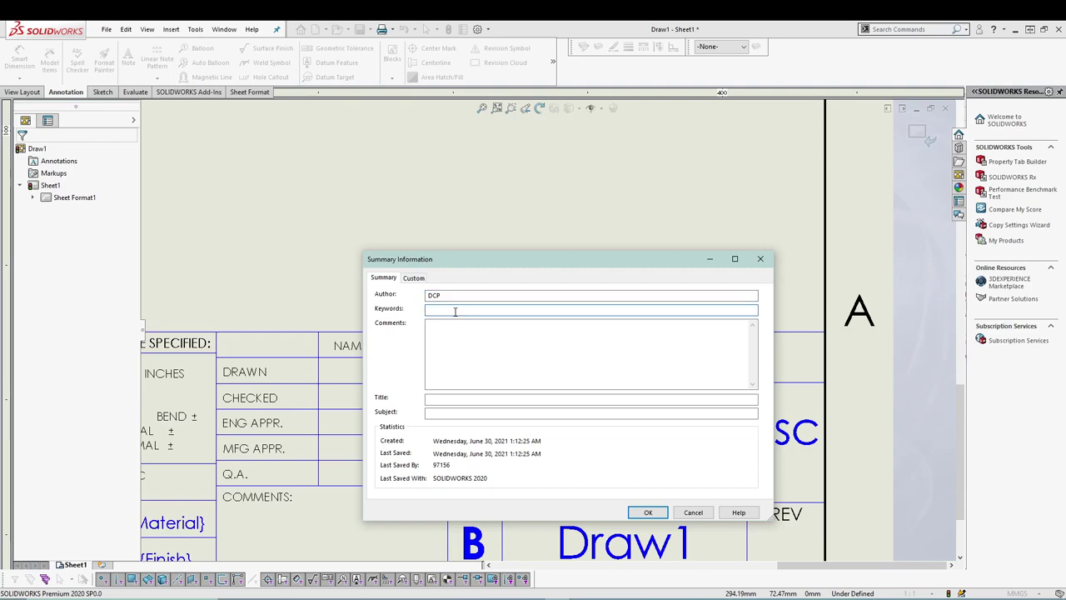
{"action": "type", "text": "G"}
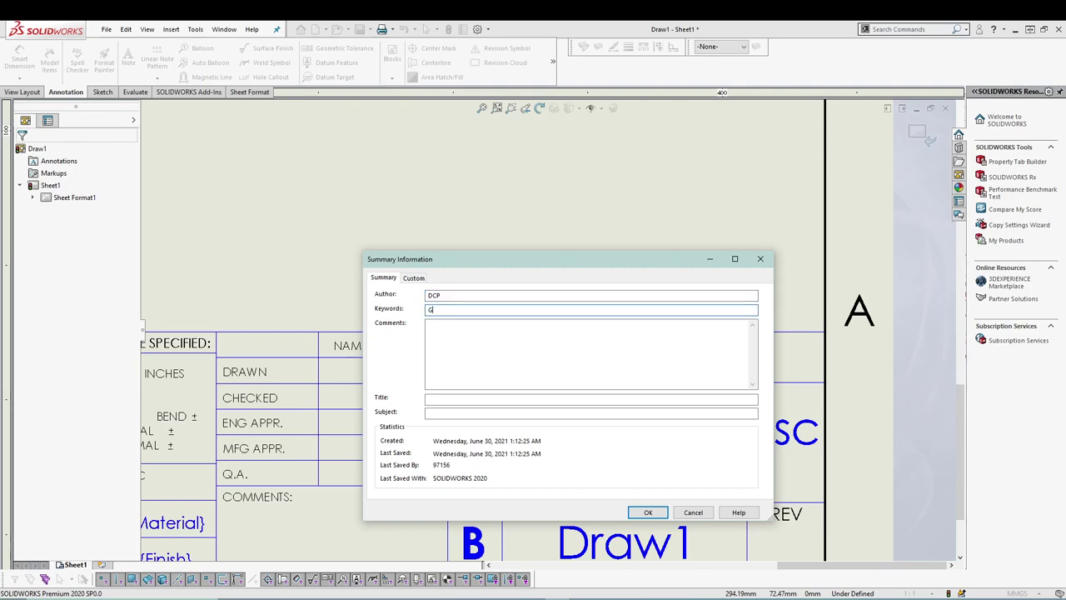
{"action": "type", "text": "UIDE"}
Enter the comment "Guide part for customer XTZ" in the drawing's summary information.
{"action": "left_click", "coordinate": [459, 329]}
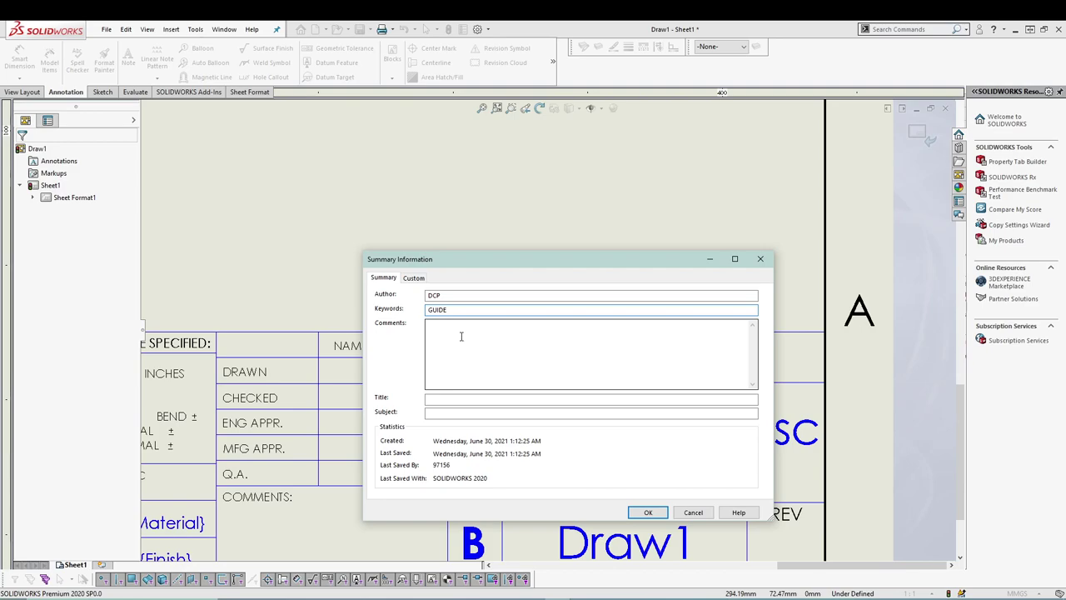
{"action": "type", "text": "Guide"}
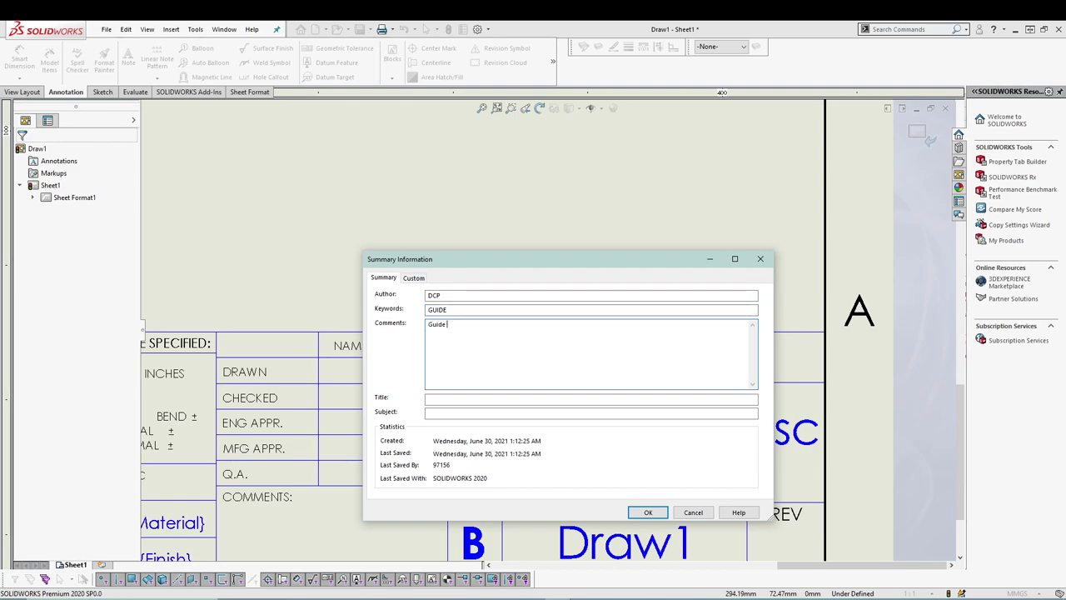
{"action": "type", "text": " part for"}
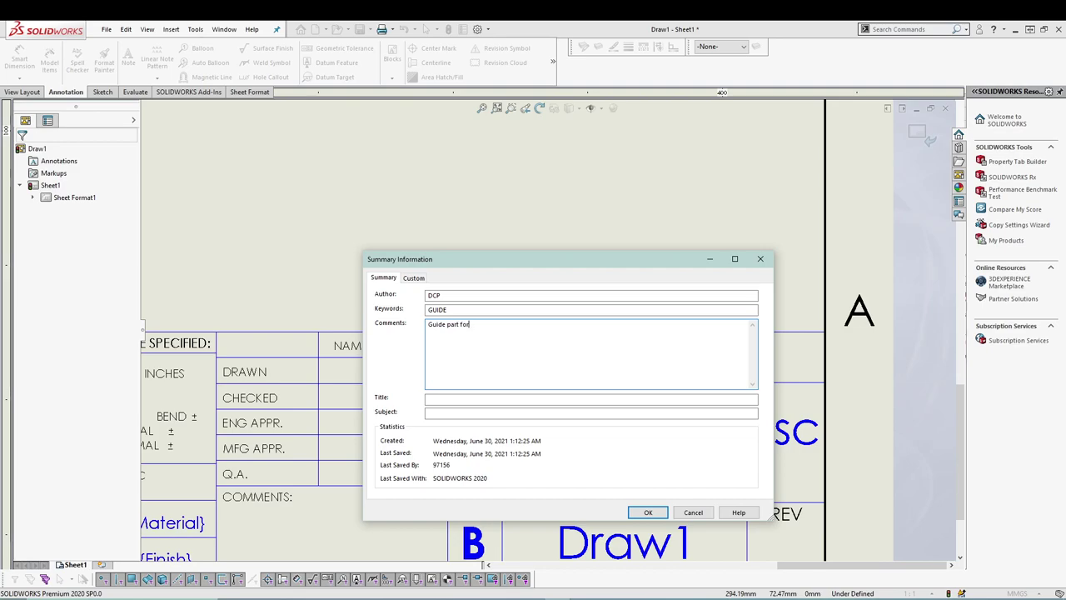
{"action": "type", "text": " customer XTZ"}
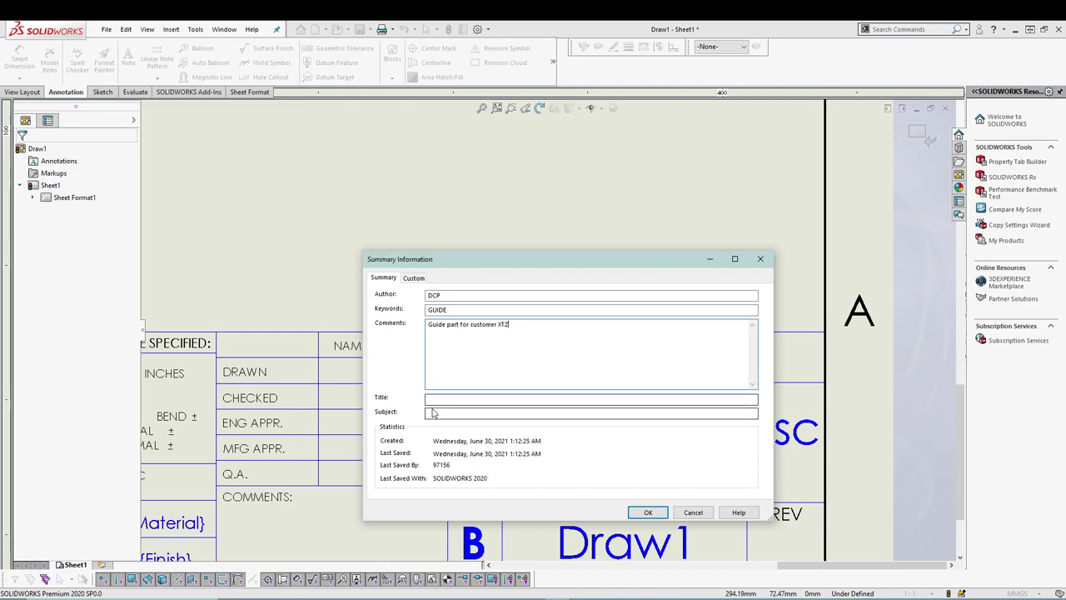
Add a custom Text property Company Name with the value KY Designs and accept the file properties.
{"action": "left_click", "coordinate": [413, 277]}
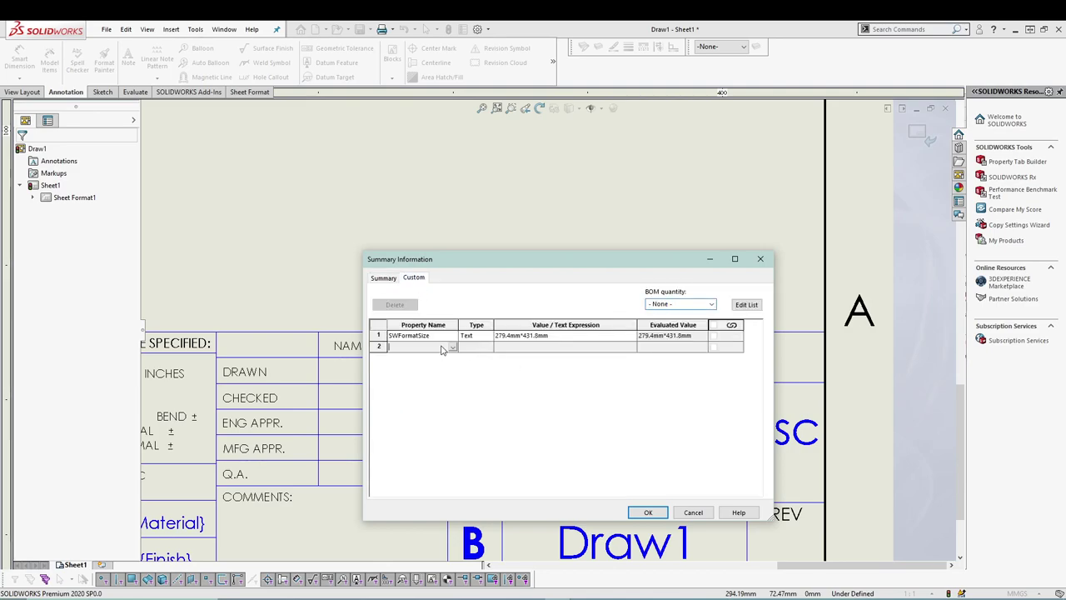
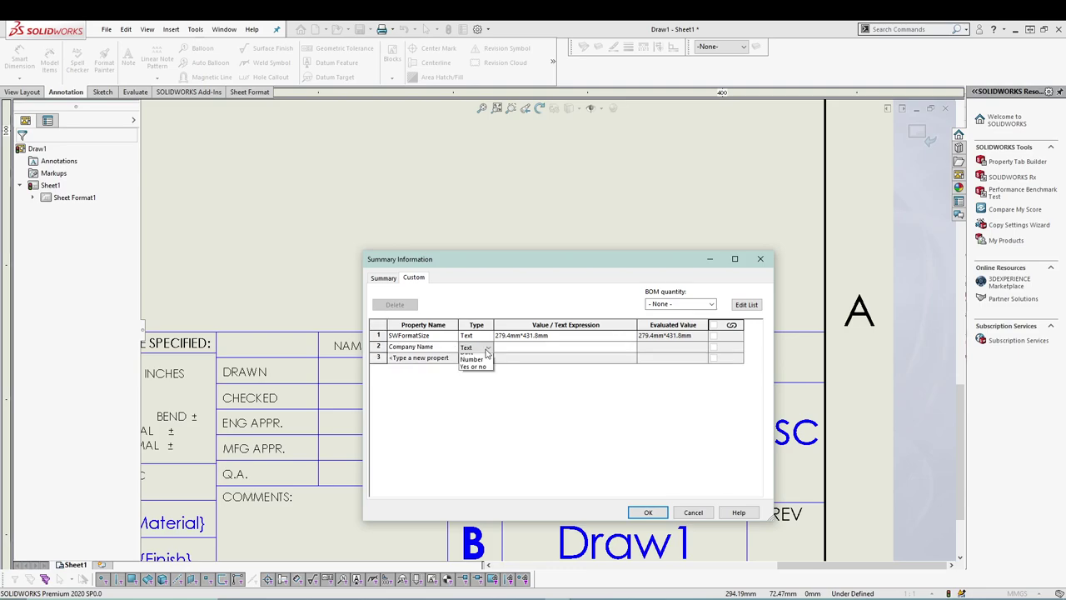
{"action": "left_click", "coordinate": [486, 356]}
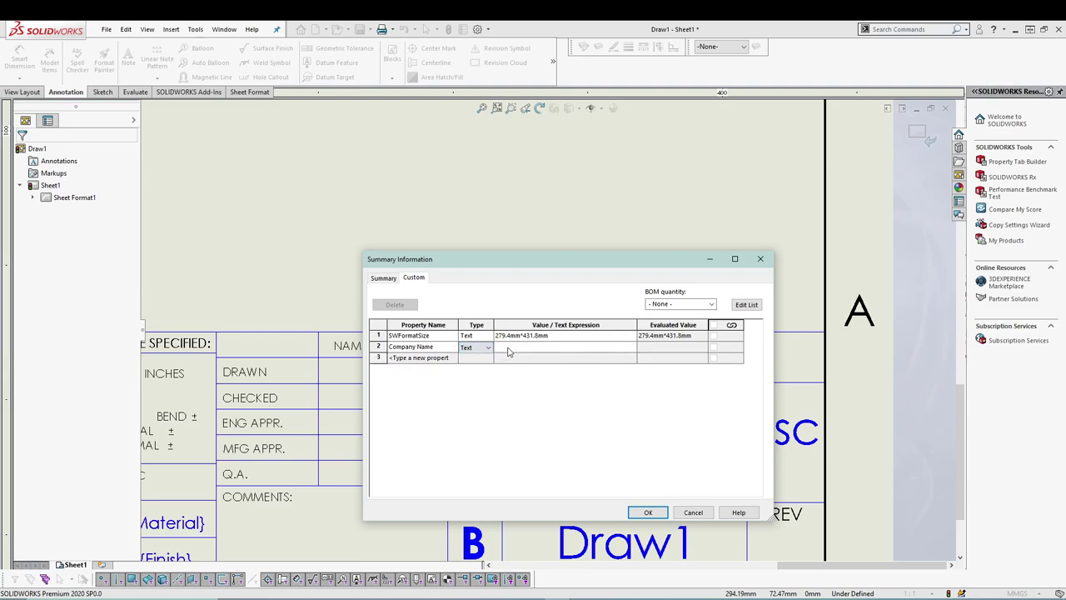
{"action": "left_click", "coordinate": [511, 348]}
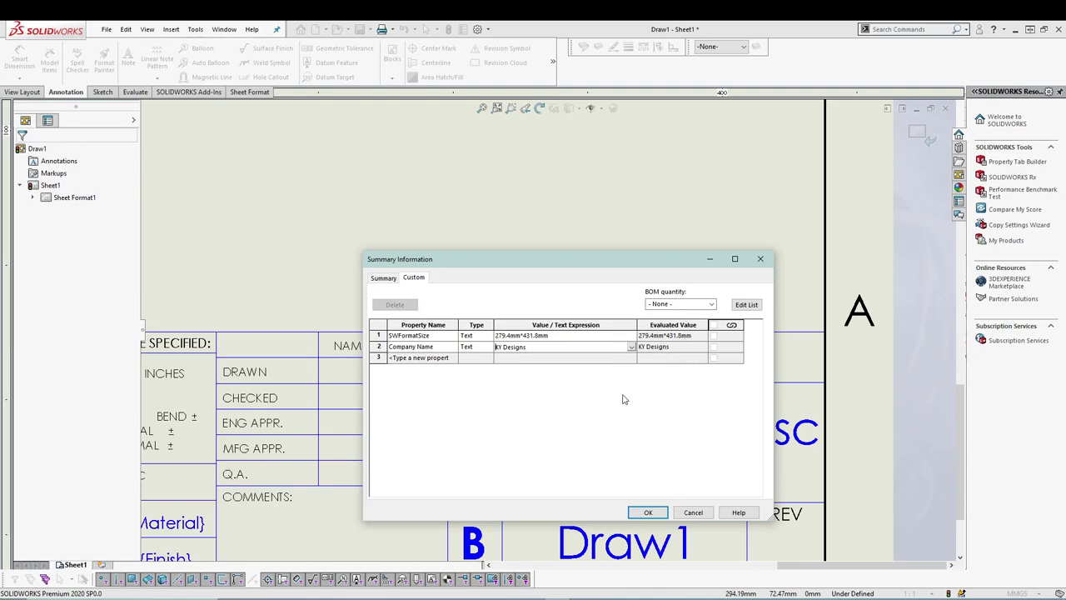
{"action": "left_click", "coordinate": [648, 511]}
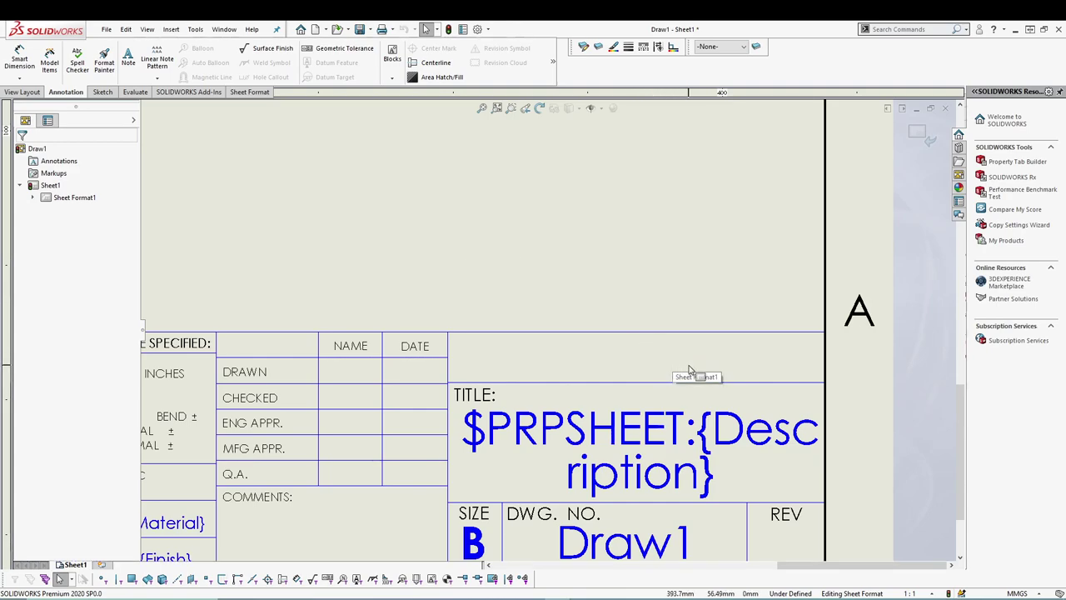
Link the blank note above the TITLE cell to the current document's Company Name property and finish the note.
{"action": "left_click", "coordinate": [678, 300]}
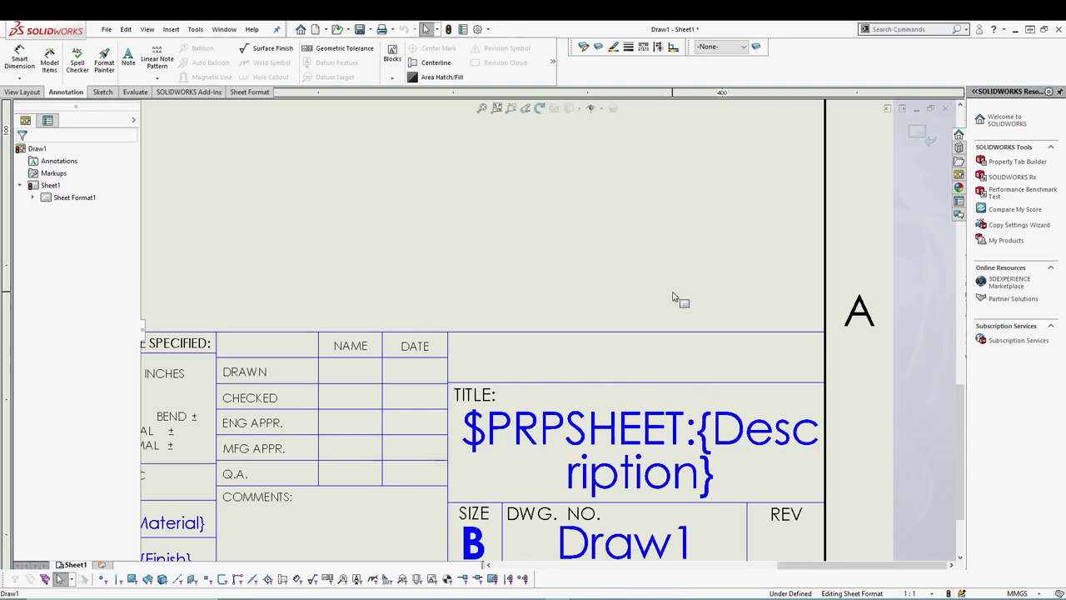
{"action": "double_click", "coordinate": [641, 354]}
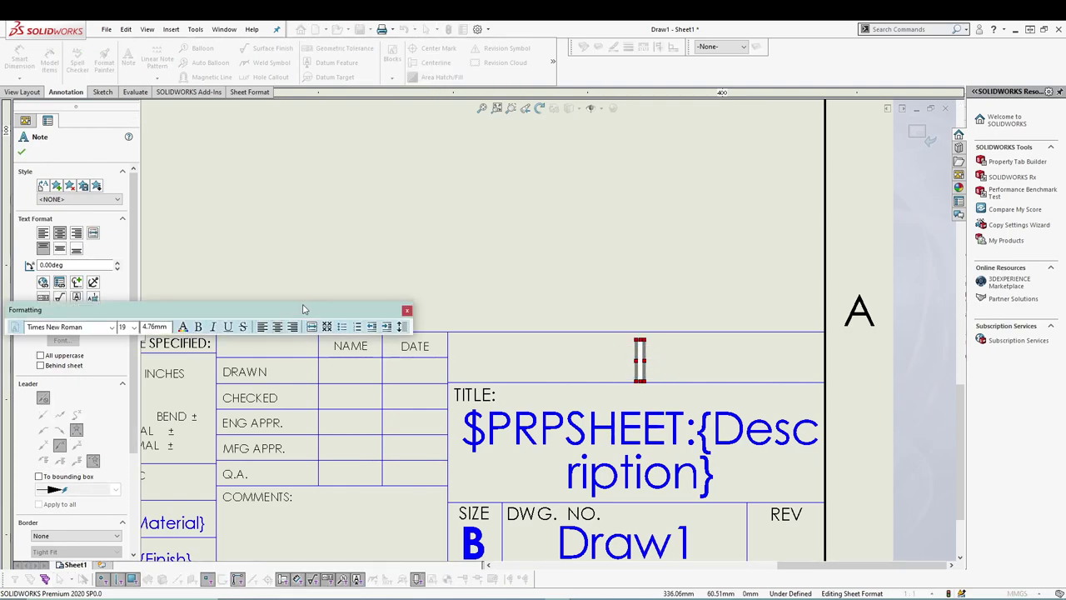
{"action": "left_click_drag", "start_coordinate": [313, 308], "coordinate": [685, 167]}
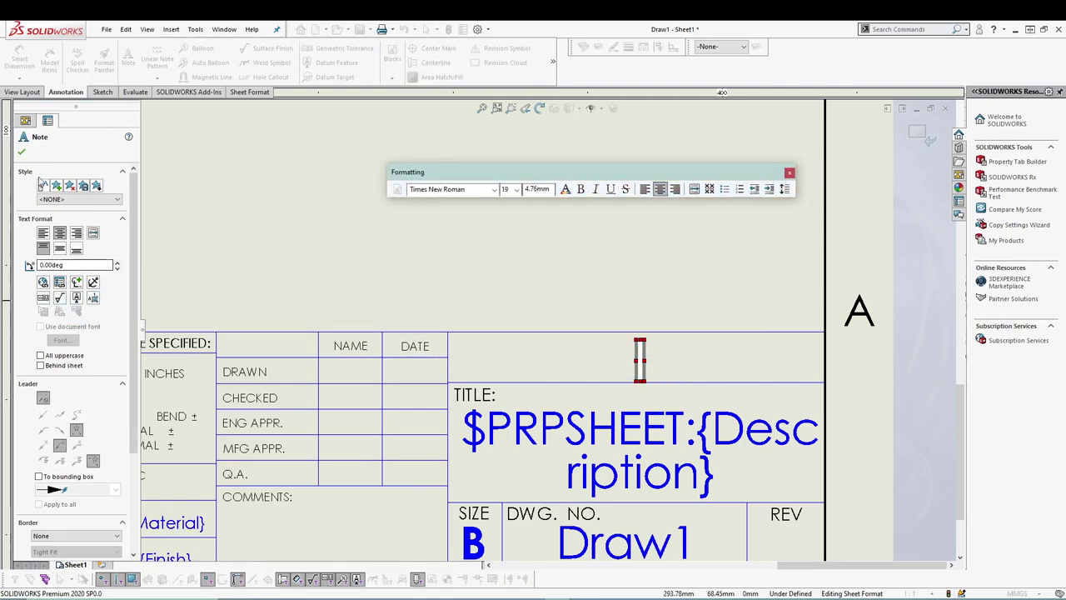
{"action": "left_click", "coordinate": [59, 283]}
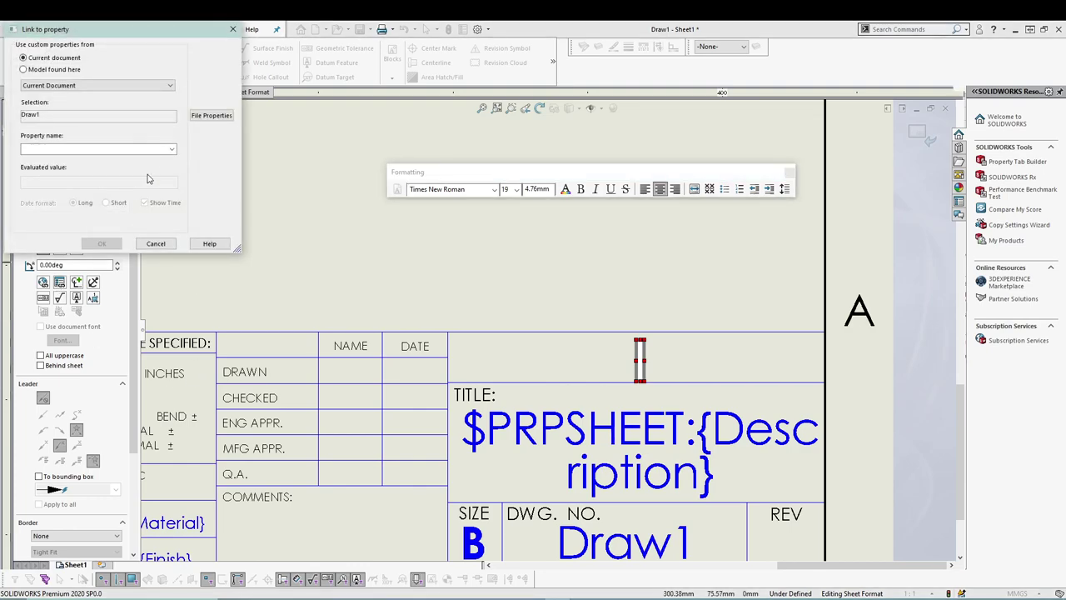
{"action": "left_click", "coordinate": [172, 150]}
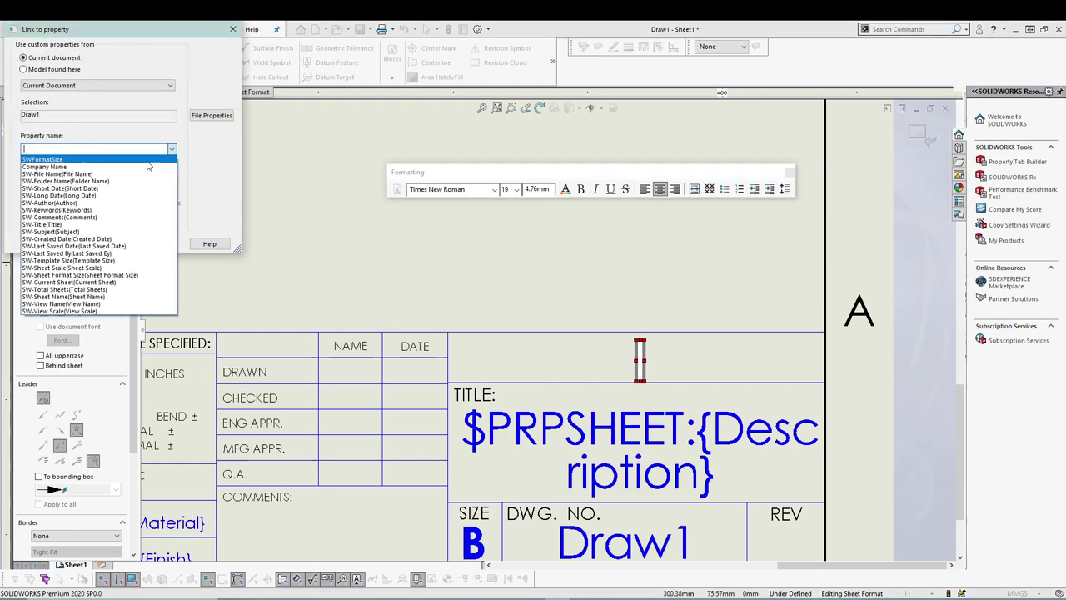
{"action": "left_click", "coordinate": [146, 164]}
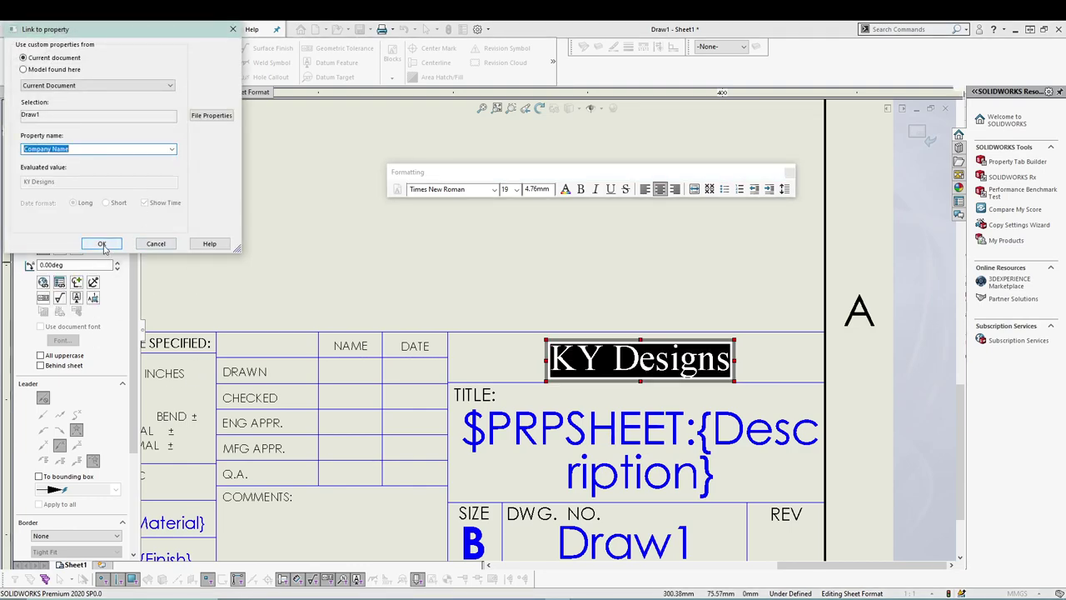
{"action": "left_click", "coordinate": [101, 245]}
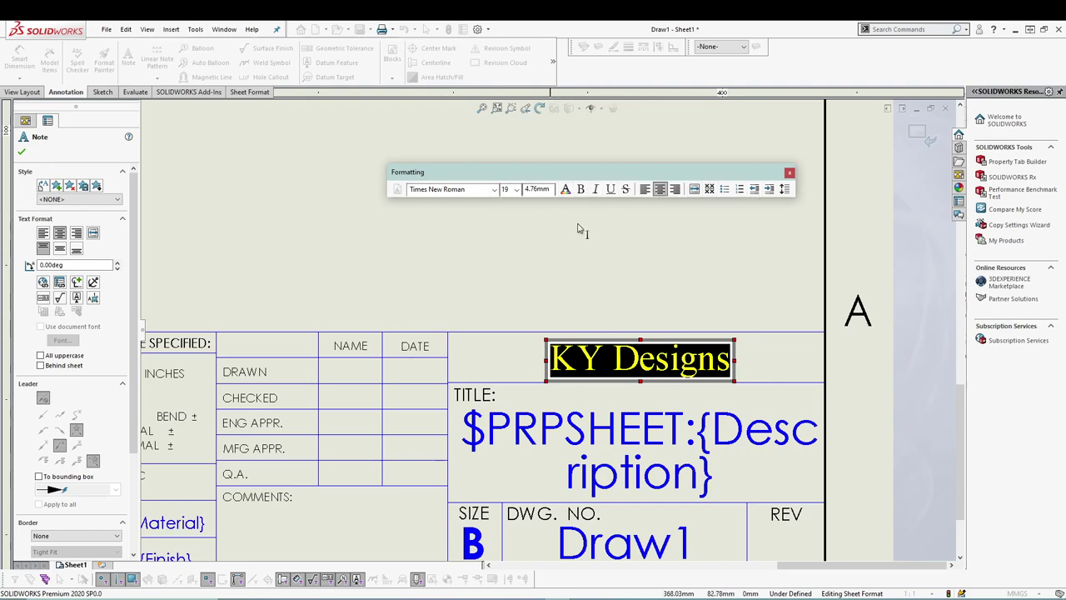
{"action": "left_click", "coordinate": [790, 173]}
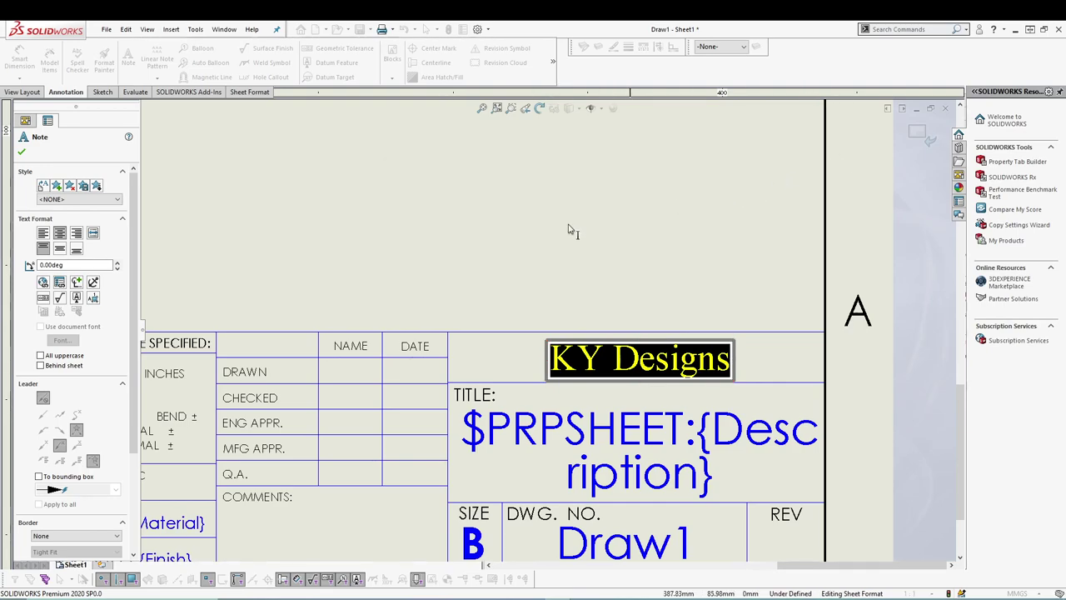
{"action": "left_click", "coordinate": [23, 153]}
Append ASME Y14.5 to the INTERPRET GEOMETRIC TOLERANCING PER note in the title block and close the note.
{"action": "scroll", "coordinate": [551, 308], "scroll_direction": "up", "scroll_amount": 2}
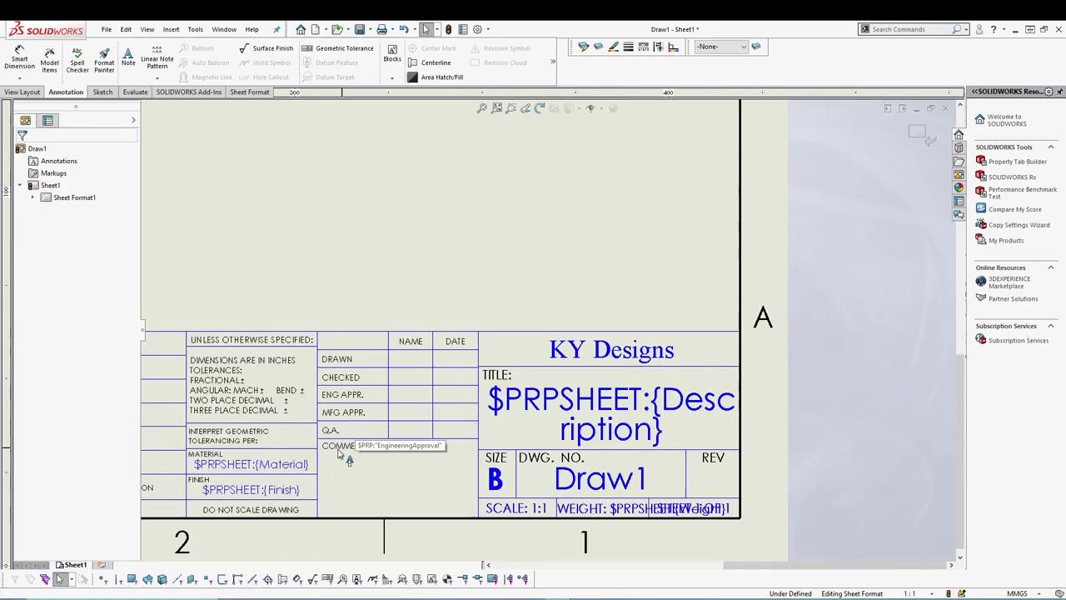
{"action": "scroll", "coordinate": [340, 452], "scroll_direction": "up", "scroll_amount": 2}
{"action": "scroll", "coordinate": [275, 408], "scroll_direction": "down", "scroll_amount": 2}
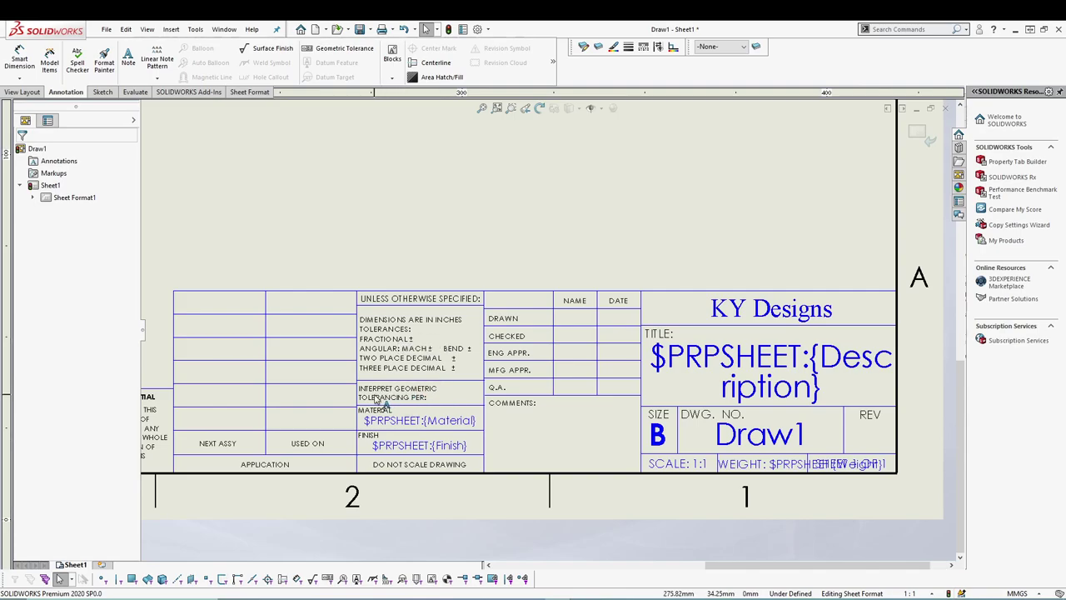
{"action": "scroll", "coordinate": [395, 396], "scroll_direction": "down", "scroll_amount": 3}
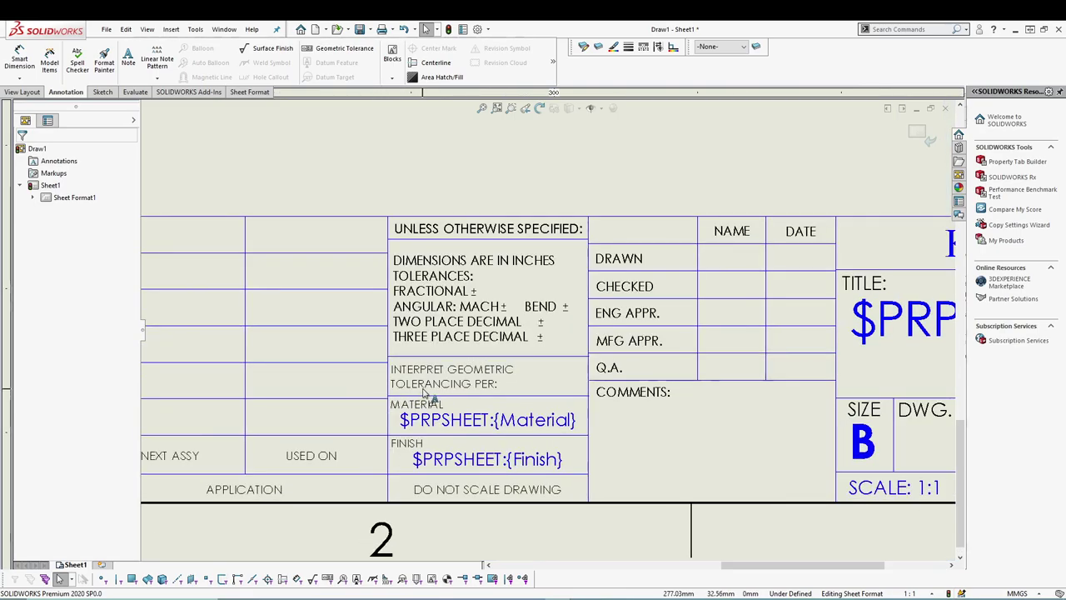
{"action": "left_click", "coordinate": [516, 385]}
{"action": "double_click", "coordinate": [503, 387]}
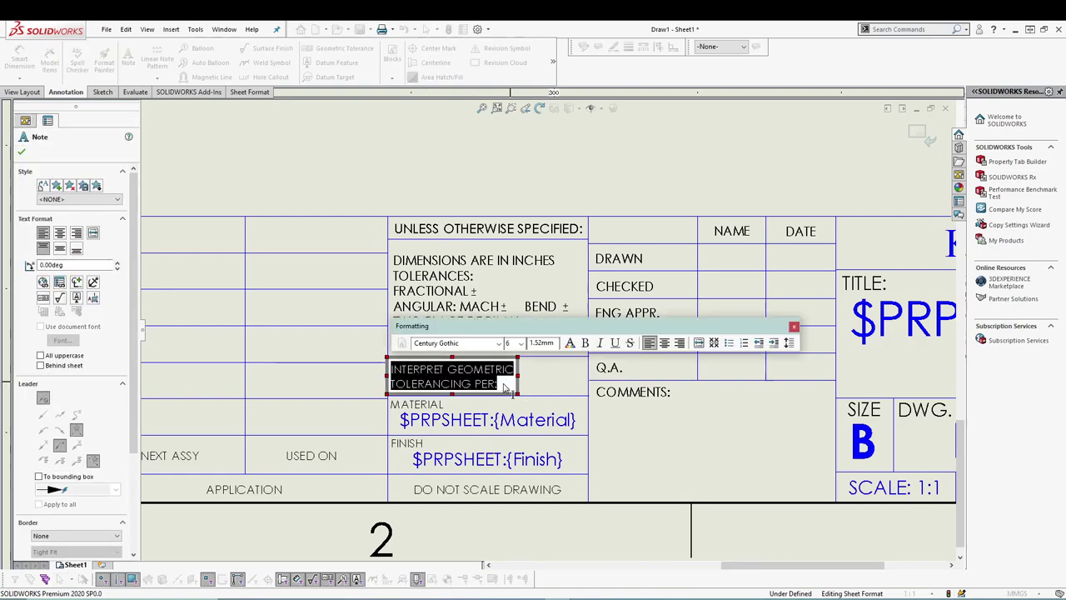
{"action": "left_click", "coordinate": [504, 388]}
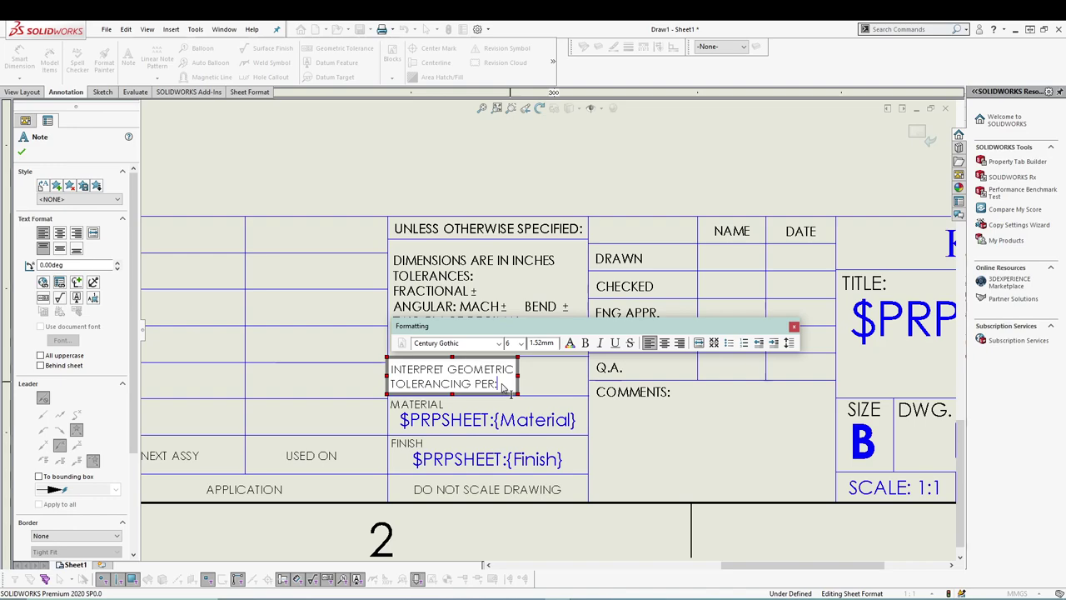
{"action": "type", "text": "ASME"}
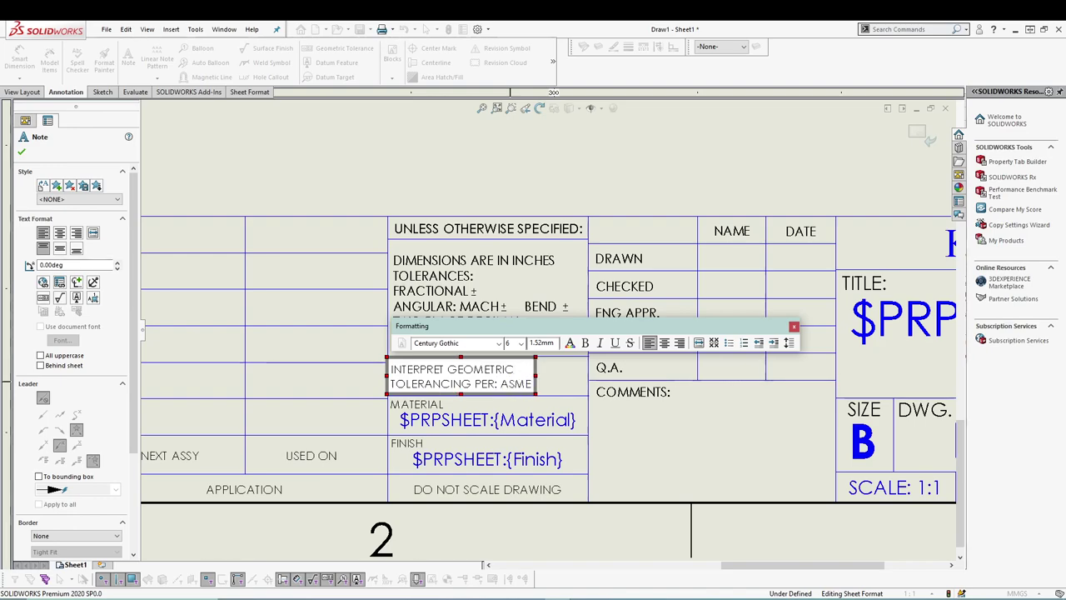
{"action": "type", "text": " Y14"}
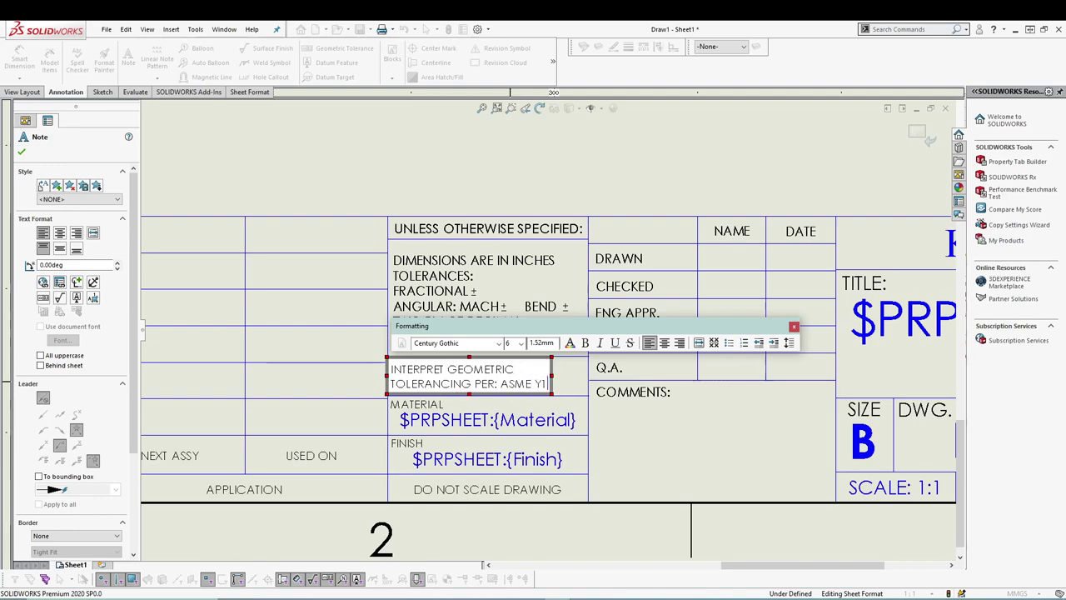
{"action": "key", "text": "BackSpace"}
{"action": "key", "text": "BackSpace"}
{"action": "type", "text": "14"}
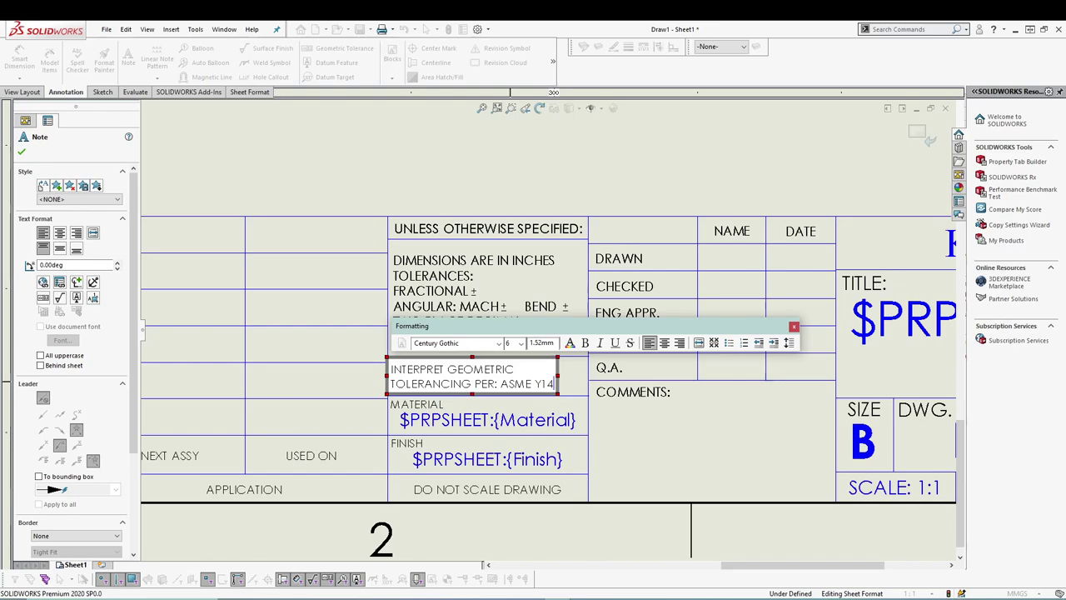
{"action": "type", "text": ".5"}
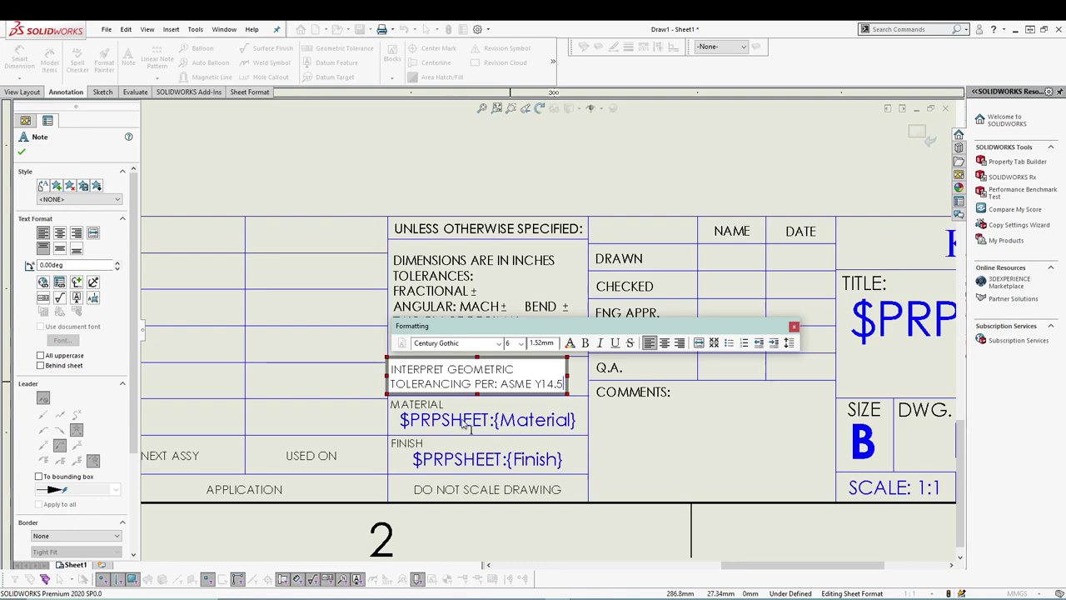
{"action": "left_click", "coordinate": [459, 400]}
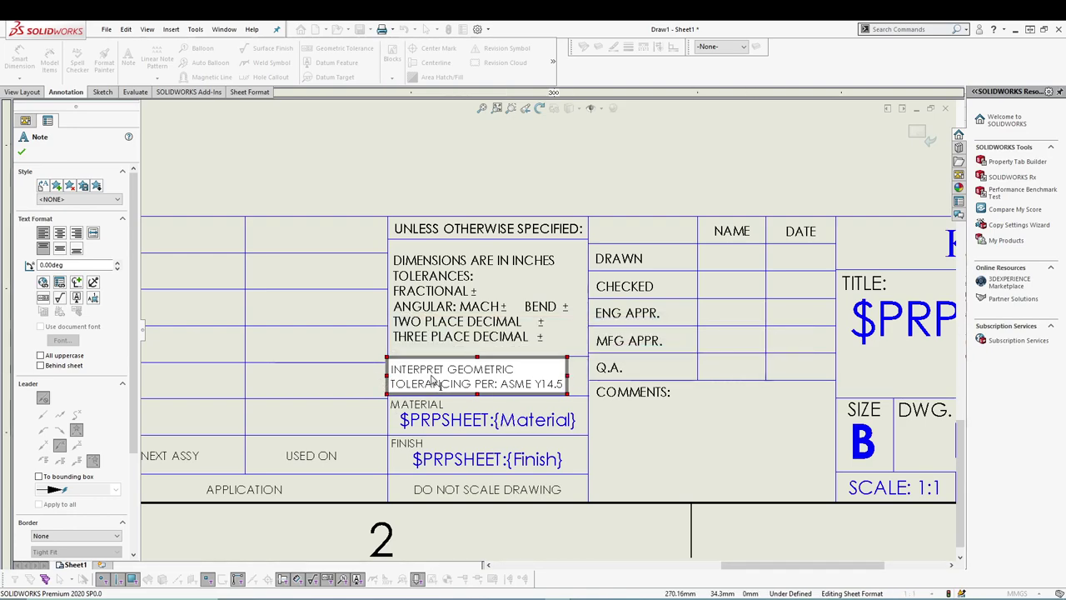
{"action": "key", "text": "Escape"}
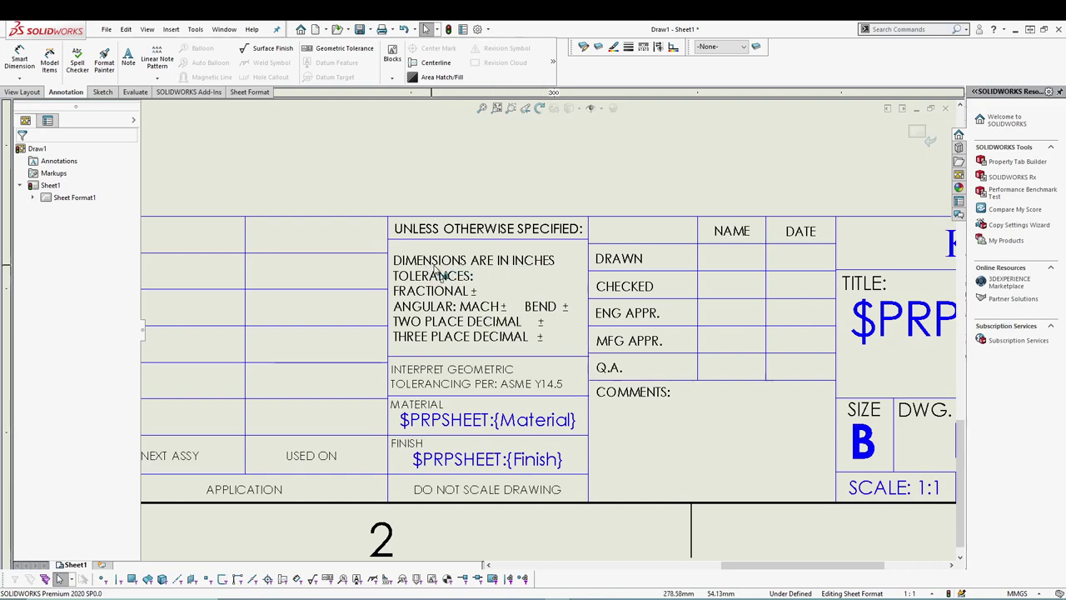
Replace INCHES with MILLIMETERS in the title block's dimensions and tolerances note.
{"action": "left_click", "coordinate": [546, 269]}
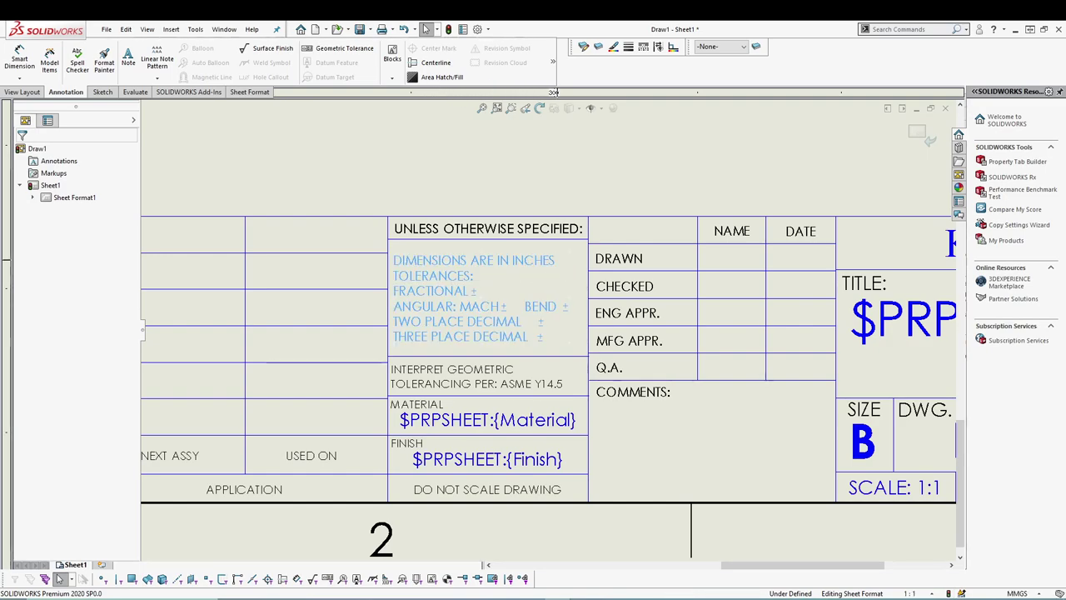
{"action": "double_click", "coordinate": [537, 265]}
{"action": "double_click", "coordinate": [533, 261]}
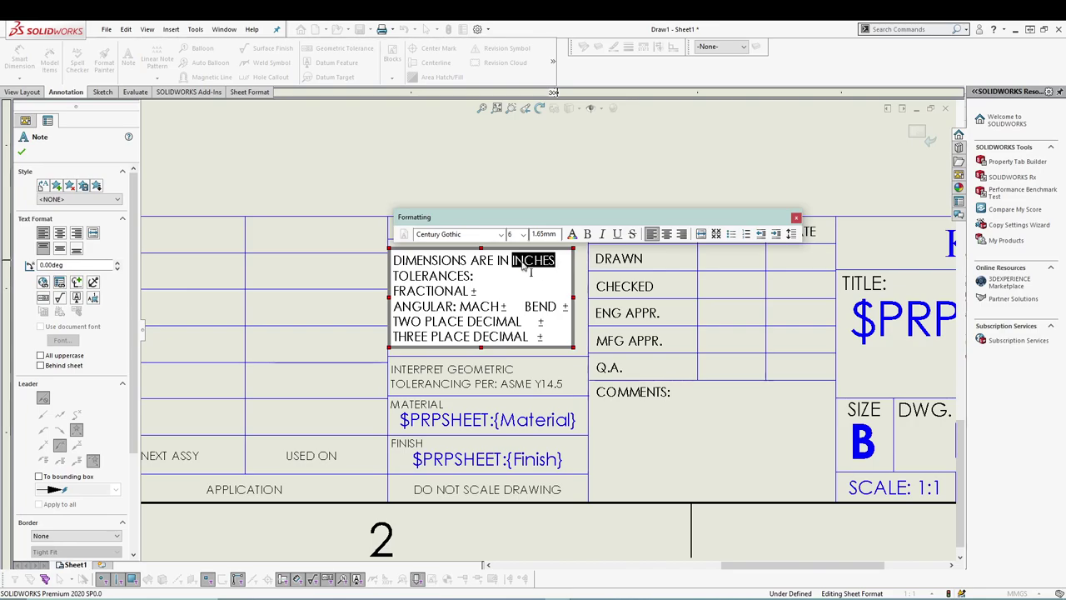
{"action": "type", "text": "MIL"}
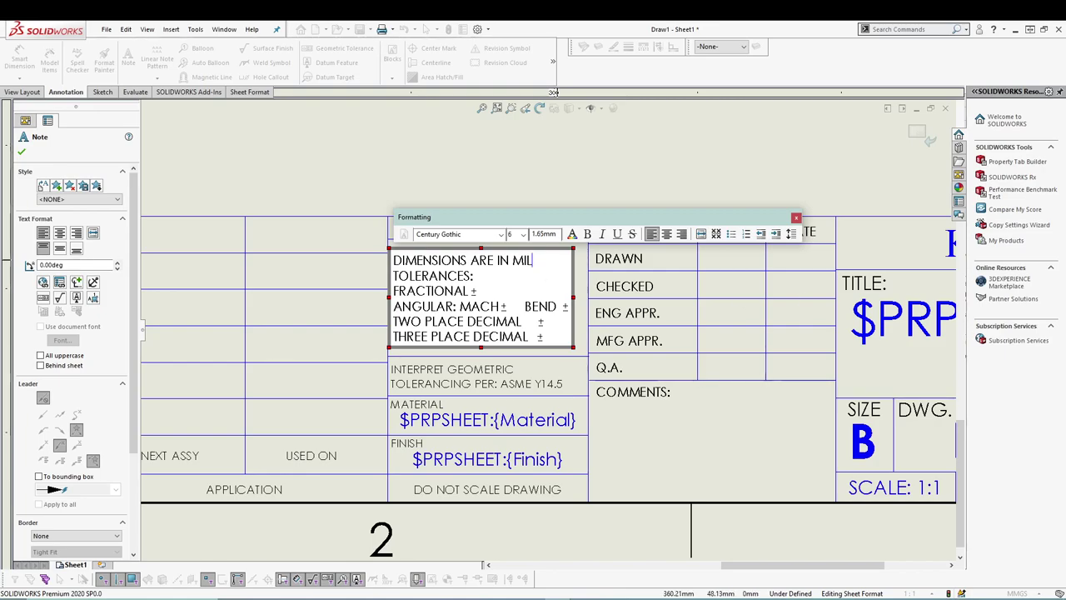
{"action": "type", "text": "LIM"}
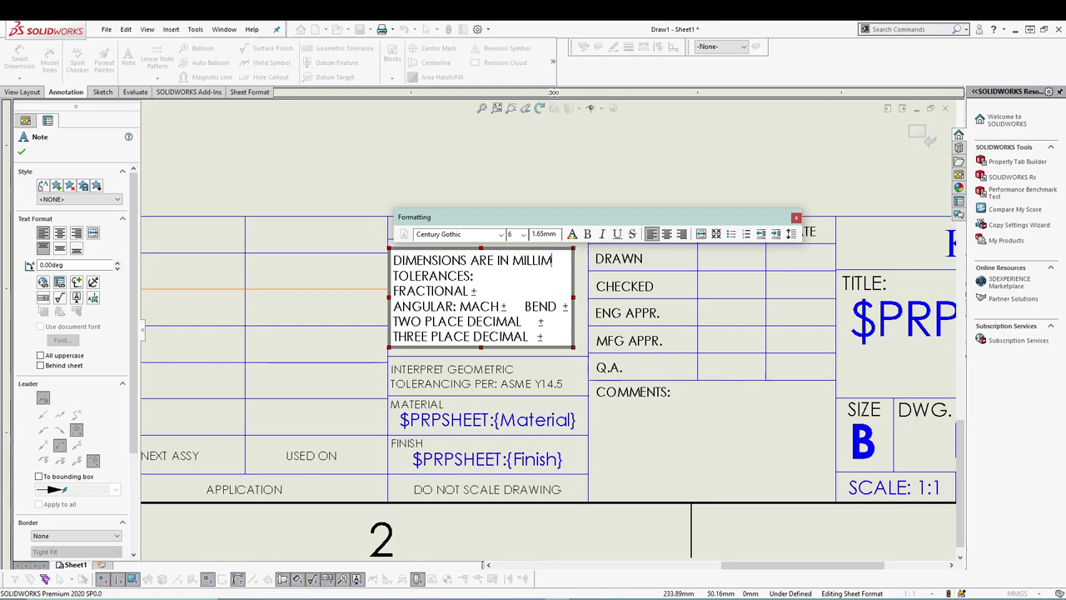
{"action": "type", "text": "ETERS"}
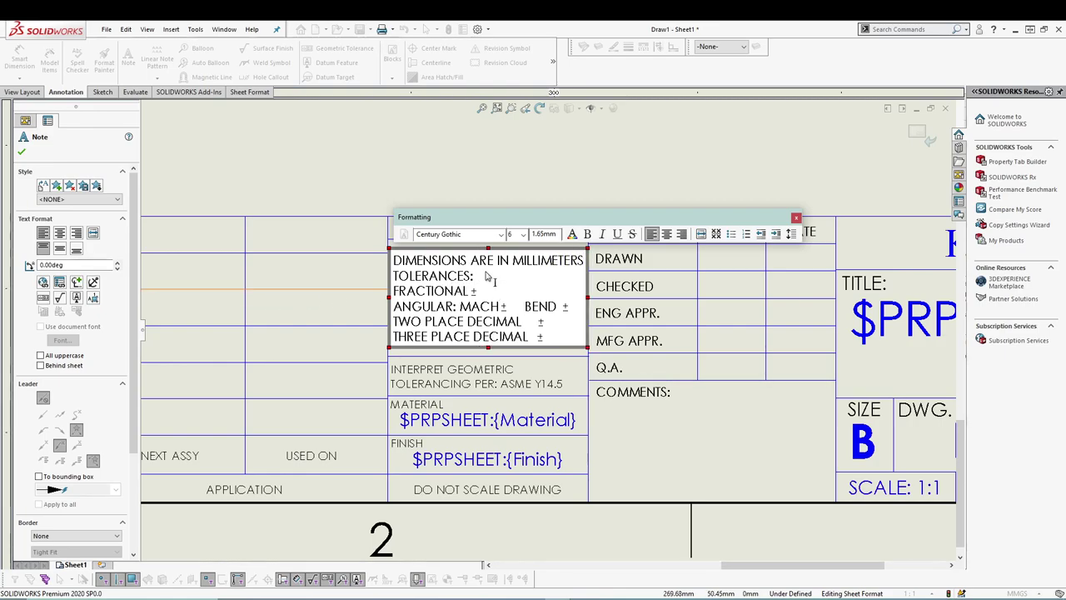
Delete the FRACTIONAL ± text from the dimensions and tolerances note.
{"action": "left_click", "coordinate": [489, 297]}
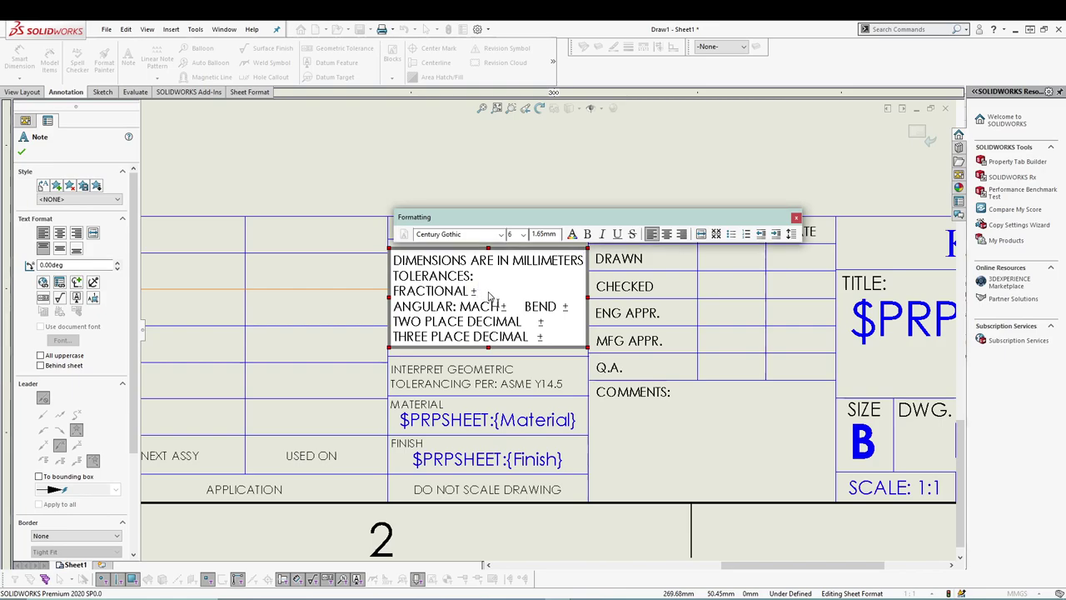
{"action": "key", "text": "BackSpace"}
{"action": "key", "text": "BackSpace"}
{"action": "key", "text": "BackSpace"}
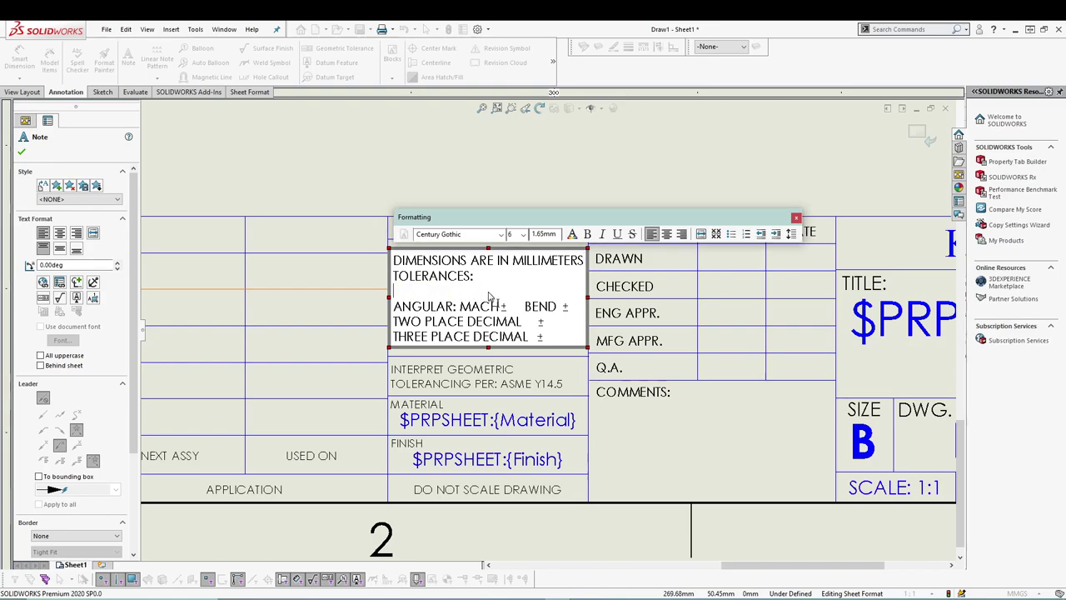
Remove the leftover blank line and the BEND ± text from the tolerances note, and set the angular MACH tolerance to ±0°30'.
{"action": "key", "text": "BackSpace"}
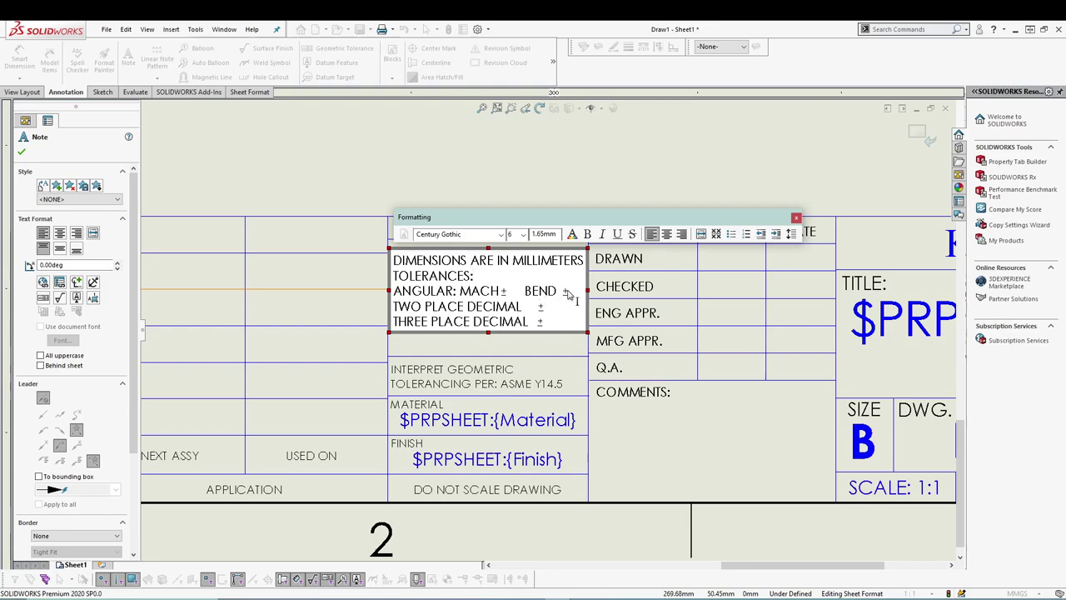
{"action": "left_click_drag", "start_coordinate": [569, 292], "coordinate": [525, 293]}
{"action": "key", "text": "Delete"}
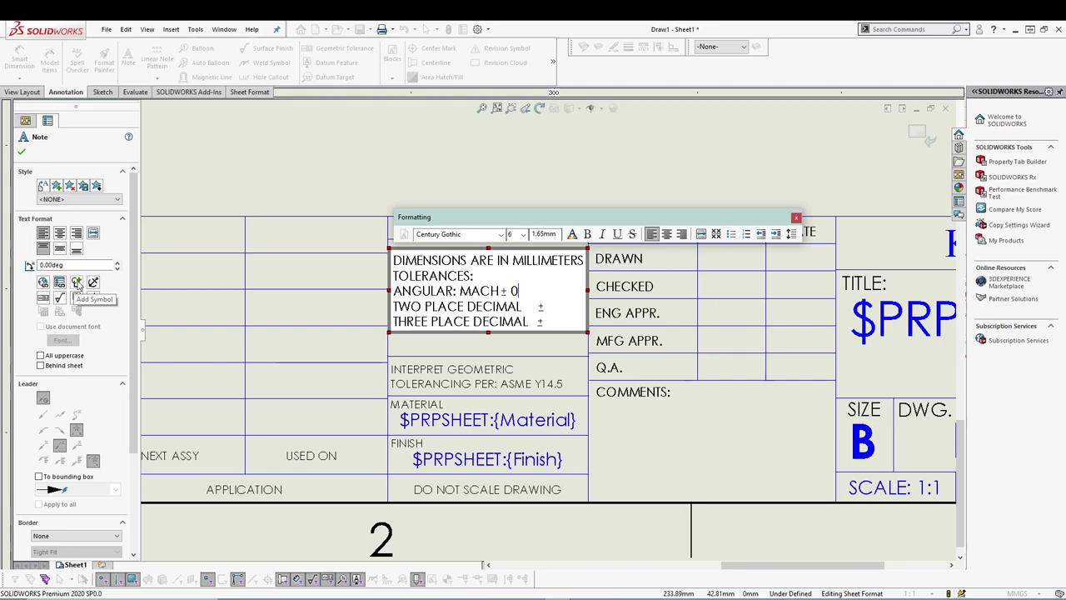
{"action": "left_click", "coordinate": [76, 283]}
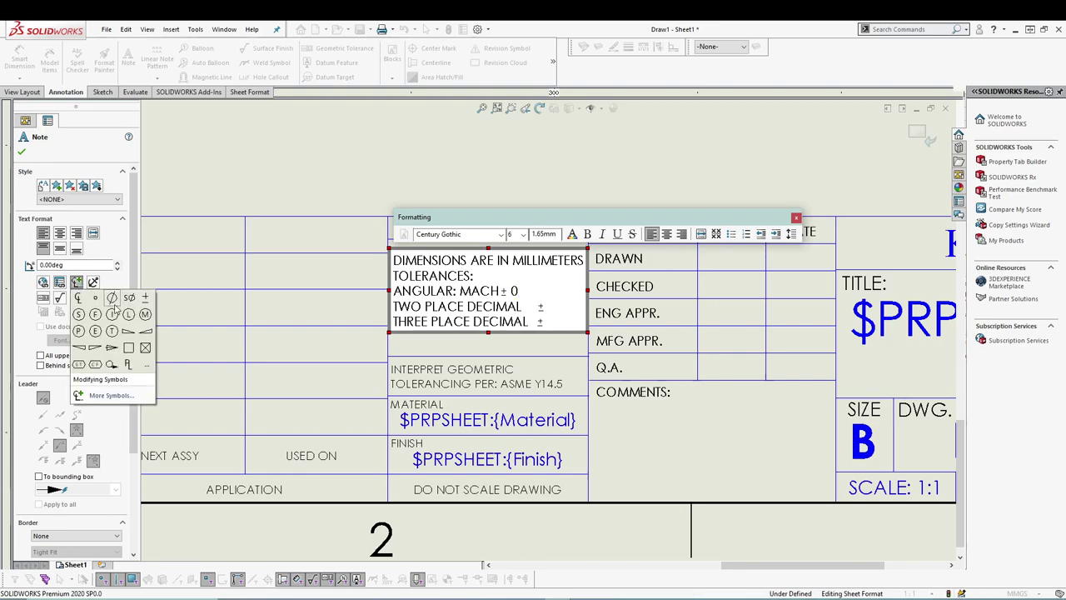
{"action": "left_click", "coordinate": [95, 300]}
{"action": "type", "text": "3"}
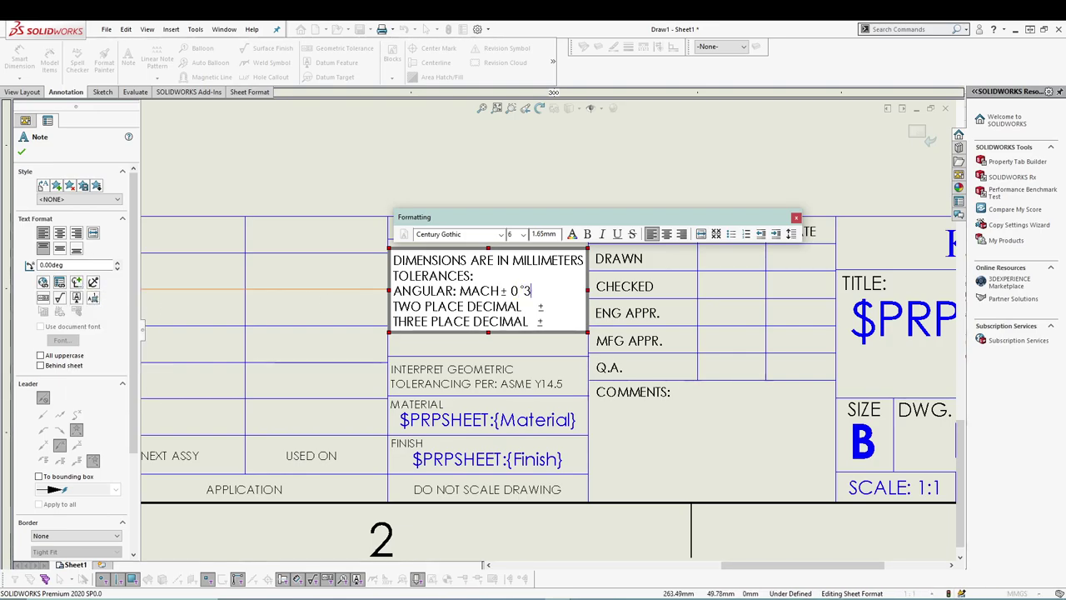
{"action": "type", "text": "0'"}
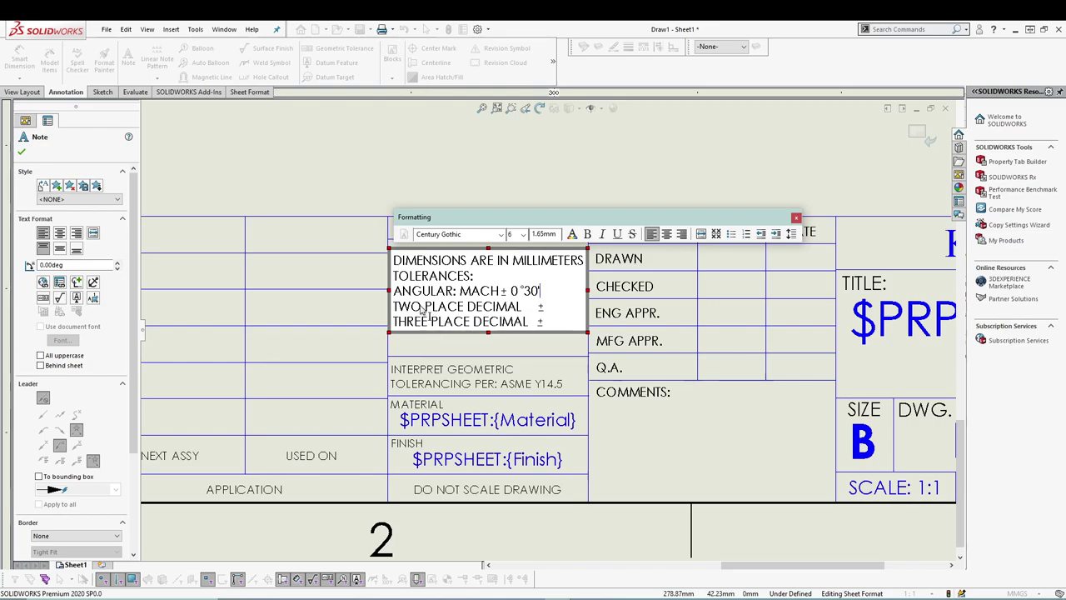
Reword the note's TWO PLACE DECIMAL line to ONE PLACE DECIMAL and its THREE PLACE DECIMAL line to TWO PLACE DECIMAL.
{"action": "left_click_drag", "start_coordinate": [423, 307], "coordinate": [398, 307]}
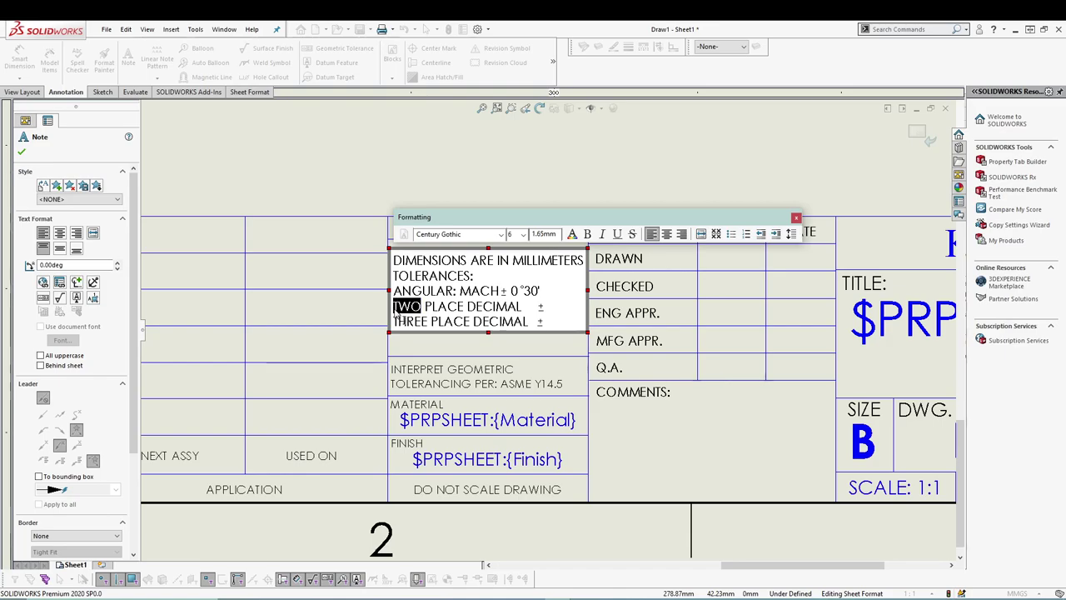
{"action": "type", "text": "ONE"}
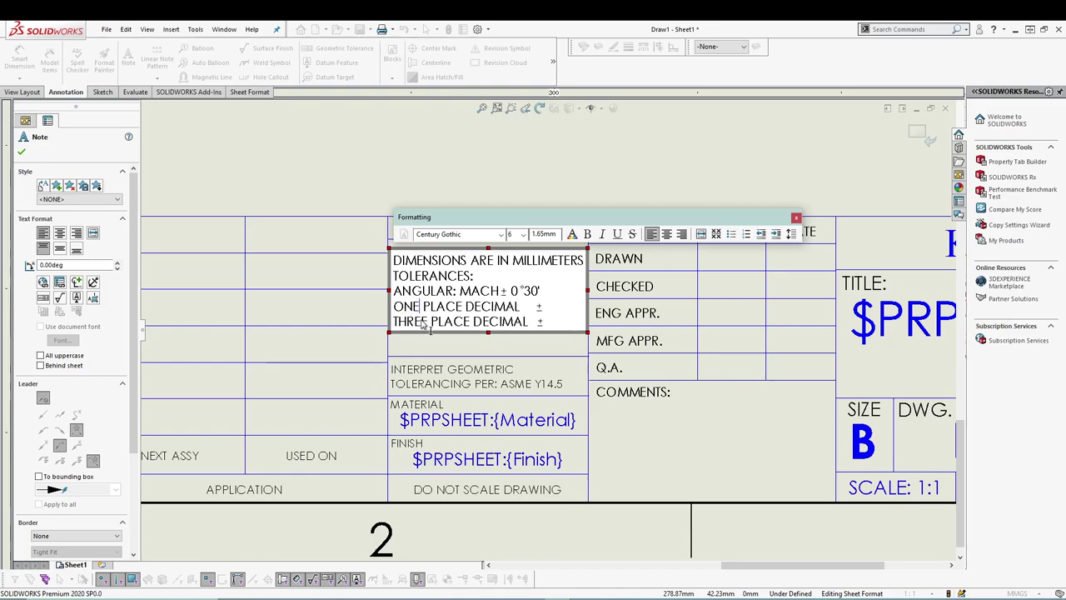
{"action": "left_click_drag", "start_coordinate": [427, 322], "coordinate": [398, 333]}
{"action": "type", "text": "TWO"}
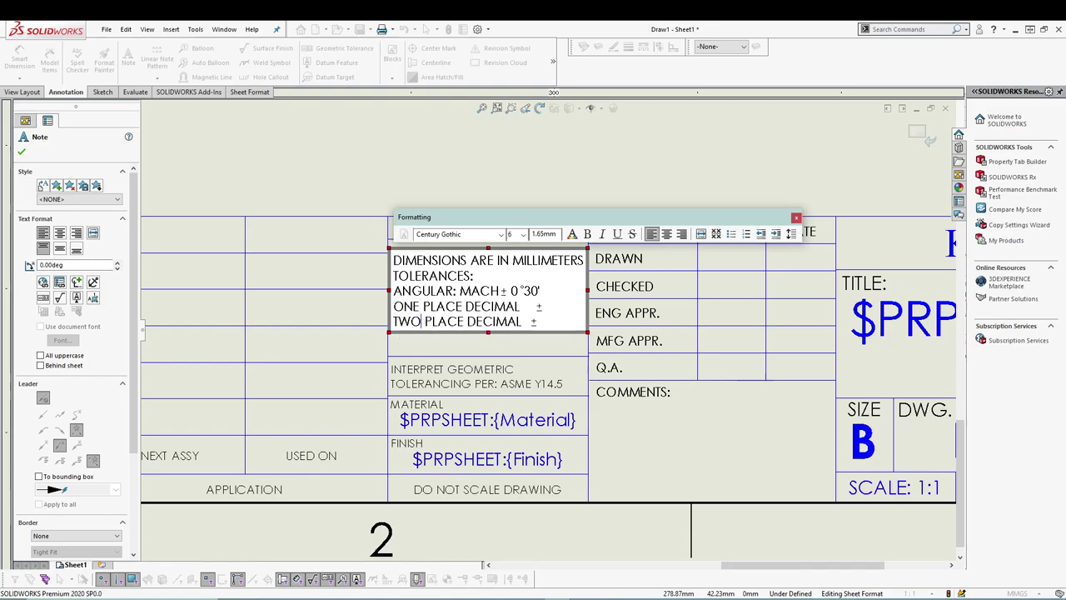
Enter tolerances of ±0.5 for one place decimal and ±0.15 for two place decimal, and close the note.
{"action": "left_click", "coordinate": [555, 309]}
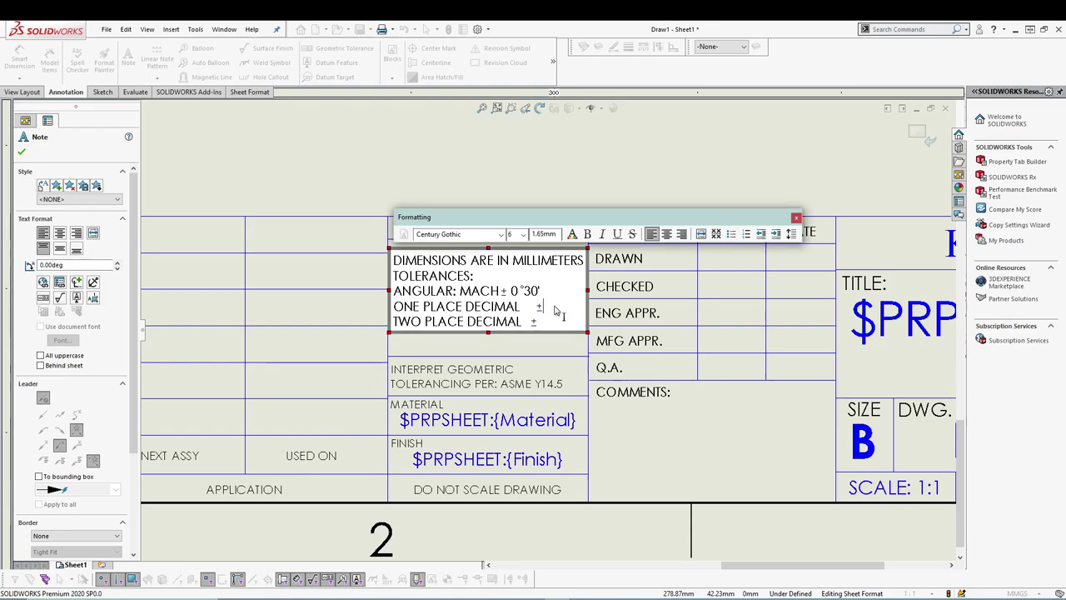
{"action": "type", "text": "0.5"}
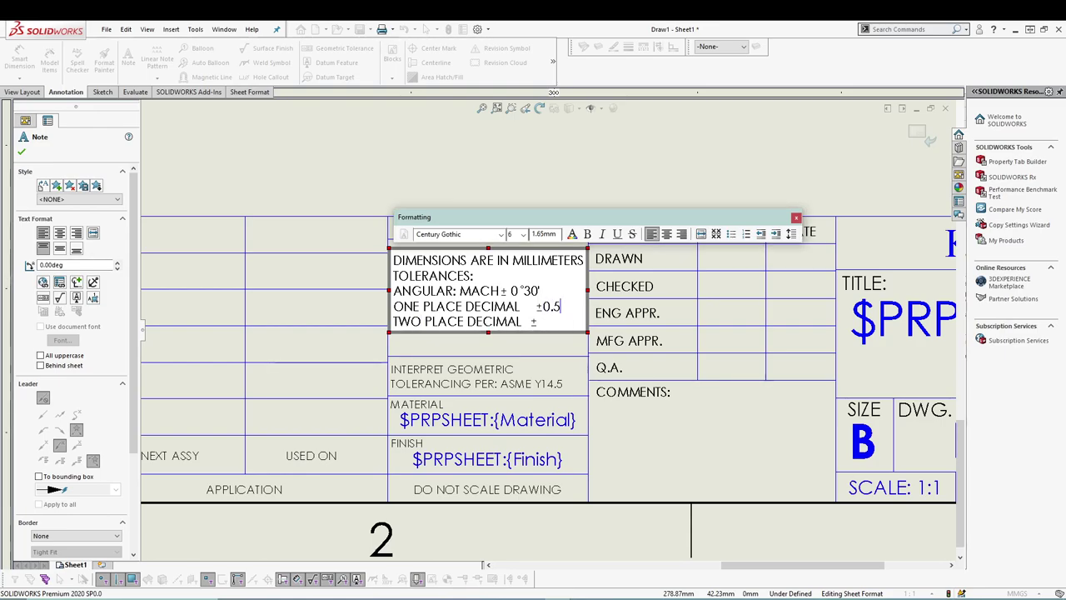
{"action": "left_click", "coordinate": [542, 325]}
{"action": "type", "text": "0.15"}
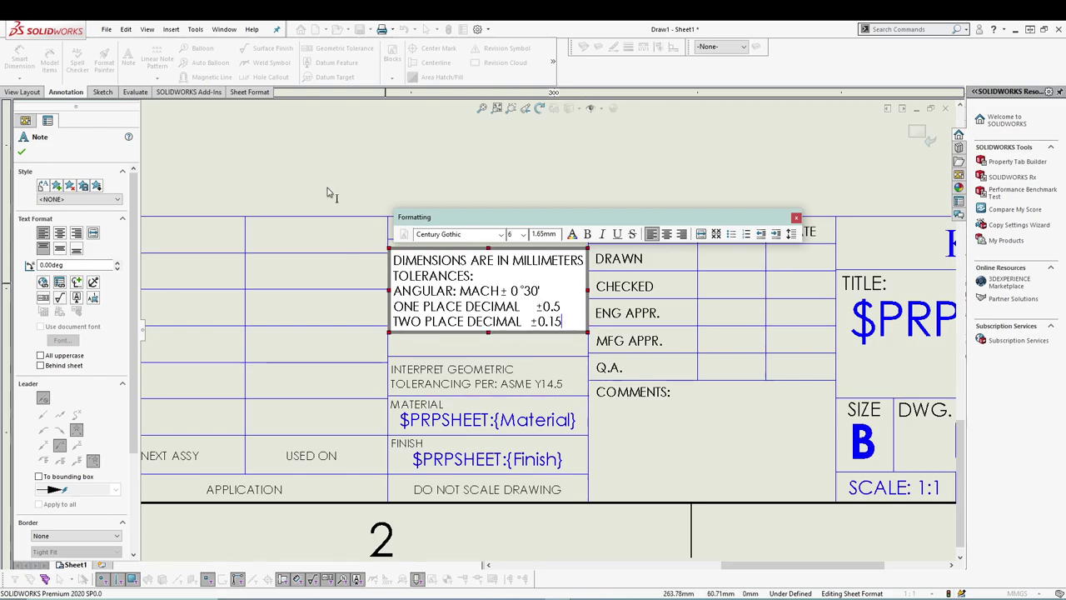
{"action": "left_click", "coordinate": [361, 172]}
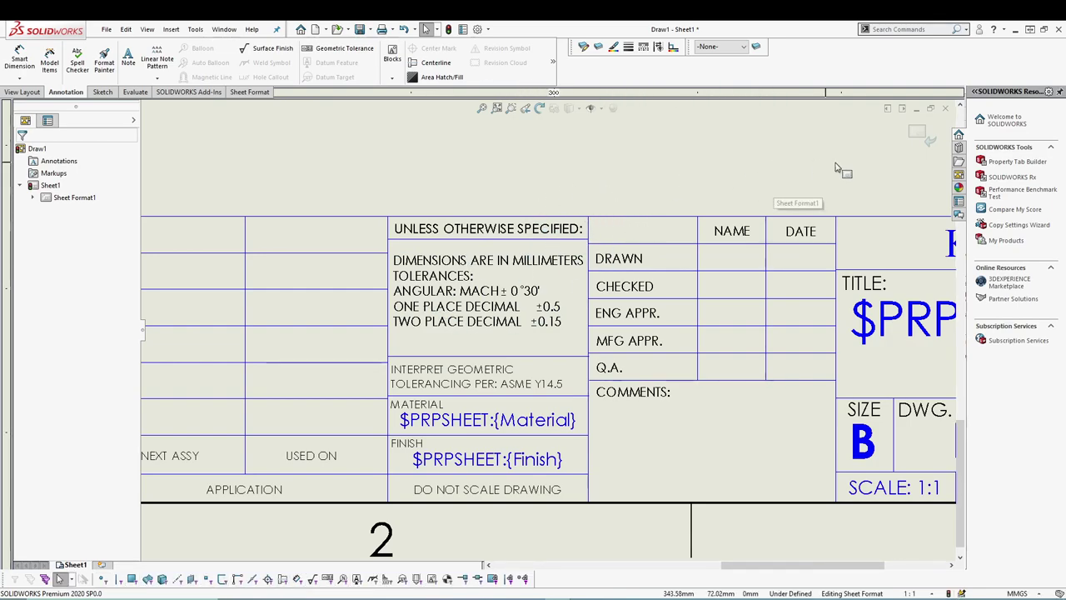
Exit sheet format editing and return to the drawing sheet.
{"action": "left_click", "coordinate": [916, 133]}
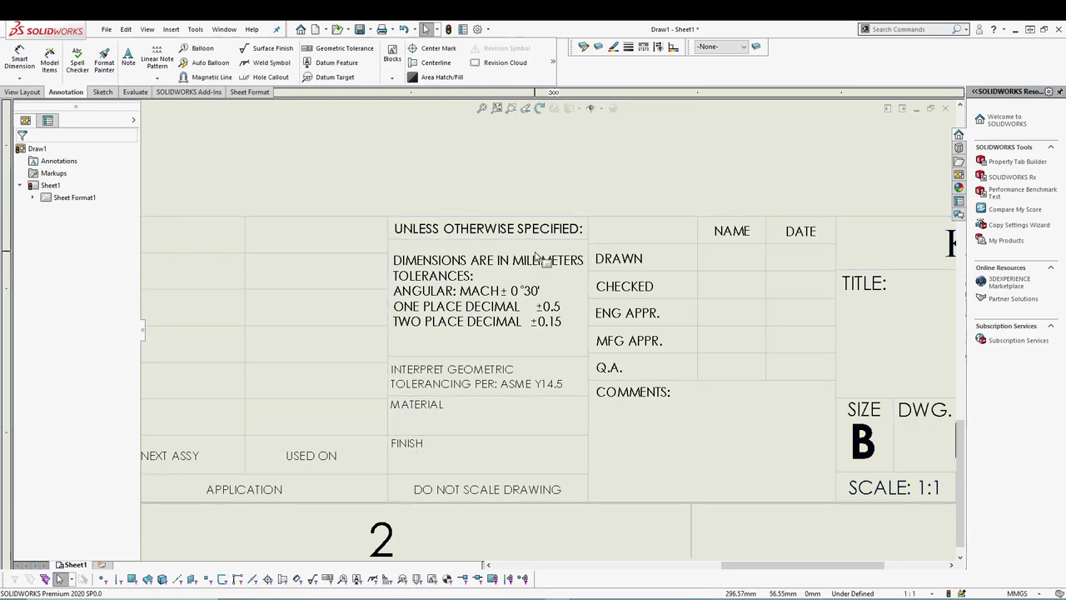
{"action": "scroll", "coordinate": [575, 367], "scroll_direction": "up", "scroll_amount": 2}
{"action": "scroll", "coordinate": [543, 320], "scroll_direction": "down", "scroll_amount": 2}
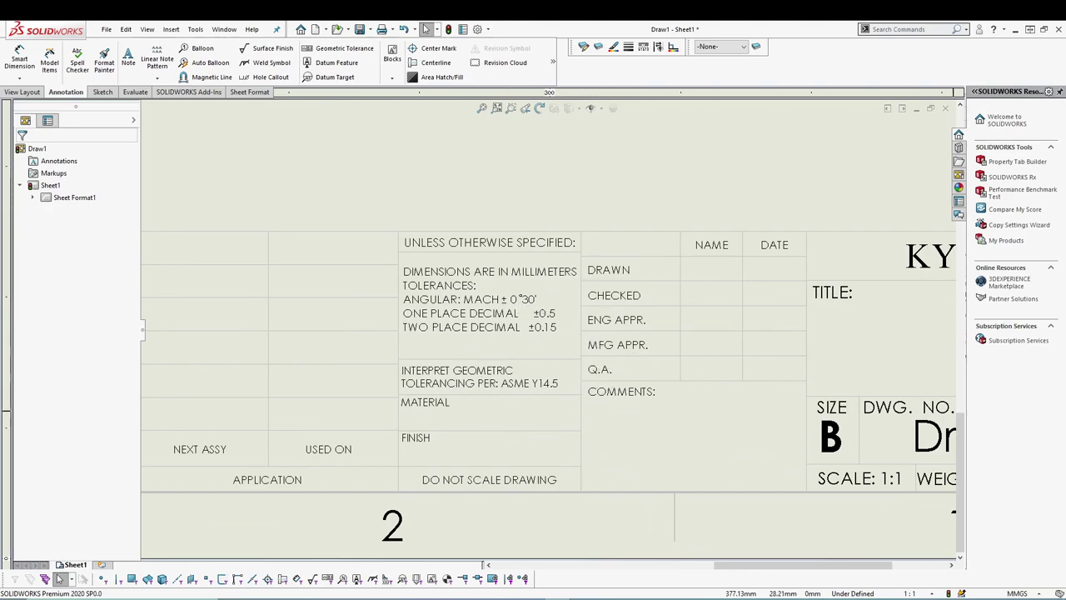
Save the drawing to the Desktop as GUIDE in the SOLIDWORKS Drawing format.
{"action": "left_click", "coordinate": [106, 29]}
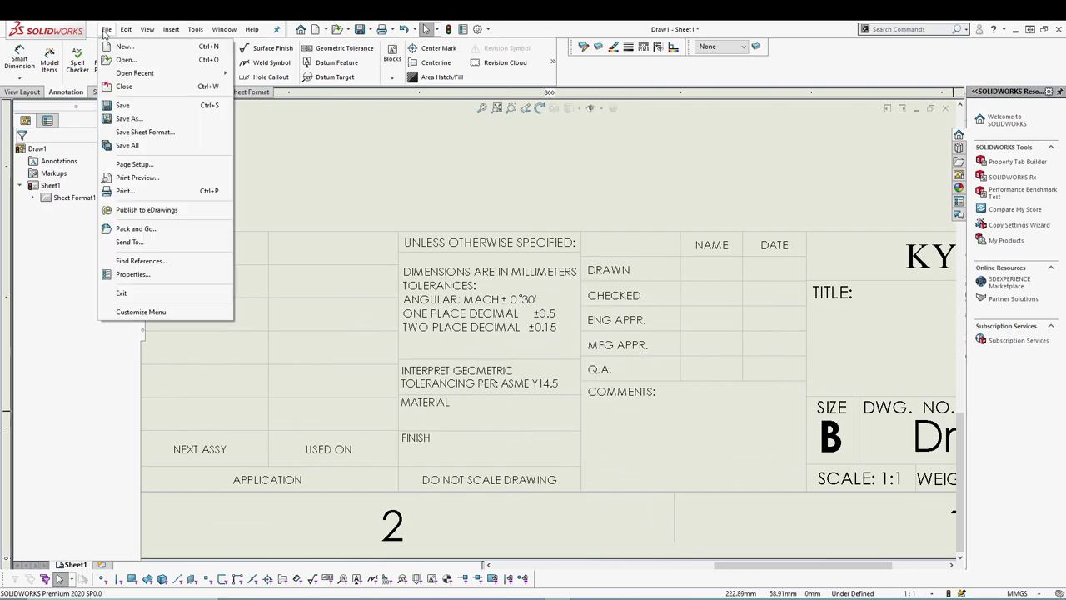
{"action": "left_click", "coordinate": [124, 106]}
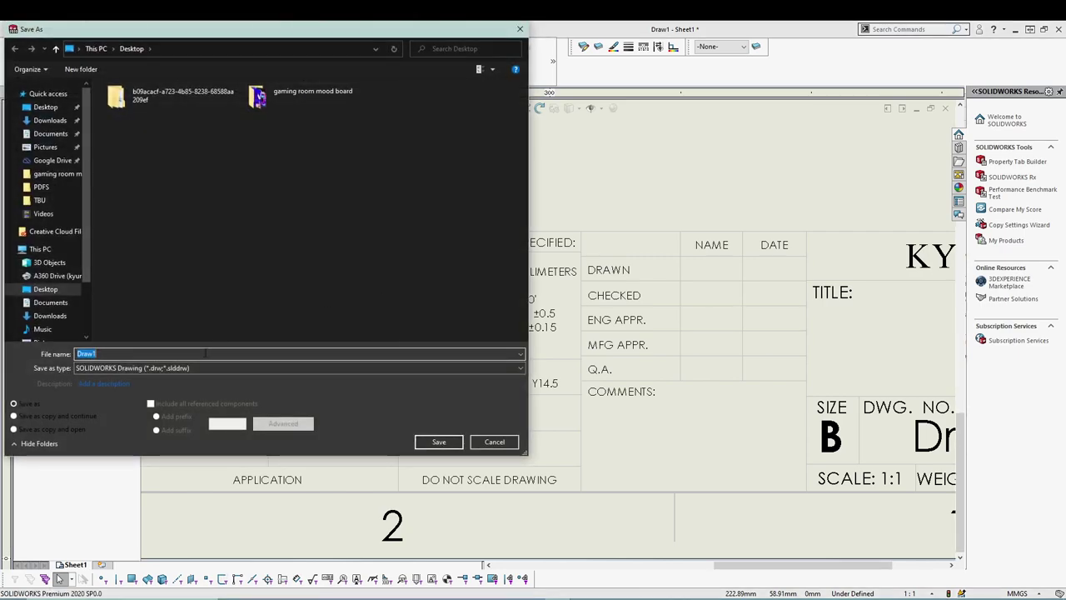
{"action": "type", "text": "GUIDE"}
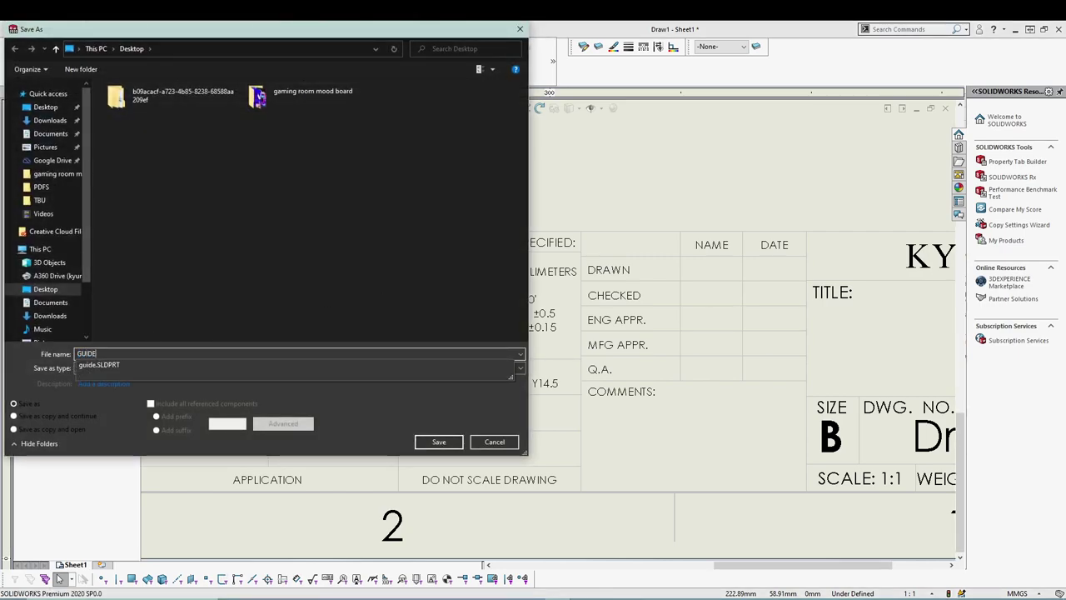
{"action": "left_click", "coordinate": [187, 282]}
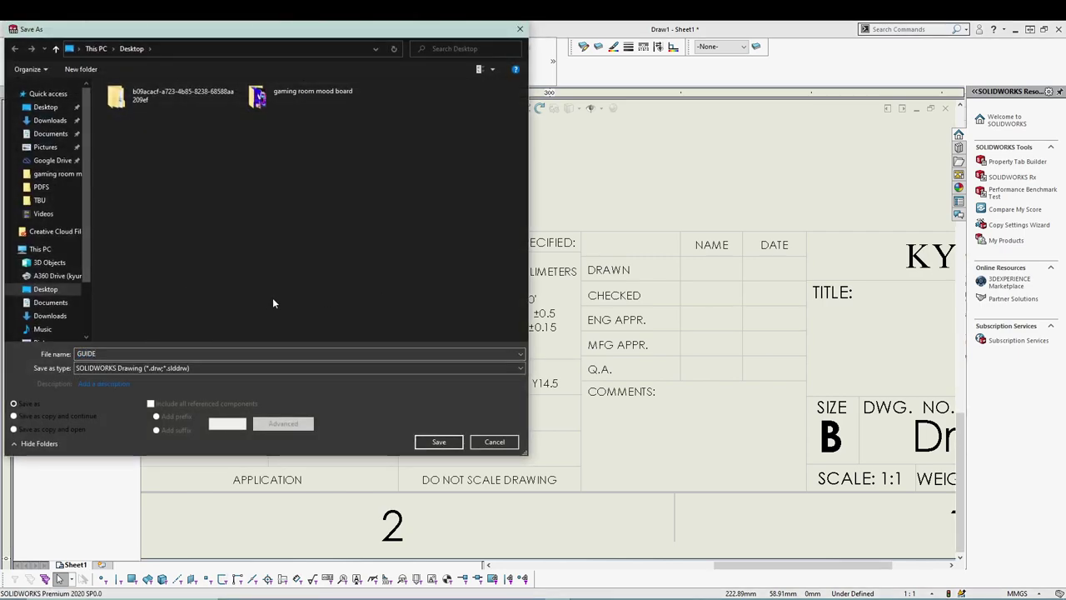
{"action": "left_click", "coordinate": [447, 444]}
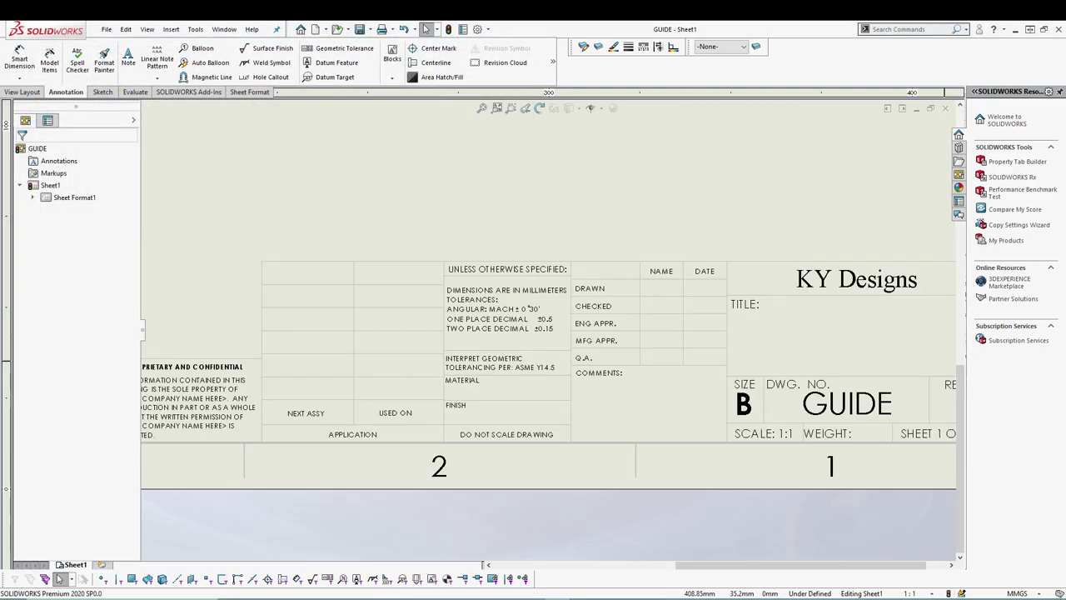
In the sheet format, sketch a horizontal line about 42 mm long and a vertical line about 27 mm long, closing a box above PROPRIETARY AND CONFIDENTIAL.
{"action": "scroll", "coordinate": [200, 342], "scroll_direction": "down", "scroll_amount": 3}
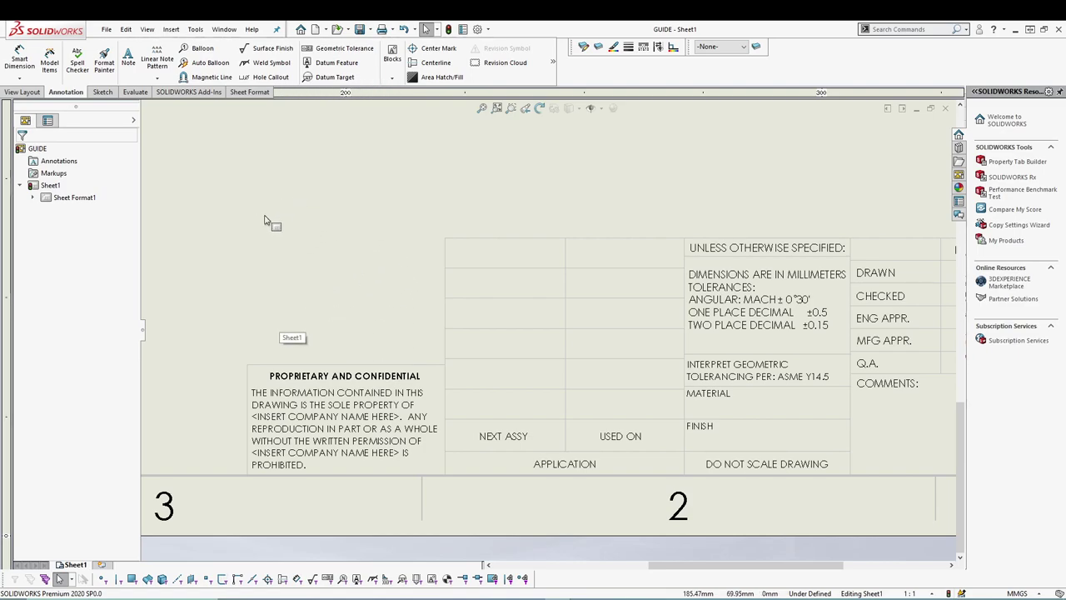
{"action": "right_click", "coordinate": [330, 193]}
{"action": "left_click", "coordinate": [380, 271]}
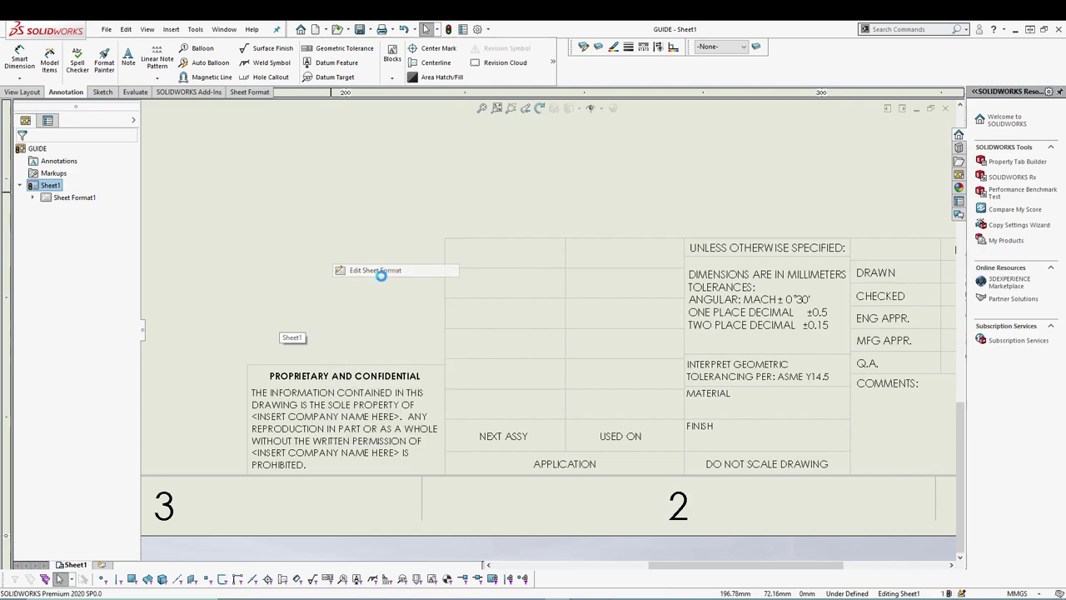
{"action": "left_click", "coordinate": [102, 93]}
{"action": "left_click", "coordinate": [47, 52]}
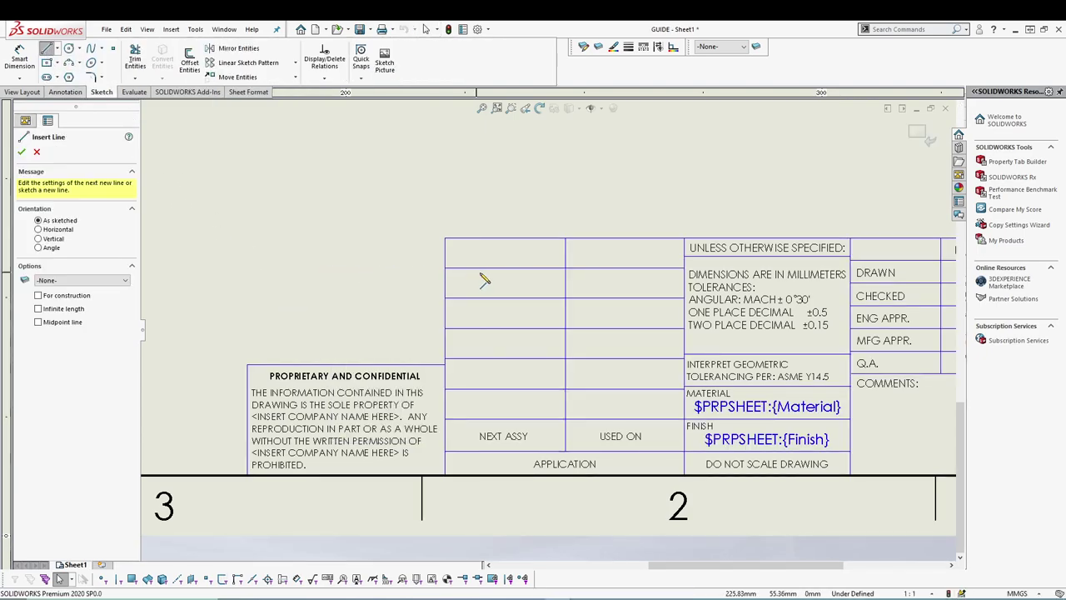
{"action": "left_click", "coordinate": [445, 240]}
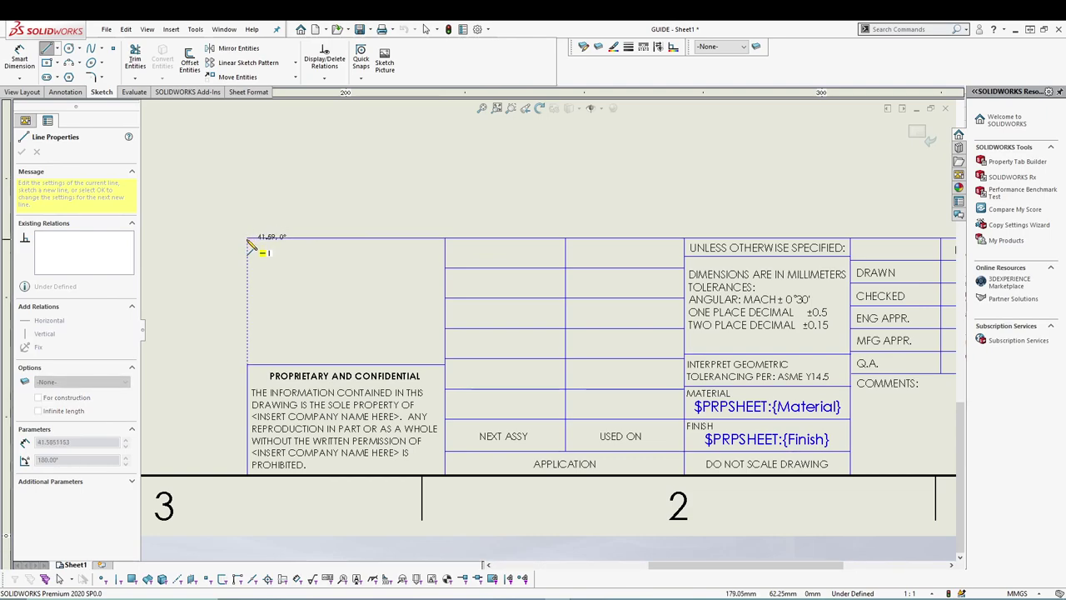
{"action": "left_click", "coordinate": [248, 239]}
{"action": "left_click", "coordinate": [247, 364]}
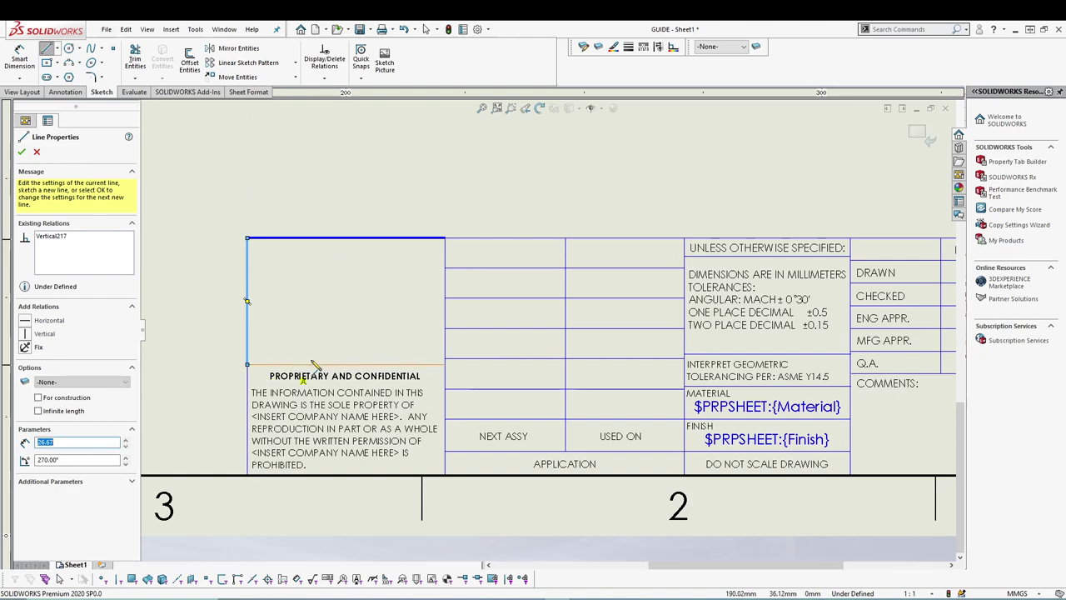
{"action": "key", "text": "Escape"}
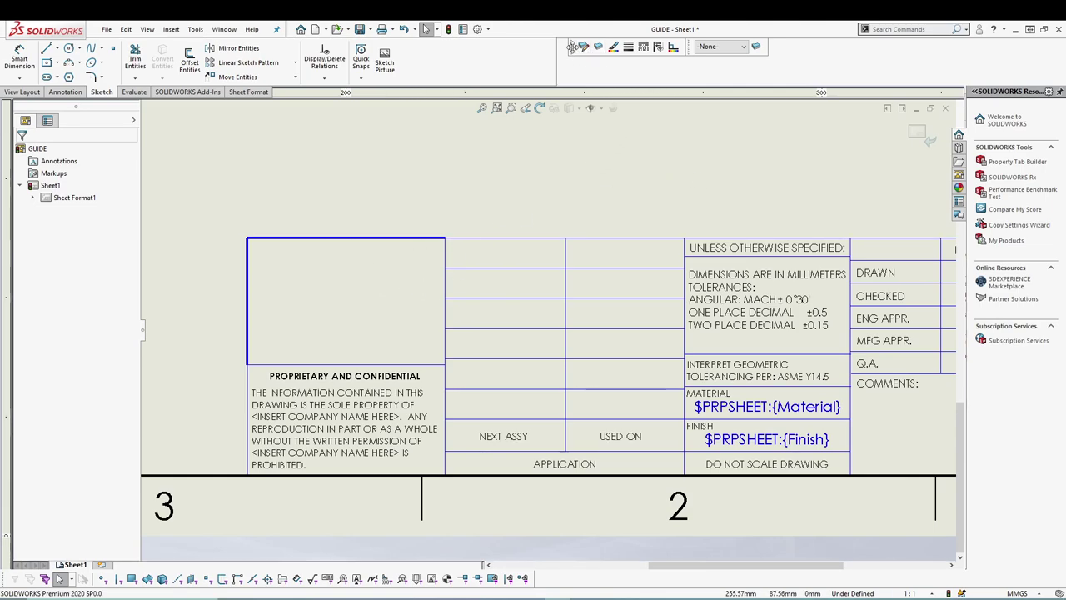
{"action": "right_click", "coordinate": [814, 59]}
{"action": "mouse_move", "coordinate": [851, 105]}
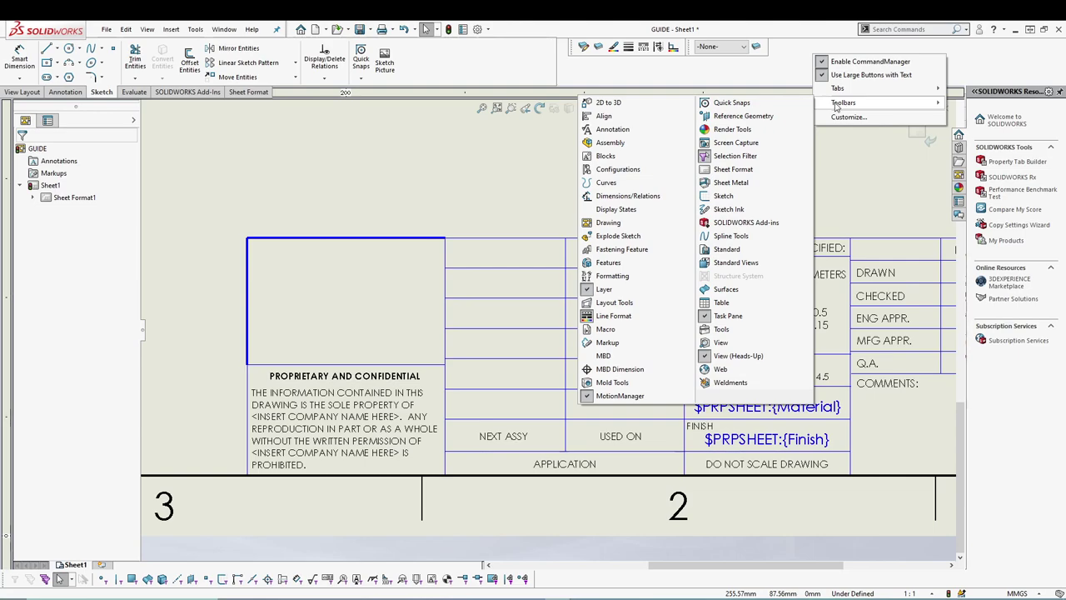
{"action": "left_click", "coordinate": [574, 52]}
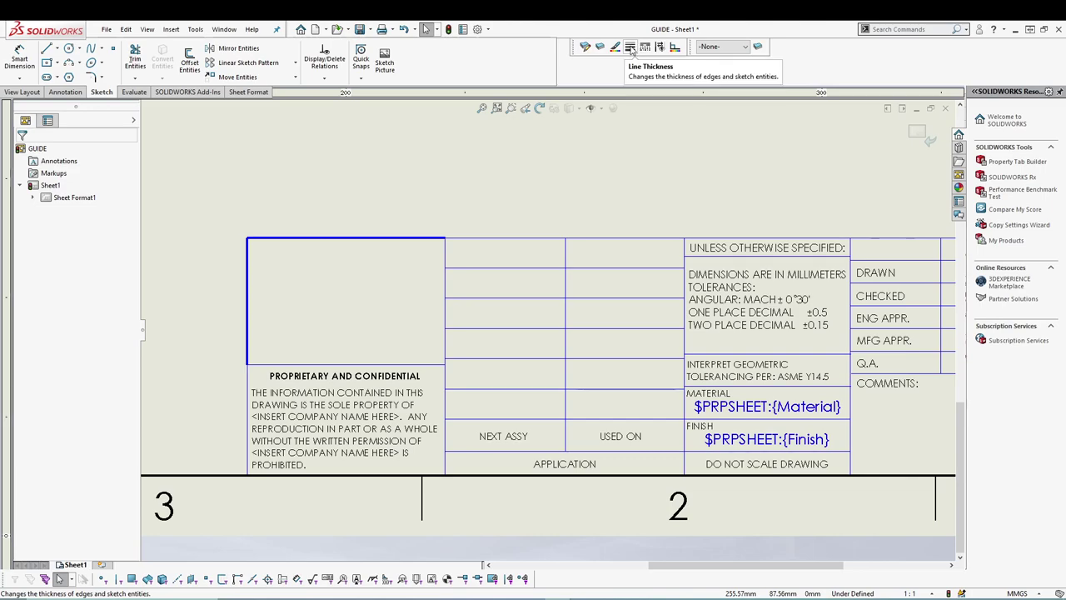
Reduce the thickness of the two new box lines to match the title block's thin lines, and clear the selection.
{"action": "left_click", "coordinate": [332, 239]}
{"action": "left_click", "coordinate": [253, 287], "text": "ctrl"}
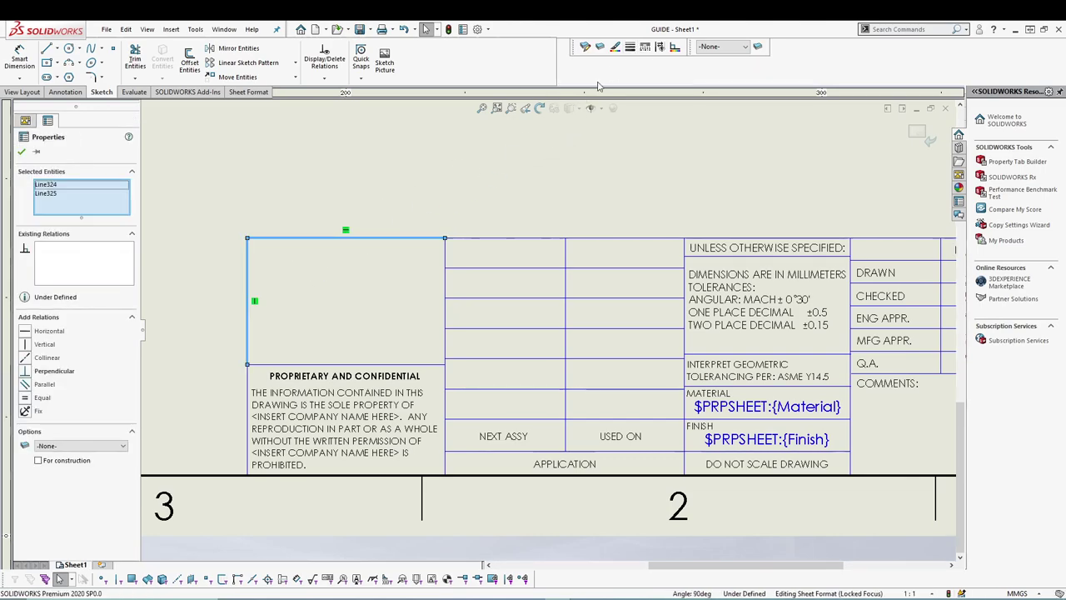
{"action": "left_click", "coordinate": [631, 47]}
{"action": "left_click", "coordinate": [675, 53]}
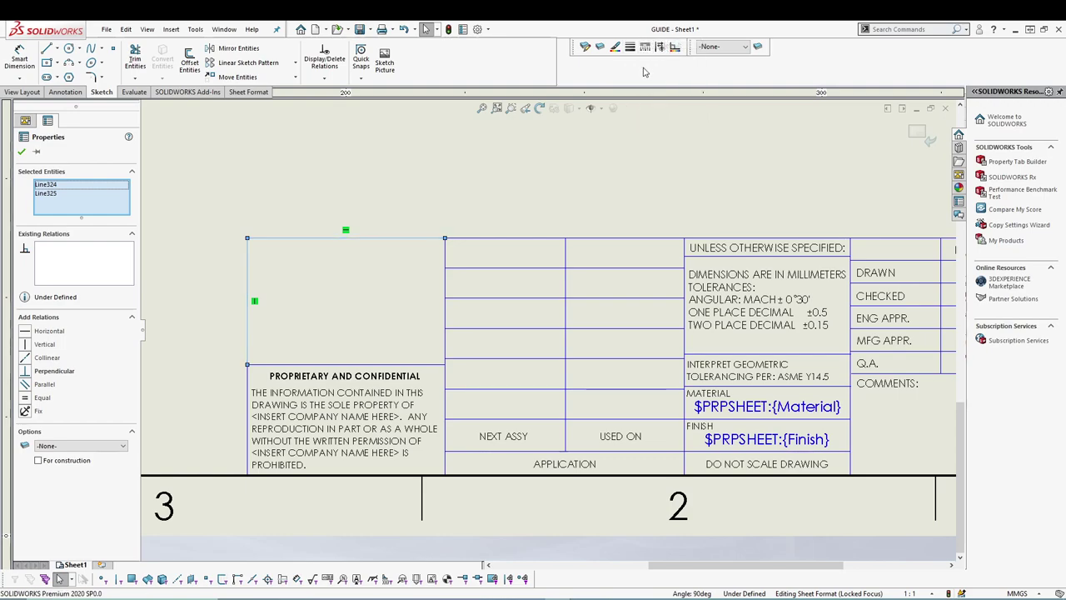
{"action": "left_click", "coordinate": [557, 151]}
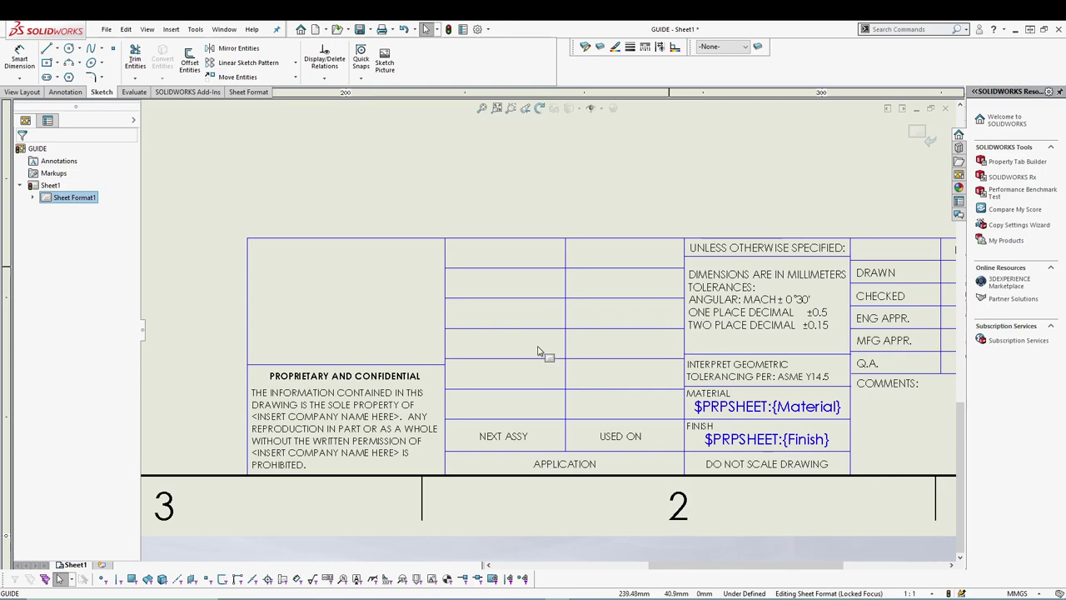
Locate the Sketch Picture command among the Sketch commands offered for toolbar customization, and leave the customization.
{"action": "scroll", "coordinate": [221, 282], "scroll_direction": "down", "scroll_amount": 3}
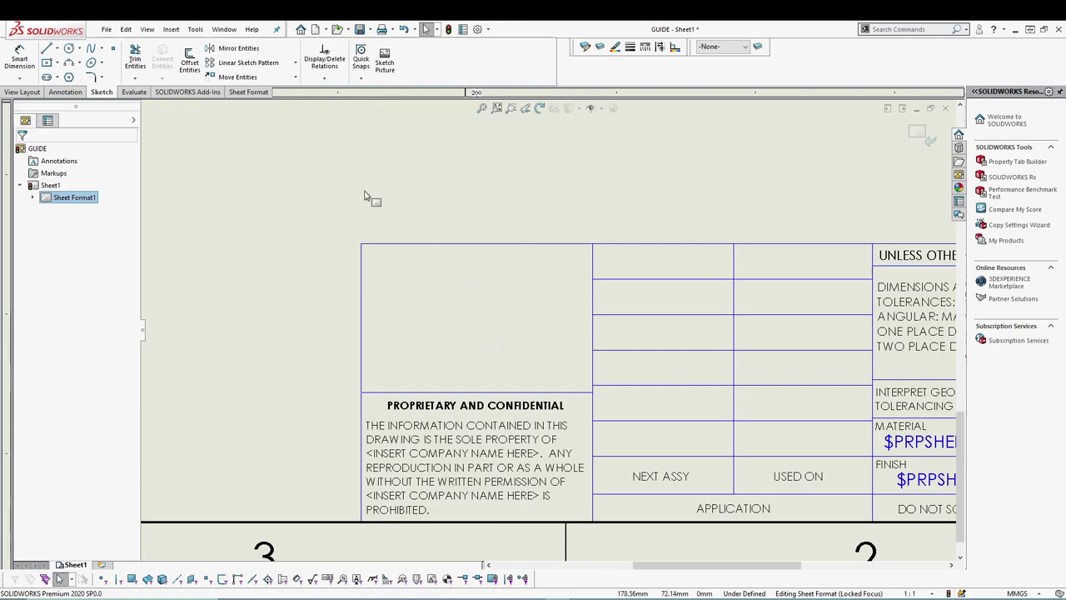
{"action": "left_click", "coordinate": [23, 92]}
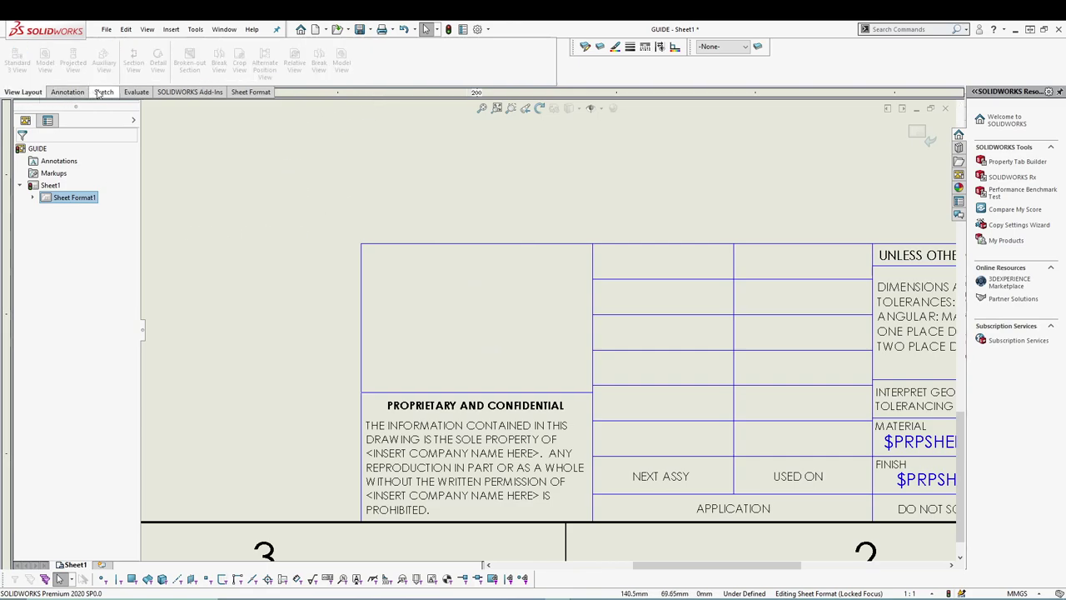
{"action": "left_click", "coordinate": [103, 93]}
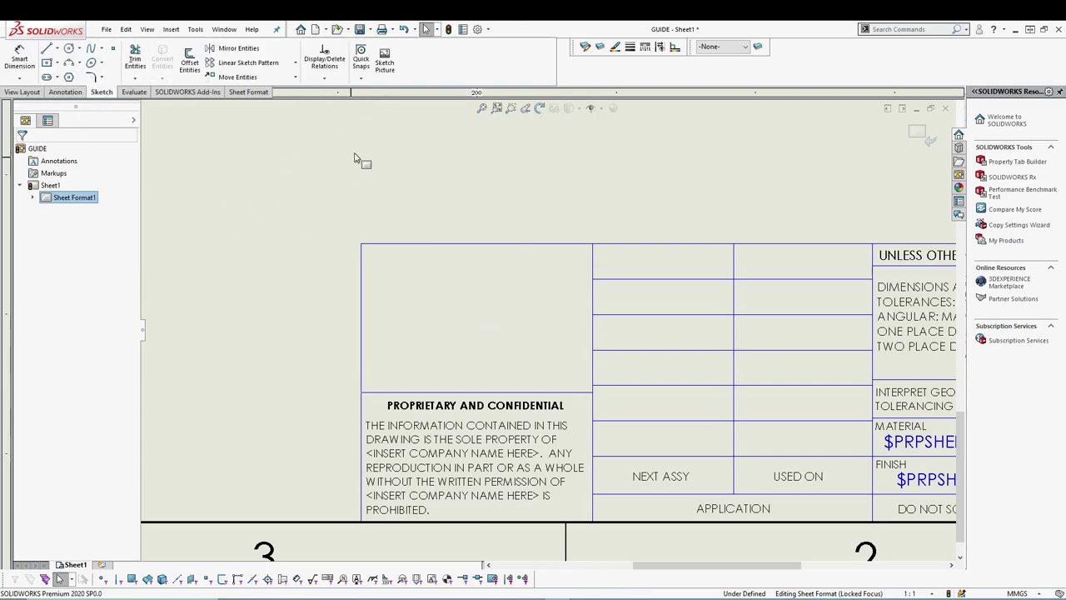
{"action": "right_click", "coordinate": [430, 64]}
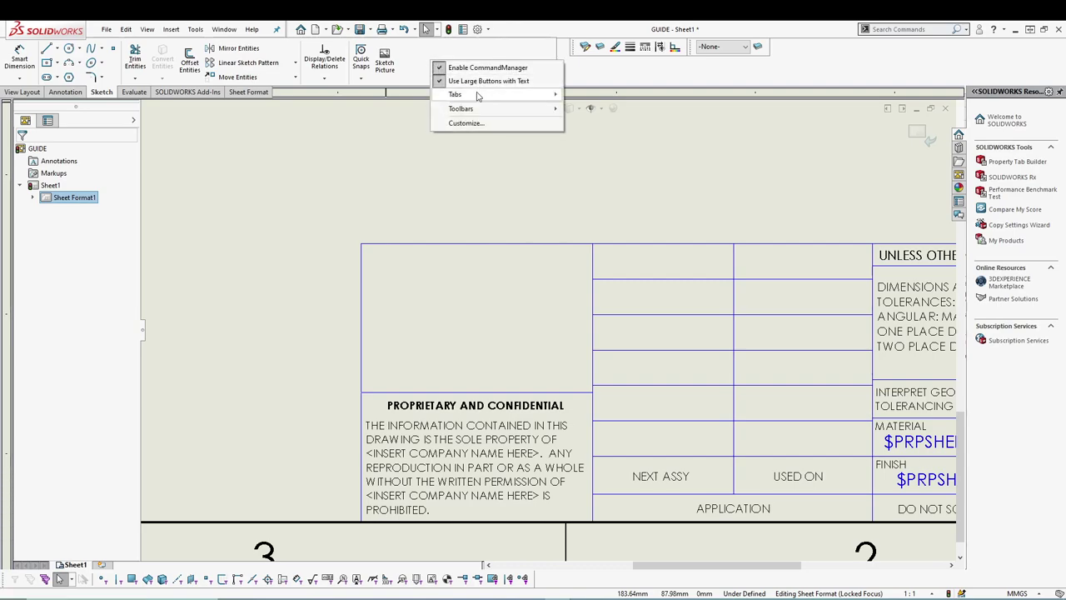
{"action": "left_click", "coordinate": [479, 122]}
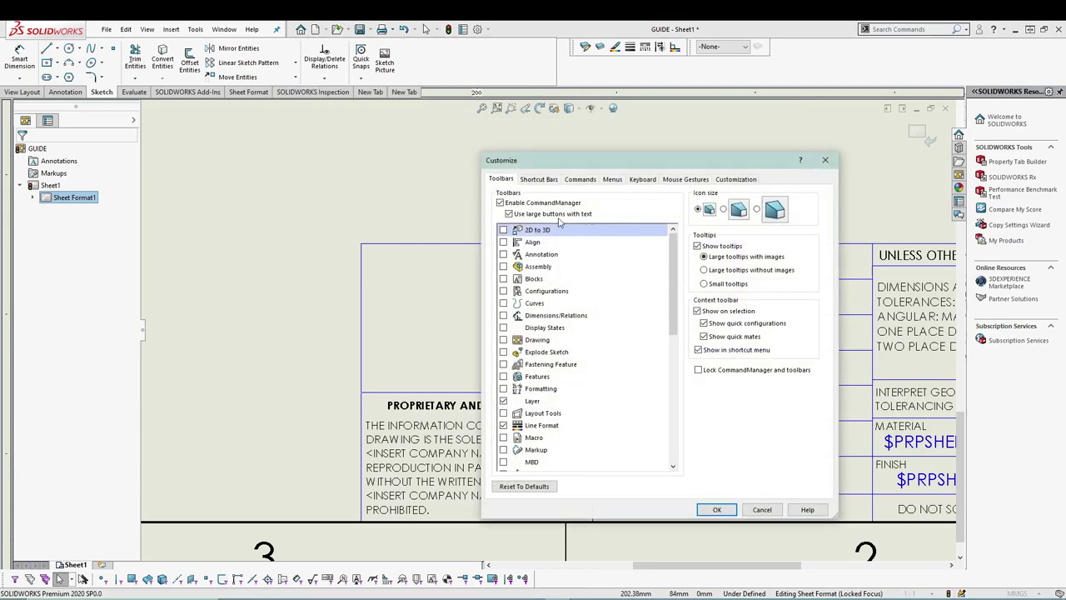
{"action": "left_click", "coordinate": [581, 180]}
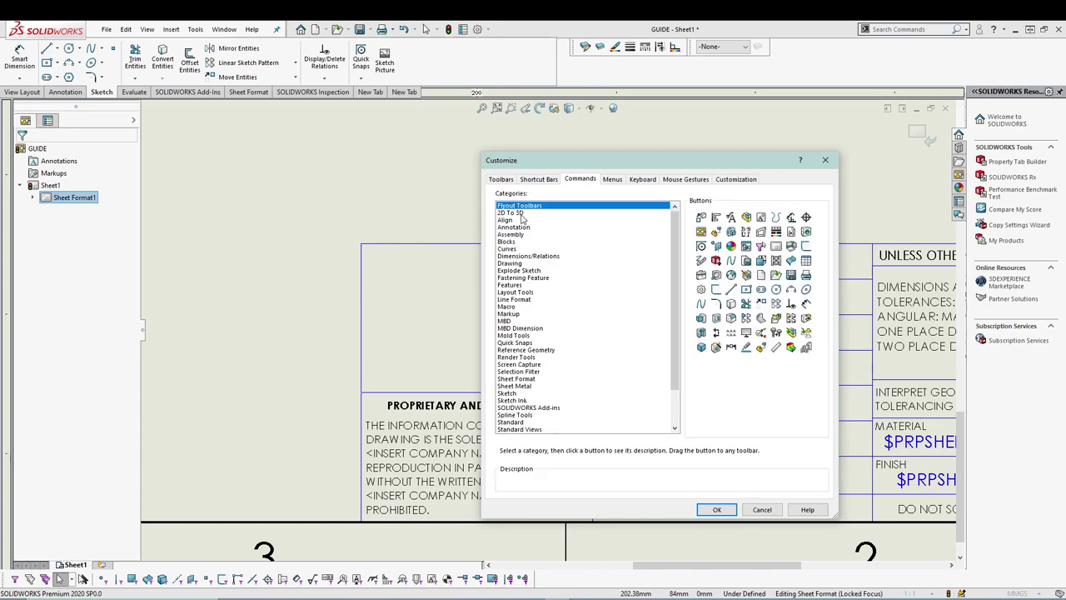
{"action": "left_click", "coordinate": [508, 394]}
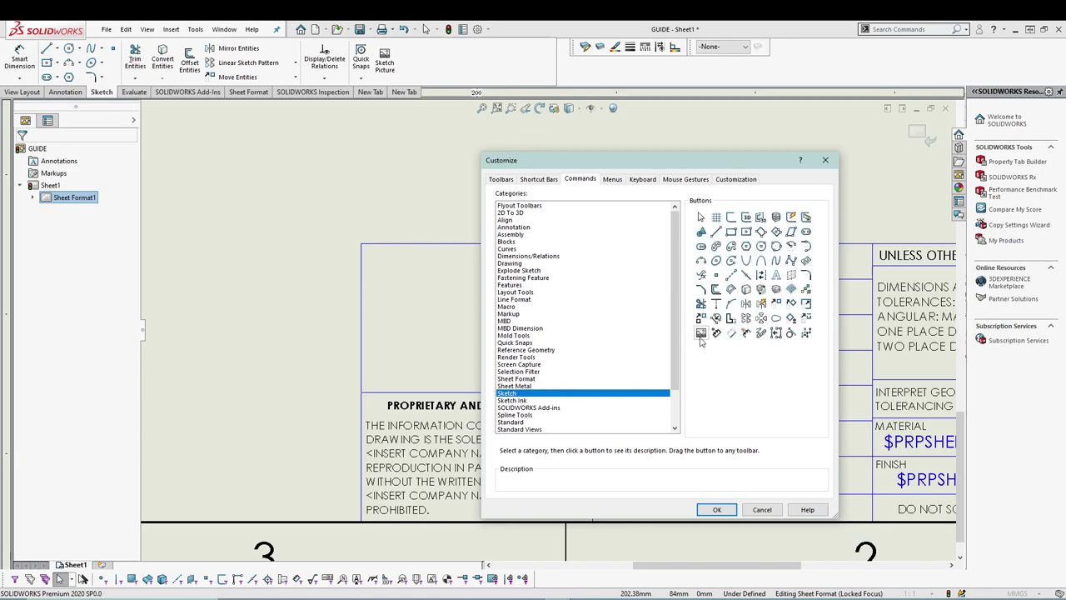
{"action": "mouse_move", "coordinate": [700, 334]}
{"action": "left_mouse_down"}
{"action": "mouse_move", "coordinate": [559, 148]}
{"action": "mouse_move", "coordinate": [387, 63]}
{"action": "mouse_move", "coordinate": [413, 94]}
{"action": "left_mouse_up"}
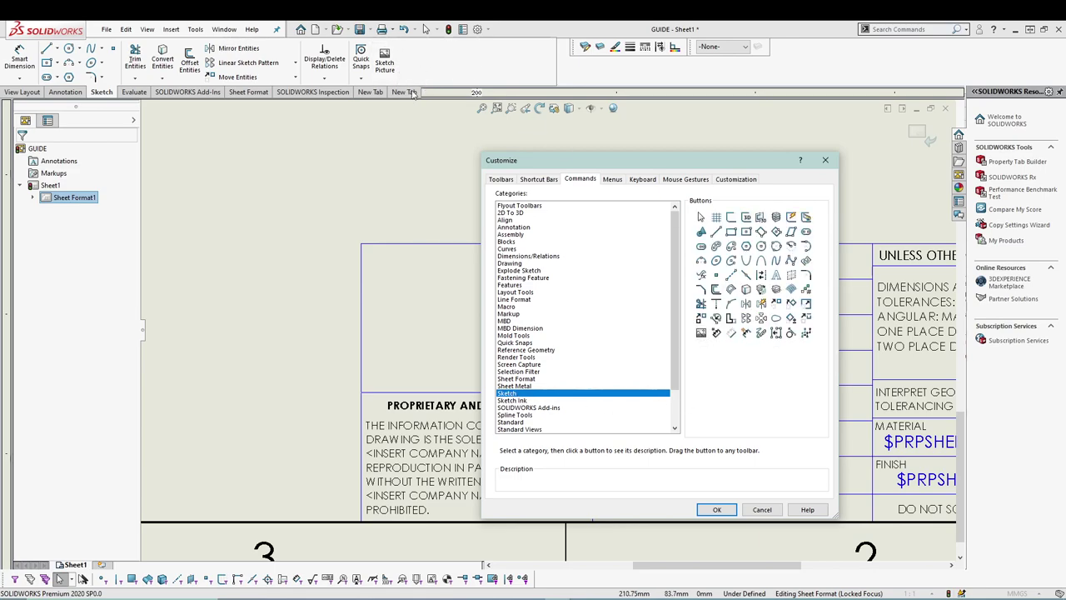
{"action": "left_click", "coordinate": [826, 160]}
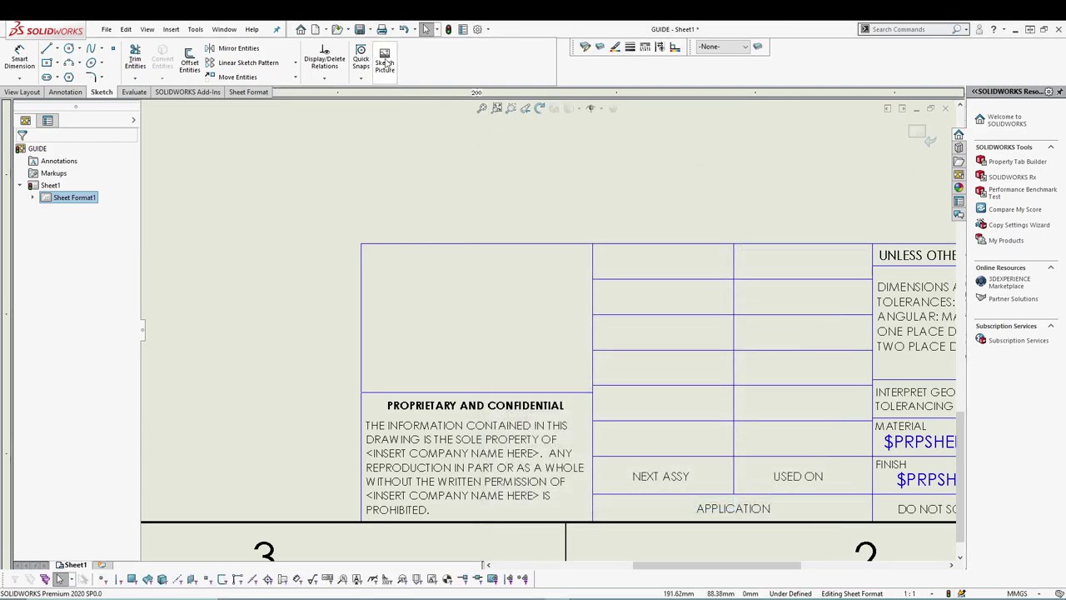
Insert the picture KYD-removebg-preview from the LOGO DESIGN folder in D:\2021\WORK as a sketch picture in the sheet format.
{"action": "left_click", "coordinate": [385, 63]}
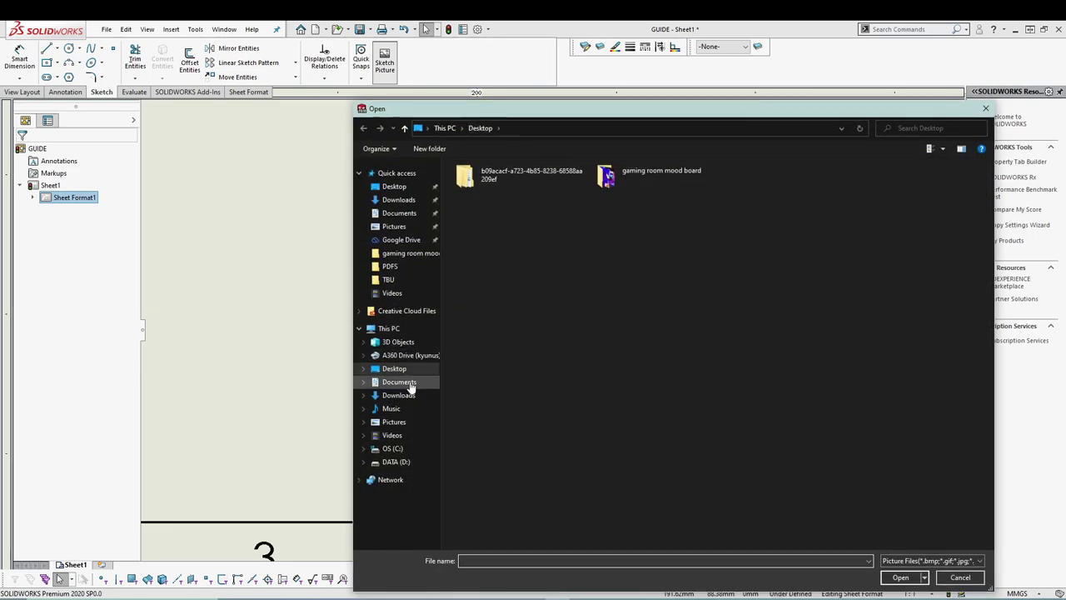
{"action": "left_click", "coordinate": [395, 463]}
{"action": "double_click", "coordinate": [513, 192]}
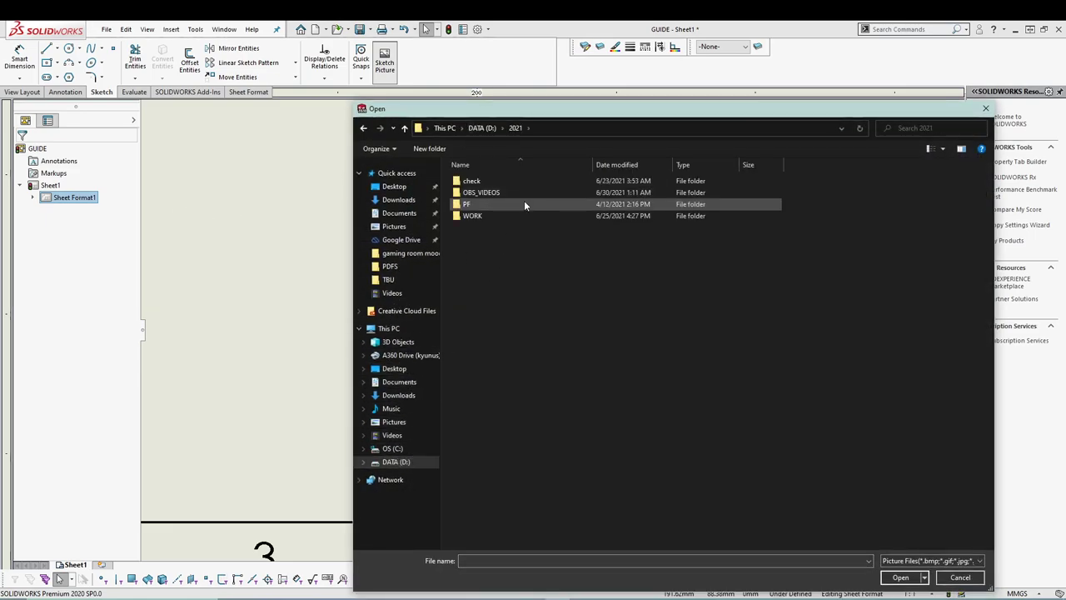
{"action": "double_click", "coordinate": [521, 215]}
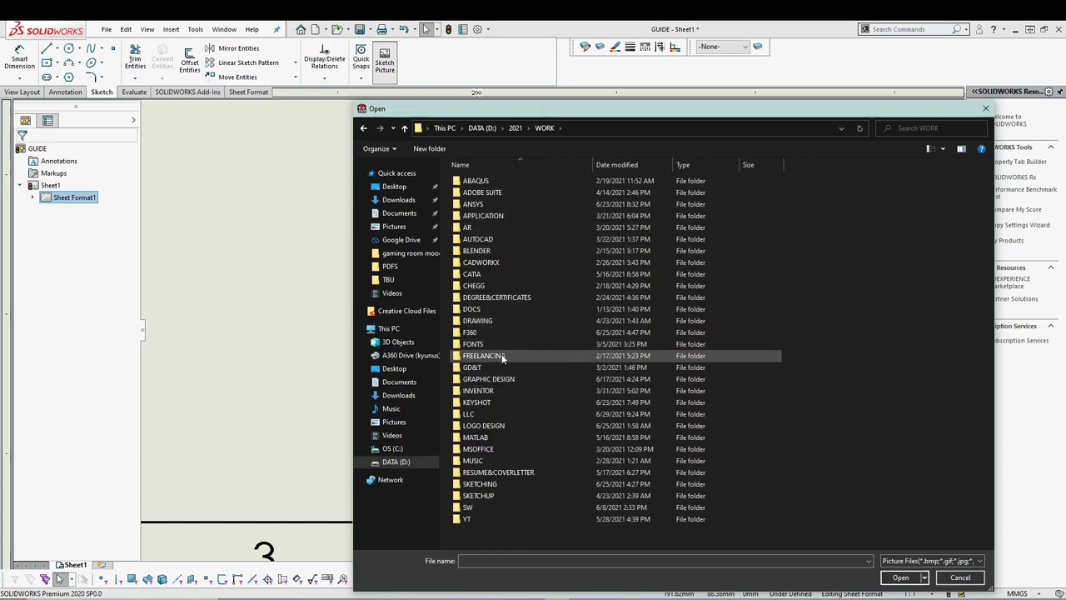
{"action": "double_click", "coordinate": [484, 425]}
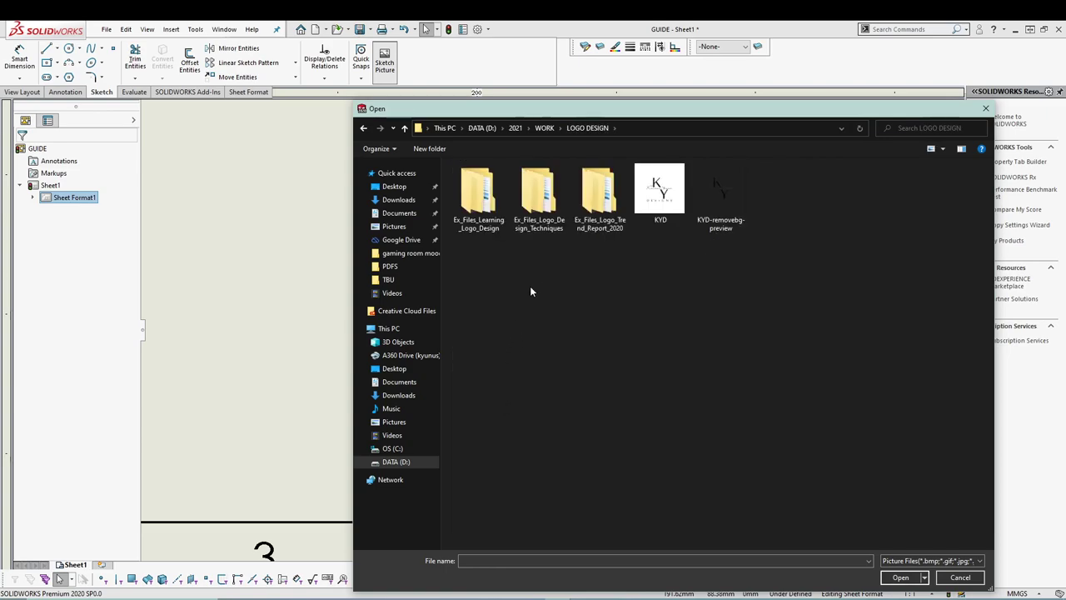
{"action": "left_click", "coordinate": [730, 194]}
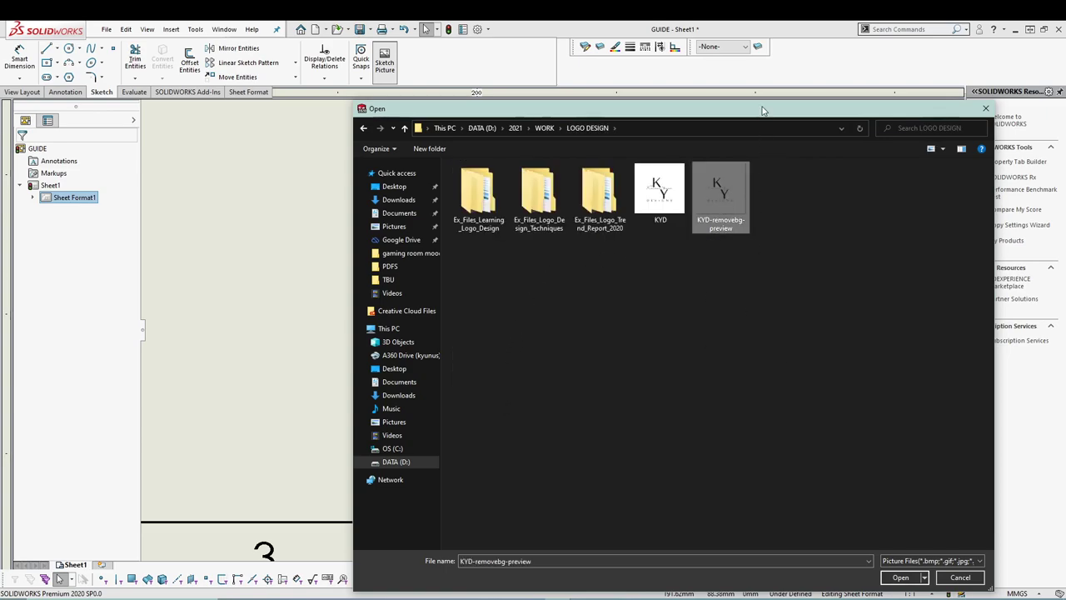
{"action": "mouse_move", "coordinate": [762, 111]}
{"action": "left_mouse_down"}
{"action": "mouse_move", "coordinate": [493, 111]}
{"action": "mouse_move", "coordinate": [492, 81]}
{"action": "left_mouse_up"}
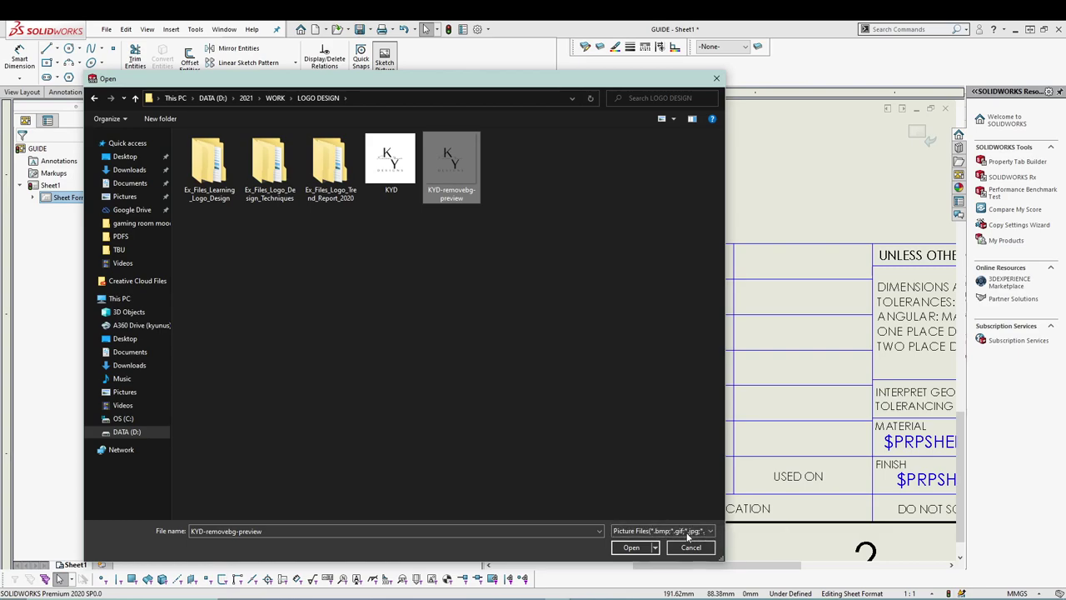
{"action": "left_click", "coordinate": [632, 548]}
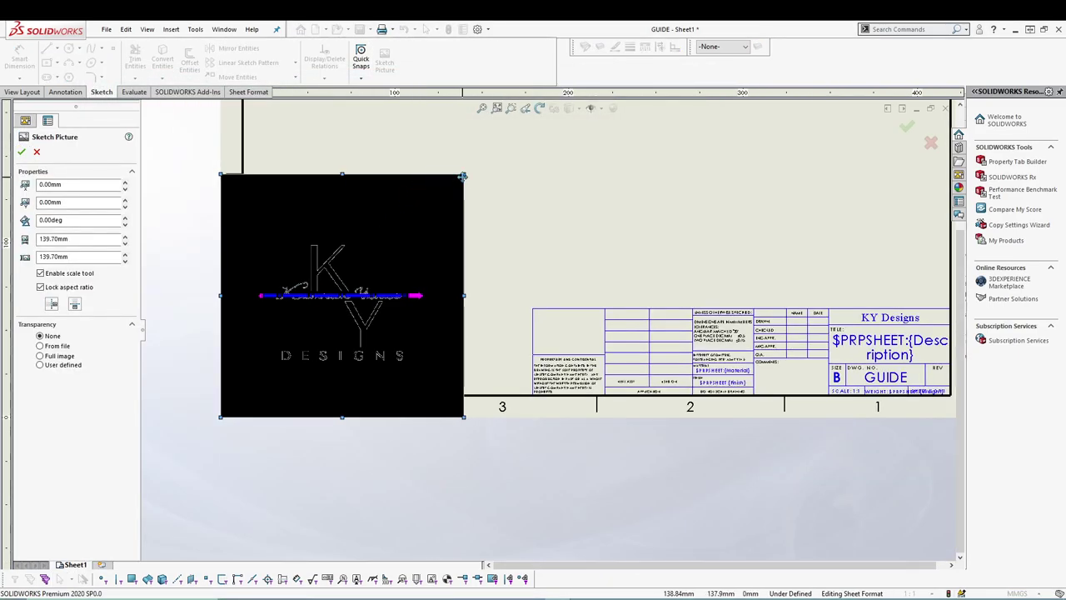
Scale the logo to about 22.5 mm square inside the box above PROPRIETARY AND CONFIDENTIAL, and set its transparency to From file.
{"action": "left_click_drag", "start_coordinate": [463, 177], "coordinate": [573, 335]}
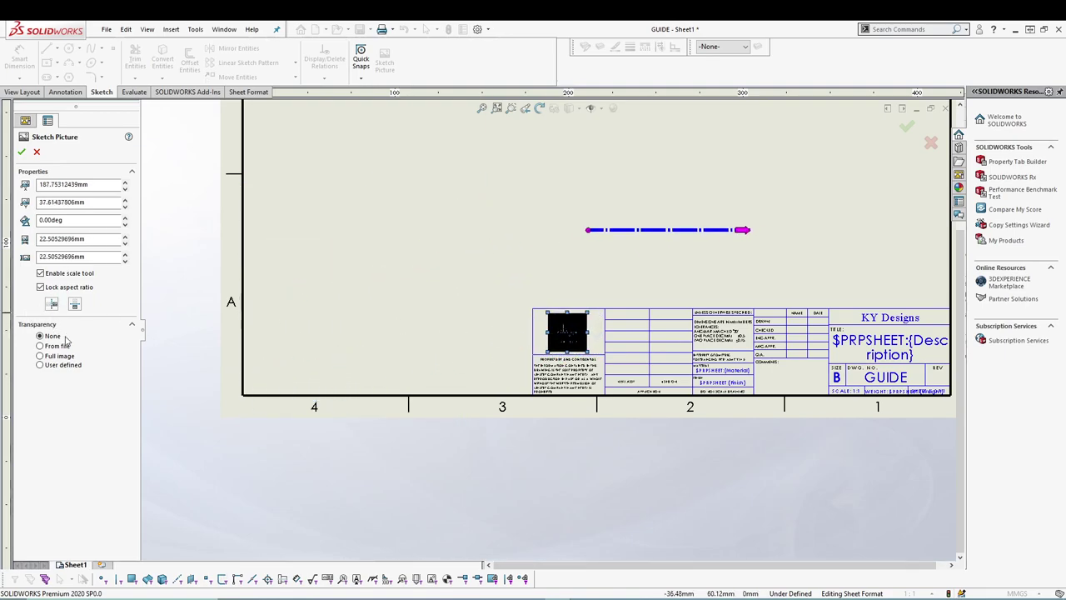
{"action": "left_click", "coordinate": [40, 345]}
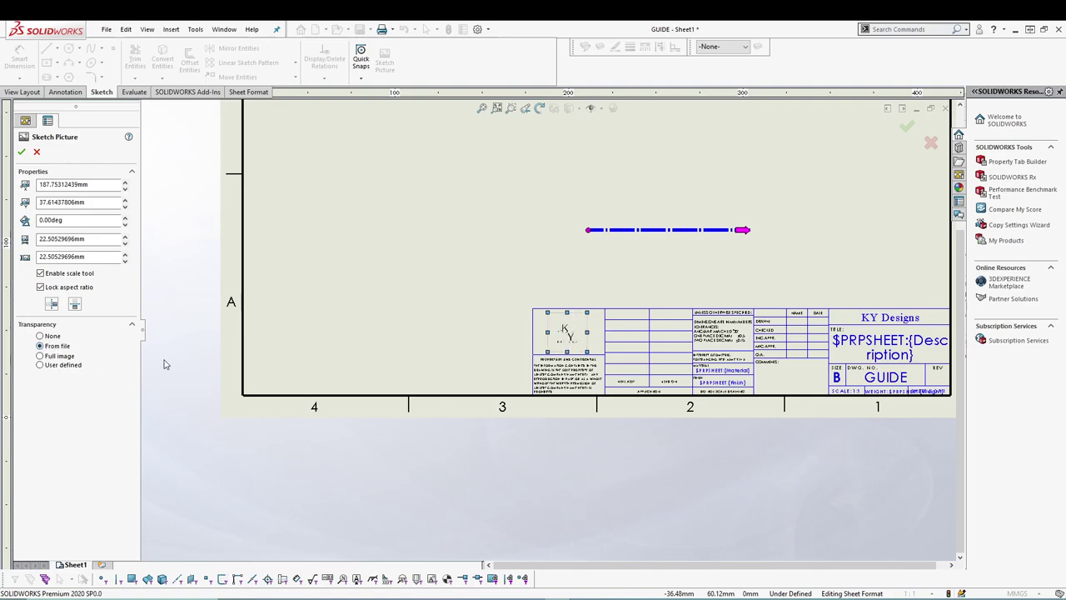
{"action": "left_click", "coordinate": [21, 152]}
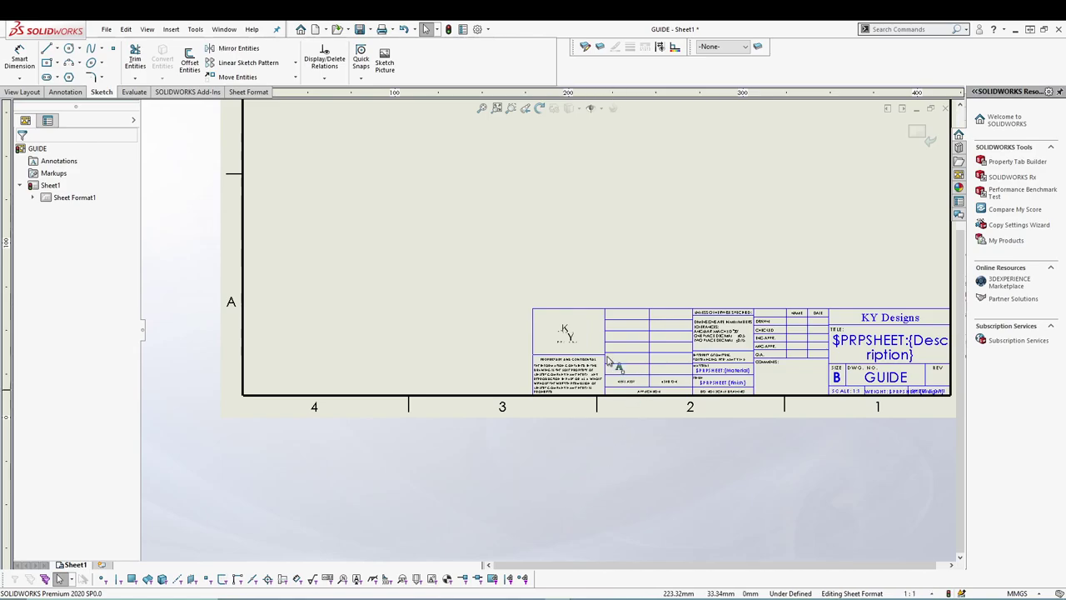
Examine the placed logo up close, and check how the title block looks on the whole sheet.
{"action": "scroll", "coordinate": [564, 333], "scroll_direction": "down", "scroll_amount": 10}
{"action": "scroll", "coordinate": [606, 310], "scroll_direction": "down", "scroll_amount": 3}
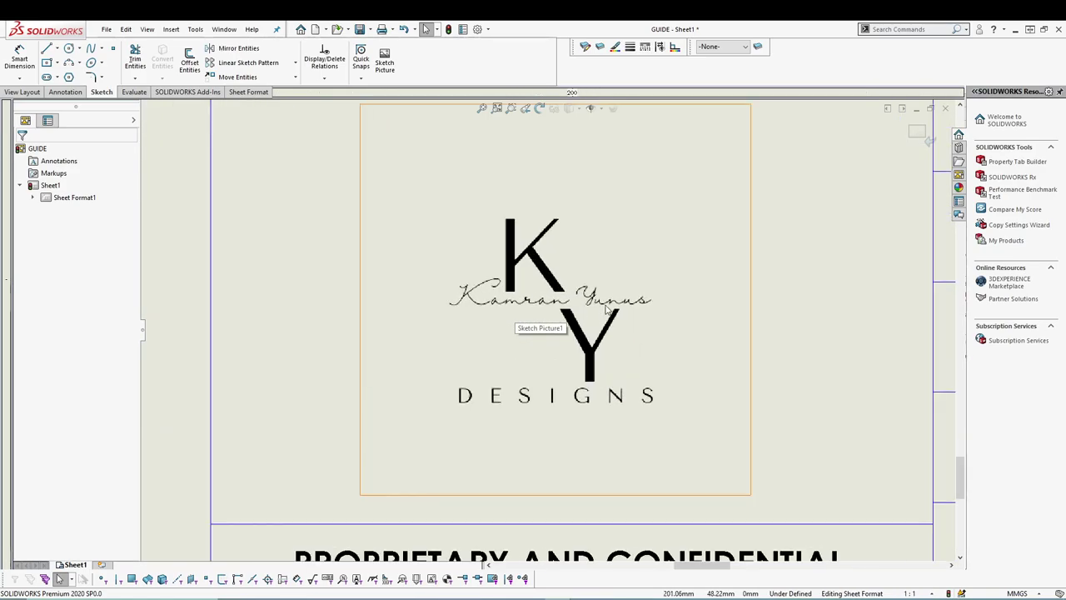
{"action": "scroll", "coordinate": [205, 374], "scroll_direction": "up", "scroll_amount": 6}
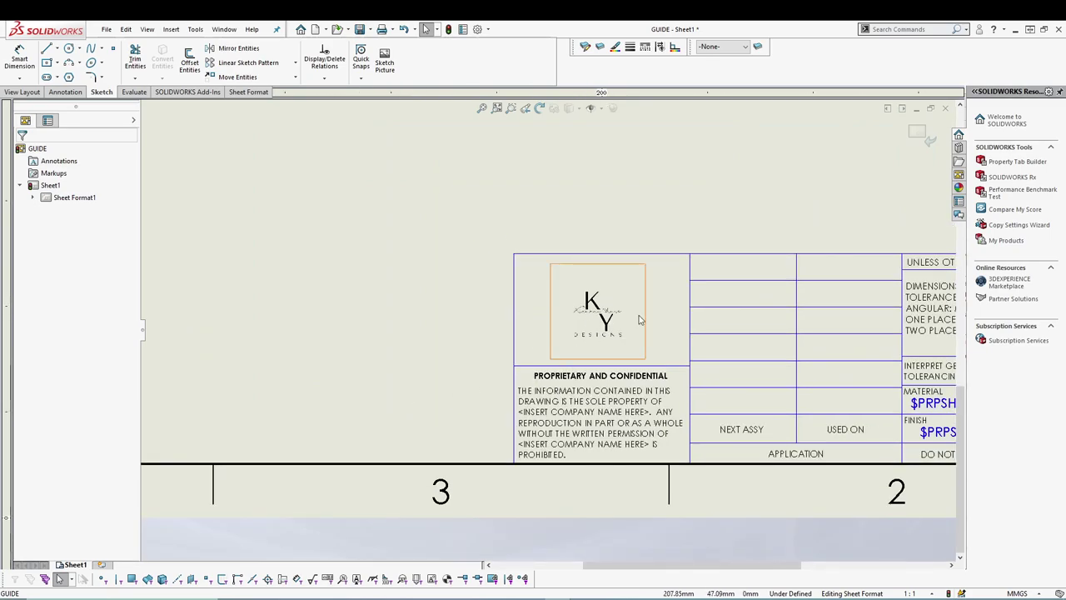
{"action": "scroll", "coordinate": [638, 424], "scroll_direction": "up", "scroll_amount": 3}
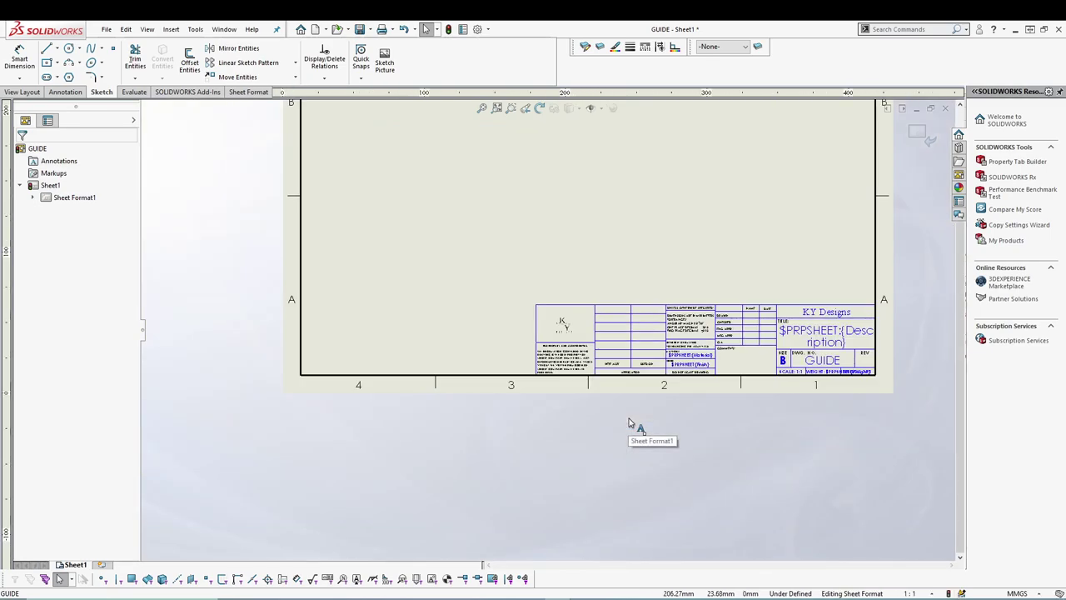
{"action": "scroll", "coordinate": [678, 309], "scroll_direction": "up", "scroll_amount": 1}
{"action": "scroll", "coordinate": [678, 309], "scroll_direction": "down", "scroll_amount": 1}
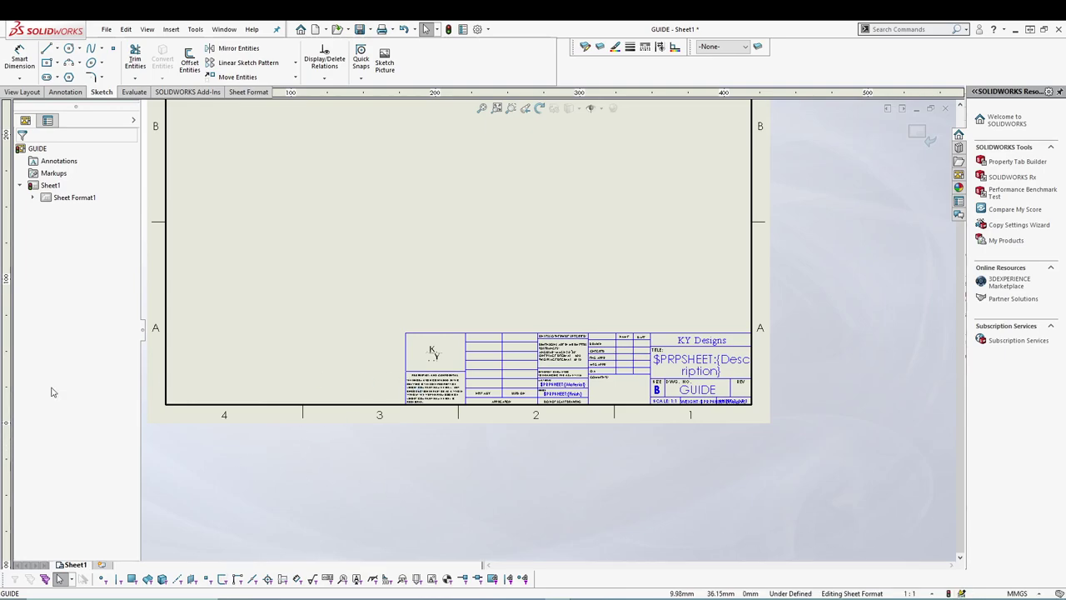
{"action": "scroll", "coordinate": [316, 333], "scroll_direction": "up", "scroll_amount": 3}
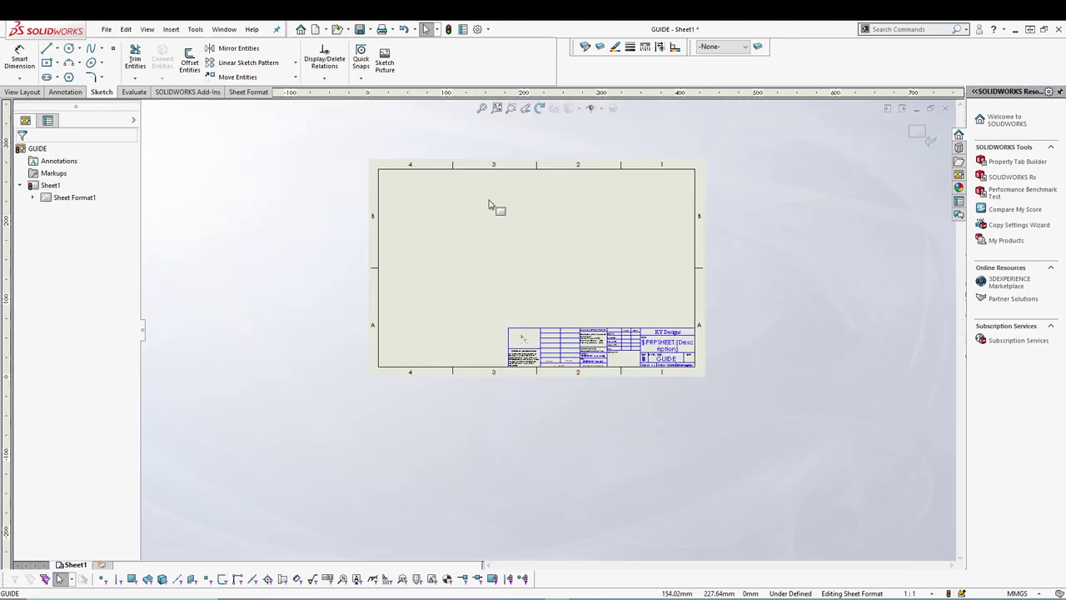
{"action": "scroll", "coordinate": [495, 208], "scroll_direction": "down", "scroll_amount": 2}
{"action": "scroll", "coordinate": [645, 309], "scroll_direction": "down", "scroll_amount": 1}
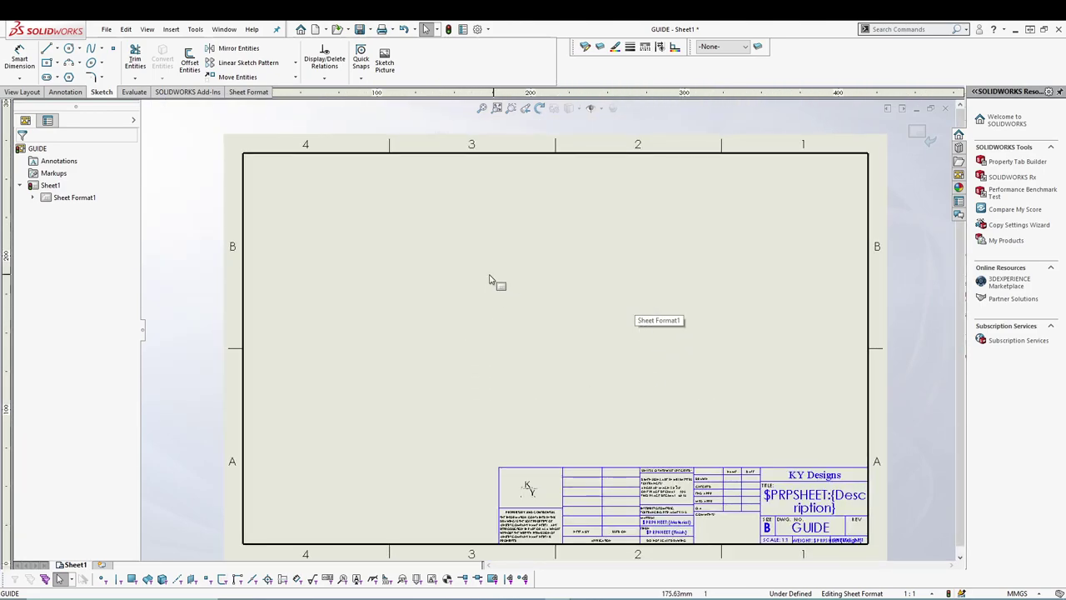
{"action": "scroll", "coordinate": [585, 367], "scroll_direction": "up", "scroll_amount": 1}
{"action": "scroll", "coordinate": [596, 433], "scroll_direction": "down", "scroll_amount": 1}
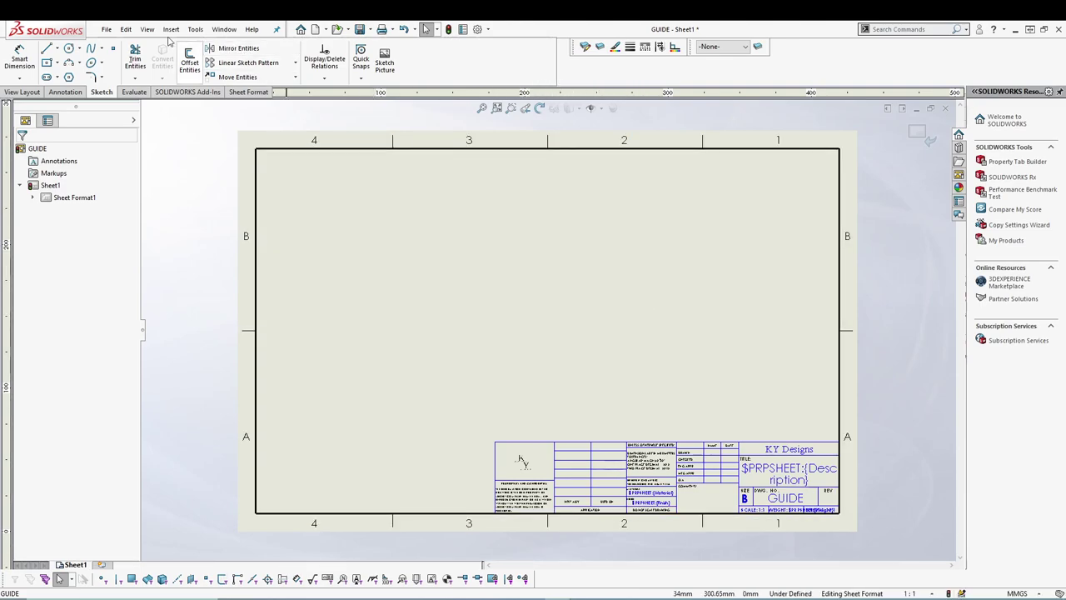
Save the sheet format as CUSTOM-B in the sheetformat folder.
{"action": "left_click", "coordinate": [107, 29]}
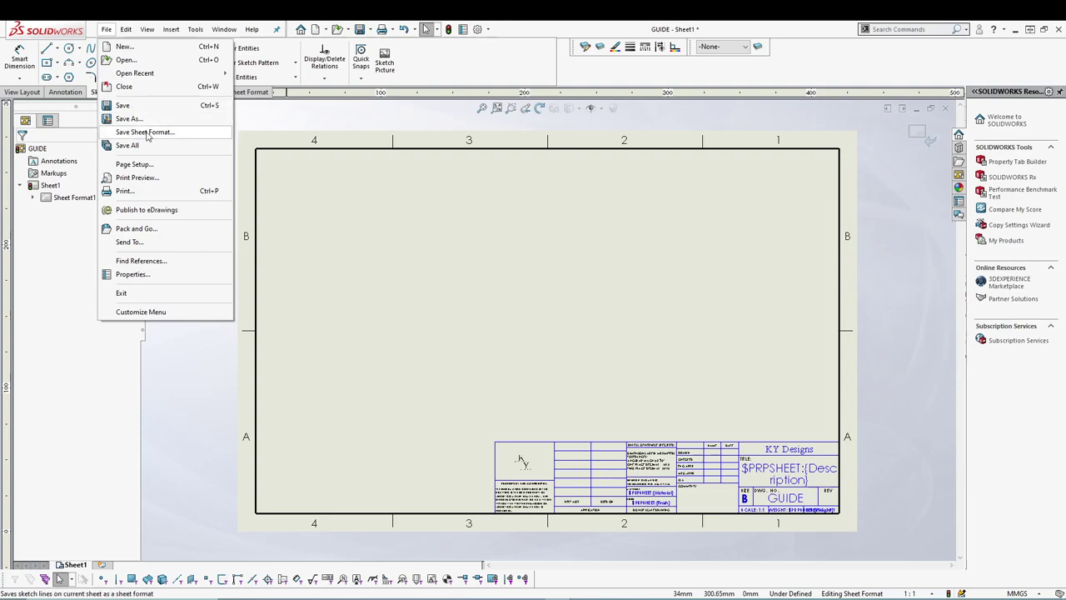
{"action": "left_click", "coordinate": [140, 139]}
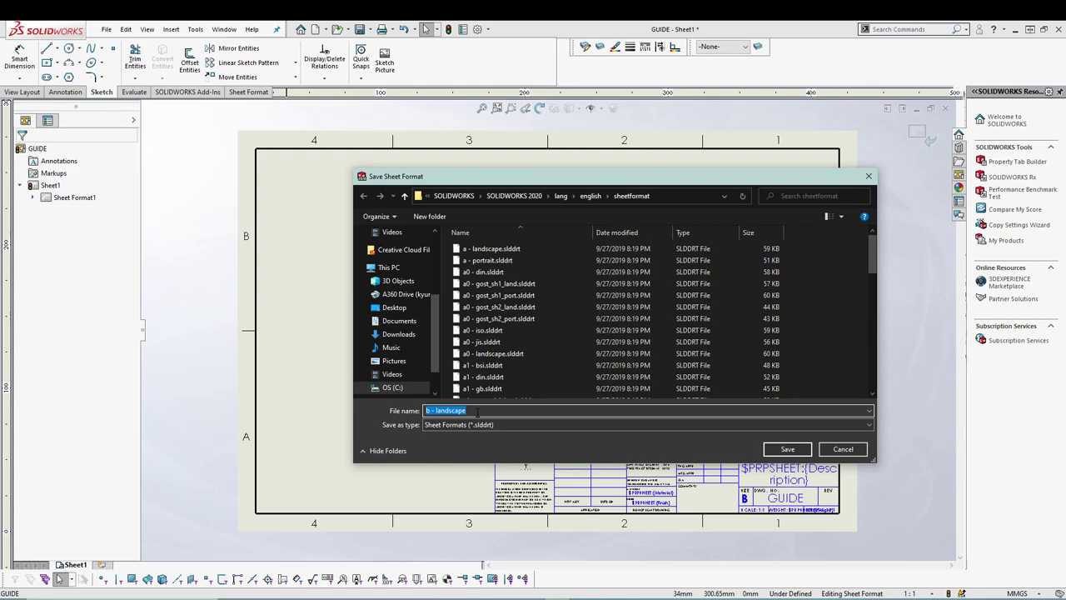
{"action": "type", "text": "CUSTOM-B"}
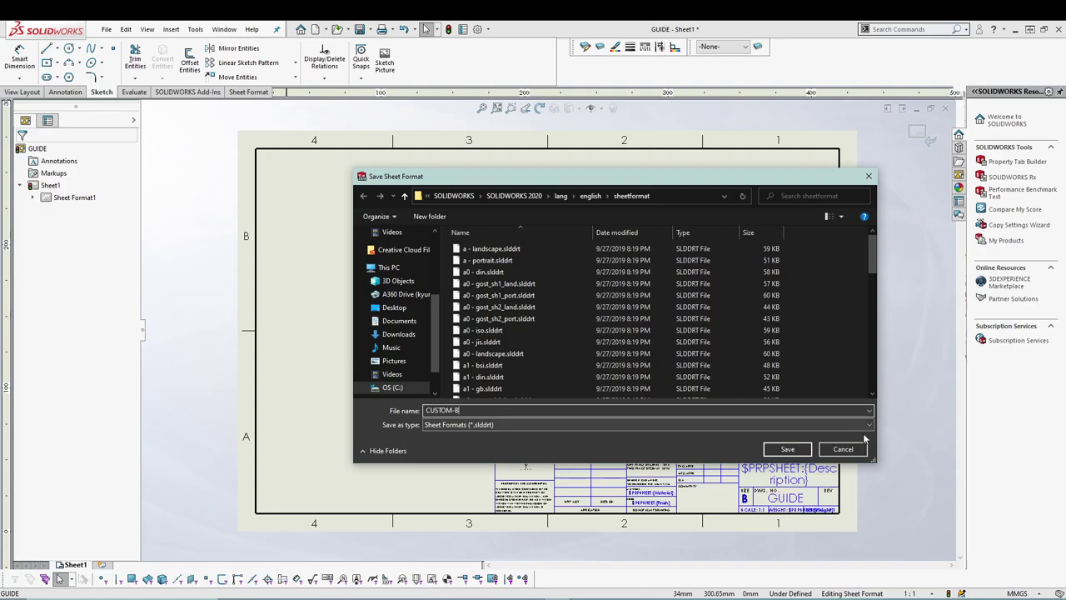
{"action": "left_click", "coordinate": [777, 449]}
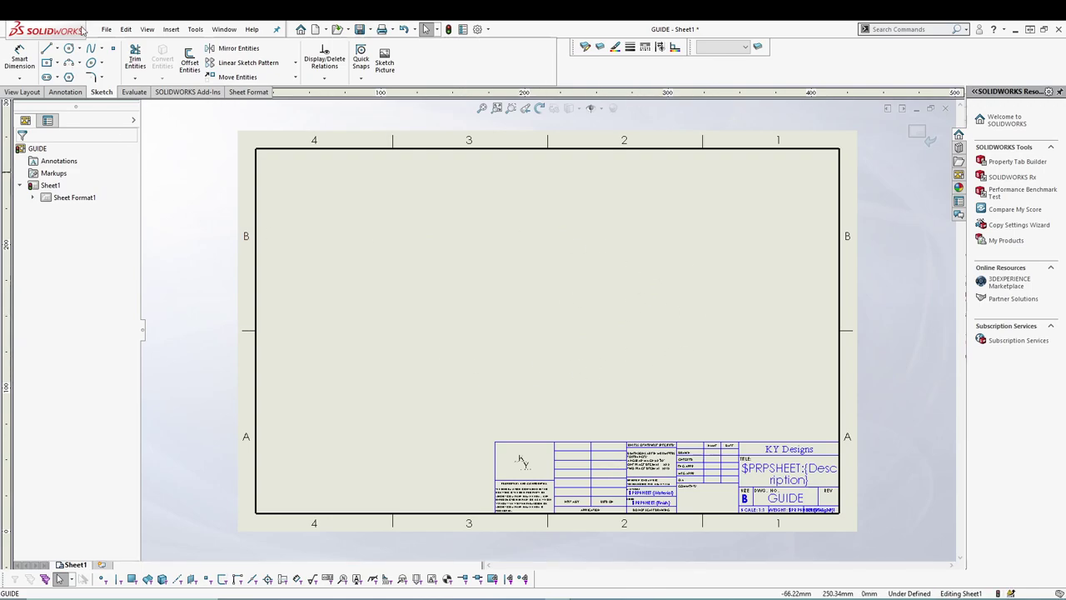
Save the drawing as a drawing template (*.drwdot) named B-ANSI-MM on the Desktop.
{"action": "left_click", "coordinate": [106, 29]}
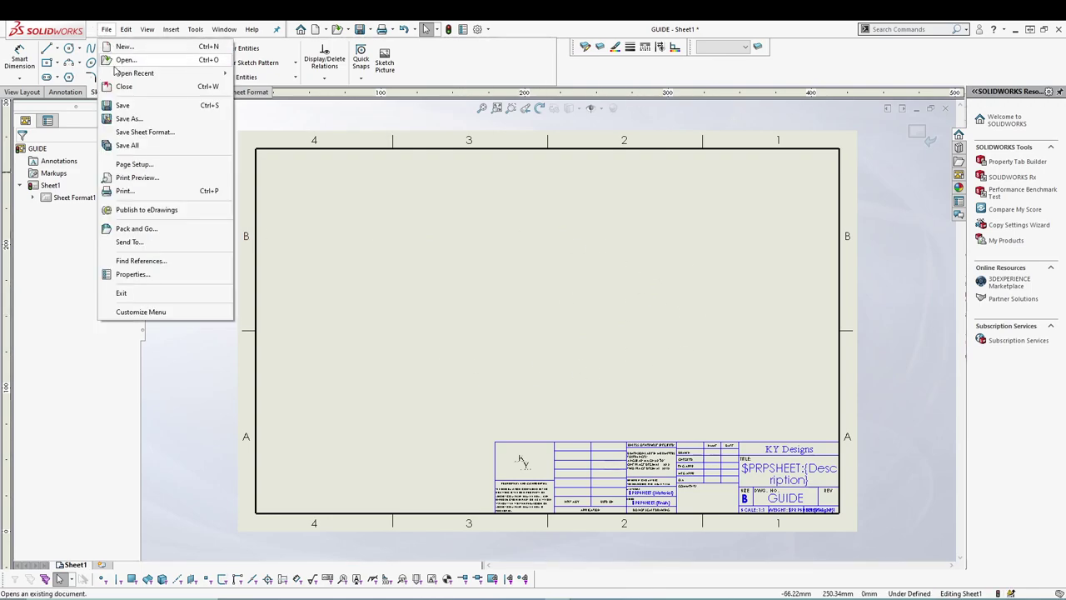
{"action": "left_click", "coordinate": [131, 118]}
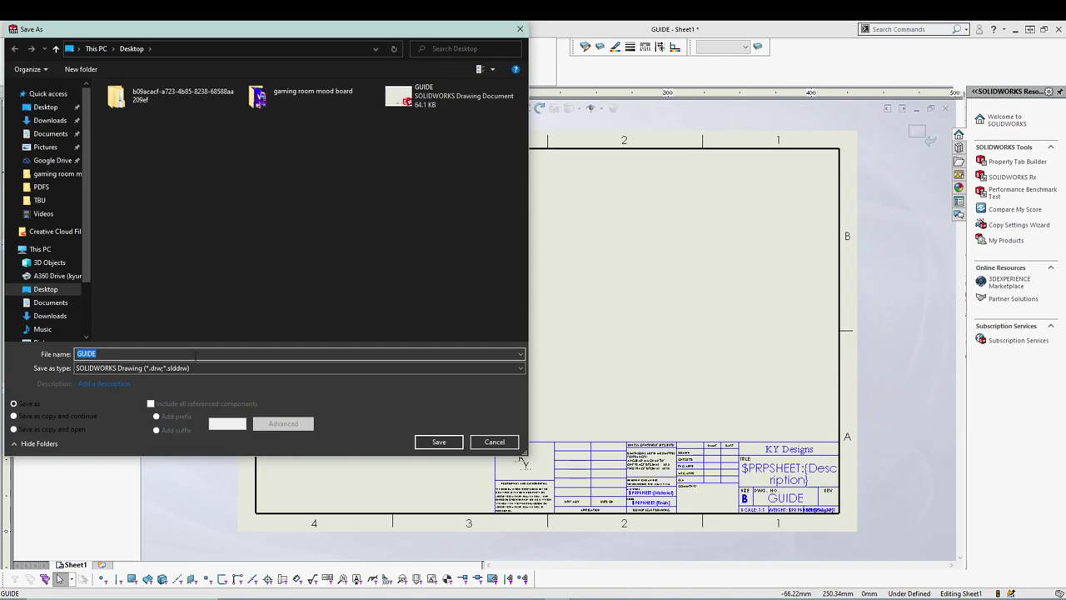
{"action": "left_click", "coordinate": [220, 368]}
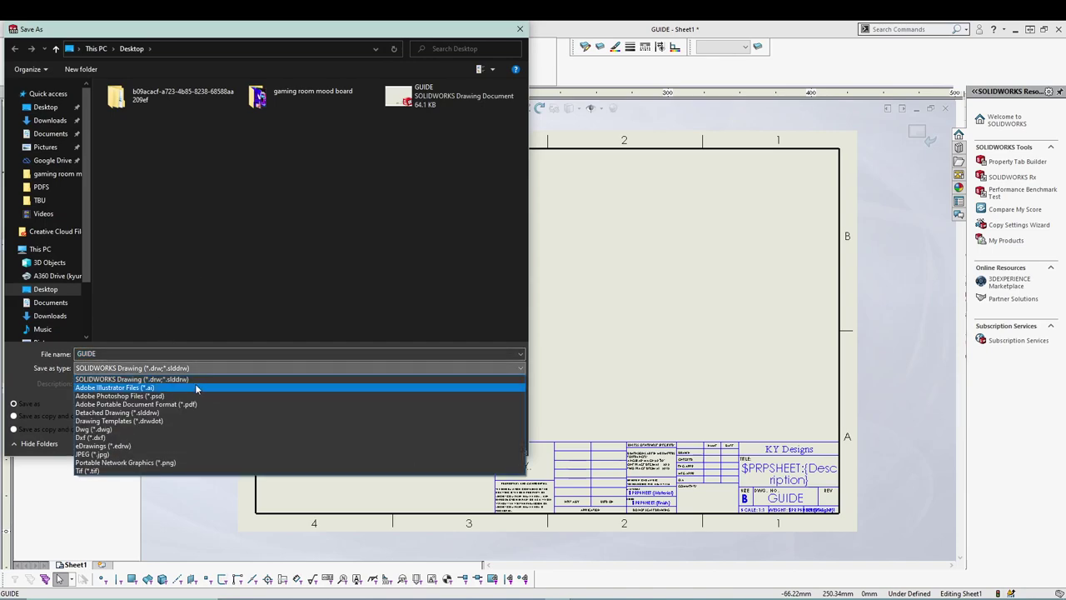
{"action": "left_click", "coordinate": [166, 421]}
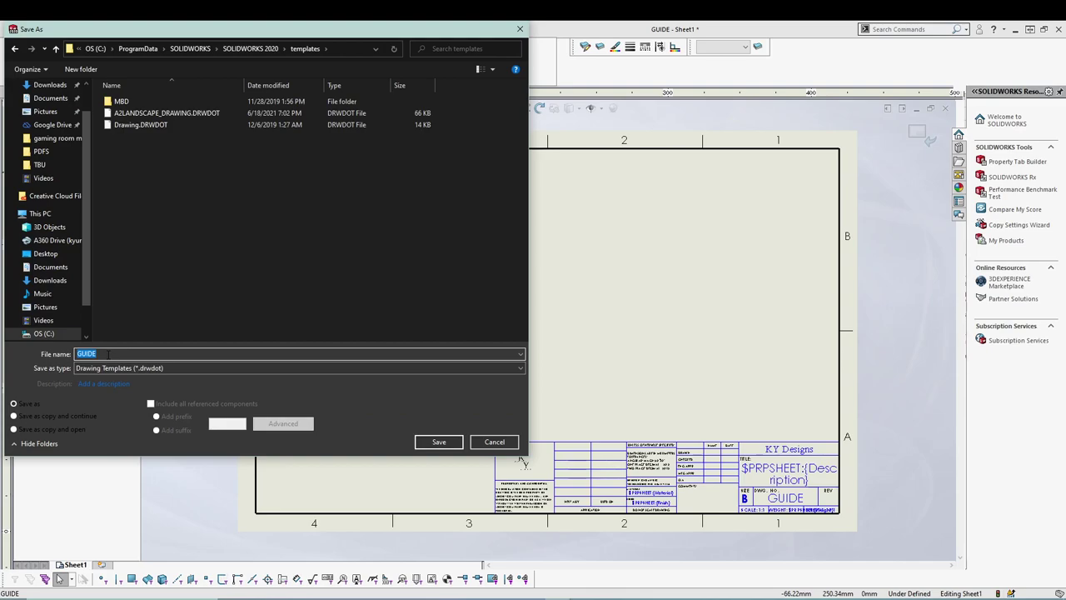
{"action": "type", "text": "B-ANSI-MM"}
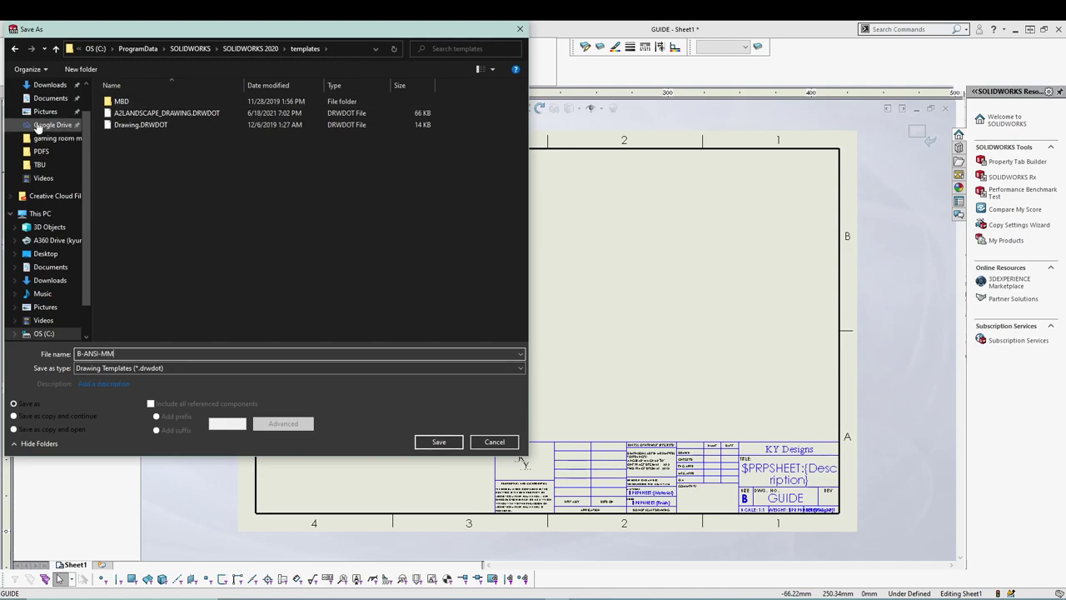
{"action": "scroll", "coordinate": [84, 92], "scroll_direction": "up", "scroll_amount": 2}
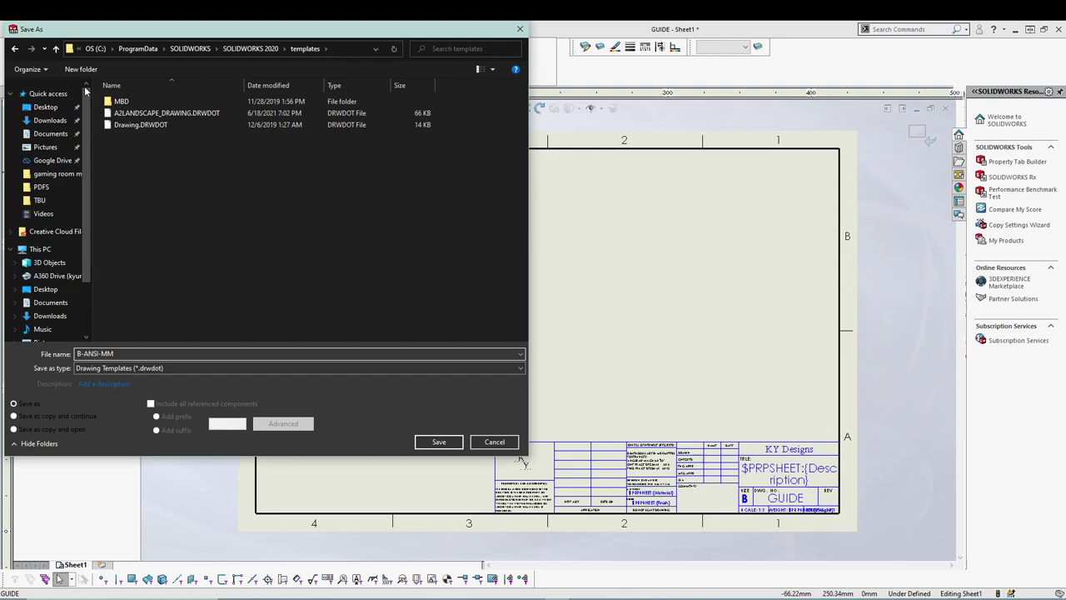
{"action": "left_click", "coordinate": [47, 108]}
{"action": "left_click", "coordinate": [434, 442]}
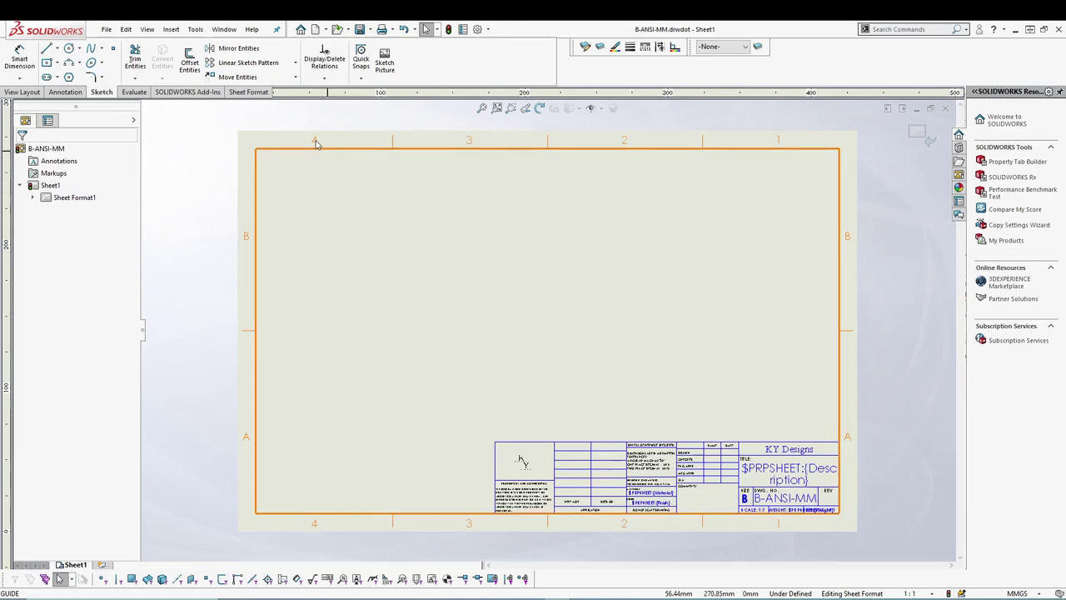
Look through the advanced new-document template categories, including TBU and Desktop, for the B-ANSI-MM template without creating a document.
{"action": "left_click", "coordinate": [302, 31]}
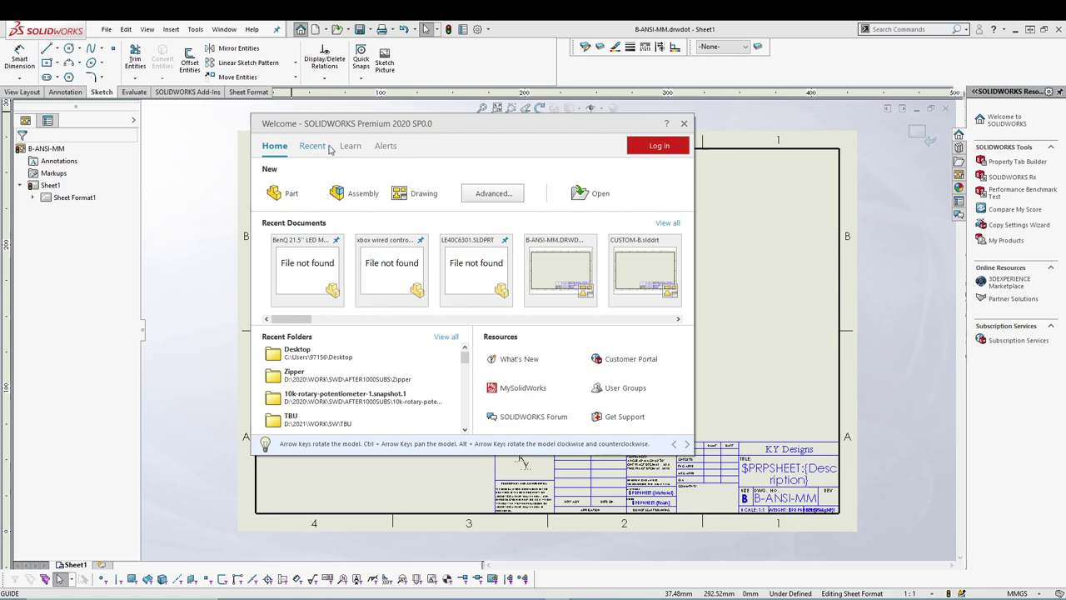
{"action": "left_click", "coordinate": [493, 194]}
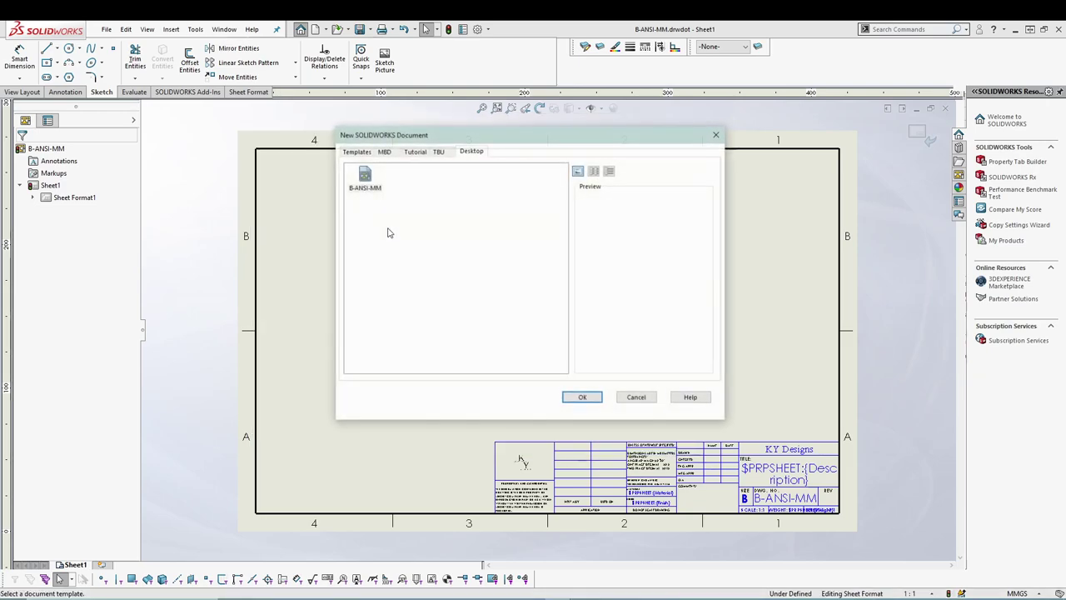
{"action": "left_click", "coordinate": [357, 153]}
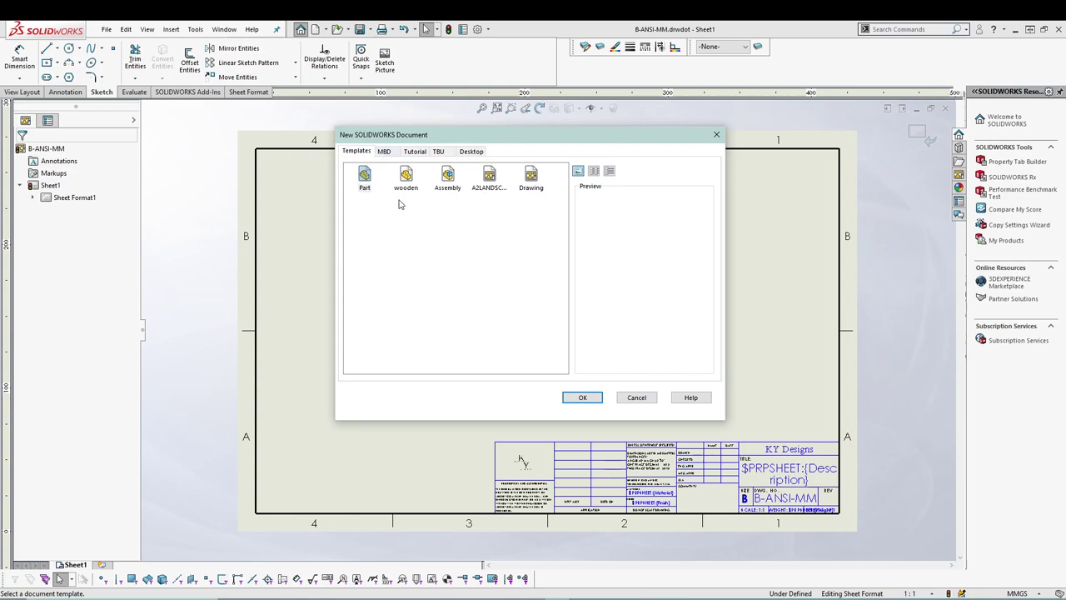
{"action": "left_click", "coordinate": [384, 152]}
{"action": "left_click", "coordinate": [415, 152]}
{"action": "left_click", "coordinate": [438, 152]}
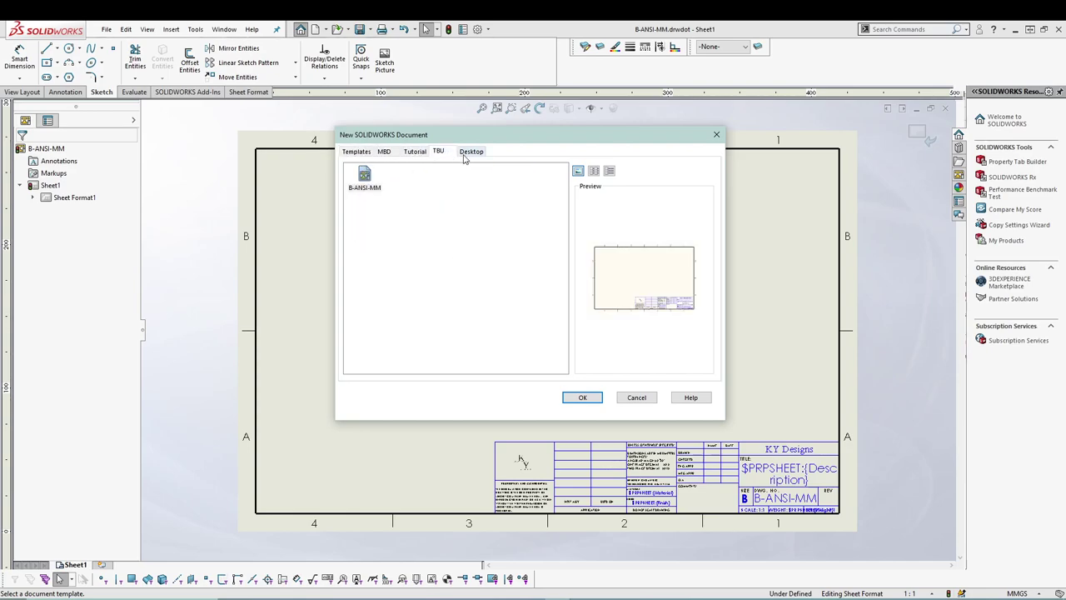
{"action": "left_click", "coordinate": [471, 151]}
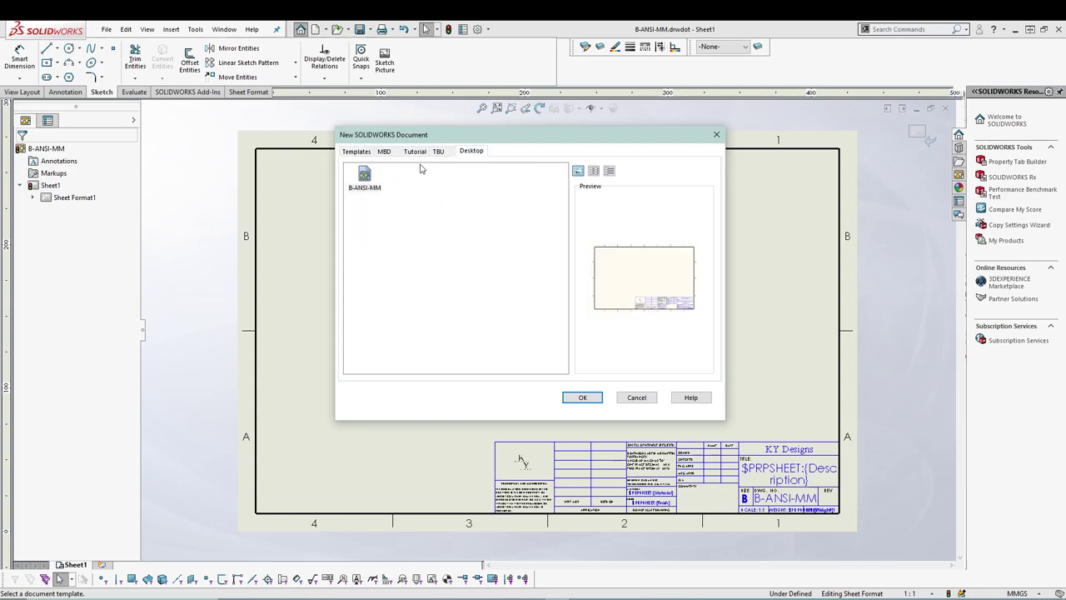
{"action": "left_click", "coordinate": [636, 398]}
{"action": "left_click", "coordinate": [692, 119]}
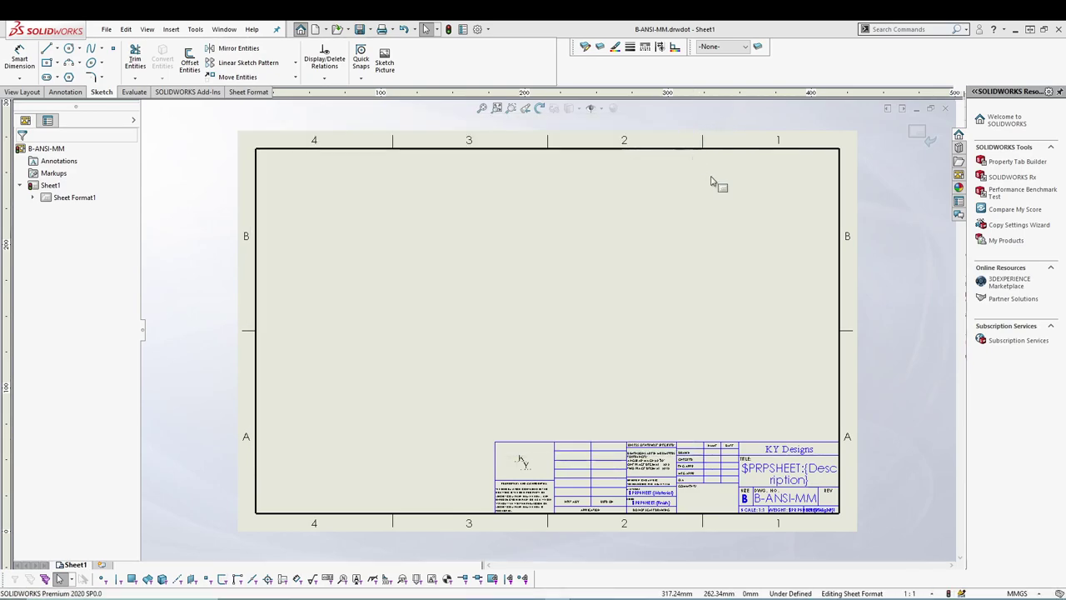
Add the Desktop folder to the Document Templates file locations in the system options.
{"action": "left_click", "coordinate": [195, 30]}
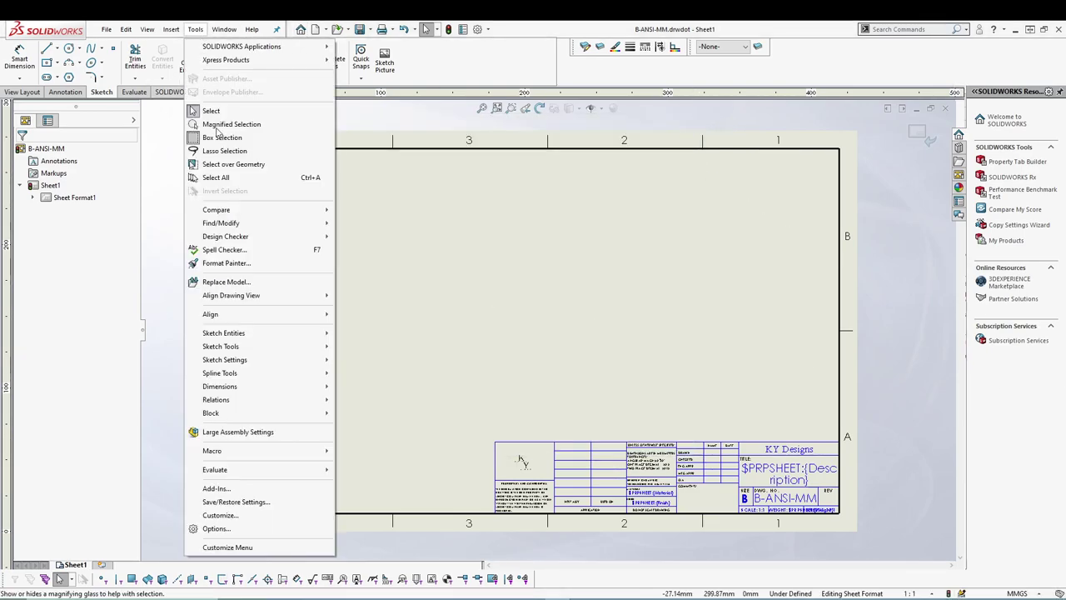
{"action": "left_click", "coordinate": [215, 528]}
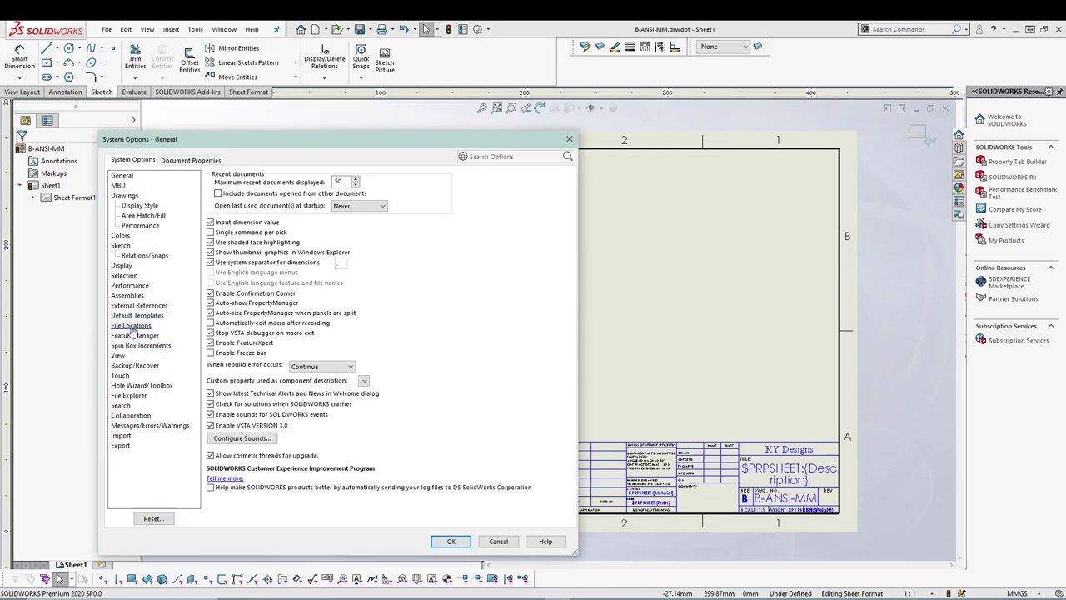
{"action": "left_click", "coordinate": [131, 326]}
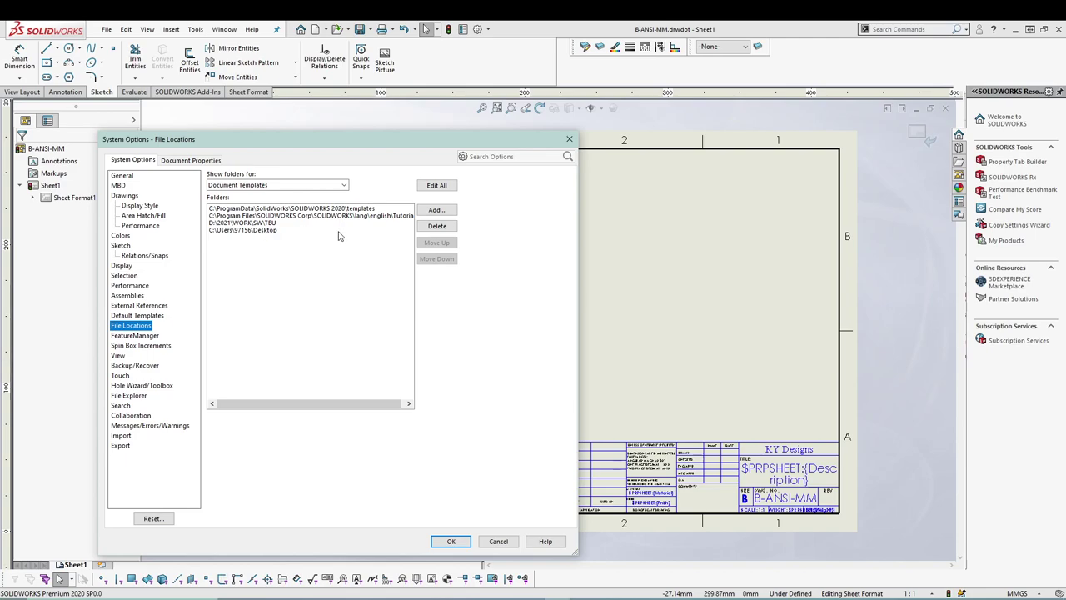
{"action": "left_click", "coordinate": [436, 210]}
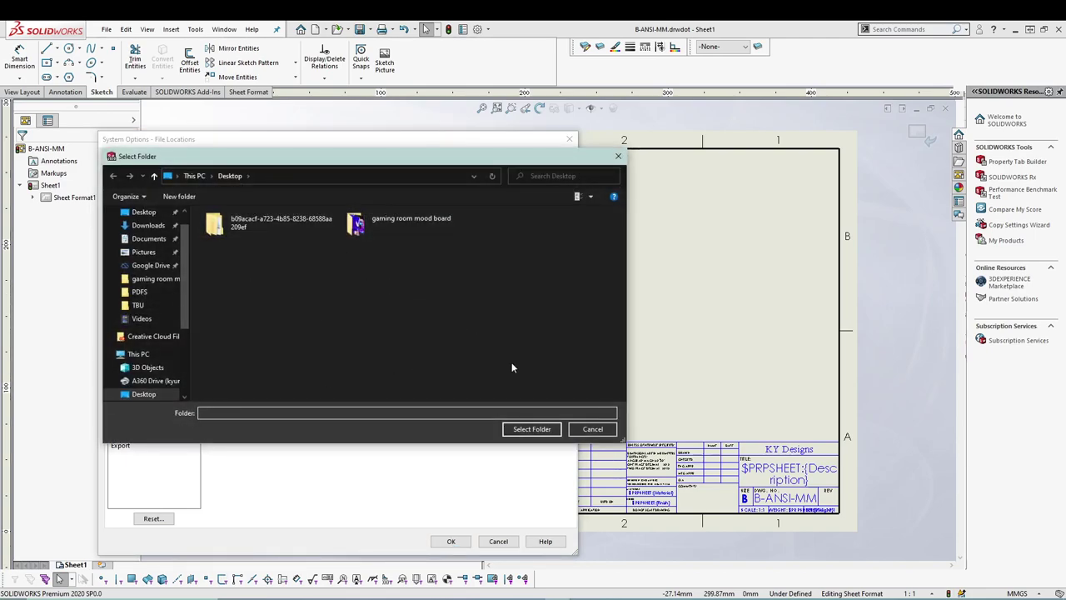
{"action": "left_click", "coordinate": [531, 429]}
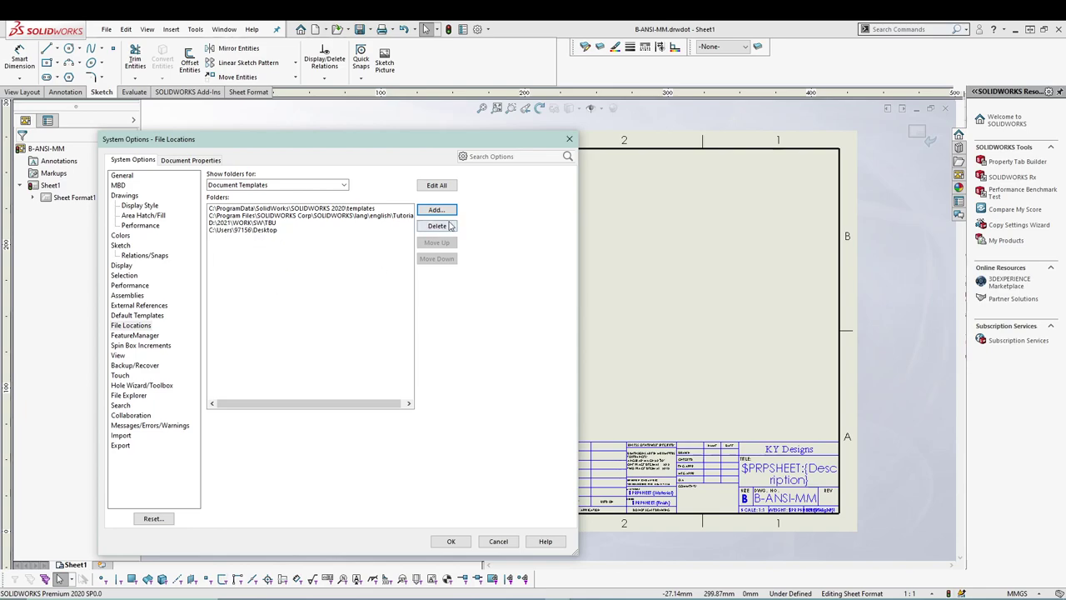
{"action": "left_click", "coordinate": [450, 542]}
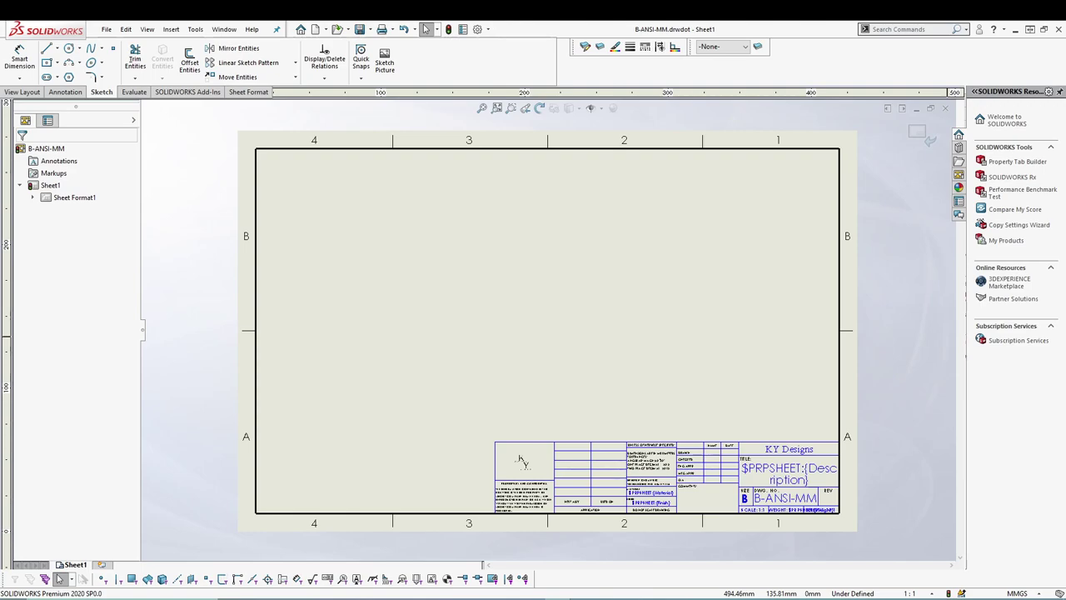
Exit sheet format editing and start a Model View from the guide part on the Desktop.
{"action": "left_click", "coordinate": [37, 95]}
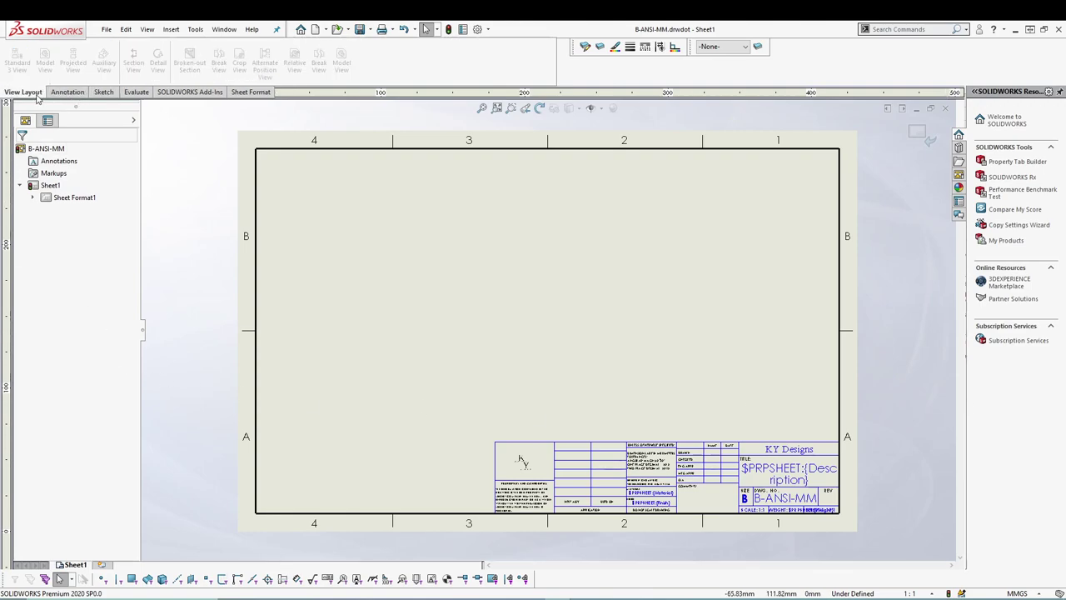
{"action": "left_click", "coordinate": [916, 132]}
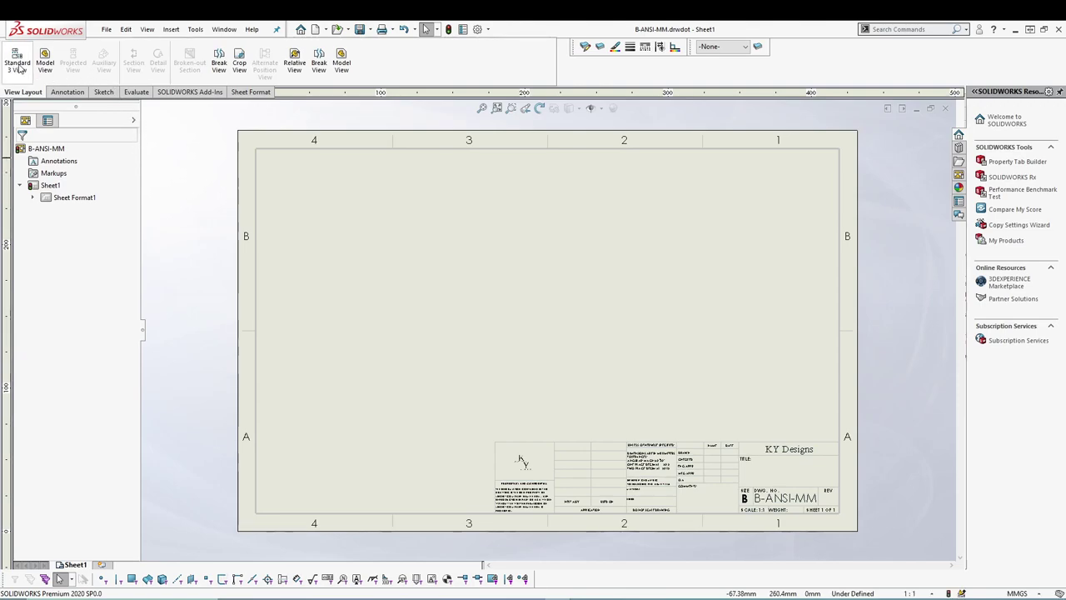
{"action": "left_click", "coordinate": [45, 60]}
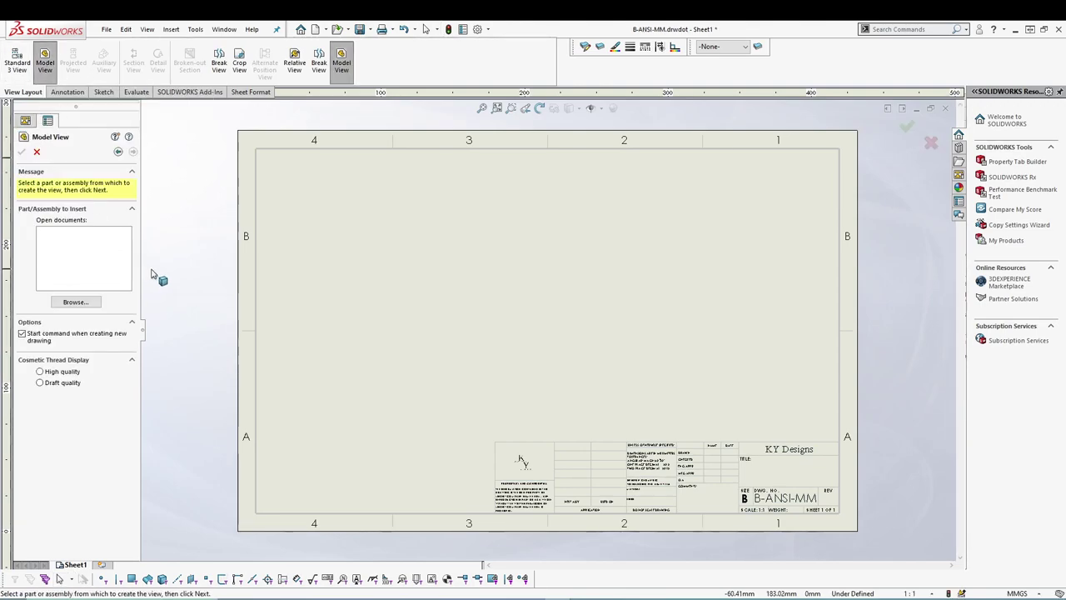
{"action": "left_click", "coordinate": [75, 302]}
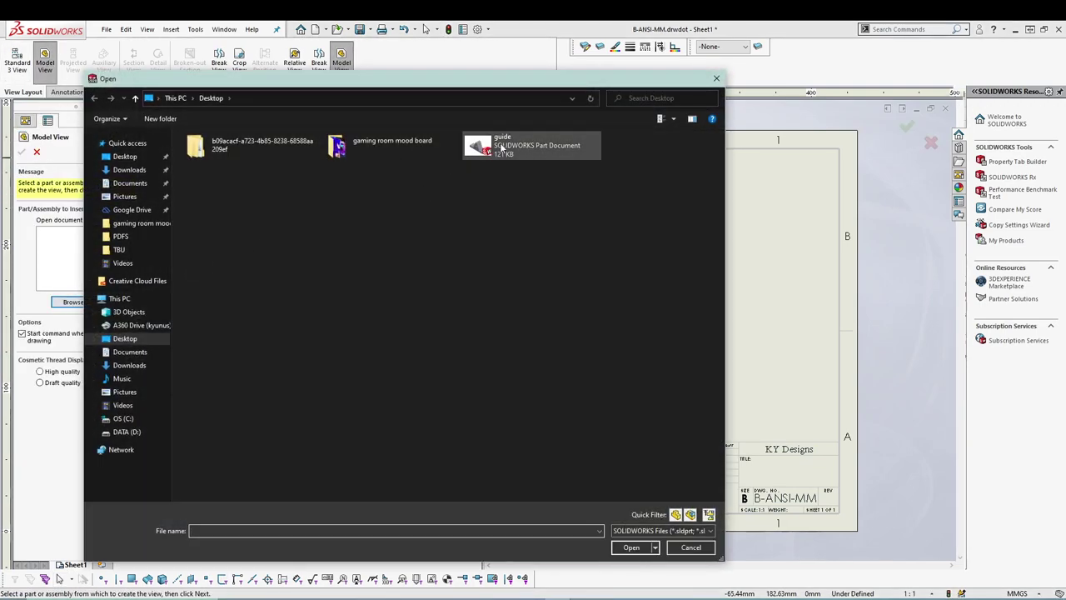
{"action": "left_click", "coordinate": [502, 148]}
{"action": "left_click", "coordinate": [632, 547]}
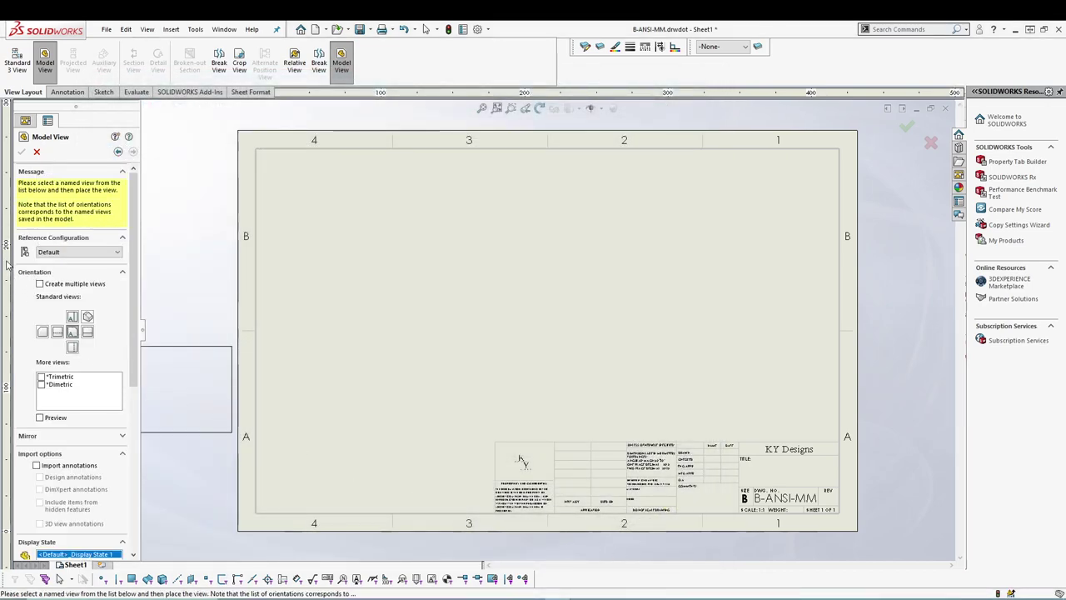
Create front, top, right and isometric views of the part together using multiple-view placement.
{"action": "left_click", "coordinate": [39, 285]}
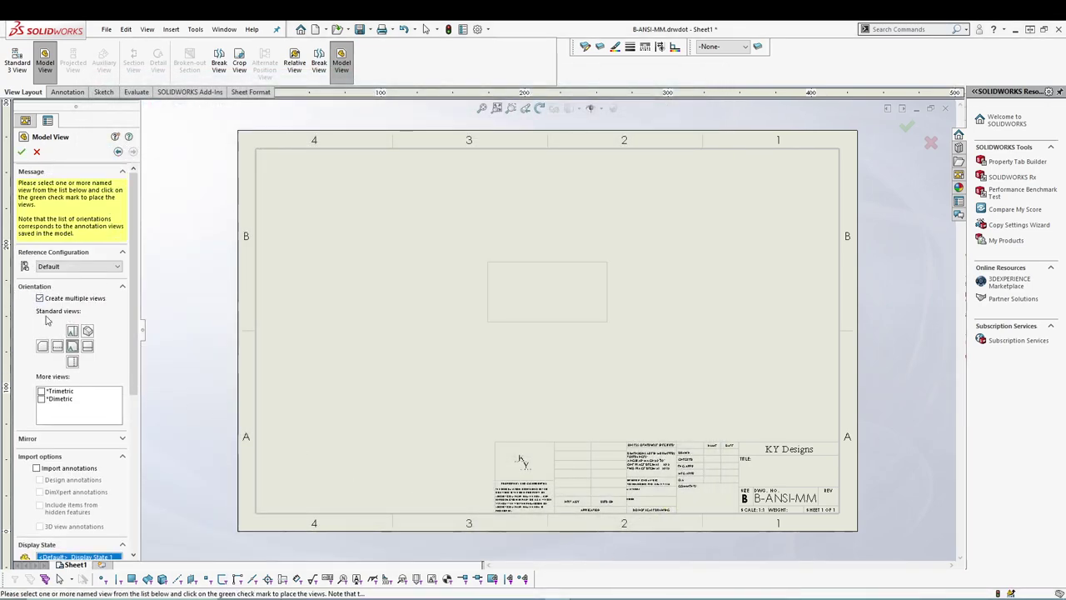
{"action": "left_click", "coordinate": [73, 346]}
{"action": "left_click", "coordinate": [88, 331]}
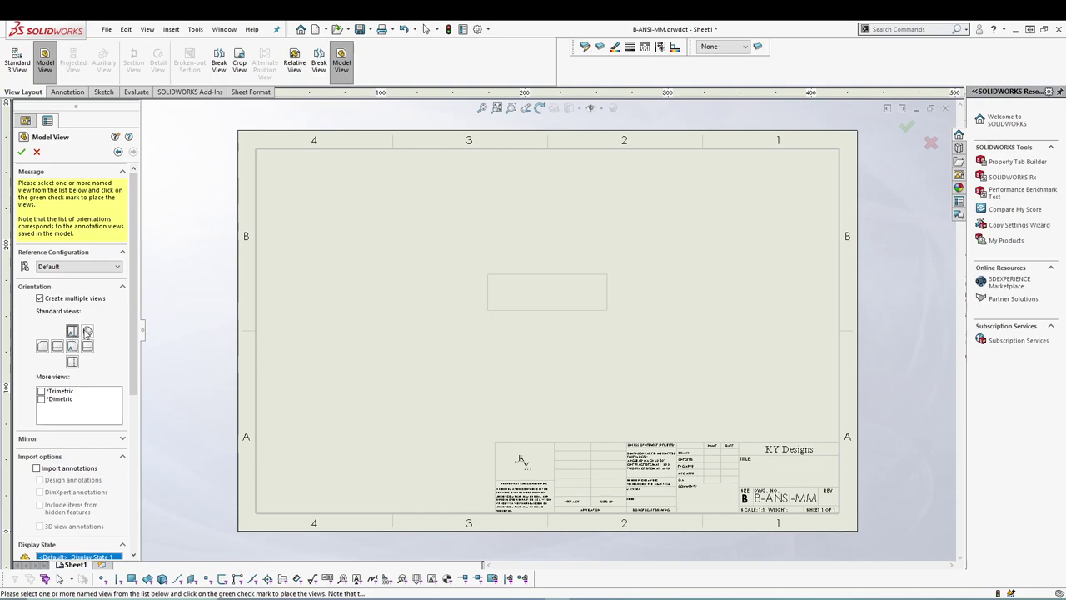
{"action": "left_click", "coordinate": [87, 345]}
{"action": "left_click", "coordinate": [72, 346]}
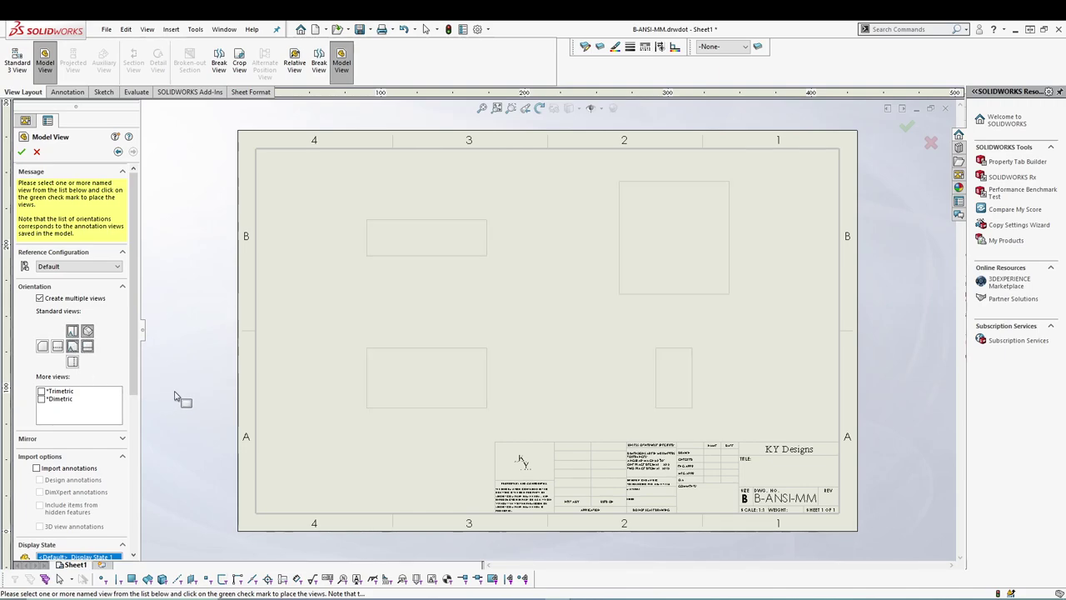
{"action": "left_click", "coordinate": [22, 152]}
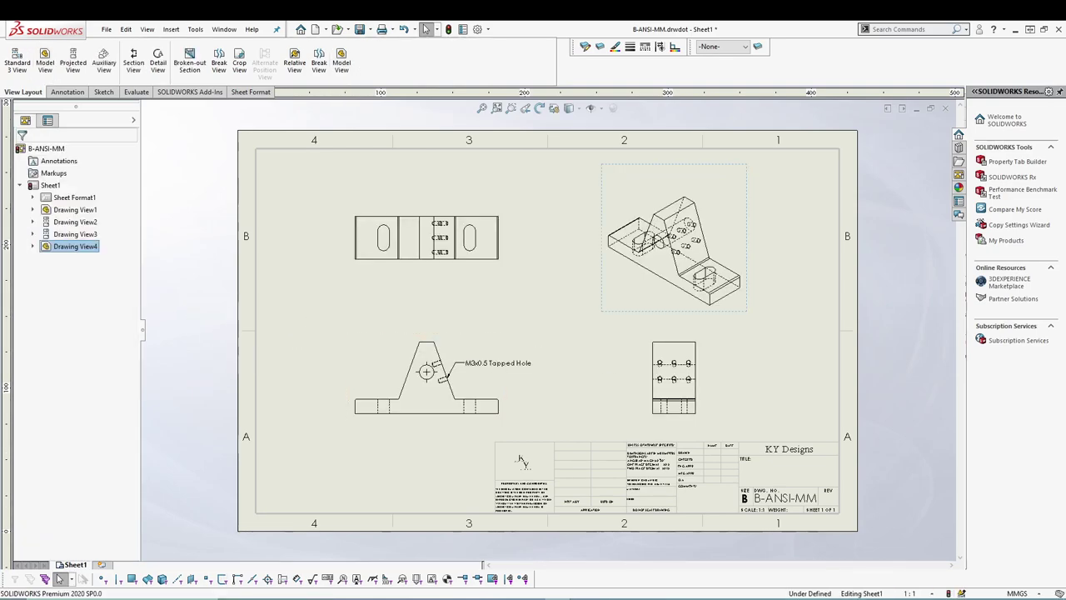
Delete the M3x0.5 Tapped Hole note from the front view.
{"action": "left_click", "coordinate": [202, 364]}
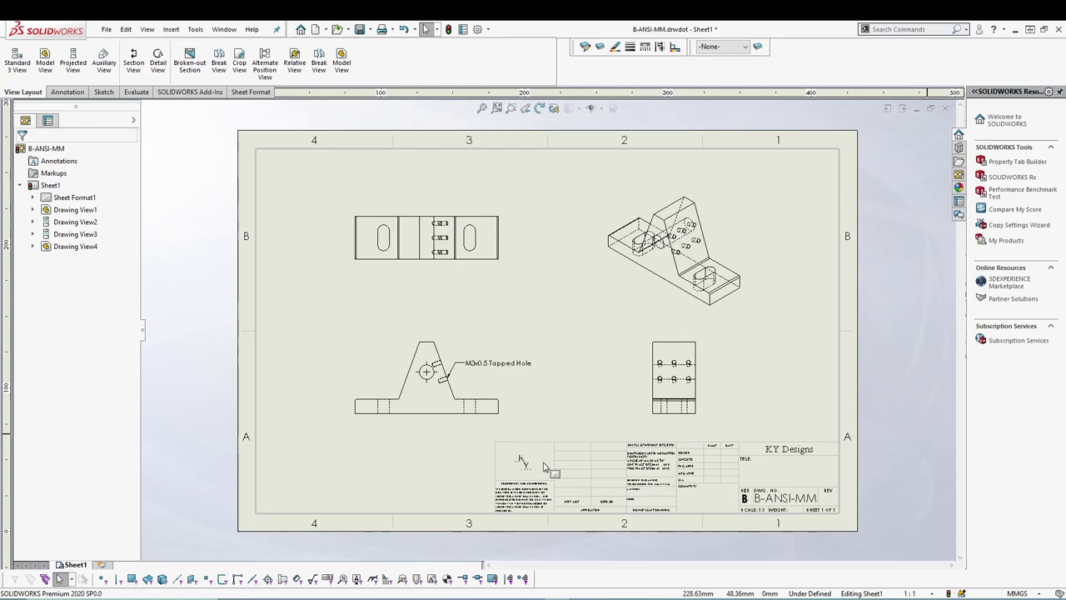
{"action": "left_click", "coordinate": [503, 366]}
{"action": "key", "text": "Delete"}
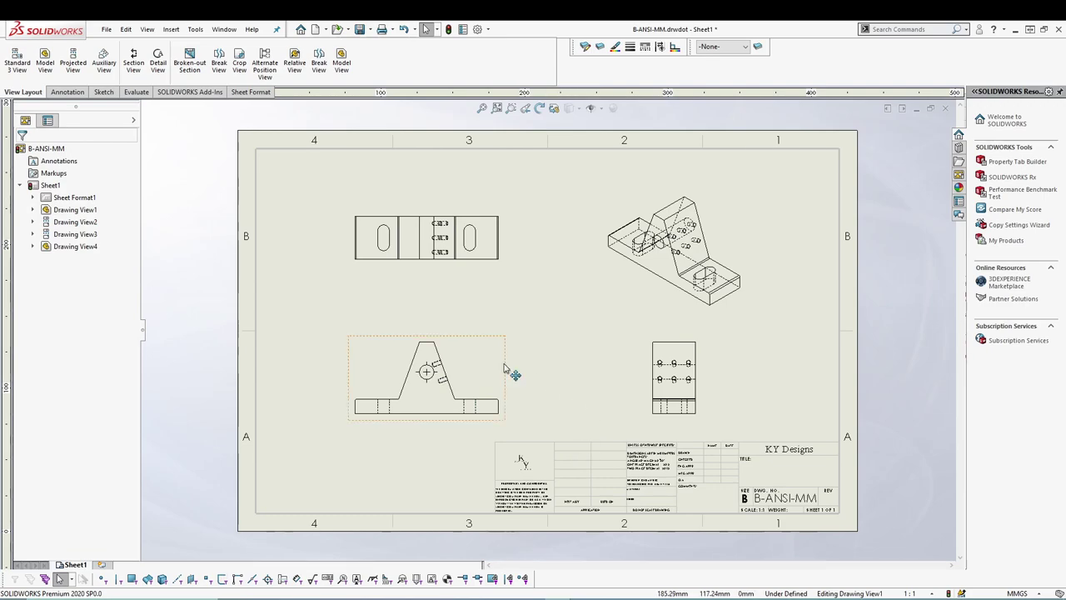
Set the isometric view's display style to Shaded With Edges.
{"action": "left_click", "coordinate": [480, 367]}
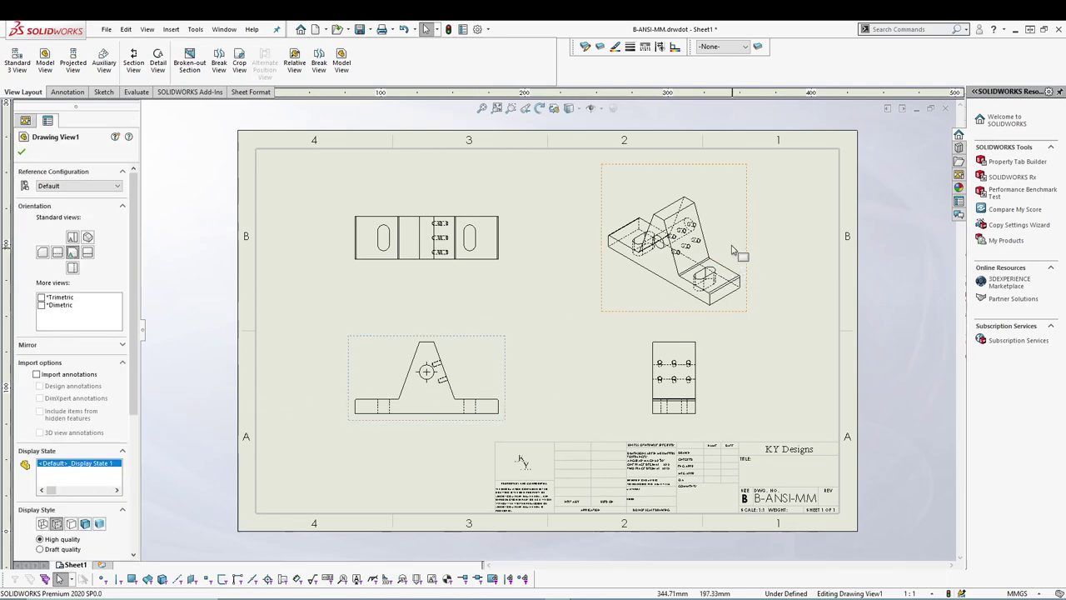
{"action": "left_click", "coordinate": [658, 275]}
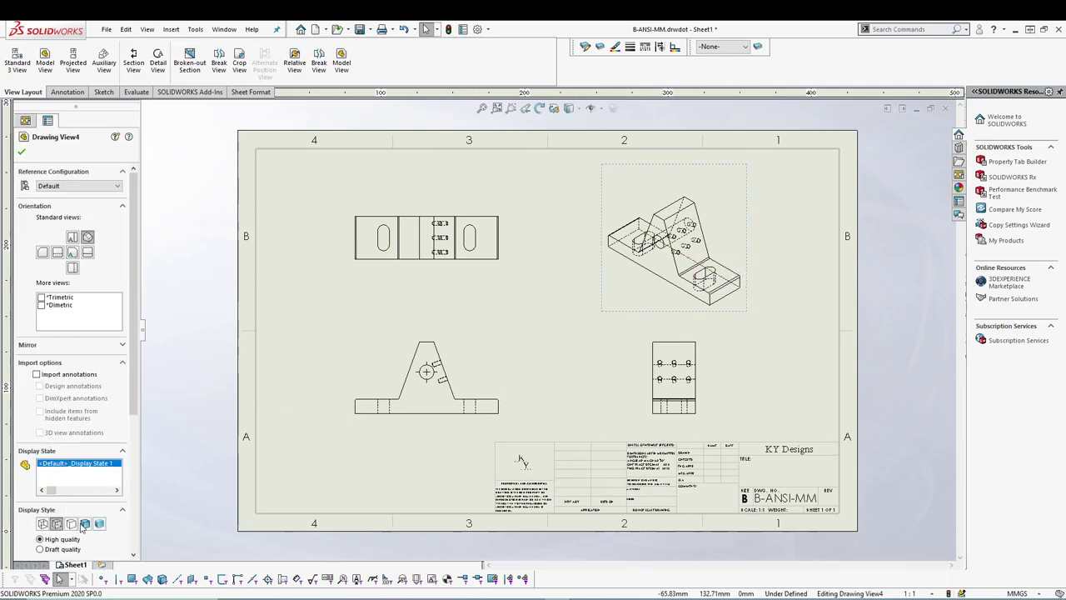
{"action": "left_click", "coordinate": [84, 524]}
{"action": "left_click", "coordinate": [161, 388]}
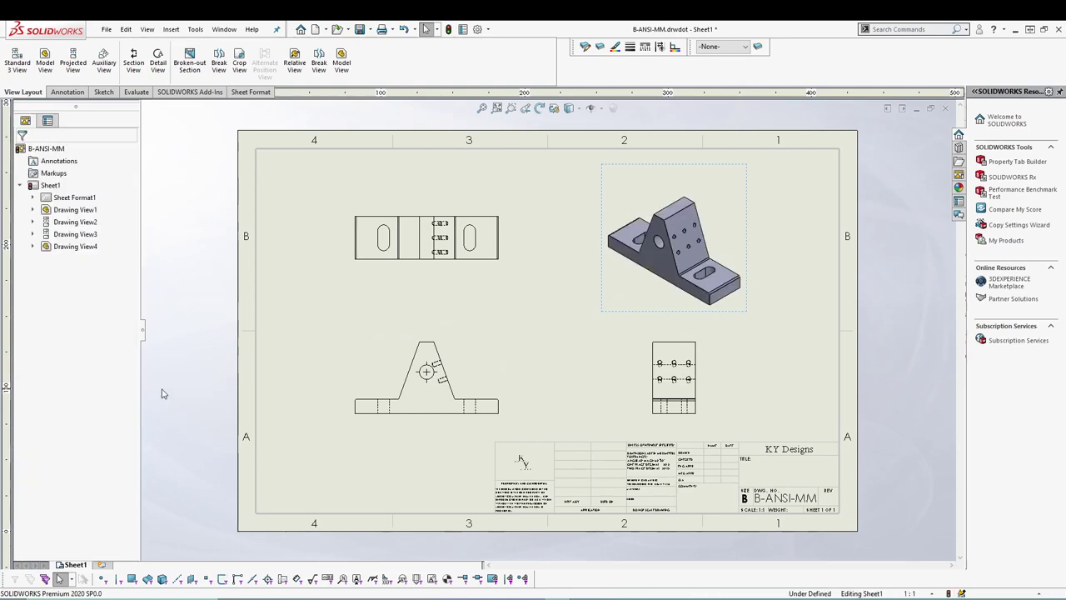
Move the isometric view down toward the sheet's right border and bring the right-side view closer to the front view.
{"action": "mouse_move", "coordinate": [750, 267]}
{"action": "left_mouse_down"}
{"action": "mouse_move", "coordinate": [830, 280]}
{"action": "mouse_move", "coordinate": [827, 323]}
{"action": "left_mouse_up"}
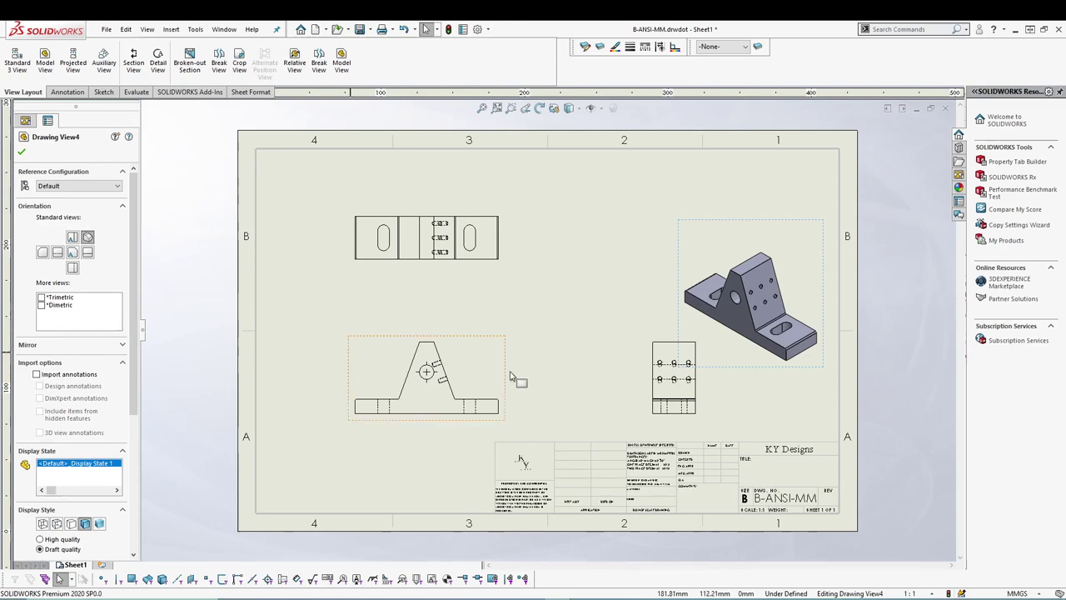
{"action": "left_click_drag", "start_coordinate": [642, 387], "coordinate": [542, 387]}
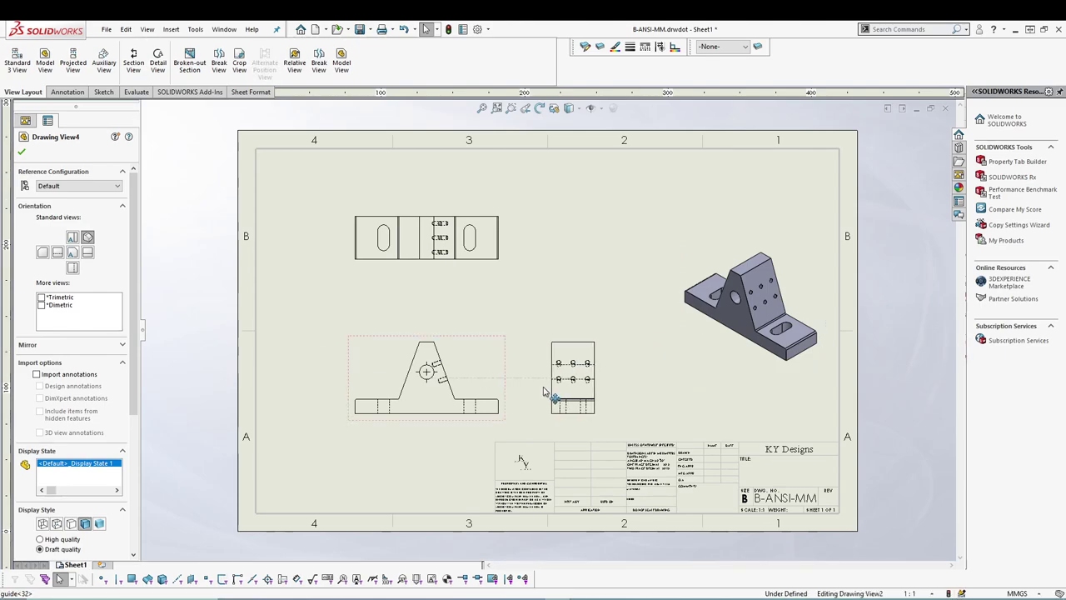
Move the front view toward the sheet's lower left corner and bring the right-side view closer to it, just above the title block.
{"action": "left_click", "coordinate": [356, 411]}
{"action": "left_click_drag", "start_coordinate": [346, 405], "coordinate": [281, 405]}
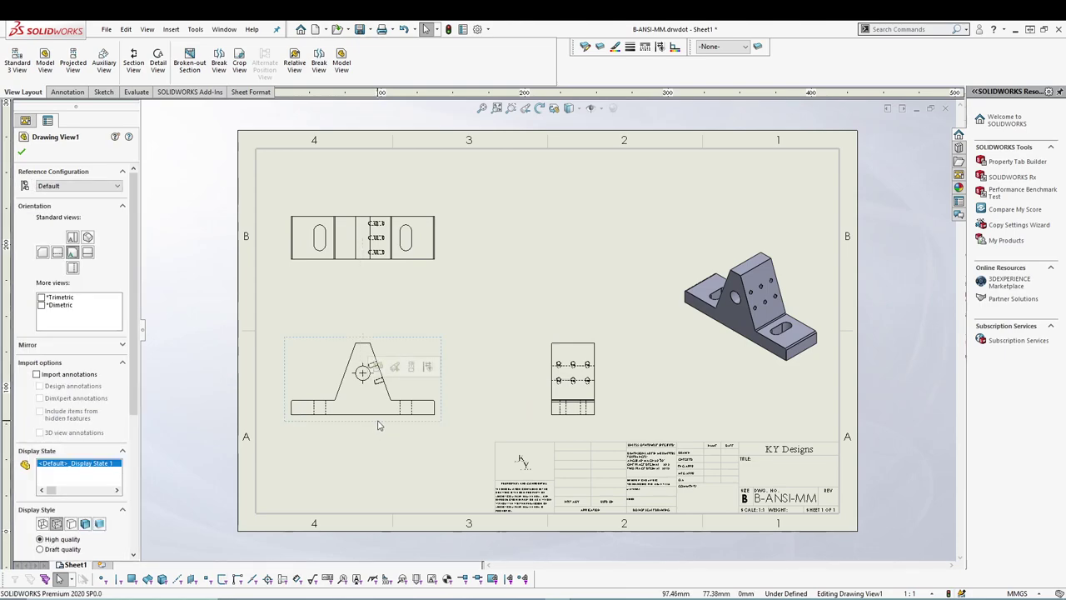
{"action": "left_click_drag", "start_coordinate": [381, 432], "coordinate": [382, 452]}
{"action": "left_click", "coordinate": [414, 475]}
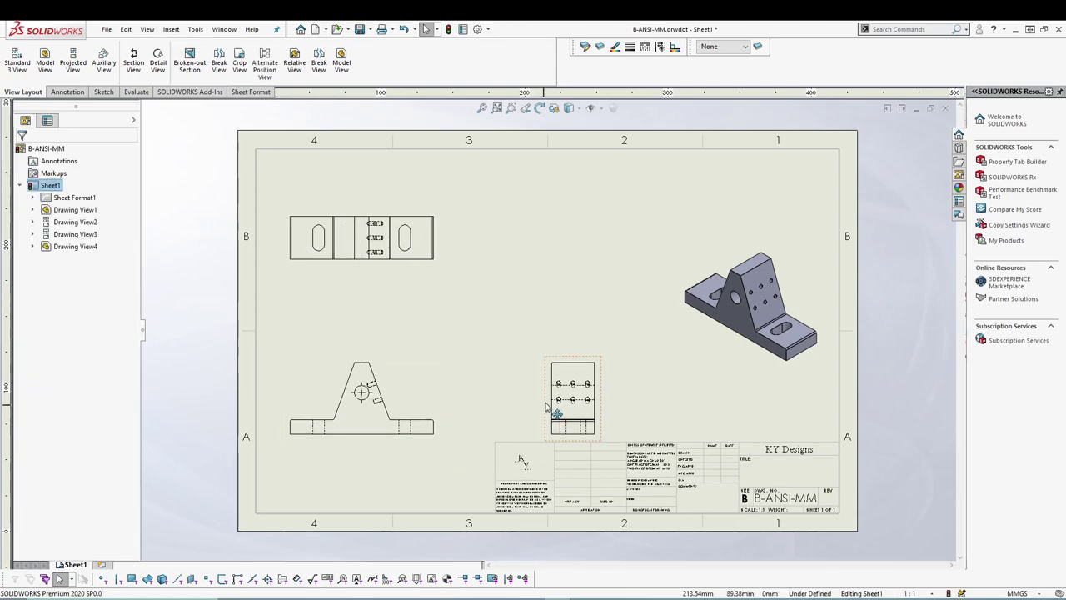
{"action": "left_click_drag", "start_coordinate": [544, 405], "coordinate": [492, 405]}
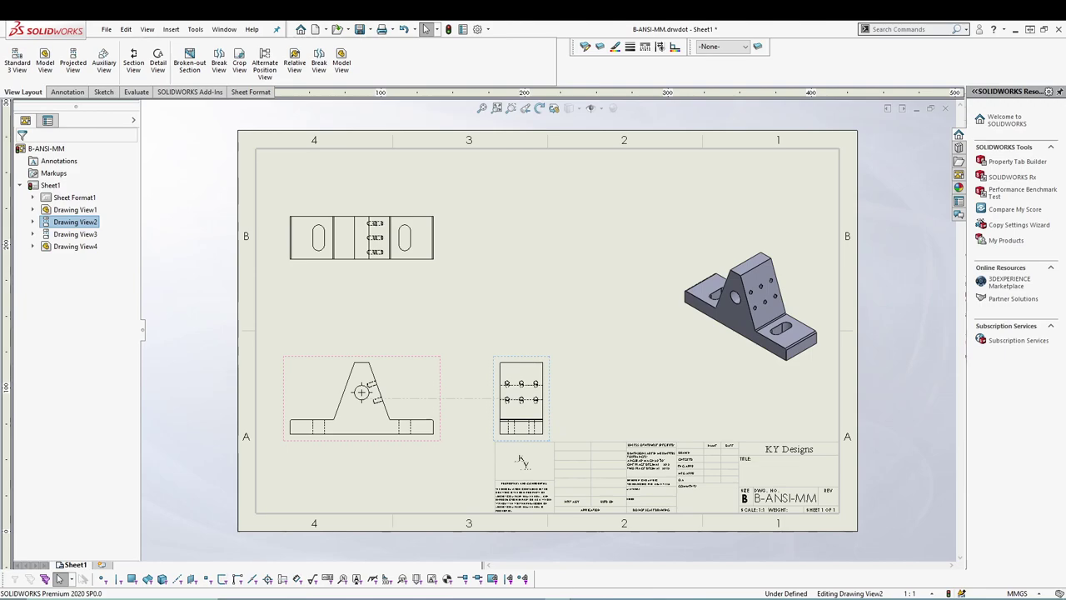
{"action": "left_click", "coordinate": [698, 360]}
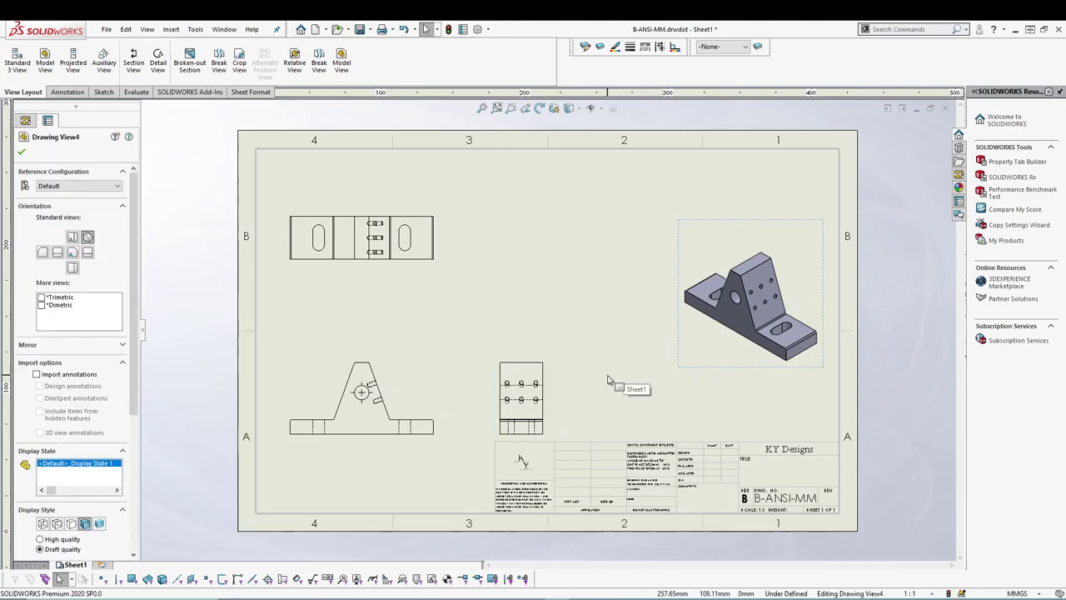
Set the top and right-side views to Hidden Lines Removed and move the top view down closer to the front view.
{"action": "left_click", "coordinate": [450, 238]}
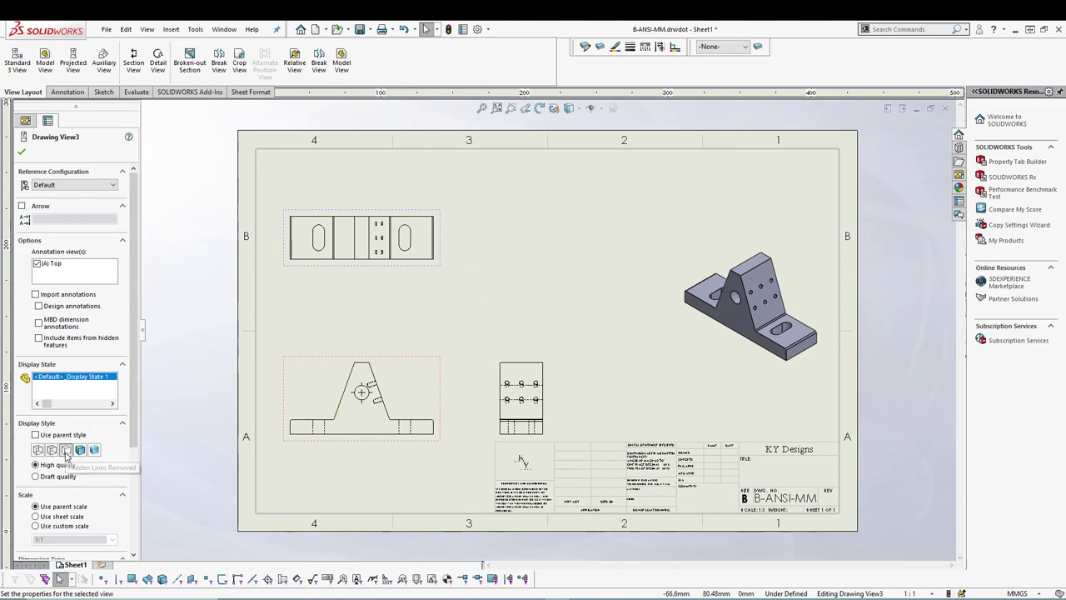
{"action": "left_click", "coordinate": [500, 363]}
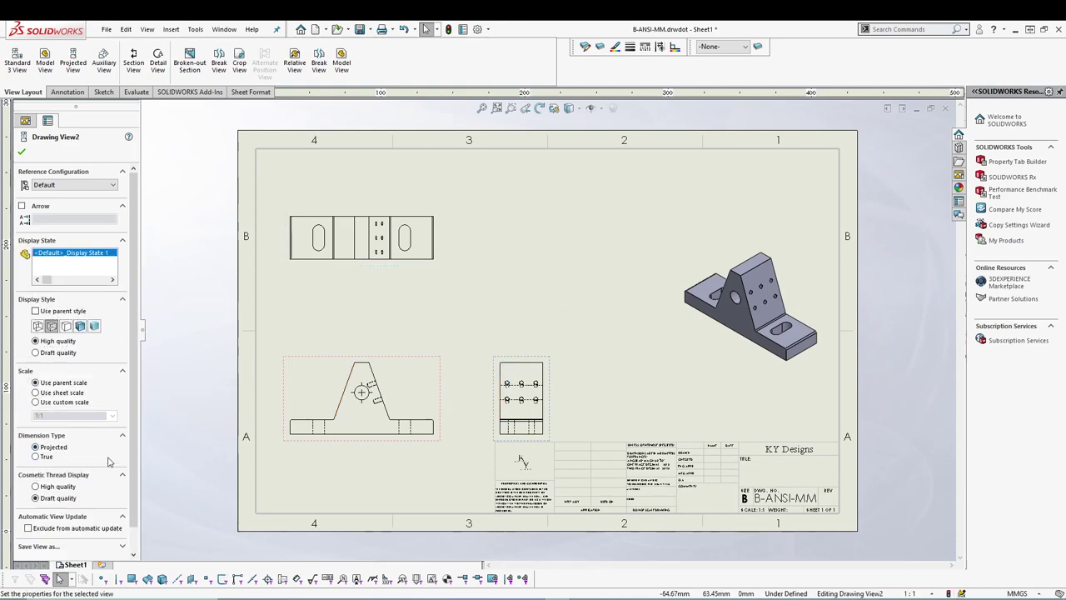
{"action": "left_click", "coordinate": [69, 330]}
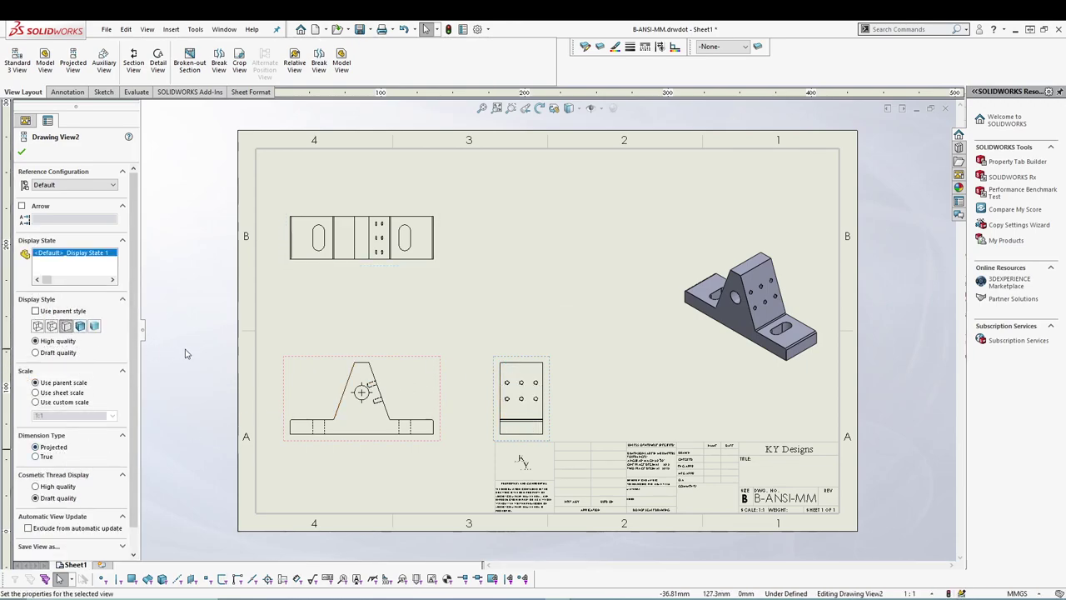
{"action": "left_click", "coordinate": [186, 352]}
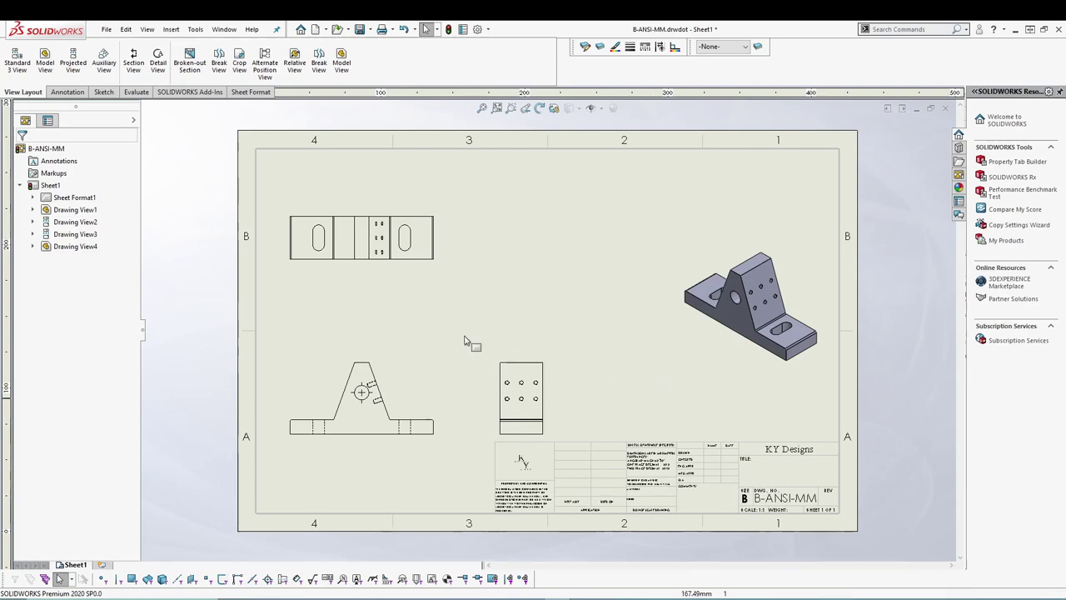
{"action": "left_click_drag", "start_coordinate": [372, 271], "coordinate": [374, 326]}
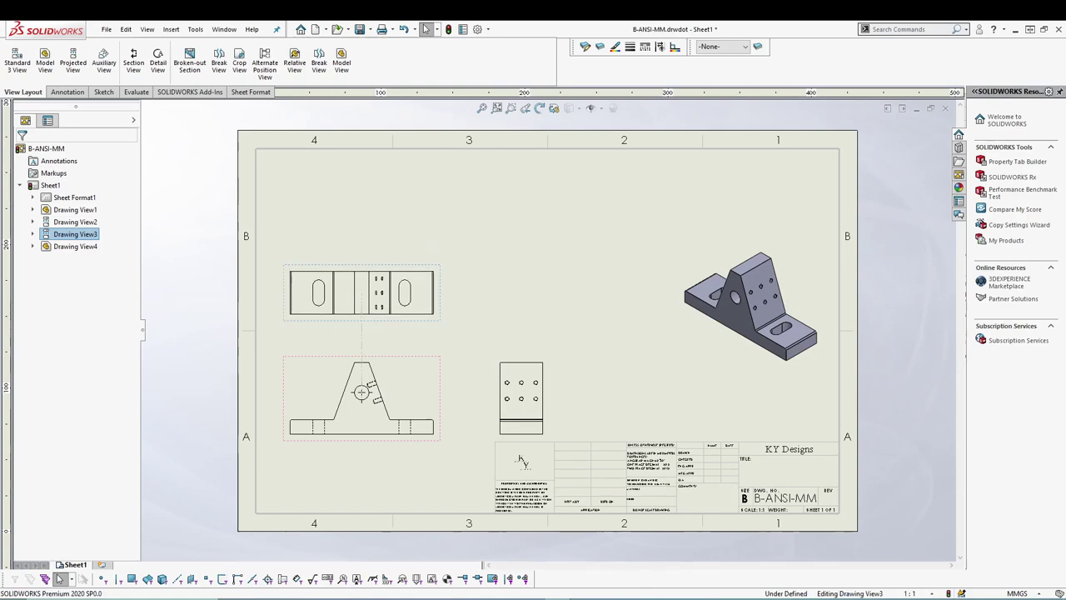
{"action": "left_click", "coordinate": [102, 63]}
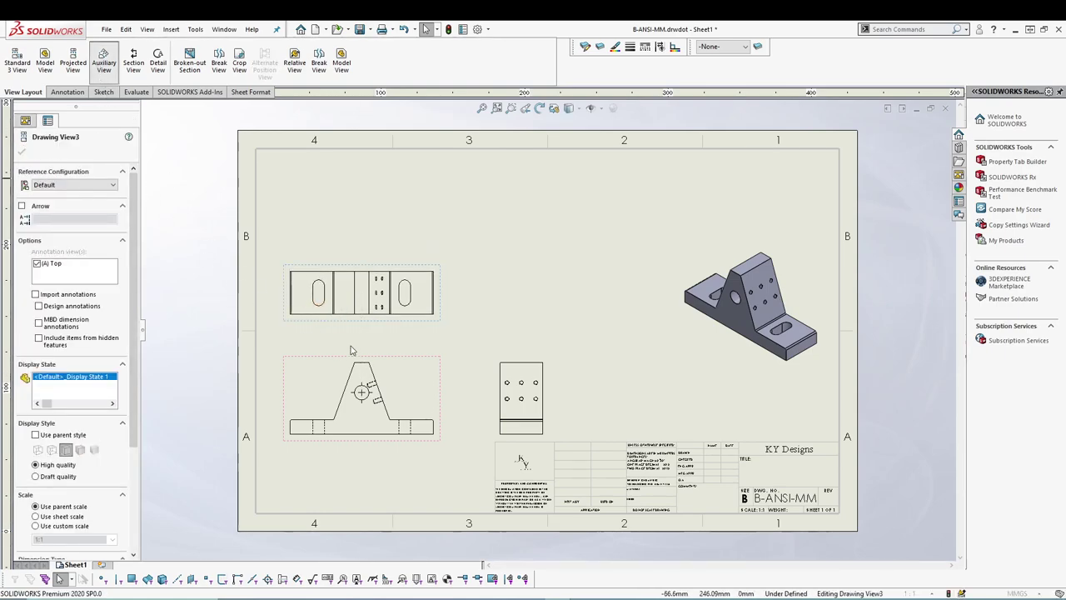
{"action": "scroll", "coordinate": [464, 347], "scroll_direction": "down", "scroll_amount": 4}
{"action": "scroll", "coordinate": [465, 348], "scroll_direction": "down", "scroll_amount": 3}
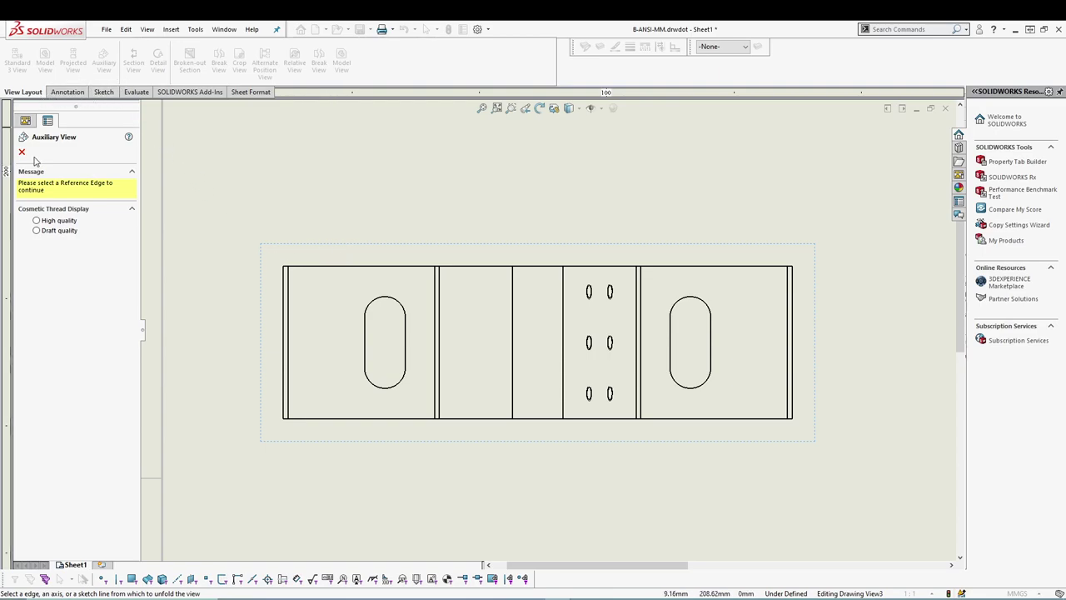
{"action": "left_click", "coordinate": [21, 153]}
Create section view A-A from a horizontal cutting line through the middle of the top view and place it above that view.
{"action": "left_click", "coordinate": [134, 60]}
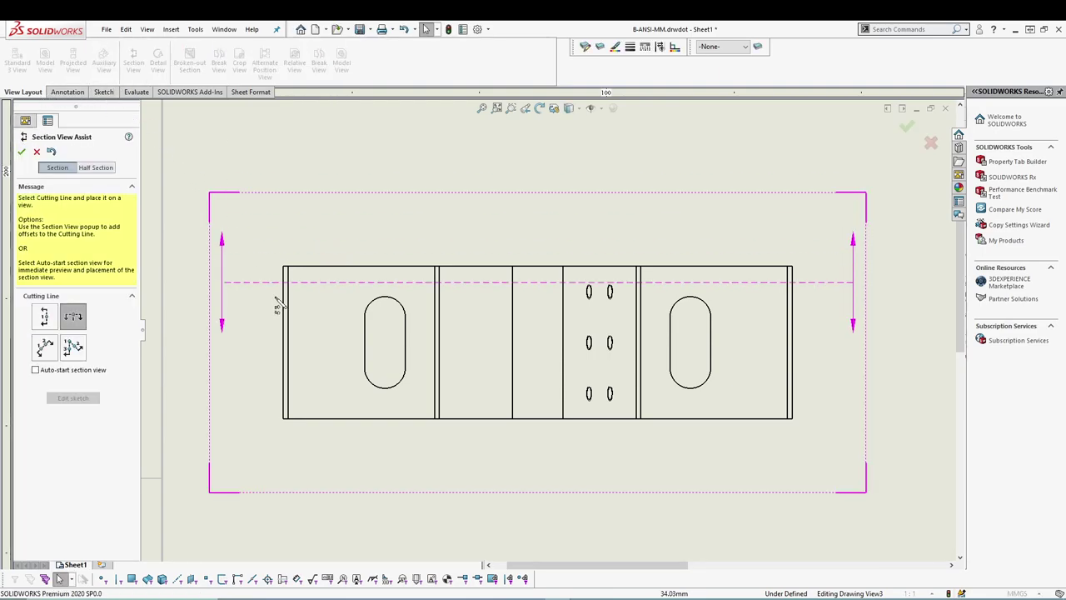
{"action": "left_click", "coordinate": [284, 343]}
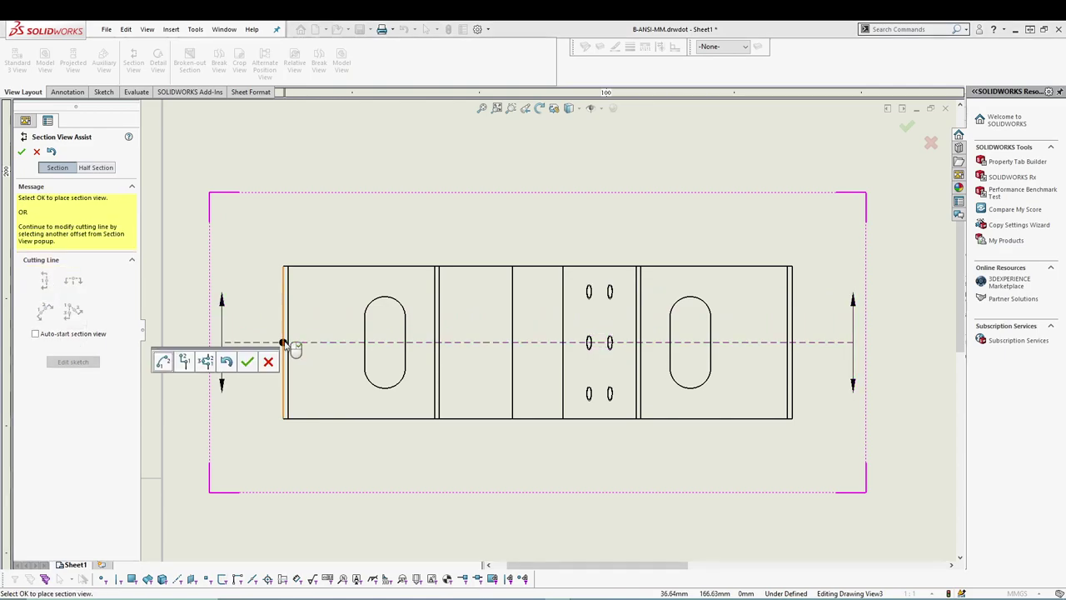
{"action": "left_click", "coordinate": [247, 363]}
{"action": "scroll", "coordinate": [492, 369], "scroll_direction": "up", "scroll_amount": 3}
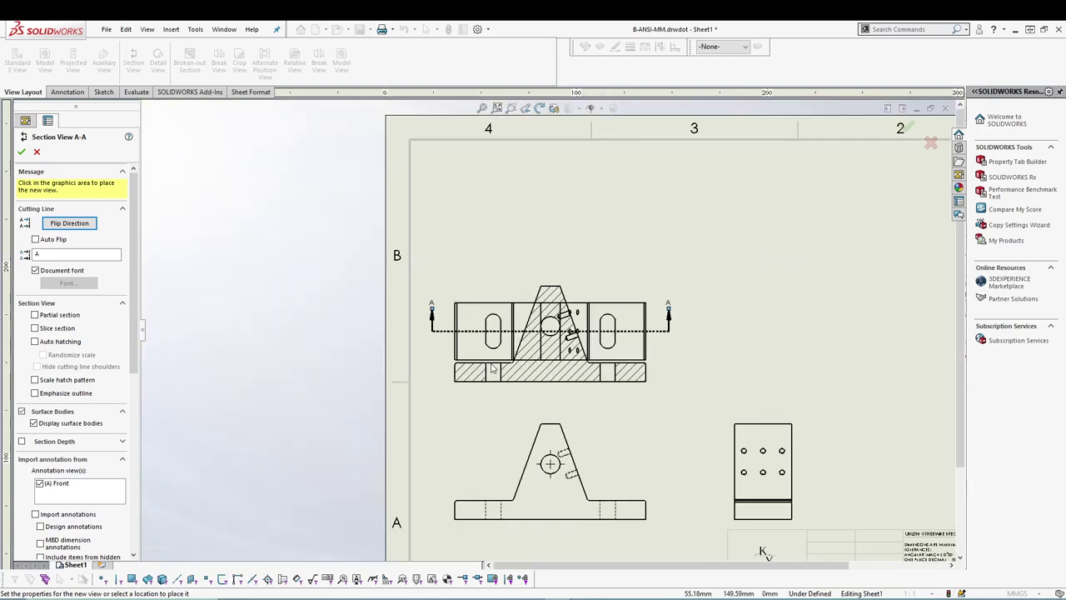
{"action": "scroll", "coordinate": [491, 369], "scroll_direction": "up", "scroll_amount": 1}
{"action": "left_click", "coordinate": [538, 248]}
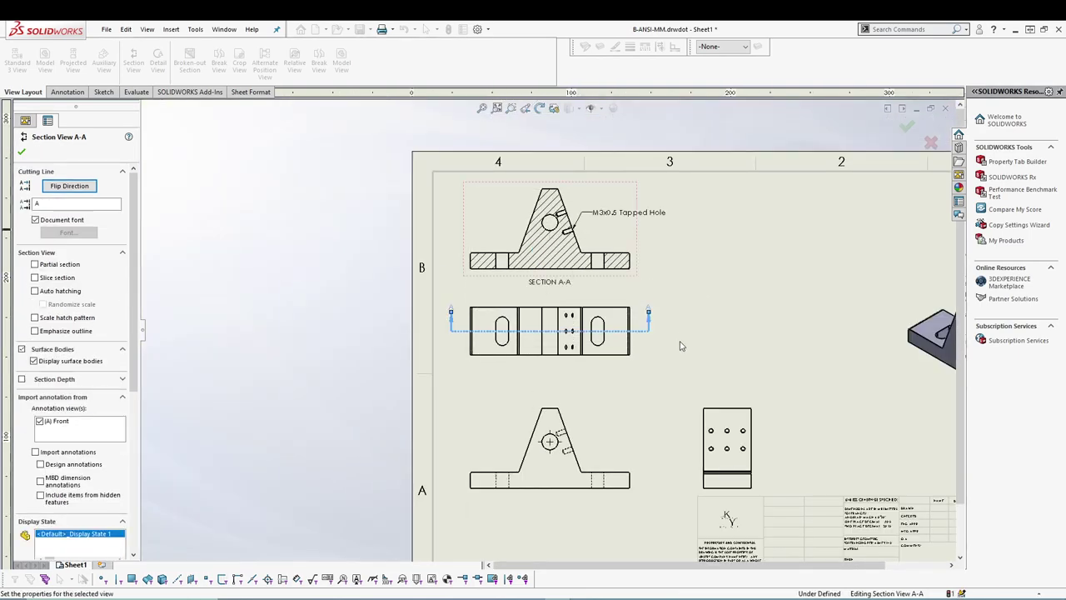
{"action": "key", "text": "Escape"}
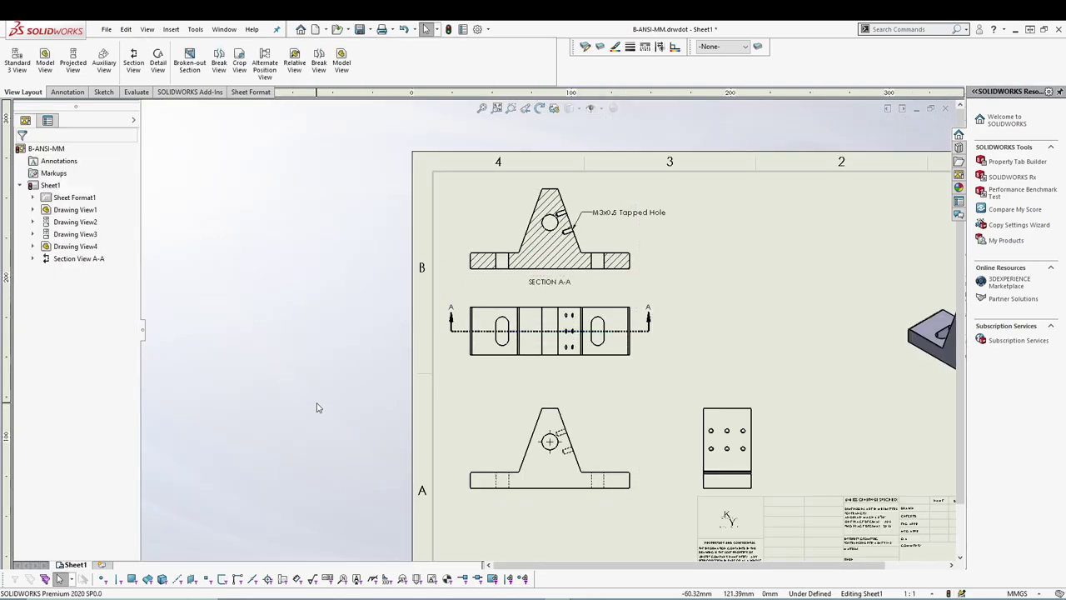
Create auxiliary view B-B from the slanted edge of the front view with the tapped holes, placing it up and beyond the right-side view.
{"action": "scroll", "coordinate": [779, 486], "scroll_direction": "down", "scroll_amount": 4}
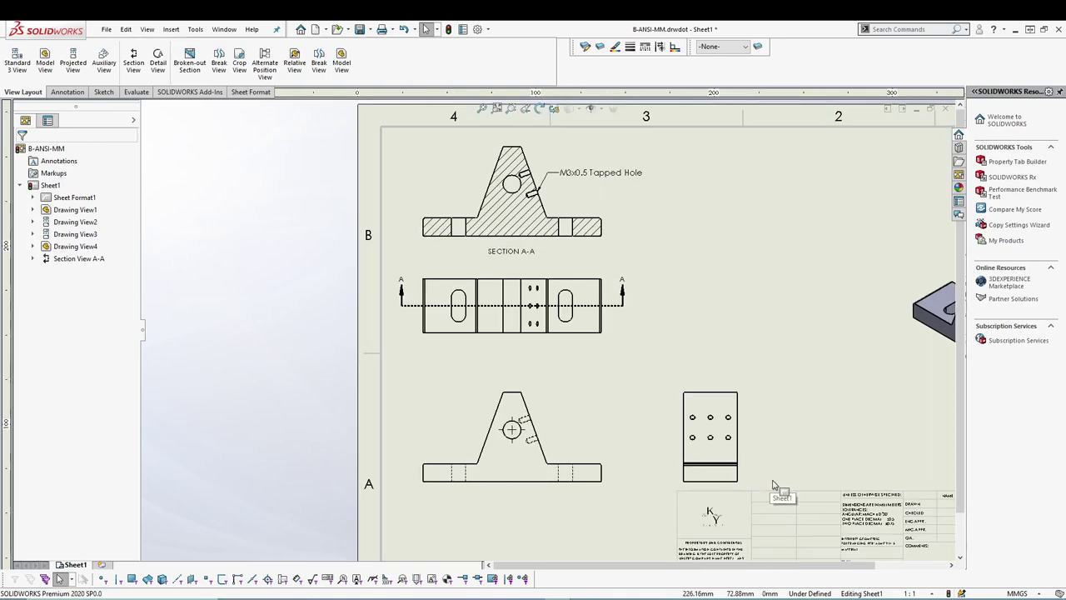
{"action": "left_click", "coordinate": [103, 60]}
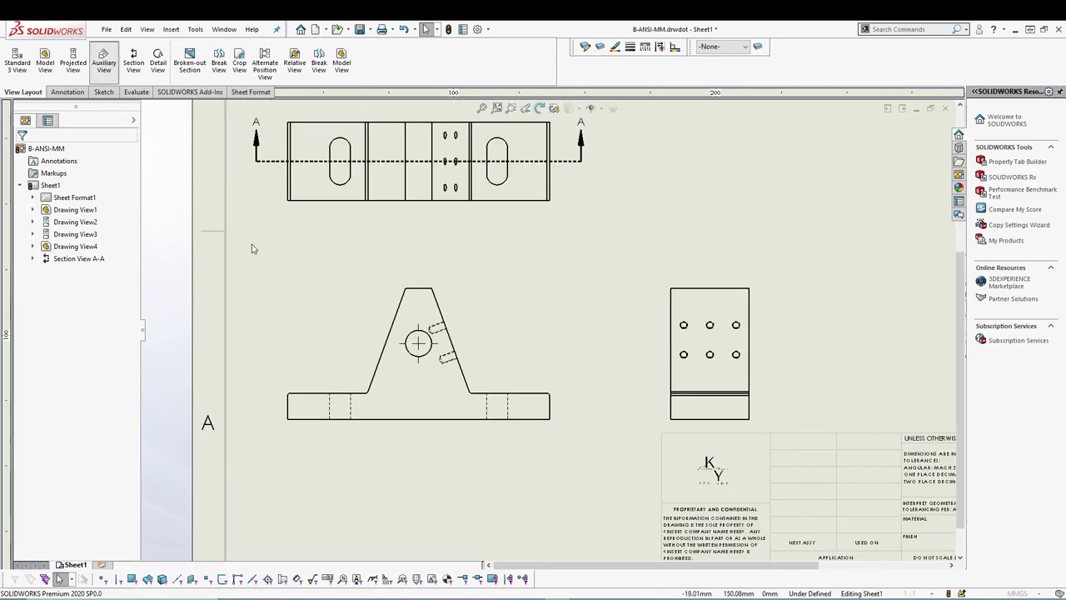
{"action": "left_click", "coordinate": [433, 304]}
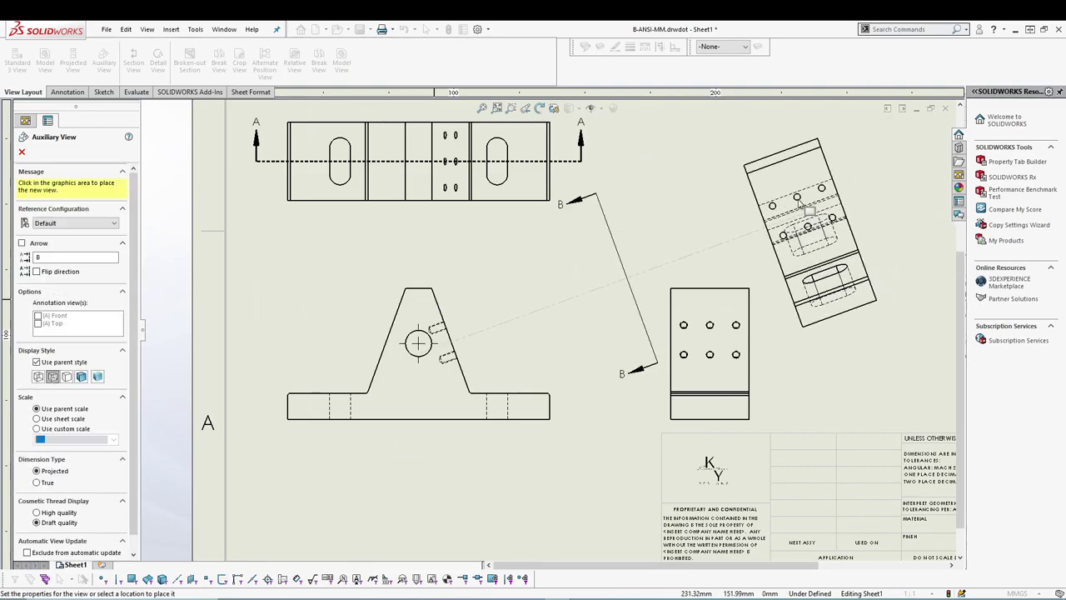
{"action": "left_click", "coordinate": [799, 203]}
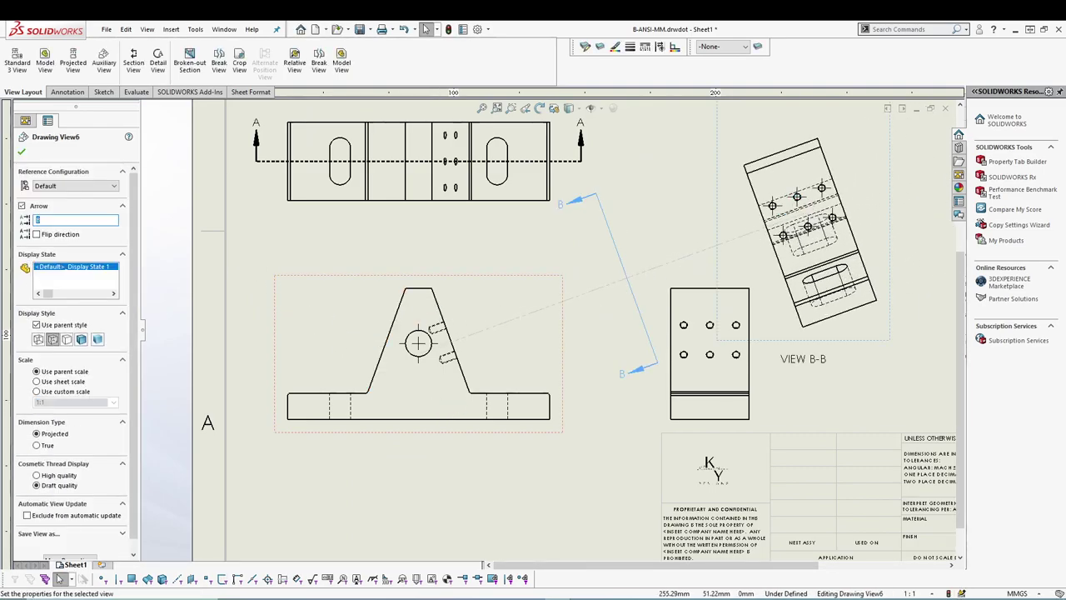
{"action": "left_click", "coordinate": [17, 158]}
{"action": "key", "text": "z"}
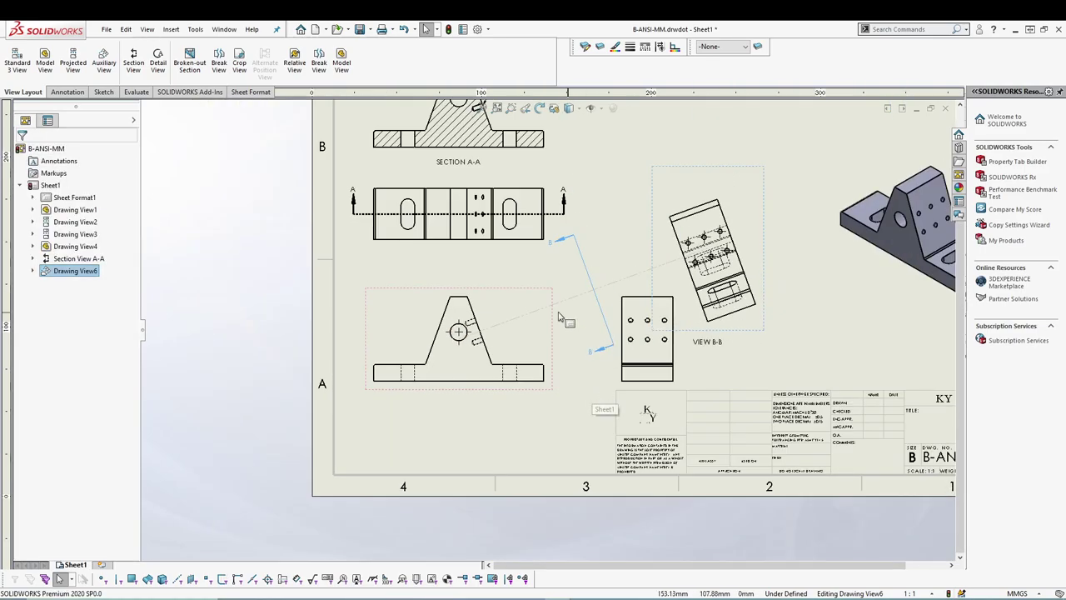
{"action": "key", "text": "Escape"}
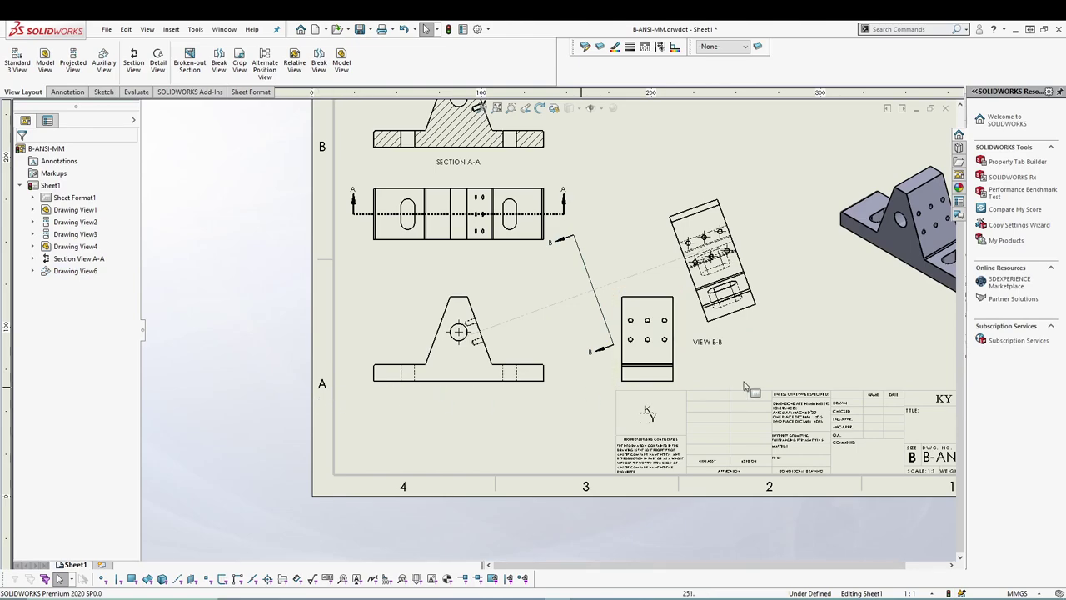
Move the right-side view to the far side of View B-B and set View B-B's display style to Hidden Lines Removed.
{"action": "left_click_drag", "start_coordinate": [690, 358], "coordinate": [856, 350]}
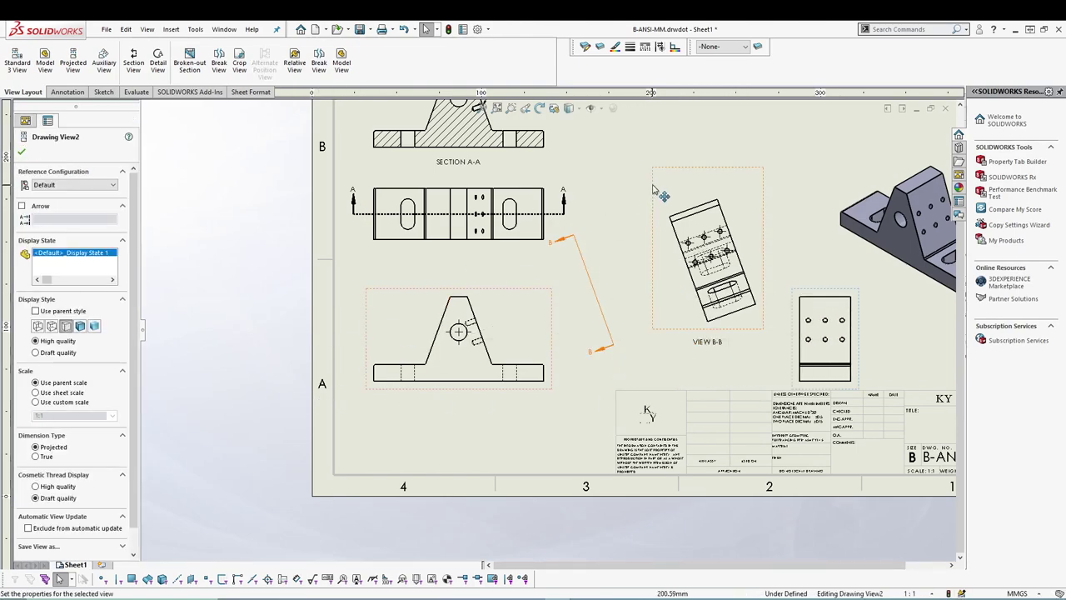
{"action": "key", "text": "f"}
{"action": "key", "text": "f"}
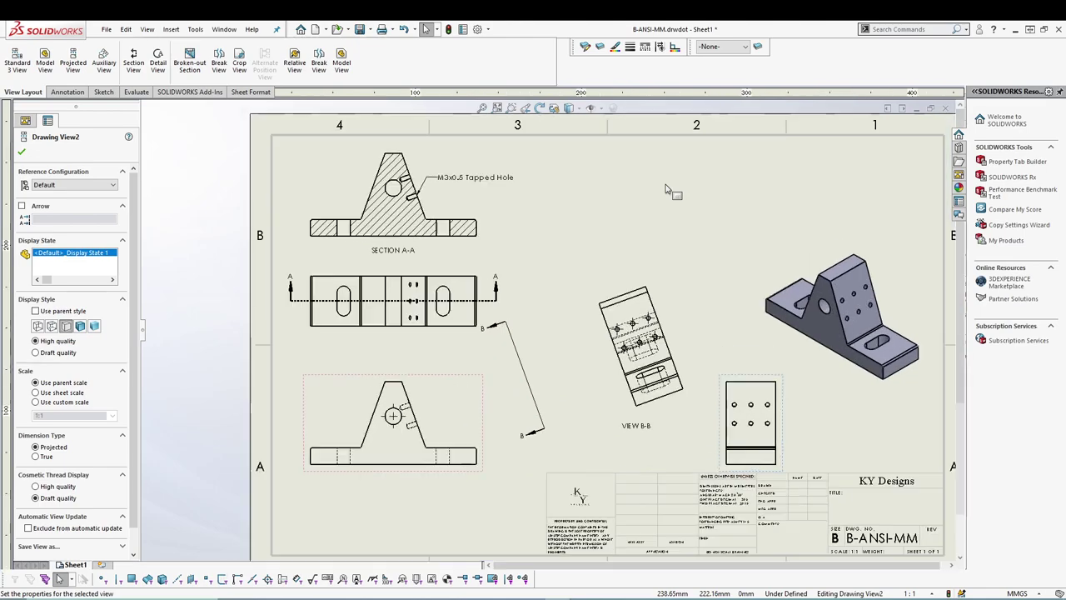
{"action": "left_click", "coordinate": [193, 273]}
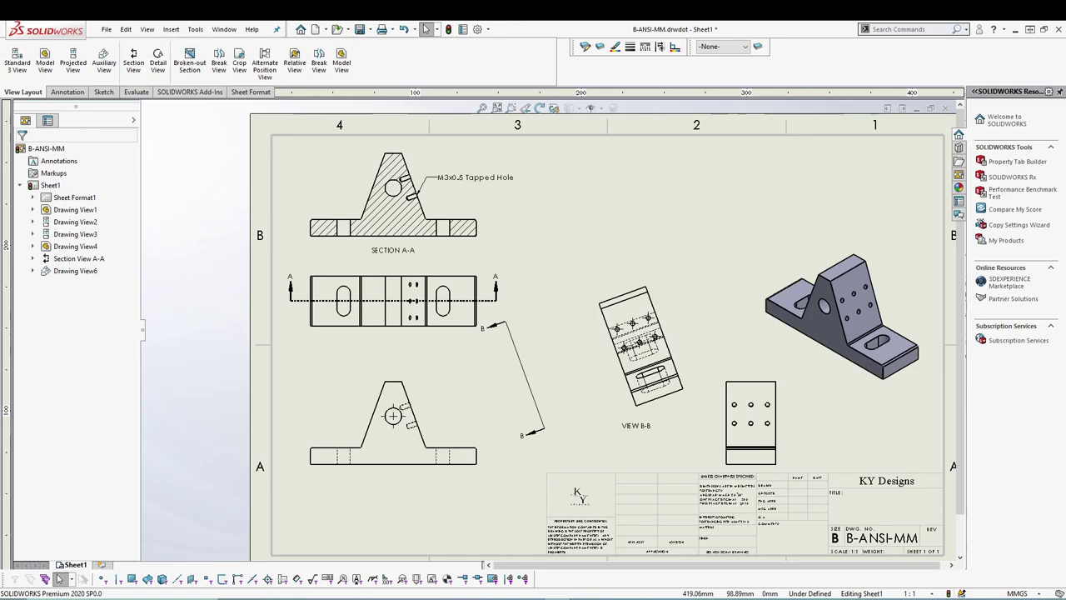
{"action": "left_click", "coordinate": [693, 350]}
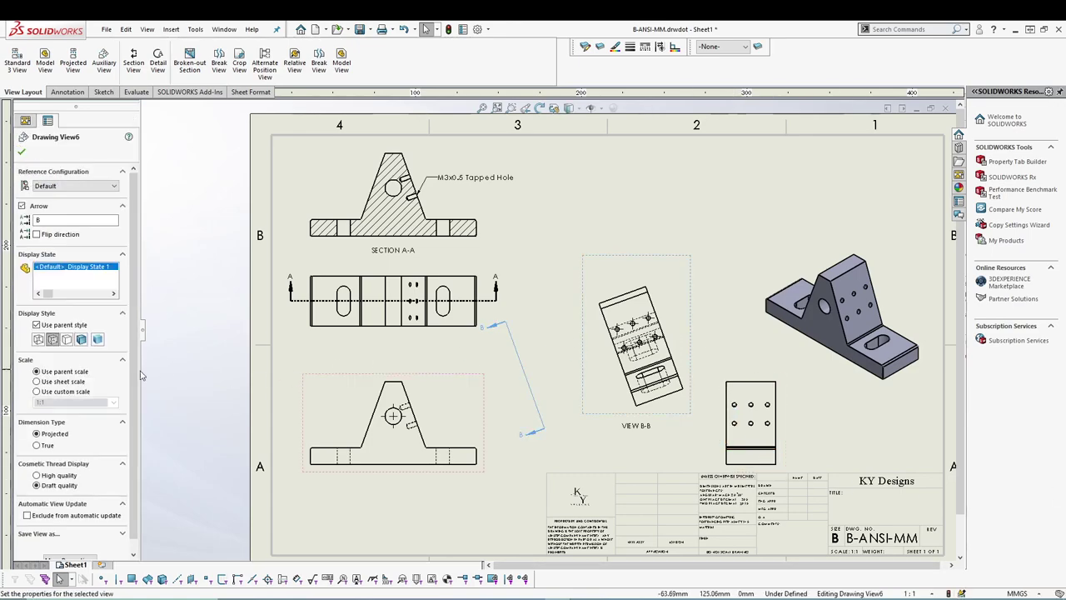
{"action": "left_click", "coordinate": [168, 362]}
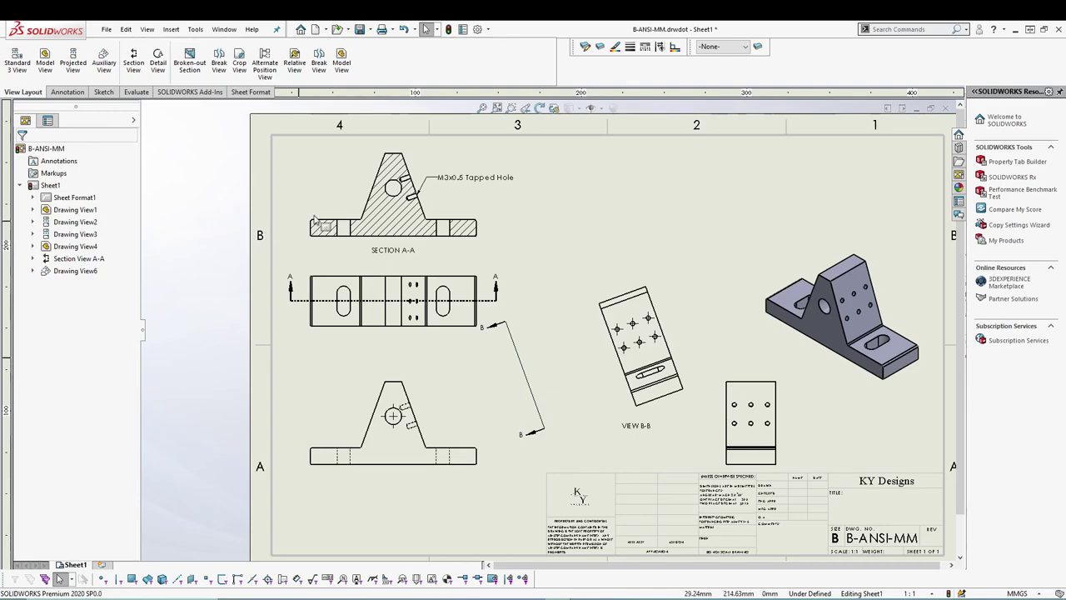
Delete the M3x0.5 Tapped Hole note from section view A-A.
{"action": "scroll", "coordinate": [370, 204], "scroll_direction": "down", "scroll_amount": 5}
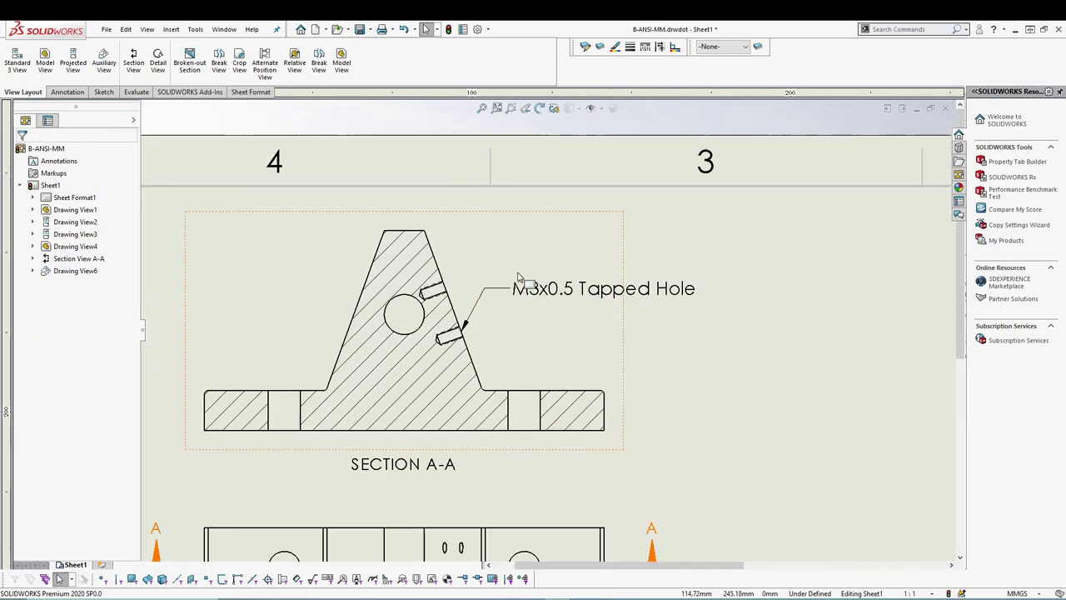
{"action": "left_click", "coordinate": [533, 289]}
{"action": "key", "text": "Delete"}
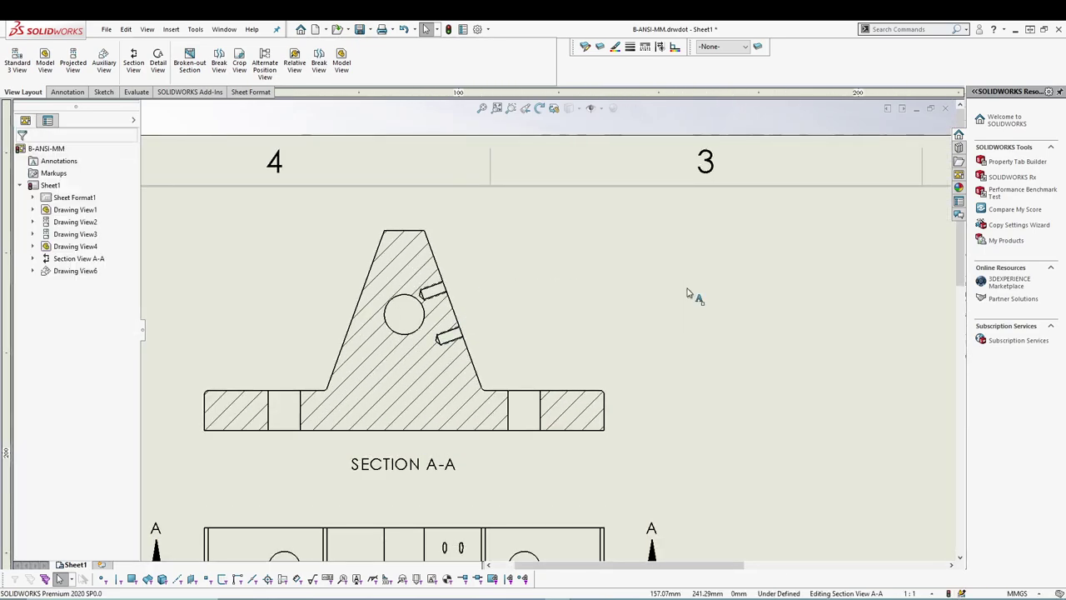
Add a center mark to the round hole in section view A-A using the document defaults.
{"action": "left_click", "coordinate": [408, 300]}
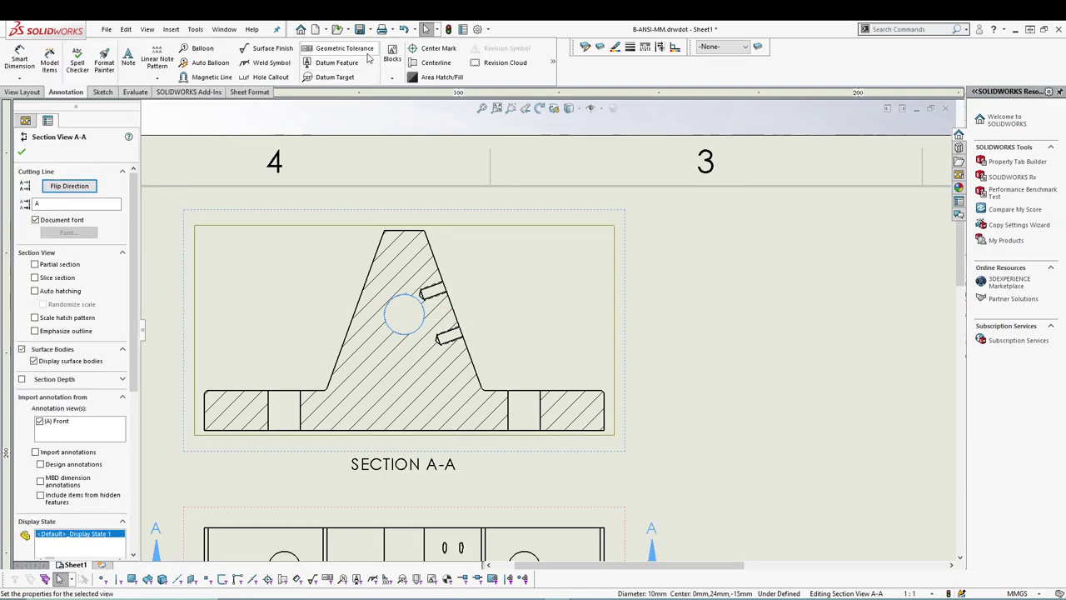
{"action": "left_click", "coordinate": [437, 48]}
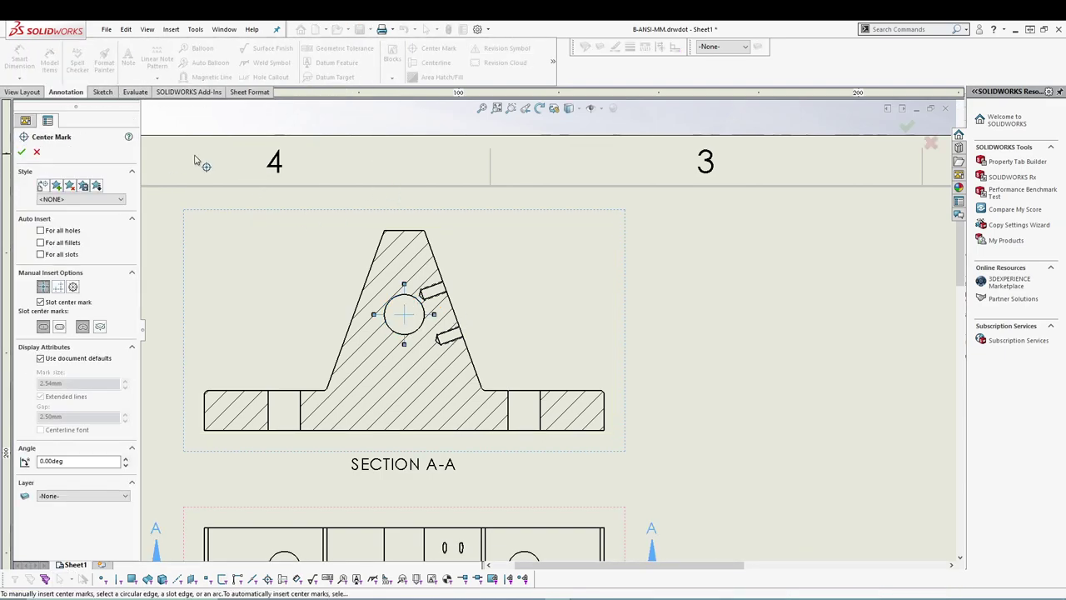
{"action": "left_click", "coordinate": [21, 152]}
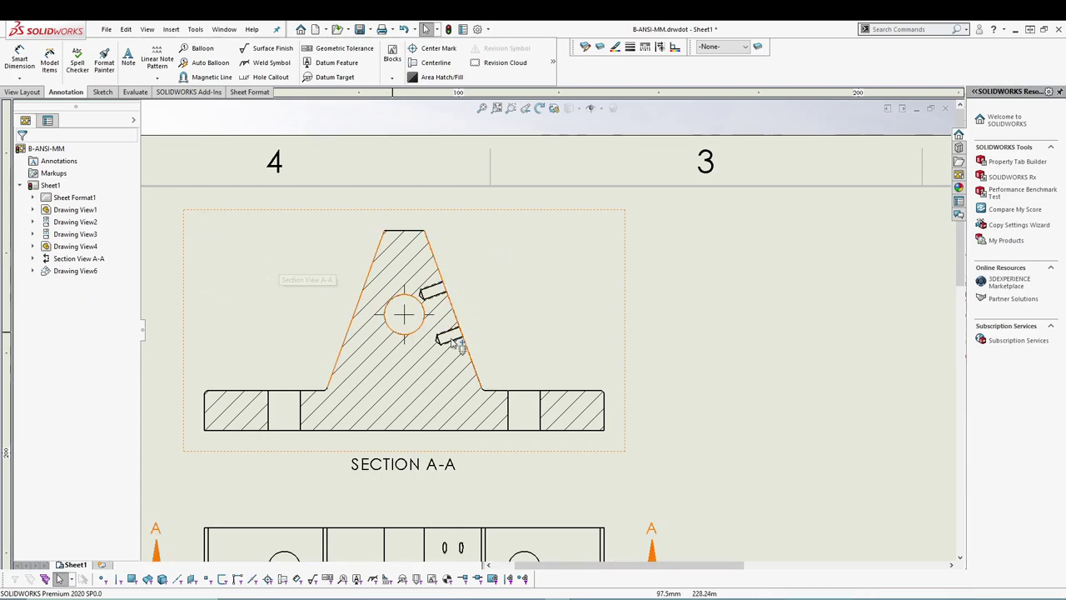
Create a detail view of section A-A from a circle of about 16 mm radius centred on the round hole, placing it beside the section.
{"action": "left_click", "coordinate": [34, 92]}
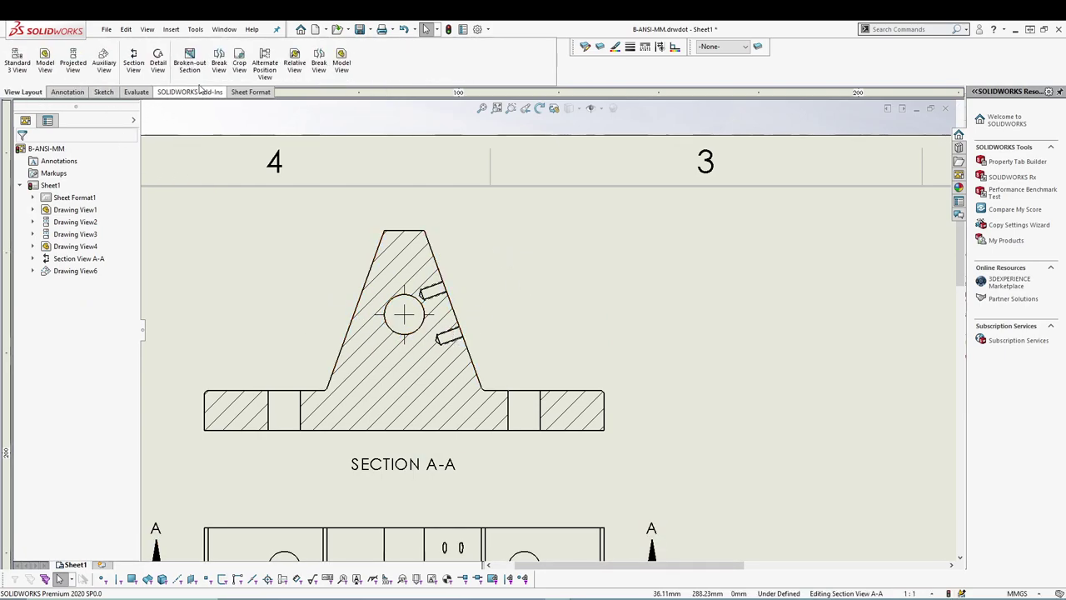
{"action": "left_click", "coordinate": [157, 63]}
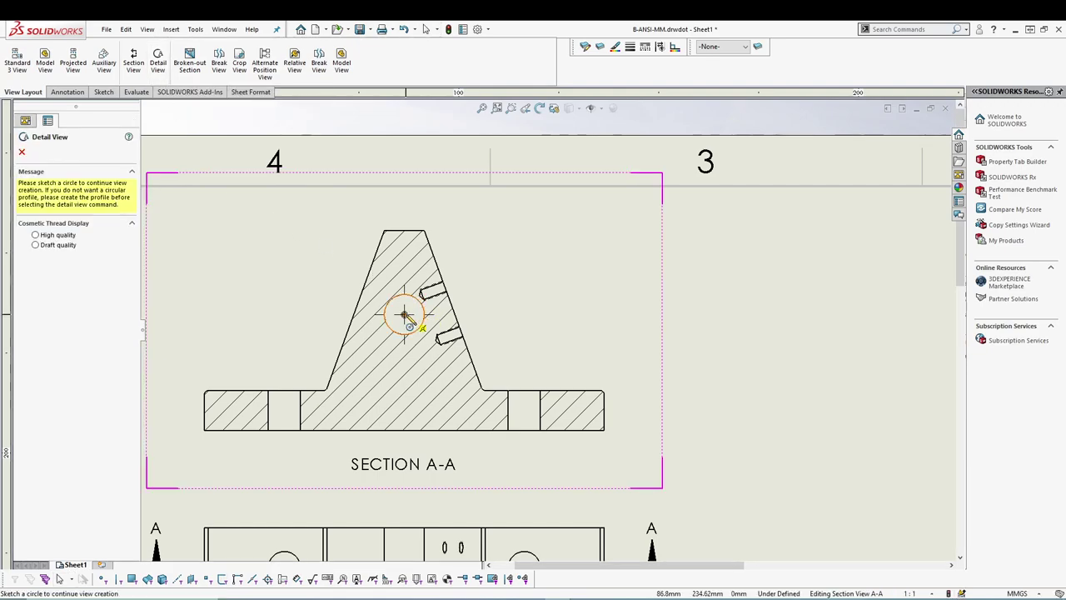
{"action": "left_click", "coordinate": [404, 314]}
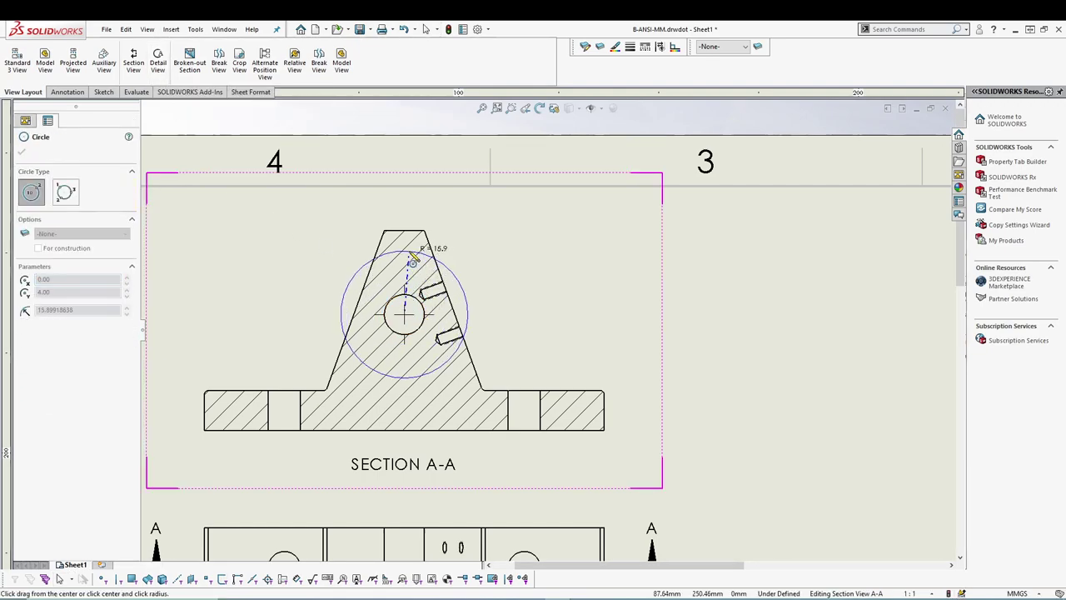
{"action": "left_click", "coordinate": [413, 261]}
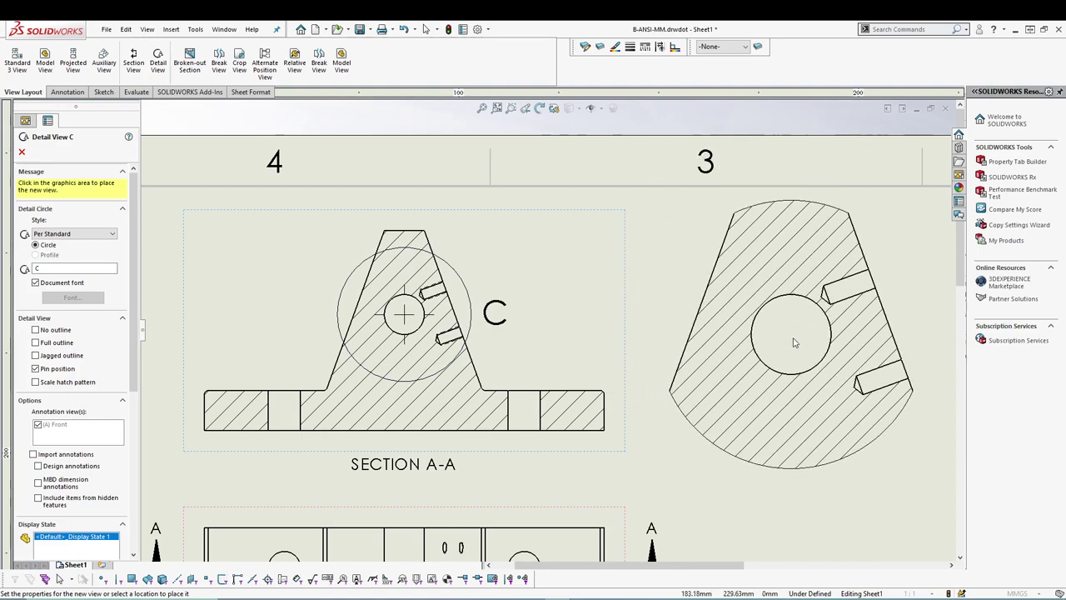
{"action": "left_click", "coordinate": [807, 351]}
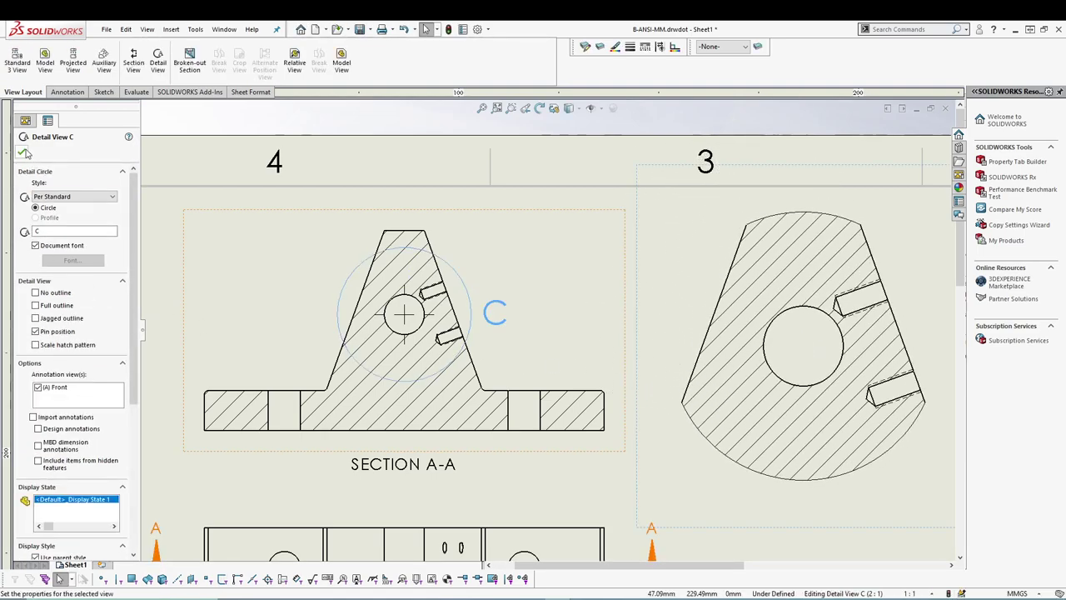
{"action": "left_click", "coordinate": [25, 154]}
{"action": "scroll", "coordinate": [542, 357], "scroll_direction": "up", "scroll_amount": 5}
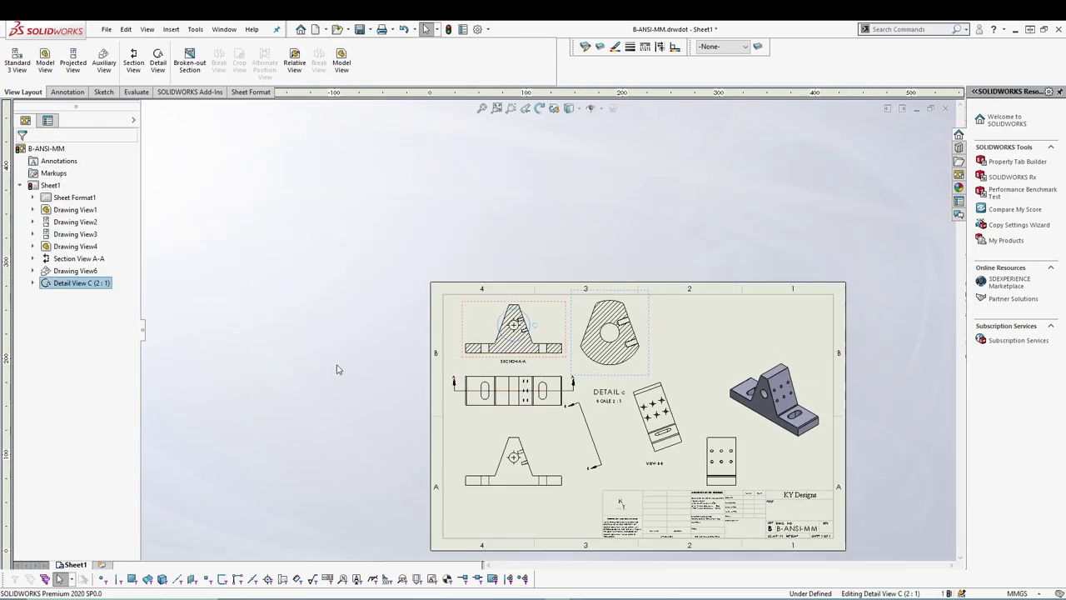
{"action": "left_click", "coordinate": [336, 369]}
{"action": "key", "text": "f"}
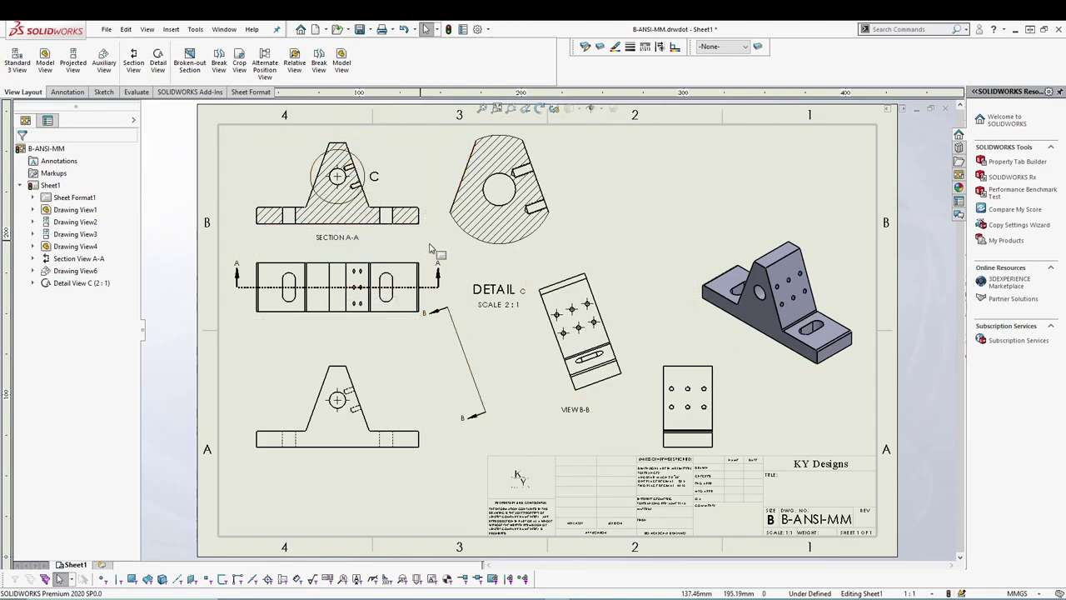
{"action": "left_click", "coordinate": [437, 271]}
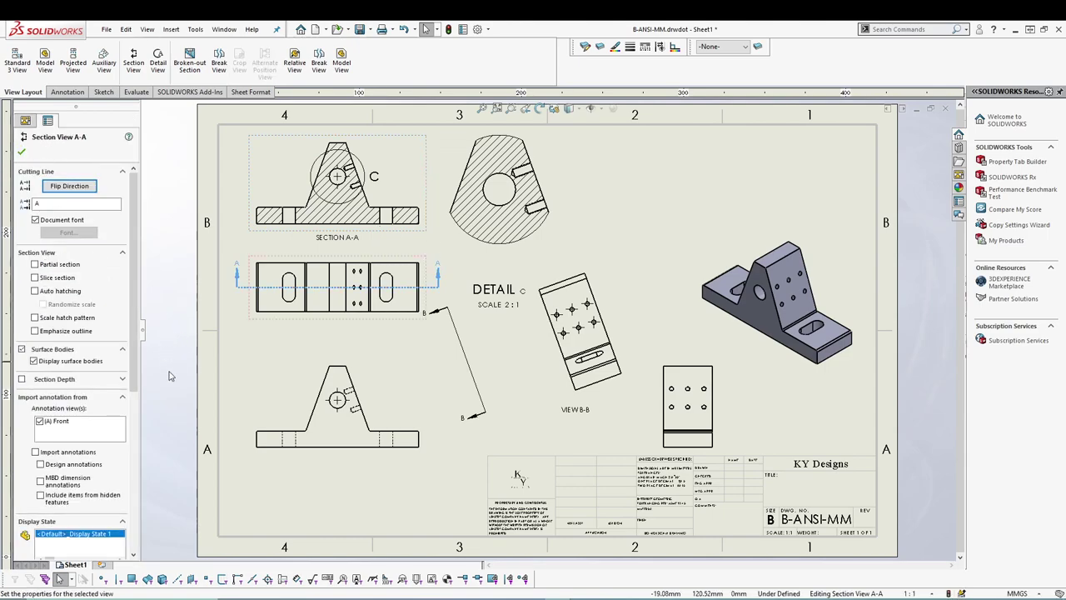
{"action": "left_click", "coordinate": [66, 92]}
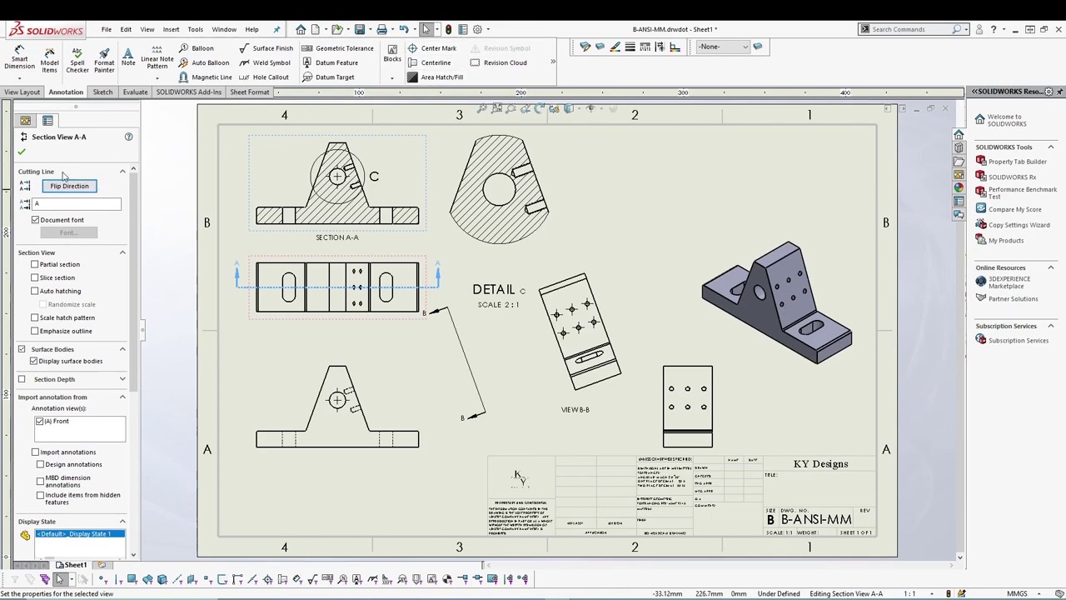
{"action": "left_click", "coordinate": [22, 153]}
{"action": "key", "text": "Escape"}
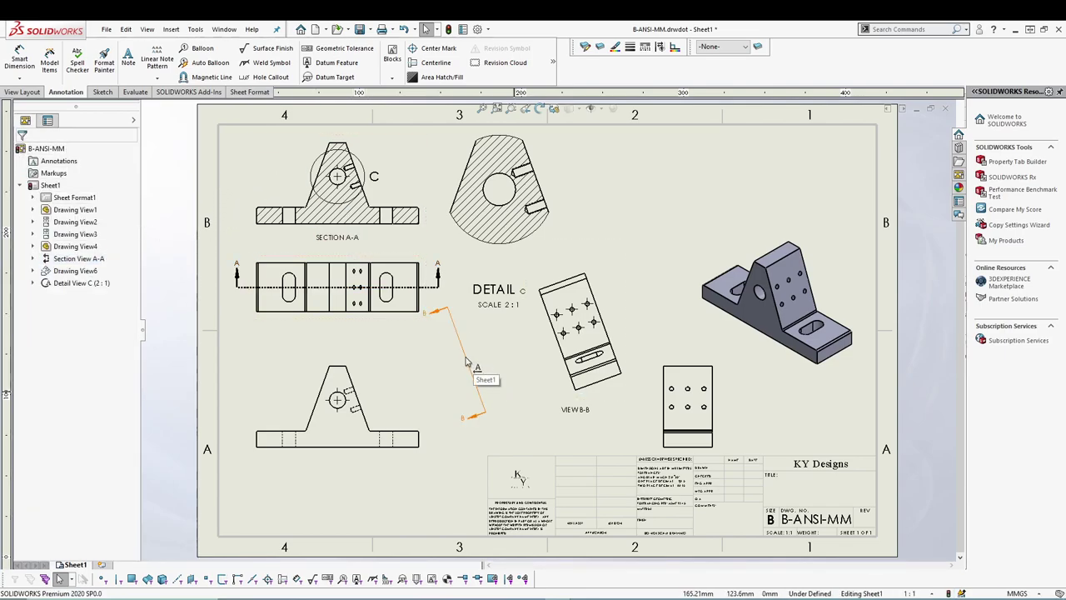
Move the B-B view arrow line closer to the front view's slanted edge and shorten it at both ends.
{"action": "left_click_drag", "start_coordinate": [475, 364], "coordinate": [445, 383]}
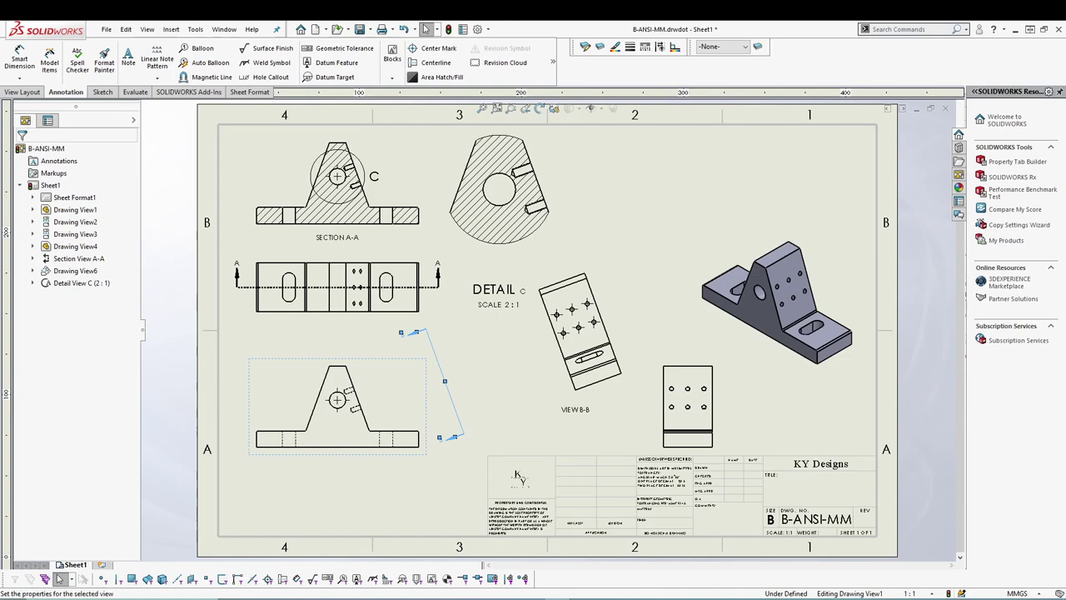
{"action": "left_click_drag", "start_coordinate": [418, 332], "coordinate": [424, 355]}
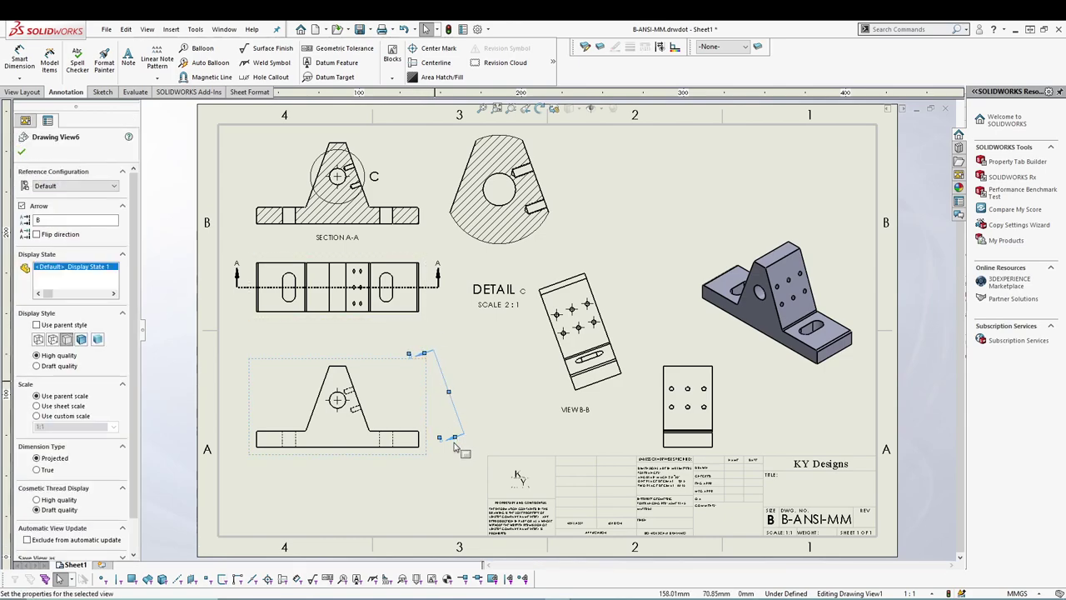
{"action": "left_click_drag", "start_coordinate": [455, 437], "coordinate": [444, 413]}
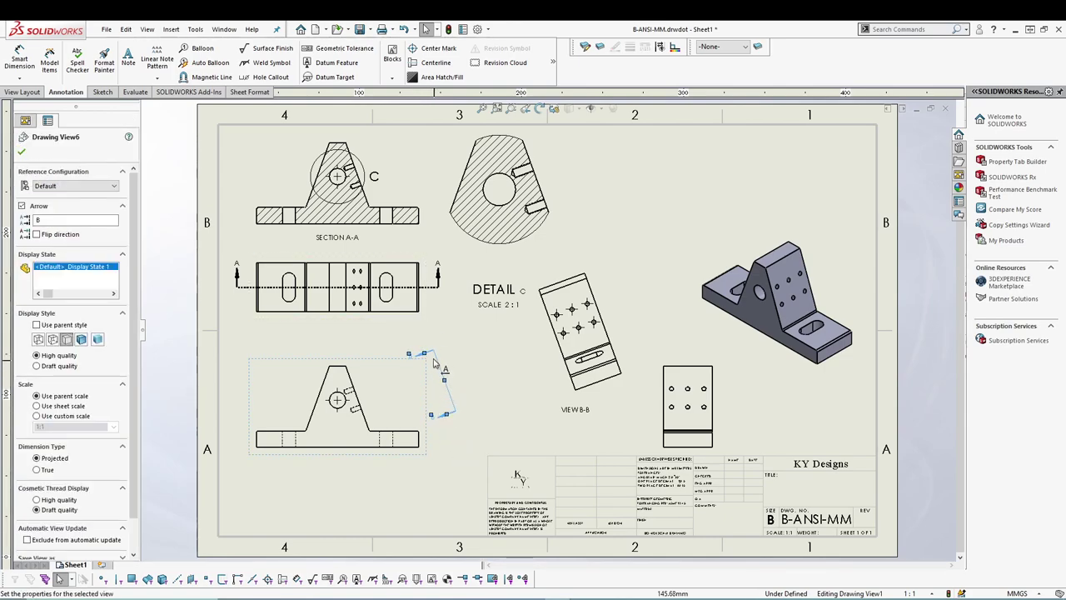
{"action": "left_click_drag", "start_coordinate": [424, 353], "coordinate": [421, 344]}
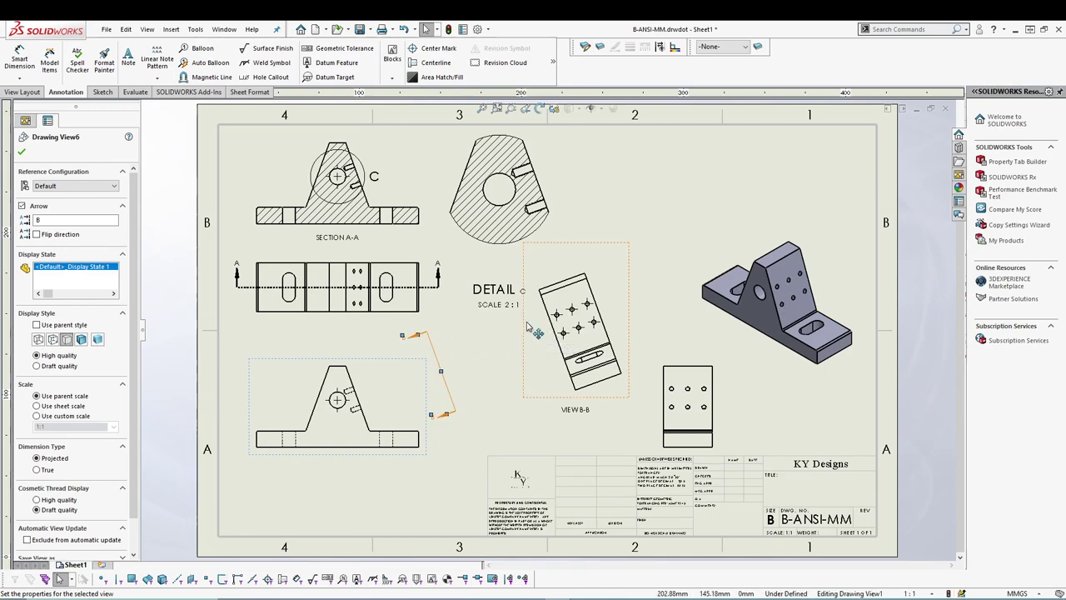
Move View B-B down along its projection direction so it sits close beside the B-B arrow line.
{"action": "left_click_drag", "start_coordinate": [509, 332], "coordinate": [502, 334]}
{"action": "left_click_drag", "start_coordinate": [498, 341], "coordinate": [440, 378]}
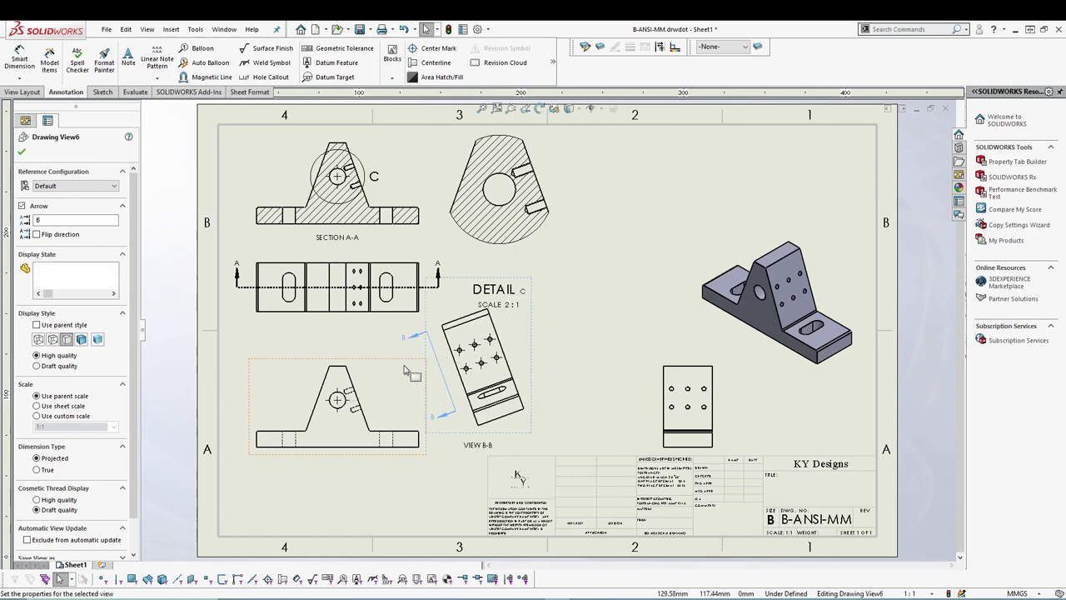
{"action": "left_click", "coordinate": [250, 318]}
{"action": "left_click", "coordinate": [581, 339]}
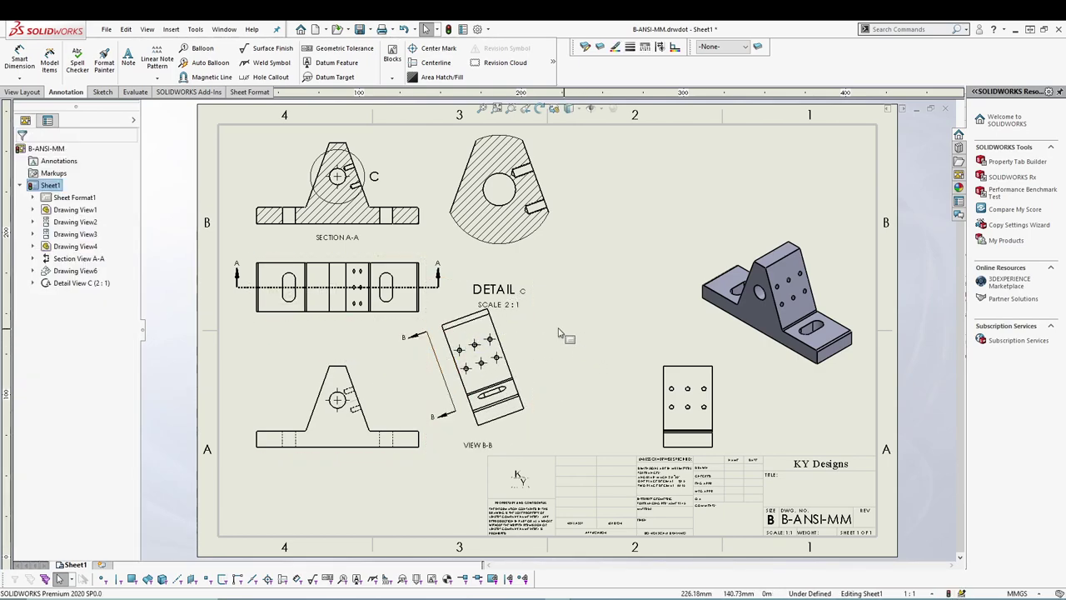
Sketch a closed spline around the six tapped holes in View B-B as the crop boundary.
{"action": "scroll", "coordinate": [487, 391], "scroll_direction": "down", "scroll_amount": 3}
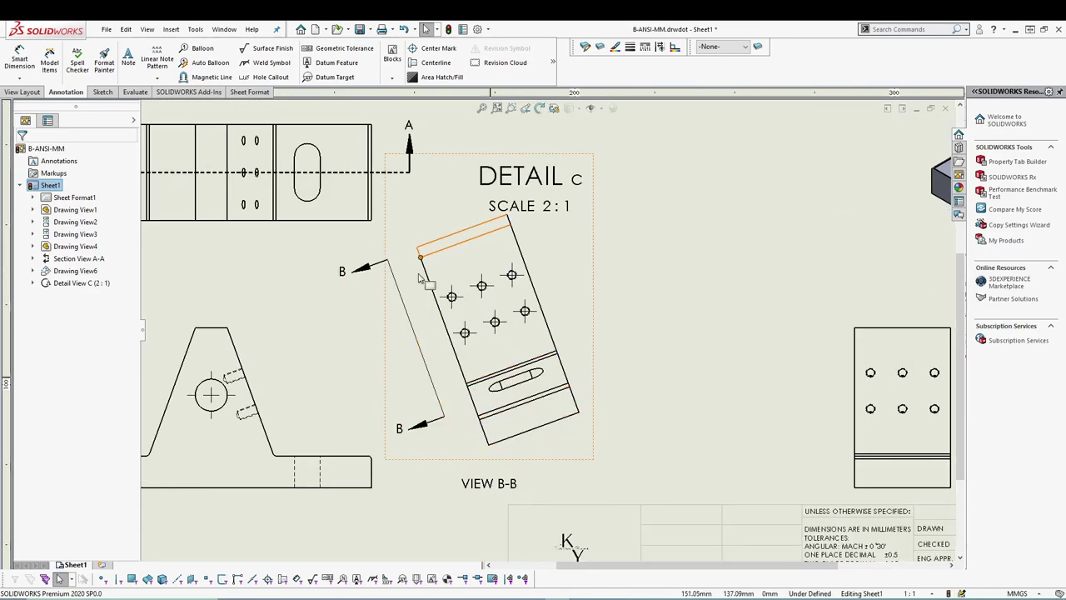
{"action": "left_click", "coordinate": [542, 268]}
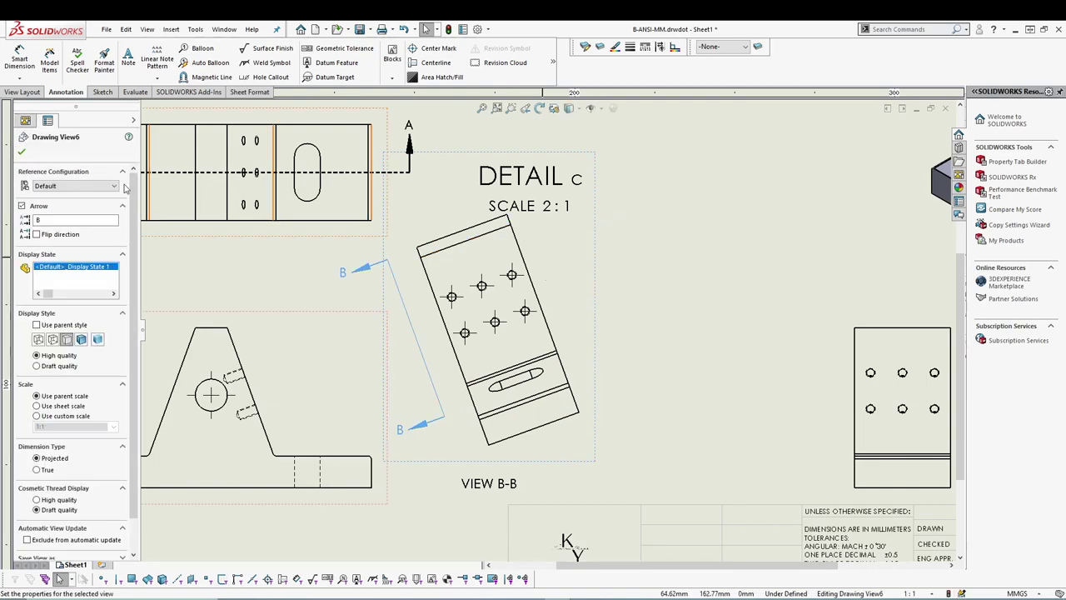
{"action": "left_click", "coordinate": [23, 91]}
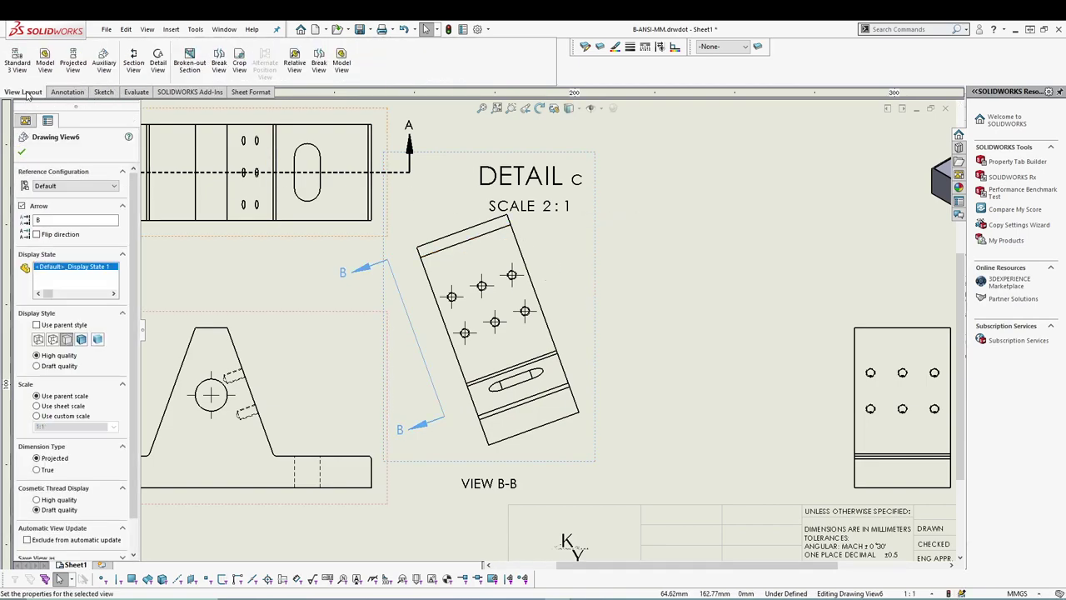
{"action": "left_click", "coordinate": [239, 60]}
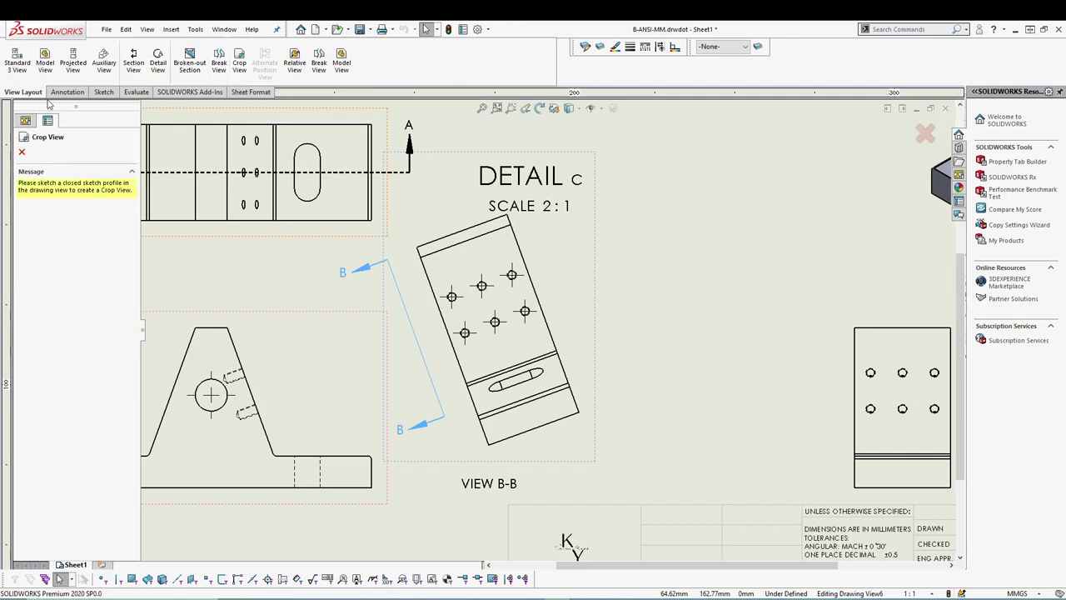
{"action": "left_click", "coordinate": [103, 92]}
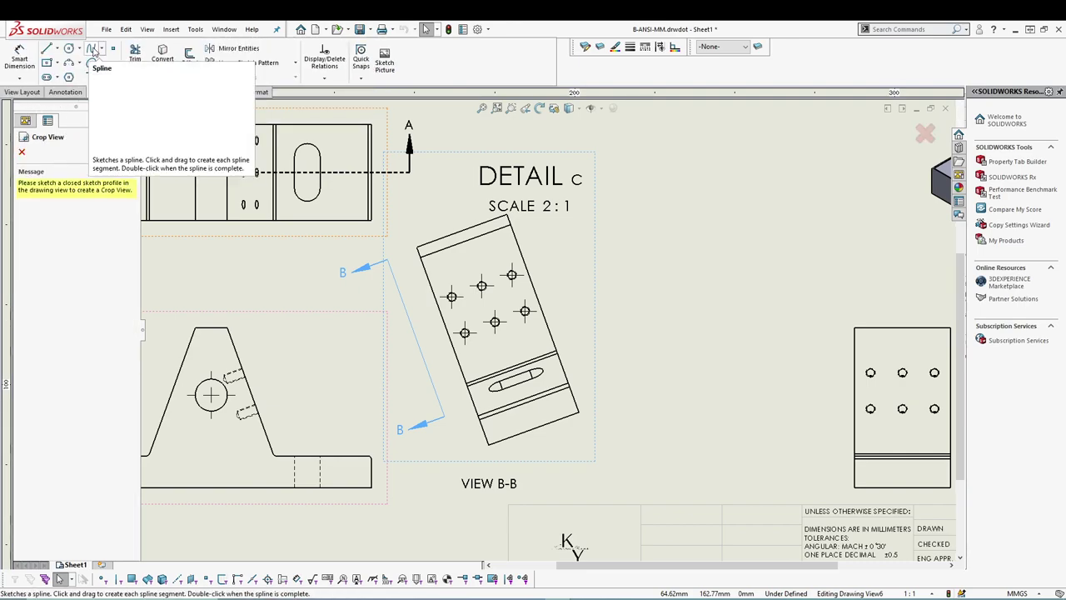
{"action": "left_click", "coordinate": [92, 48]}
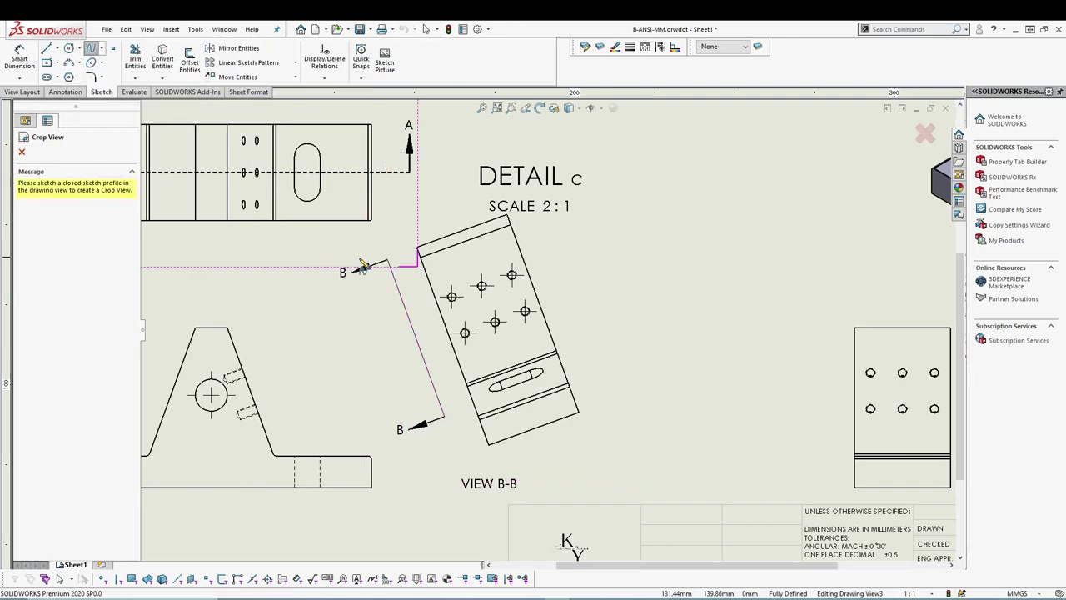
{"action": "left_click", "coordinate": [414, 277]}
{"action": "left_click", "coordinate": [565, 287]}
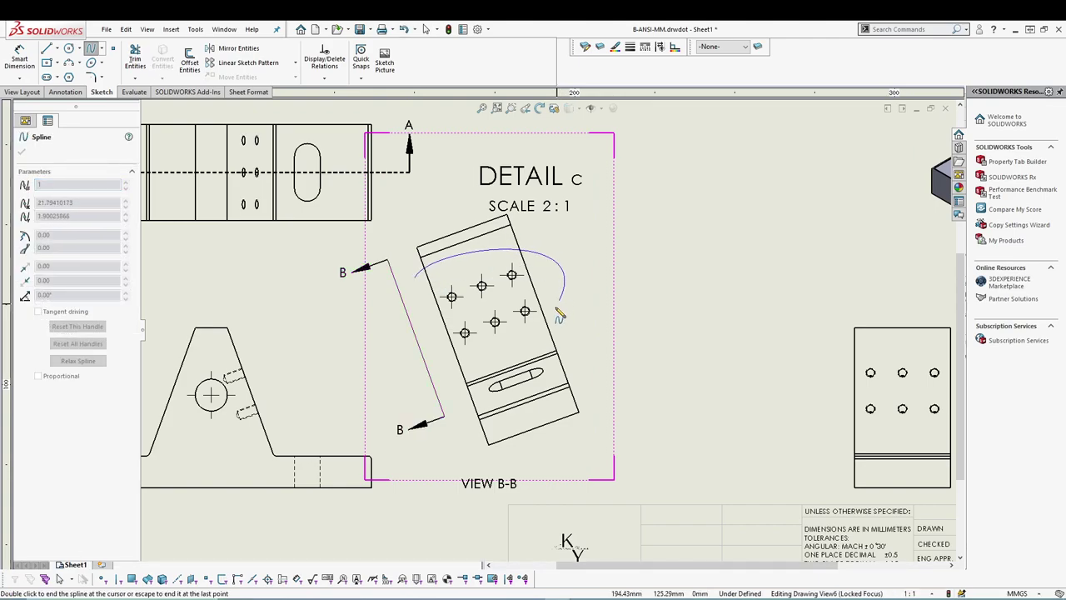
{"action": "left_click", "coordinate": [505, 341]}
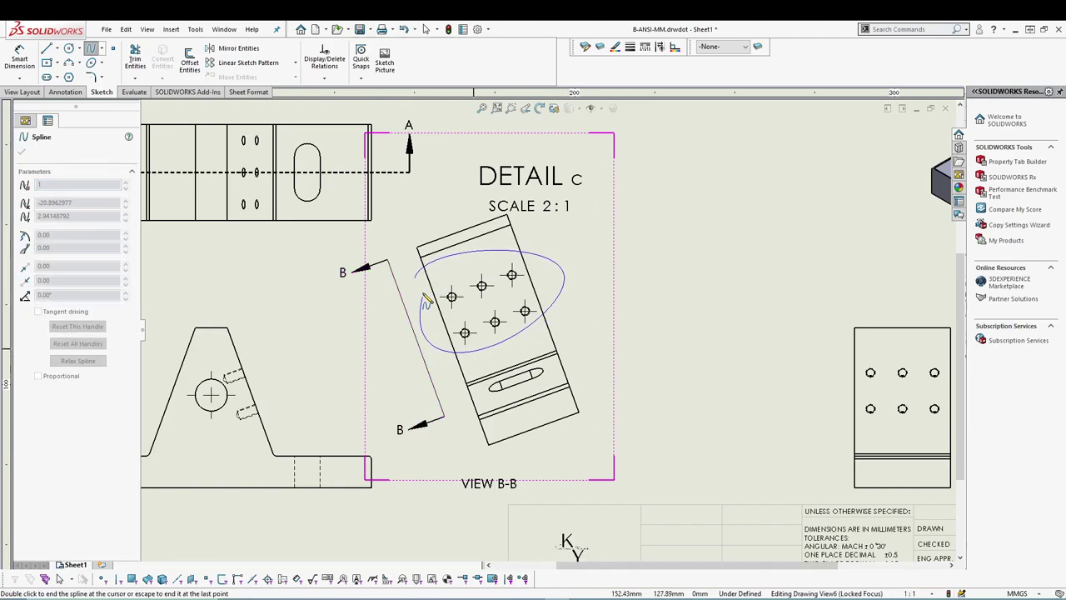
{"action": "left_click", "coordinate": [431, 344]}
{"action": "left_click", "coordinate": [415, 278]}
{"action": "key", "text": "Escape"}
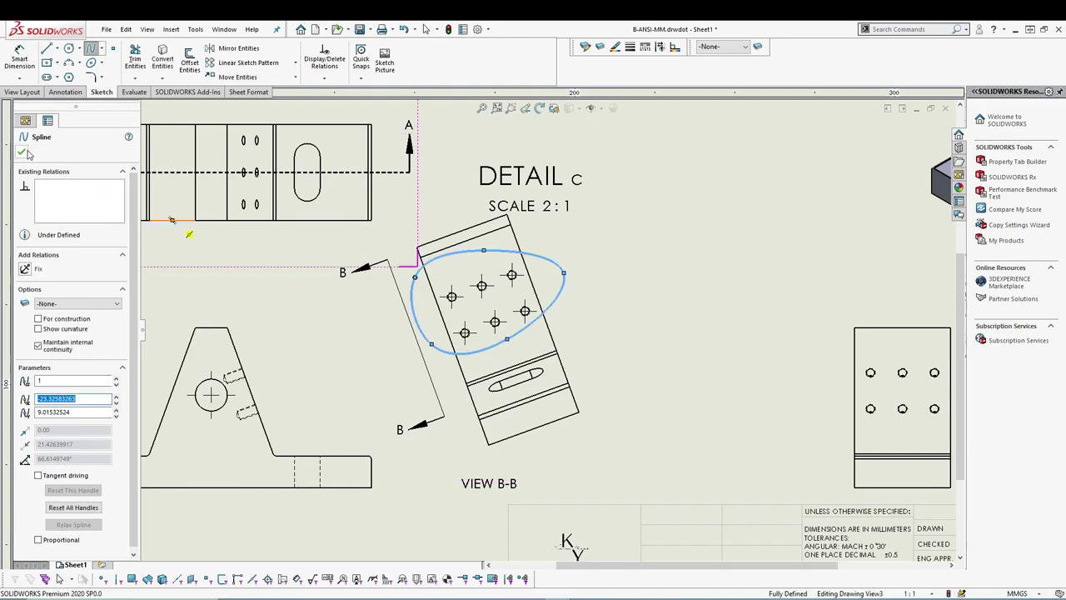
{"action": "key", "text": "Escape"}
Crop View B-B to the closed spline and move the cropped view slightly away from the B-B arrow line.
{"action": "left_click", "coordinate": [32, 94]}
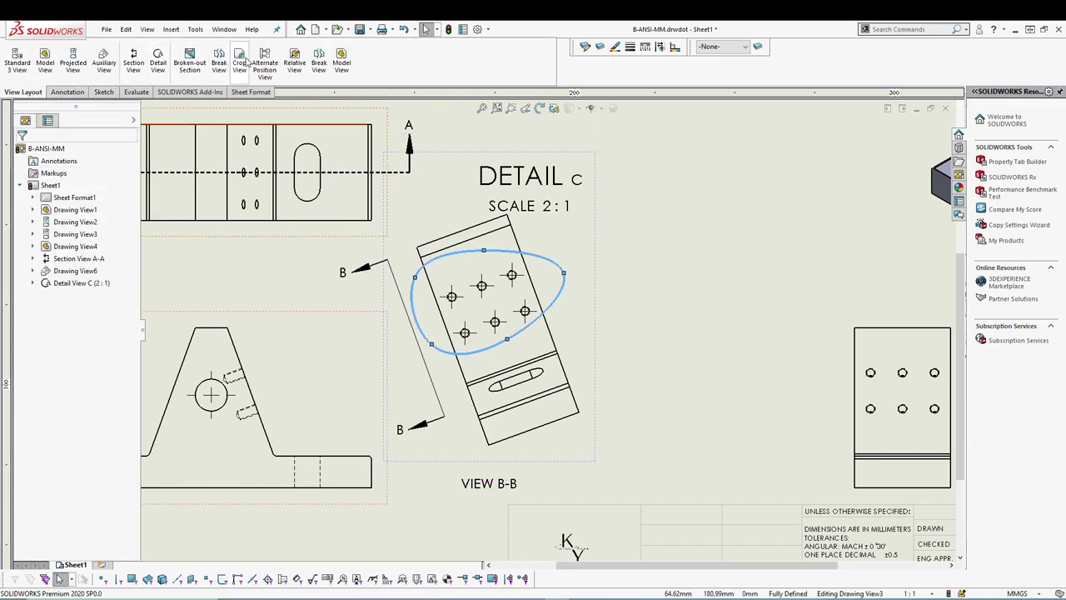
{"action": "left_click", "coordinate": [242, 62]}
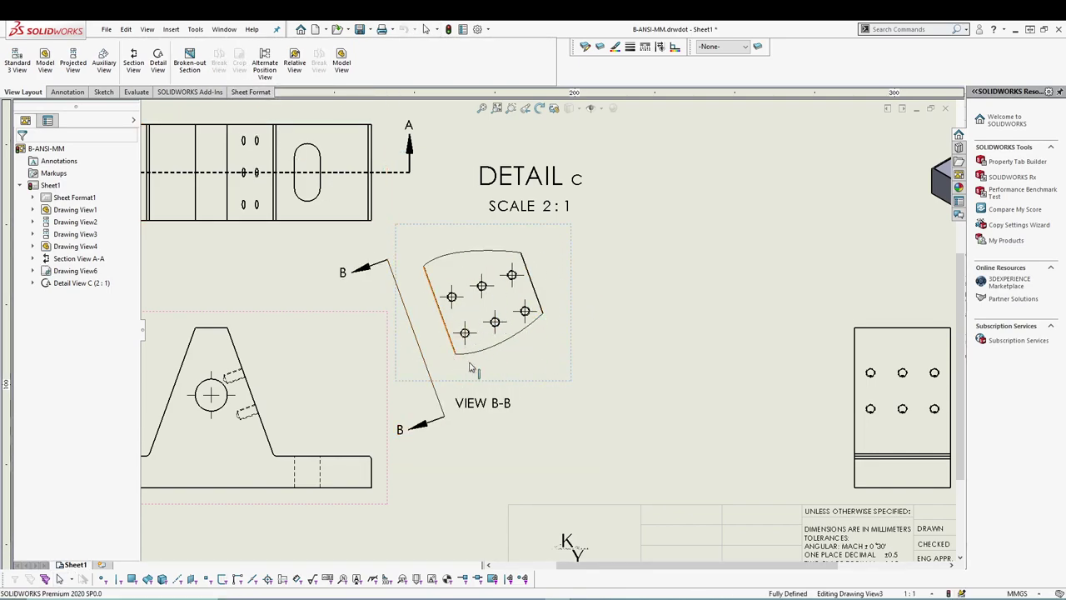
{"action": "mouse_move", "coordinate": [529, 379]}
{"action": "left_mouse_down"}
{"action": "mouse_move", "coordinate": [585, 302]}
{"action": "mouse_move", "coordinate": [616, 309]}
{"action": "left_mouse_up"}
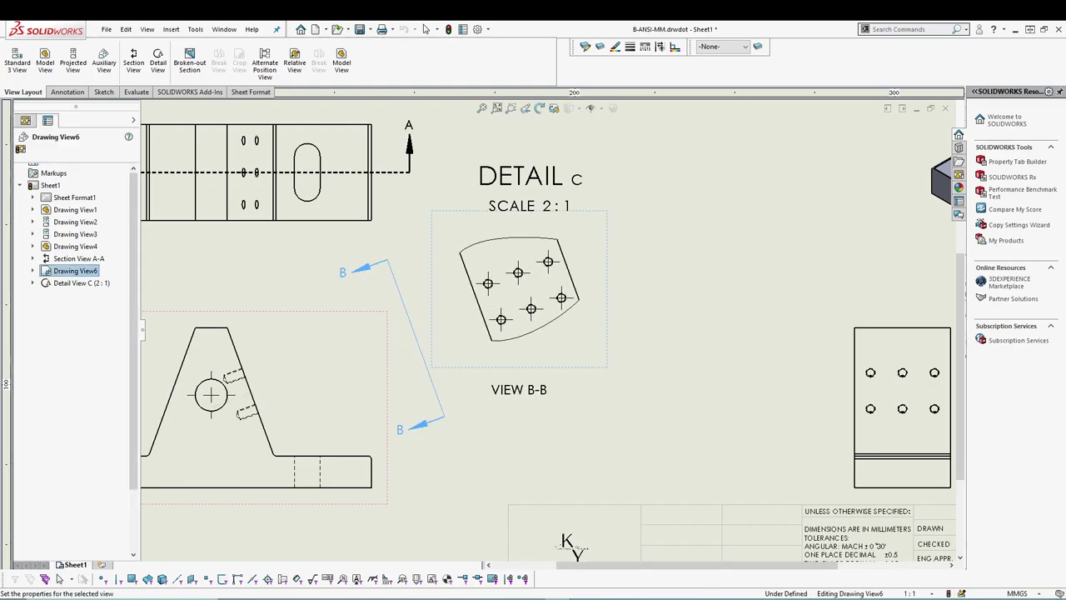
{"action": "left_click", "coordinate": [697, 380]}
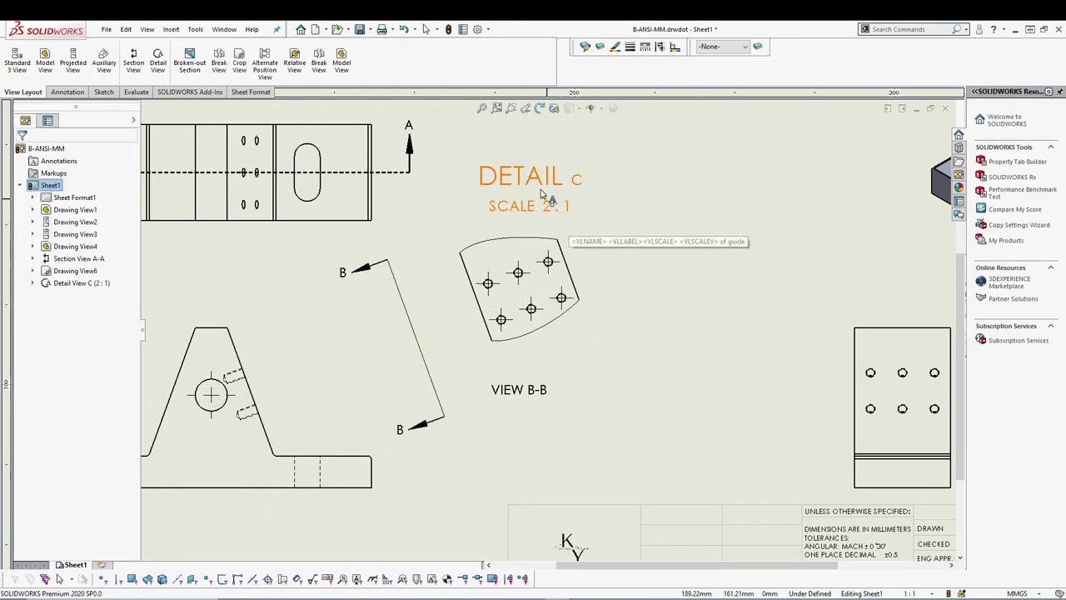
Move the Detail C label up so it sits closer beneath the detail view.
{"action": "scroll", "coordinate": [538, 340], "scroll_direction": "up", "scroll_amount": 3}
{"action": "left_click_drag", "start_coordinate": [538, 257], "coordinate": [547, 240]}
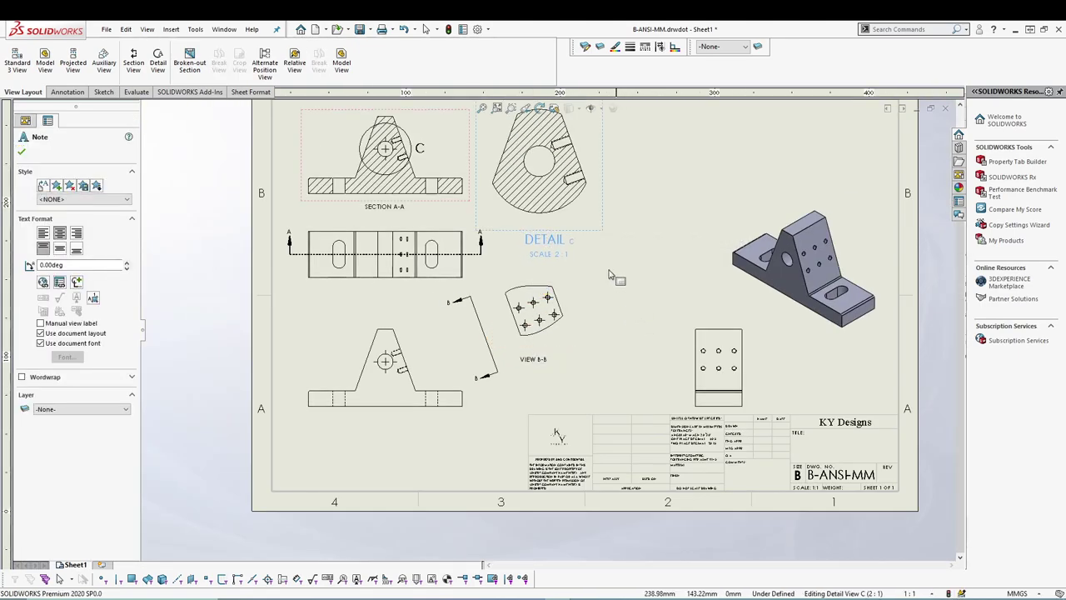
{"action": "left_click", "coordinate": [646, 269]}
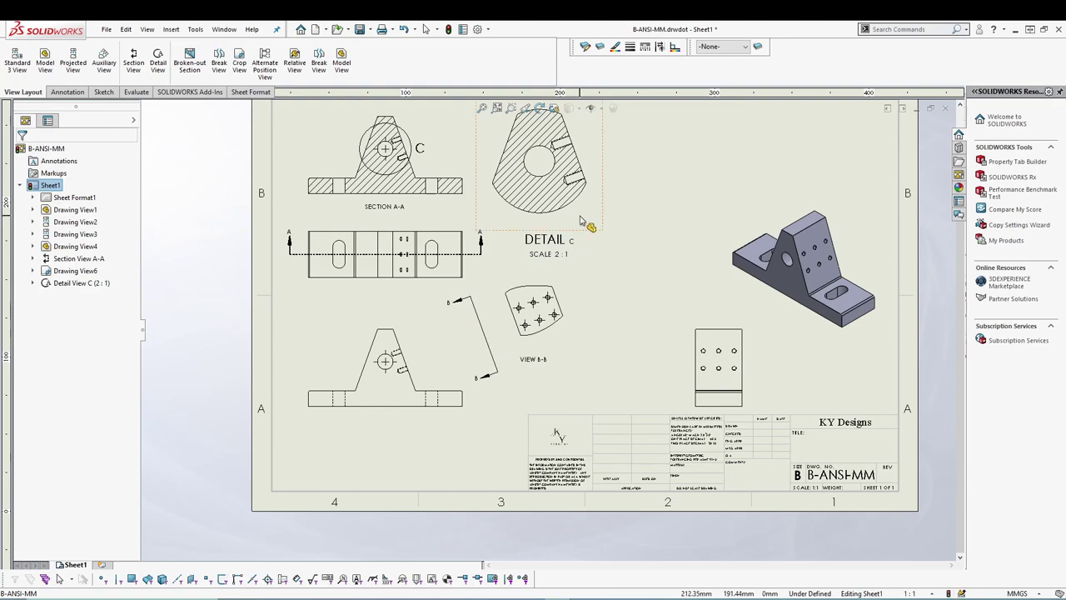
Set Detail View C to a custom scale of 3:2.
{"action": "scroll", "coordinate": [533, 215], "scroll_direction": "up", "scroll_amount": 2}
{"action": "left_click_drag", "start_coordinate": [587, 204], "coordinate": [600, 207]}
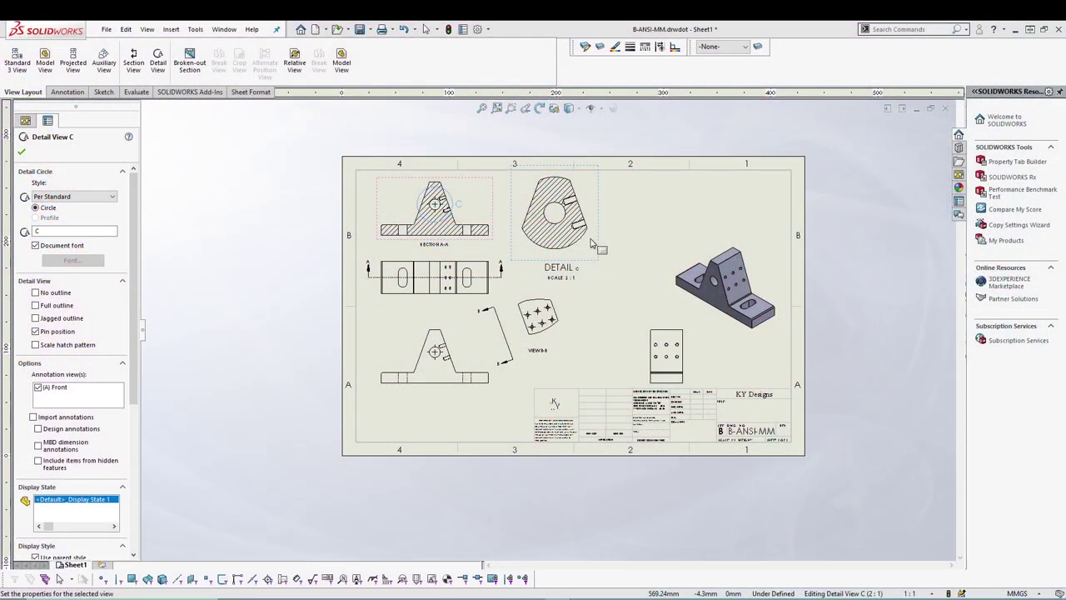
{"action": "left_click", "coordinate": [557, 267]}
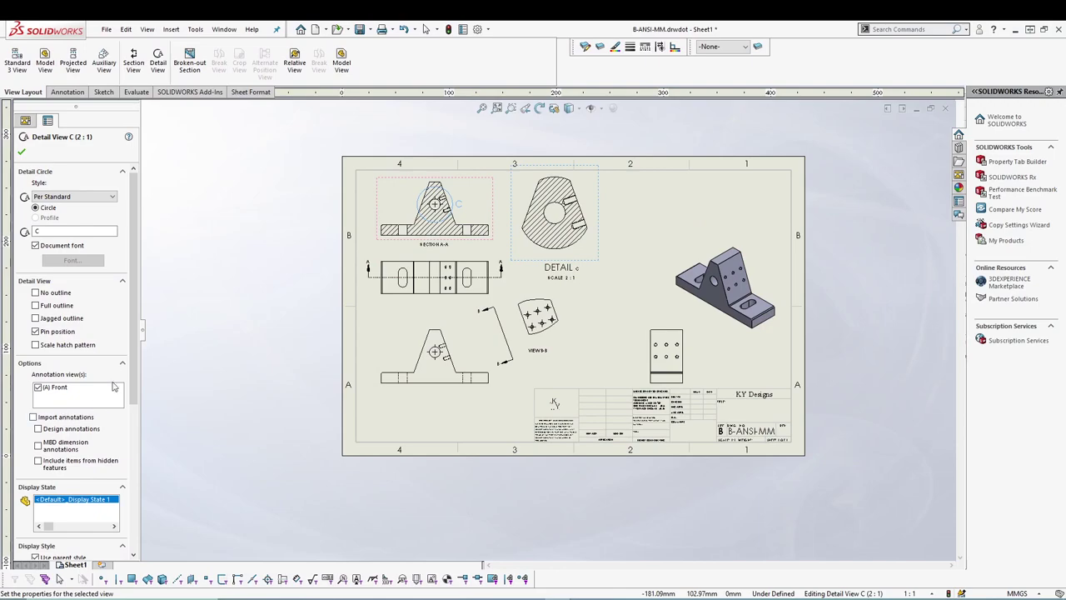
{"action": "scroll", "coordinate": [100, 392], "scroll_direction": "down", "scroll_amount": 5}
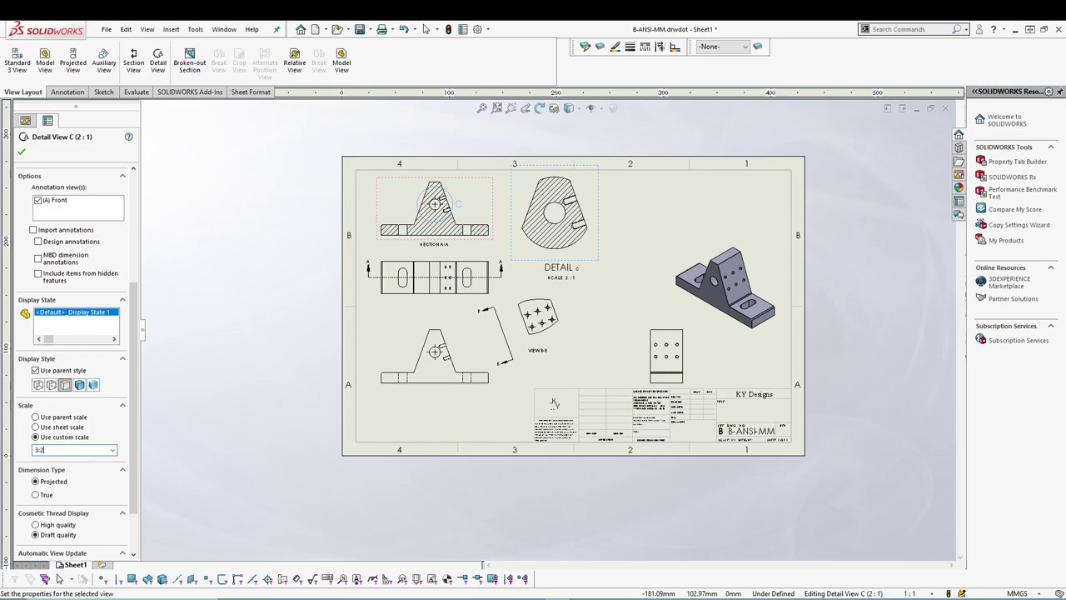
{"action": "left_click", "coordinate": [22, 152]}
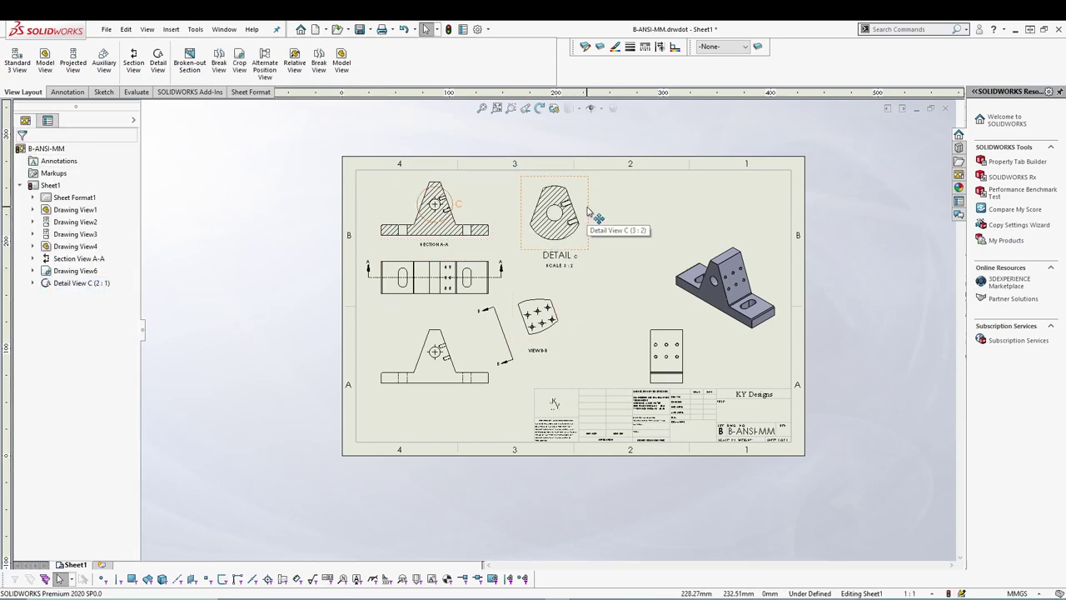
Move Detail View C slightly up so it sits closer to the sheet's upper border.
{"action": "left_click_drag", "start_coordinate": [587, 218], "coordinate": [586, 202]}
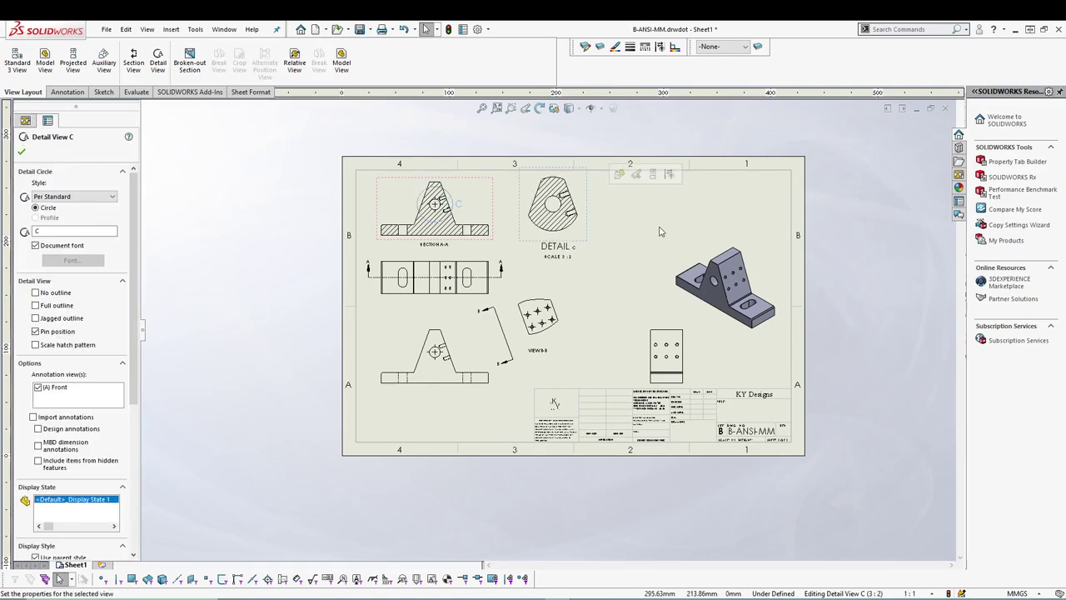
{"action": "left_click", "coordinate": [616, 209]}
{"action": "scroll", "coordinate": [571, 275], "scroll_direction": "down", "scroll_amount": 2}
{"action": "scroll", "coordinate": [250, 524], "scroll_direction": "up", "scroll_amount": 1}
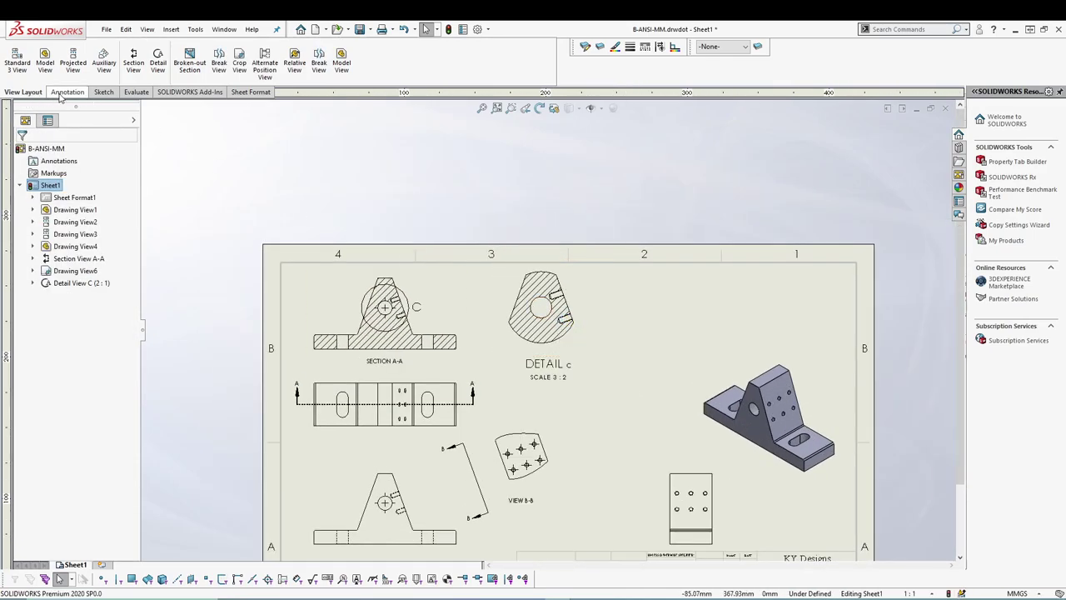
Add a center mark to the hole in Detail View C and shift the view slightly right and down.
{"action": "left_click", "coordinate": [67, 91]}
{"action": "left_click", "coordinate": [434, 49]}
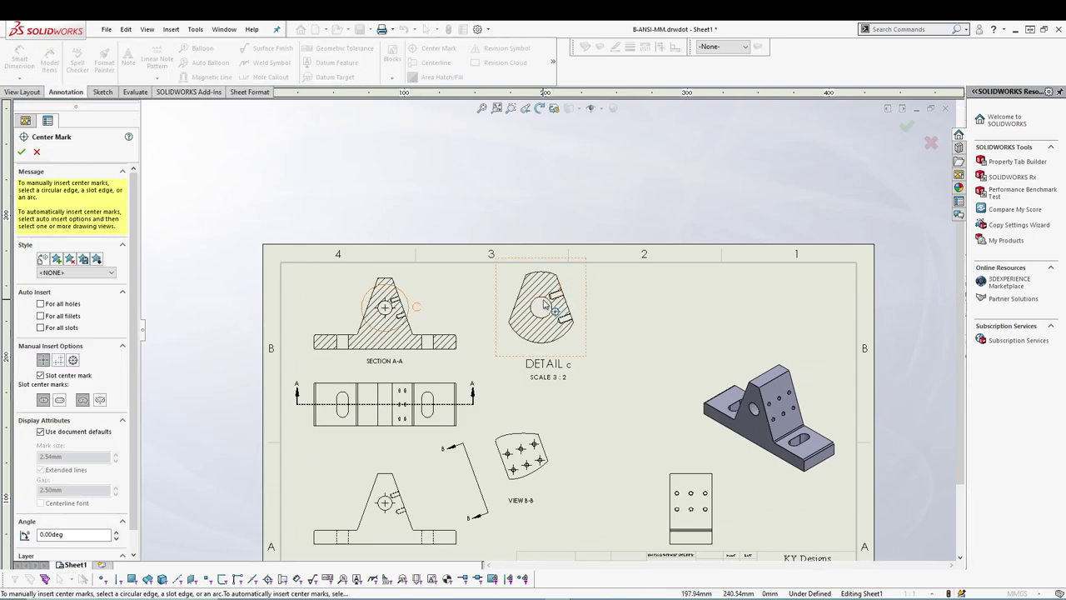
{"action": "left_click", "coordinate": [543, 302]}
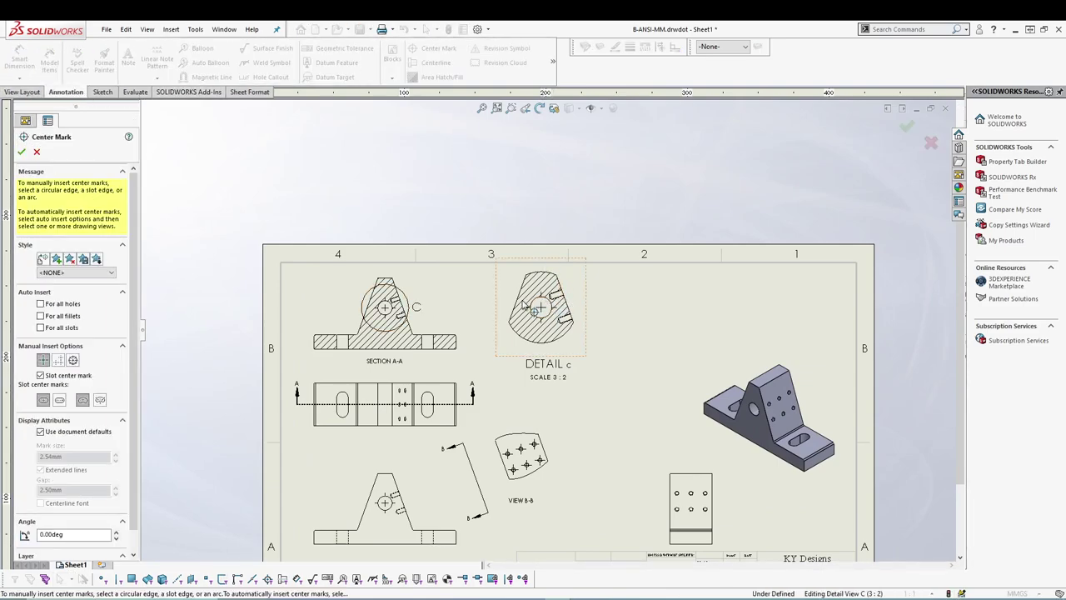
{"action": "left_click", "coordinate": [21, 152]}
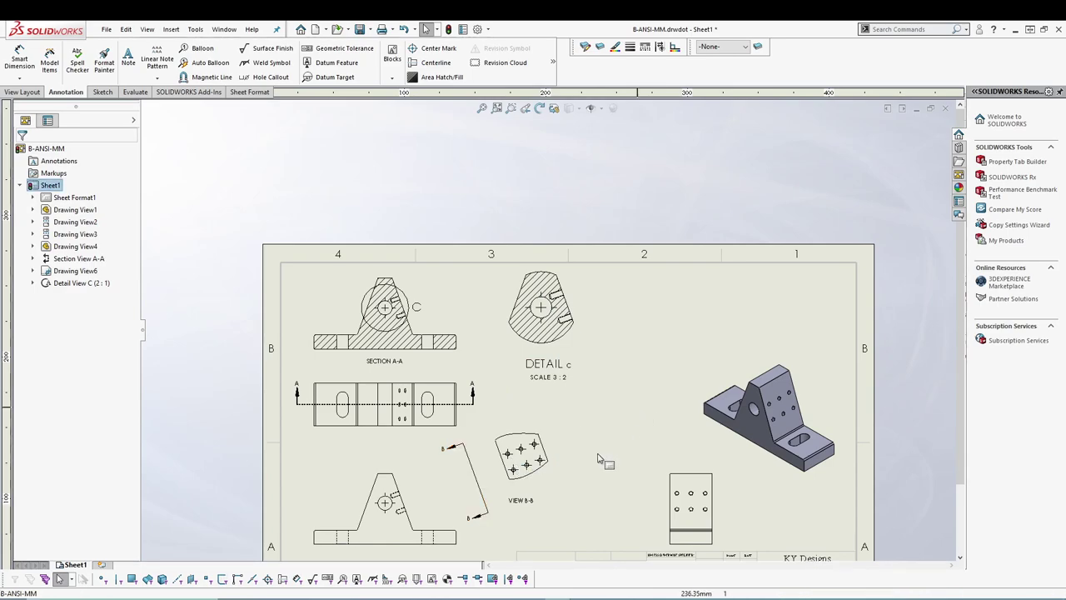
{"action": "mouse_move", "coordinate": [584, 348]}
{"action": "left_mouse_down"}
{"action": "mouse_move", "coordinate": [588, 362]}
{"action": "mouse_move", "coordinate": [591, 350]}
{"action": "left_mouse_up"}
{"action": "left_click", "coordinate": [633, 393]}
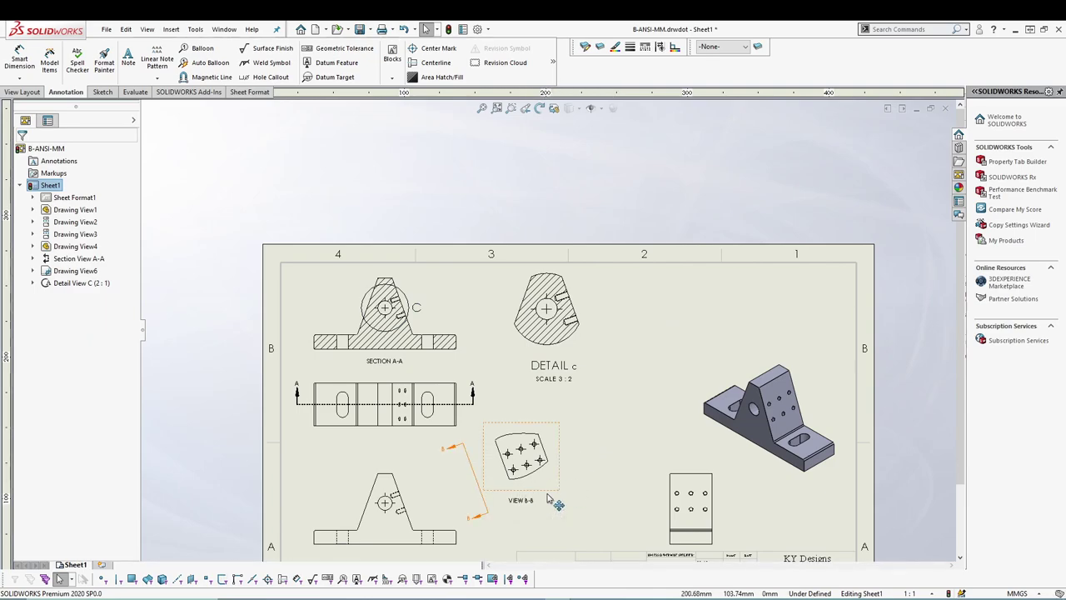
Set the drawing's current layer to Dim.
{"action": "scroll", "coordinate": [547, 498], "scroll_direction": "down", "scroll_amount": 2}
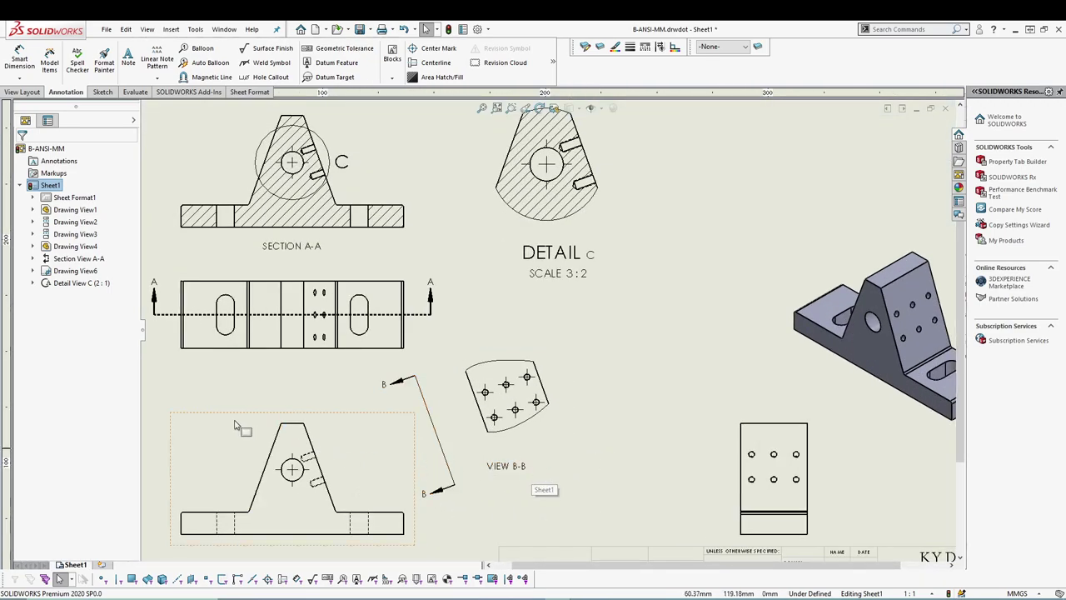
{"action": "key", "text": "f"}
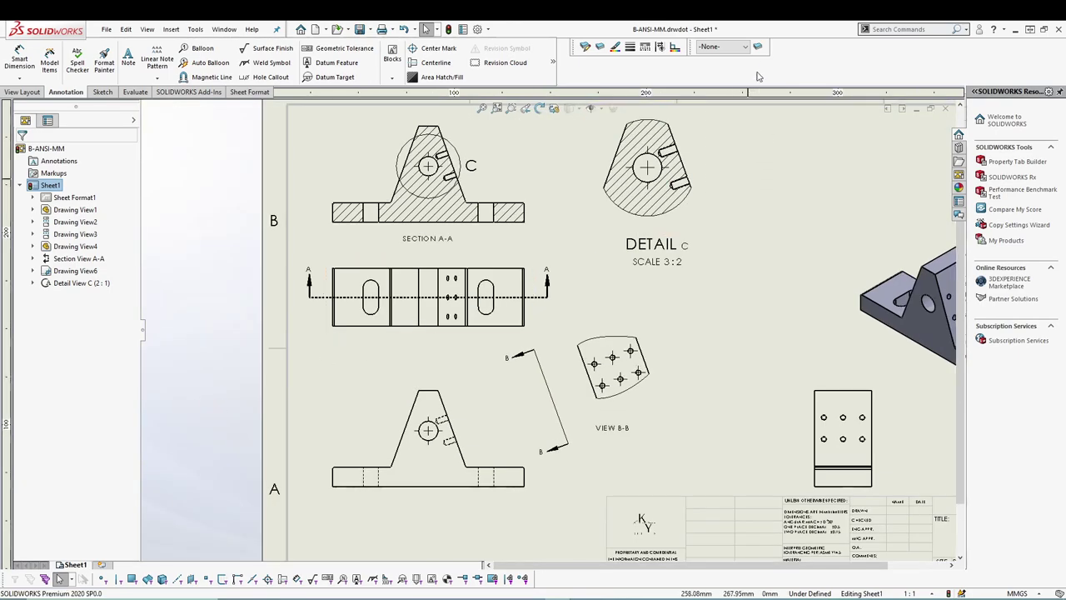
{"action": "left_click", "coordinate": [735, 86]}
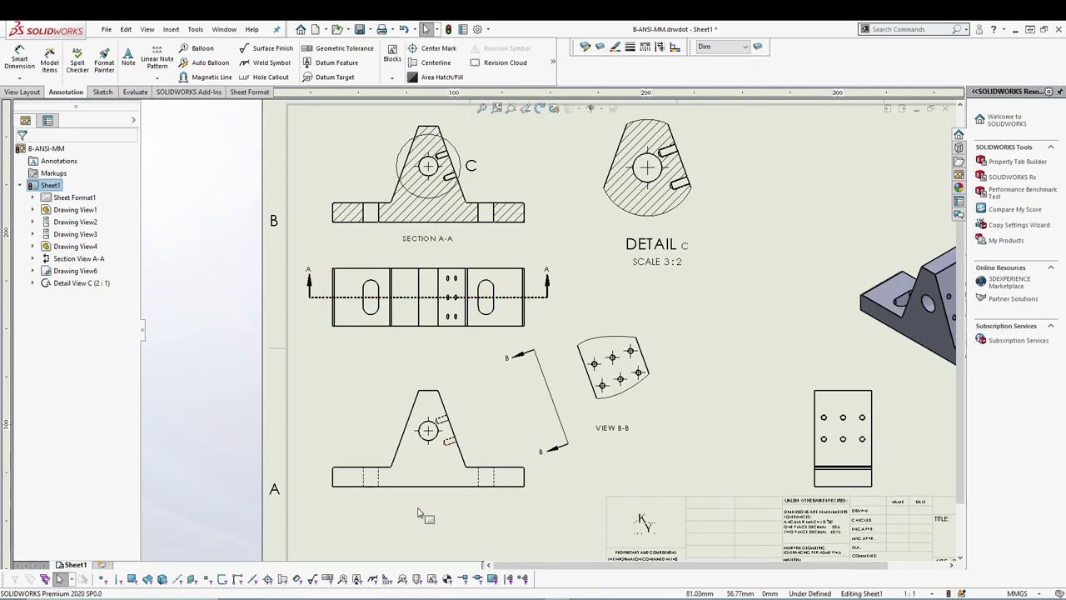
Add centerlines between the hidden edges of both slots in the base of the front view.
{"action": "scroll", "coordinate": [433, 476], "scroll_direction": "down", "scroll_amount": 5}
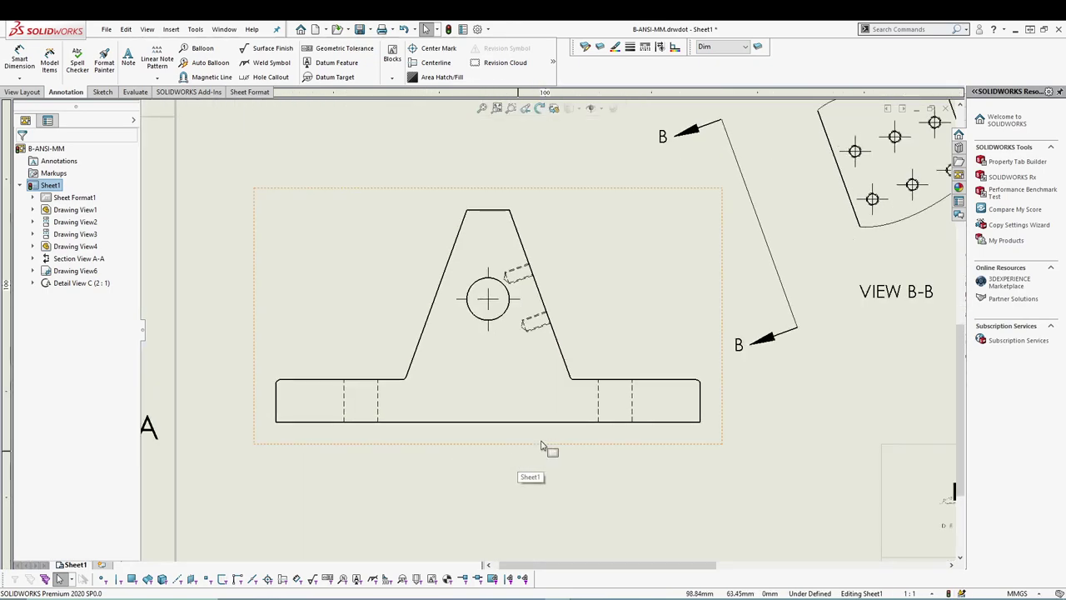
{"action": "scroll", "coordinate": [545, 450], "scroll_direction": "down", "scroll_amount": 1}
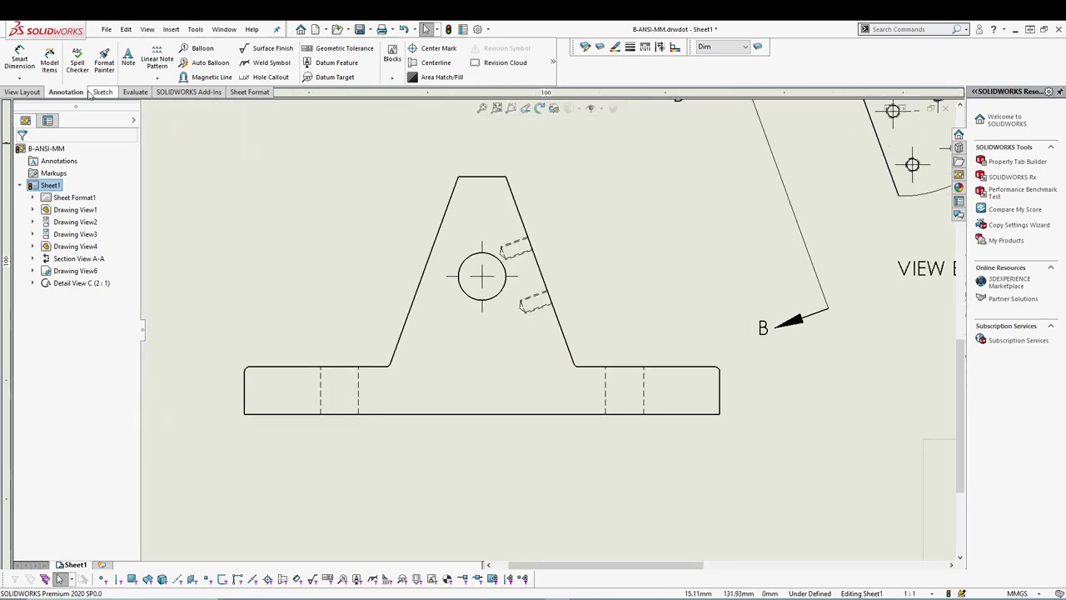
{"action": "left_click", "coordinate": [431, 62]}
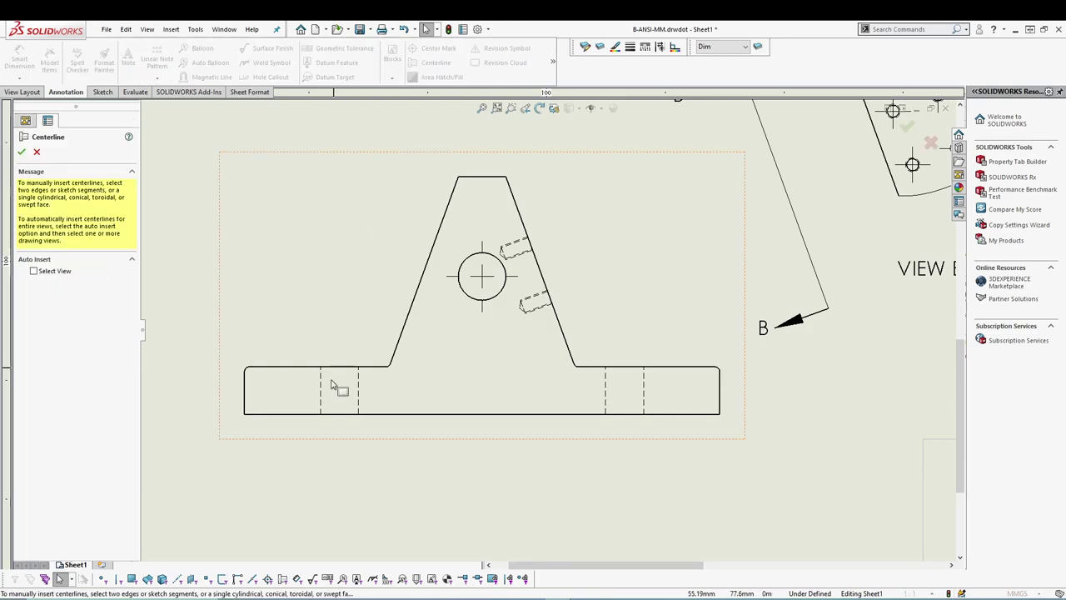
{"action": "left_click", "coordinate": [322, 399]}
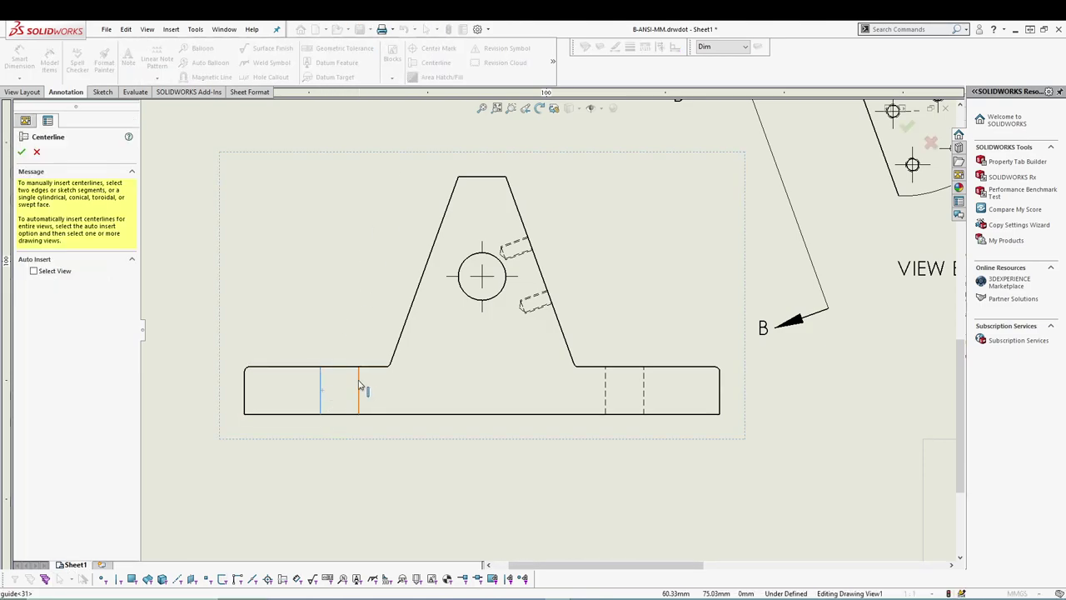
{"action": "left_click", "coordinate": [360, 387]}
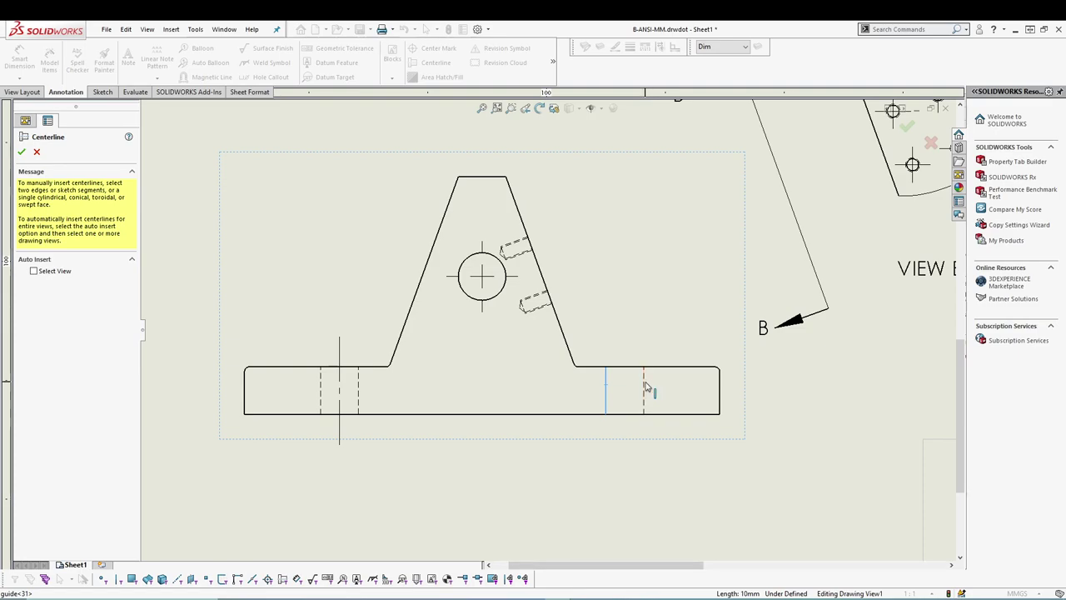
{"action": "left_click", "coordinate": [643, 387]}
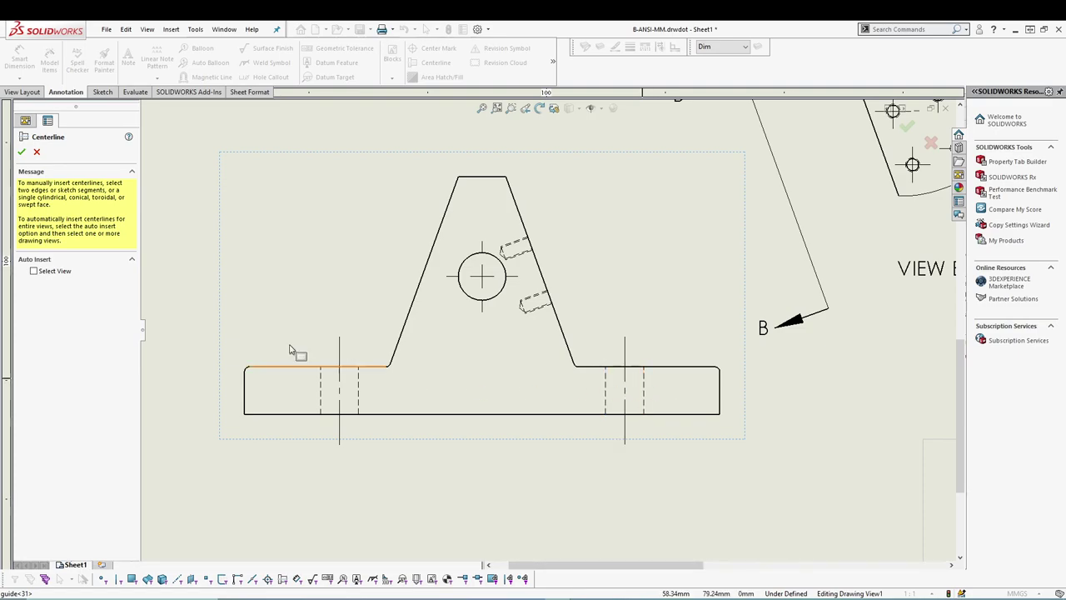
{"action": "left_click", "coordinate": [21, 152]}
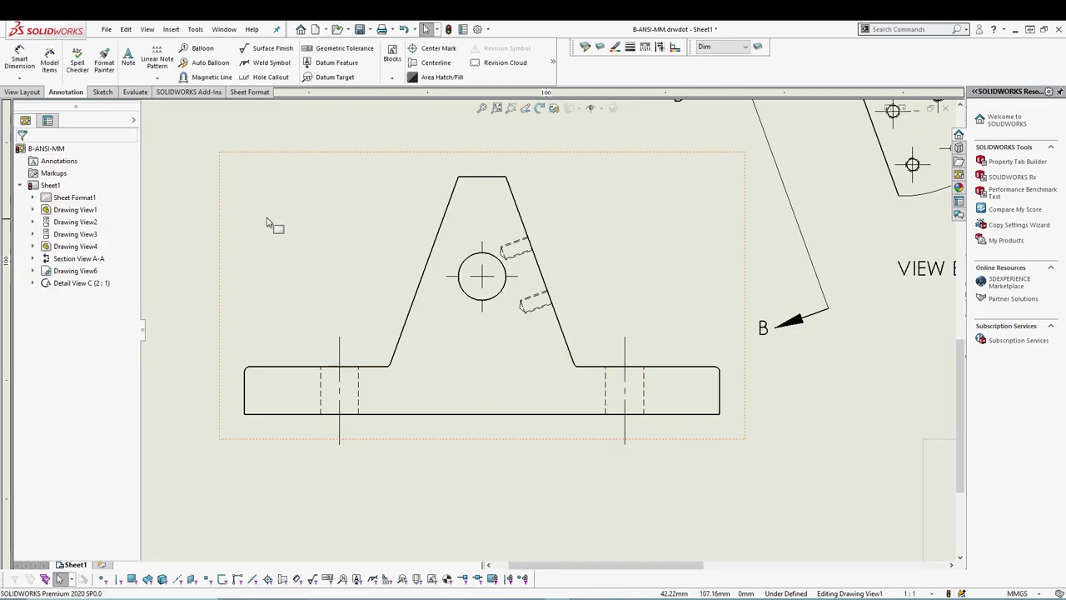
Dimension the overall width of the base in the front view, placing the dimension below it.
{"action": "left_click", "coordinate": [20, 59]}
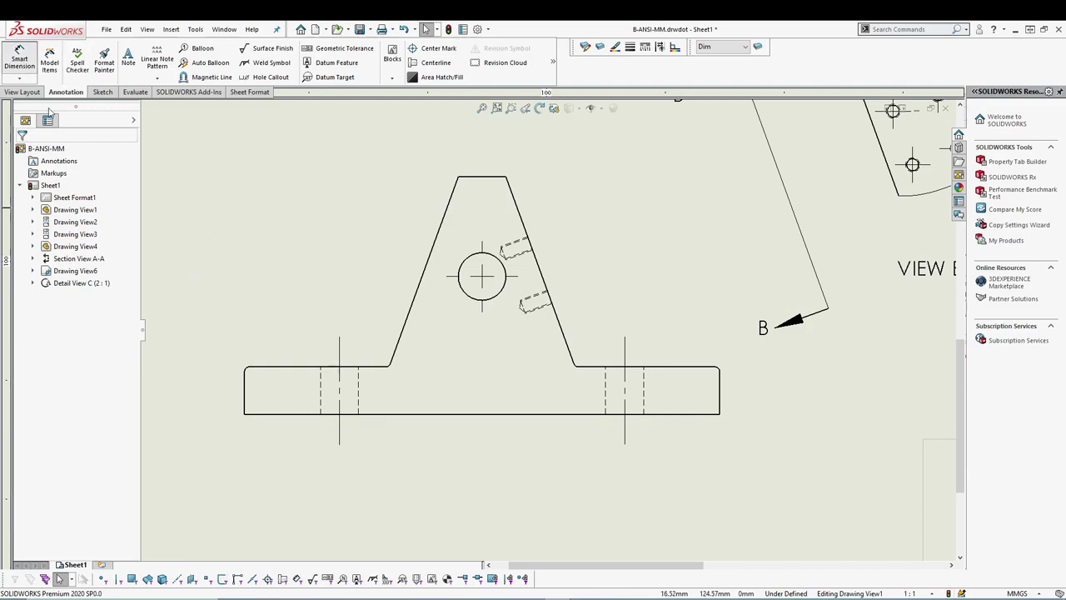
{"action": "left_click", "coordinate": [246, 398]}
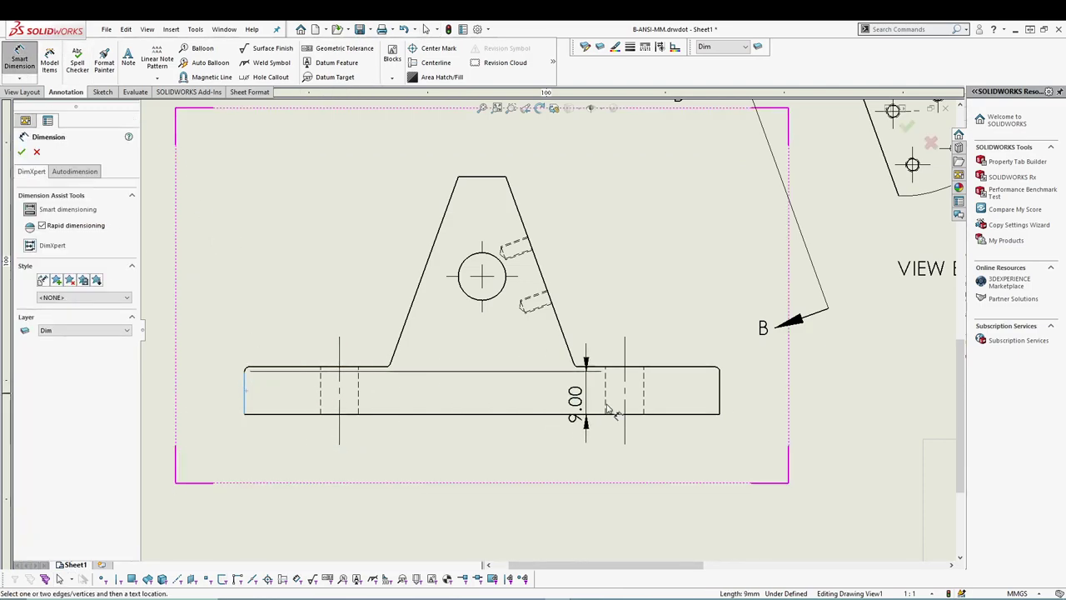
{"action": "left_click", "coordinate": [718, 400]}
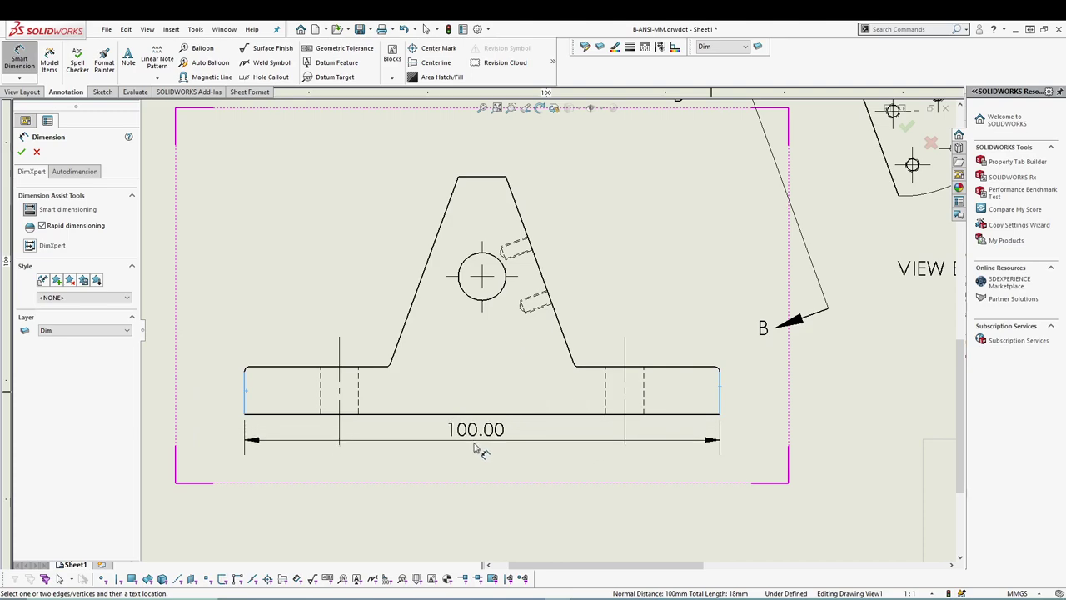
{"action": "left_click", "coordinate": [480, 457]}
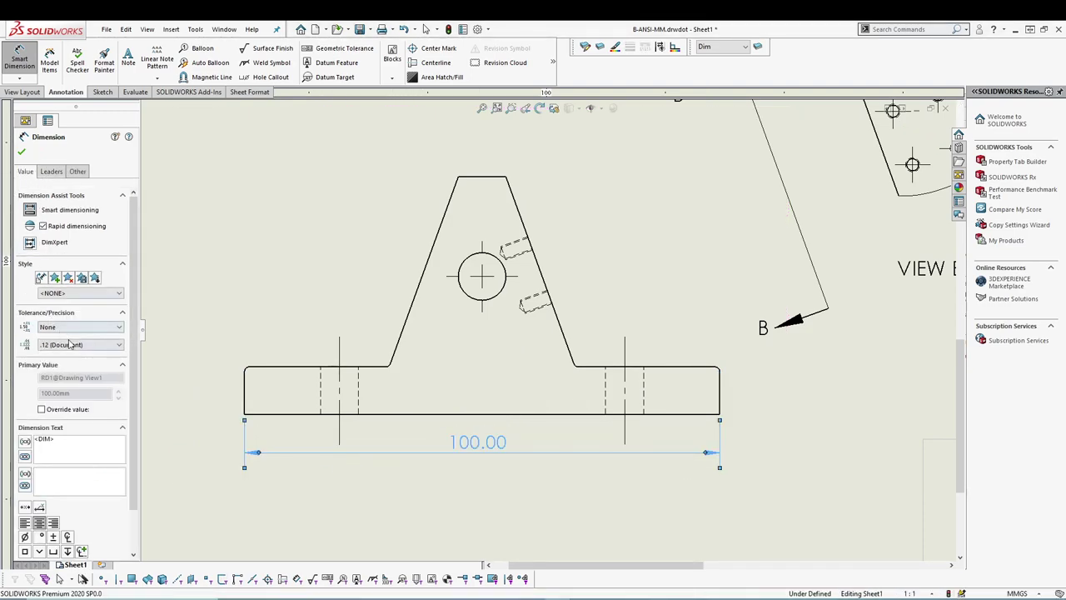
Set the base width dimension's precision to None and its custom text position to Broken Leader, Aligned Text.
{"action": "left_click", "coordinate": [101, 345]}
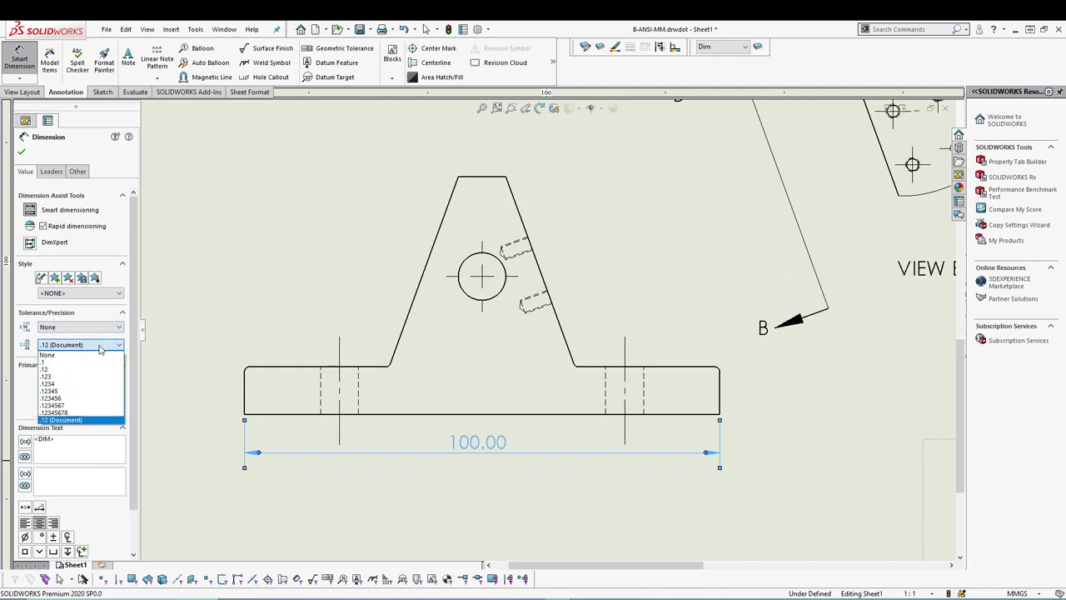
{"action": "left_click", "coordinate": [86, 358]}
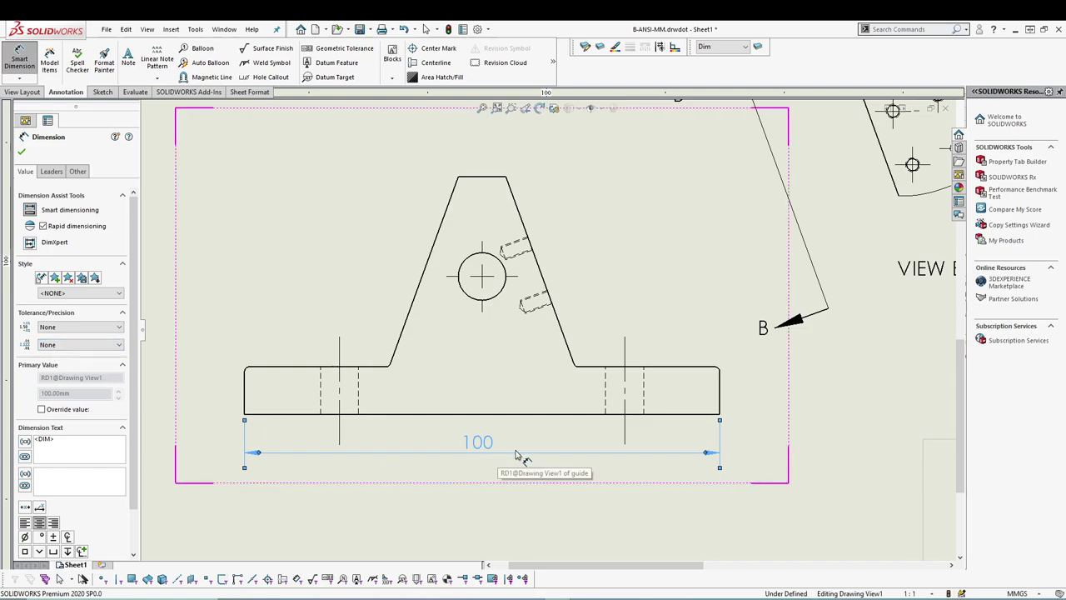
{"action": "left_click", "coordinate": [50, 172]}
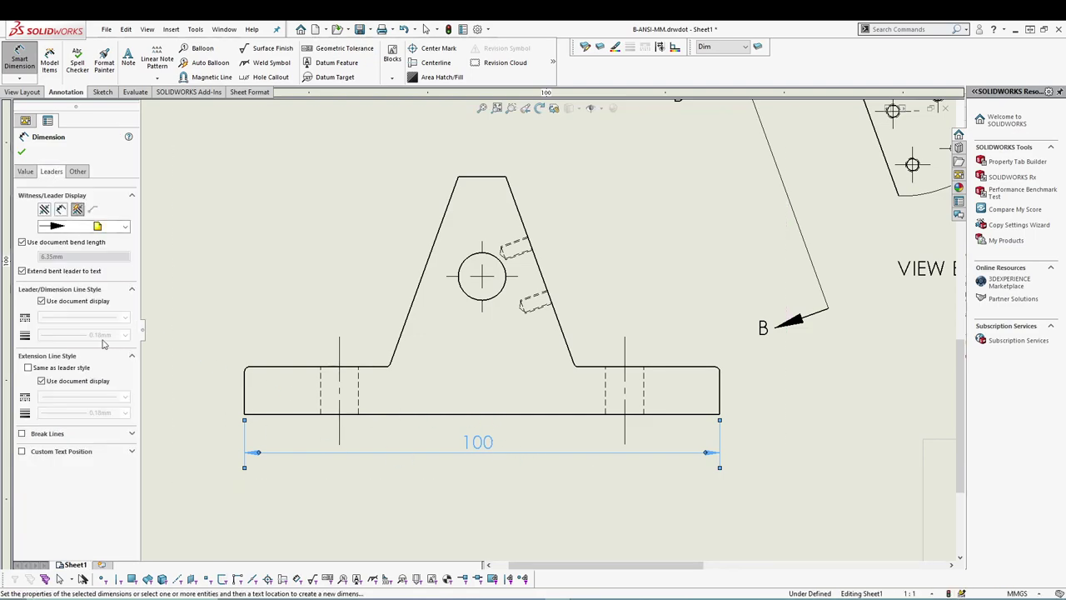
{"action": "left_click", "coordinate": [45, 452]}
{"action": "left_click", "coordinate": [87, 470]}
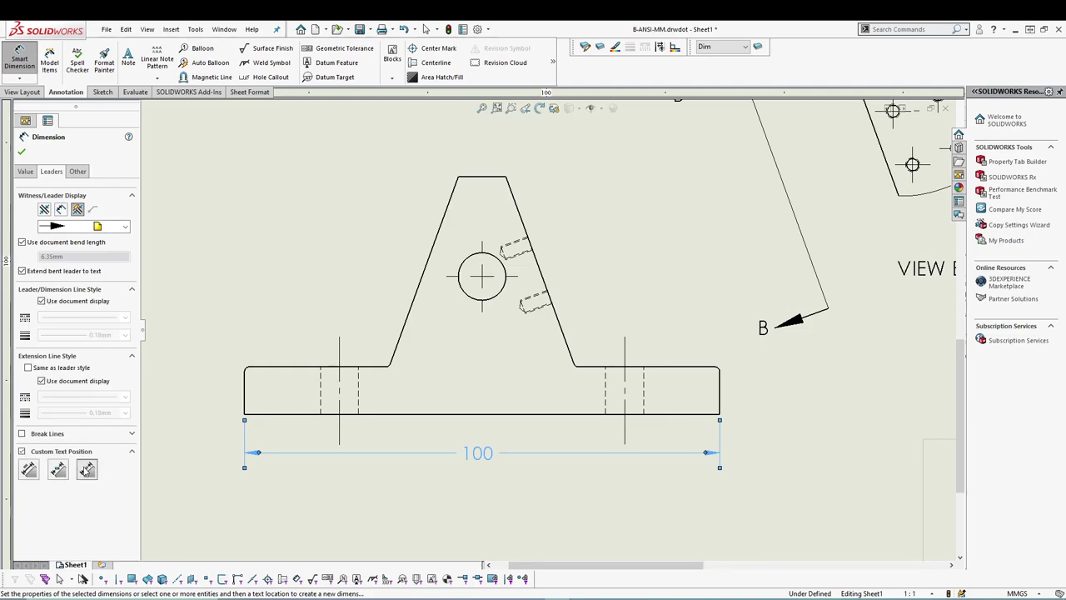
{"action": "left_click", "coordinate": [21, 153]}
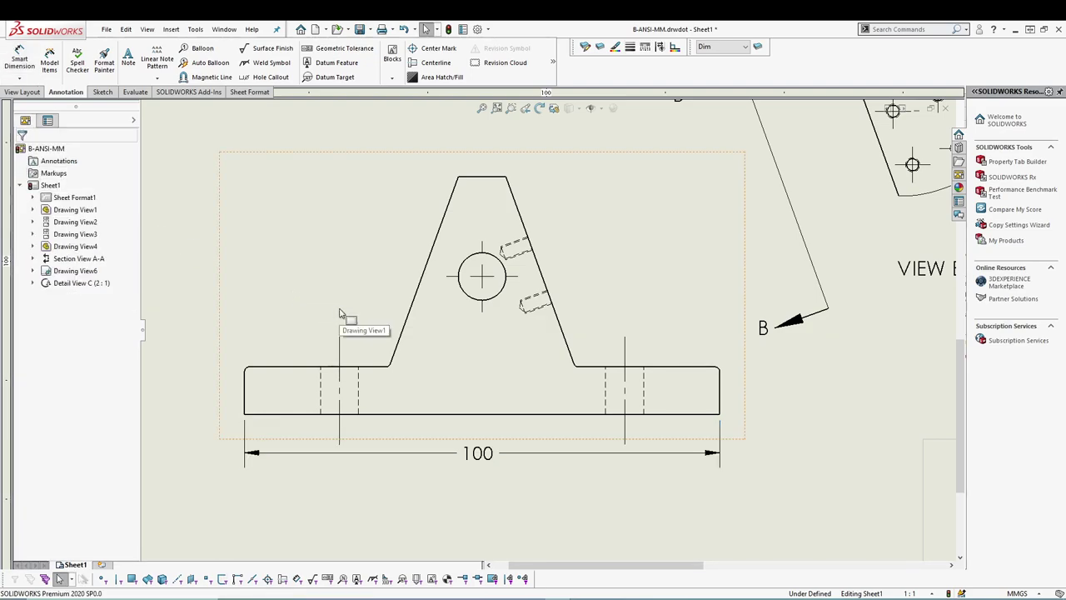
Dimension the angle between the upright's right sloped edge and the upper edge of the base in the front view.
{"action": "left_click", "coordinate": [20, 61]}
{"action": "left_click", "coordinate": [563, 333]}
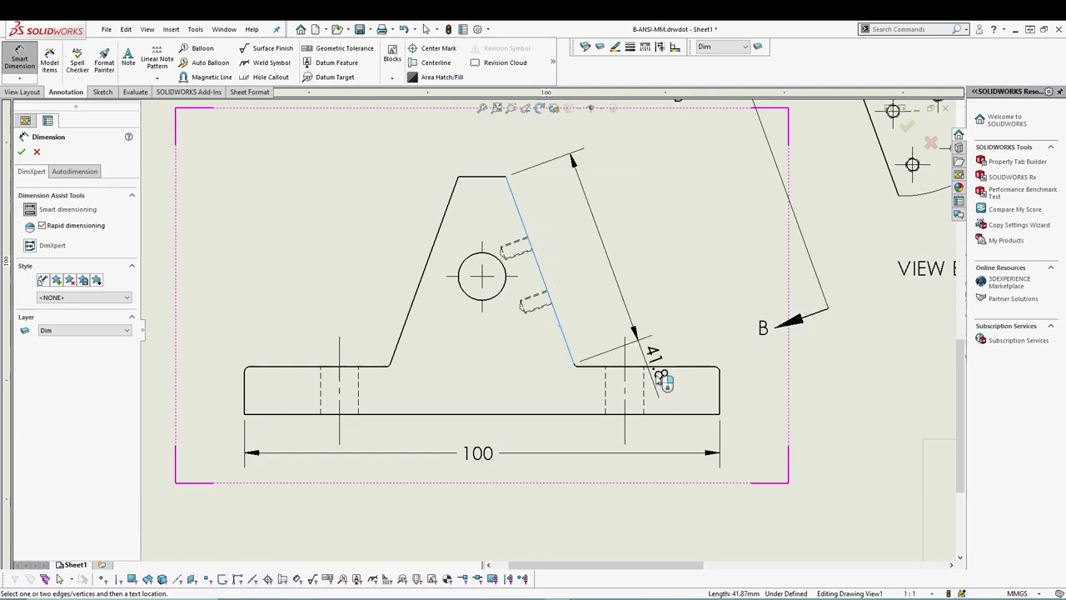
{"action": "left_click", "coordinate": [660, 368]}
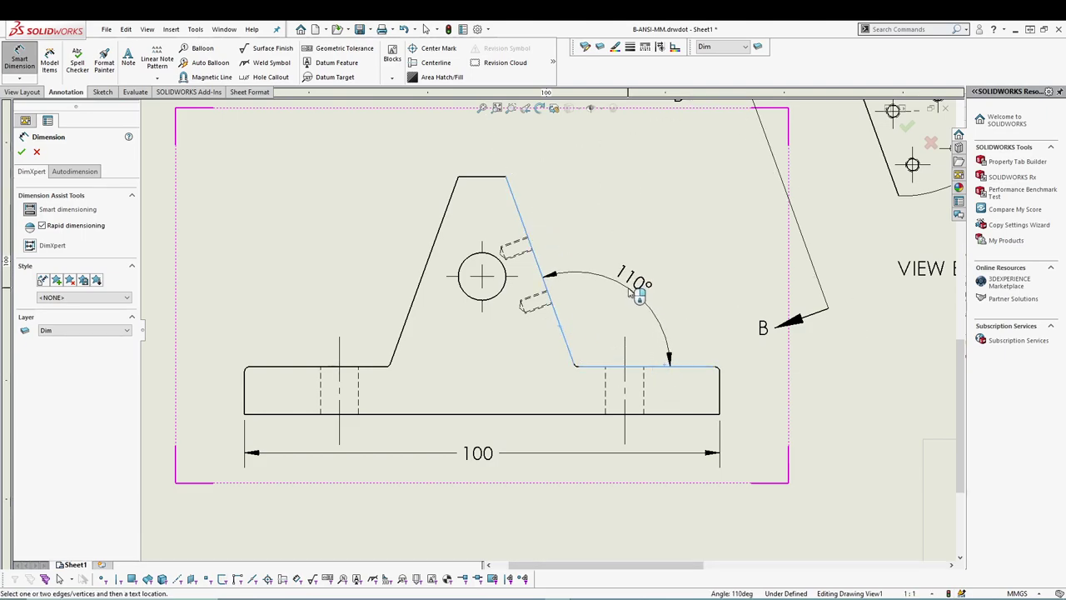
{"action": "left_click", "coordinate": [636, 286]}
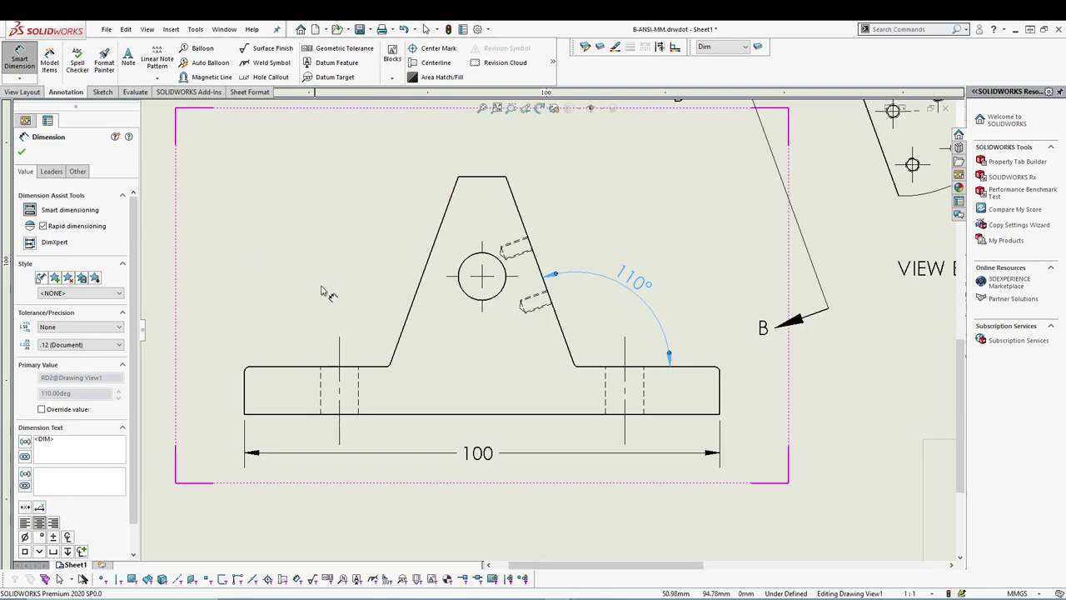
Dimension the upright's short top edge above the front view and set its precision to None.
{"action": "left_click", "coordinate": [472, 184]}
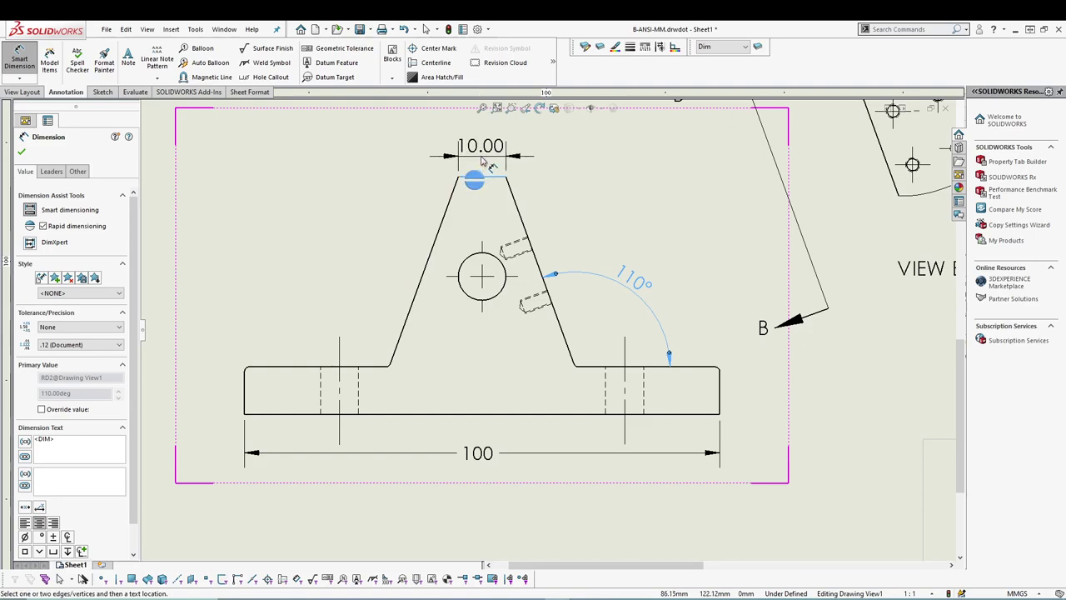
{"action": "left_click", "coordinate": [479, 150]}
{"action": "left_click", "coordinate": [79, 344]}
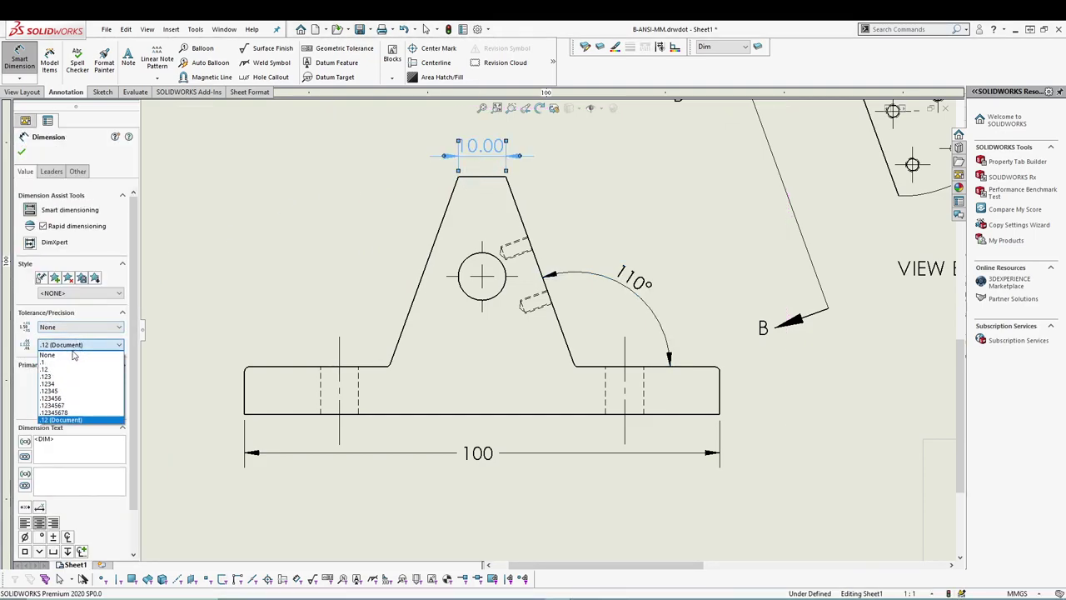
{"action": "left_click", "coordinate": [59, 352]}
Enable a custom text position for the top edge dimension, with the text above an unbroken dimension line.
{"action": "left_click", "coordinate": [51, 172]}
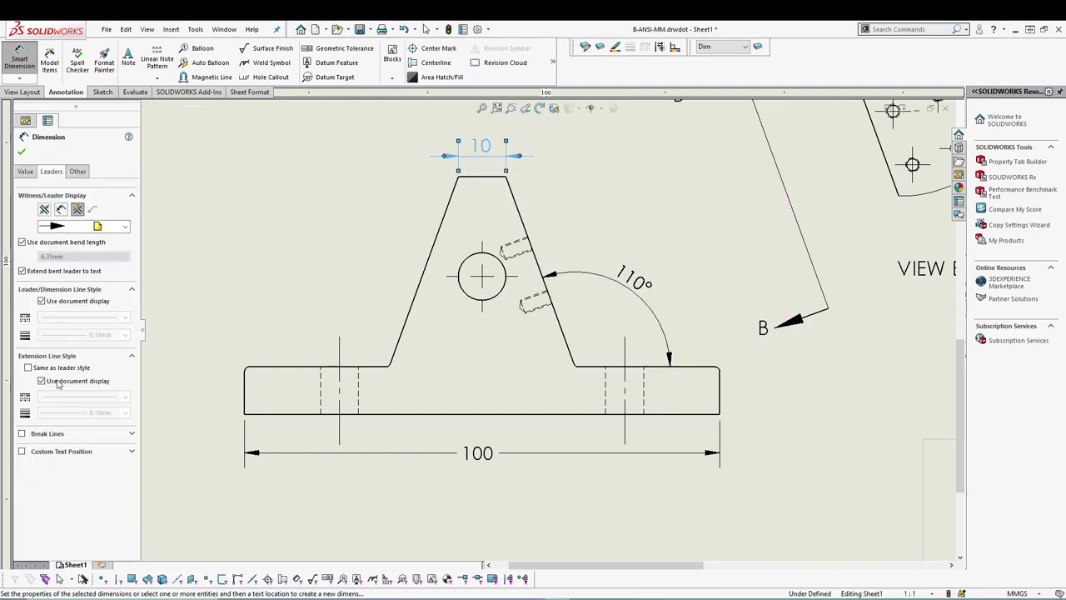
{"action": "left_click", "coordinate": [73, 453]}
{"action": "left_click", "coordinate": [58, 469]}
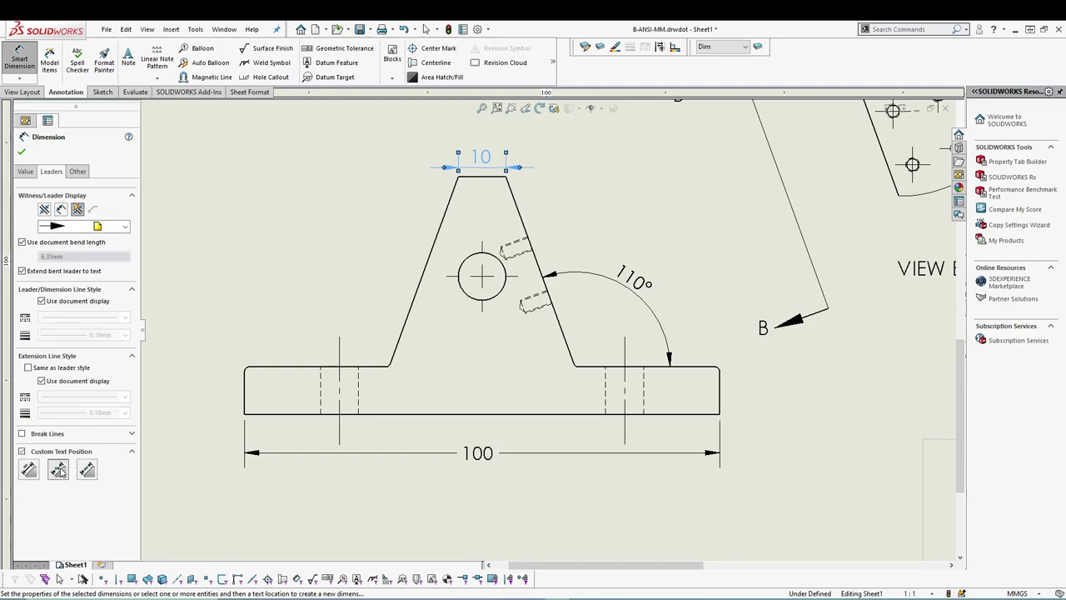
{"action": "left_click", "coordinate": [86, 472]}
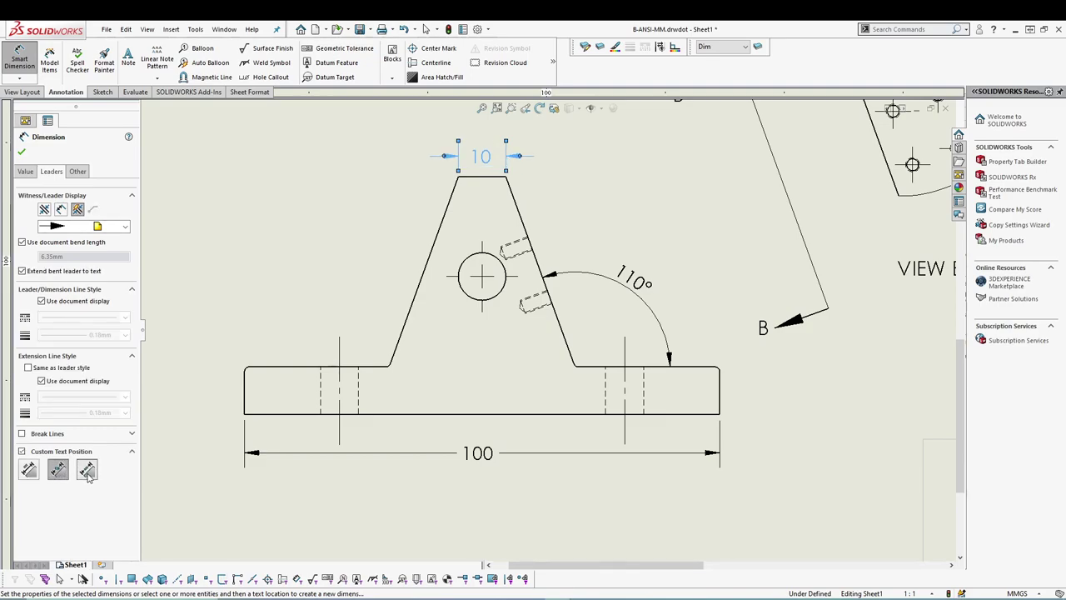
{"action": "left_click", "coordinate": [29, 471]}
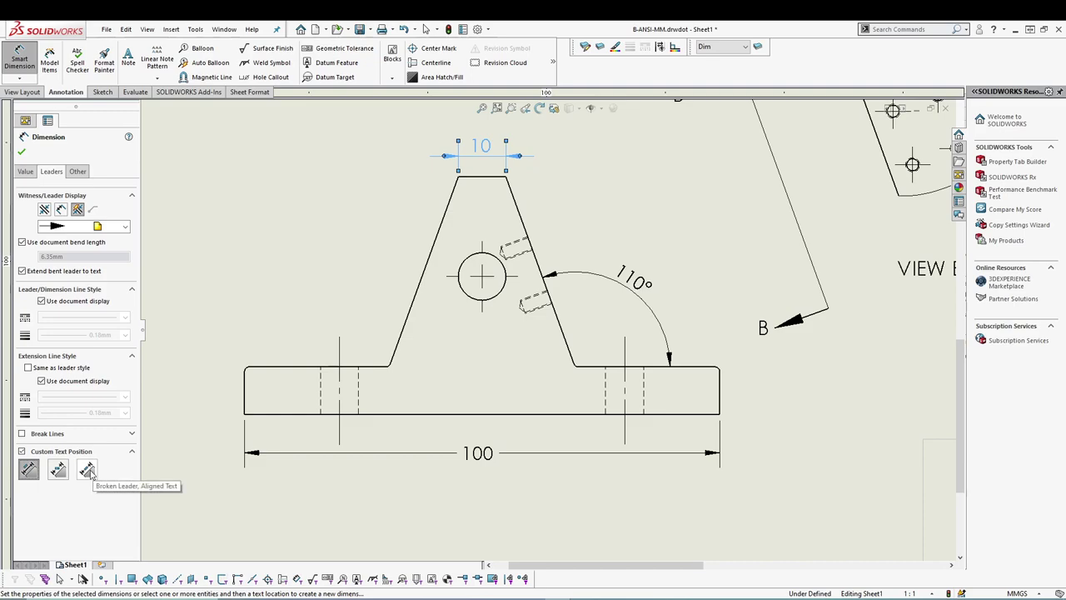
{"action": "left_click", "coordinate": [22, 153]}
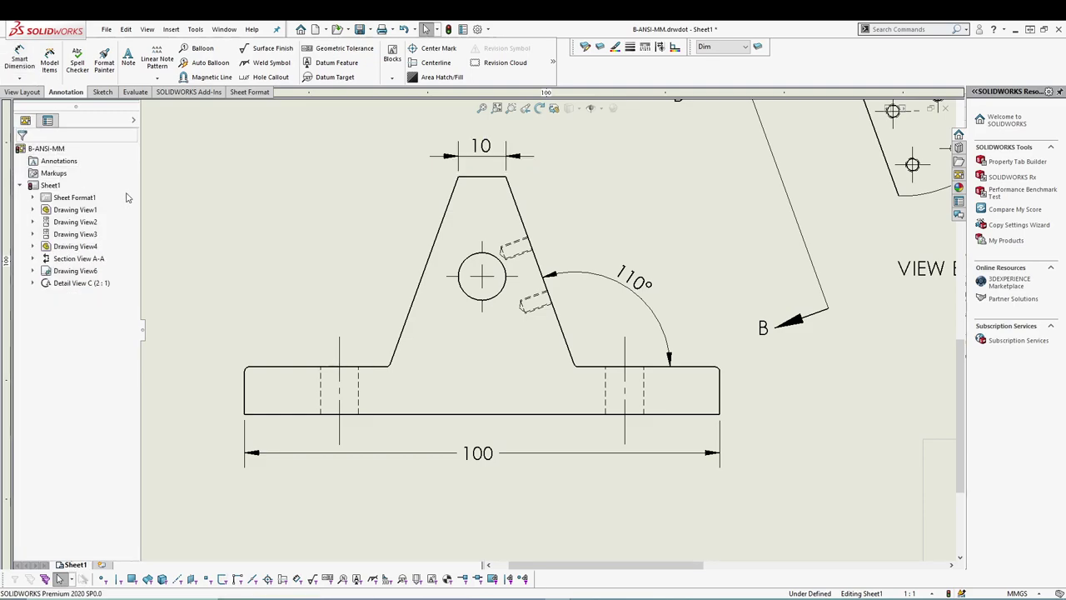
Add a hole callout to the circular hole in the front view's upright, with its text to the upper left of the hole.
{"action": "left_click", "coordinate": [266, 267]}
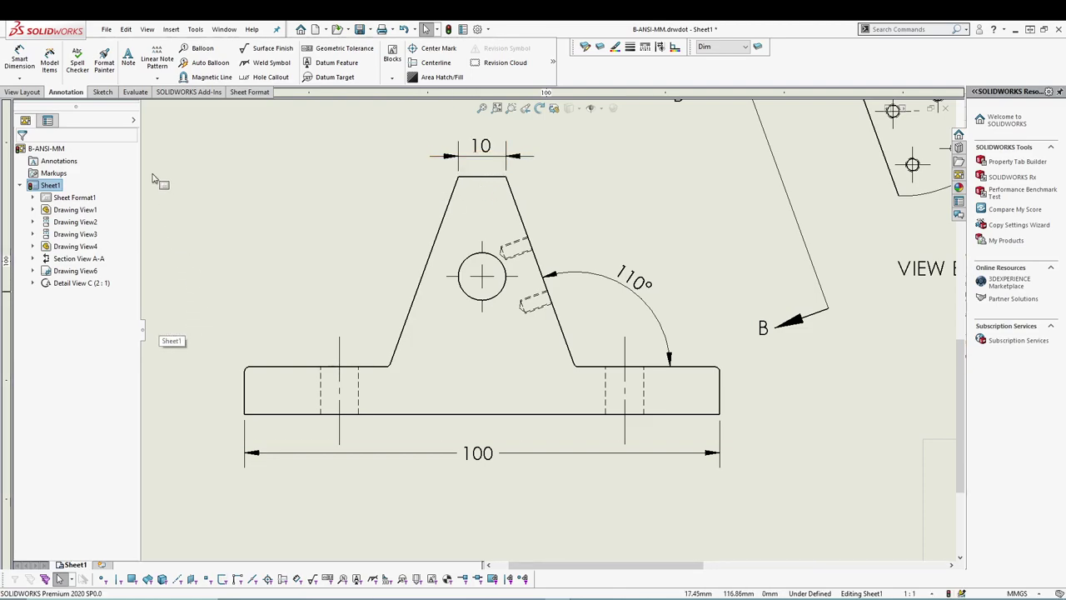
{"action": "left_click", "coordinate": [269, 77]}
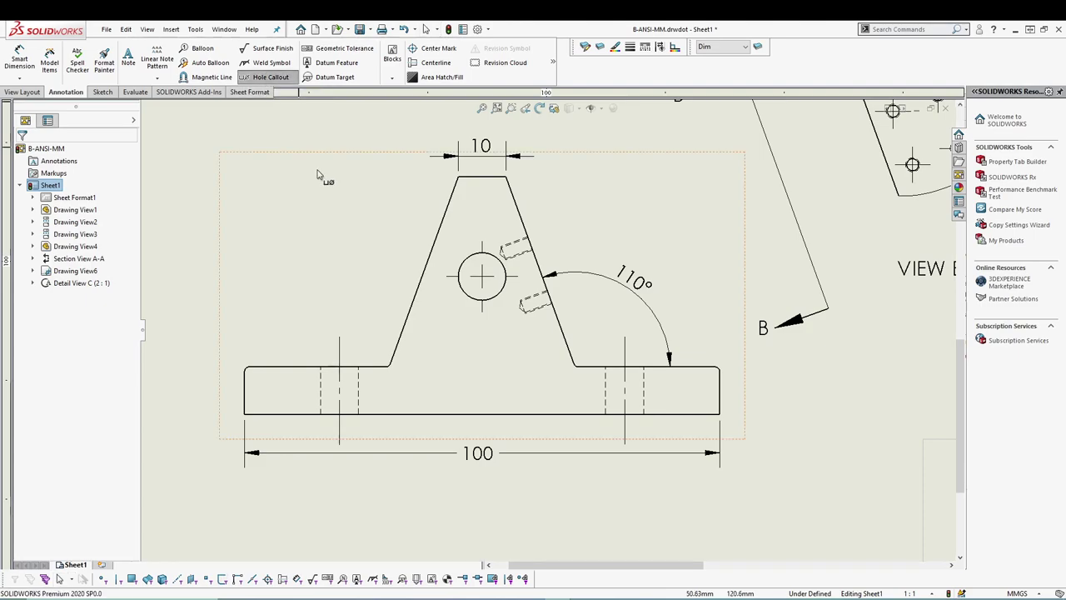
{"action": "left_click", "coordinate": [498, 260]}
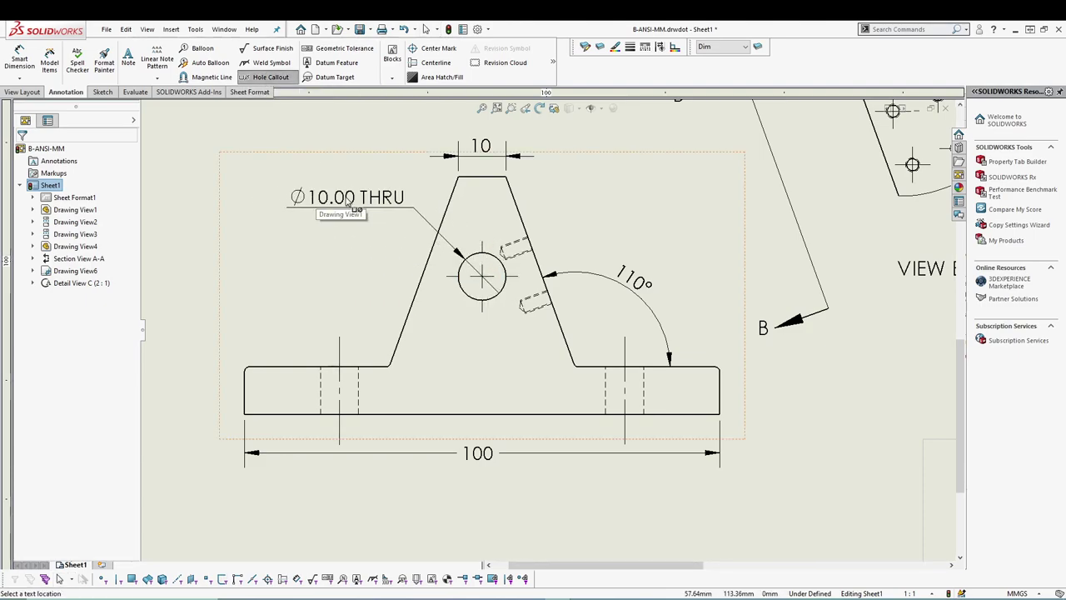
{"action": "left_click", "coordinate": [345, 197]}
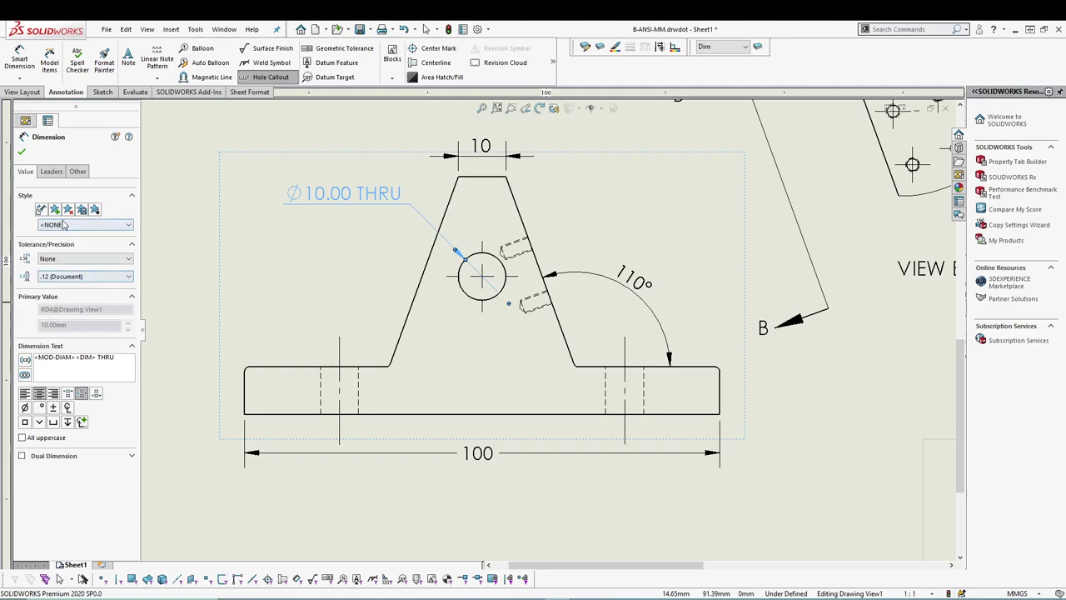
Give the hole callout a Limit tolerance with a maximum variation of 0.015 mm and a minimum variation of 0.000 mm.
{"action": "left_click", "coordinate": [77, 259]}
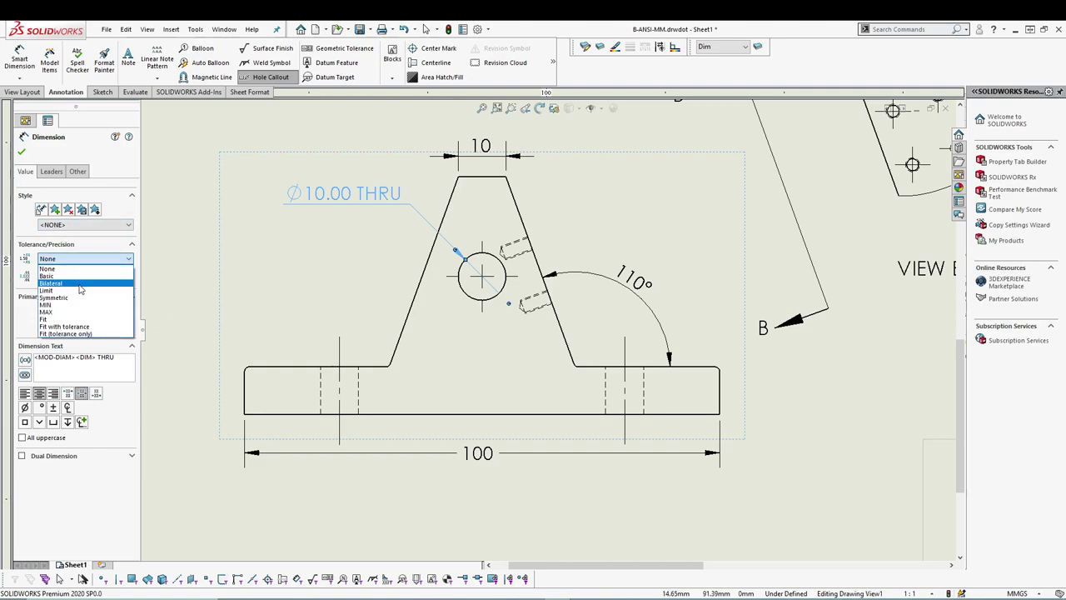
{"action": "left_click", "coordinate": [80, 291]}
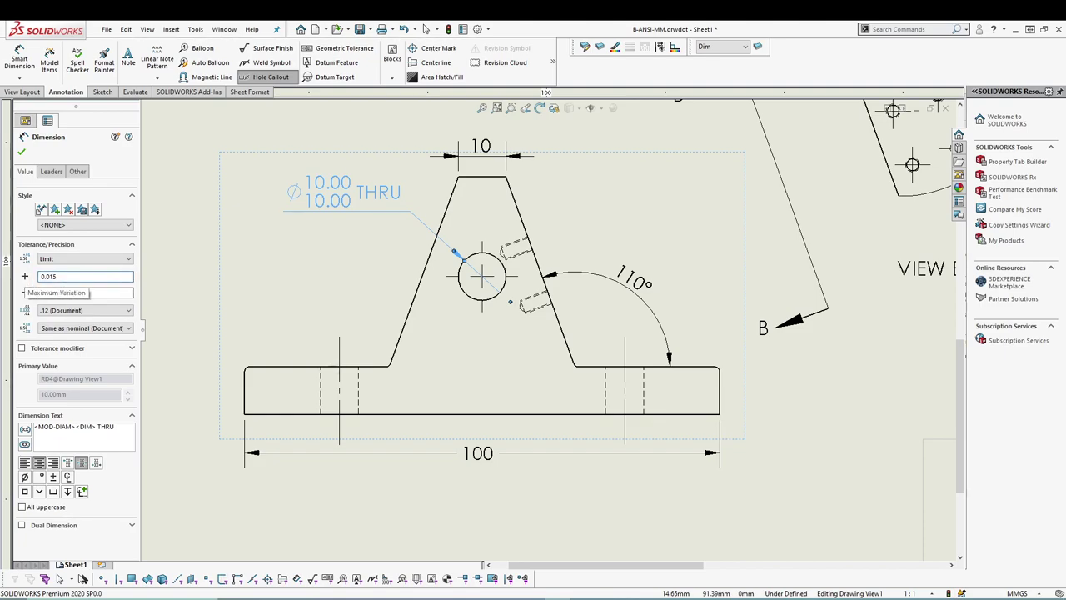
{"action": "left_click", "coordinate": [73, 292]}
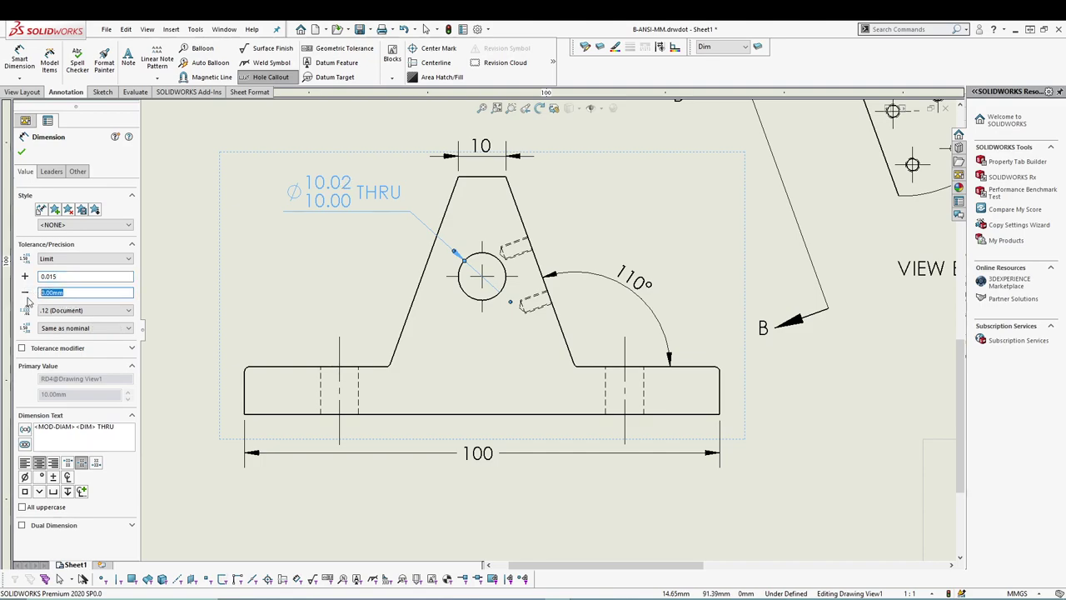
{"action": "type", "text": "0."}
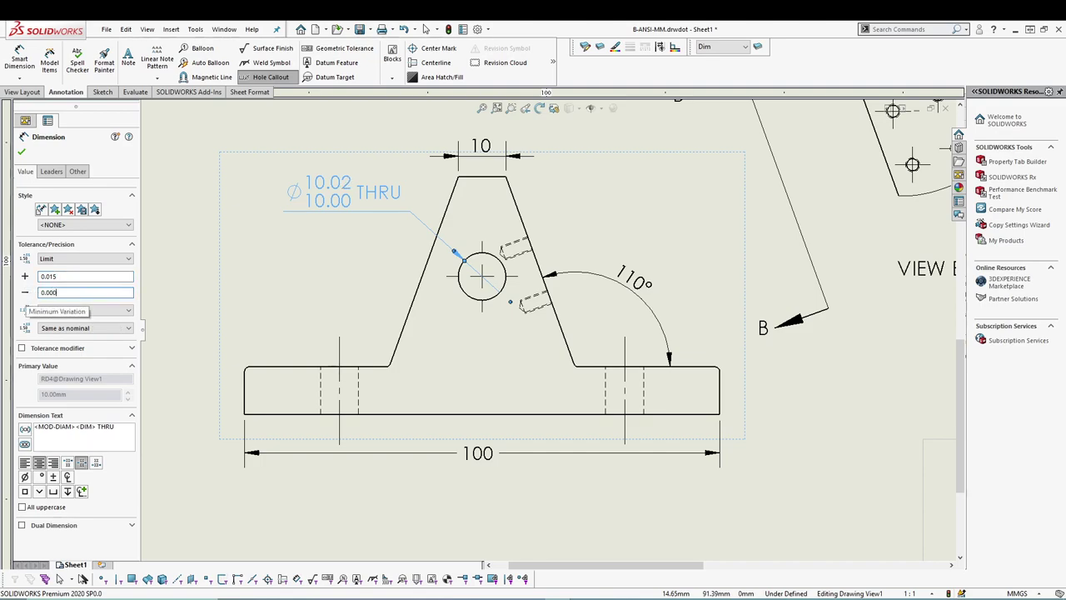
Try the other custom text positions on the hole callout and return to the original broken leader option.
{"action": "left_click", "coordinate": [52, 172]}
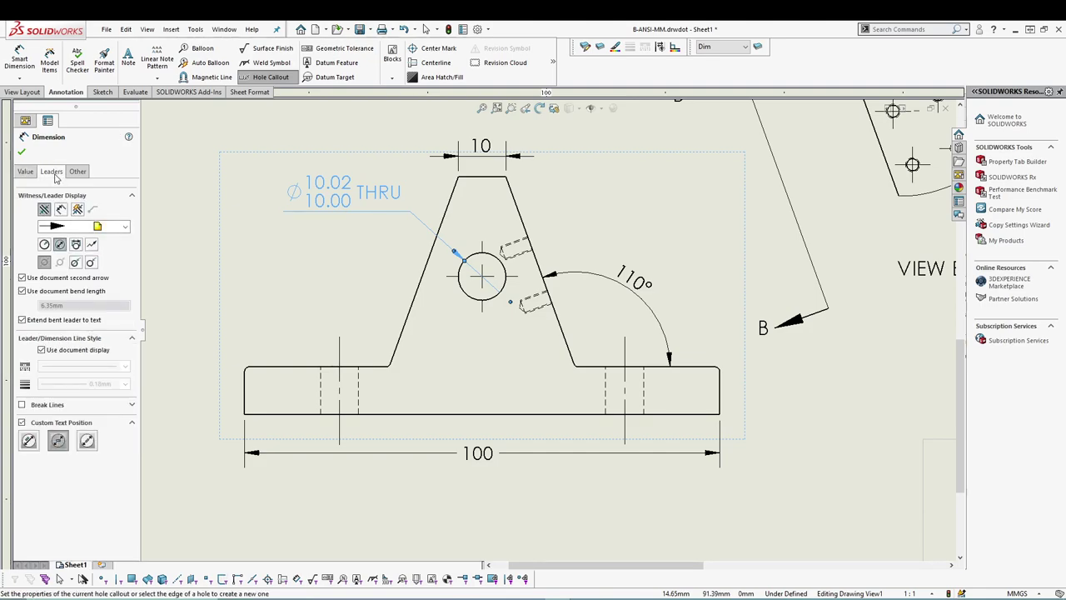
{"action": "left_click", "coordinate": [86, 441]}
{"action": "left_click", "coordinate": [60, 443]}
{"action": "left_click", "coordinate": [29, 441]}
{"action": "left_click", "coordinate": [54, 443]}
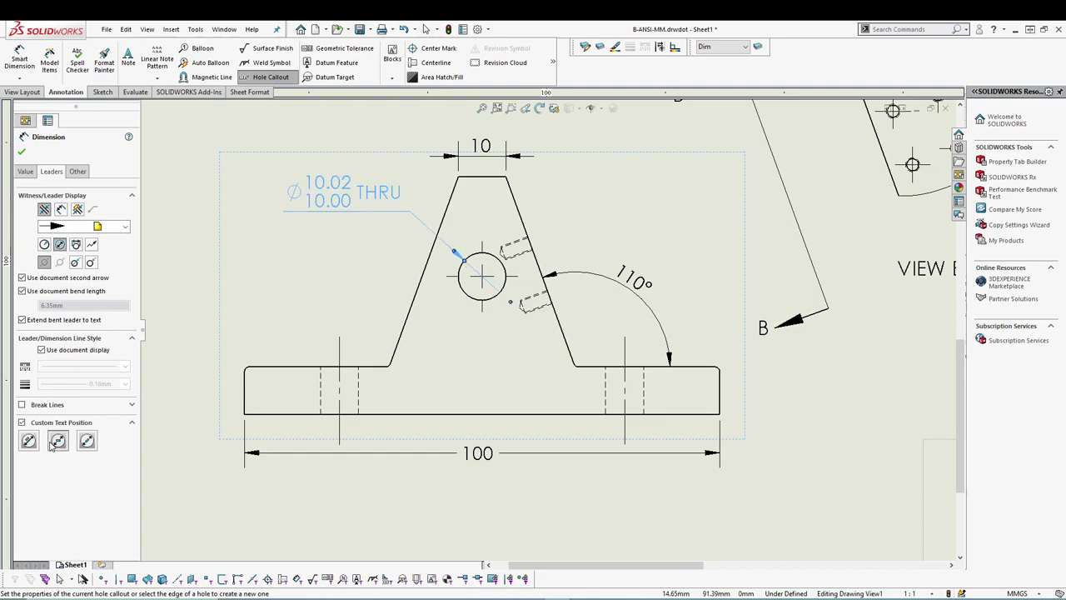
Accept the hole callout's properties and move its text closer to the upright's left sloped edge.
{"action": "left_click", "coordinate": [23, 153]}
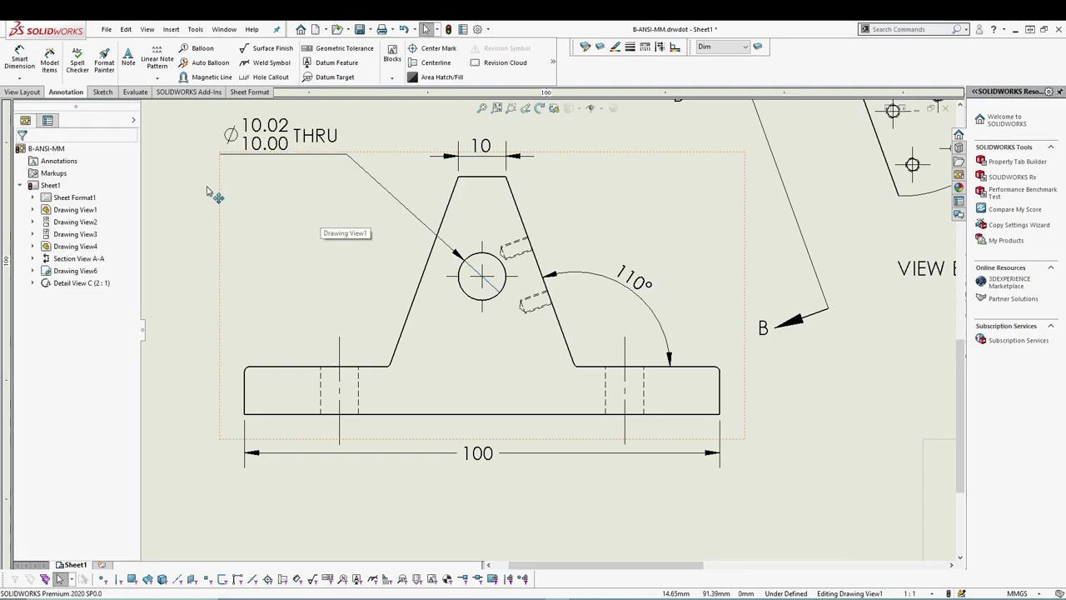
{"action": "left_click_drag", "start_coordinate": [301, 146], "coordinate": [343, 221]}
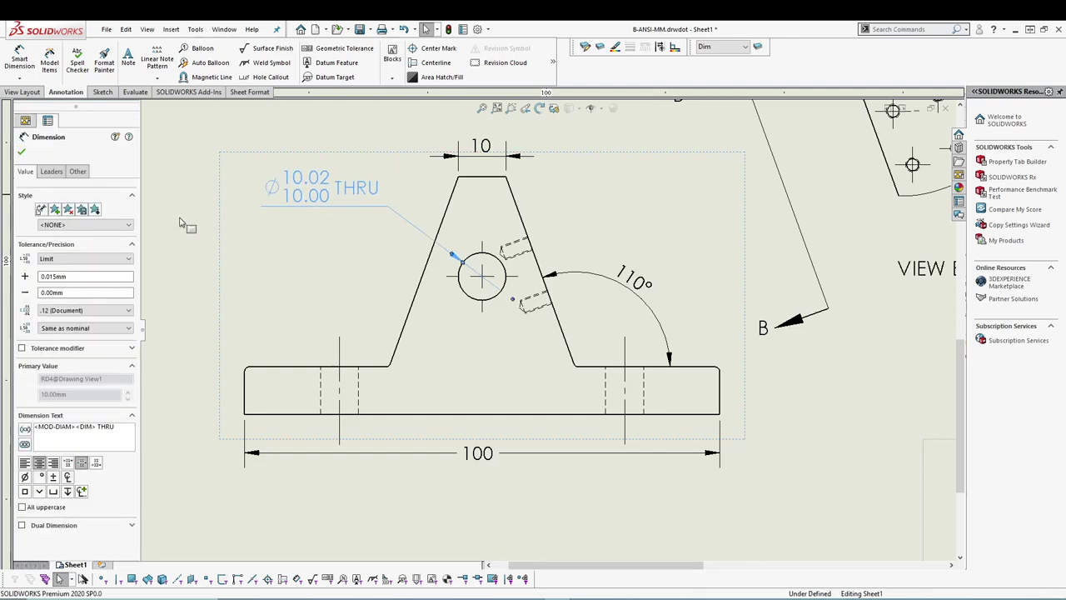
{"action": "left_click", "coordinate": [187, 297]}
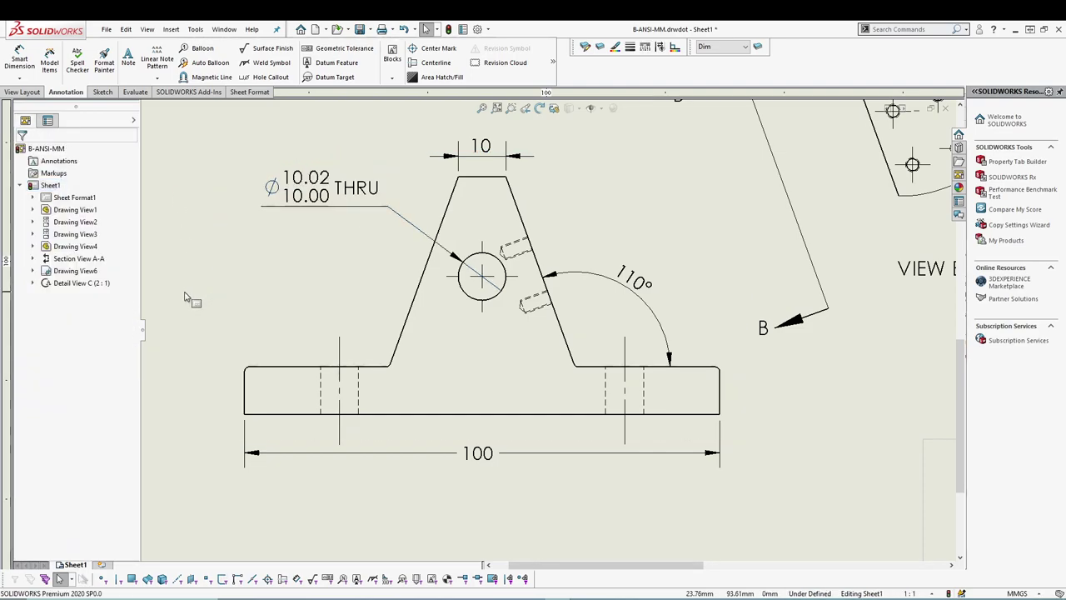
Set the hole callout's precision to .123 and shift its text slightly farther left of the upright.
{"action": "left_click", "coordinate": [319, 185]}
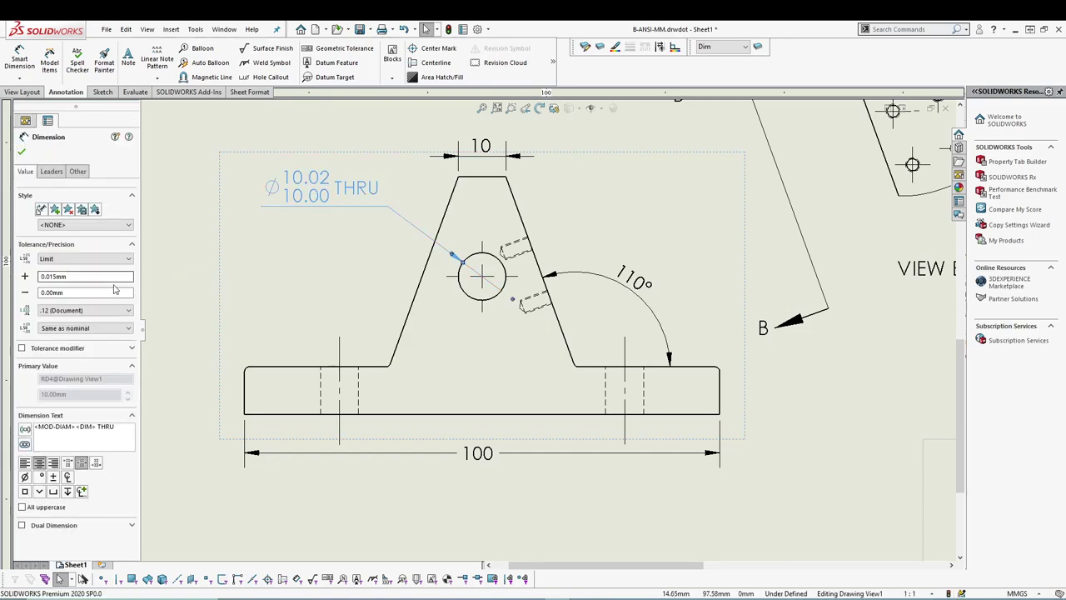
{"action": "left_click", "coordinate": [88, 314]}
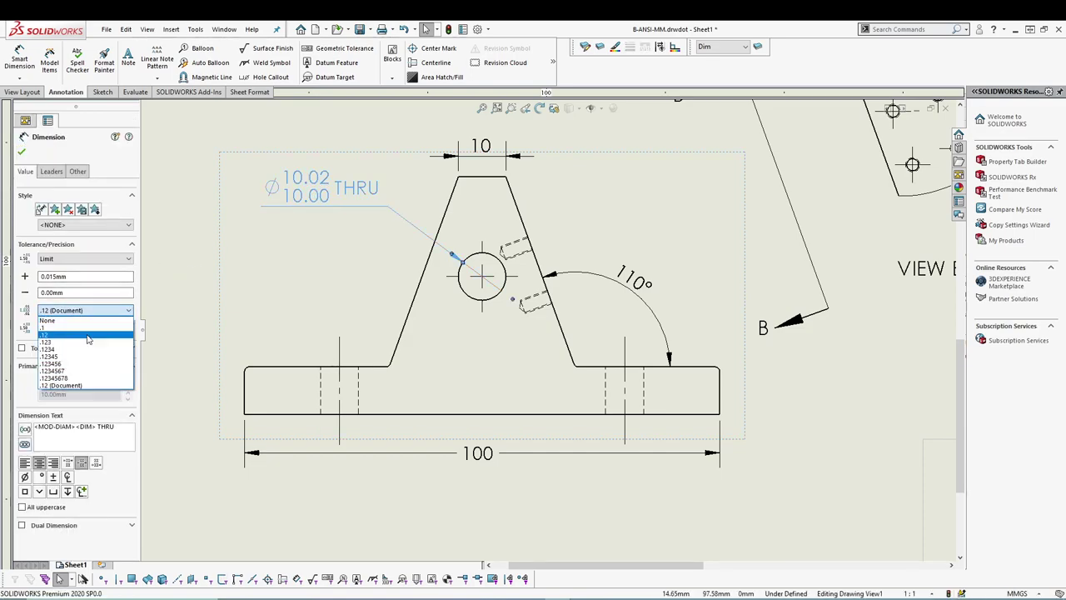
{"action": "left_click", "coordinate": [89, 348]}
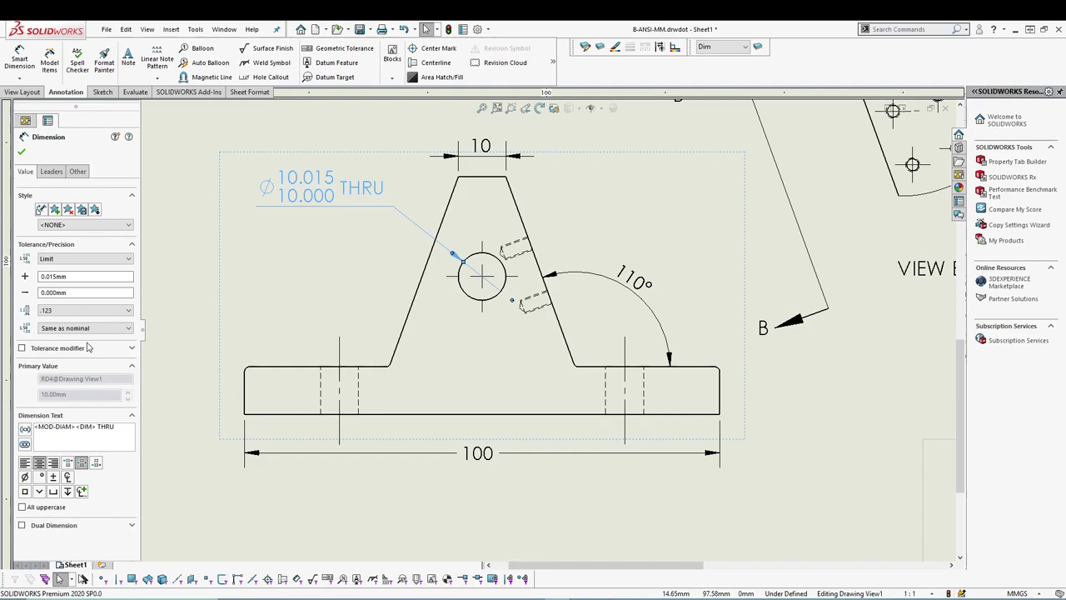
{"action": "left_click", "coordinate": [22, 153]}
{"action": "left_click_drag", "start_coordinate": [367, 217], "coordinate": [345, 224]}
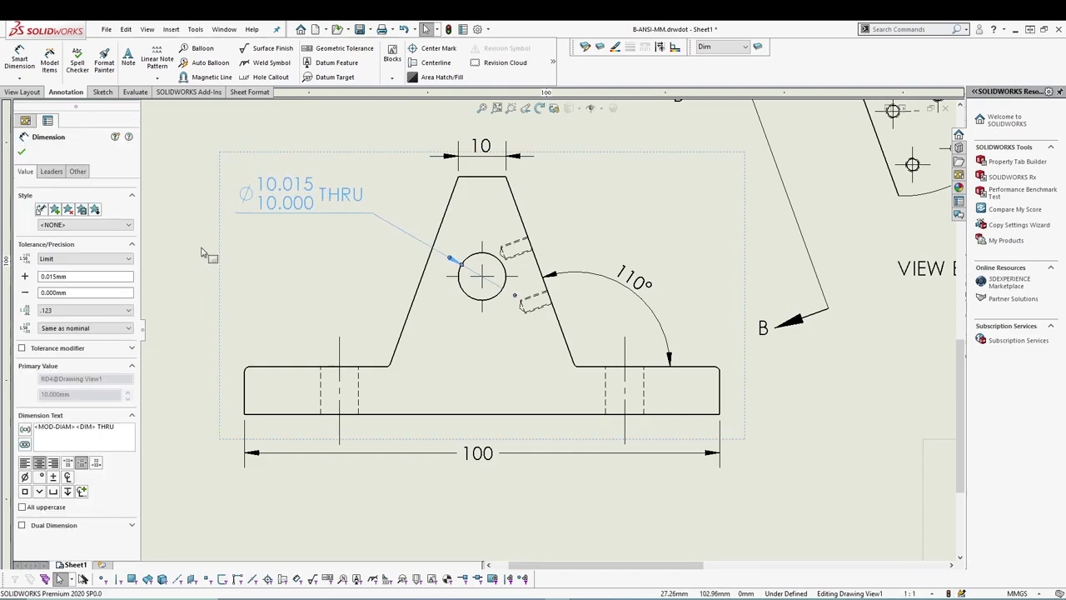
{"action": "left_click", "coordinate": [169, 280]}
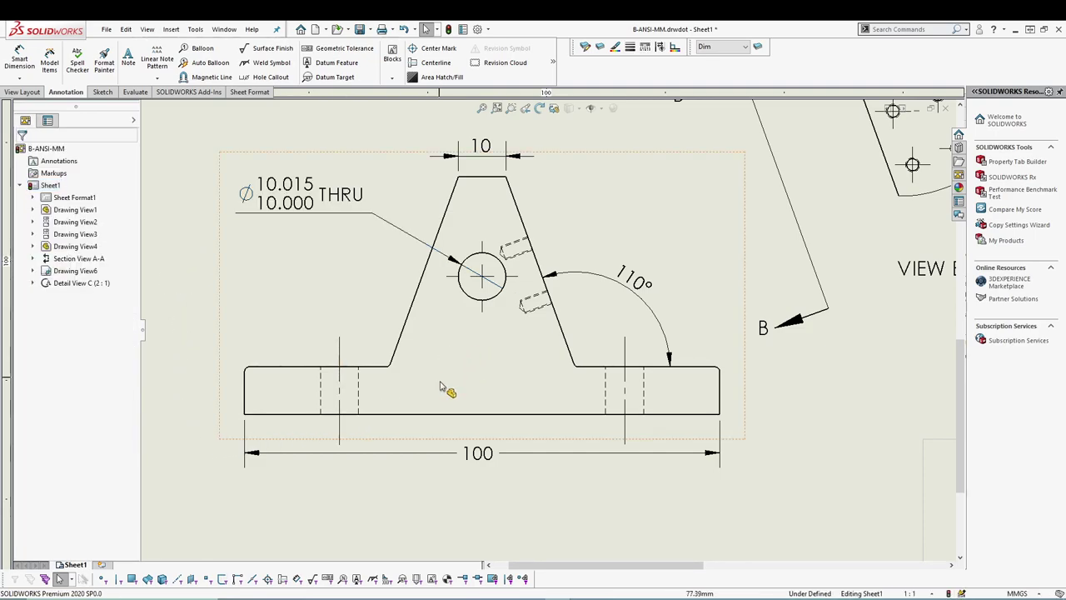
Dimension the overall height between the upright's top edge and the base's bottom edge, right of the front view, with precision None.
{"action": "left_click", "coordinate": [19, 60]}
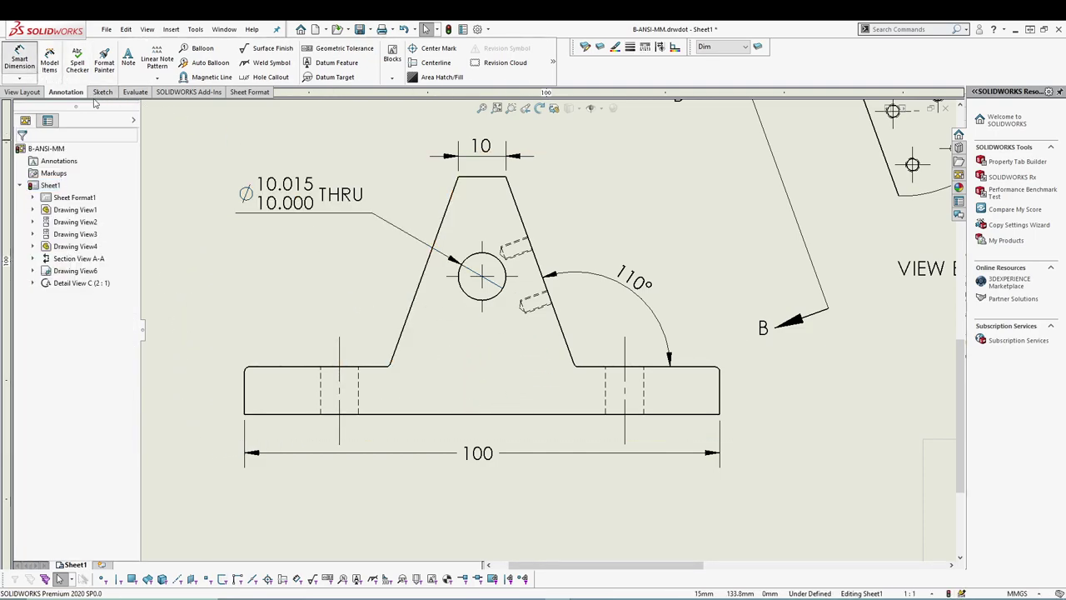
{"action": "left_click", "coordinate": [485, 178]}
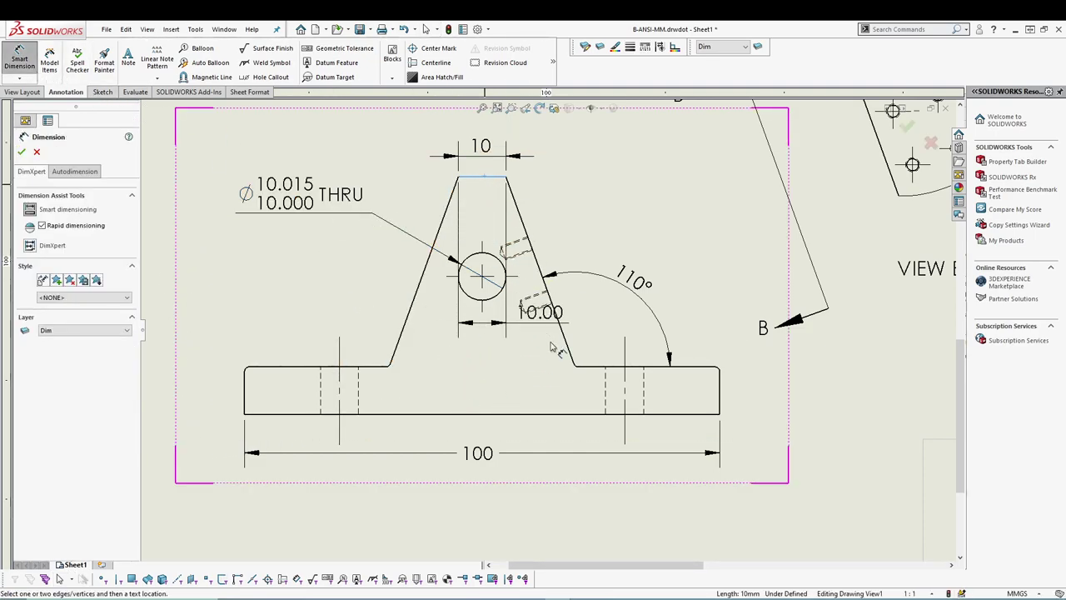
{"action": "left_click", "coordinate": [664, 413]}
{"action": "left_click", "coordinate": [760, 248]}
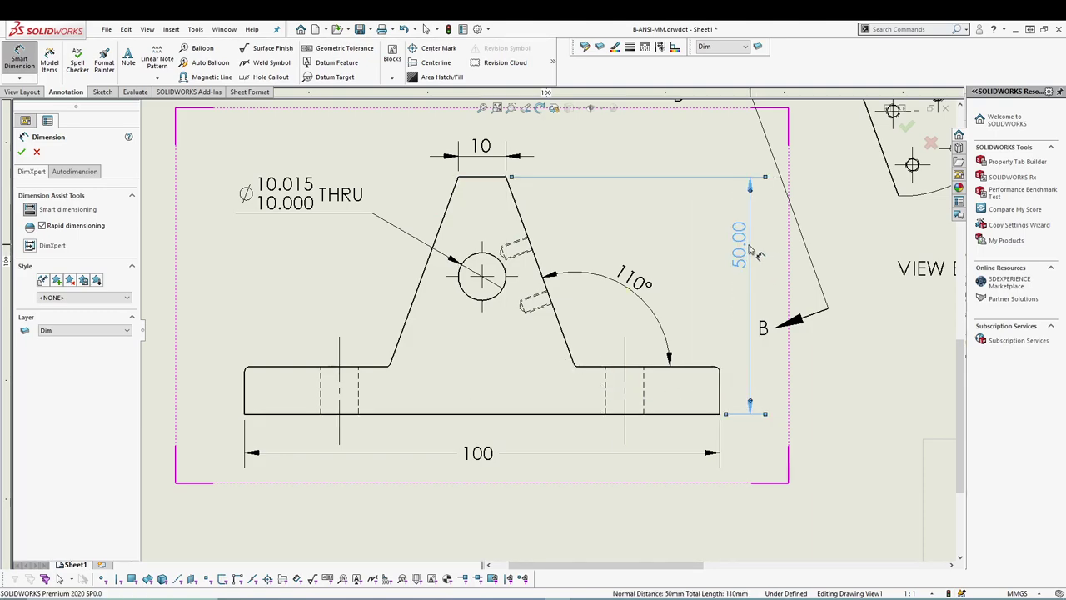
{"action": "left_click", "coordinate": [79, 345]}
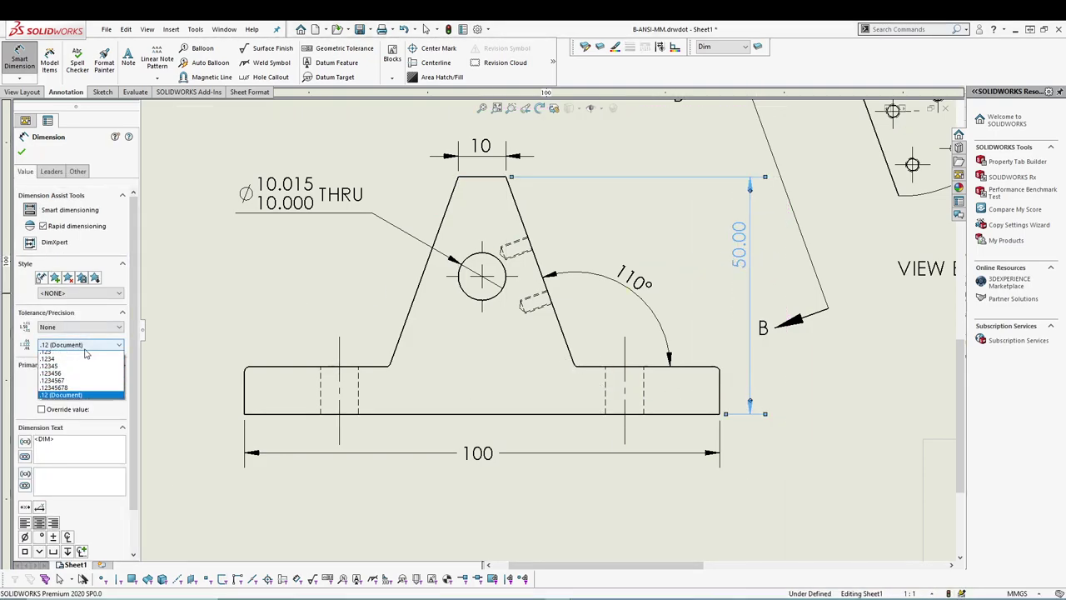
{"action": "left_click", "coordinate": [79, 356]}
Enable a custom text position for the overall height dimension, with horizontal text breaking the dimension line.
{"action": "left_click", "coordinate": [51, 170]}
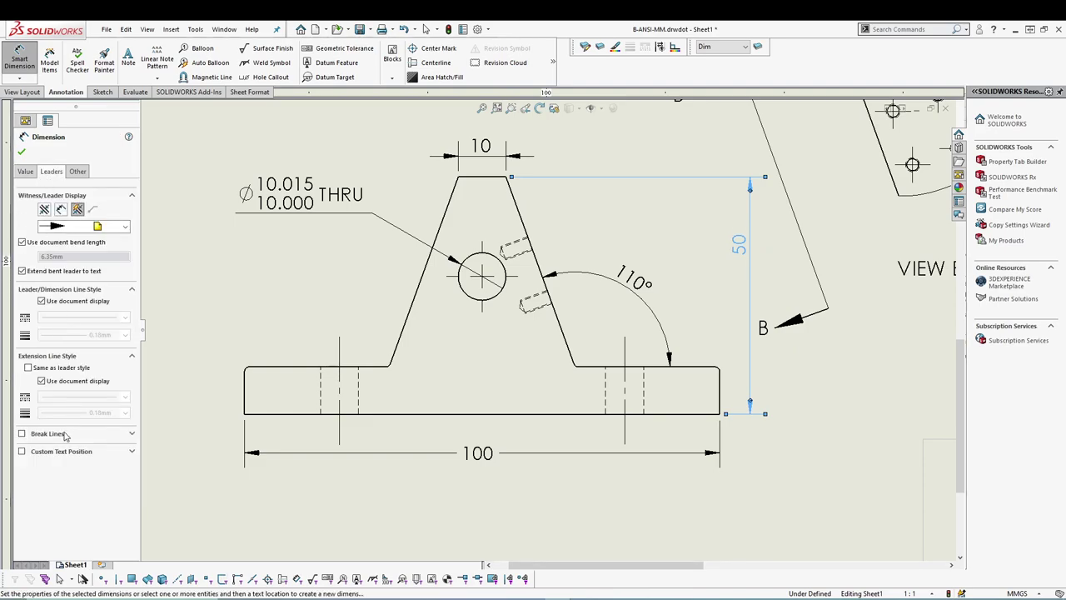
{"action": "left_click", "coordinate": [37, 454]}
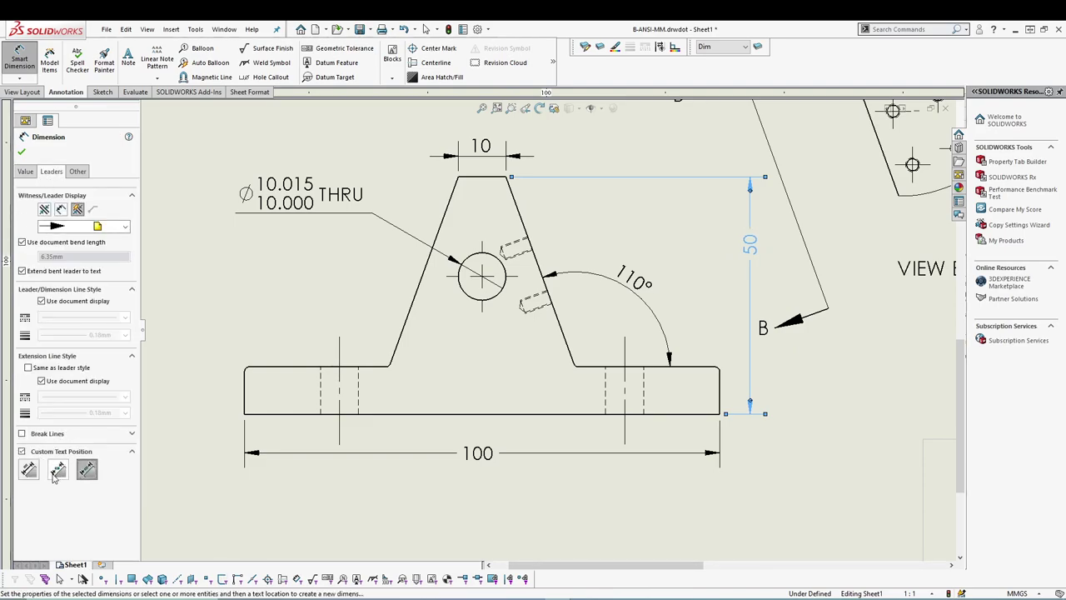
{"action": "left_click", "coordinate": [22, 152]}
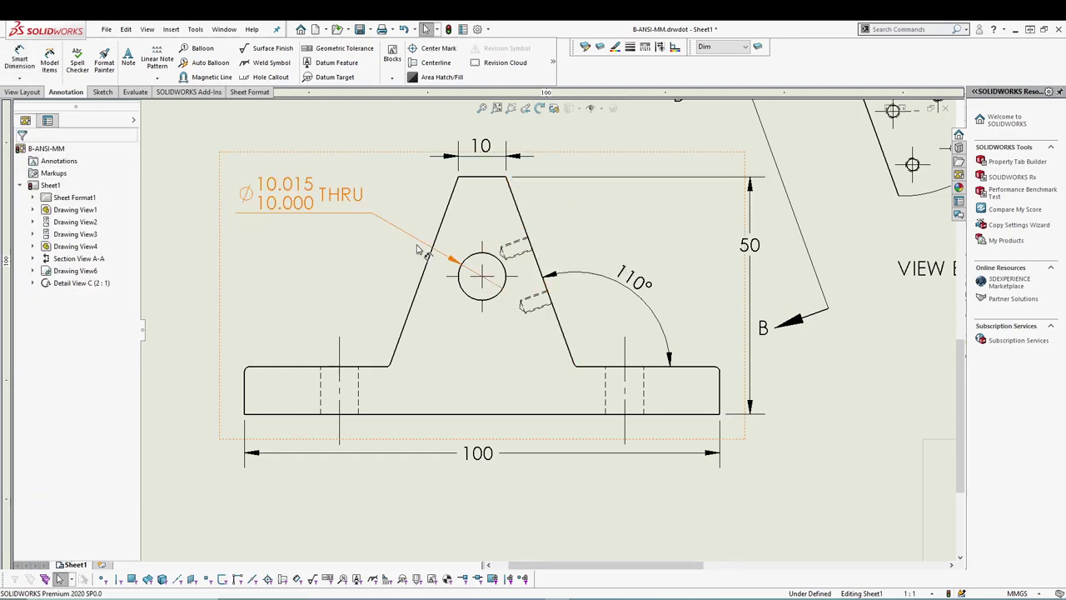
Dimension the base's thickness between its upper and bottom edges on the right side of the front view.
{"action": "left_click", "coordinate": [27, 66]}
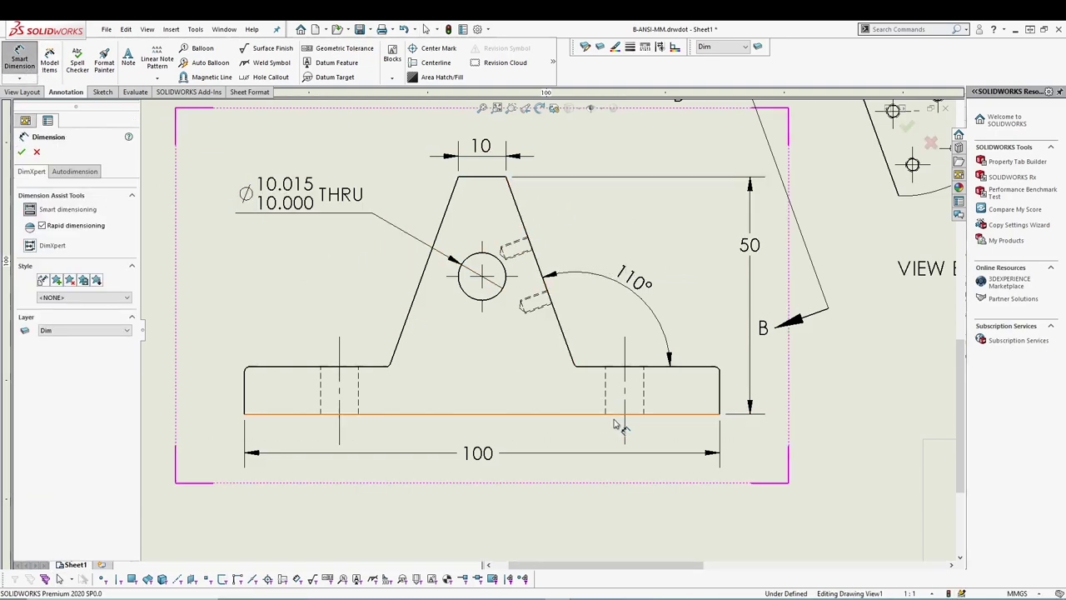
{"action": "left_click", "coordinate": [694, 366]}
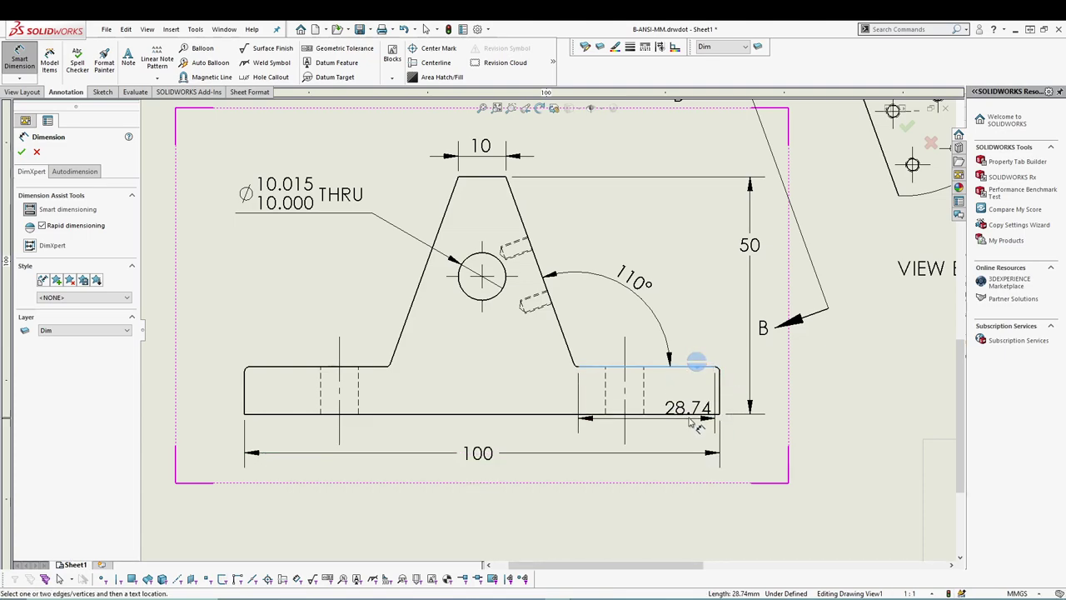
{"action": "left_click", "coordinate": [683, 414]}
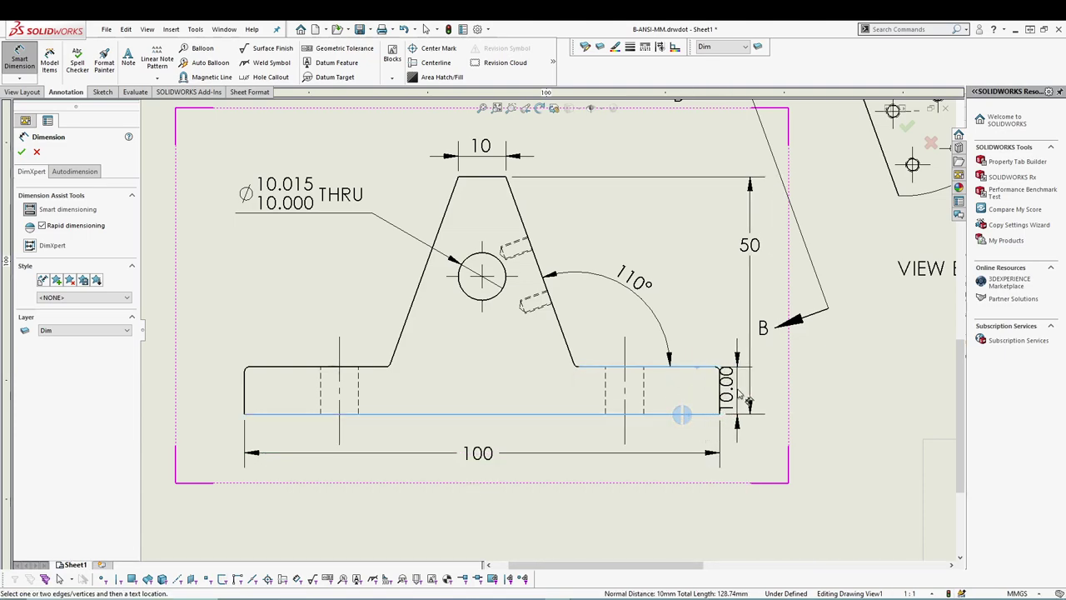
Place the base thickness dimension on the front view with precision None and broken-leader horizontal text.
{"action": "left_click", "coordinate": [711, 330]}
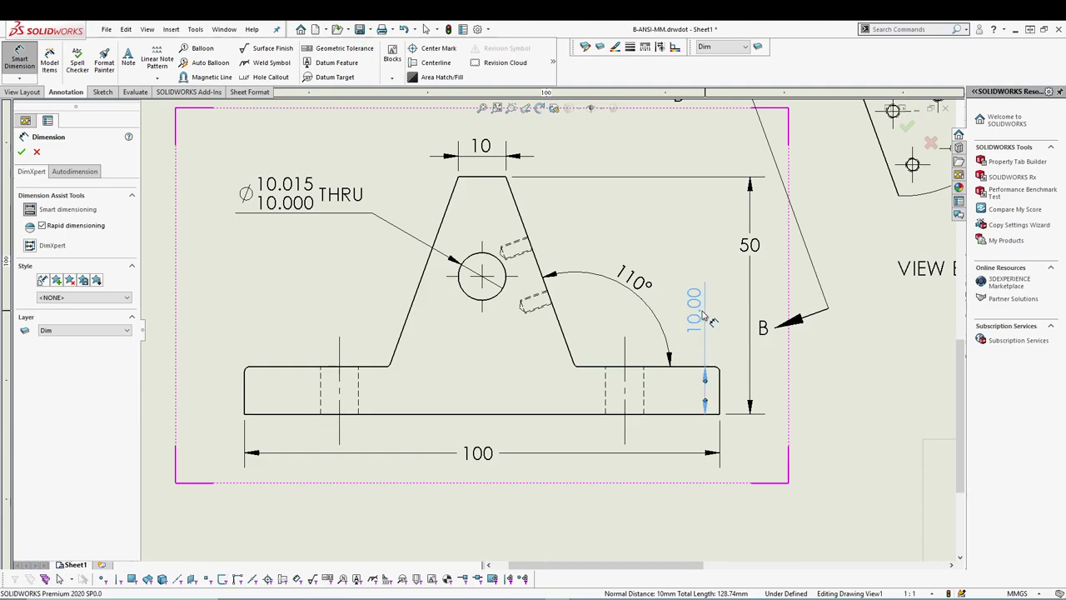
{"action": "left_click", "coordinate": [77, 347]}
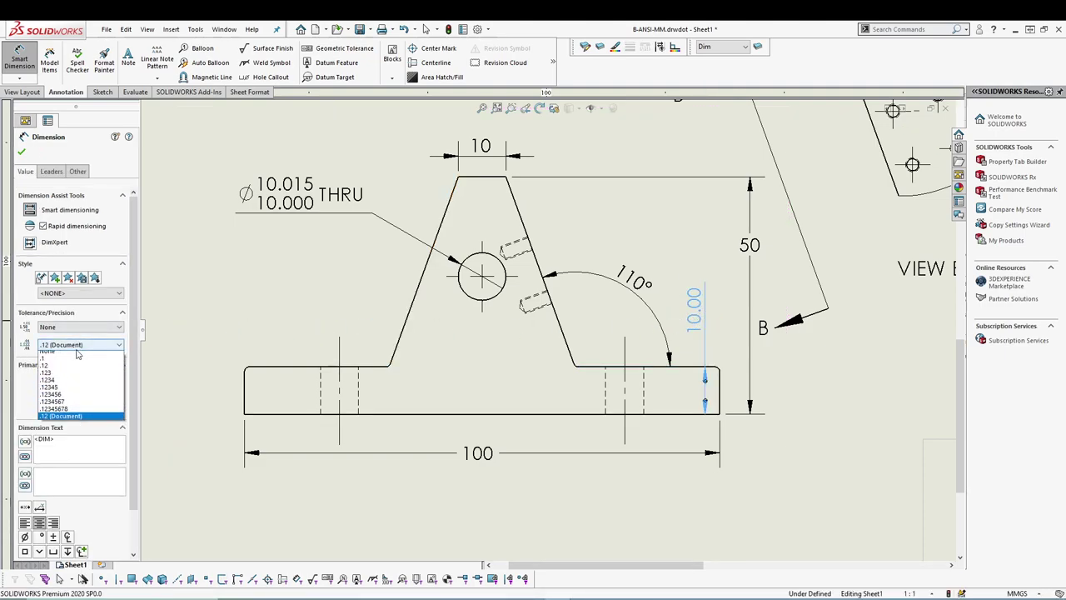
{"action": "left_click", "coordinate": [62, 354]}
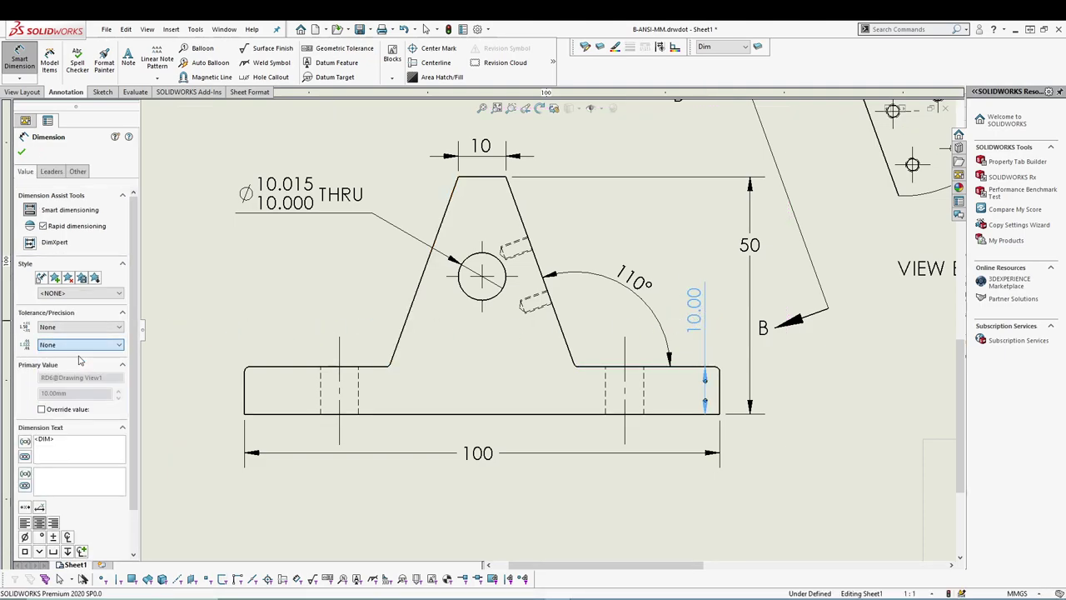
{"action": "left_click", "coordinate": [50, 171]}
{"action": "left_click", "coordinate": [23, 451]}
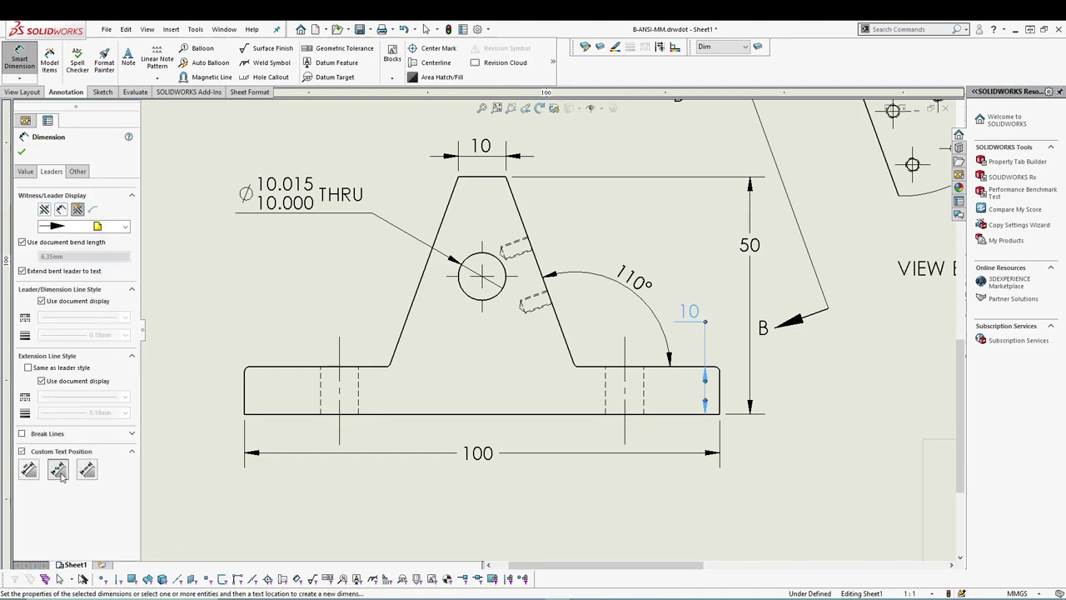
{"action": "left_click", "coordinate": [22, 152]}
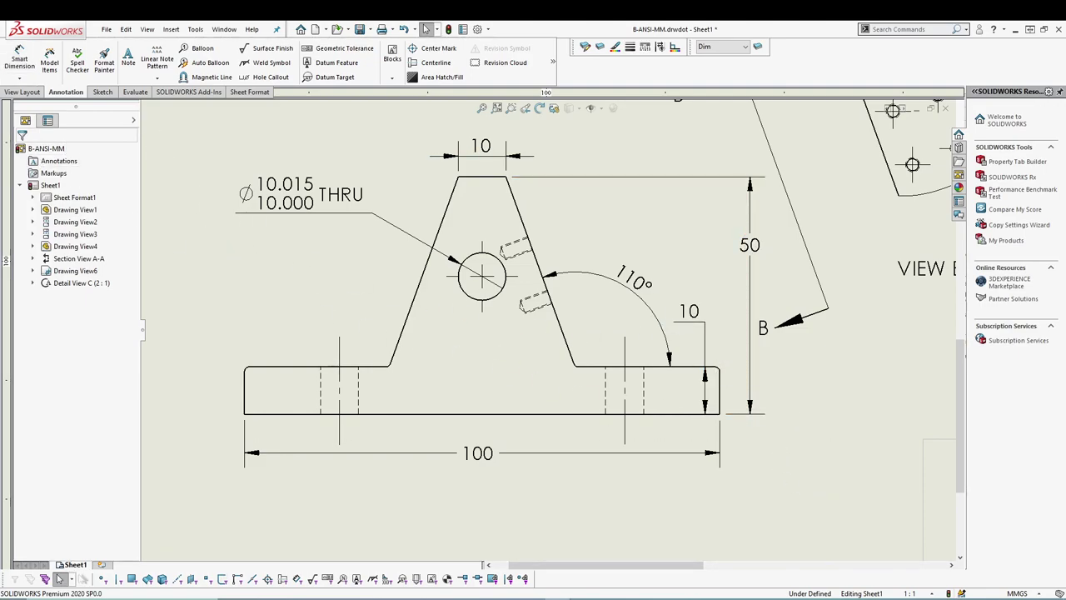
Dimension the height of the through hole's centre above the base's bottom edge with precision None.
{"action": "left_click", "coordinate": [19, 58]}
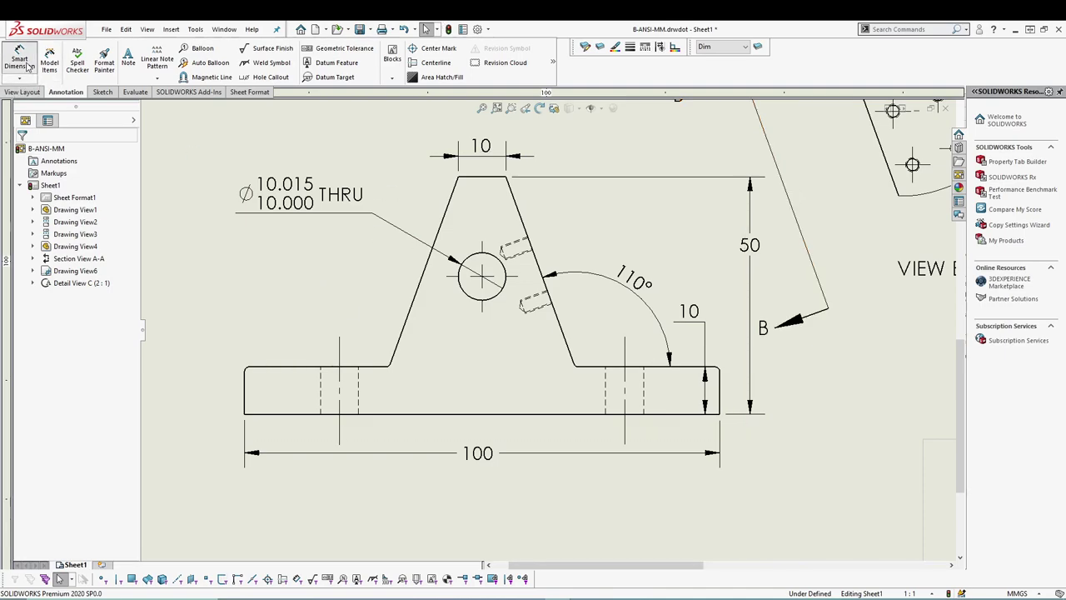
{"action": "left_click", "coordinate": [515, 286]}
{"action": "left_click", "coordinate": [582, 413]}
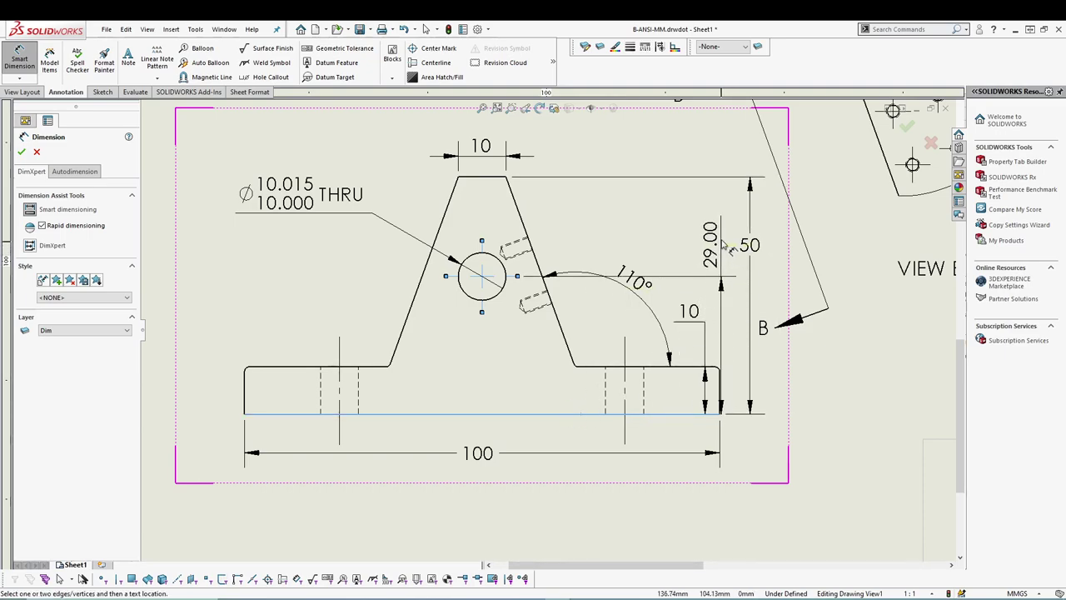
{"action": "left_click", "coordinate": [710, 238]}
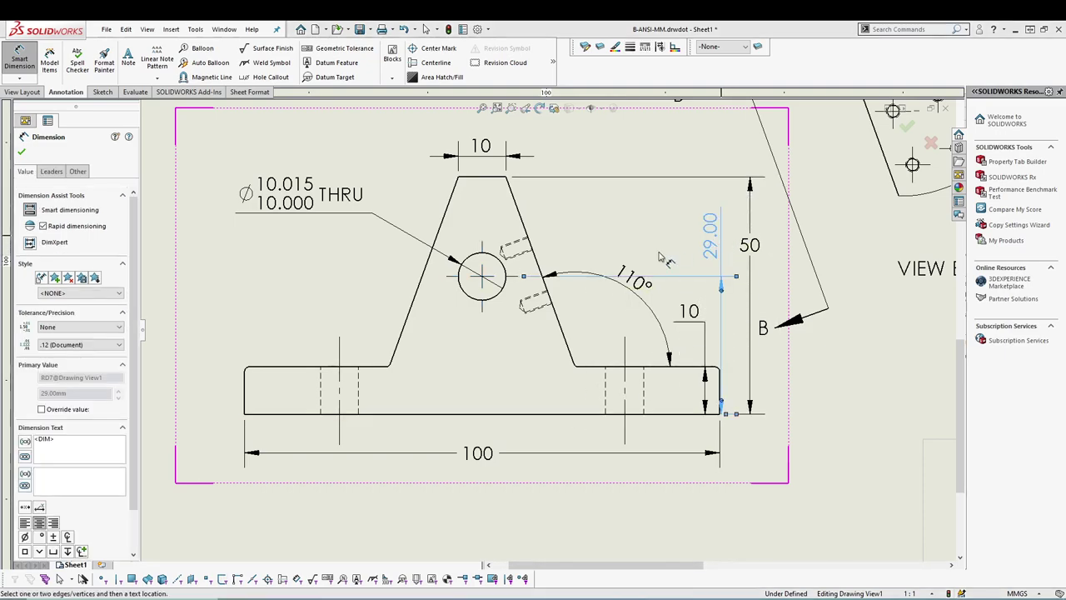
{"action": "left_click", "coordinate": [67, 343]}
{"action": "left_click", "coordinate": [67, 358]}
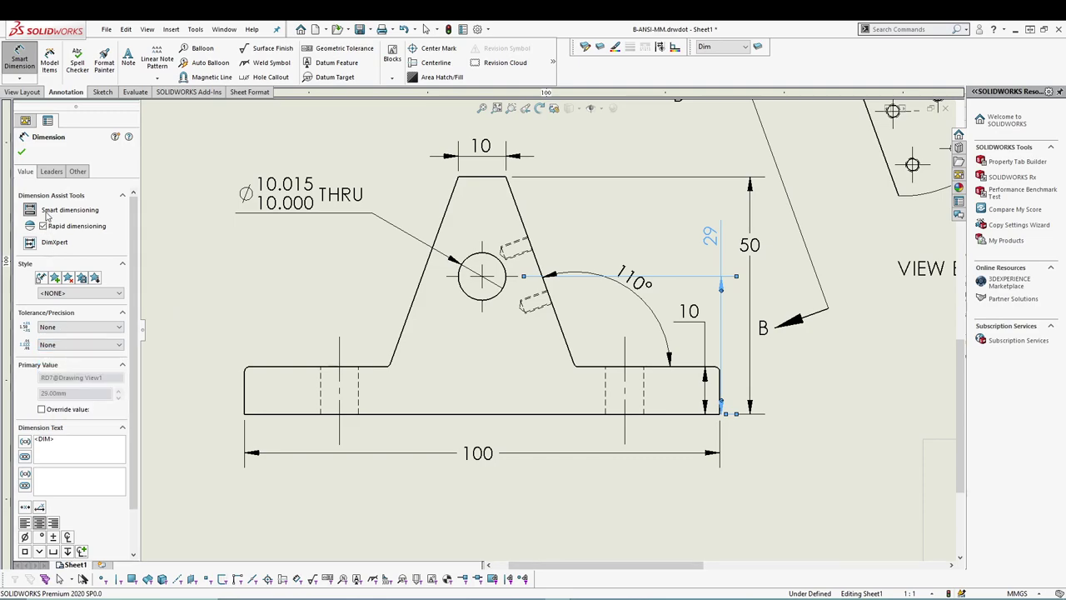
Give the hole height dimension broken-leader horizontal text and move the text down between its arrows.
{"action": "left_click", "coordinate": [48, 172]}
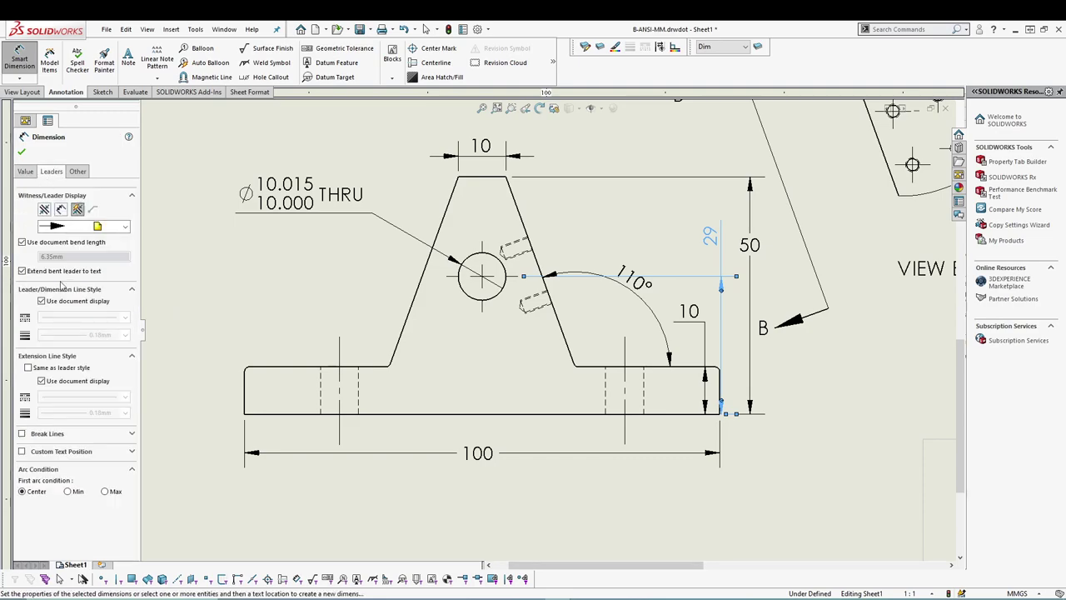
{"action": "left_click", "coordinate": [35, 453]}
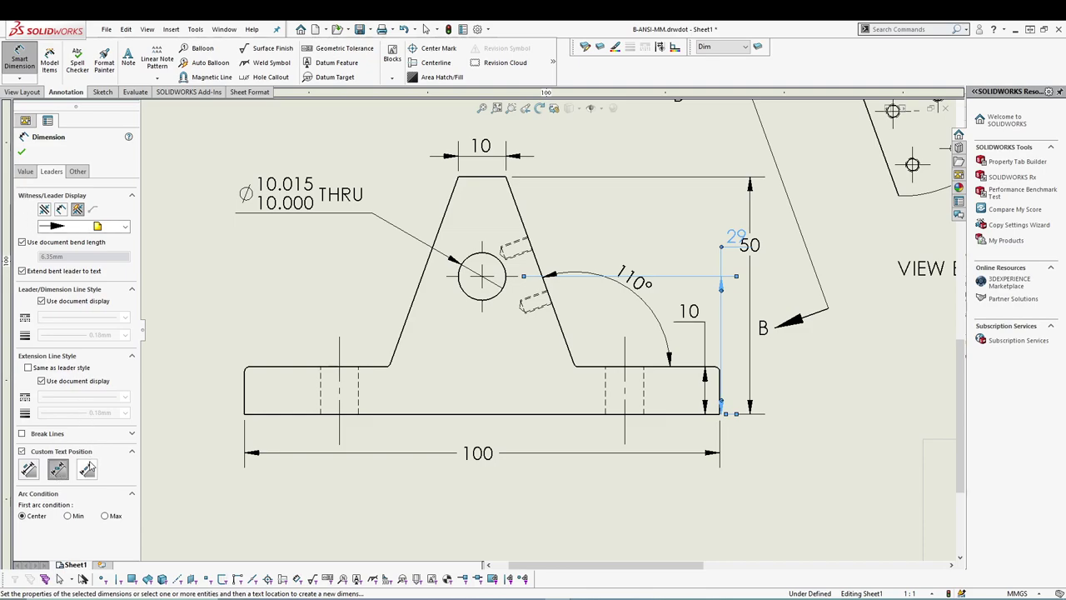
{"action": "left_click", "coordinate": [86, 471]}
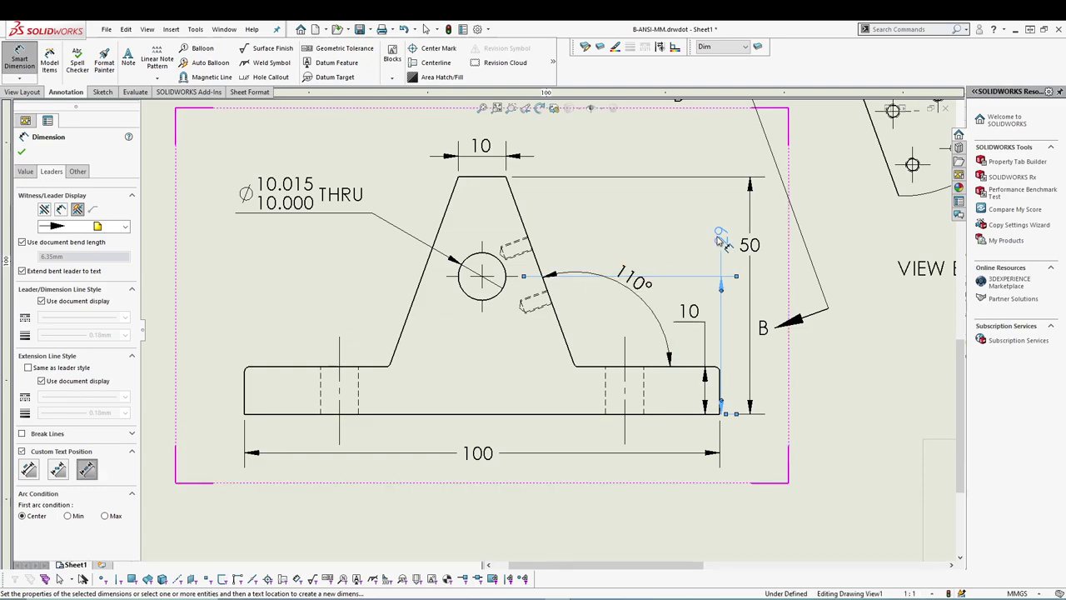
{"action": "left_click_drag", "start_coordinate": [718, 240], "coordinate": [727, 343]}
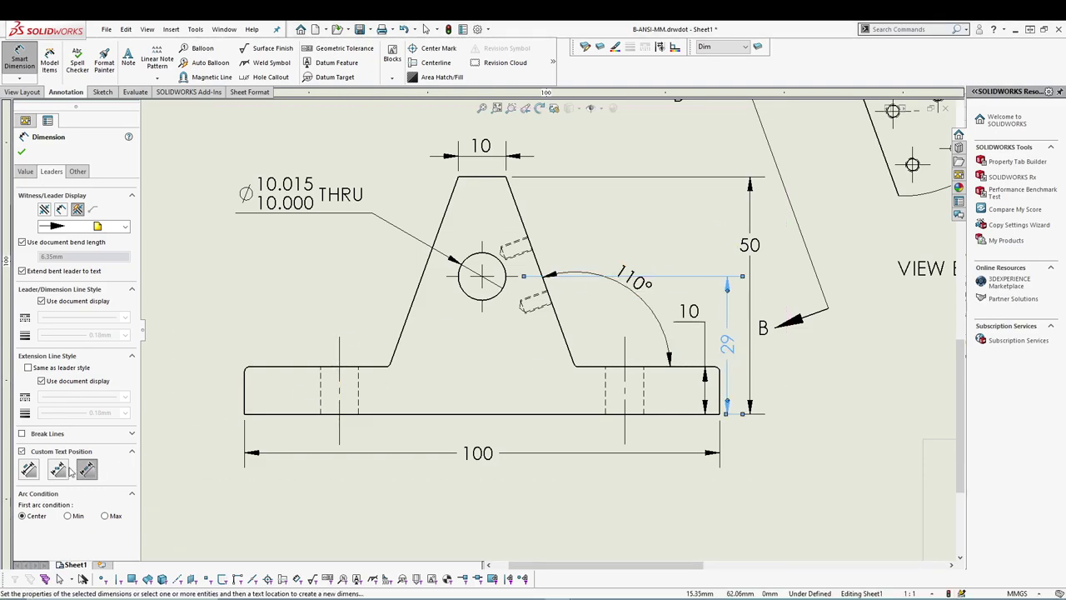
{"action": "left_click", "coordinate": [22, 152]}
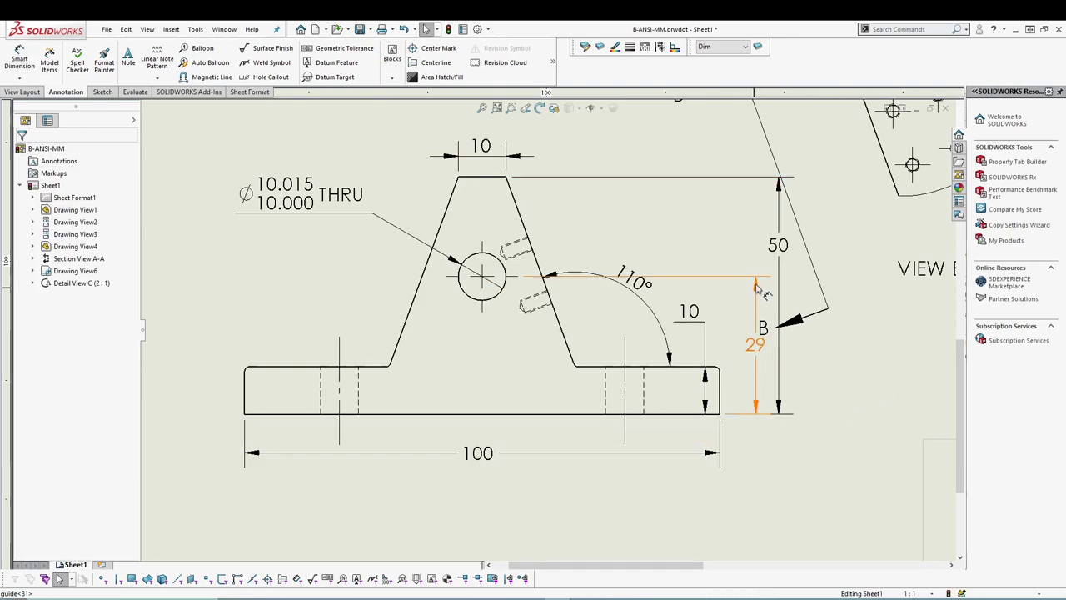
Move the hole height and overall height dimensions closer to the front view, clear of the B section arrow.
{"action": "left_click_drag", "start_coordinate": [756, 292], "coordinate": [734, 290]}
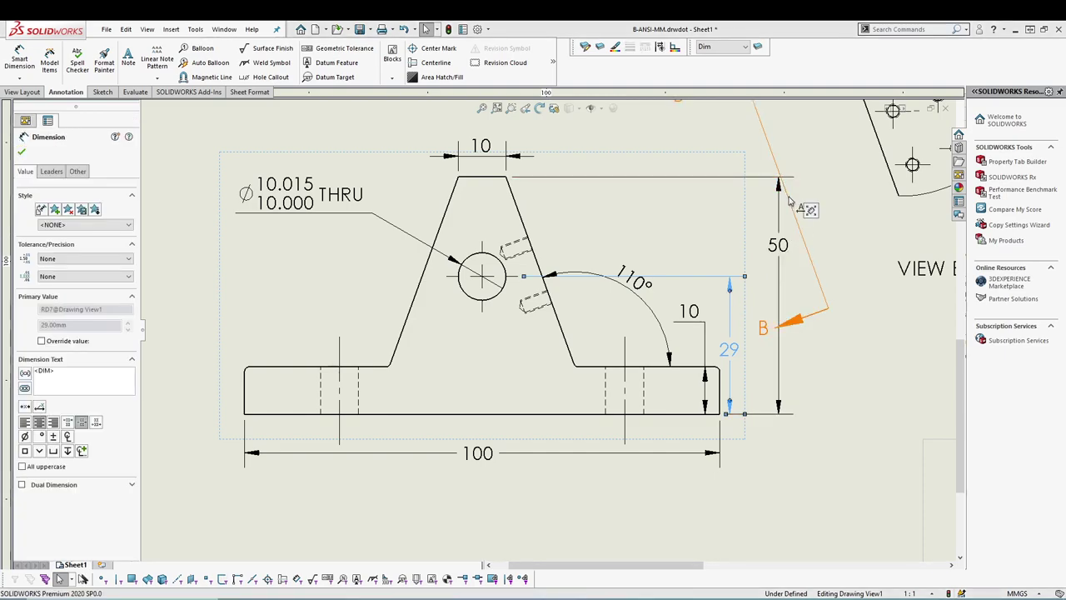
{"action": "left_click_drag", "start_coordinate": [781, 188], "coordinate": [754, 191]}
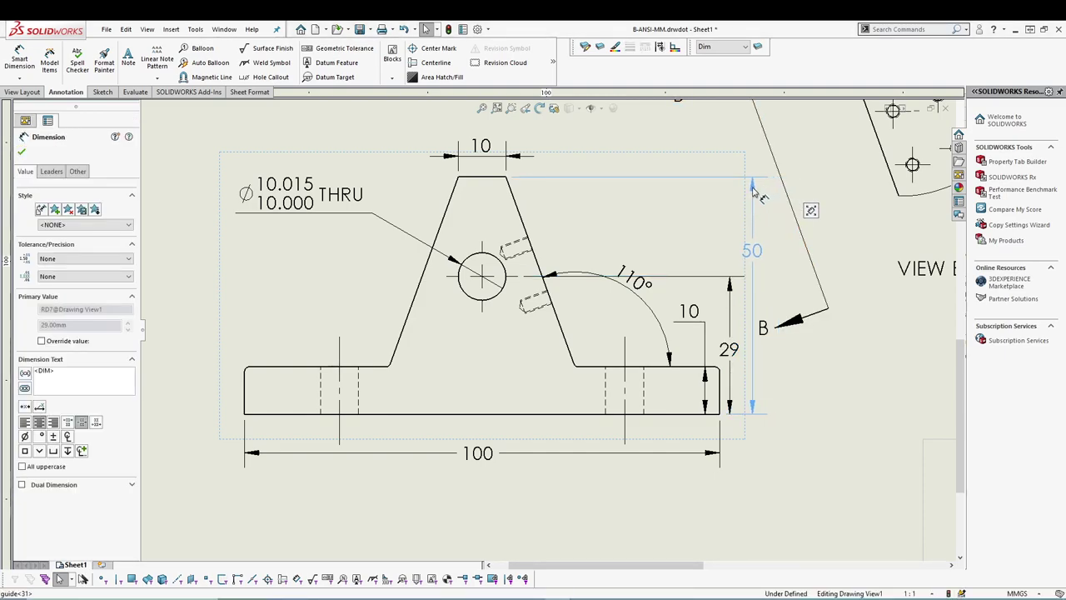
{"action": "left_click", "coordinate": [828, 441]}
Move the 110° angle dimension closer to the sloped edge in the front view.
{"action": "scroll", "coordinate": [821, 436], "scroll_direction": "up", "scroll_amount": 3}
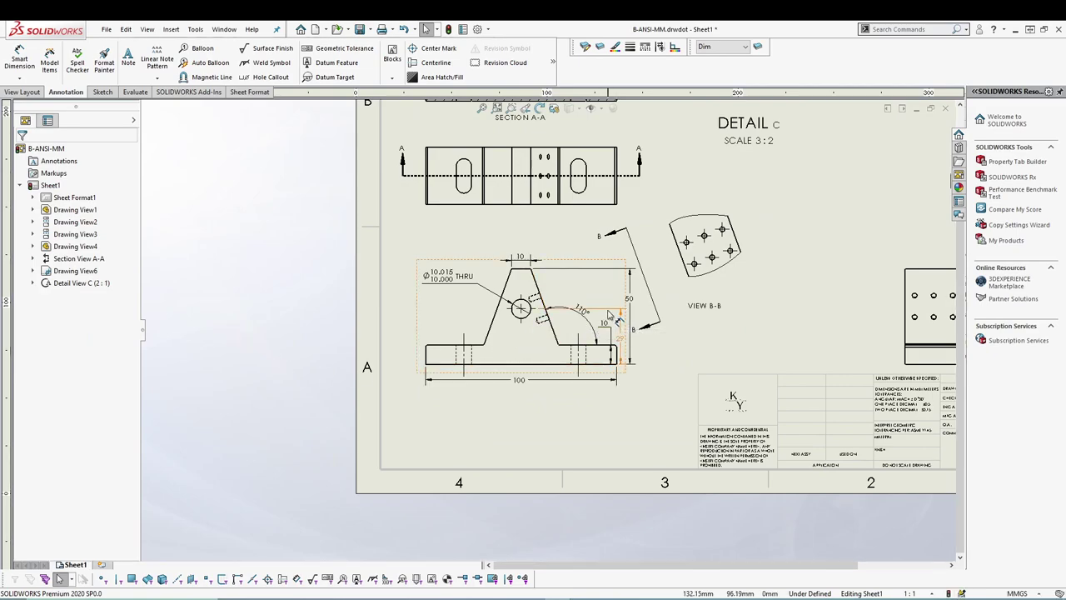
{"action": "left_click", "coordinate": [581, 325]}
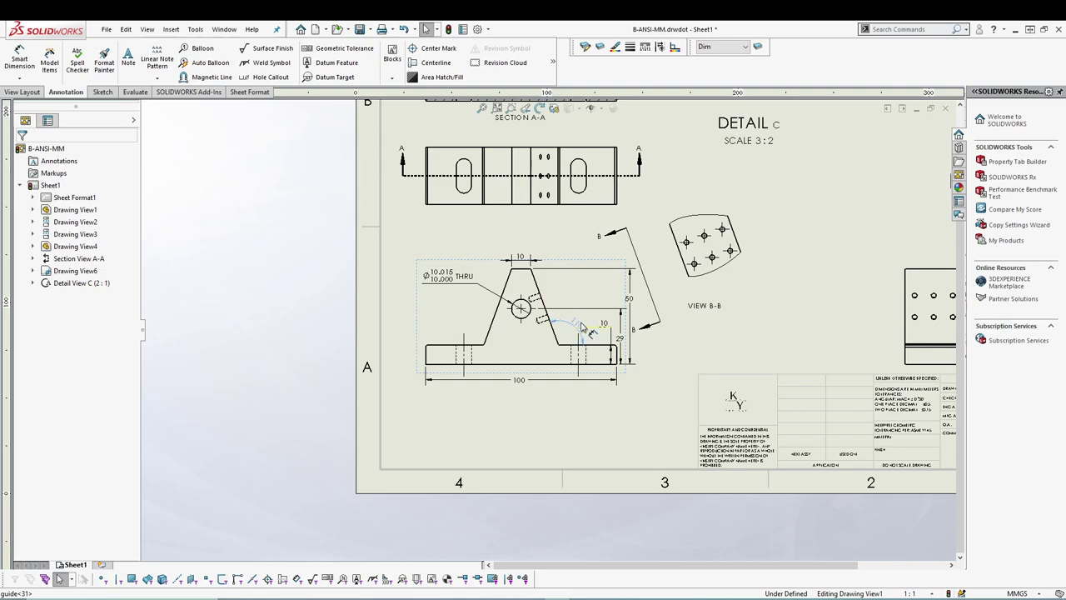
{"action": "left_click", "coordinate": [583, 323]}
{"action": "left_click", "coordinate": [288, 422]}
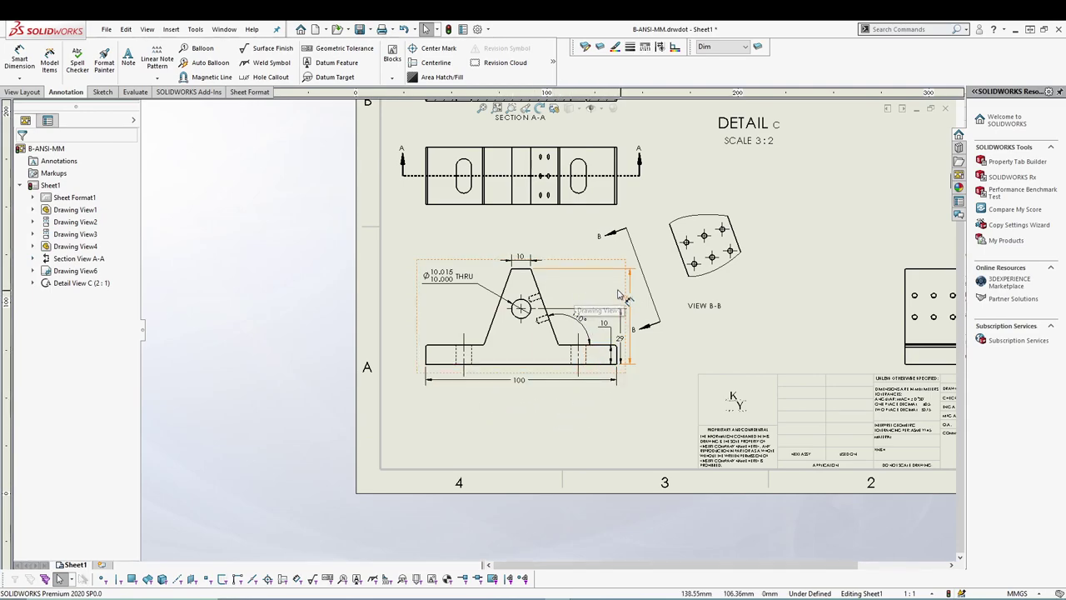
Insert a centerline midway between the two vertical edges of the narrow top face in the top view.
{"action": "middle_click_drag", "start_coordinate": [548, 227], "coordinate": [546, 356]}
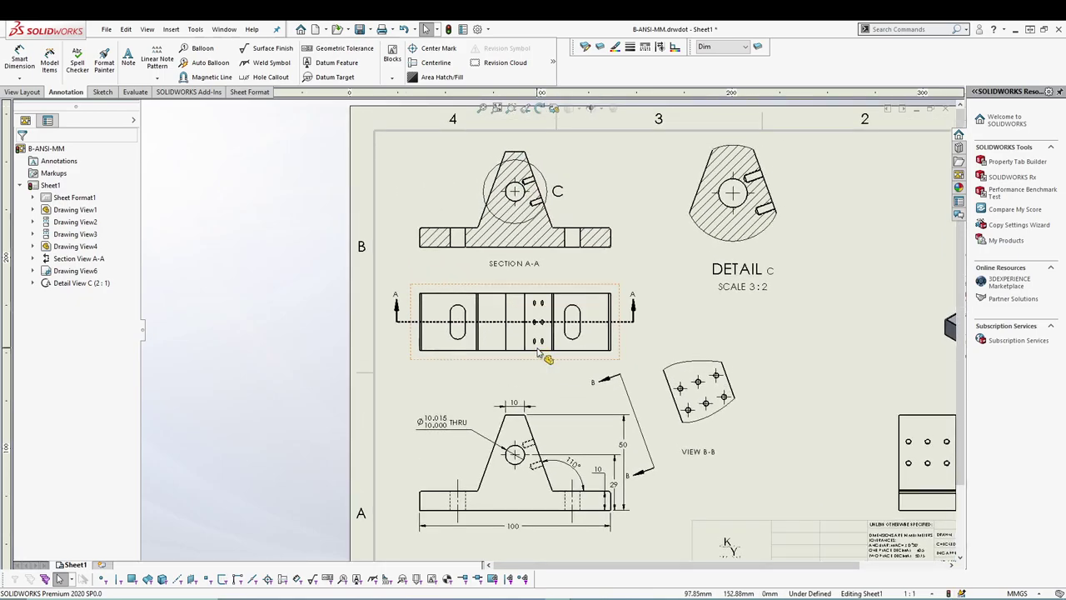
{"action": "scroll", "coordinate": [525, 344], "scroll_direction": "down", "scroll_amount": 5}
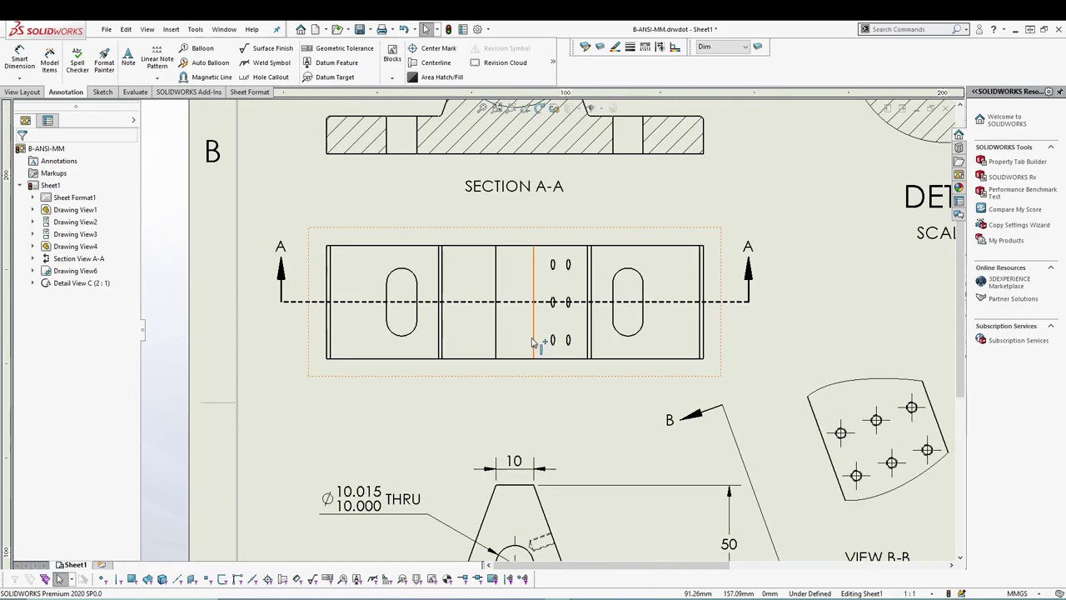
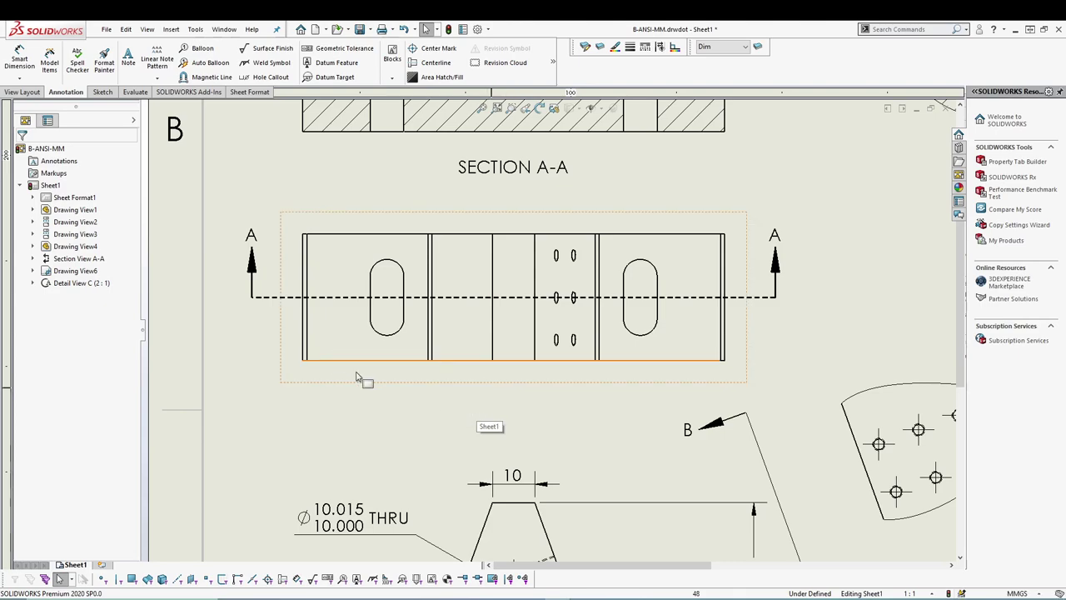
{"action": "left_click", "coordinate": [433, 63]}
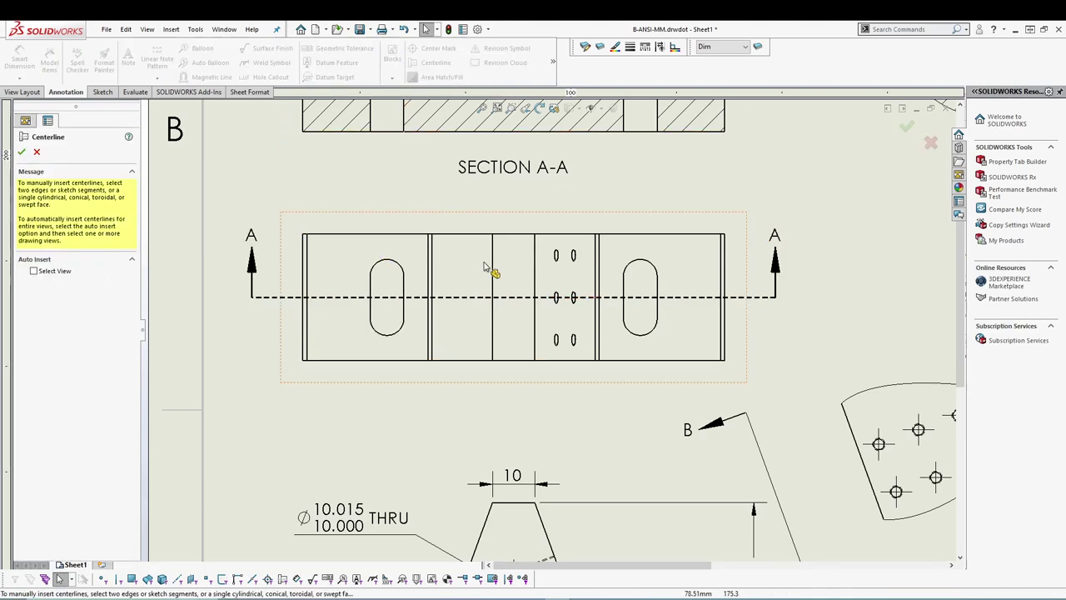
{"action": "left_click", "coordinate": [535, 265]}
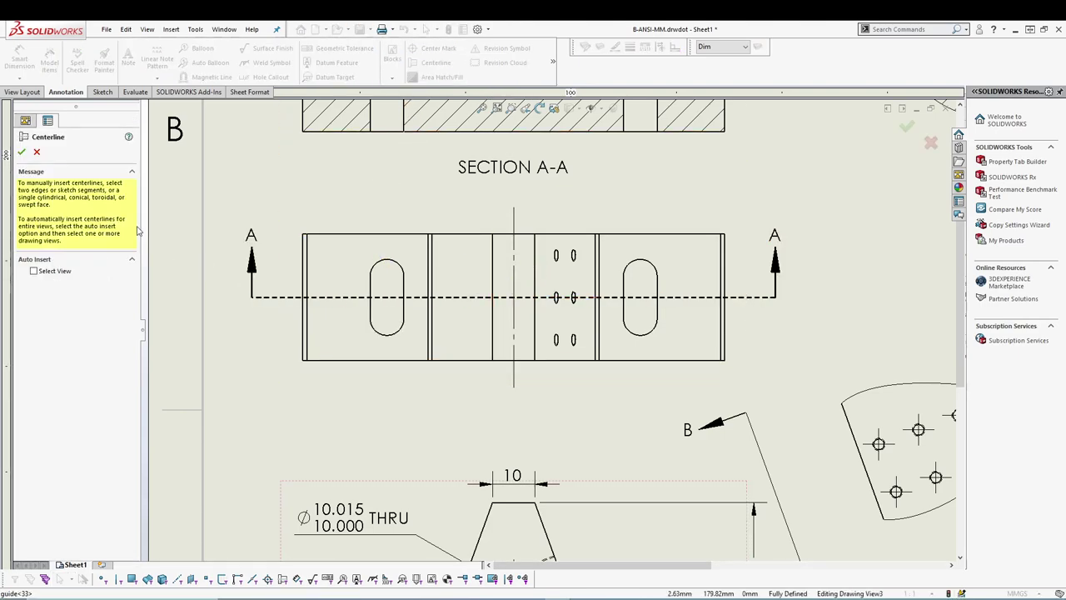
{"action": "left_click", "coordinate": [21, 152]}
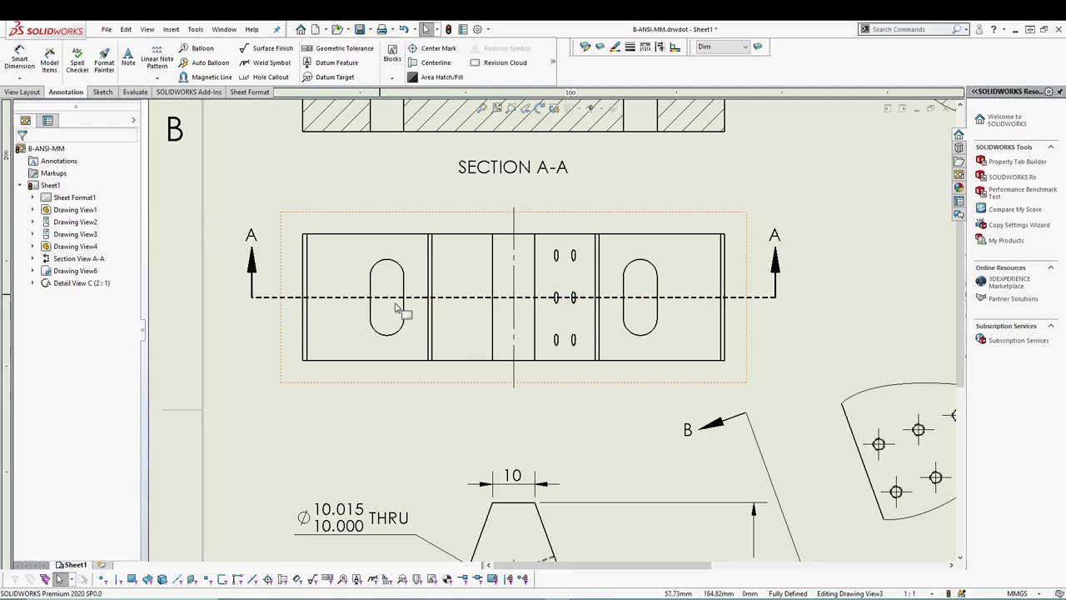
Show the temporary axes of the slots and holes in the drawing views.
{"action": "left_click", "coordinate": [150, 32]}
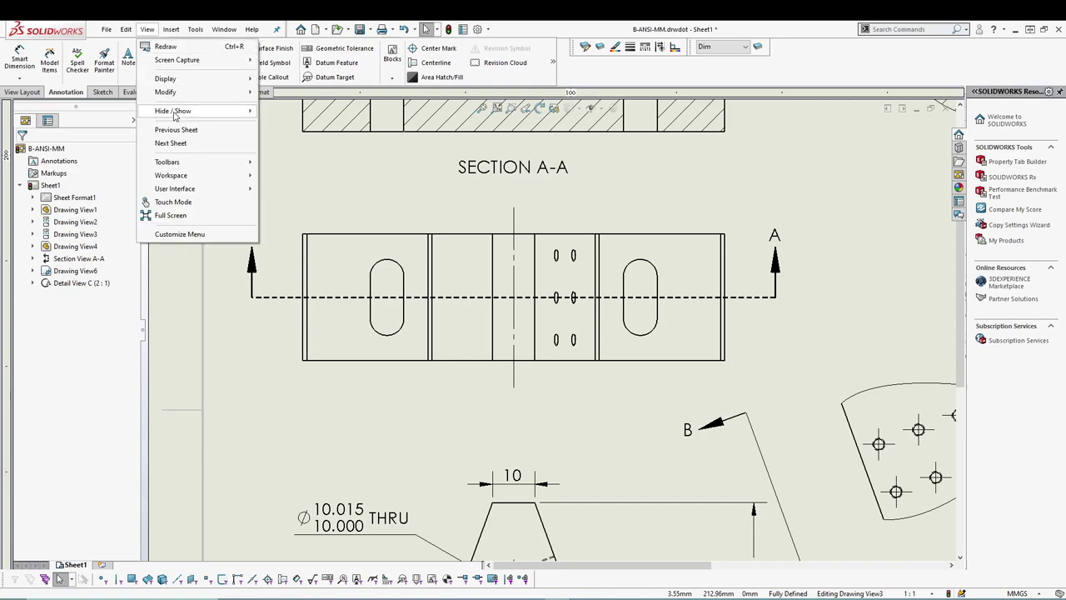
{"action": "mouse_move", "coordinate": [189, 117]}
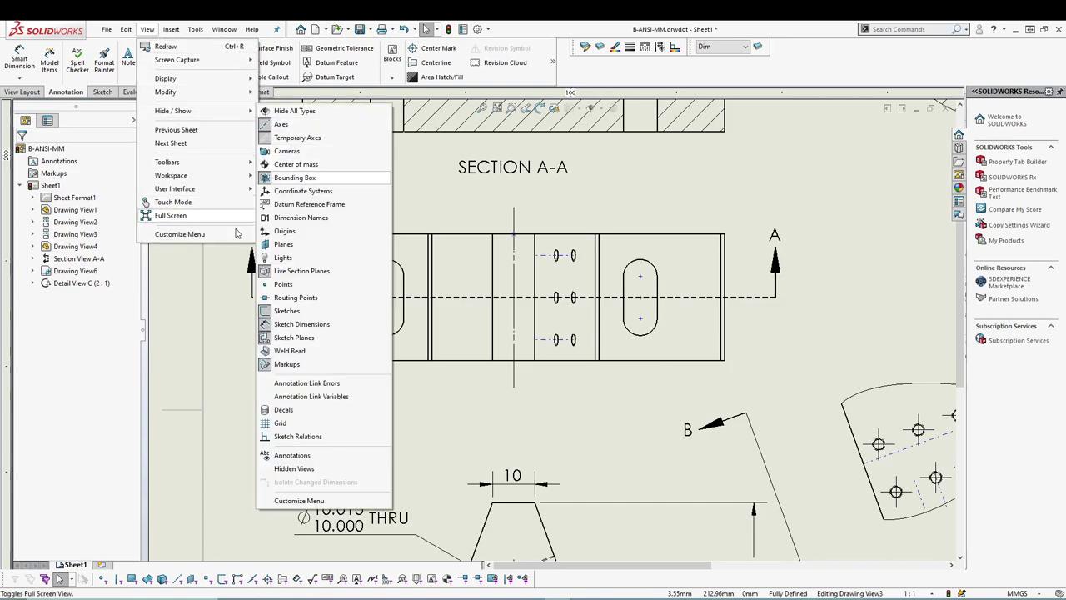
{"action": "left_click", "coordinate": [175, 307]}
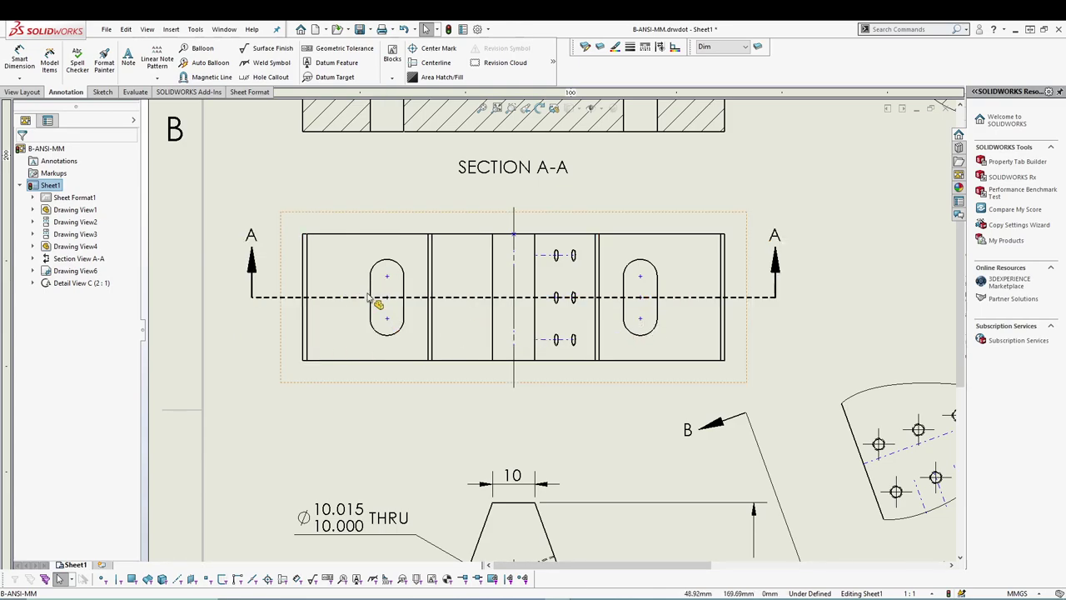
Dimension the horizontal distance from the left slot's centre to the top view's centerline with precision None.
{"action": "left_click", "coordinate": [21, 69]}
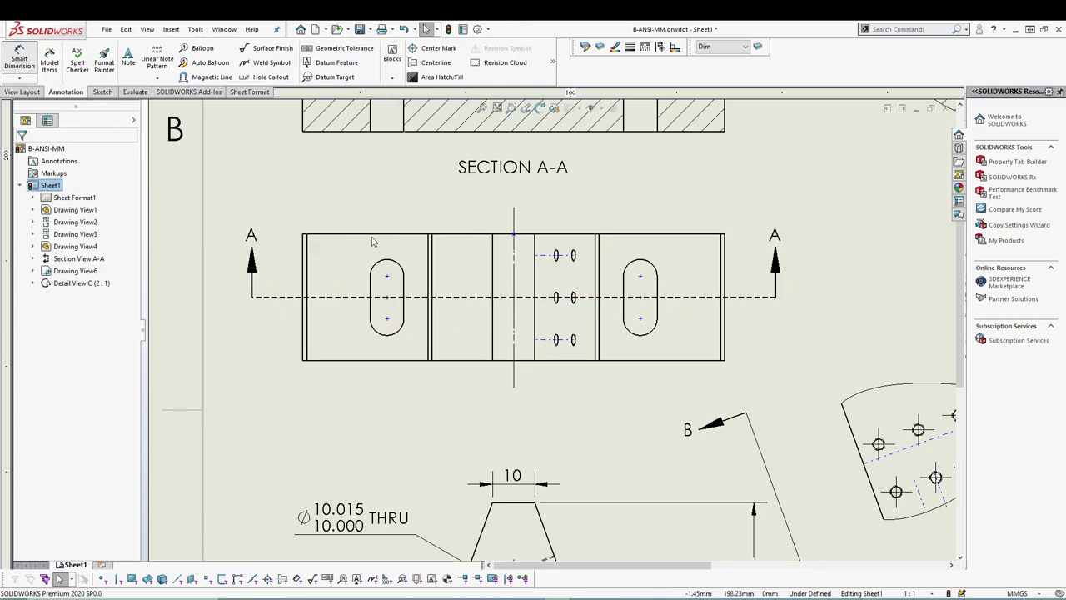
{"action": "left_click", "coordinate": [387, 279]}
{"action": "left_click", "coordinate": [513, 226]}
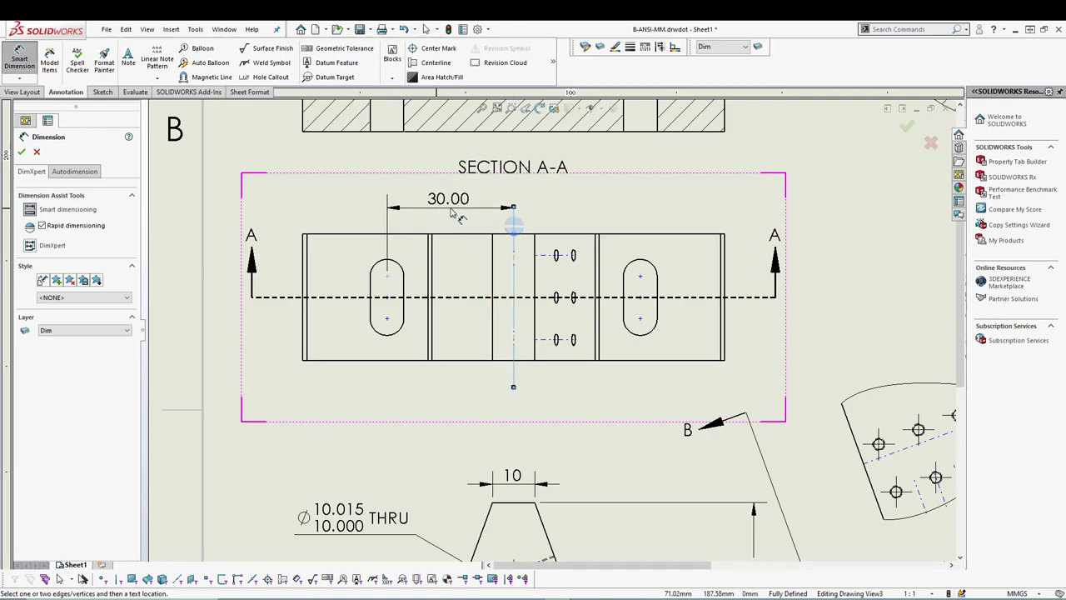
{"action": "left_click", "coordinate": [452, 214]}
{"action": "left_click", "coordinate": [73, 345]}
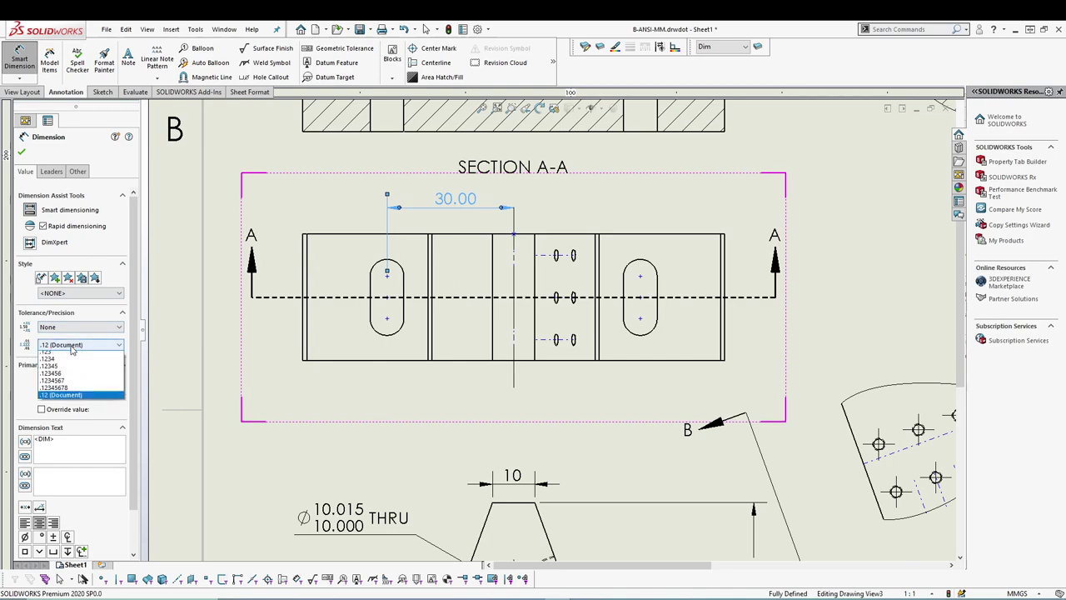
{"action": "left_click", "coordinate": [68, 361]}
Set the slot distance dimension's custom text position to broken leader with aligned text.
{"action": "left_click", "coordinate": [50, 171]}
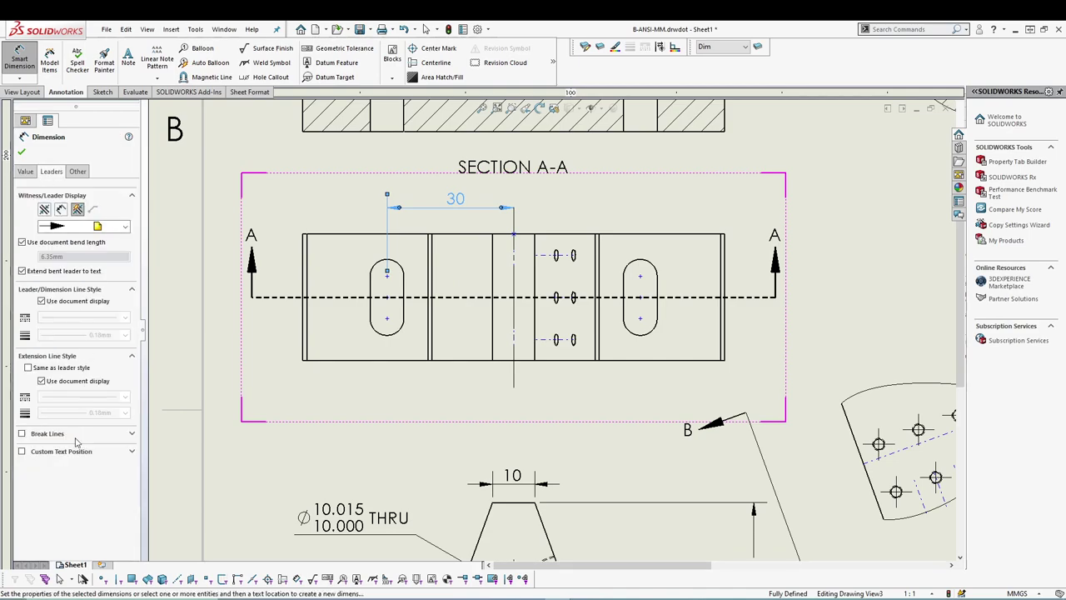
{"action": "left_click", "coordinate": [54, 454]}
{"action": "left_click", "coordinate": [87, 469]}
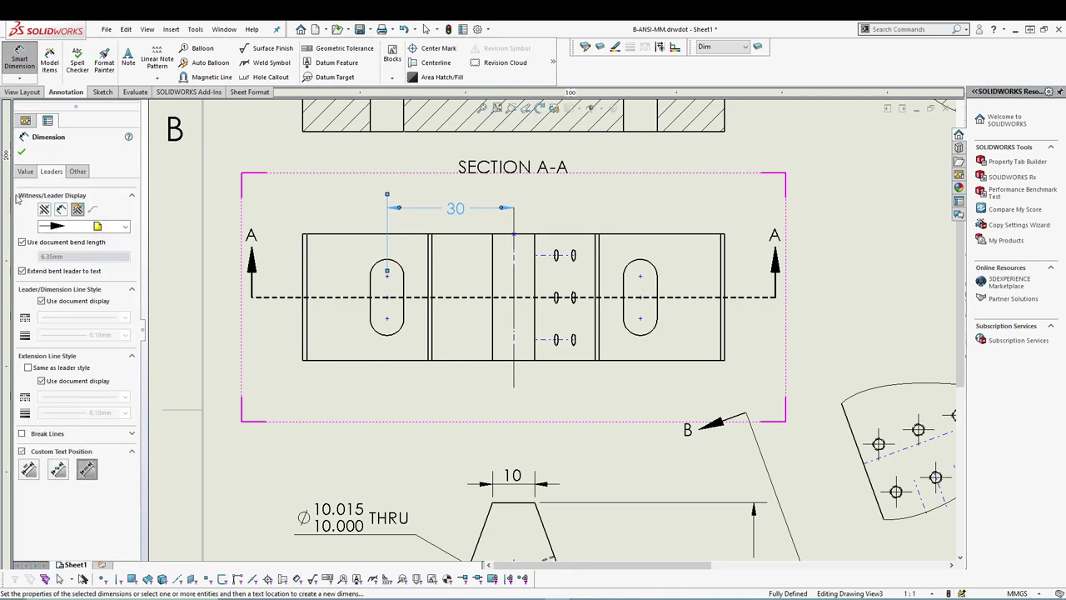
{"action": "left_click", "coordinate": [22, 153]}
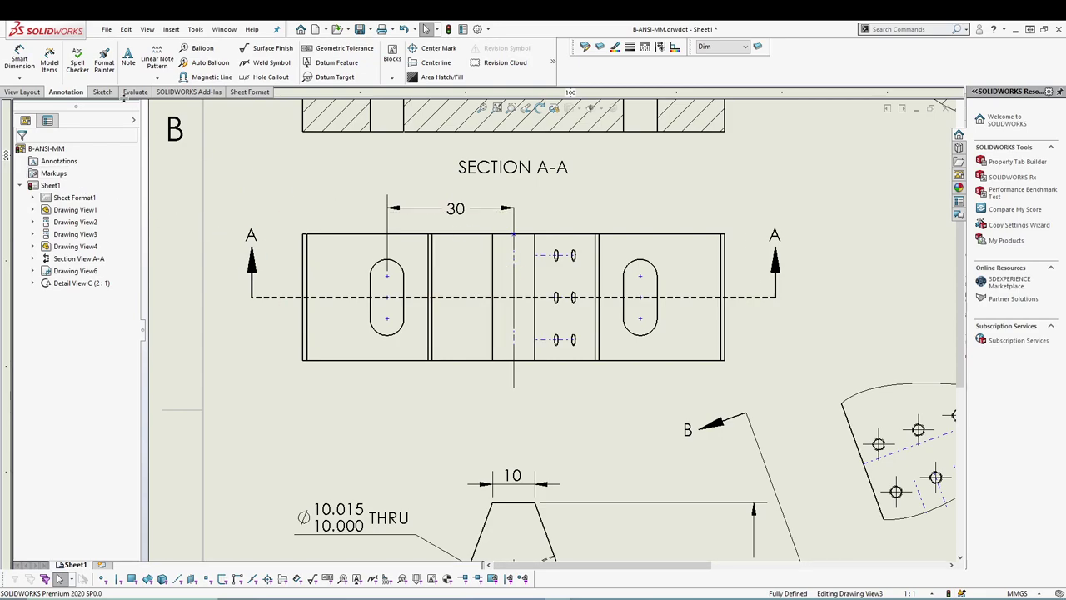
Dimension the horizontal distance from the right slot's centre to the top view's centerline, with precision None.
{"action": "left_click", "coordinate": [16, 58]}
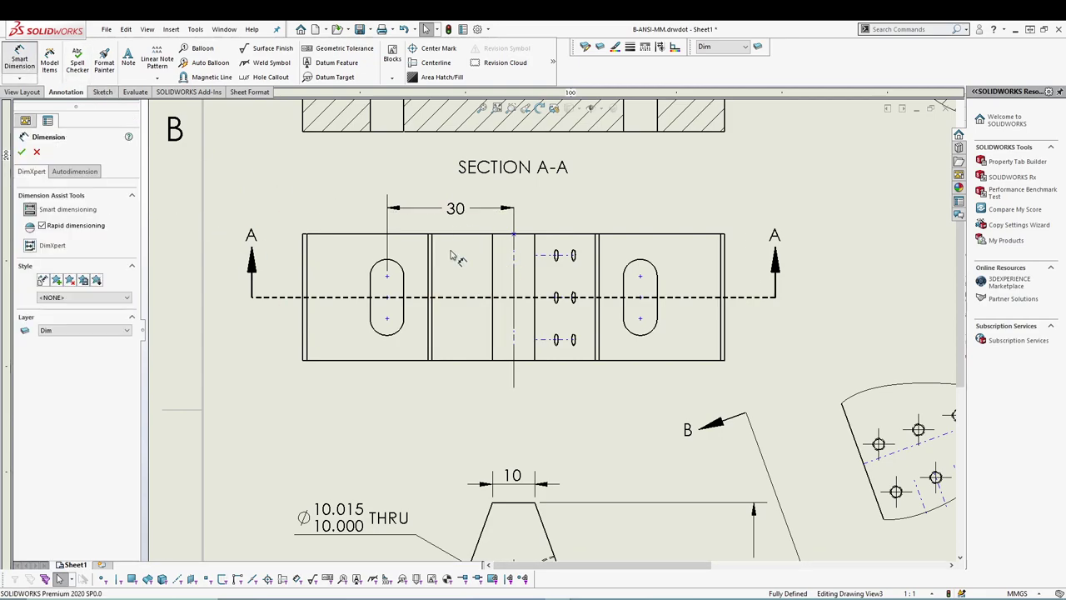
{"action": "left_click", "coordinate": [641, 278]}
{"action": "left_click", "coordinate": [513, 265]}
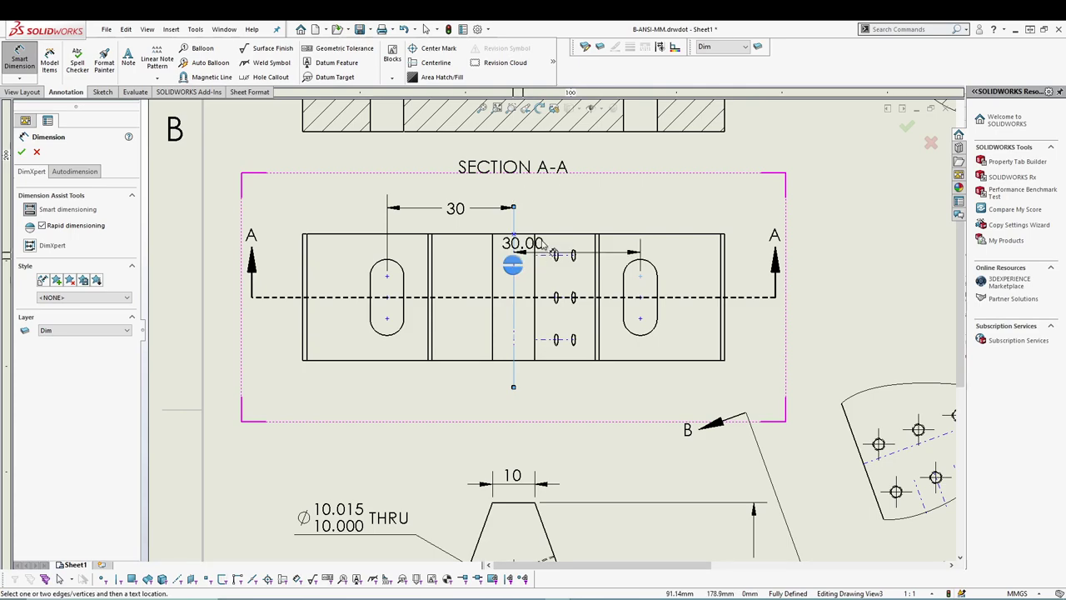
{"action": "left_click", "coordinate": [593, 214]}
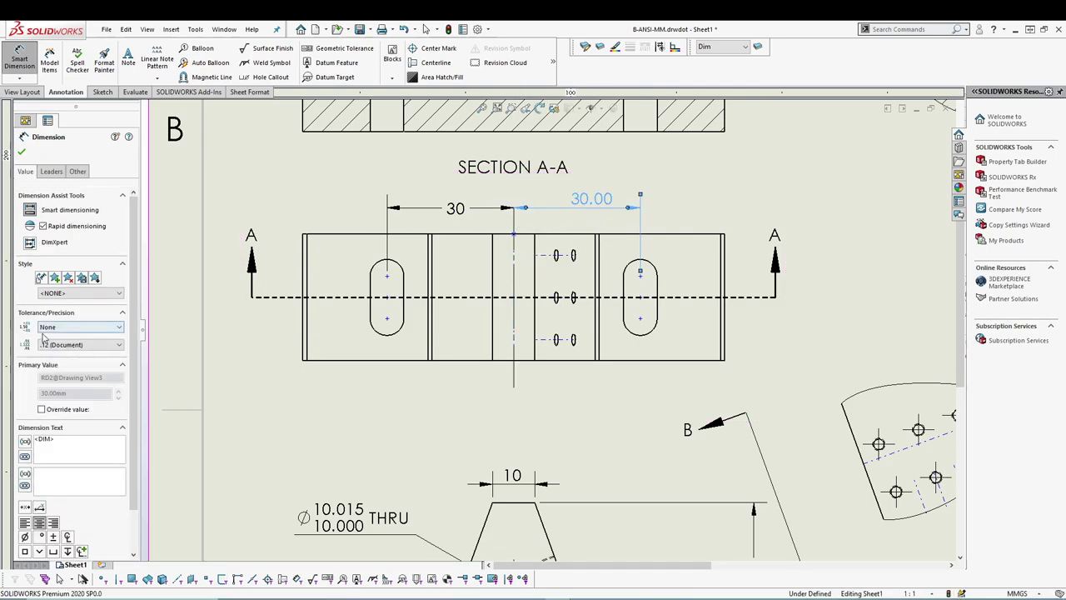
{"action": "left_click", "coordinate": [57, 345]}
{"action": "left_click", "coordinate": [63, 358]}
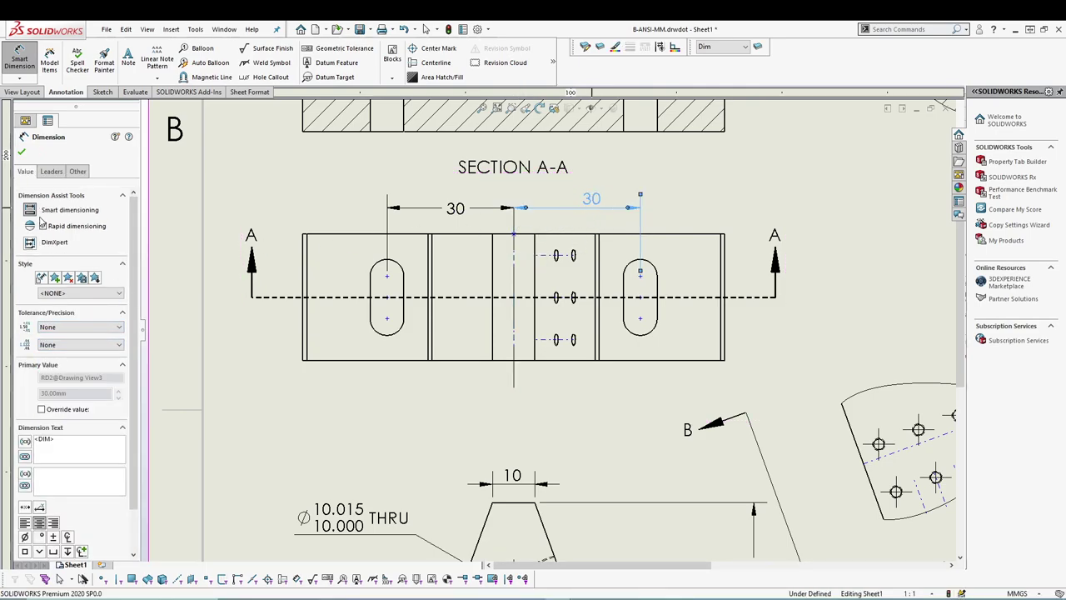
Set a custom text position with a broken leader for the right slot's distance dimension.
{"action": "left_click", "coordinate": [50, 171]}
{"action": "left_click", "coordinate": [22, 452]}
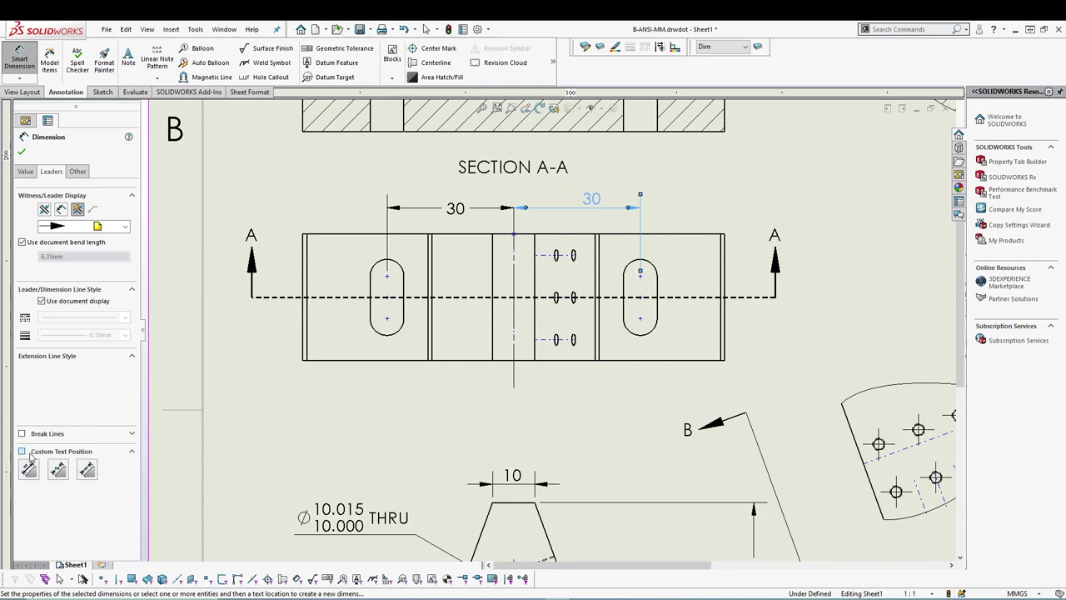
{"action": "left_click", "coordinate": [22, 151]}
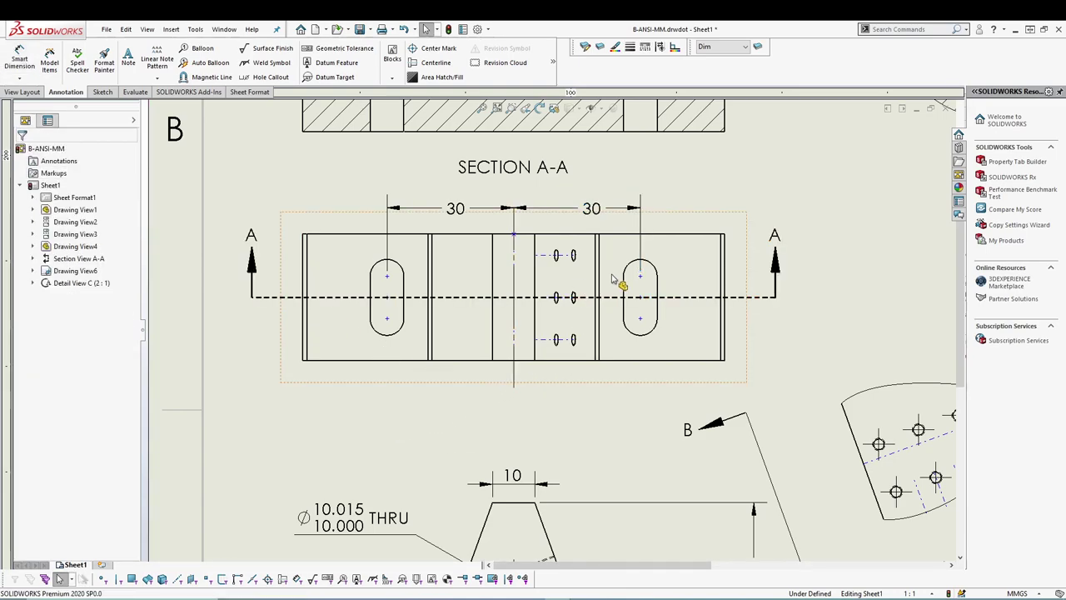
Dimension the right slot's width below the top view, with precision None.
{"action": "left_click", "coordinate": [662, 291]}
{"action": "key", "text": "d"}
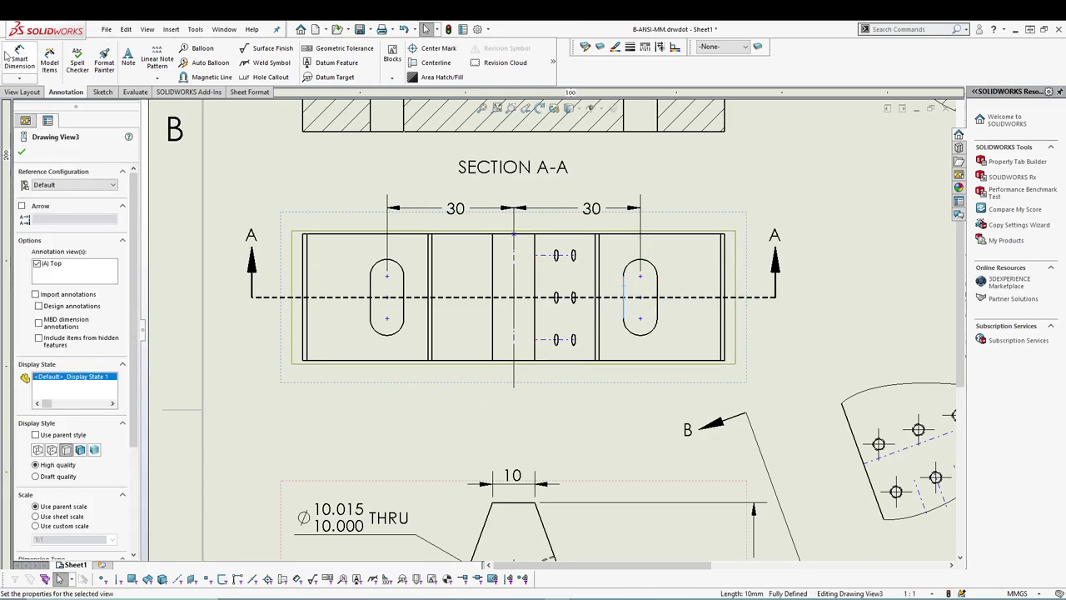
{"action": "left_click", "coordinate": [657, 290]}
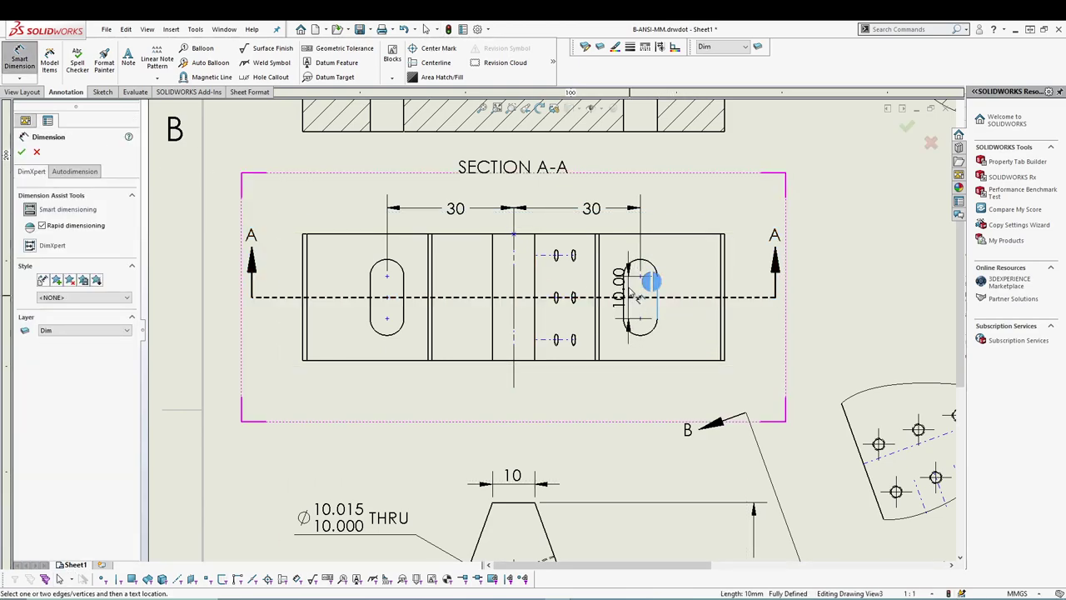
{"action": "left_click", "coordinate": [650, 398]}
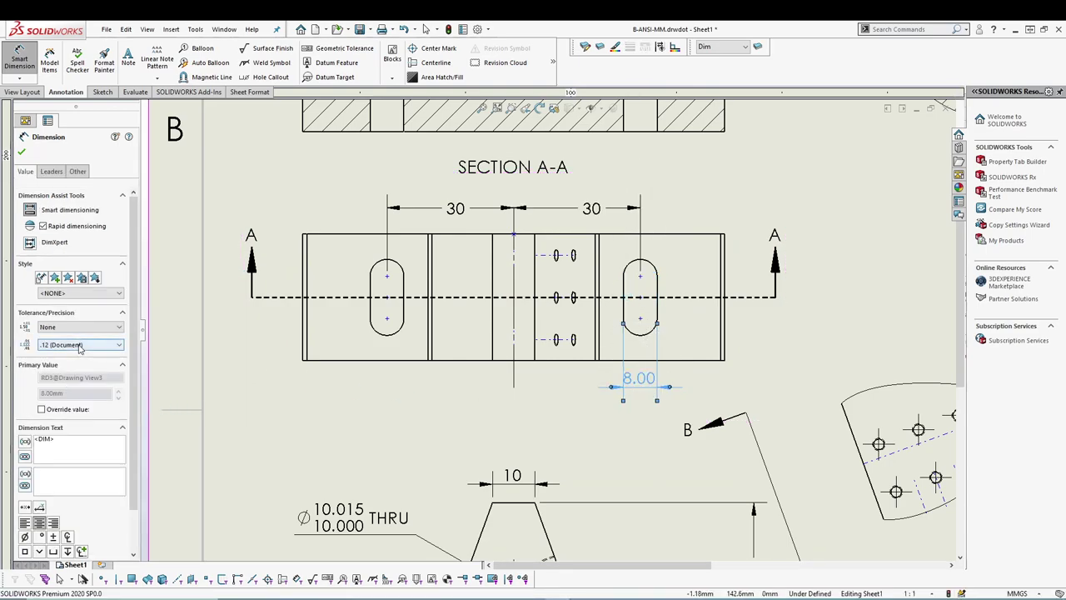
{"action": "left_click", "coordinate": [81, 345]}
{"action": "left_click", "coordinate": [79, 363]}
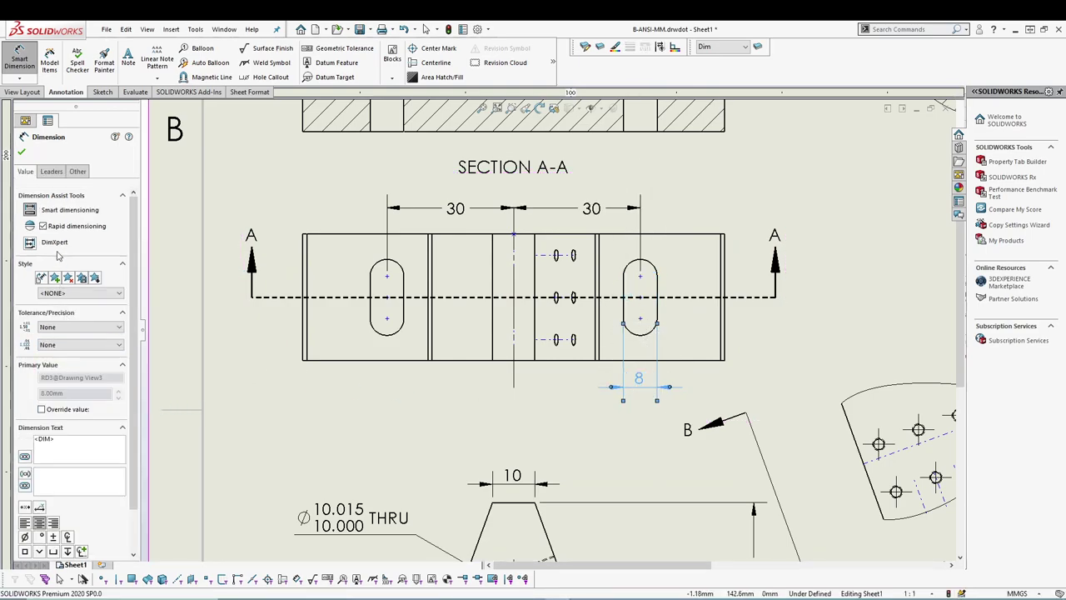
Set a custom text position with a broken leader for the slot width dimension.
{"action": "left_click", "coordinate": [50, 172]}
{"action": "left_click", "coordinate": [39, 453]}
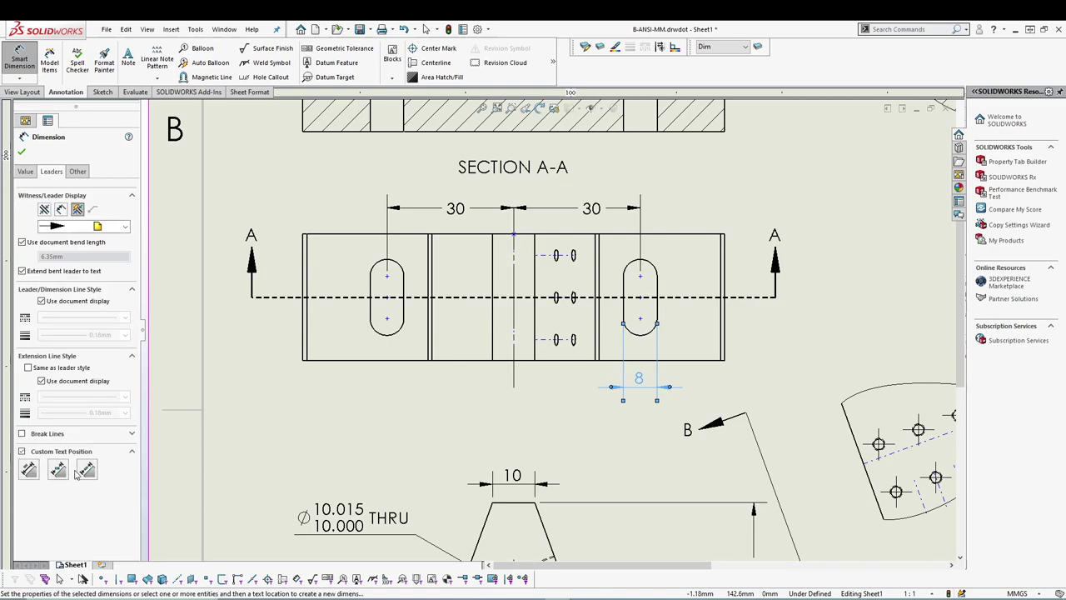
{"action": "left_click", "coordinate": [23, 154]}
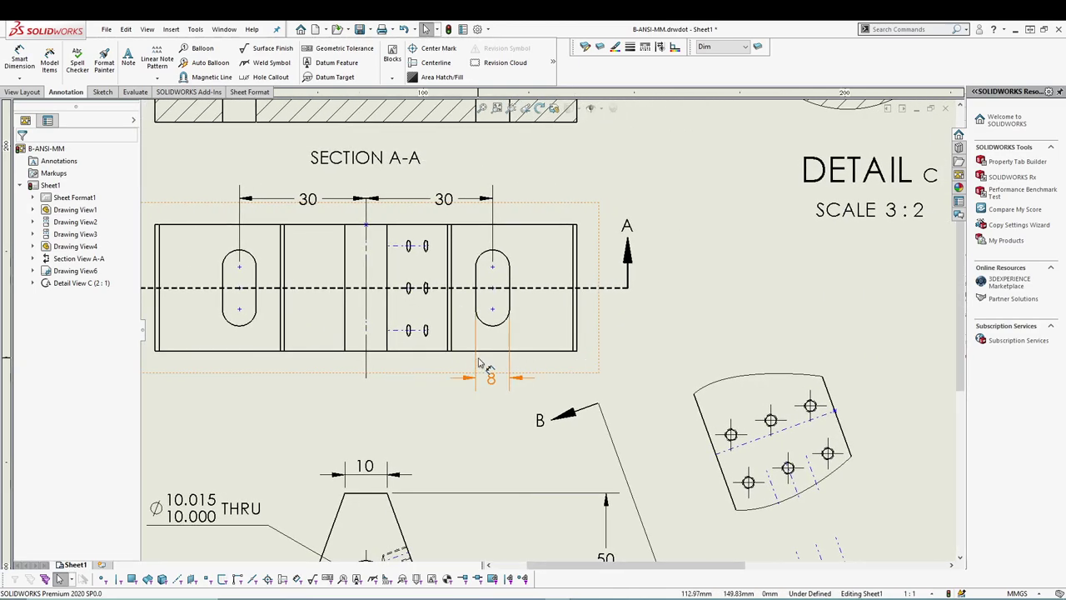
Dimension the radius of the right slot's lower arc and override its dimension text with 2XR4.
{"action": "middle_click_drag", "start_coordinate": [488, 369], "coordinate": [515, 368]}
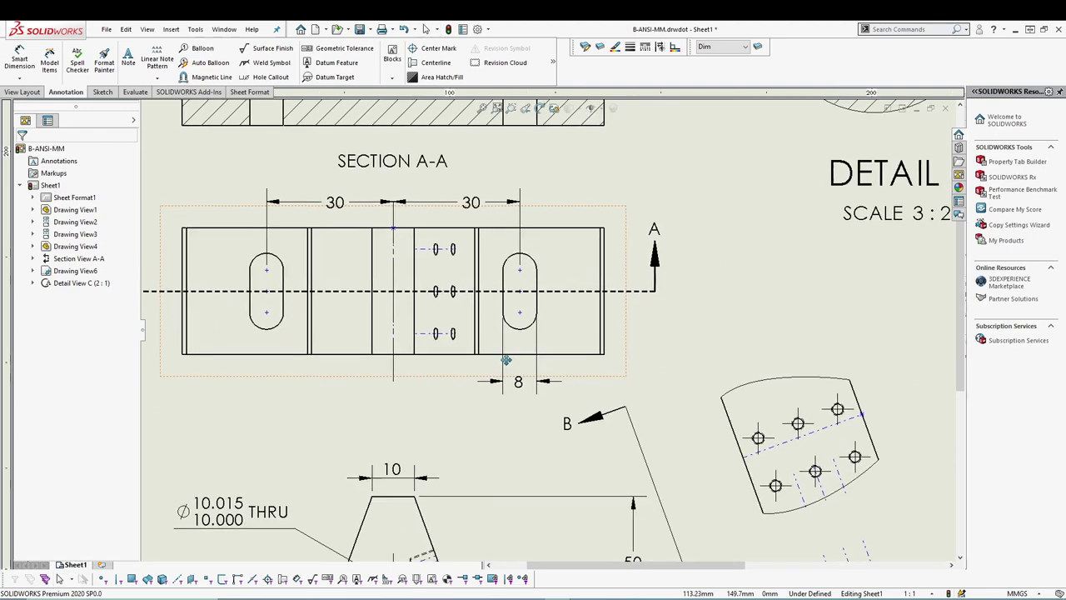
{"action": "left_click", "coordinate": [19, 57]}
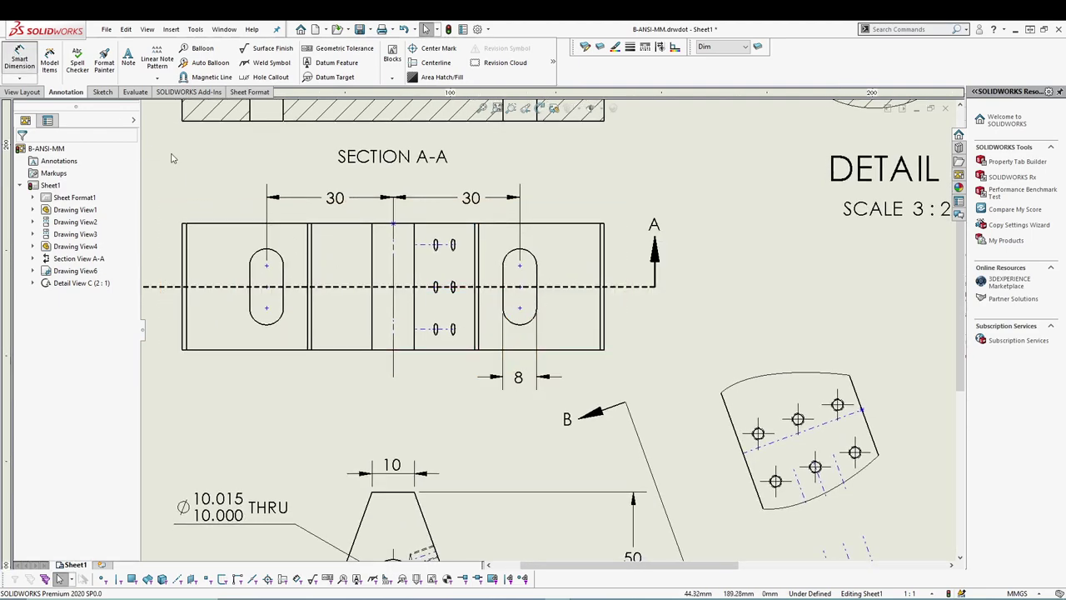
{"action": "left_click", "coordinate": [534, 322]}
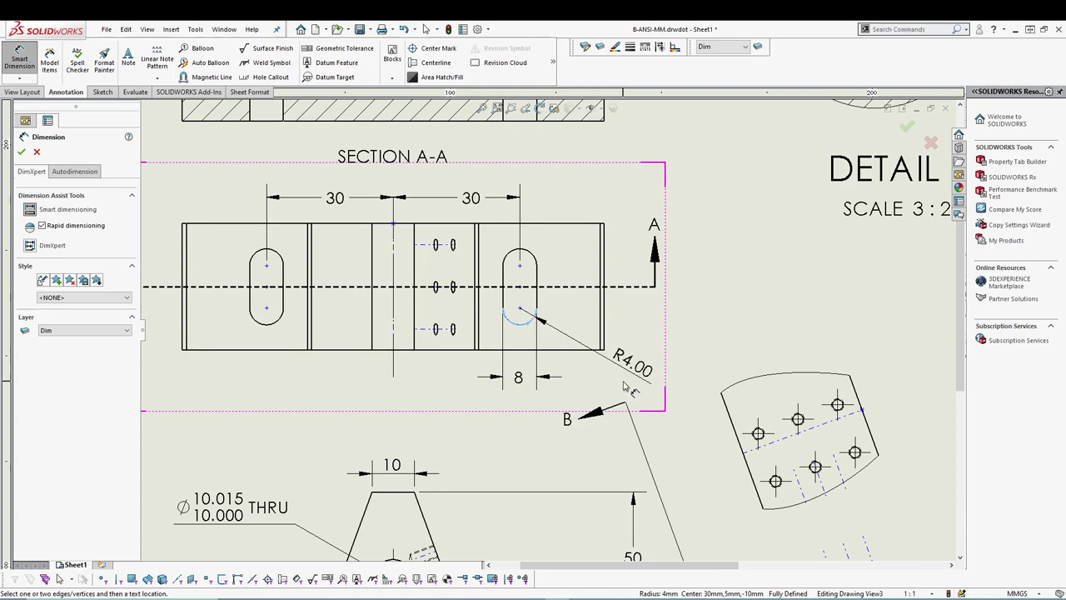
{"action": "left_click", "coordinate": [639, 377]}
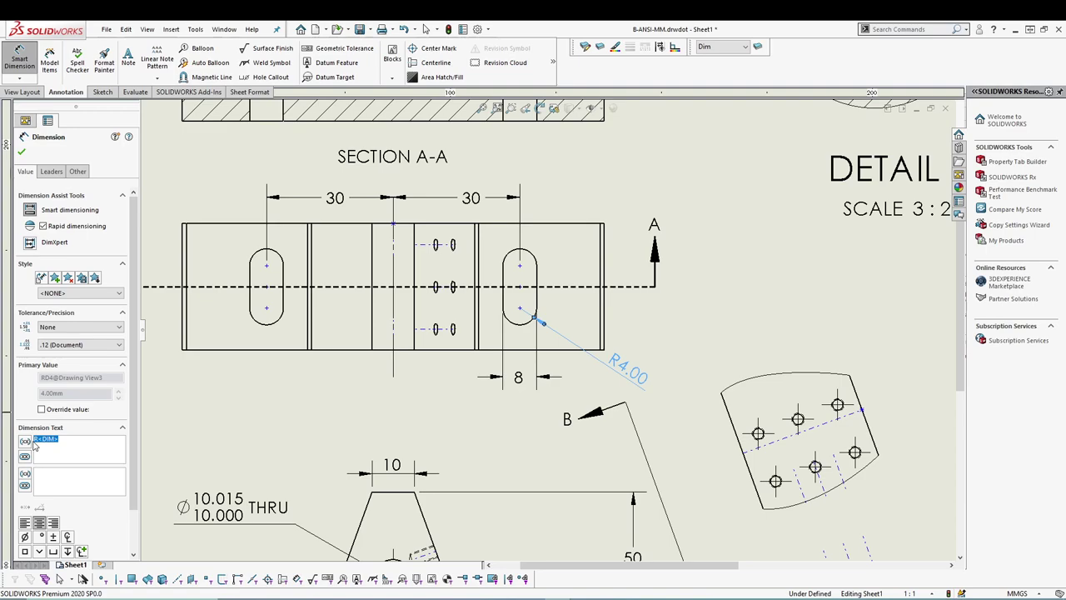
{"action": "type", "text": "2"}
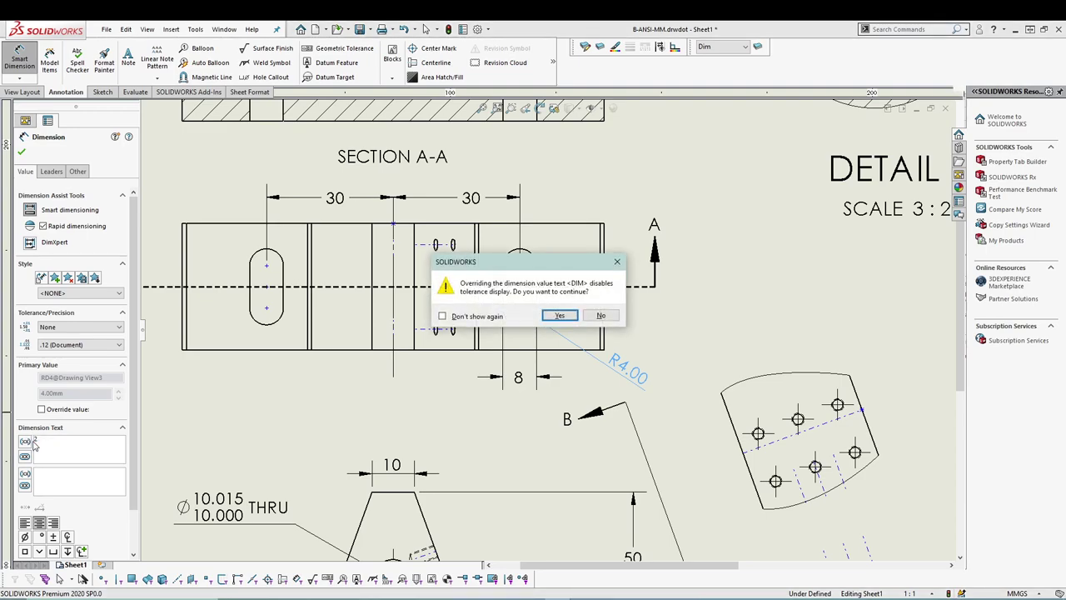
{"action": "key", "text": "Return"}
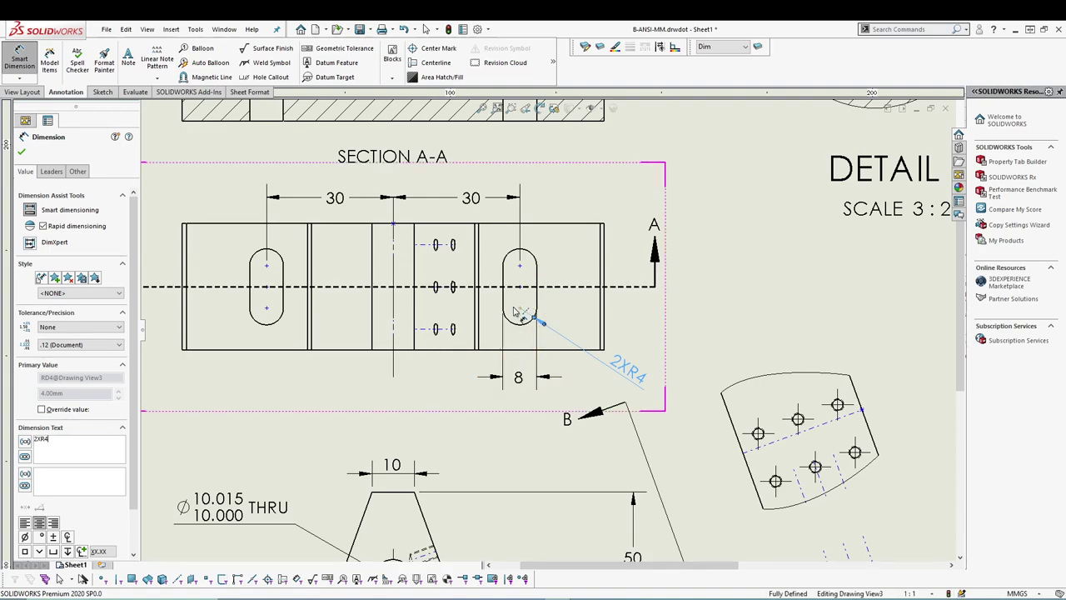
Set the slot radius dimension's custom text position to broken leader with horizontal text.
{"action": "left_click", "coordinate": [51, 171]}
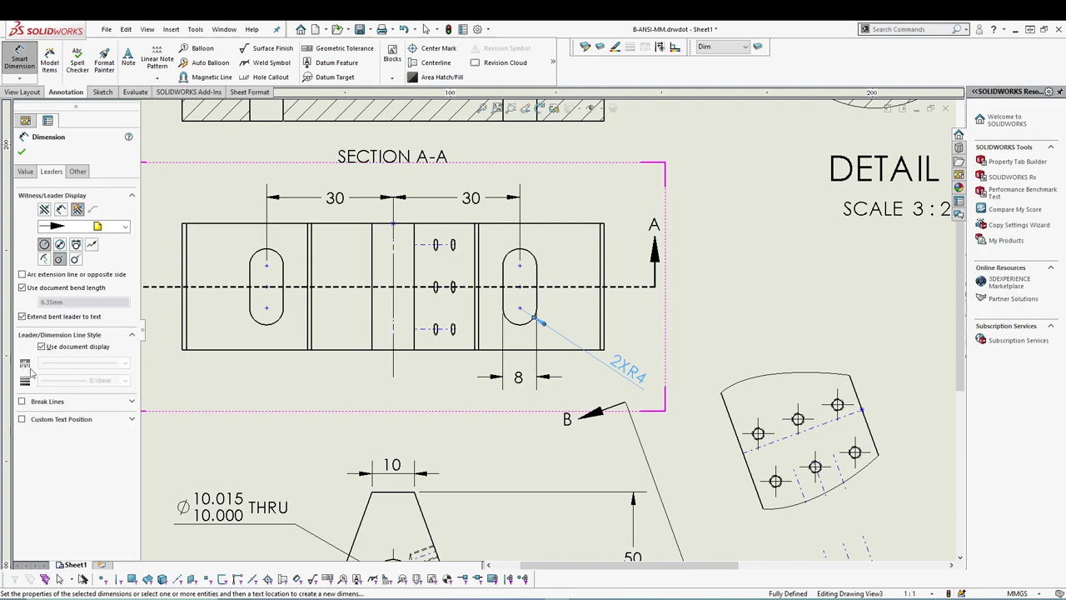
{"action": "left_click", "coordinate": [23, 419]}
{"action": "left_click", "coordinate": [86, 438]}
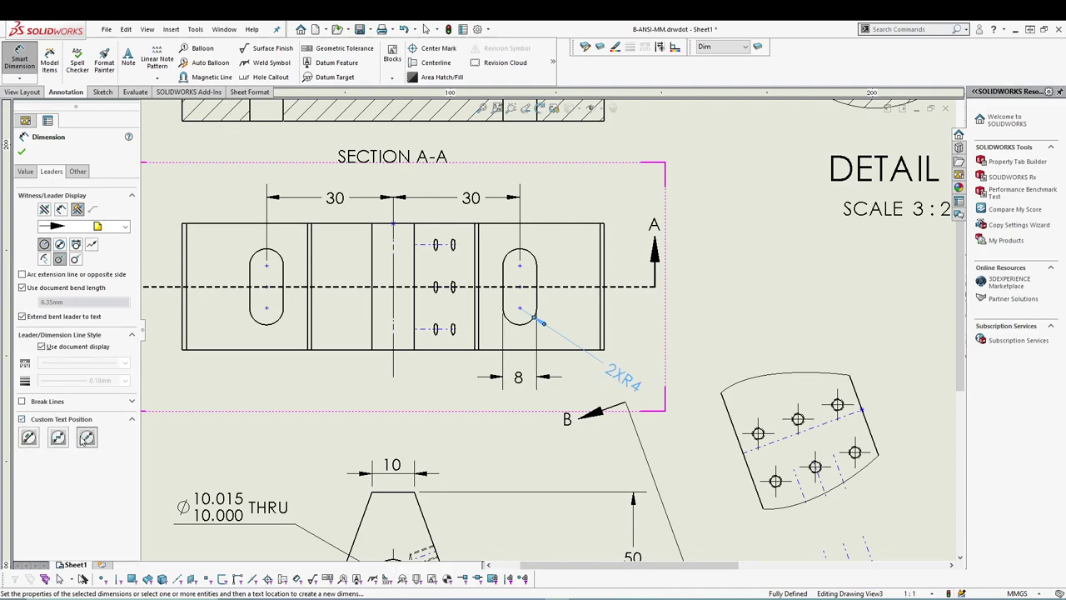
{"action": "left_click", "coordinate": [64, 443]}
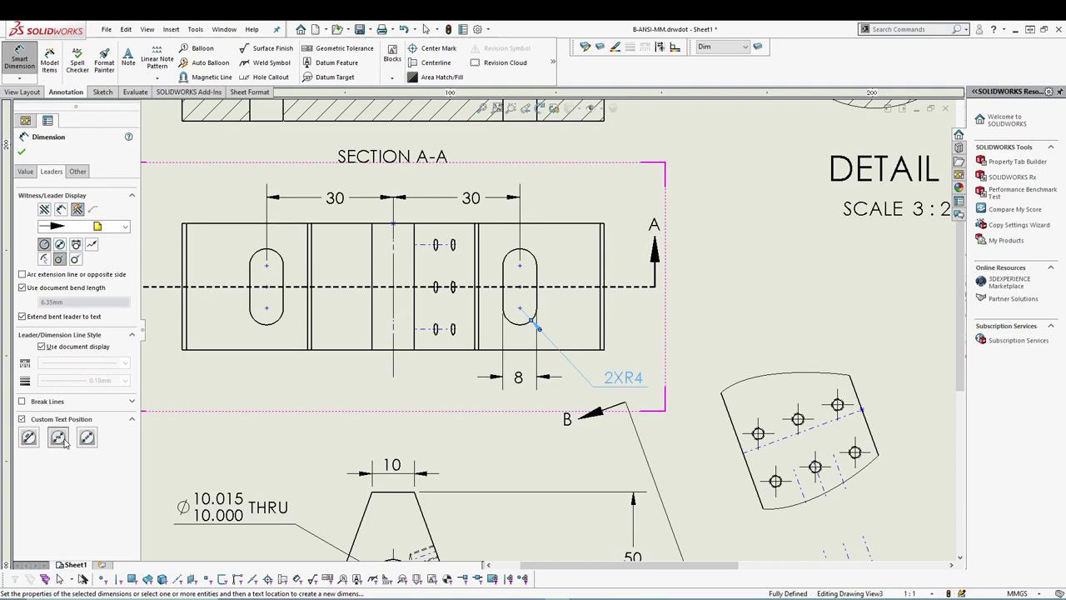
{"action": "left_click", "coordinate": [21, 153]}
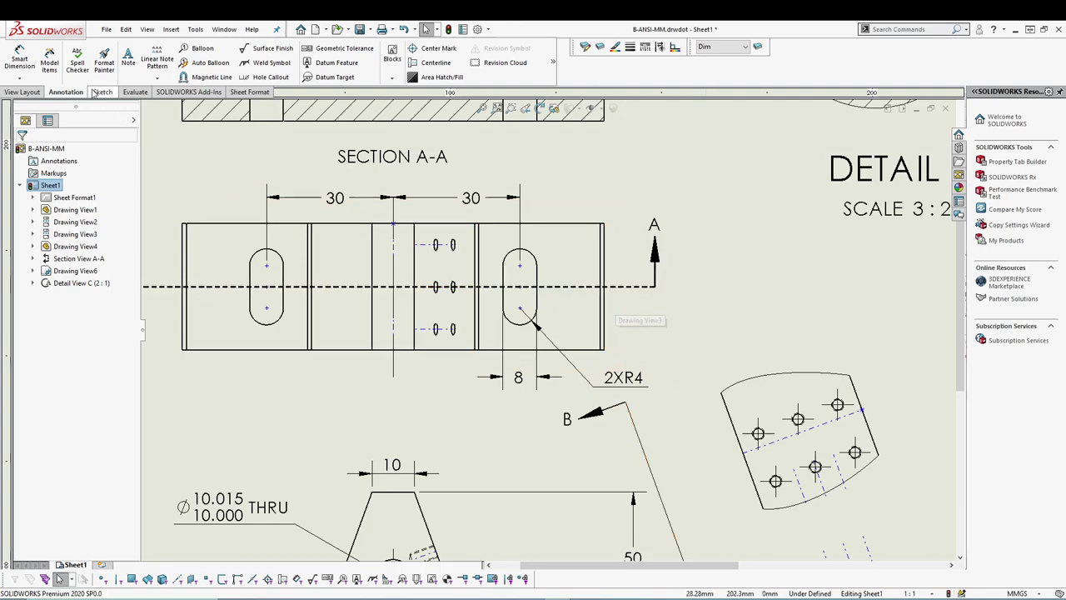
Dimension the vertical distance from the top view's upper edge to the right slot's upper arc centre, with precision None.
{"action": "left_click", "coordinate": [19, 58]}
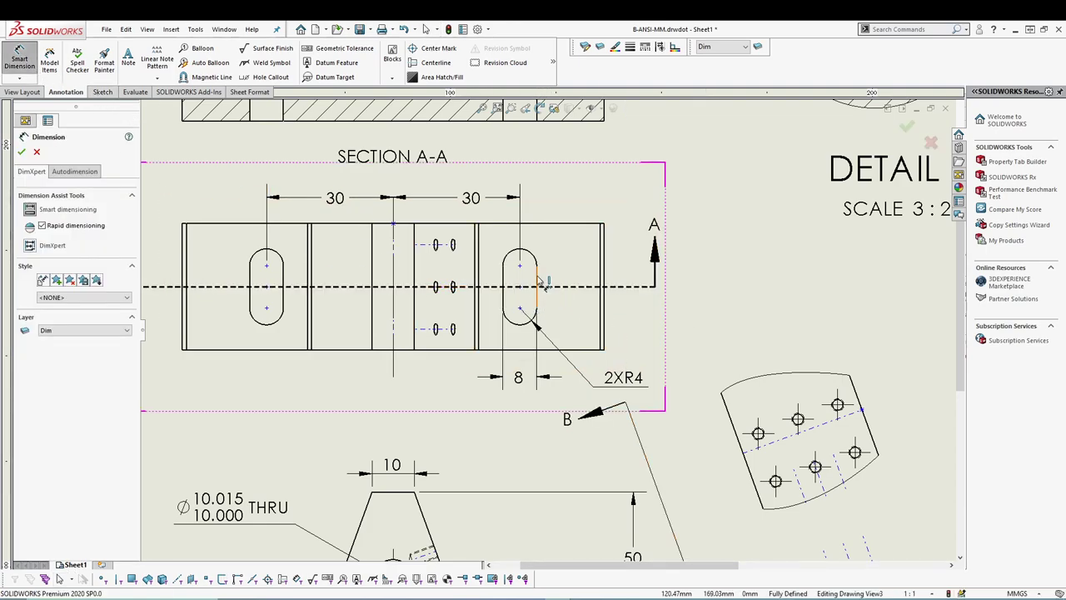
{"action": "left_click", "coordinate": [540, 227]}
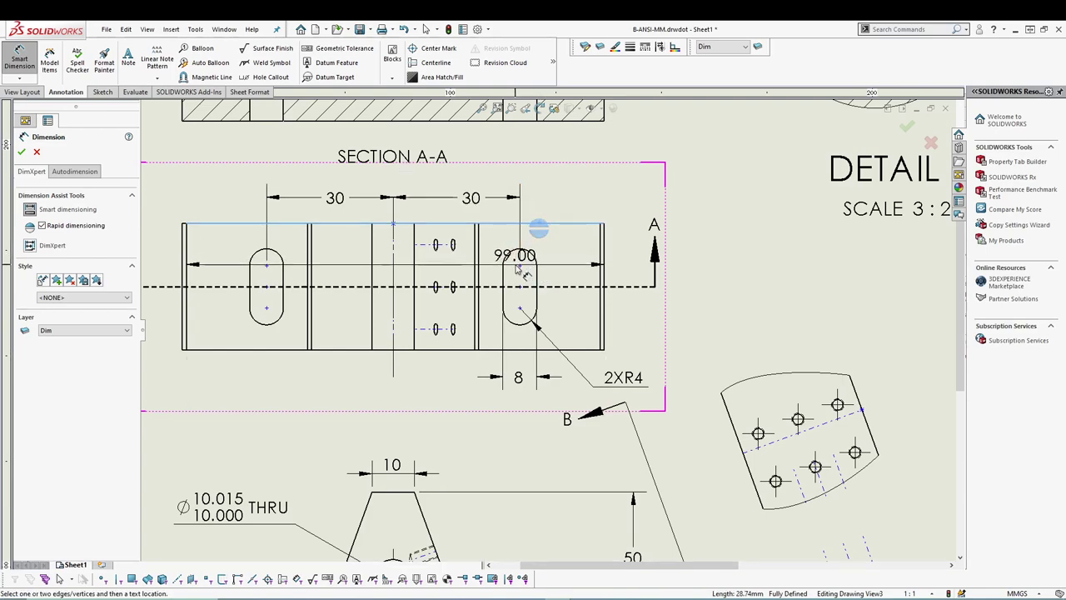
{"action": "left_click", "coordinate": [533, 268]}
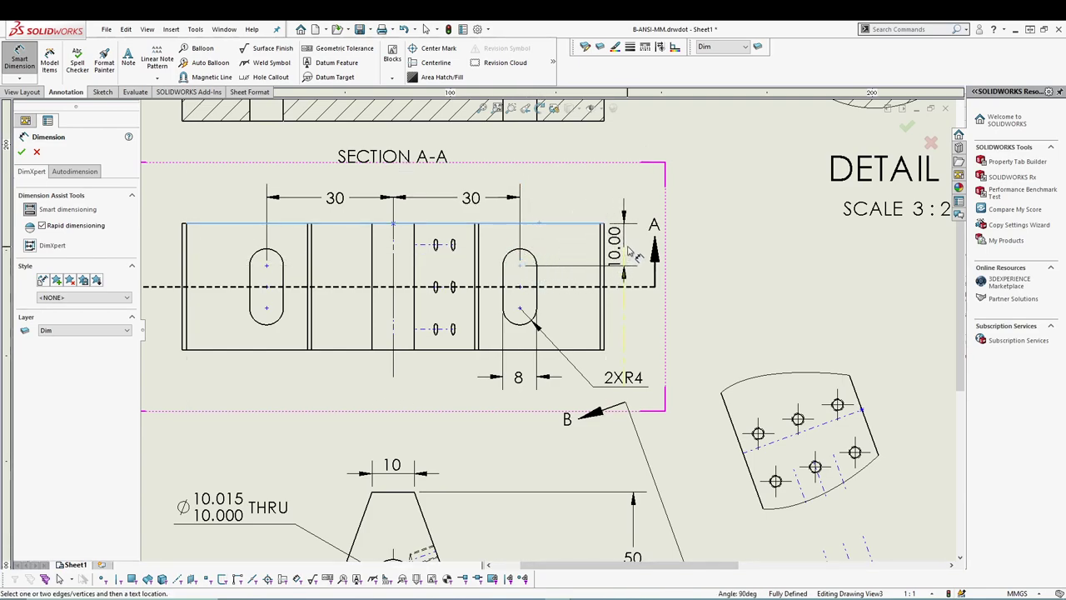
{"action": "left_click", "coordinate": [618, 194]}
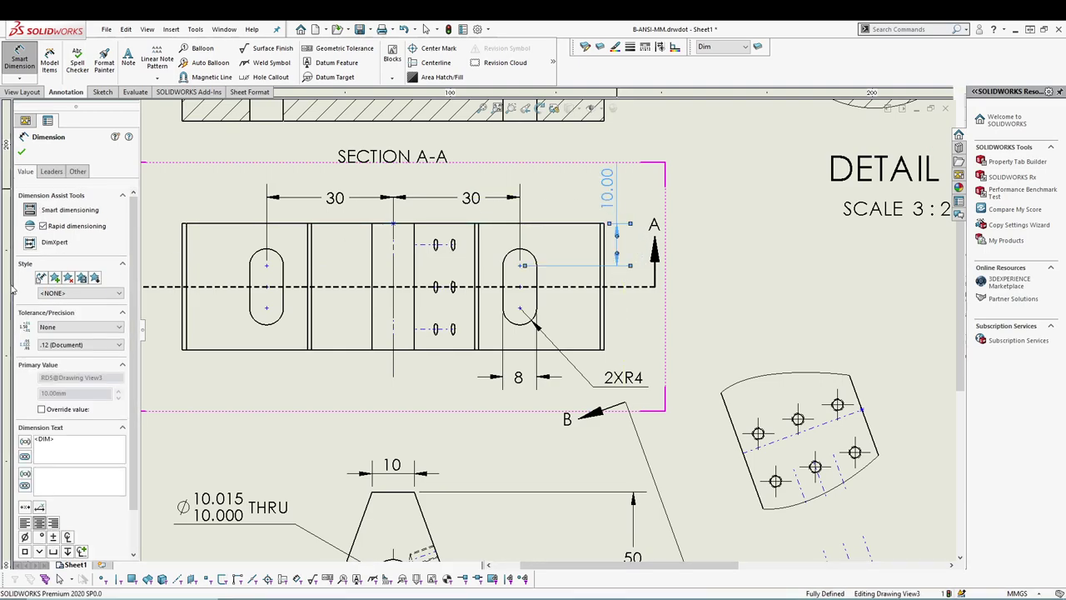
{"action": "left_click", "coordinate": [74, 345]}
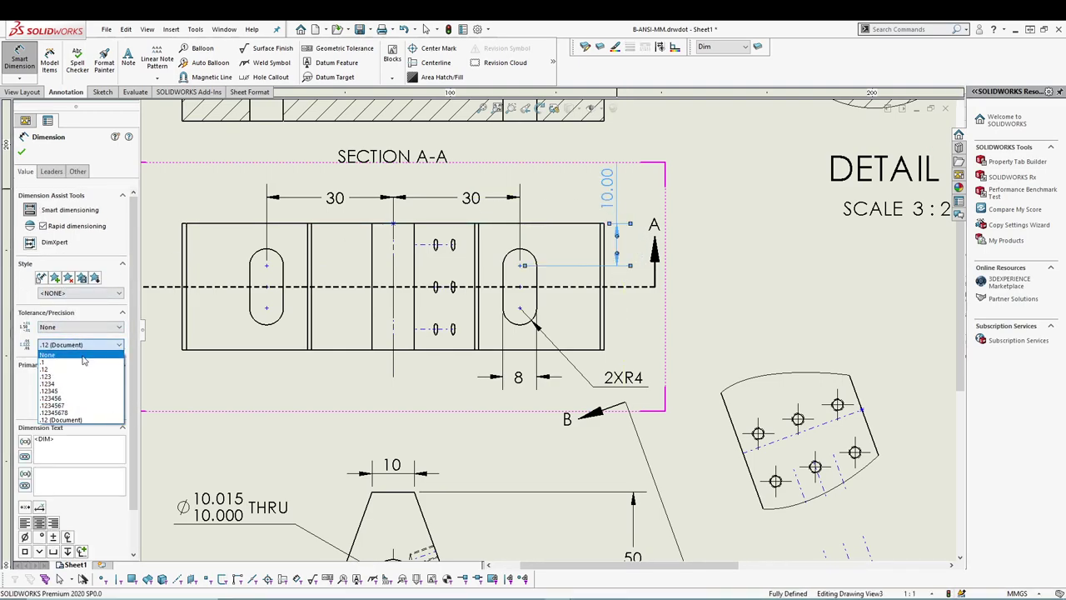
{"action": "left_click", "coordinate": [58, 358]}
Set the custom text position of the edge-to-slot distance dimension to broken leader with horizontal text.
{"action": "left_click", "coordinate": [52, 172]}
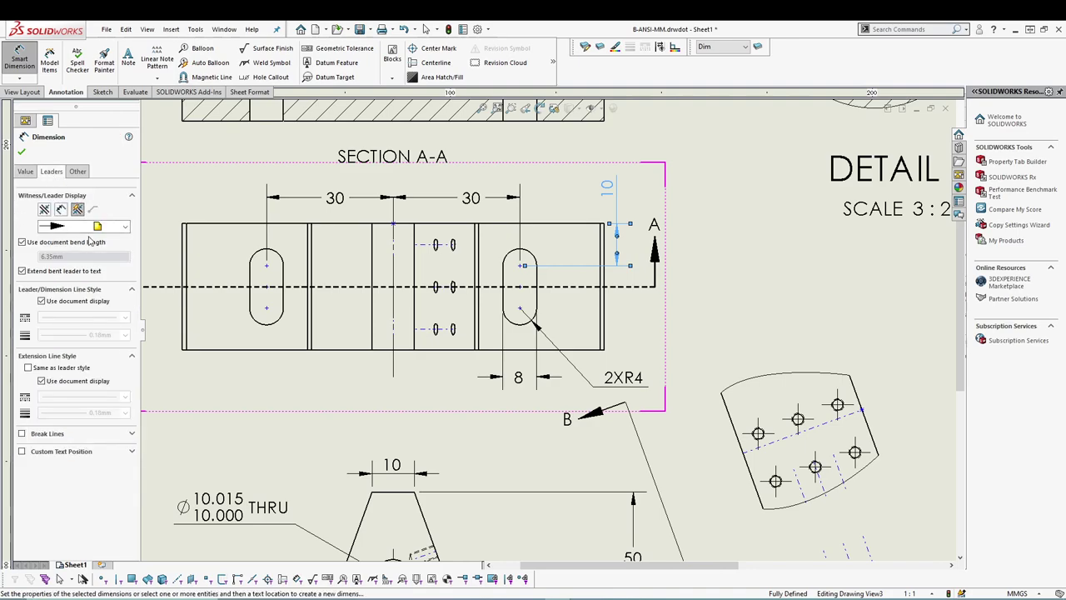
{"action": "left_click", "coordinate": [47, 452]}
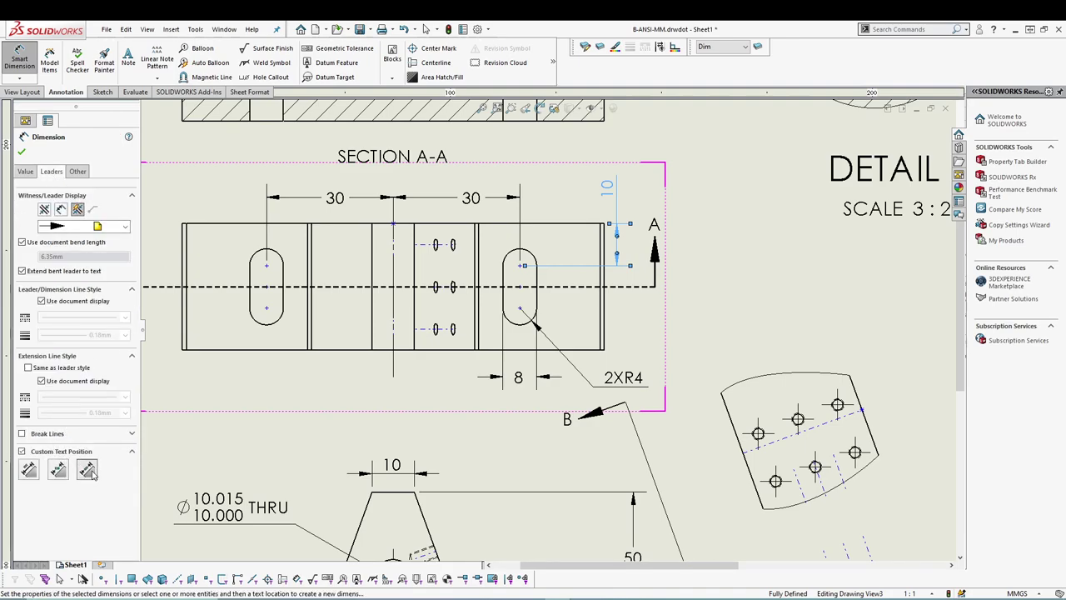
{"action": "left_click", "coordinate": [90, 471]}
{"action": "left_click", "coordinate": [58, 471]}
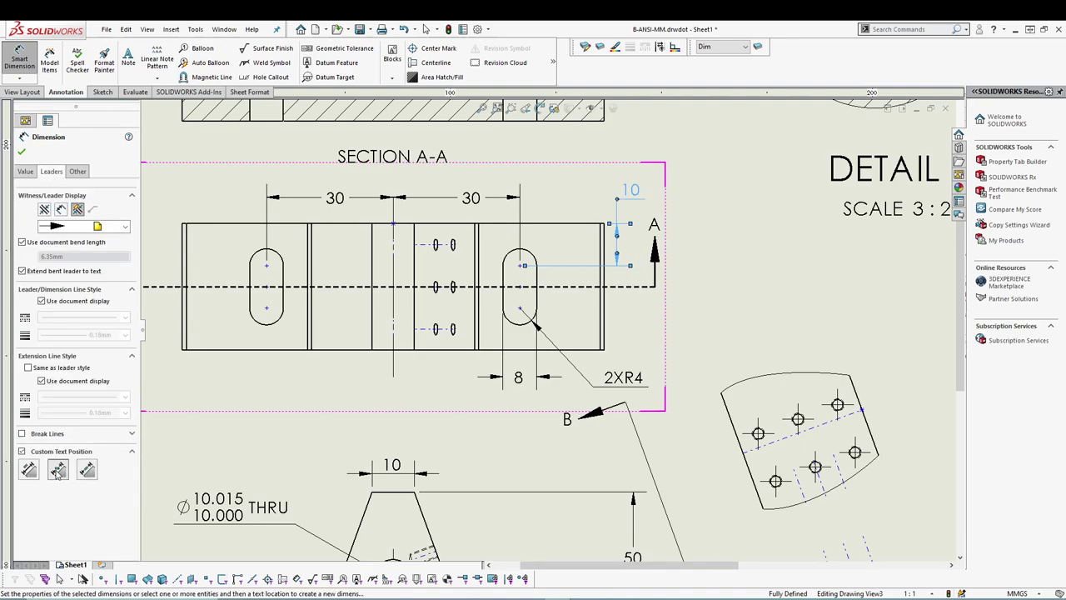
{"action": "left_click", "coordinate": [22, 153]}
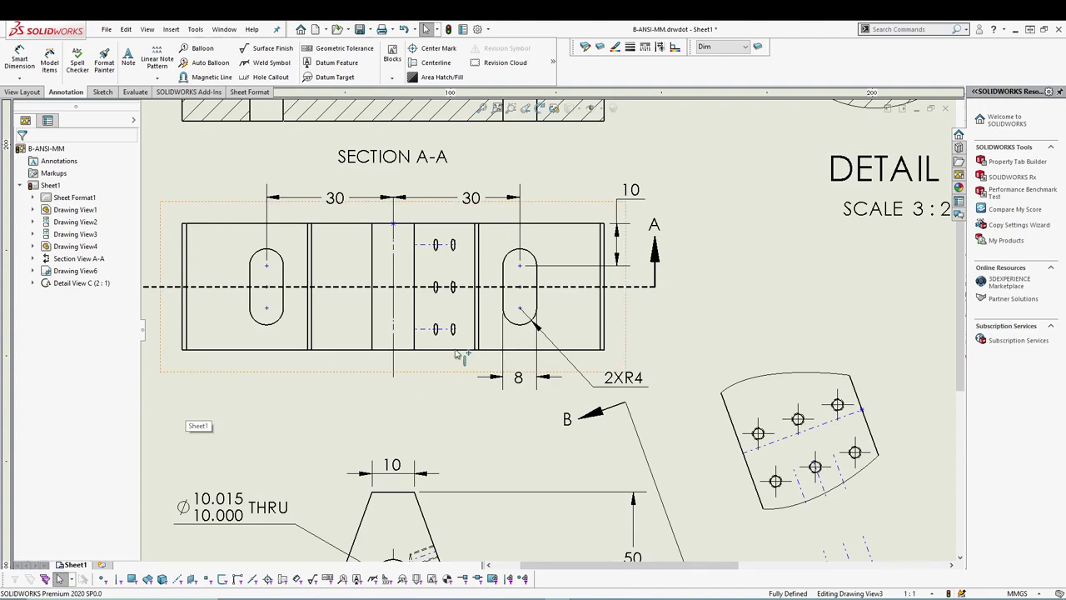
Dimension the right slot's overall length in the top view between its upper and lower arcs, with both arc conditions set to Max.
{"action": "left_click", "coordinate": [19, 58]}
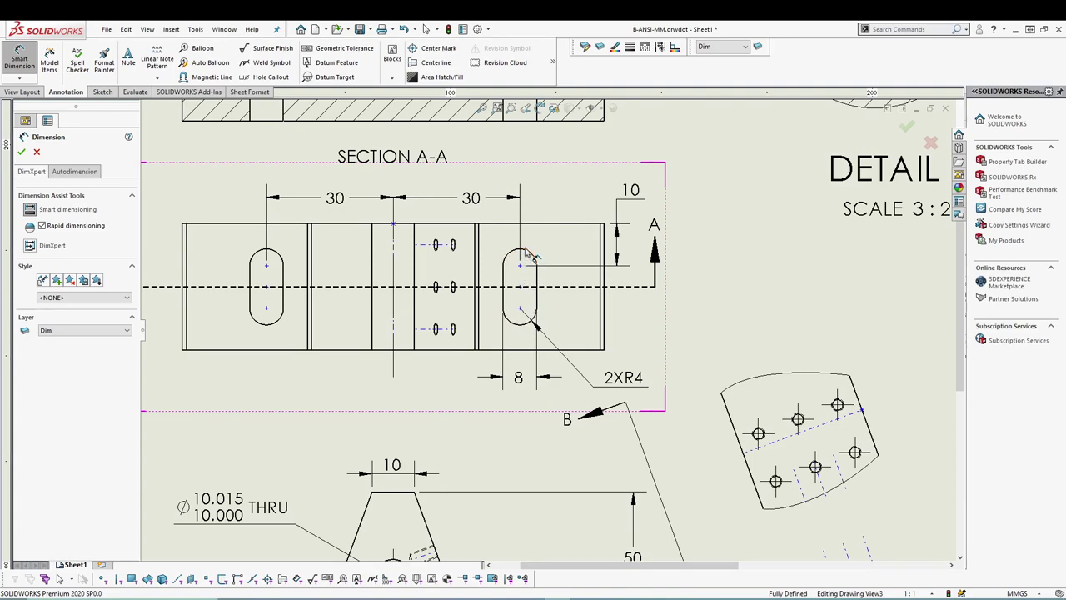
{"action": "left_click", "coordinate": [525, 253]}
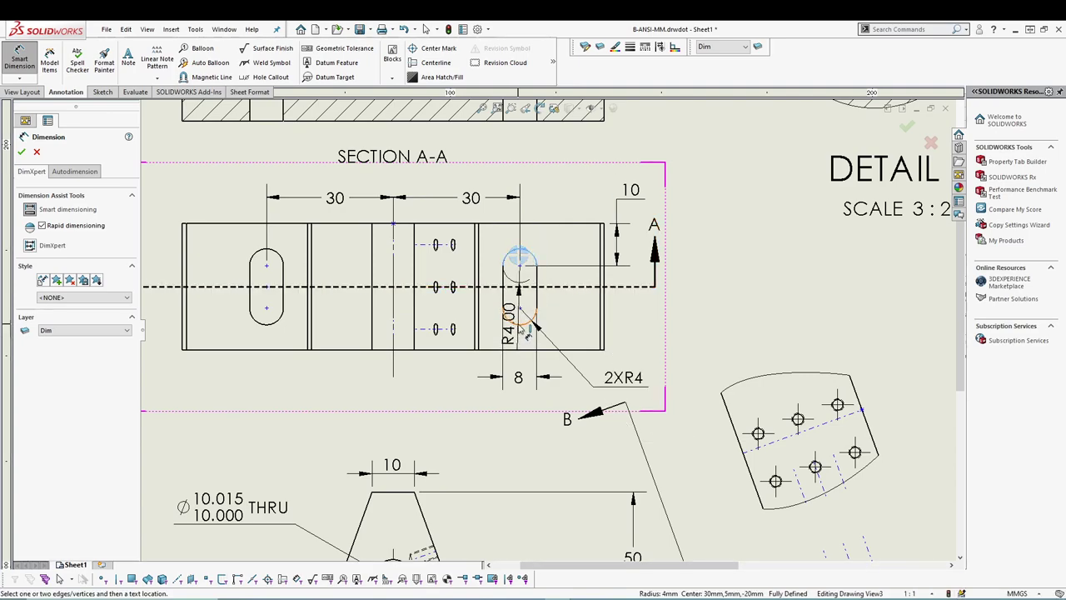
{"action": "left_click", "coordinate": [515, 318]}
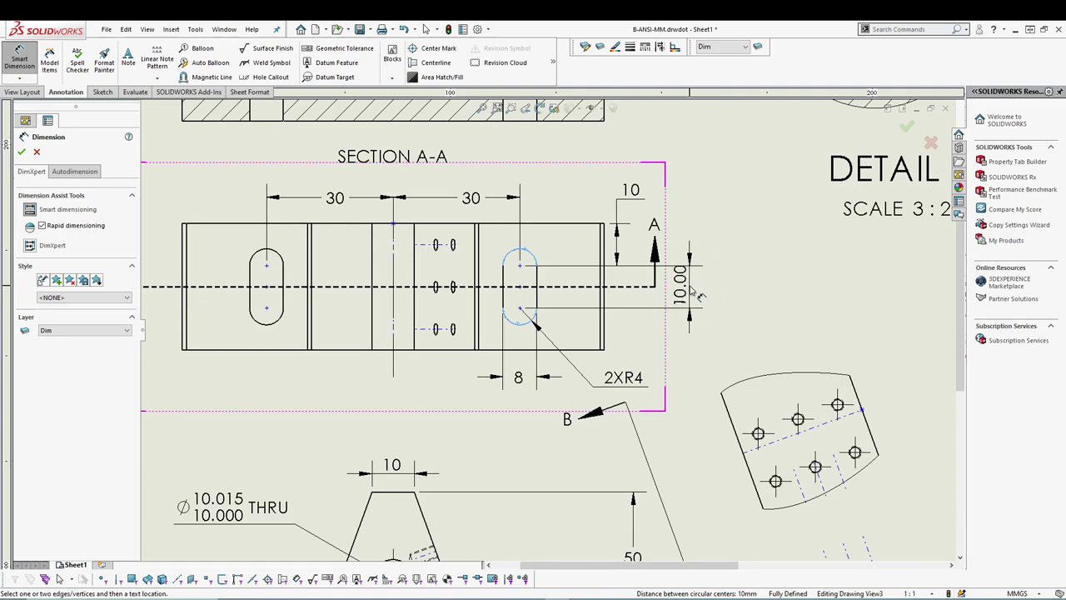
{"action": "left_click", "coordinate": [702, 296]}
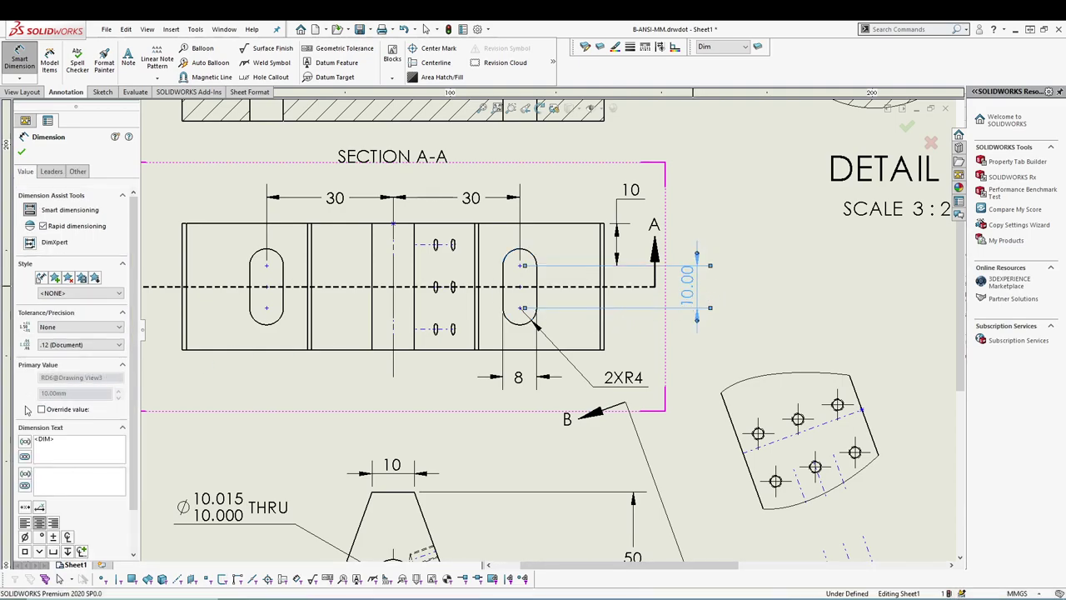
{"action": "left_click", "coordinate": [58, 171]}
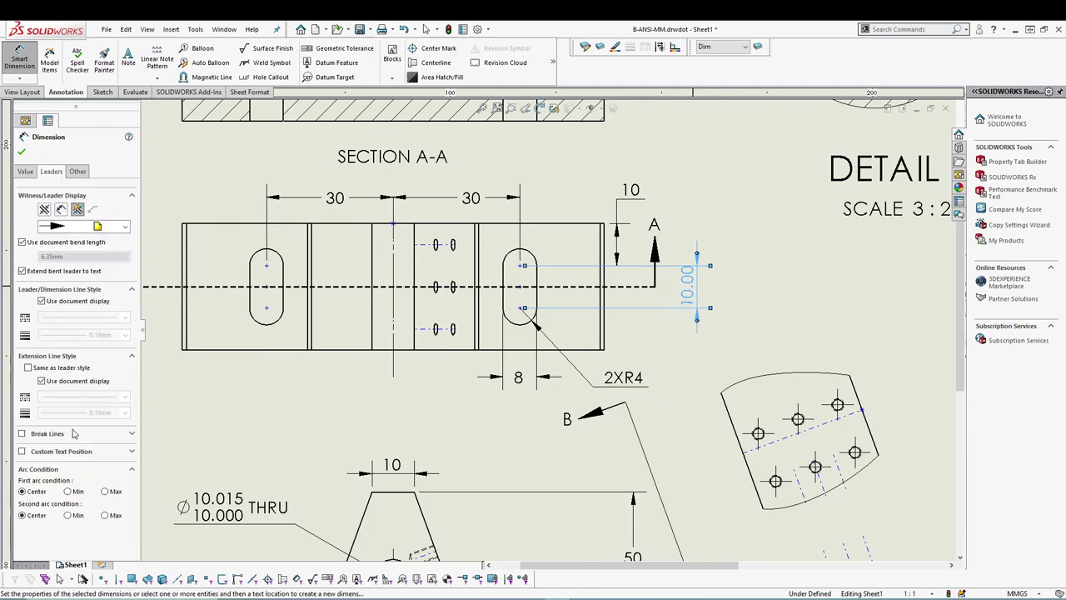
{"action": "left_click", "coordinate": [105, 491]}
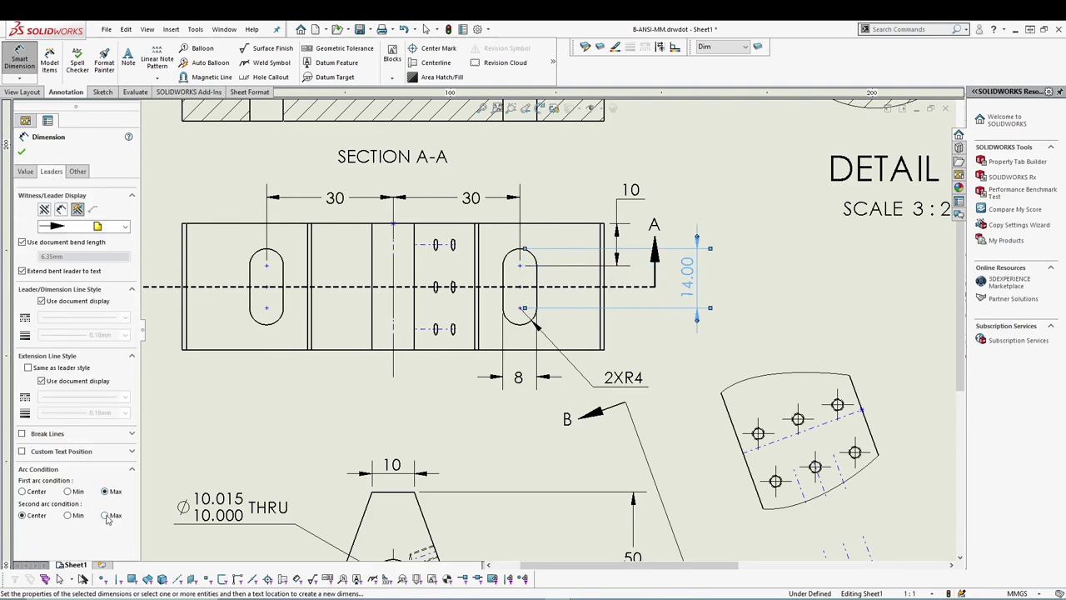
{"action": "left_click", "coordinate": [104, 516]}
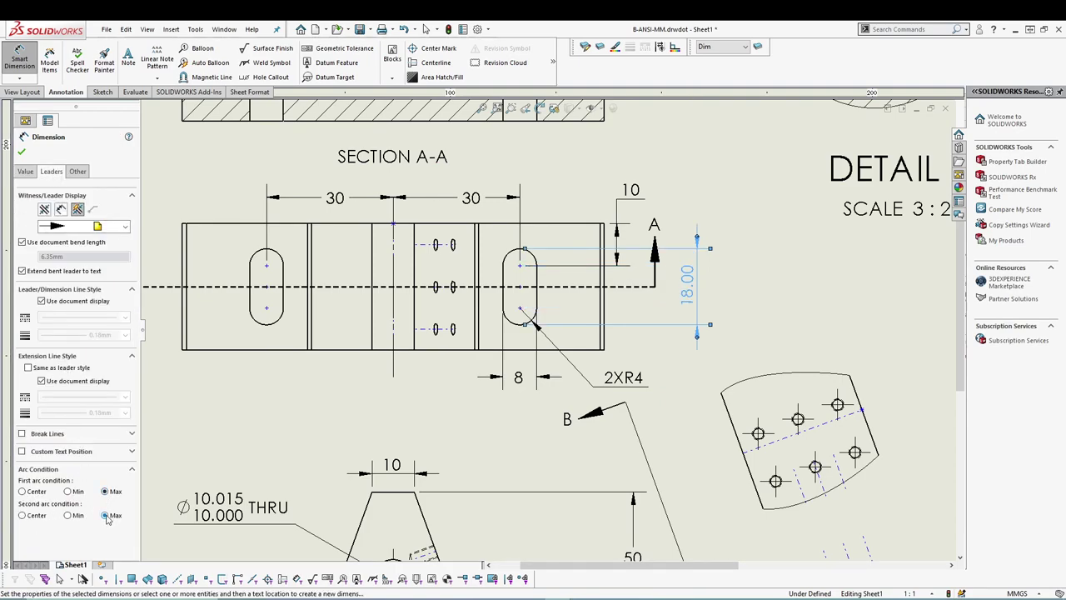
Set the slot length dimension's precision to None and its custom text position to broken leader with horizontal text.
{"action": "left_click", "coordinate": [25, 173]}
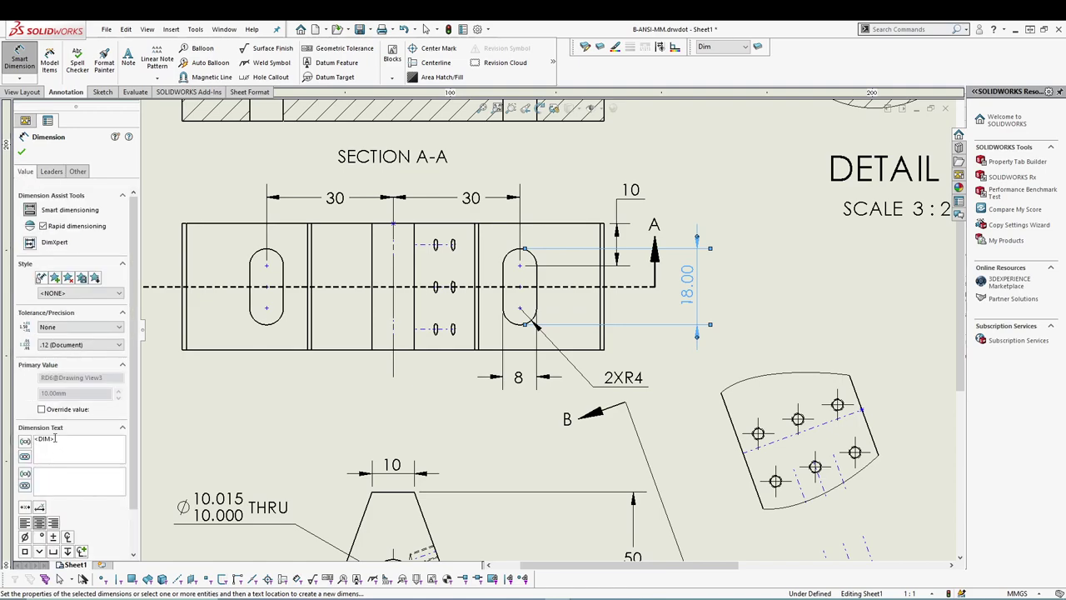
{"action": "left_click", "coordinate": [81, 344]}
{"action": "left_click", "coordinate": [84, 361]}
{"action": "left_click", "coordinate": [51, 172]}
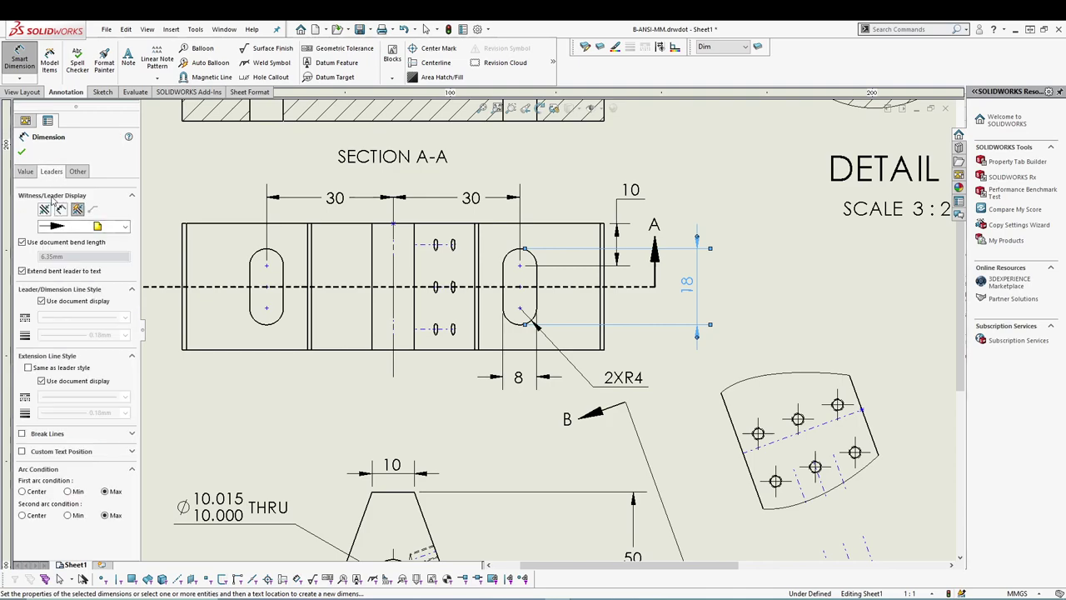
{"action": "left_click", "coordinate": [23, 451]}
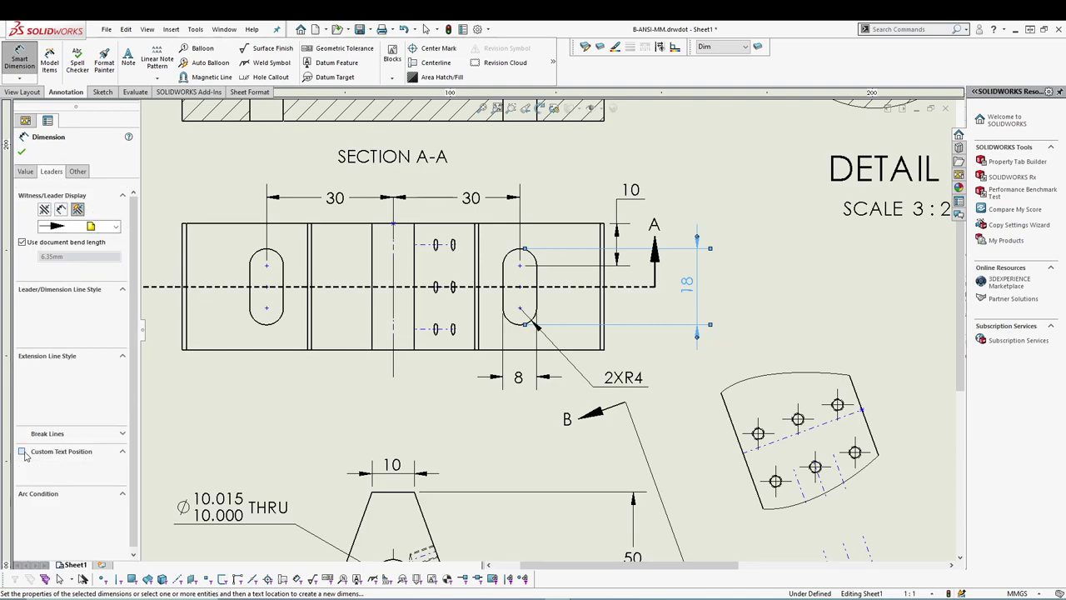
{"action": "left_click", "coordinate": [61, 472]}
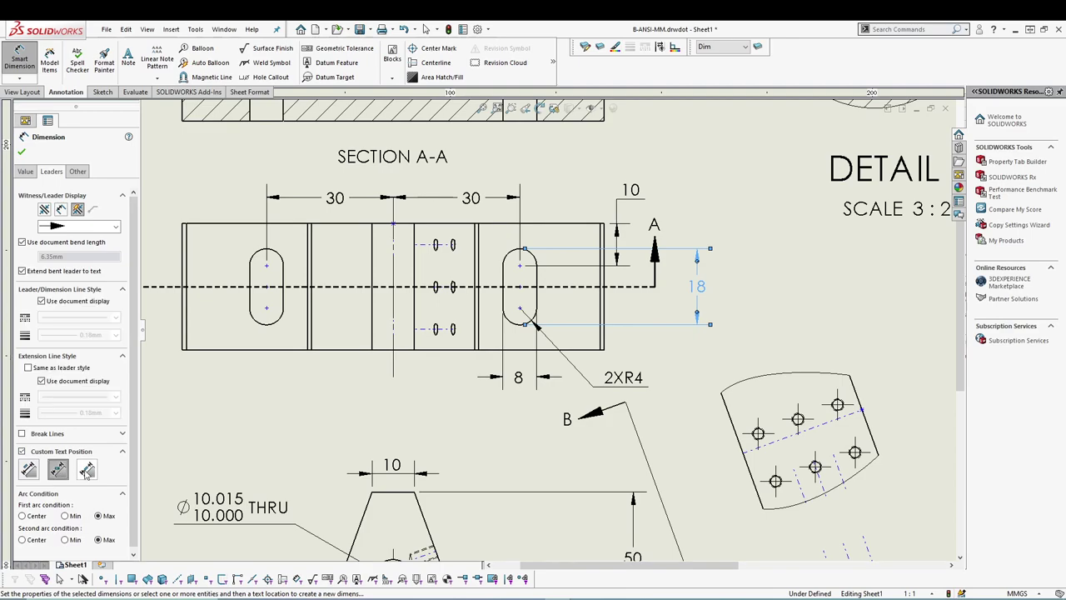
{"action": "left_click", "coordinate": [22, 152]}
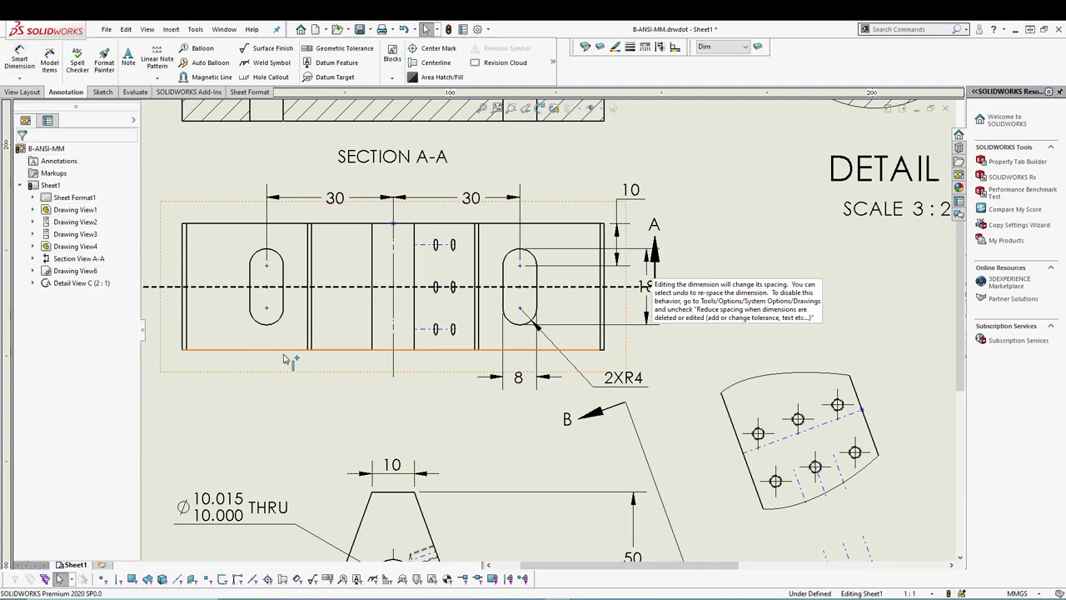
Reposition the A label at the right end of section line A-A slightly higher above its arrow.
{"action": "left_click", "coordinate": [684, 381]}
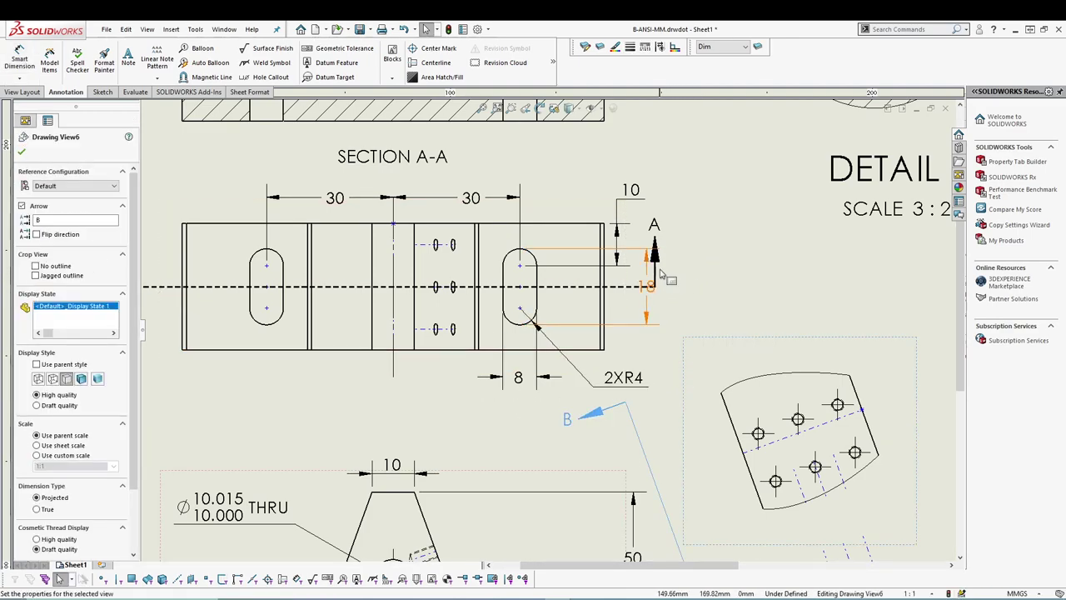
{"action": "left_click", "coordinate": [658, 265]}
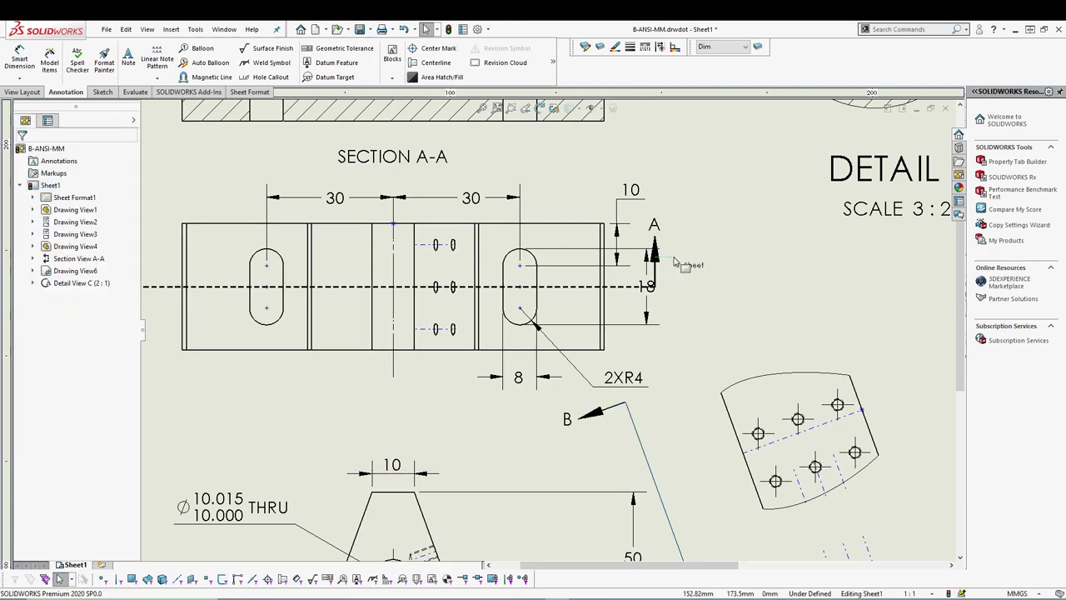
{"action": "left_click", "coordinate": [654, 244]}
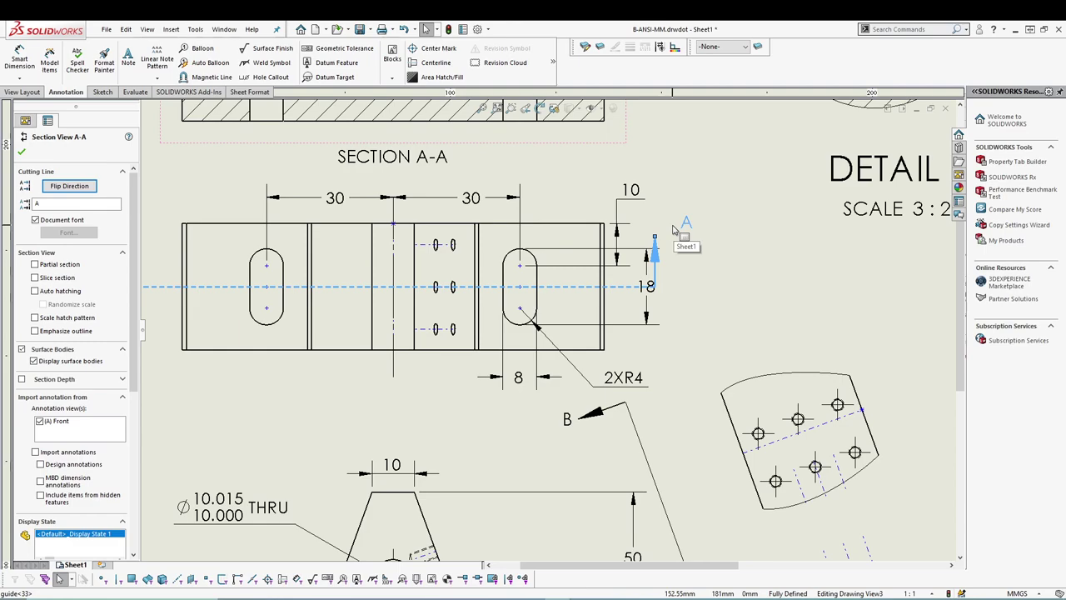
{"action": "left_click", "coordinate": [675, 229]}
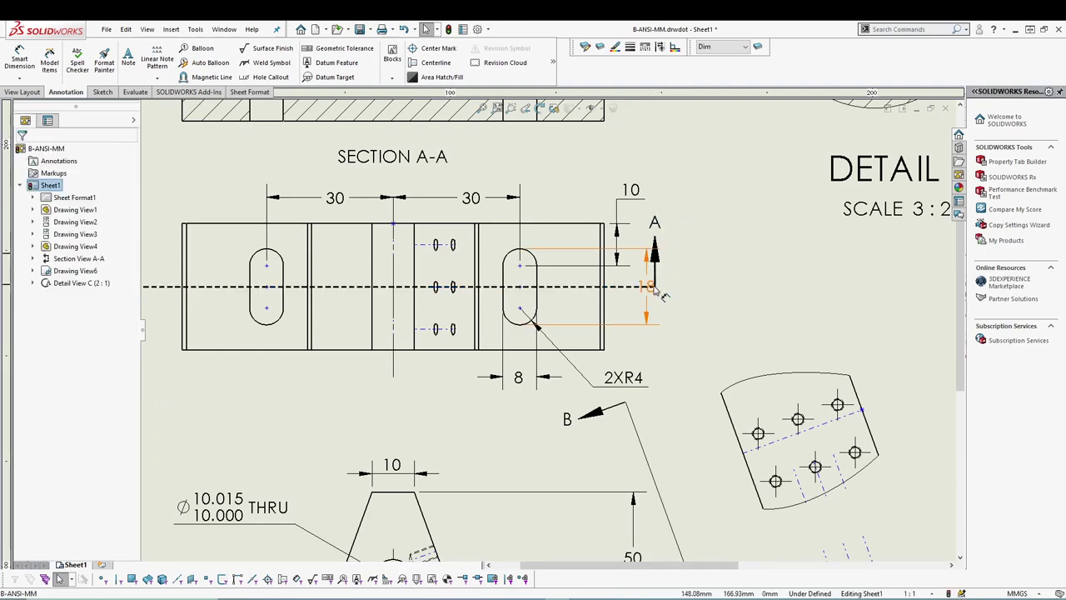
{"action": "left_click", "coordinate": [656, 289]}
{"action": "left_click", "coordinate": [712, 234]}
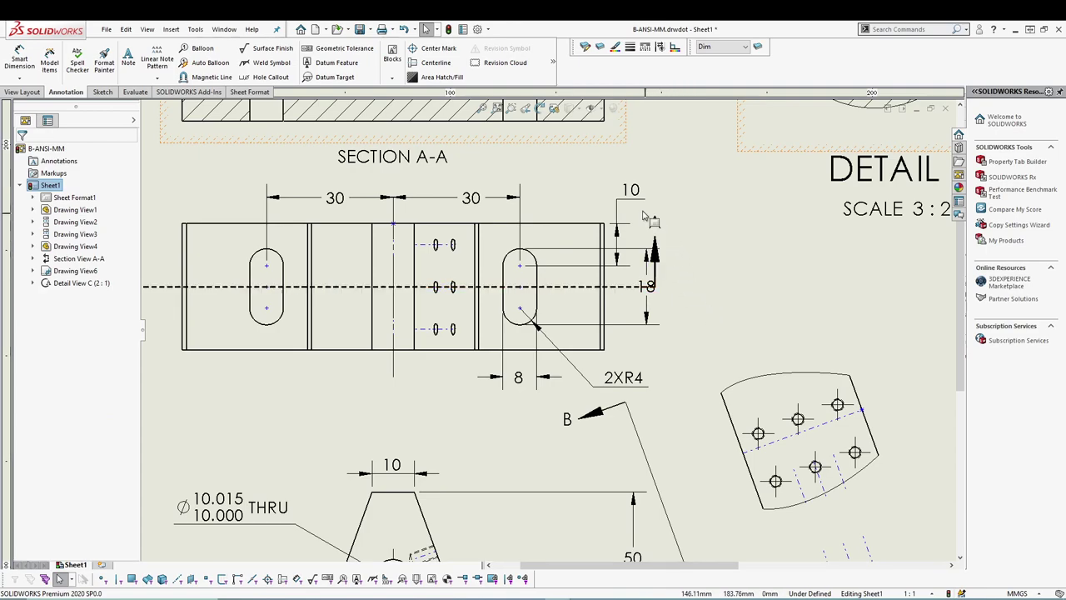
Move the top view's edge-to-slot and slot length dimensions inward so they clear section arrow A.
{"action": "left_click_drag", "start_coordinate": [638, 195], "coordinate": [615, 200]}
{"action": "left_click", "coordinate": [724, 293]}
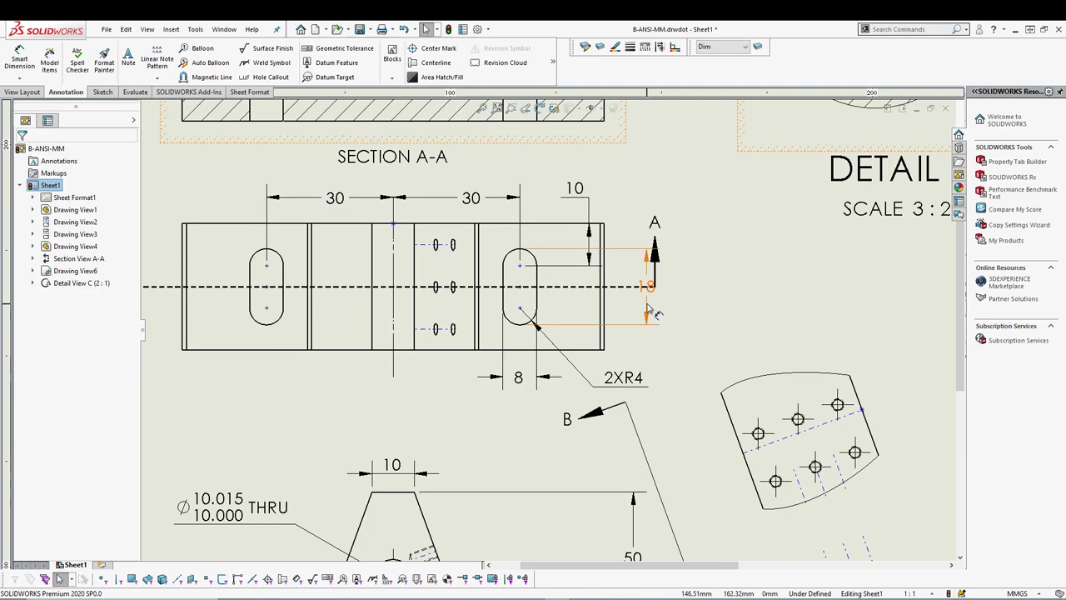
{"action": "left_click_drag", "start_coordinate": [648, 288], "coordinate": [615, 293]}
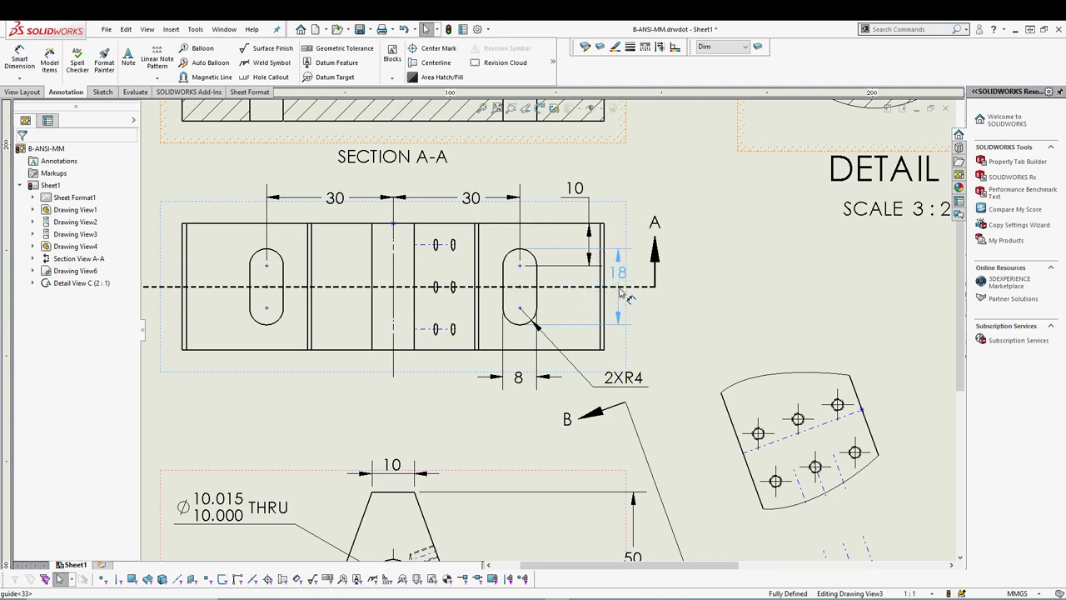
{"action": "left_click", "coordinate": [699, 325]}
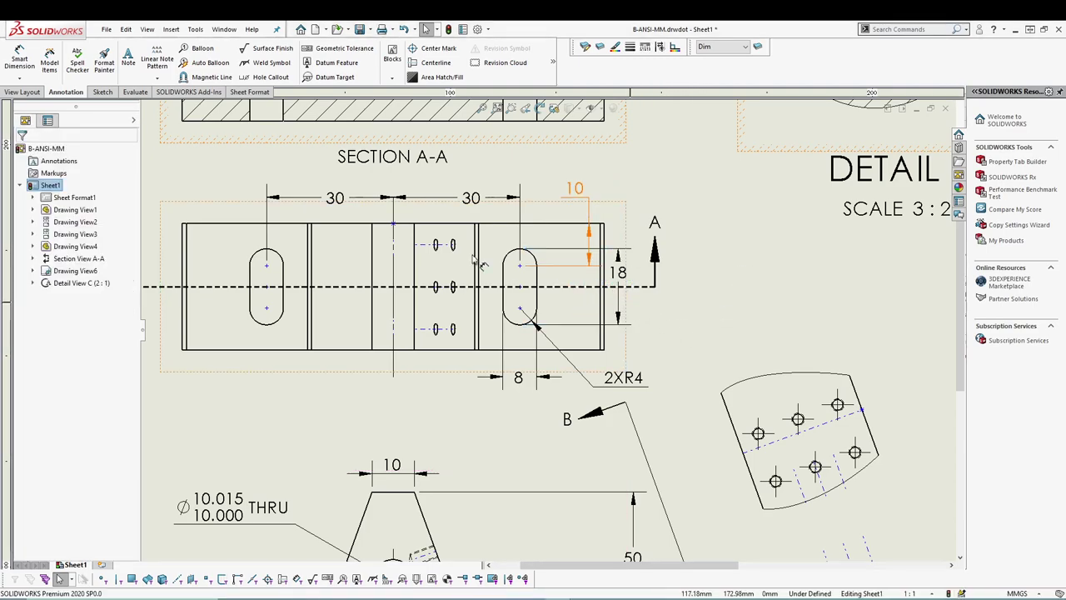
Dimension the top view's overall height between its upper and lower edges, with precision None.
{"action": "left_click", "coordinate": [35, 75]}
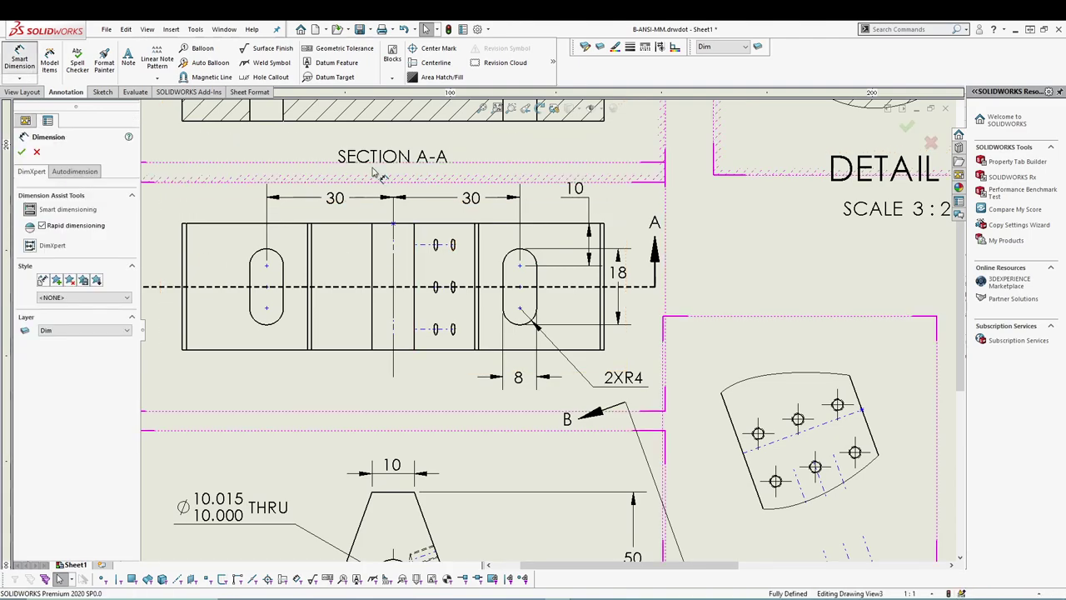
{"action": "left_click", "coordinate": [551, 223]}
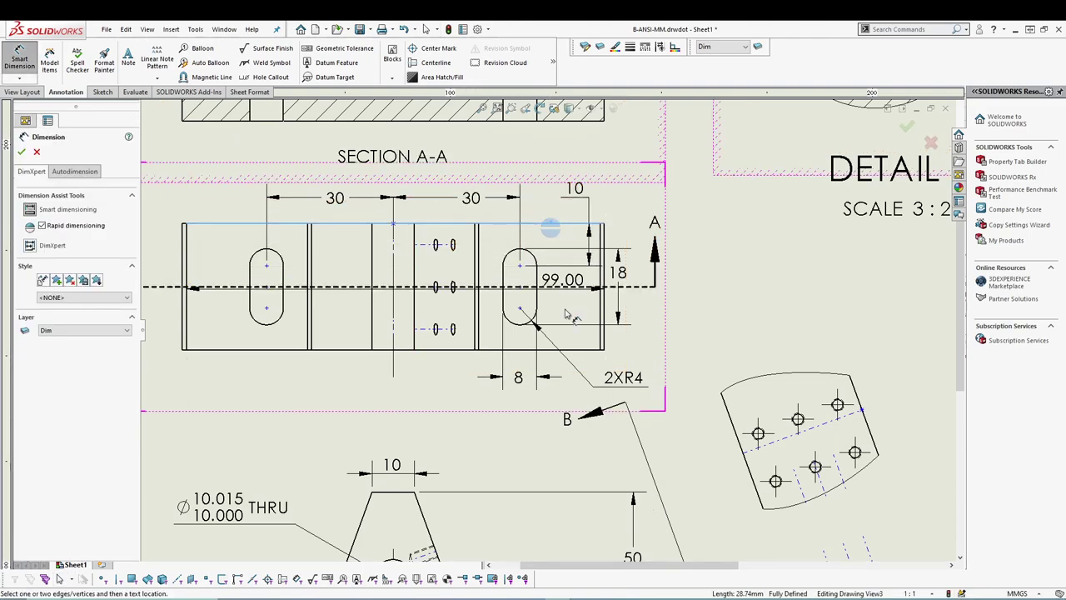
{"action": "left_click", "coordinate": [570, 349]}
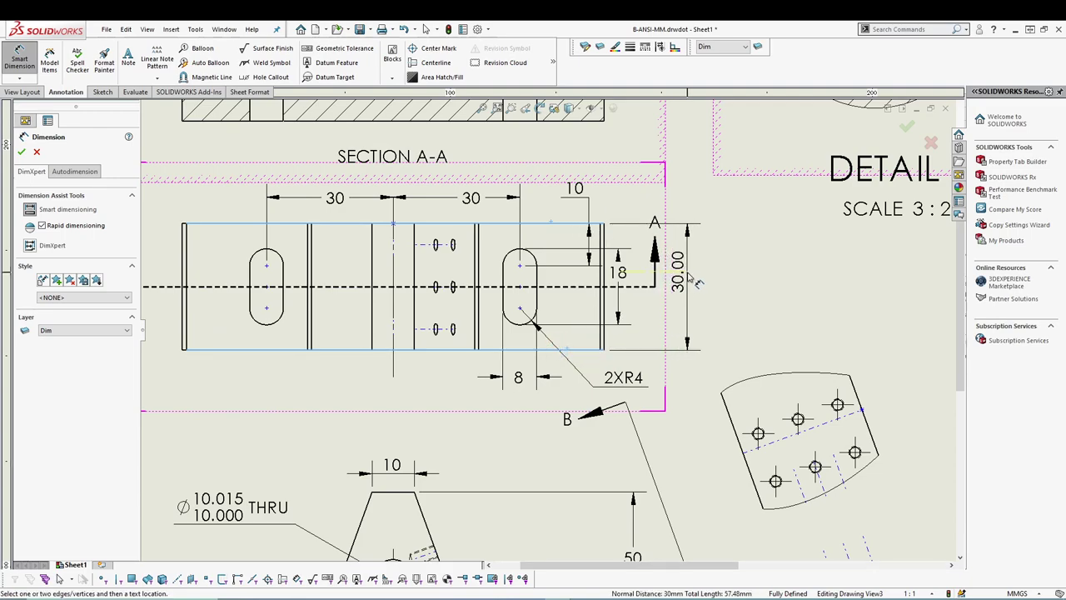
{"action": "left_click", "coordinate": [657, 284]}
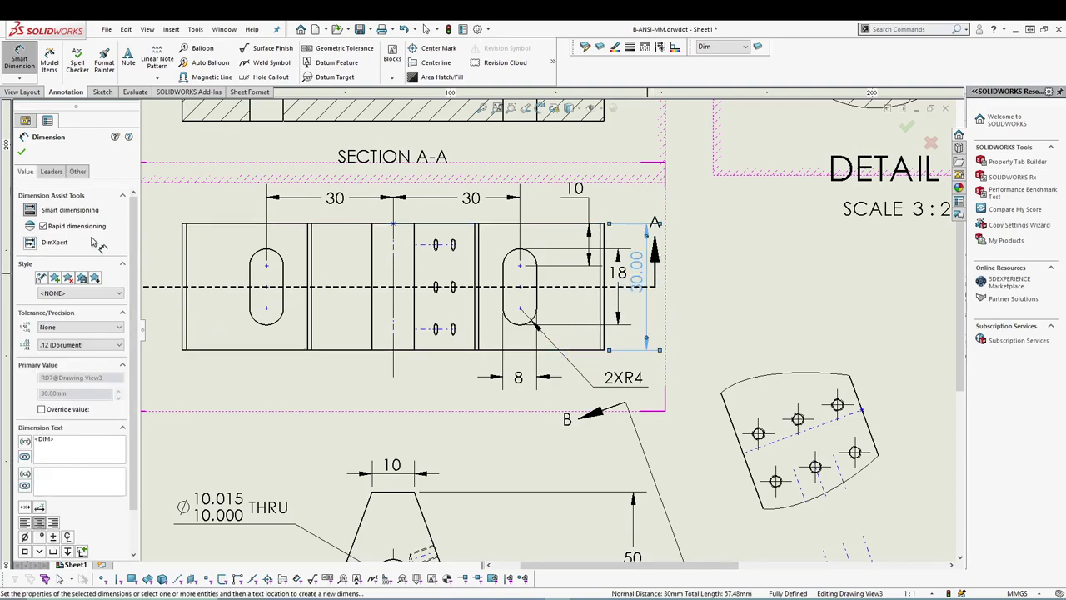
{"action": "left_click", "coordinate": [81, 344]}
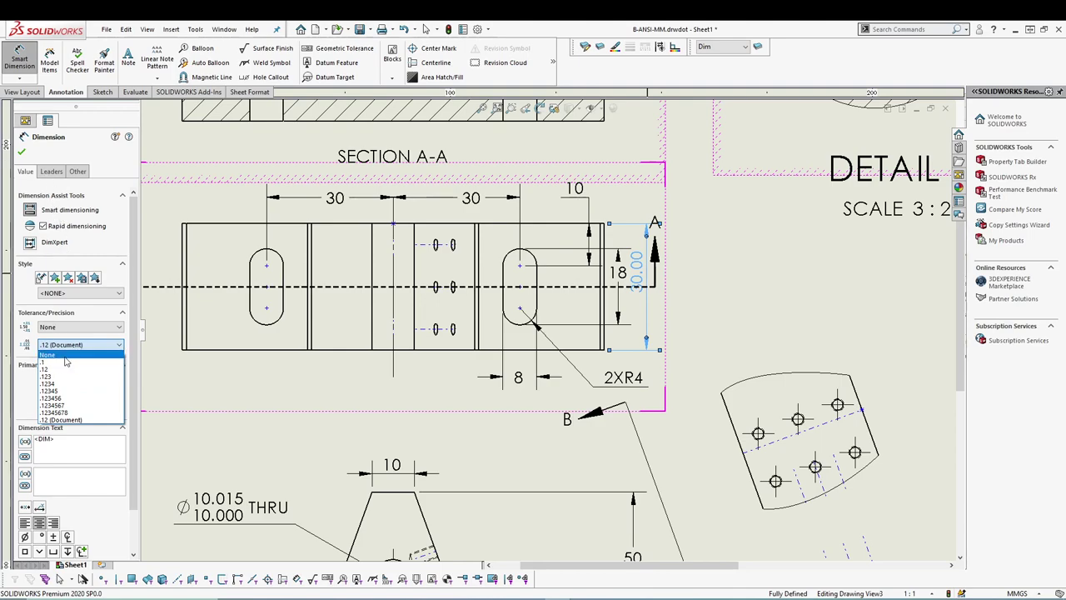
{"action": "left_click", "coordinate": [60, 354]}
Set the overall height dimension's custom text position to broken leader with horizontal text and move it closer to the slot length dimension.
{"action": "left_click", "coordinate": [51, 171]}
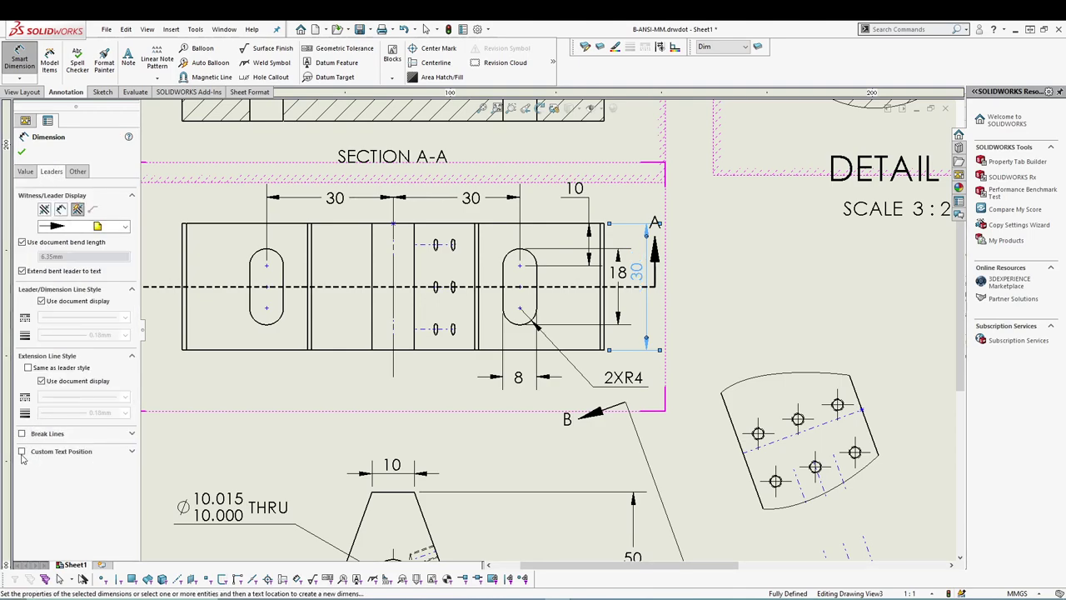
{"action": "left_click", "coordinate": [22, 451]}
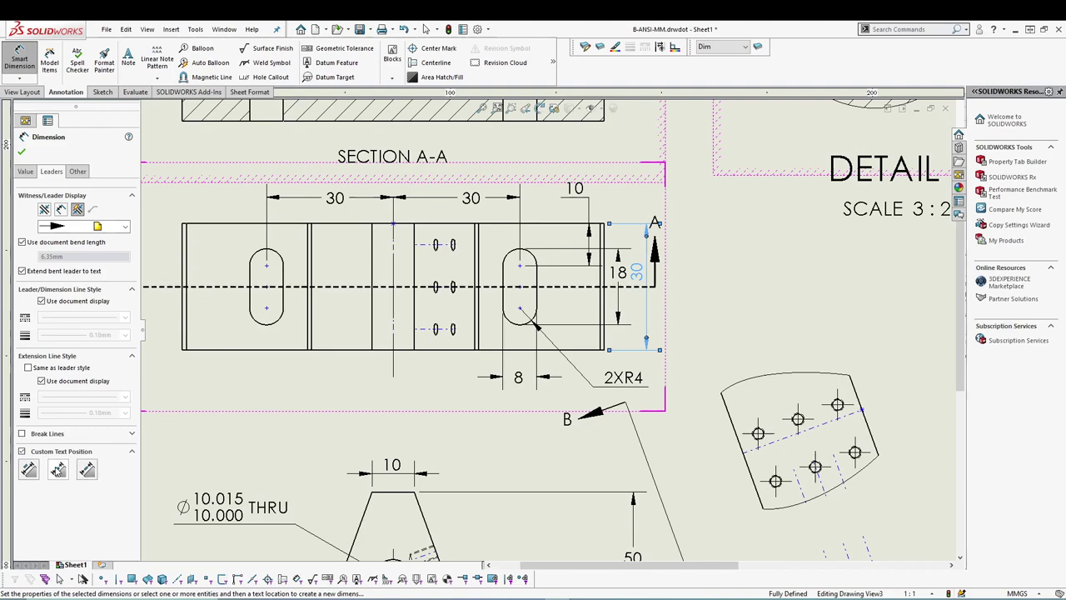
{"action": "left_click", "coordinate": [22, 151]}
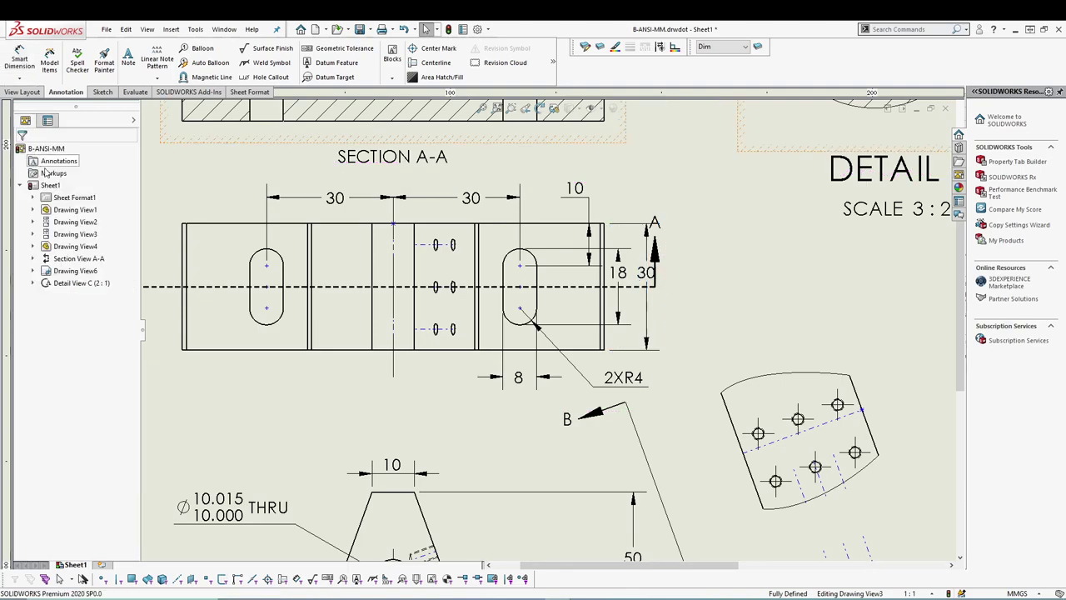
{"action": "left_click", "coordinate": [639, 242]}
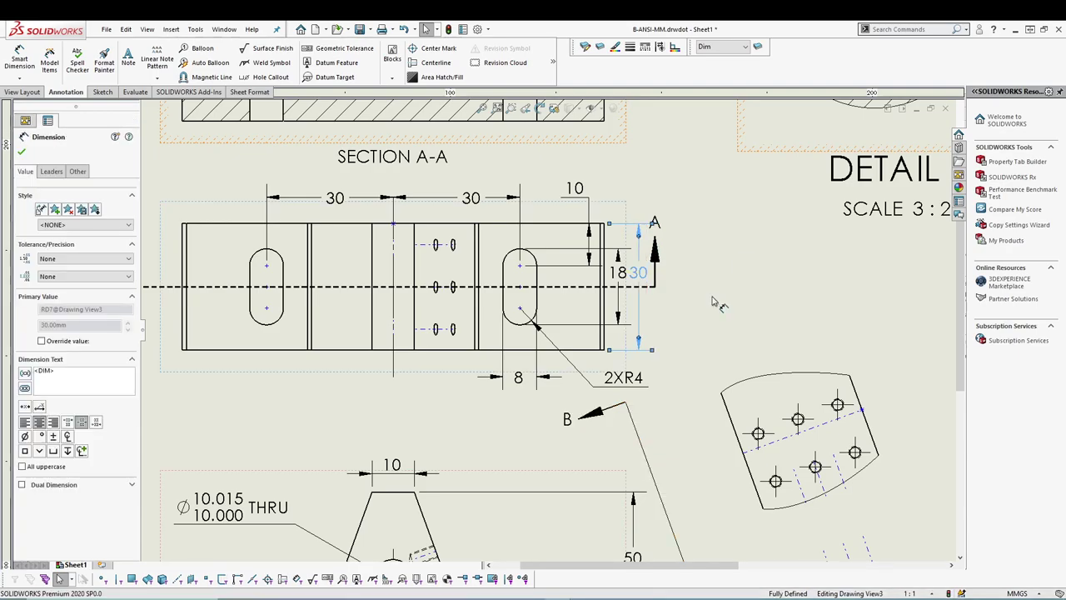
{"action": "left_click", "coordinate": [733, 359]}
Hide the blue sketch lines and points in the drawing views.
{"action": "key", "text": "z"}
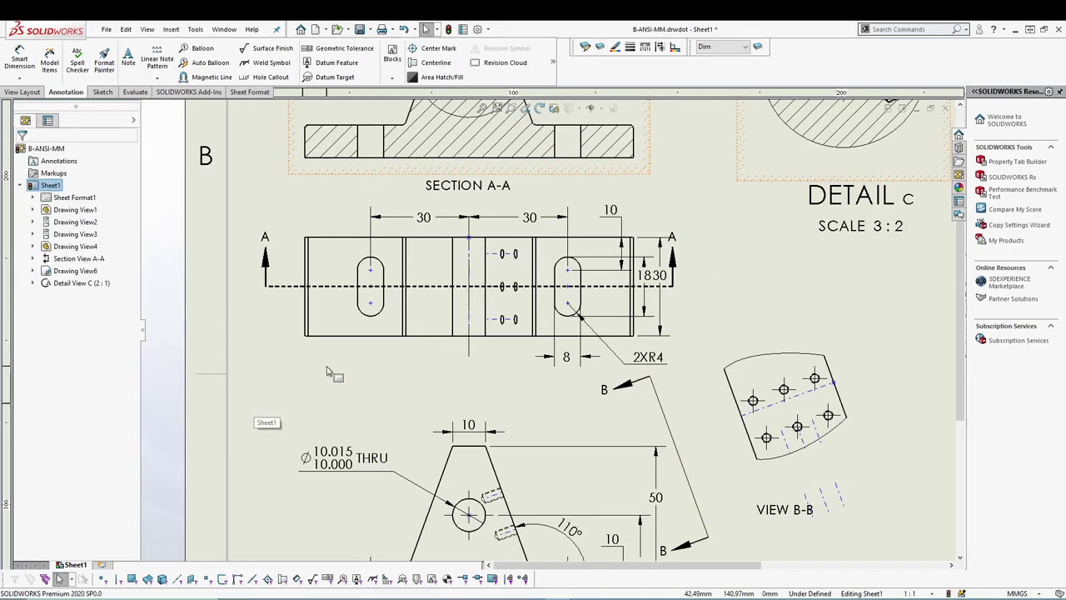
{"action": "key", "text": "z"}
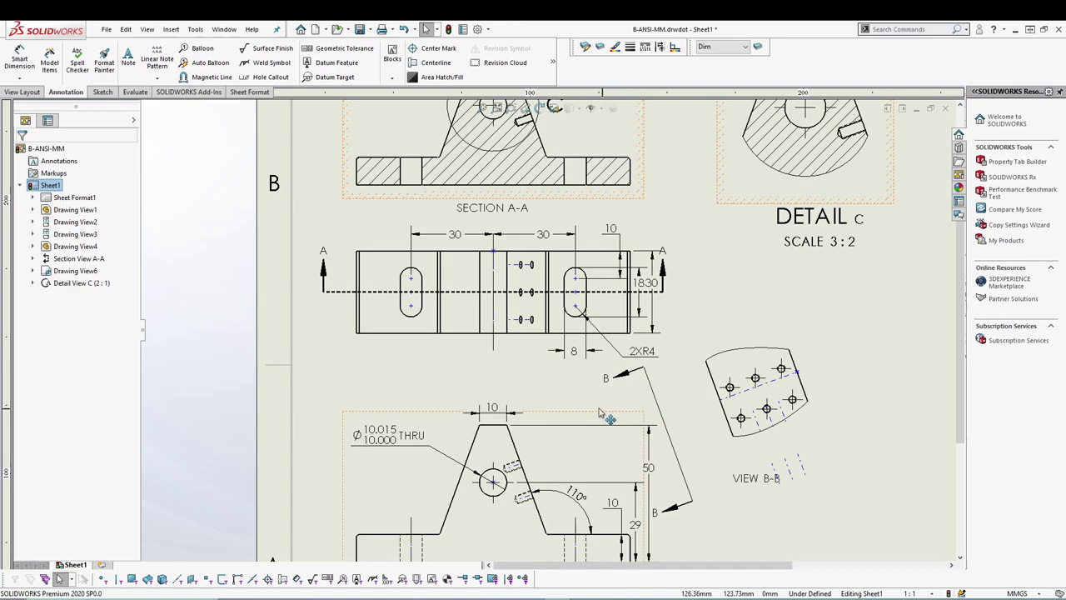
{"action": "left_click", "coordinate": [147, 29]}
{"action": "mouse_move", "coordinate": [223, 114]}
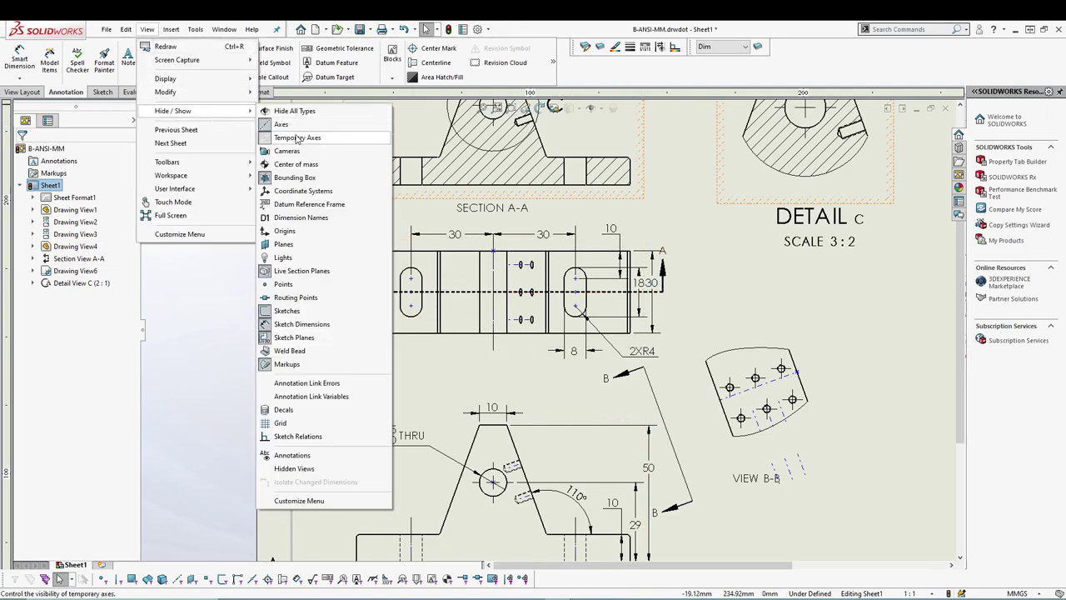
{"action": "left_click", "coordinate": [419, 386]}
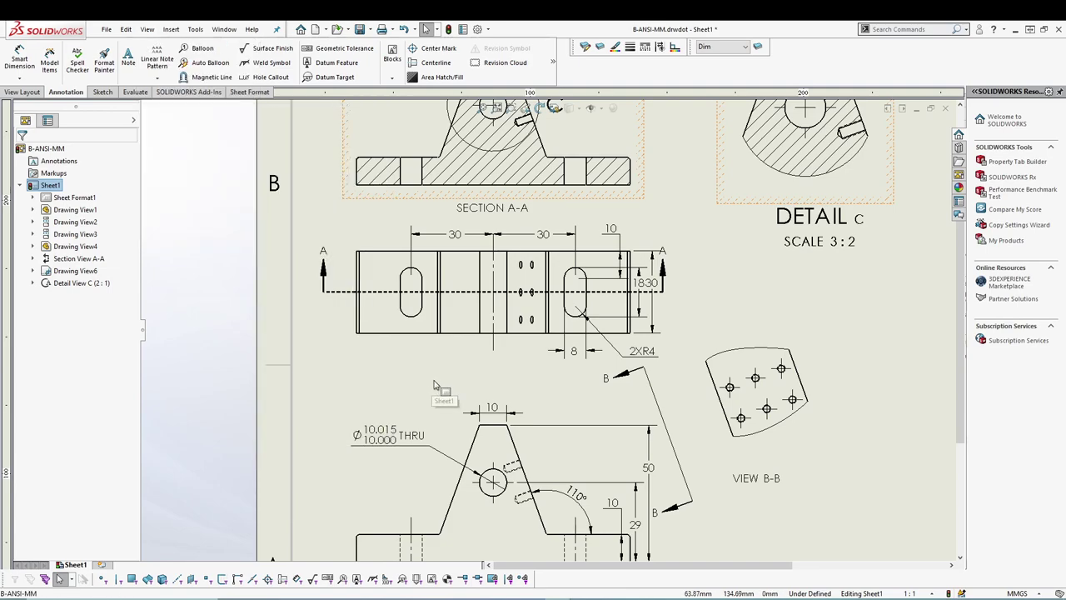
Shorten the view arrow line B-B slightly at its upper end, moving the upper arrow away from the 2XR4 dimension.
{"action": "left_click", "coordinate": [637, 385]}
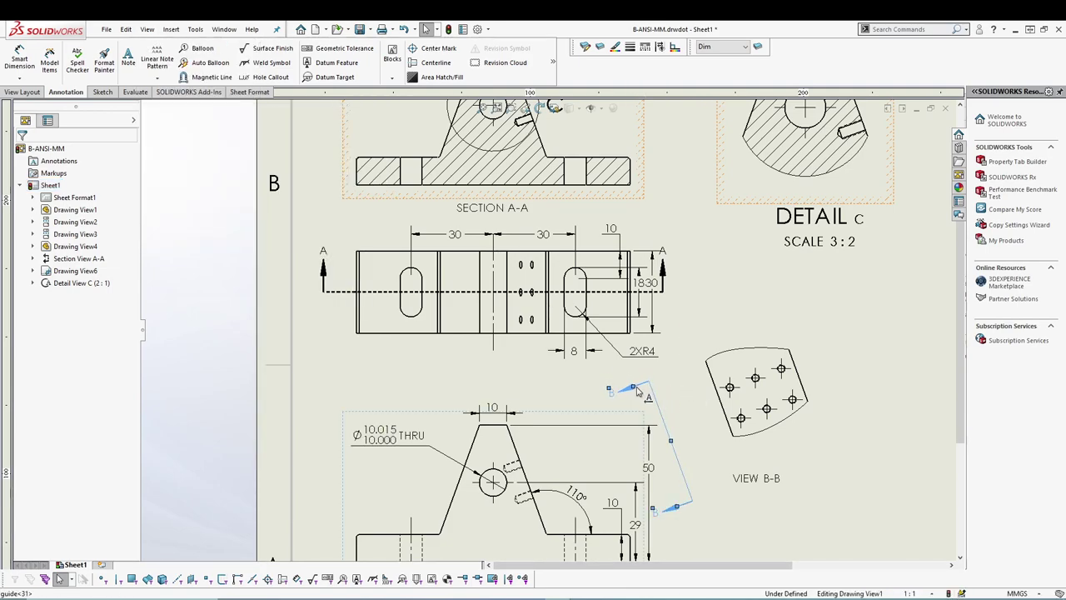
{"action": "left_click", "coordinate": [635, 390]}
{"action": "left_click", "coordinate": [369, 380]}
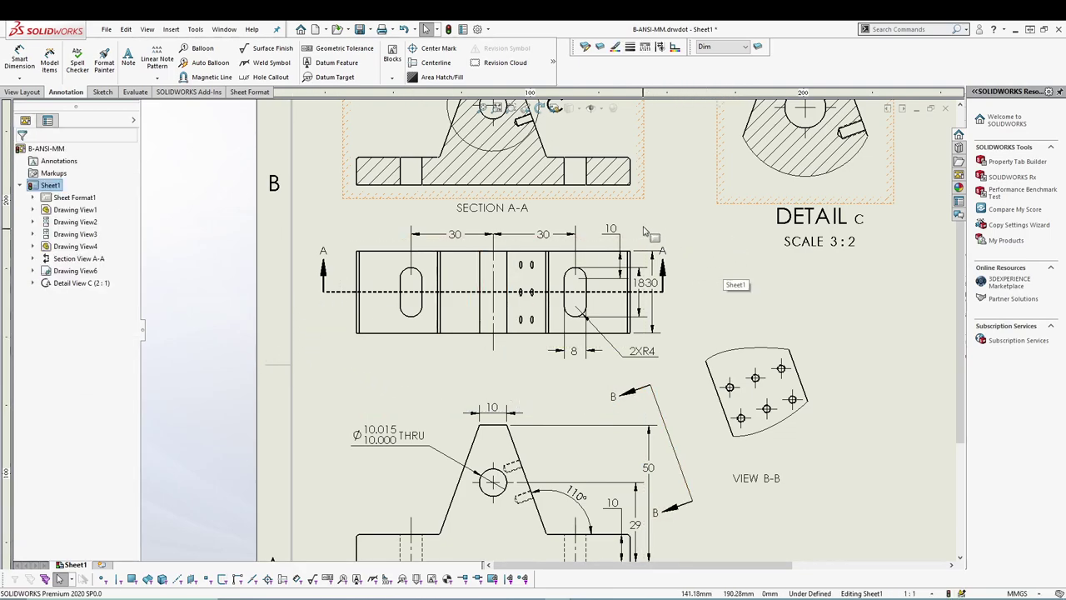
Add vertical centerlines to both slot cutouts in the base of section view A-A.
{"action": "scroll", "coordinate": [285, 315], "scroll_direction": "up", "scroll_amount": 5, "text": "ctrl"}
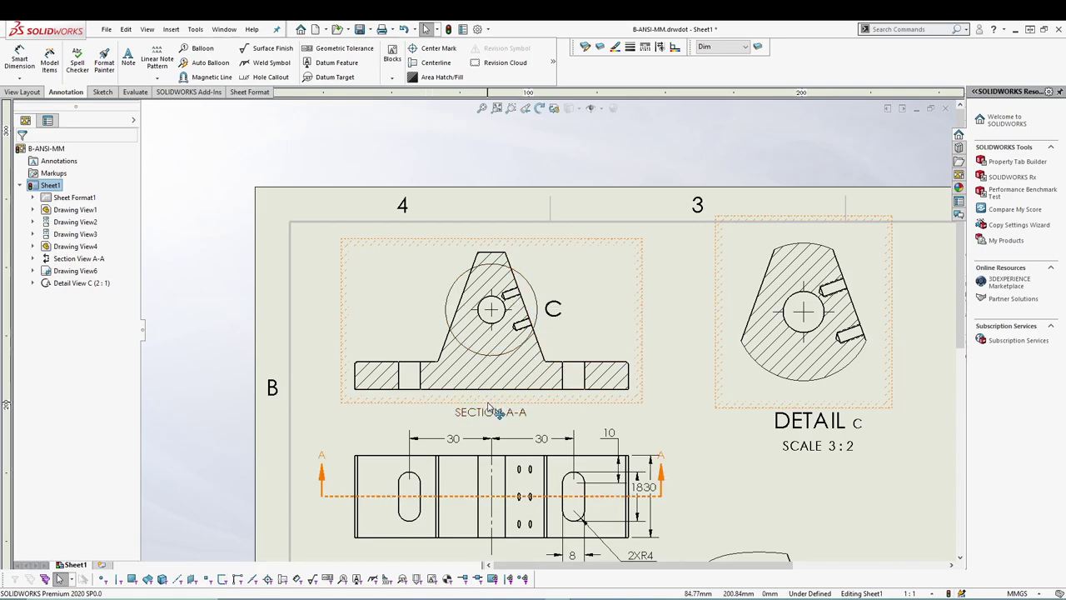
{"action": "scroll", "coordinate": [491, 408], "scroll_direction": "up", "scroll_amount": 3}
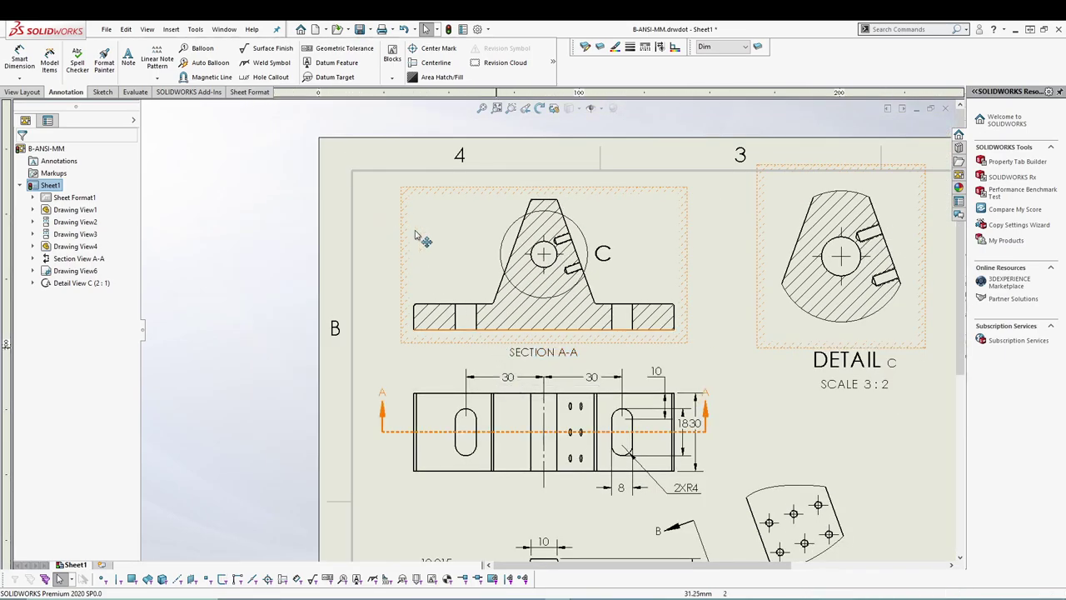
{"action": "scroll", "coordinate": [415, 236], "scroll_direction": "down", "scroll_amount": 2}
{"action": "left_click", "coordinate": [435, 62]}
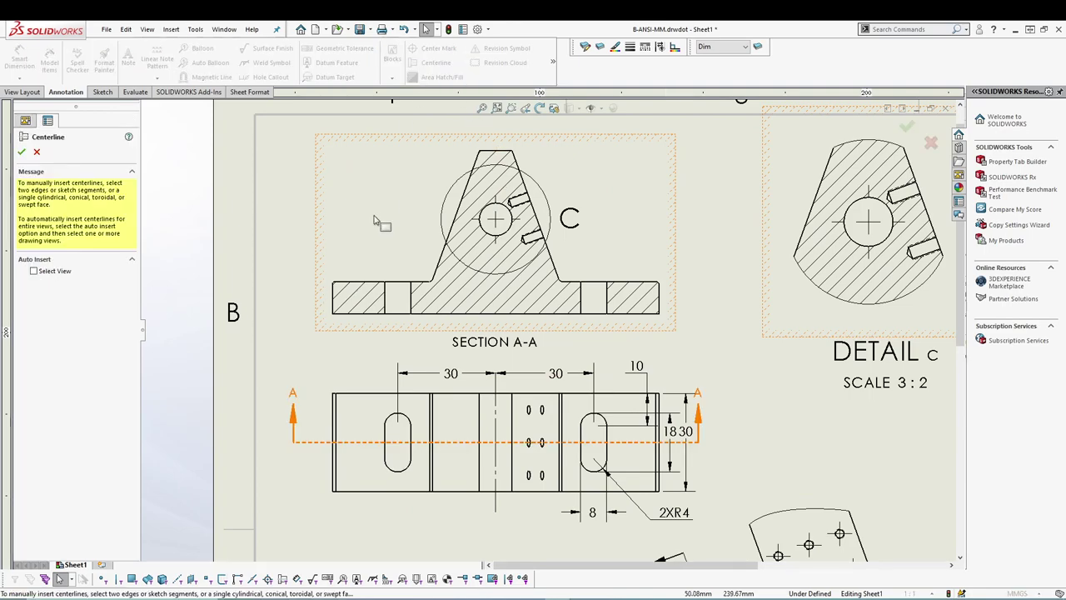
{"action": "left_click", "coordinate": [385, 295]}
{"action": "left_click", "coordinate": [410, 297]}
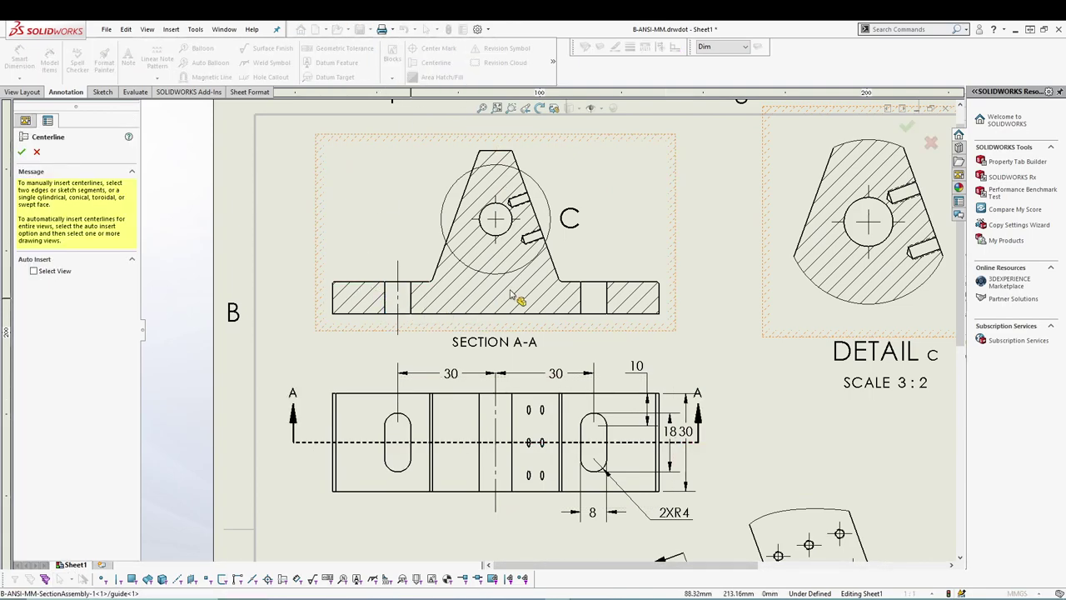
{"action": "left_click", "coordinate": [581, 293]}
{"action": "left_click", "coordinate": [606, 300]}
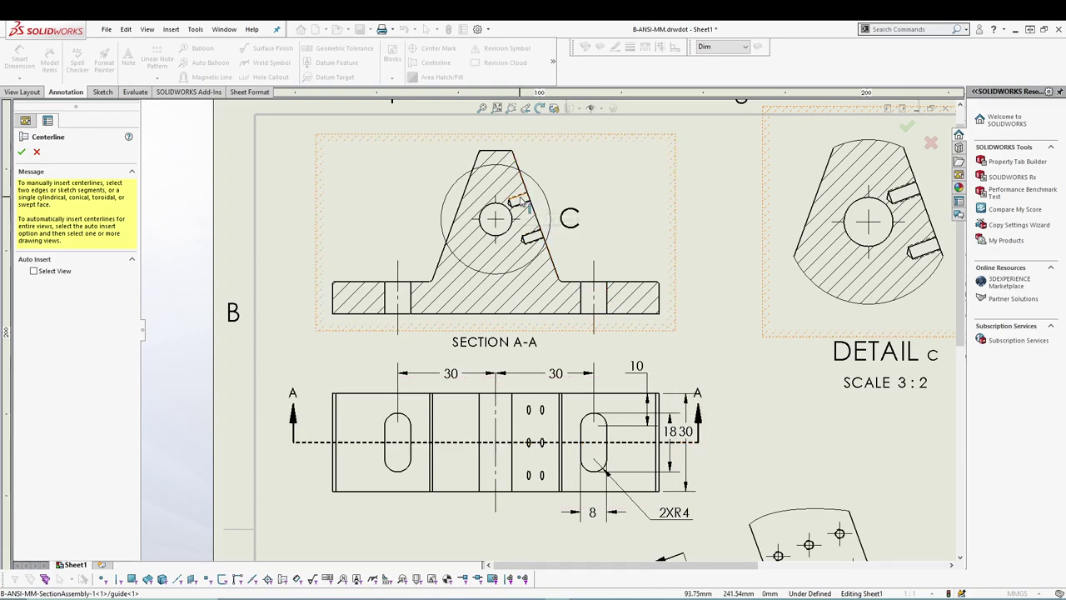
Add centerlines to the two M3x0.5 tapped holes in section view A-A and finish the Centerline command.
{"action": "scroll", "coordinate": [525, 201], "scroll_direction": "down", "scroll_amount": 5}
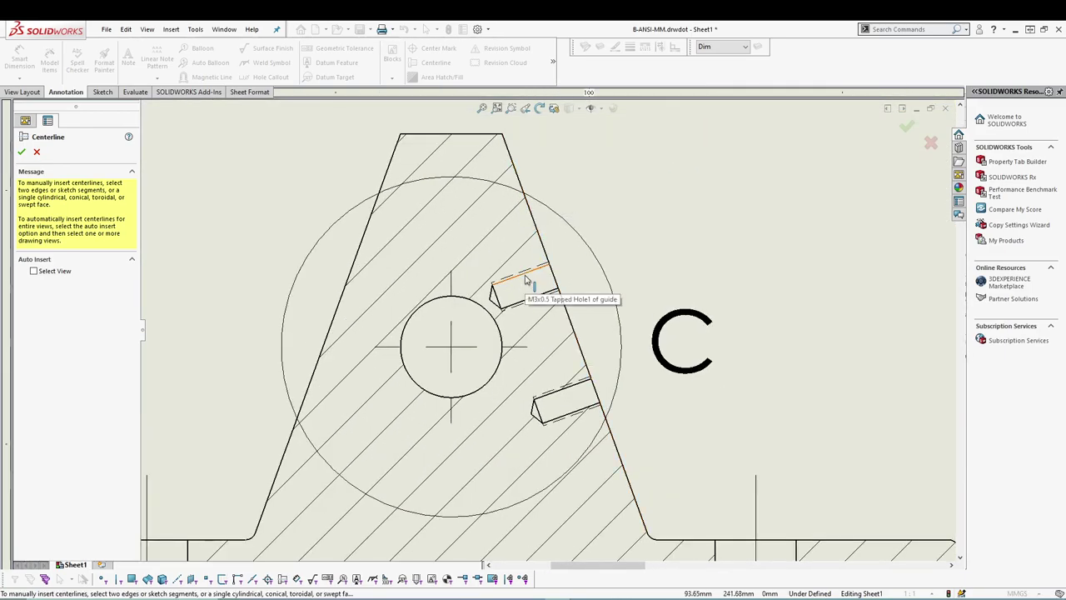
{"action": "left_click", "coordinate": [525, 279]}
{"action": "left_click", "coordinate": [533, 297]}
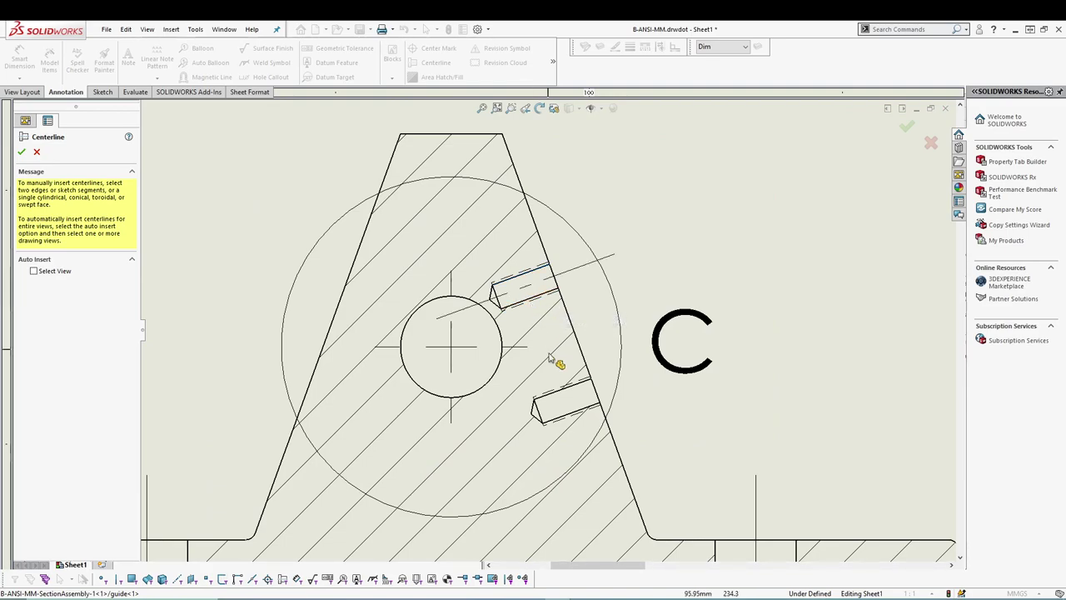
{"action": "left_click", "coordinate": [573, 414]}
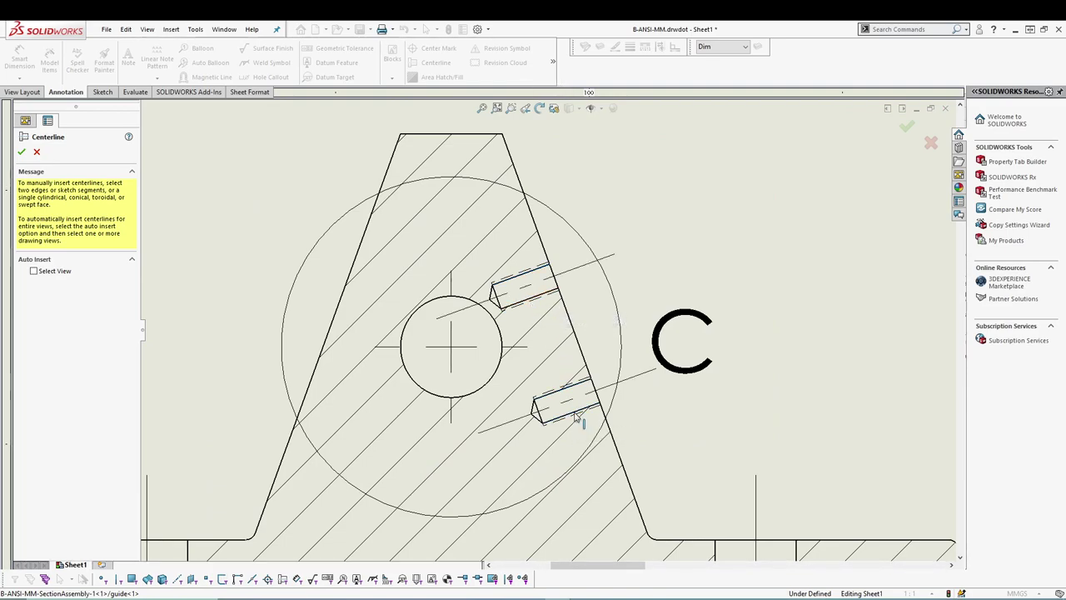
{"action": "left_click", "coordinate": [20, 150]}
{"action": "scroll", "coordinate": [525, 437], "scroll_direction": "up", "scroll_amount": 5}
{"action": "scroll", "coordinate": [566, 468], "scroll_direction": "up", "scroll_amount": 1}
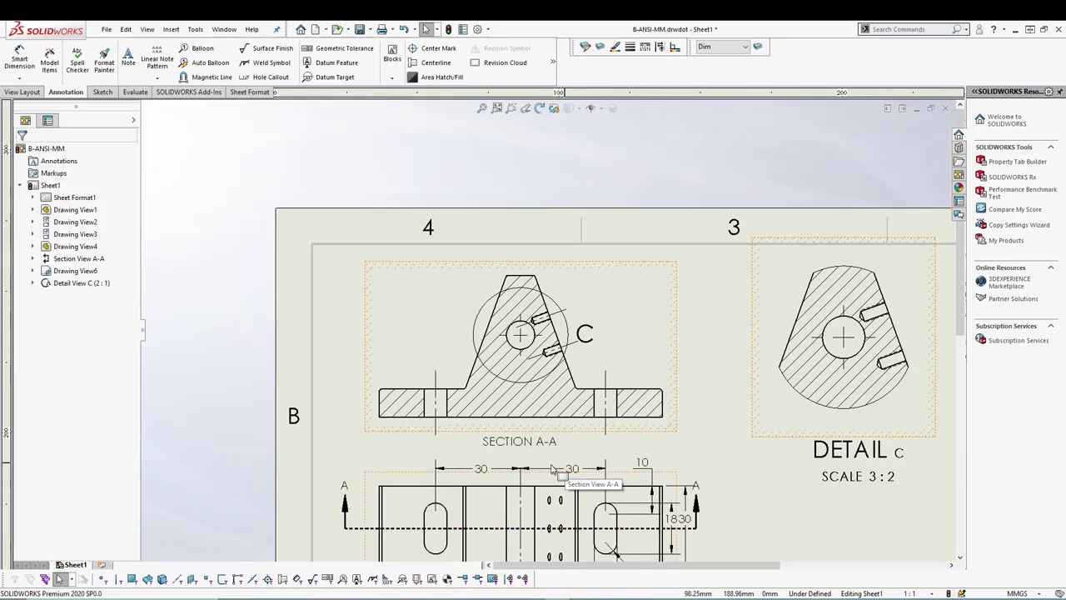
Move the SECTION A-A label down and dimension the distance between the two slot centerlines beneath the section's base, with precision None.
{"action": "scroll", "coordinate": [541, 441], "scroll_direction": "down", "scroll_amount": 4}
{"action": "left_click_drag", "start_coordinate": [516, 354], "coordinate": [516, 379]}
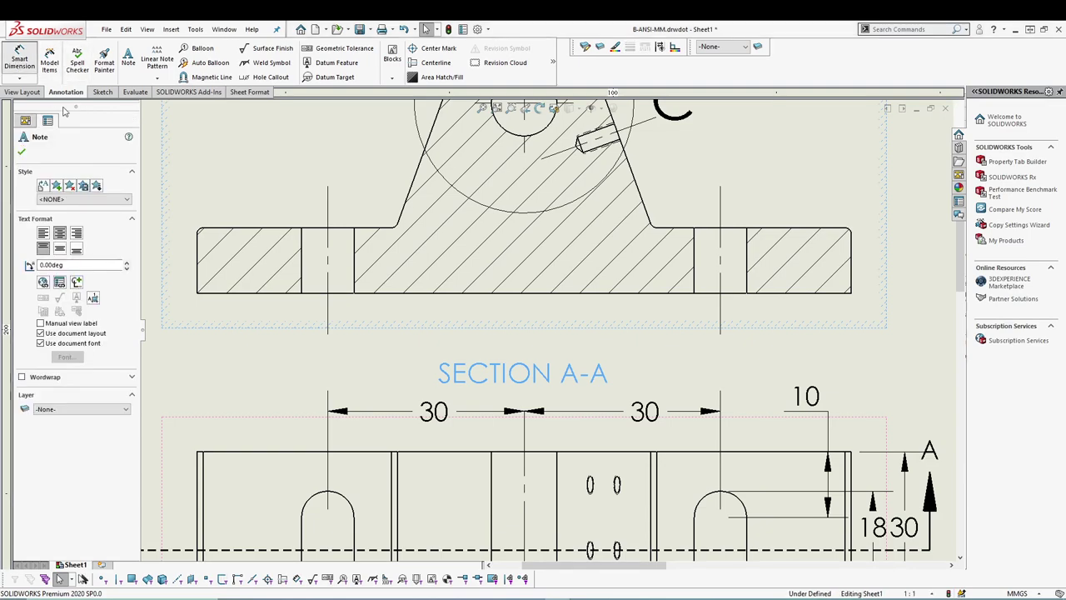
{"action": "left_click", "coordinate": [20, 59]}
{"action": "left_click", "coordinate": [329, 260]}
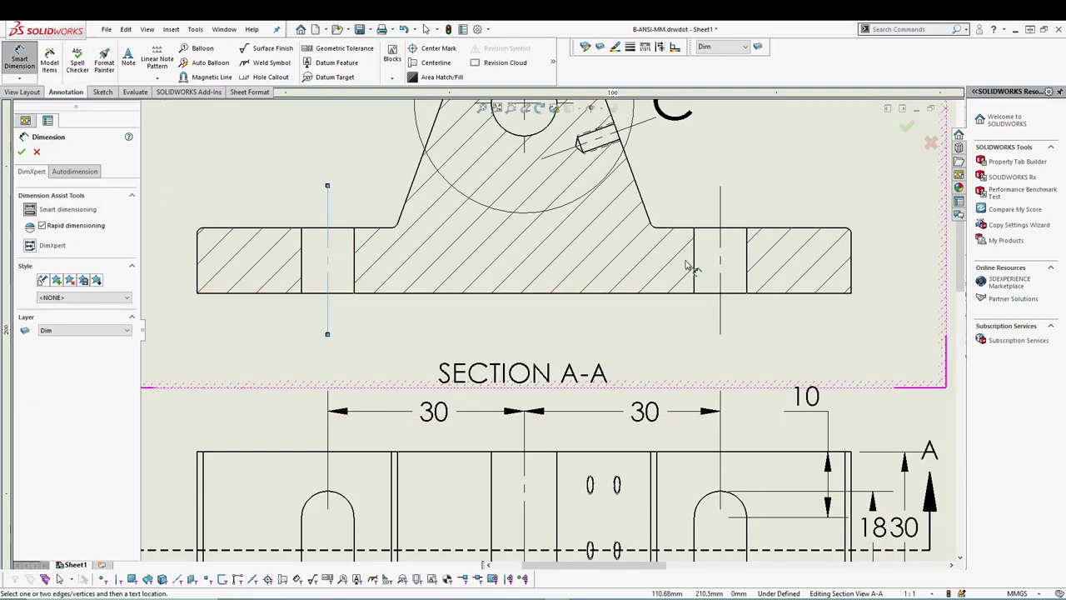
{"action": "left_click", "coordinate": [720, 241]}
{"action": "left_click", "coordinate": [523, 324]}
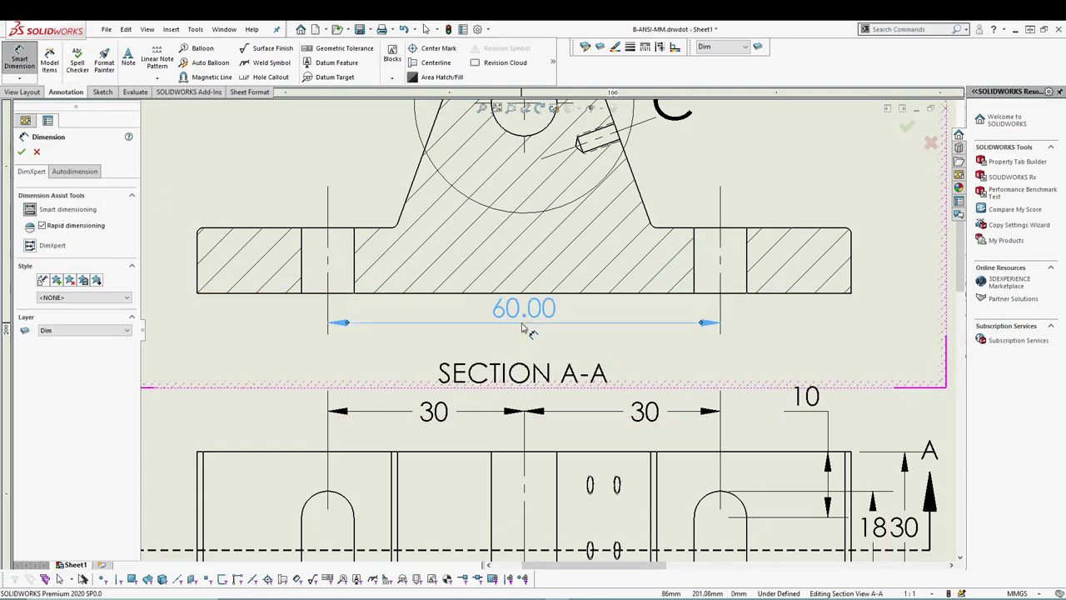
{"action": "left_click", "coordinate": [95, 346]}
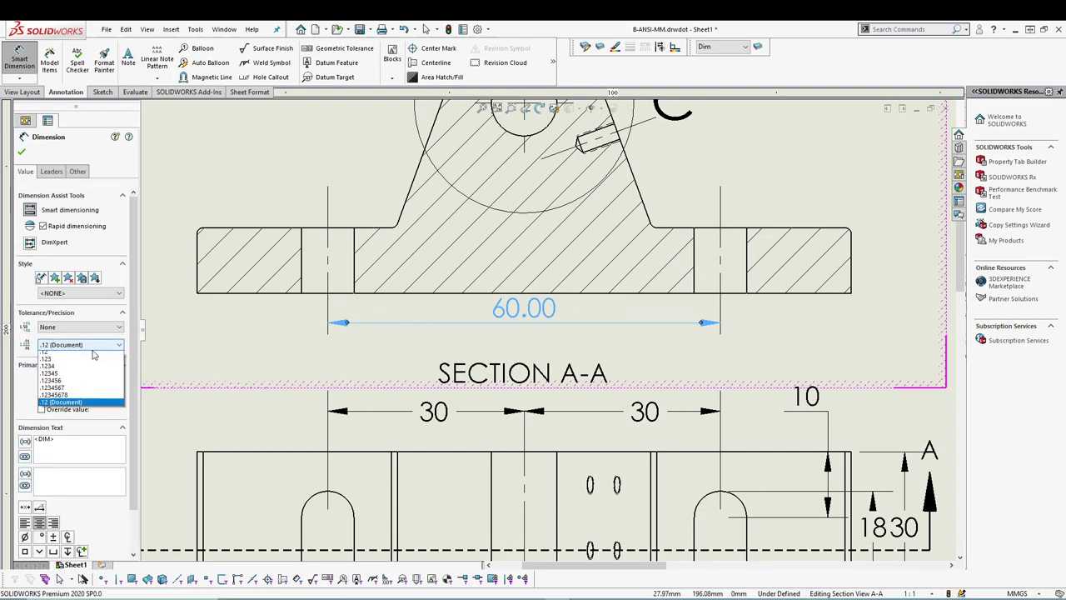
{"action": "left_click", "coordinate": [95, 362]}
{"action": "left_click", "coordinate": [94, 346]}
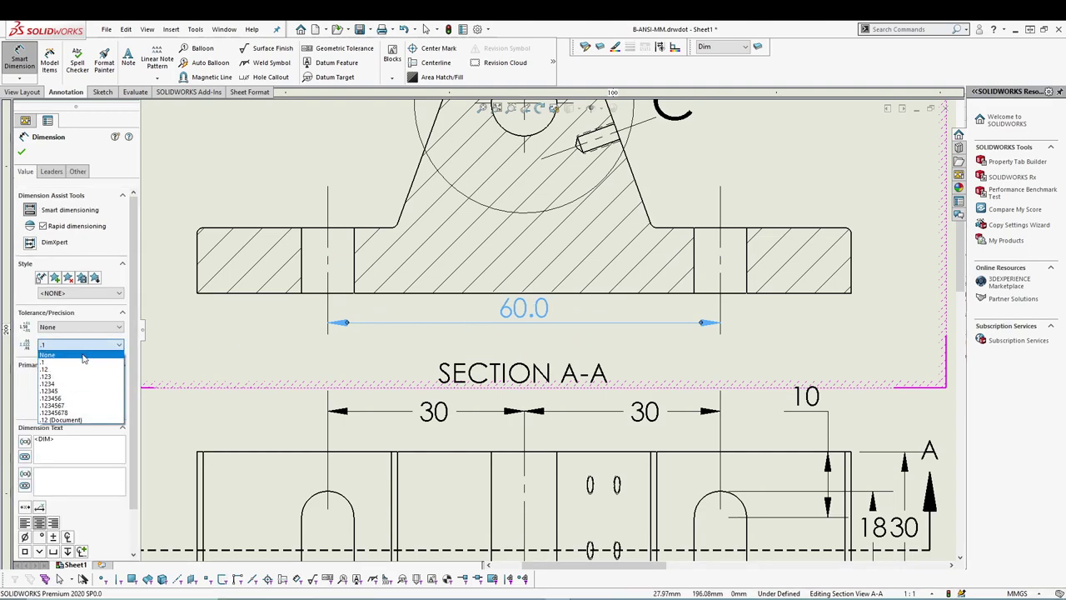
{"action": "left_click", "coordinate": [83, 355]}
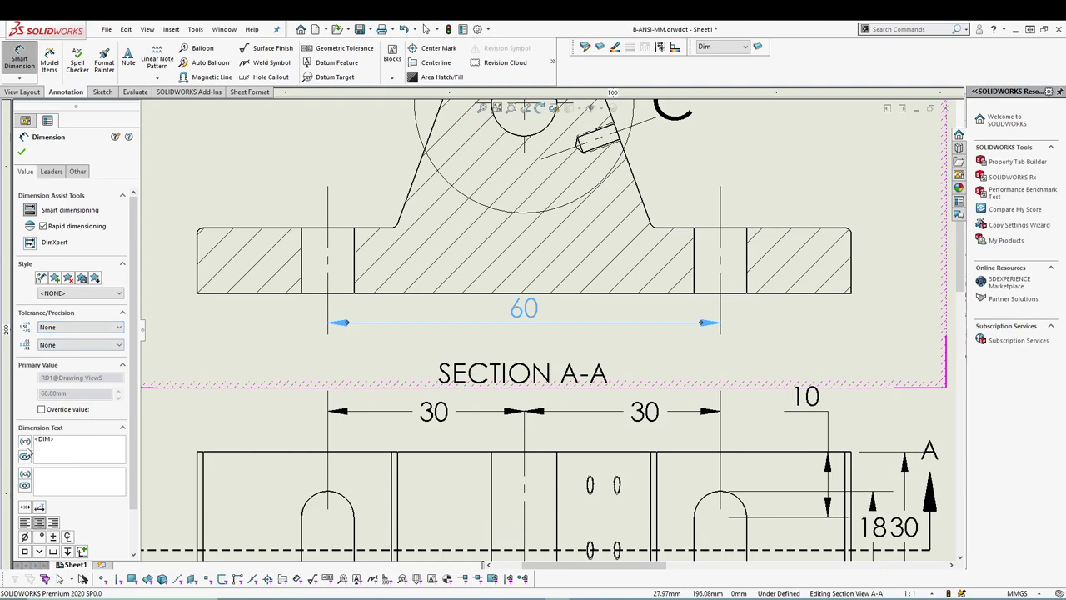
Enclose the slot spacing dimension in parentheses and set its custom text position to broken leader with aligned text.
{"action": "left_click", "coordinate": [51, 172]}
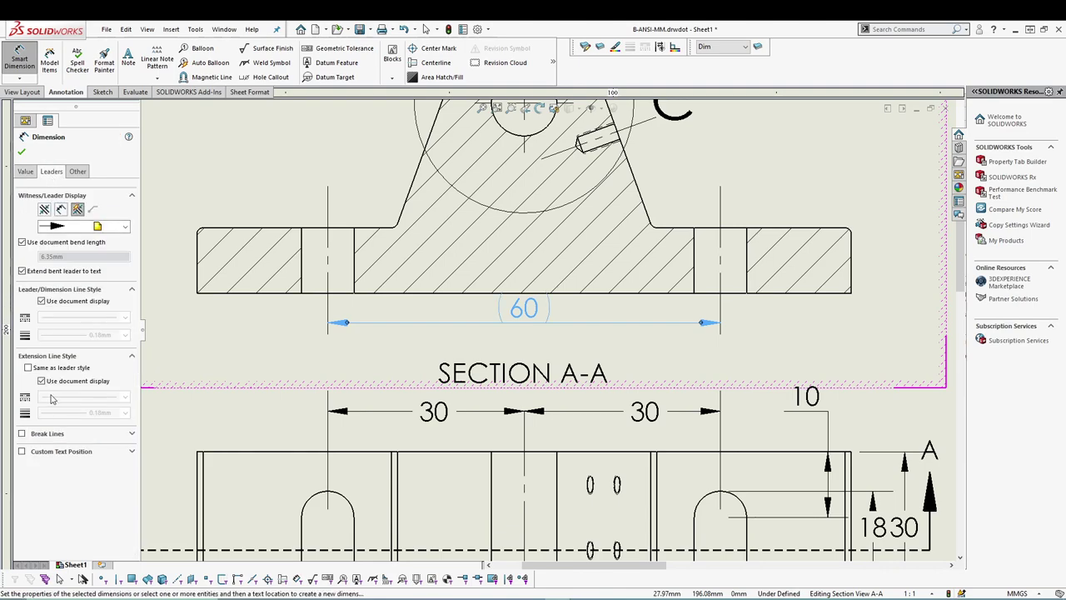
{"action": "left_click", "coordinate": [23, 452]}
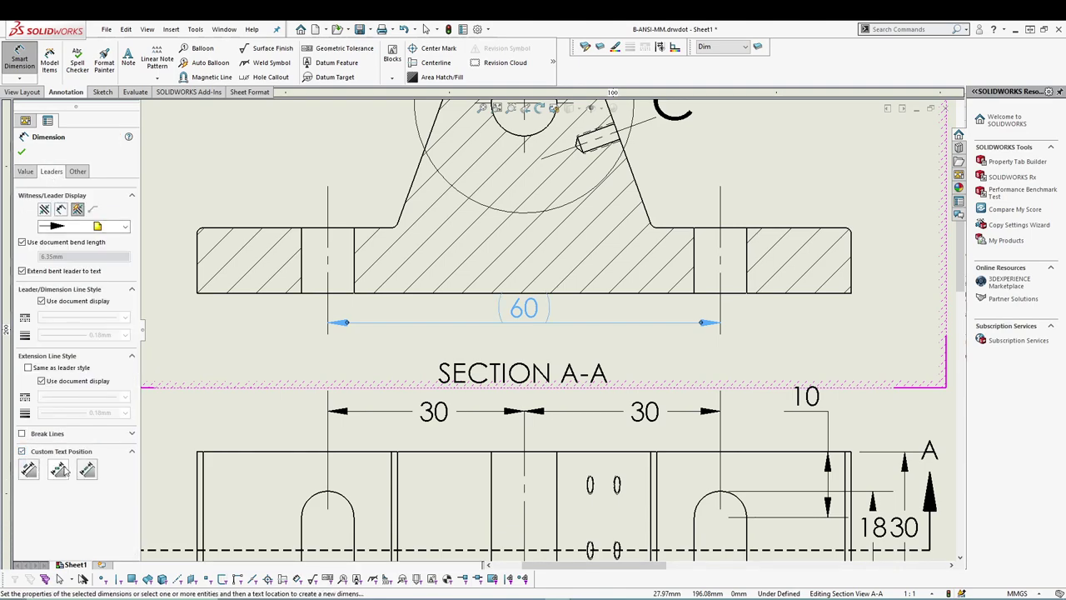
{"action": "left_click", "coordinate": [59, 469]}
{"action": "left_click", "coordinate": [87, 470]}
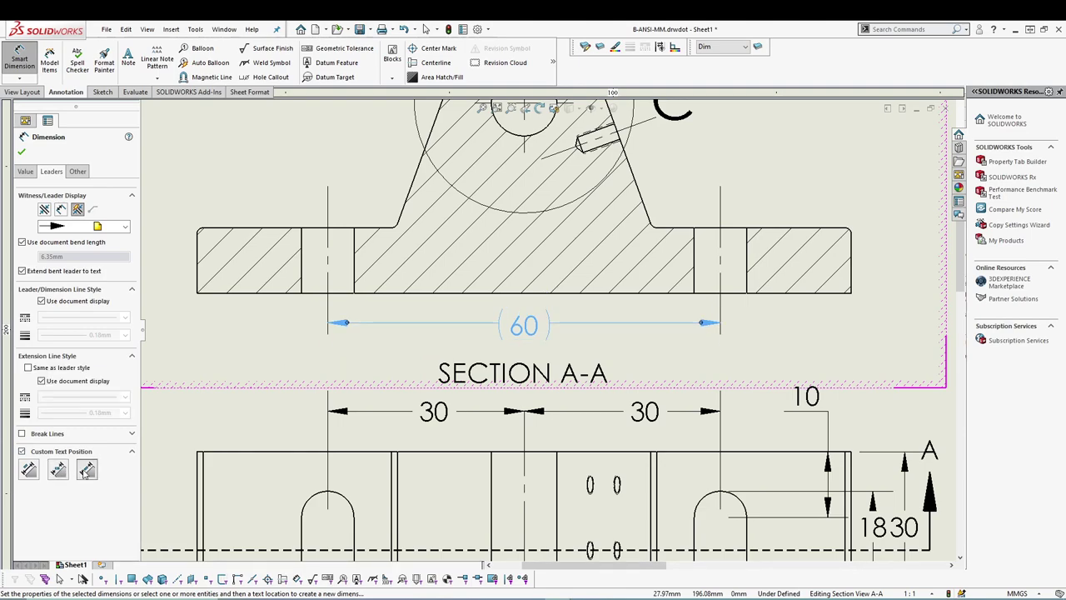
{"action": "left_click", "coordinate": [21, 151]}
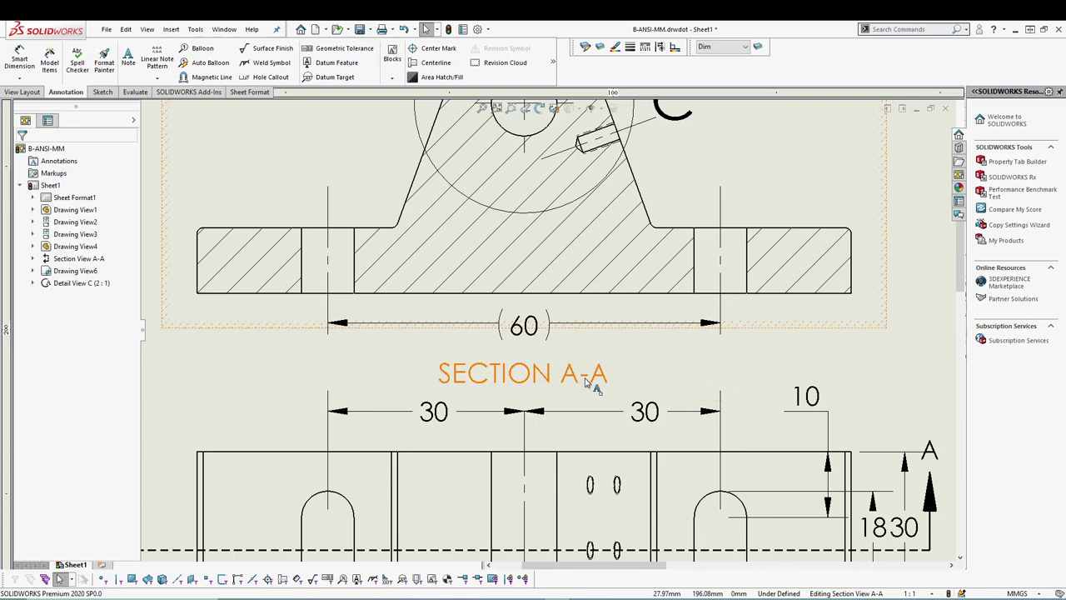
Move the SECTION A-A label up so it sits just beneath the slot spacing dimension.
{"action": "left_click_drag", "start_coordinate": [585, 386], "coordinate": [585, 368]}
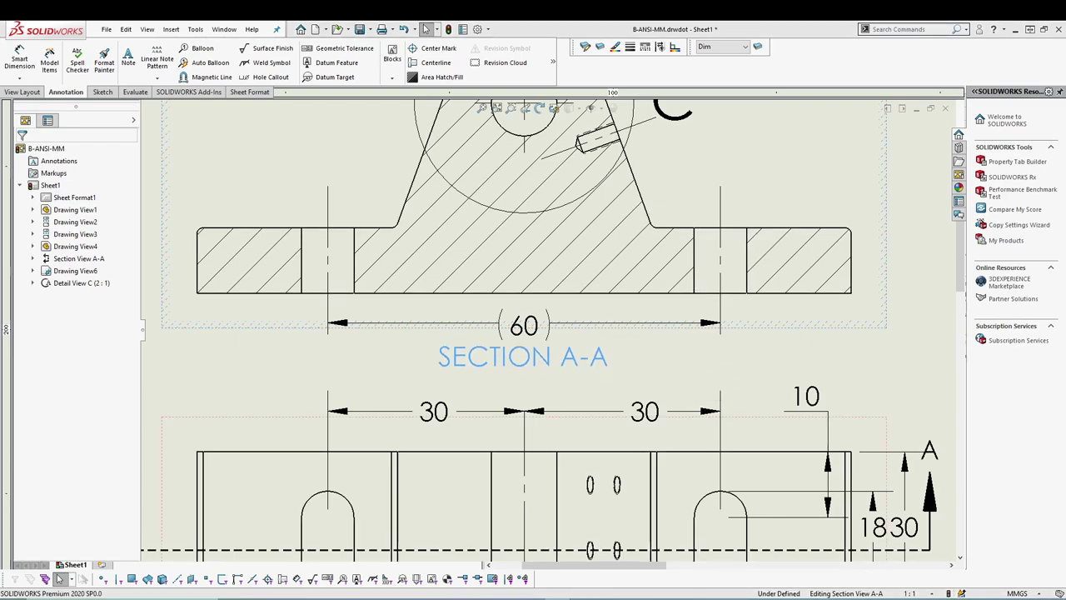
{"action": "left_click", "coordinate": [767, 372]}
{"action": "key", "text": "f"}
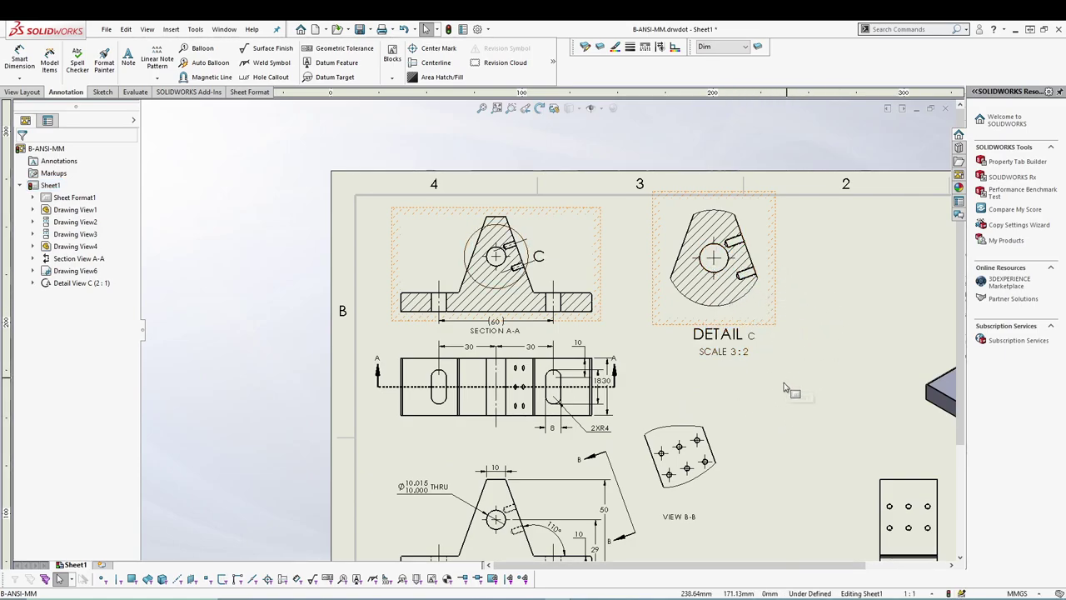
Move view B-B slightly up and to the right, farther away from its view arrow line.
{"action": "scroll", "coordinate": [783, 448], "scroll_direction": "up", "scroll_amount": 3}
{"action": "scroll", "coordinate": [633, 396], "scroll_direction": "down", "scroll_amount": 6}
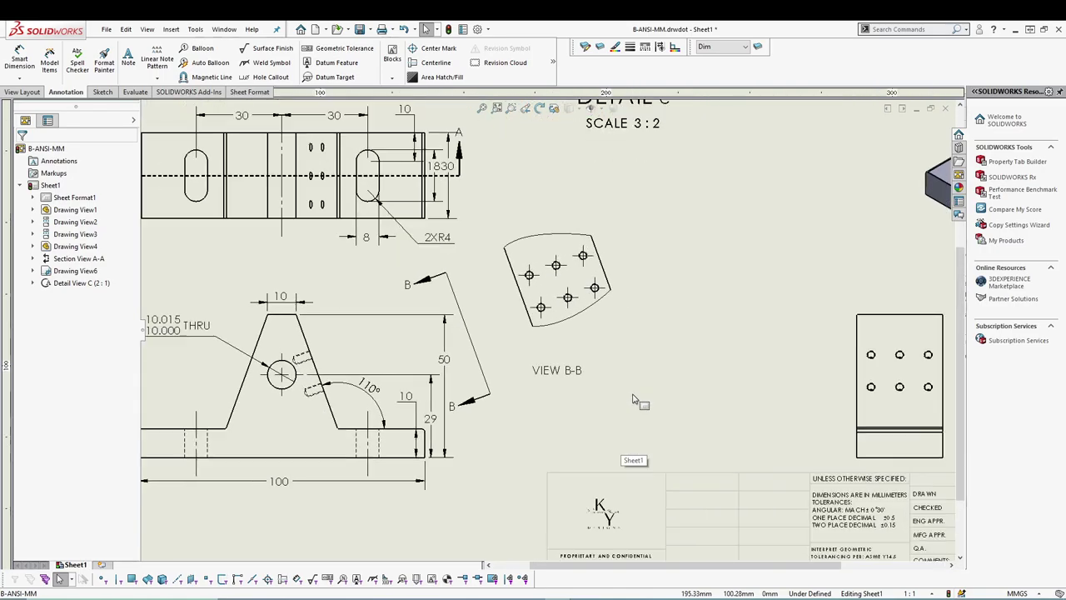
{"action": "left_click_drag", "start_coordinate": [637, 276], "coordinate": [673, 263]}
{"action": "left_click", "coordinate": [699, 300]}
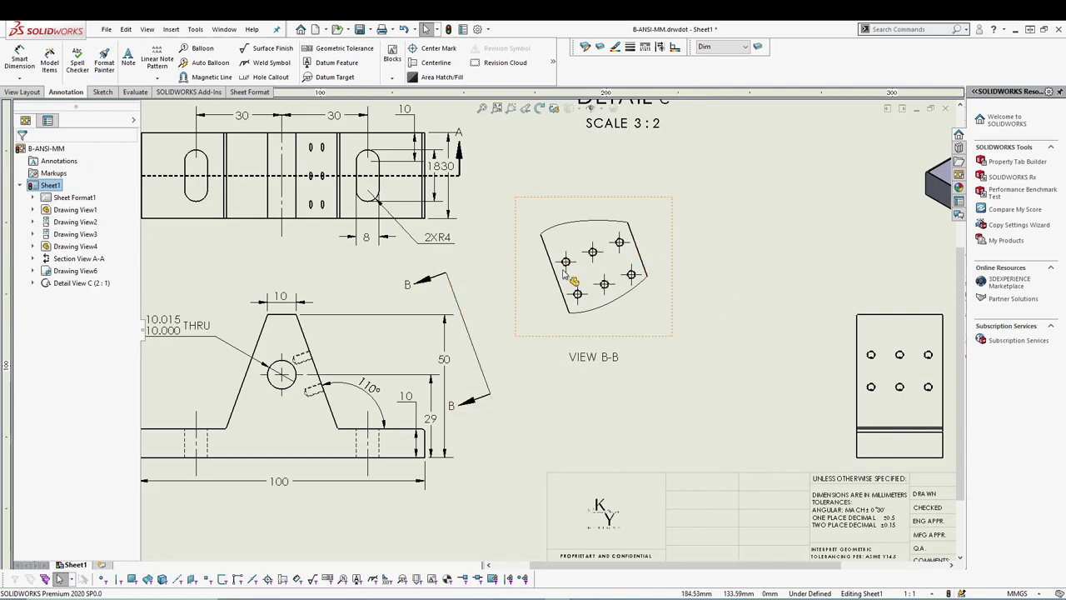
Set the center mark angle of the first hole in view B-B's upper row to 0 degrees.
{"action": "scroll", "coordinate": [575, 278], "scroll_direction": "up", "scroll_amount": 1}
{"action": "scroll", "coordinate": [575, 279], "scroll_direction": "down", "scroll_amount": 5}
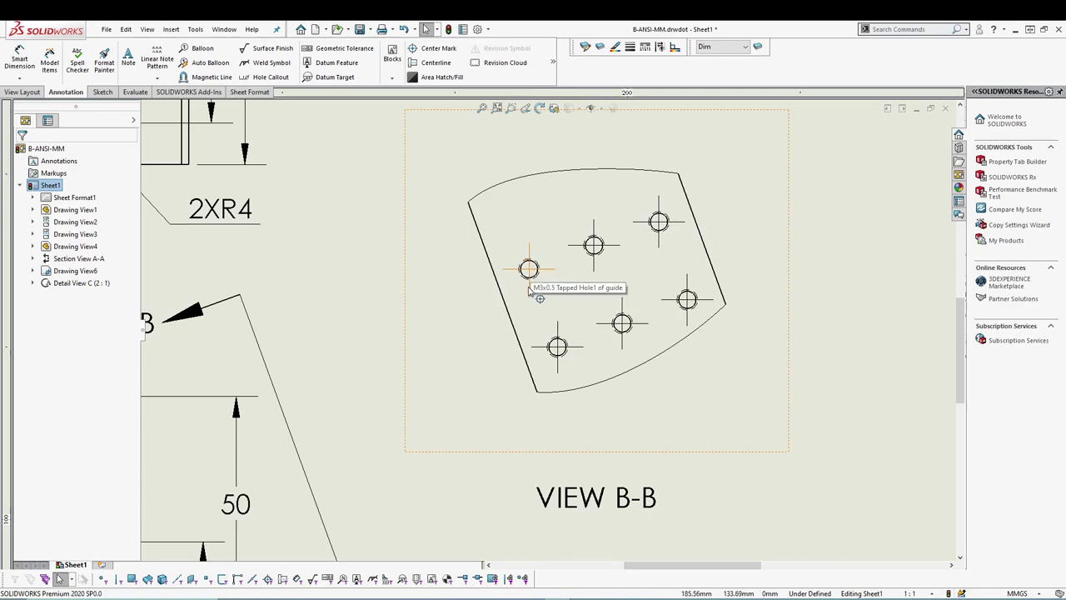
{"action": "left_click", "coordinate": [529, 269]}
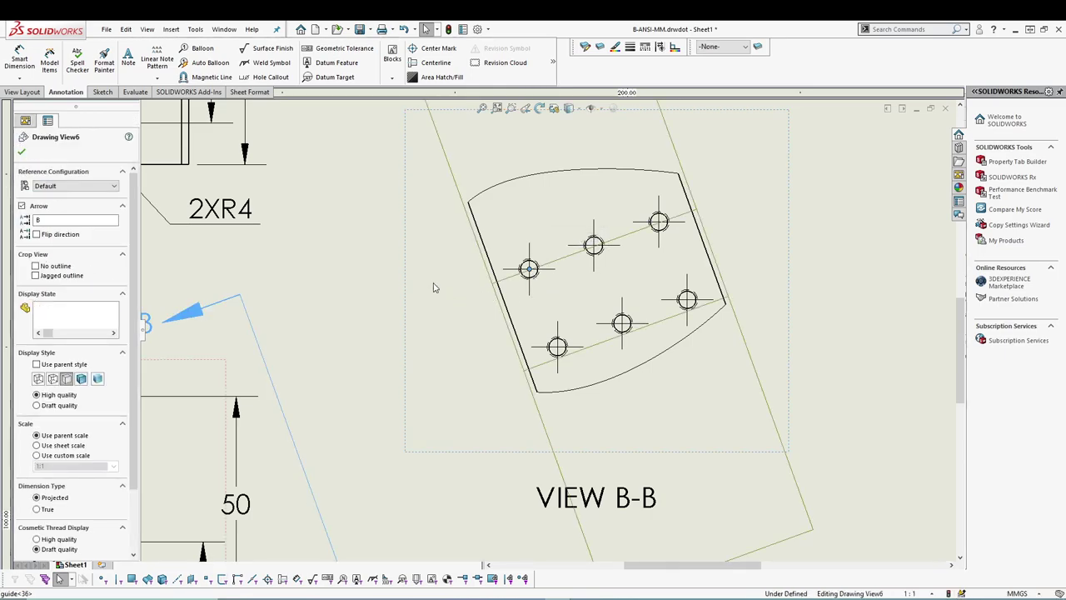
{"action": "left_click", "coordinate": [500, 286]}
{"action": "left_click", "coordinate": [408, 290]}
{"action": "left_click", "coordinate": [529, 267]}
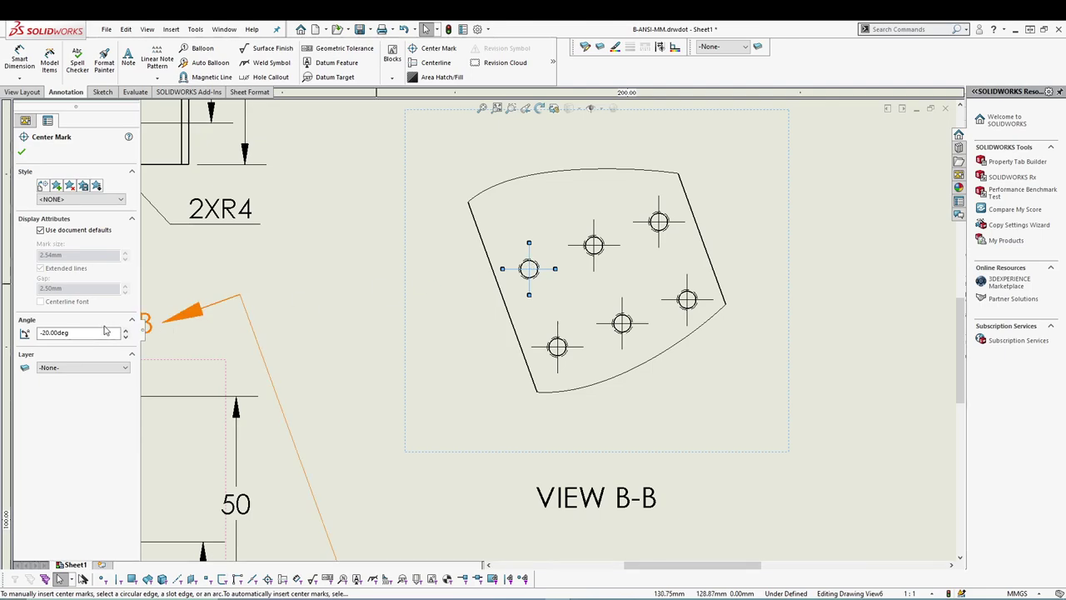
{"action": "left_click_drag", "start_coordinate": [74, 332], "coordinate": [19, 341]}
{"action": "left_click", "coordinate": [22, 154]}
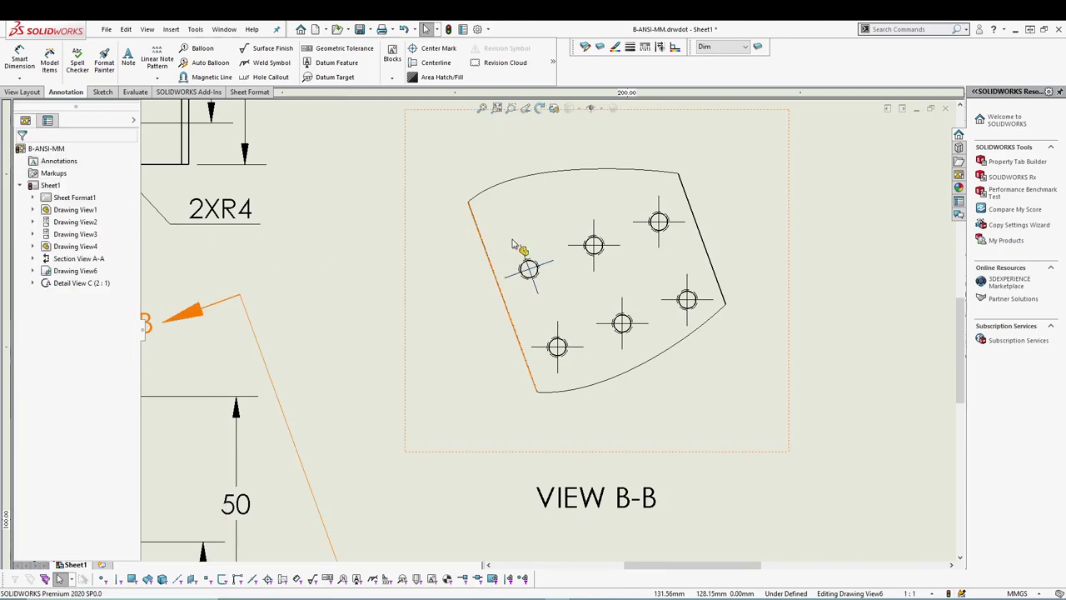
Set the angle of the remaining five hole center marks in view B-B to 0 degrees together.
{"action": "left_click", "coordinate": [593, 235]}
{"action": "left_click", "coordinate": [662, 214]}
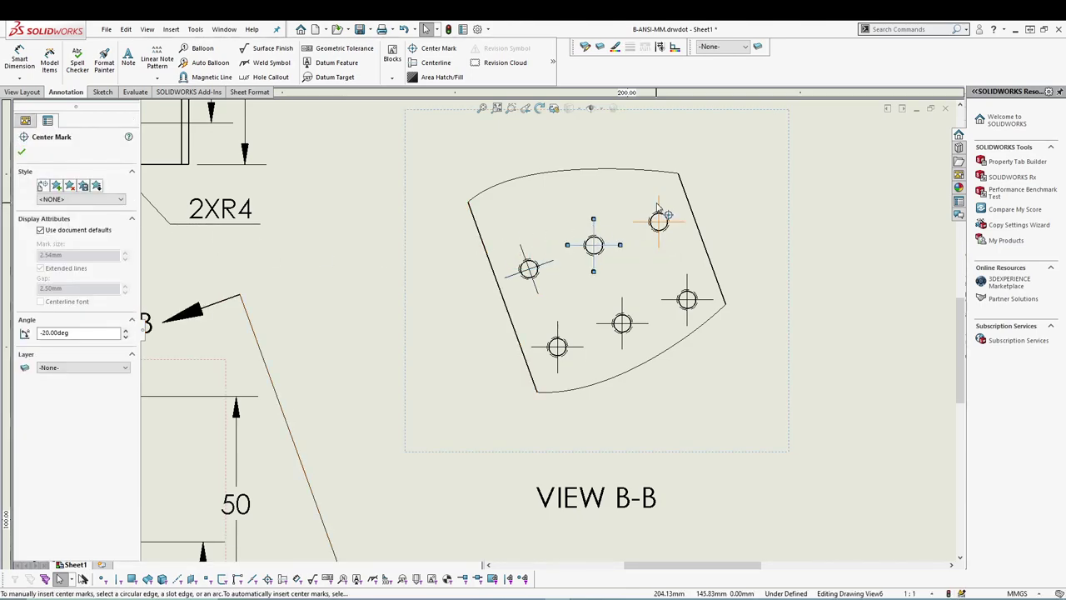
{"action": "left_click", "coordinate": [680, 293]}
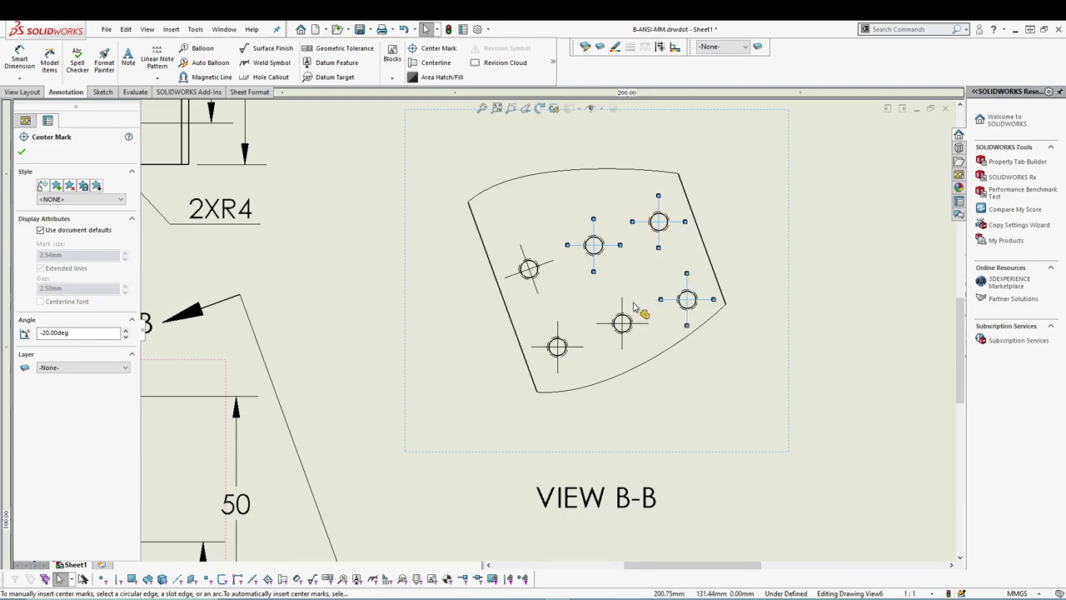
{"action": "left_click", "coordinate": [559, 336]}
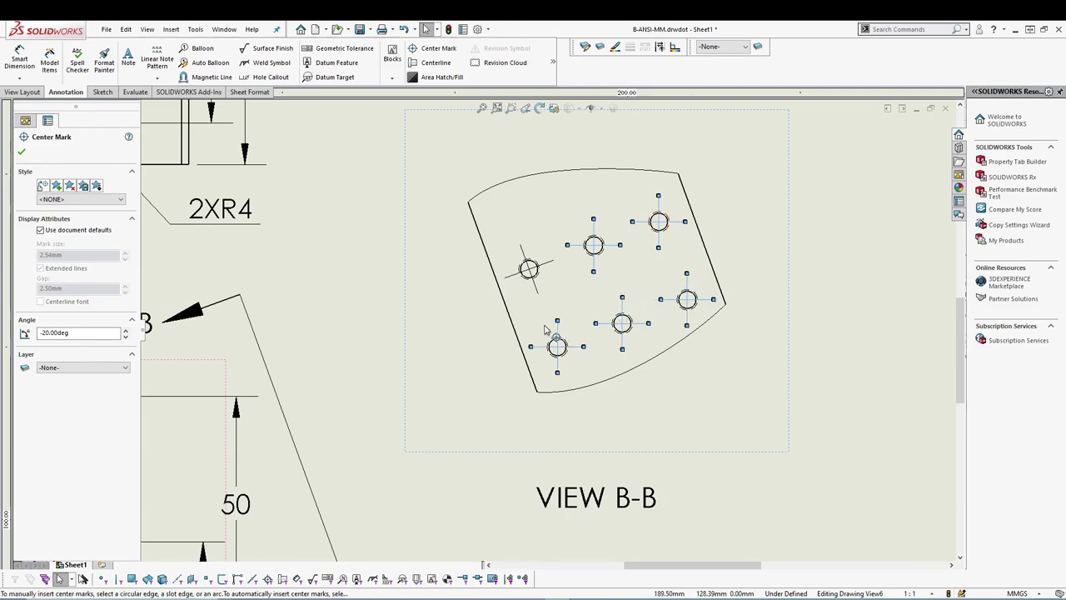
{"action": "key", "text": "Home"}
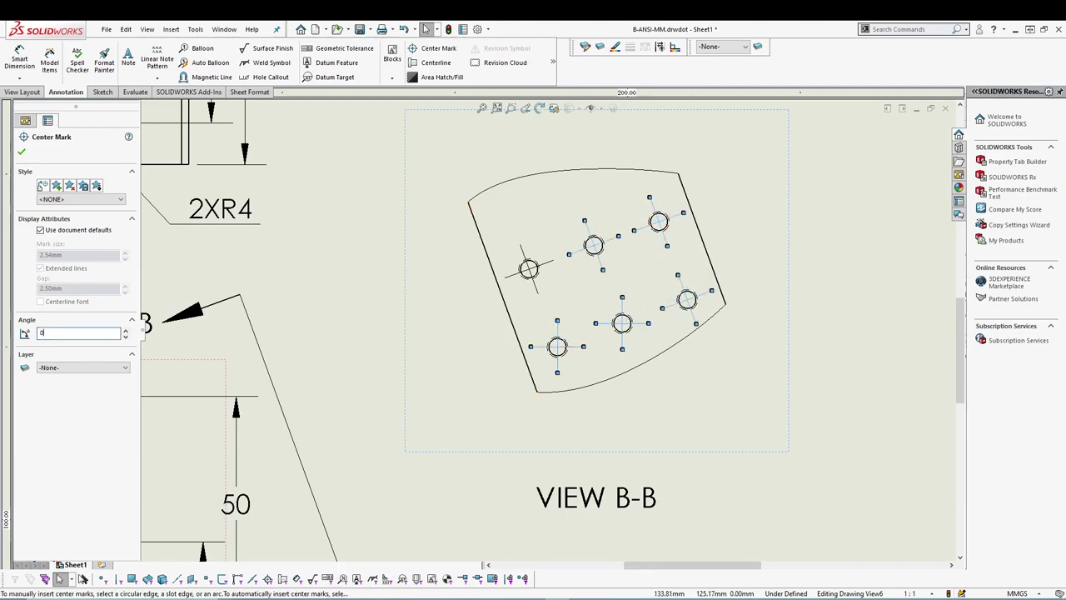
{"action": "key", "text": "Delete"}
{"action": "left_click", "coordinate": [21, 153]}
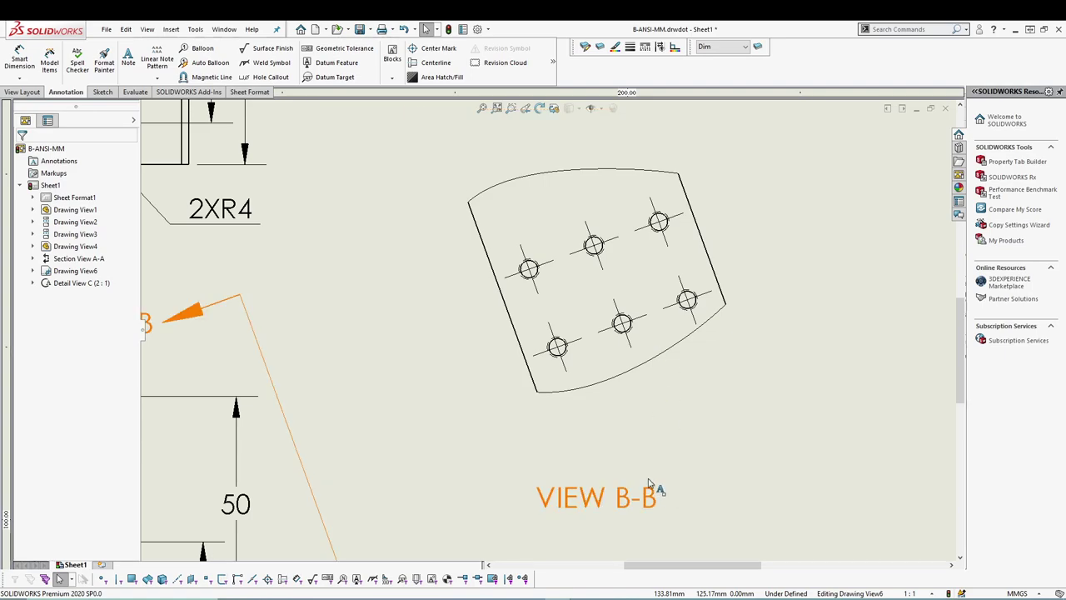
Add a hole callout to the first hole in view B-B's lower row, with the text placed below and left of the view.
{"action": "scroll", "coordinate": [588, 335], "scroll_direction": "up", "scroll_amount": 2}
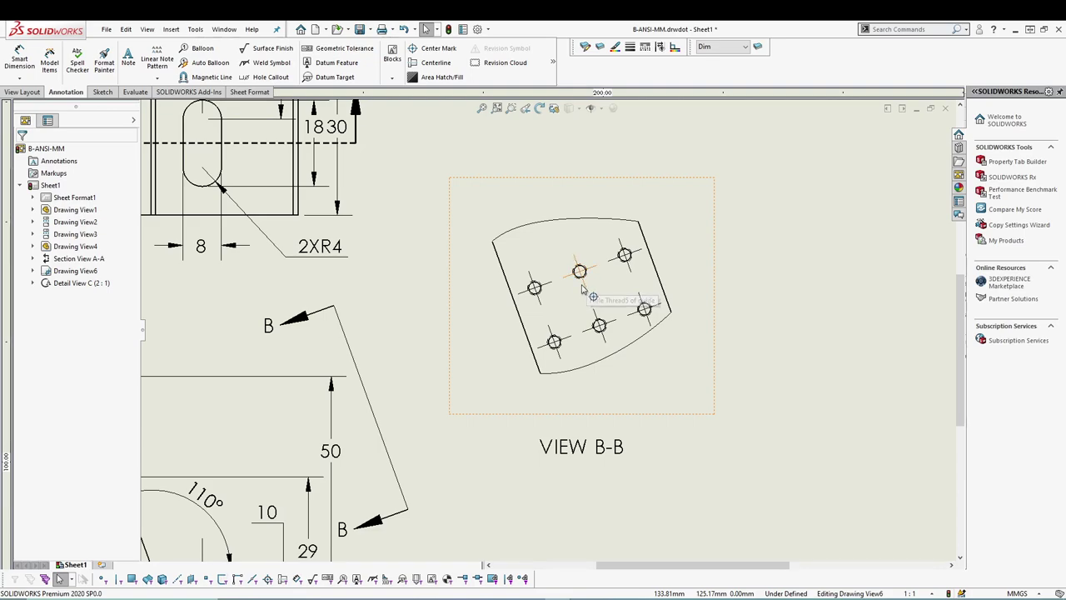
{"action": "scroll", "coordinate": [575, 337], "scroll_direction": "down", "scroll_amount": 2}
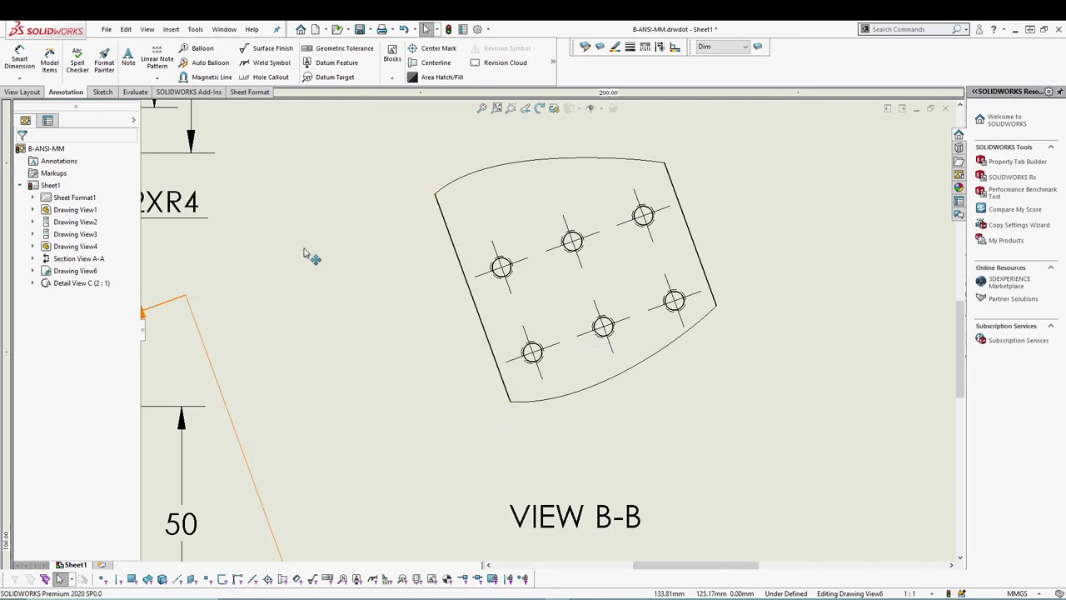
{"action": "left_click", "coordinate": [270, 77]}
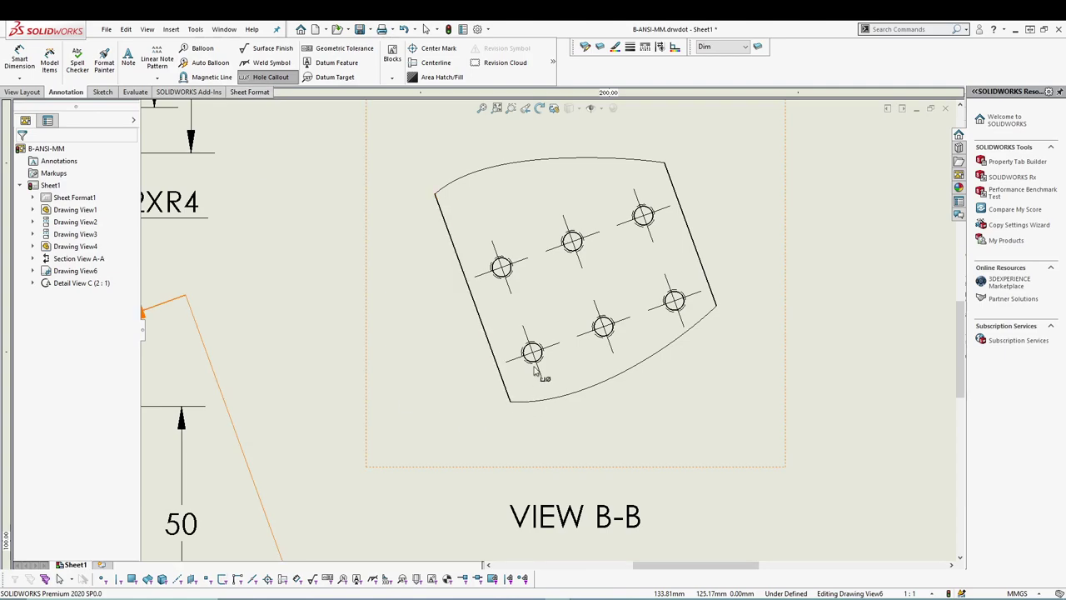
{"action": "left_click", "coordinate": [465, 419]}
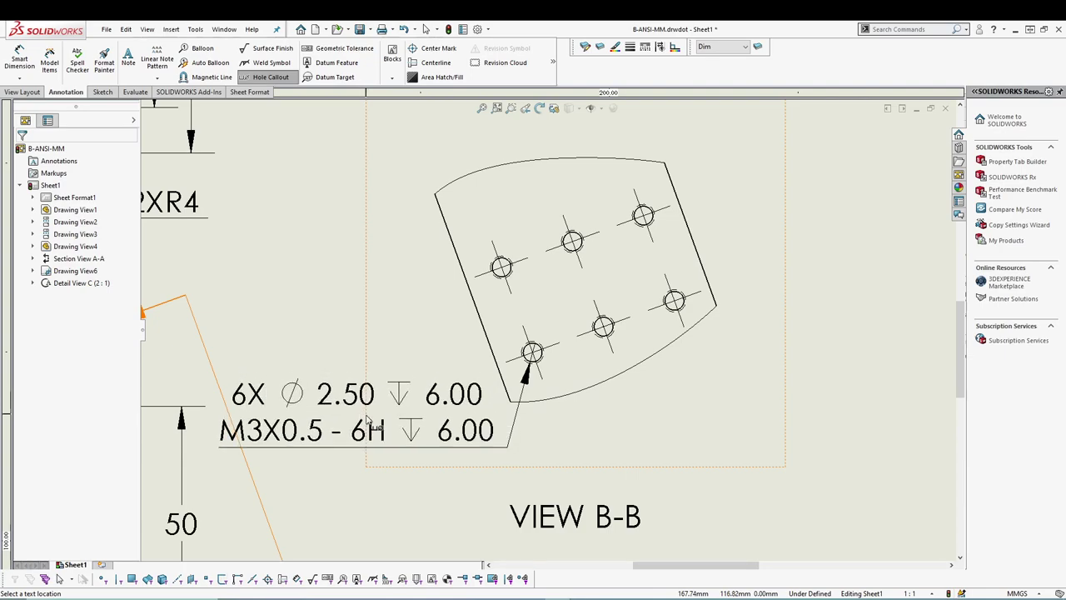
{"action": "scroll", "coordinate": [375, 429], "scroll_direction": "up", "scroll_amount": 3}
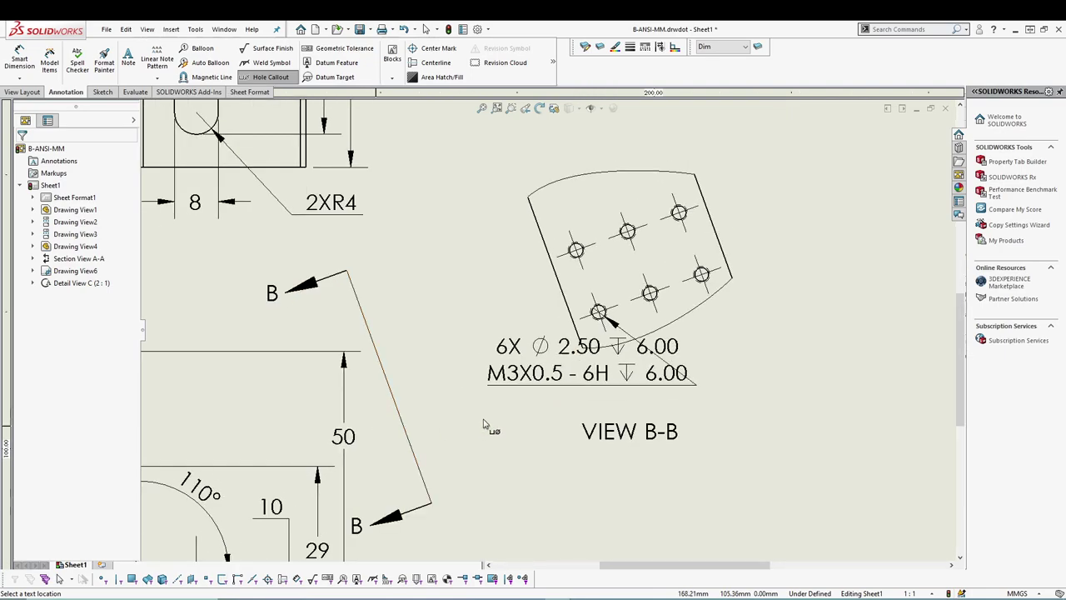
{"action": "left_click", "coordinate": [328, 441]}
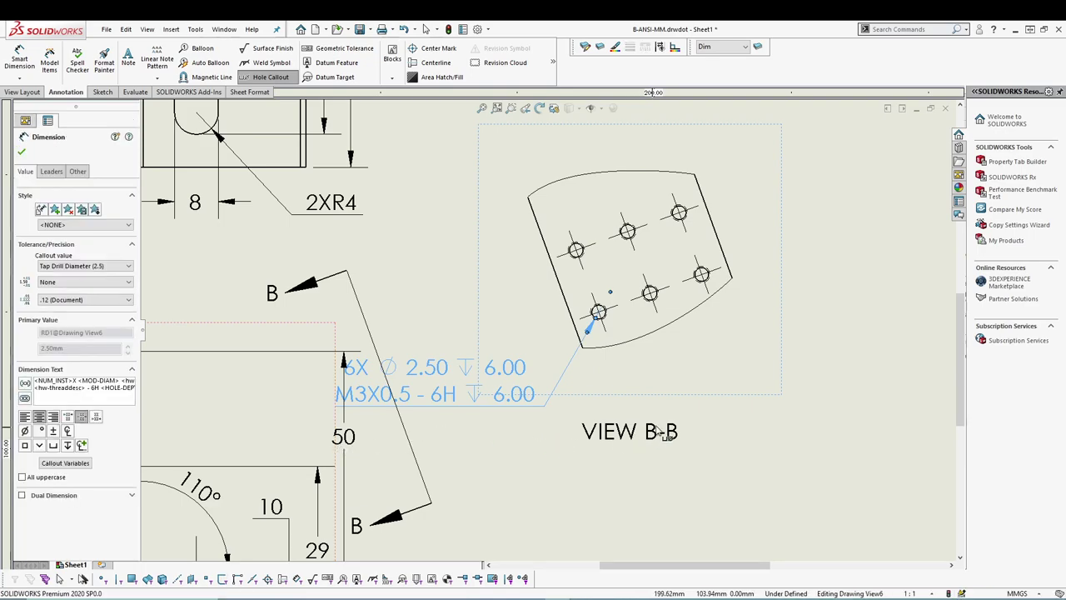
{"action": "left_click", "coordinate": [724, 401]}
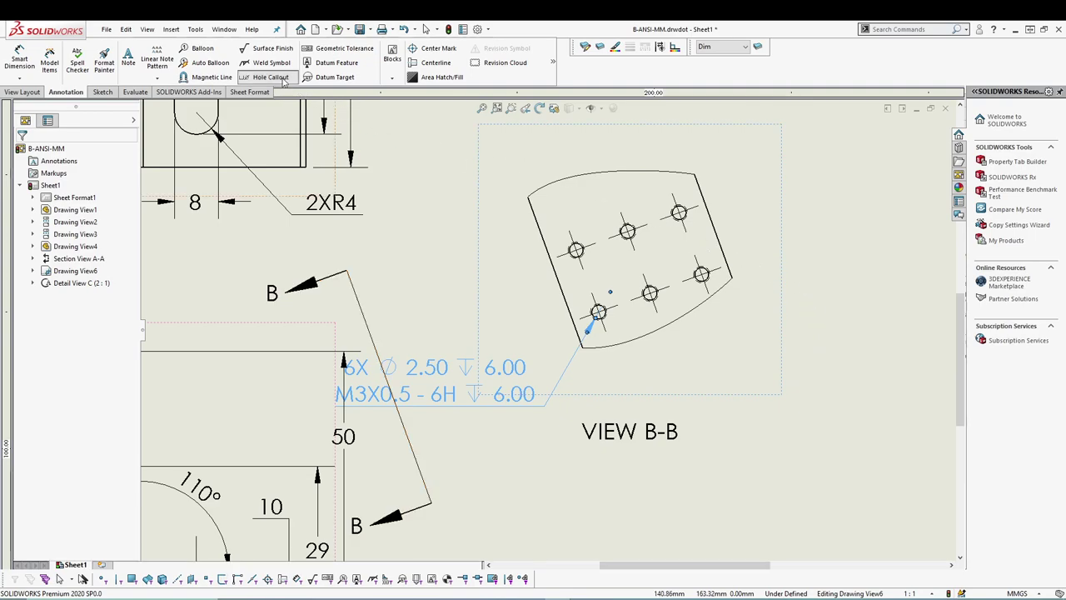
{"action": "key", "text": "Escape"}
Move view B-B farther up and right from its view arrow line, and nudge its hole callout slightly up and right.
{"action": "mouse_move", "coordinate": [731, 389]}
{"action": "left_mouse_down"}
{"action": "mouse_move", "coordinate": [738, 404]}
{"action": "mouse_move", "coordinate": [801, 397]}
{"action": "left_mouse_up"}
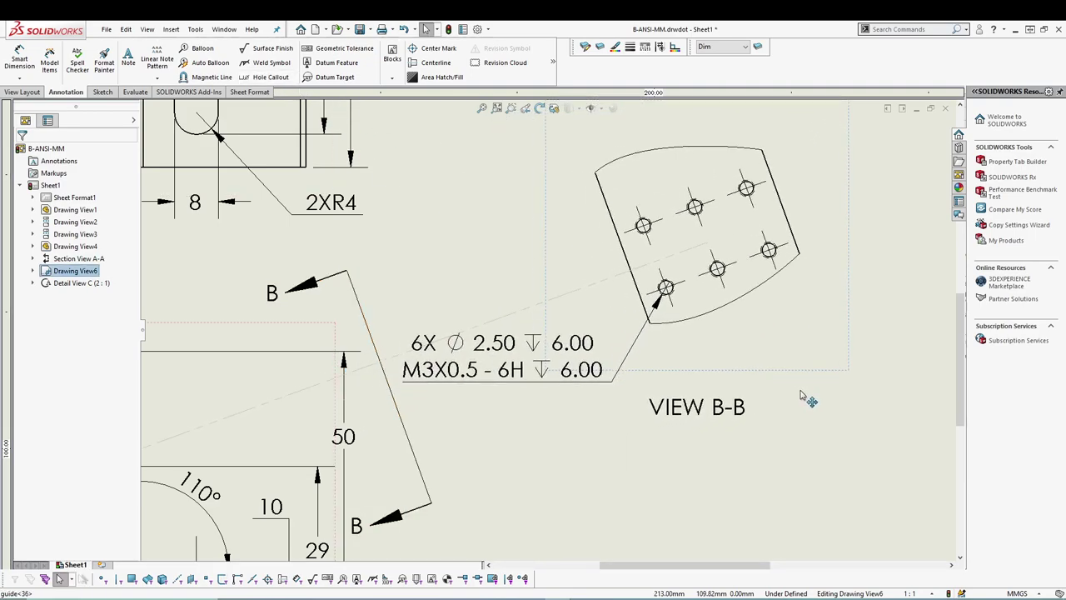
{"action": "left_click", "coordinate": [575, 439]}
{"action": "mouse_move", "coordinate": [546, 384]}
{"action": "left_mouse_down"}
{"action": "mouse_move", "coordinate": [559, 368]}
{"action": "mouse_move", "coordinate": [561, 380]}
{"action": "left_mouse_up"}
{"action": "left_click", "coordinate": [543, 458]}
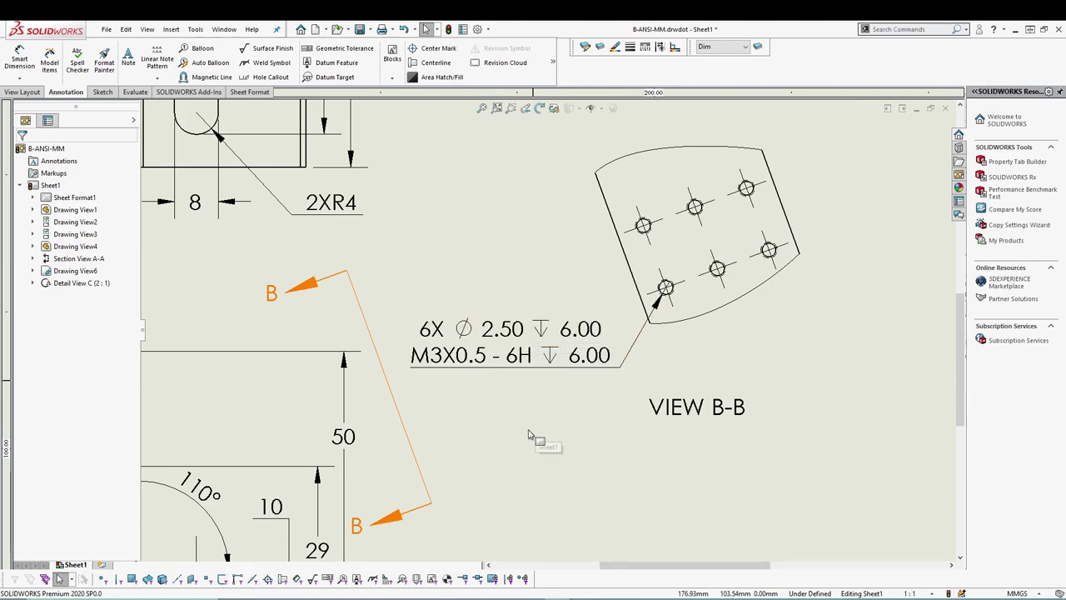
Set the hole callout's tap drill diameter to one decimal place and reposition the callout between the view arrow line and view B-B.
{"action": "left_click", "coordinate": [575, 355]}
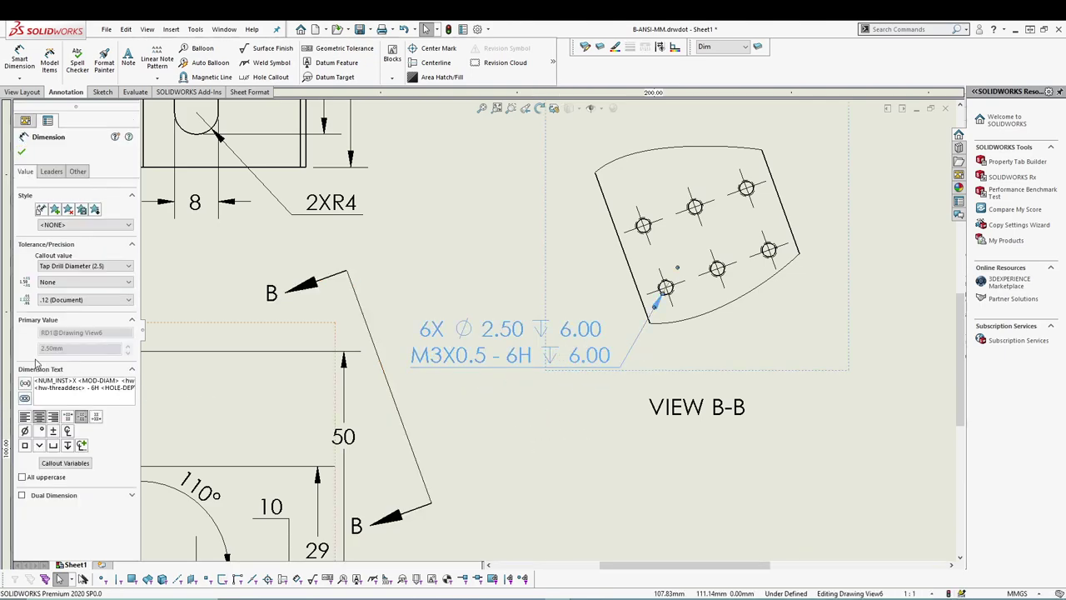
{"action": "left_click", "coordinate": [83, 300]}
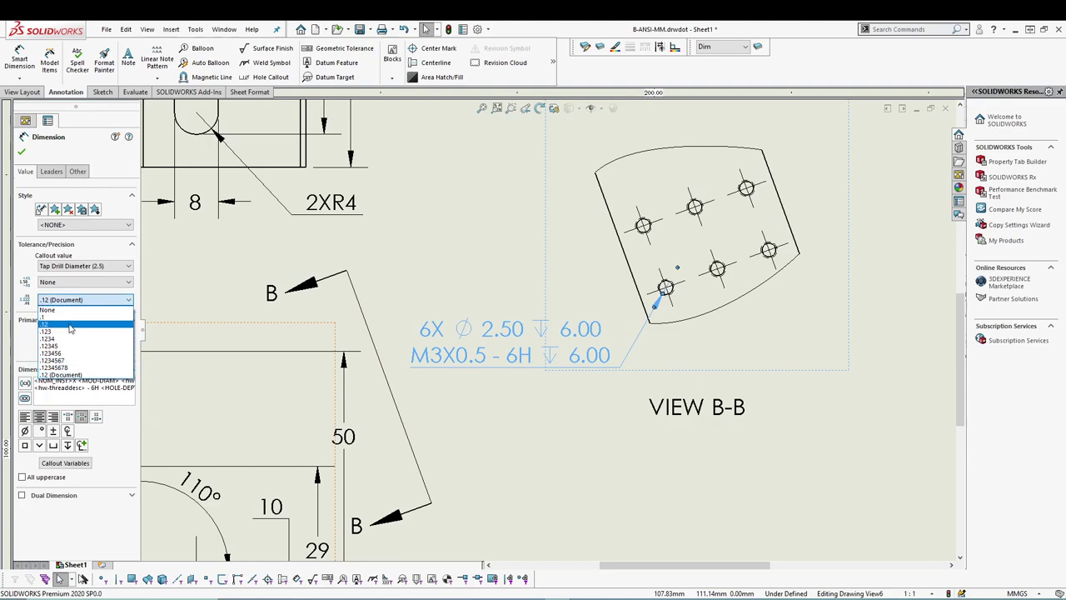
{"action": "left_click", "coordinate": [70, 318]}
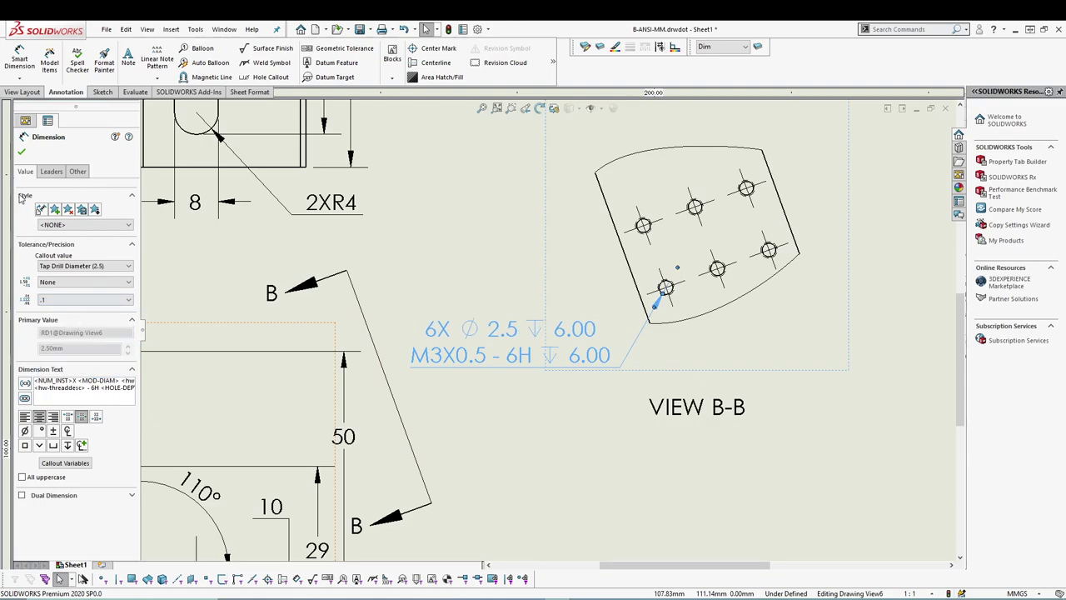
{"action": "left_click", "coordinate": [21, 154]}
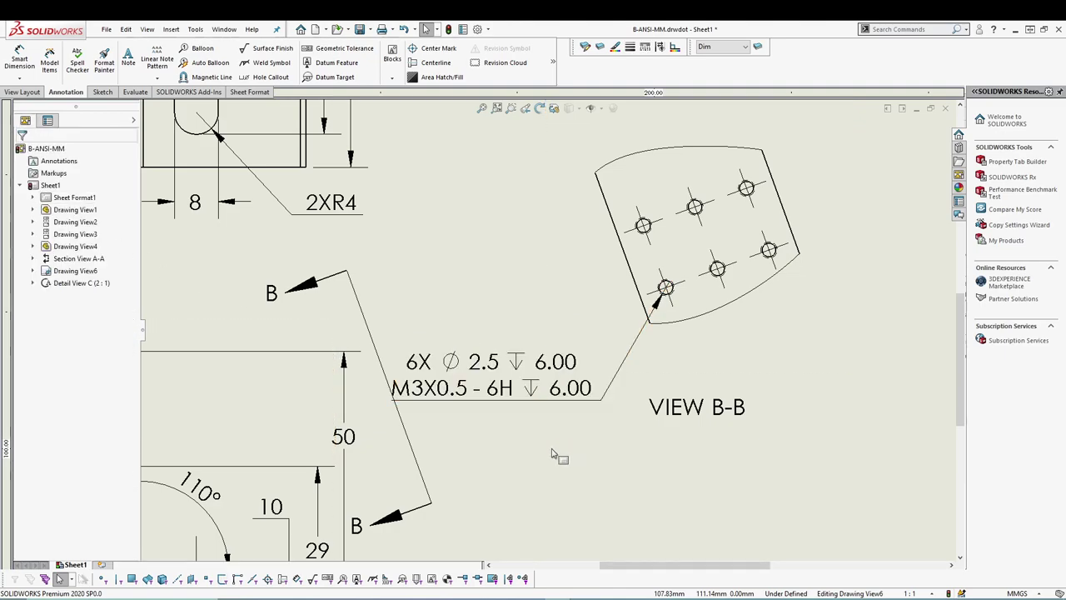
{"action": "left_click_drag", "start_coordinate": [514, 398], "coordinate": [533, 366]}
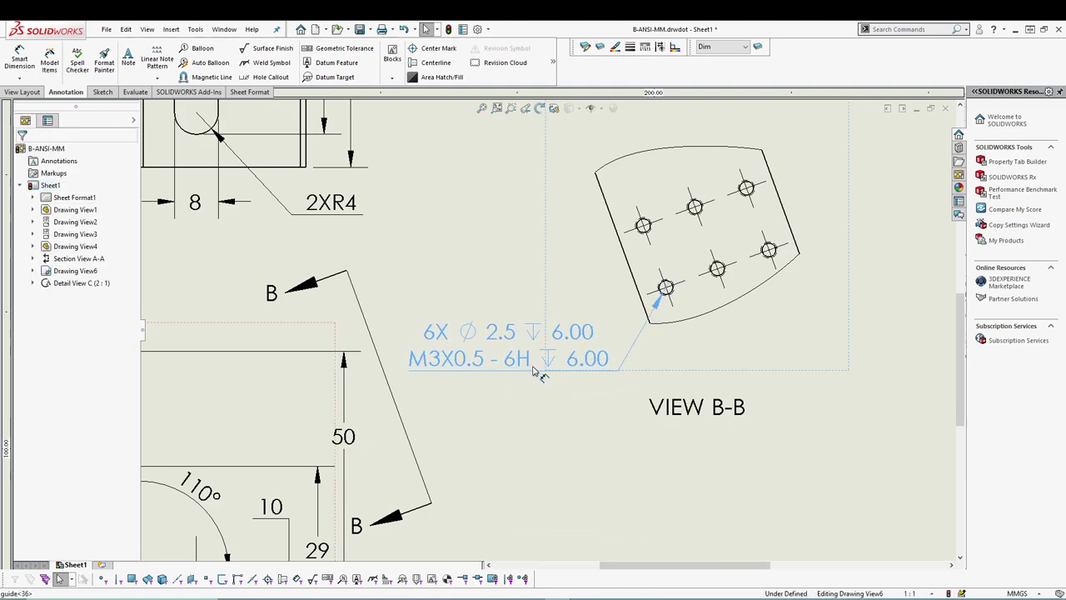
{"action": "left_click", "coordinate": [613, 449]}
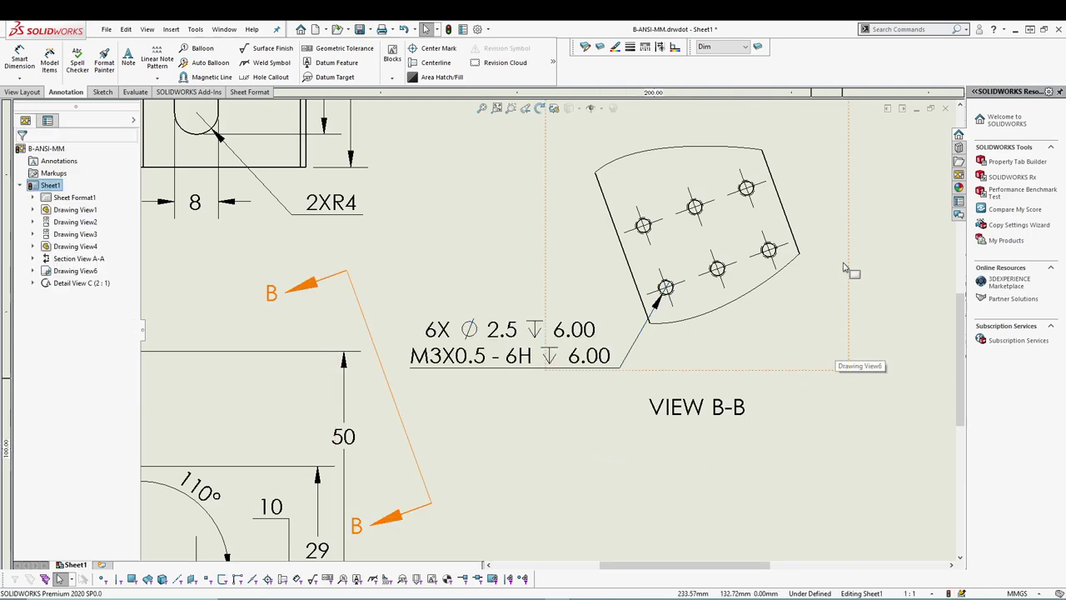
Show the model's hidden sketch construction lines in the drawing views.
{"action": "mouse_move", "coordinate": [876, 242]}
{"action": "middle_mouse_down"}
{"action": "mouse_move", "coordinate": [1011, 248]}
{"action": "mouse_move", "coordinate": [769, 278]}
{"action": "mouse_move", "coordinate": [437, 284]}
{"action": "middle_mouse_up"}
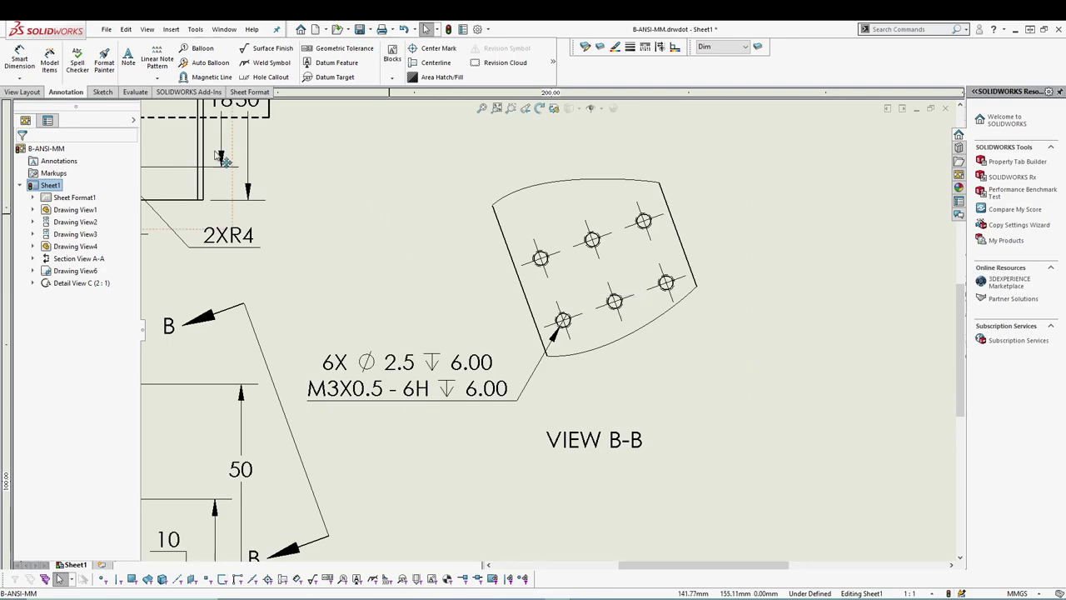
{"action": "left_click", "coordinate": [147, 30]}
{"action": "mouse_move", "coordinate": [187, 111]}
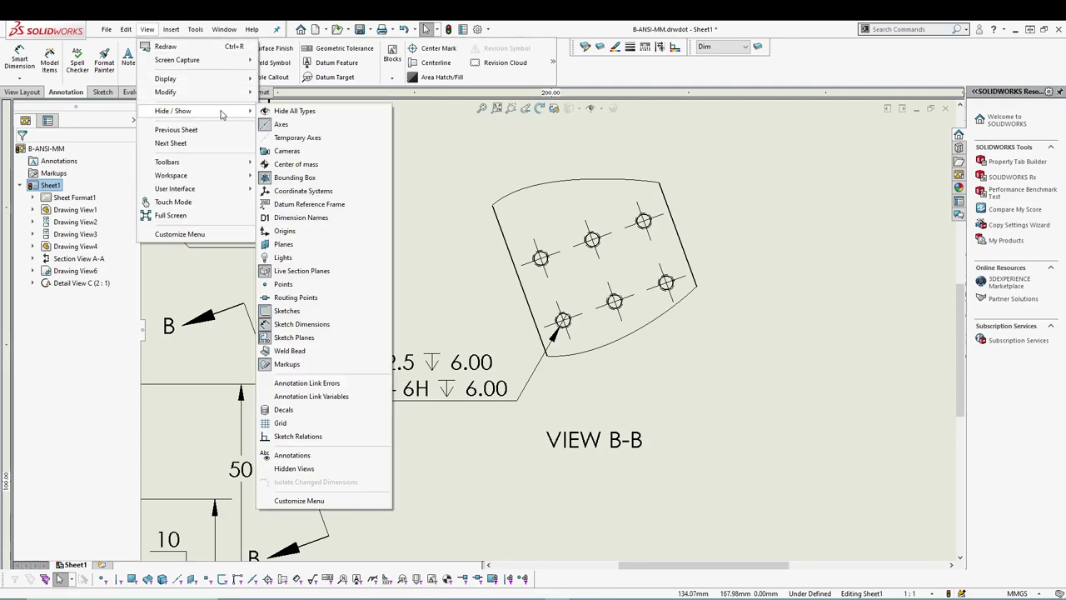
{"action": "left_click", "coordinate": [809, 294]}
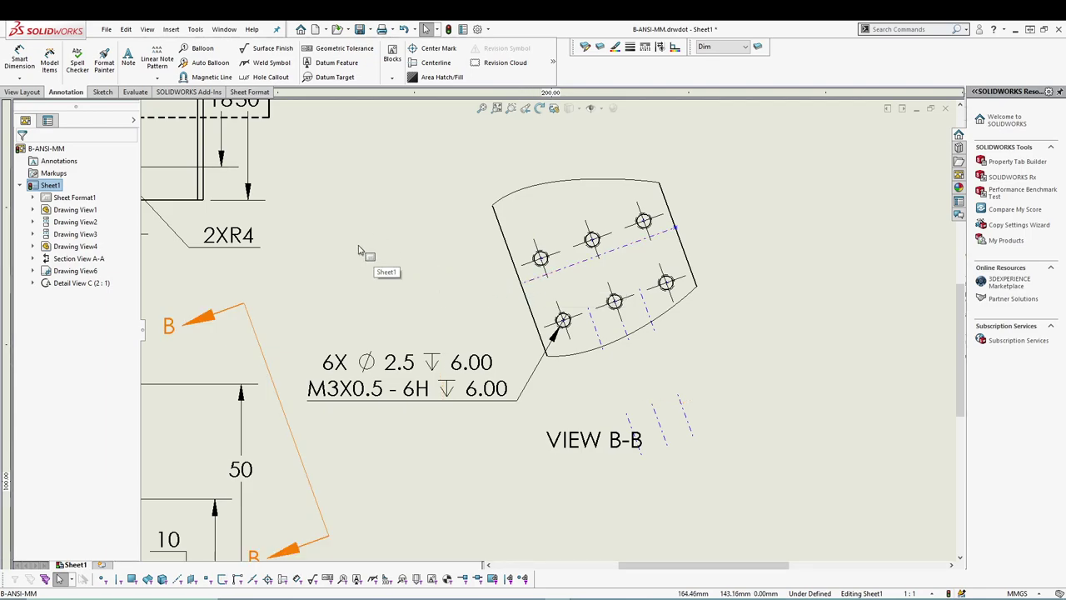
Dimension the spacing between the two hole rows at view B-B's left edge and set its precision to None.
{"action": "left_click", "coordinate": [19, 58]}
{"action": "left_click", "coordinate": [526, 266]}
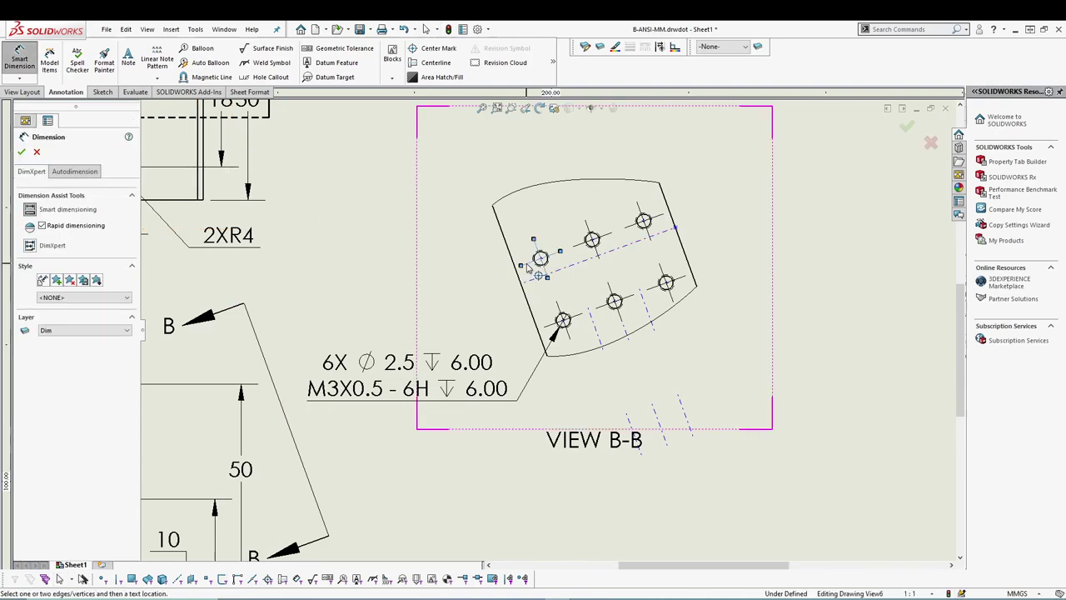
{"action": "left_click", "coordinate": [560, 323]}
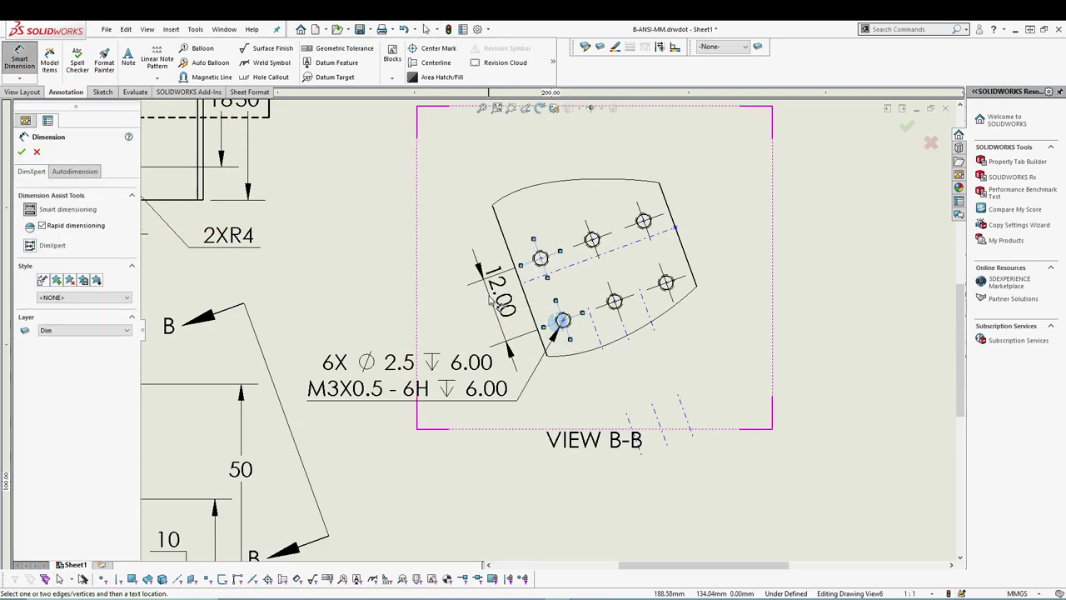
{"action": "left_click", "coordinate": [469, 249]}
{"action": "left_click", "coordinate": [81, 344]}
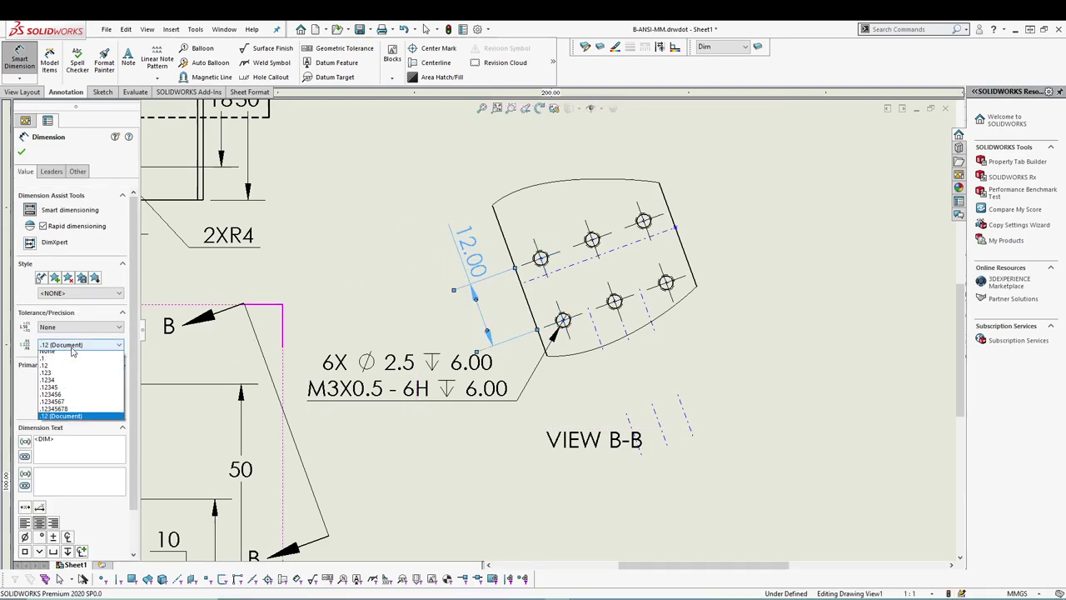
{"action": "left_click", "coordinate": [81, 354]}
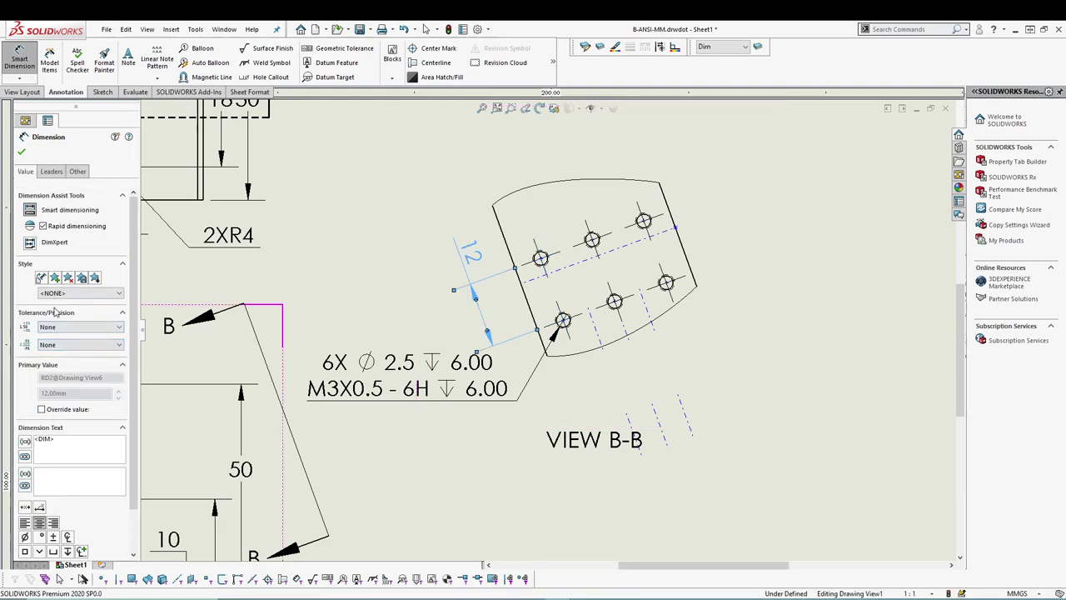
Give the row spacing dimension a broken leader with horizontal text and center the text between its extension lines.
{"action": "left_click", "coordinate": [51, 170]}
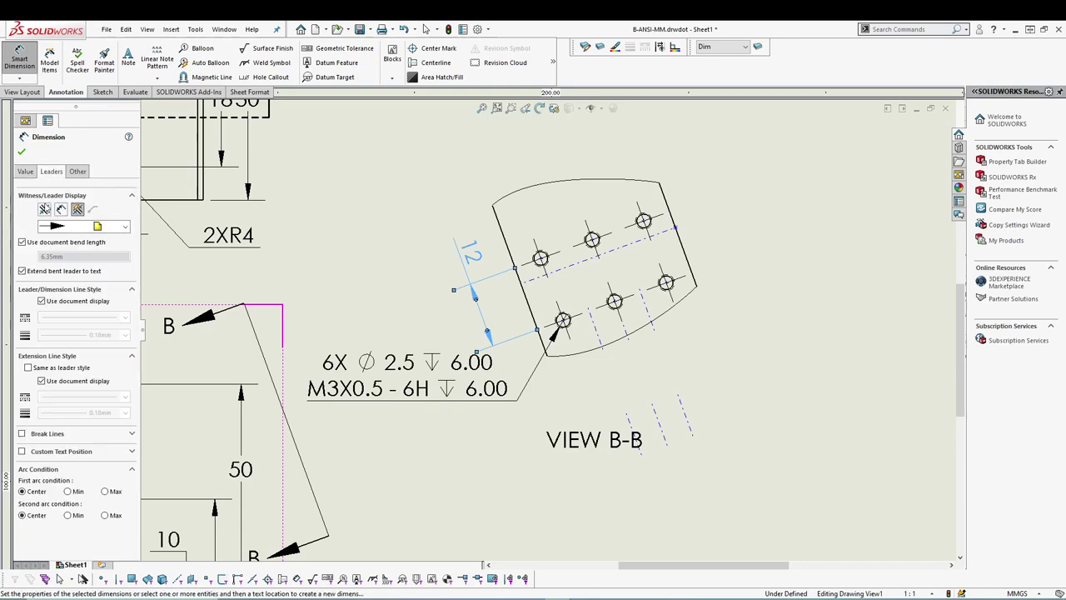
{"action": "left_click", "coordinate": [63, 451]}
{"action": "left_click", "coordinate": [57, 470]}
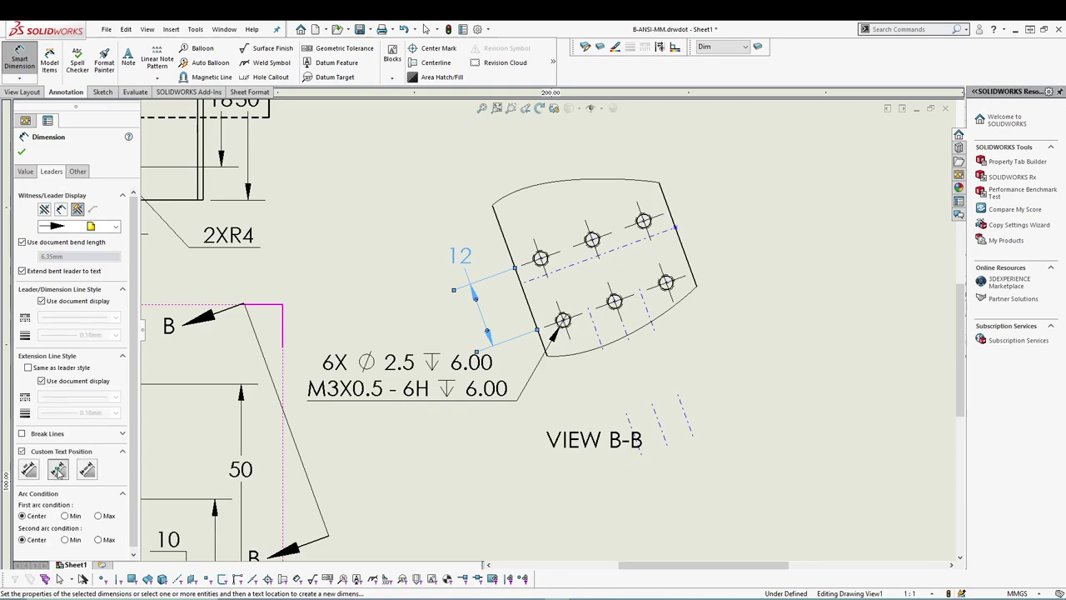
{"action": "left_click", "coordinate": [87, 469]}
{"action": "left_click", "coordinate": [59, 471]}
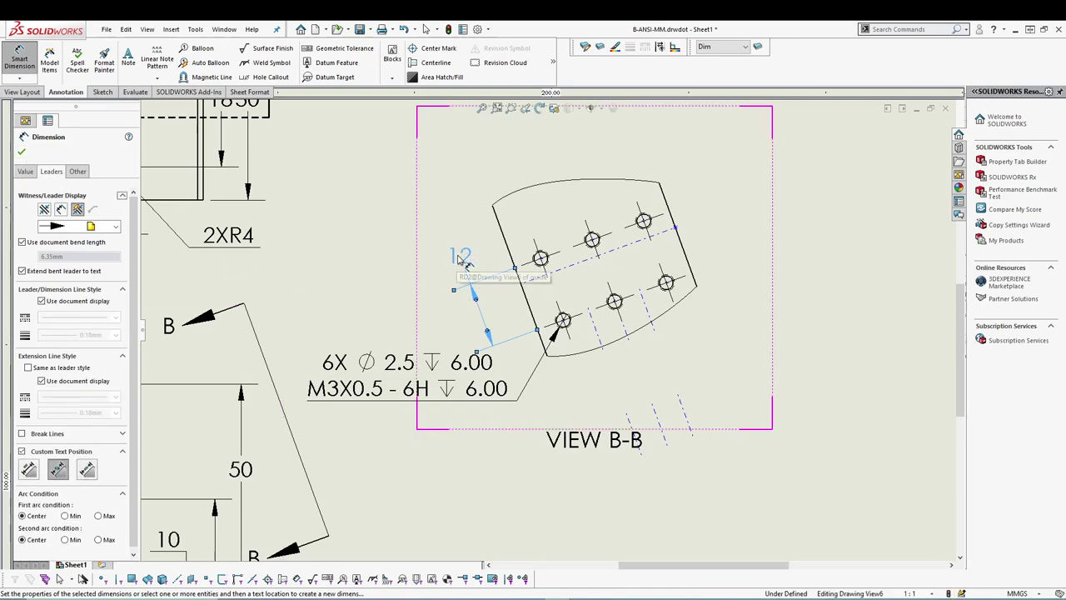
{"action": "key", "text": "Escape"}
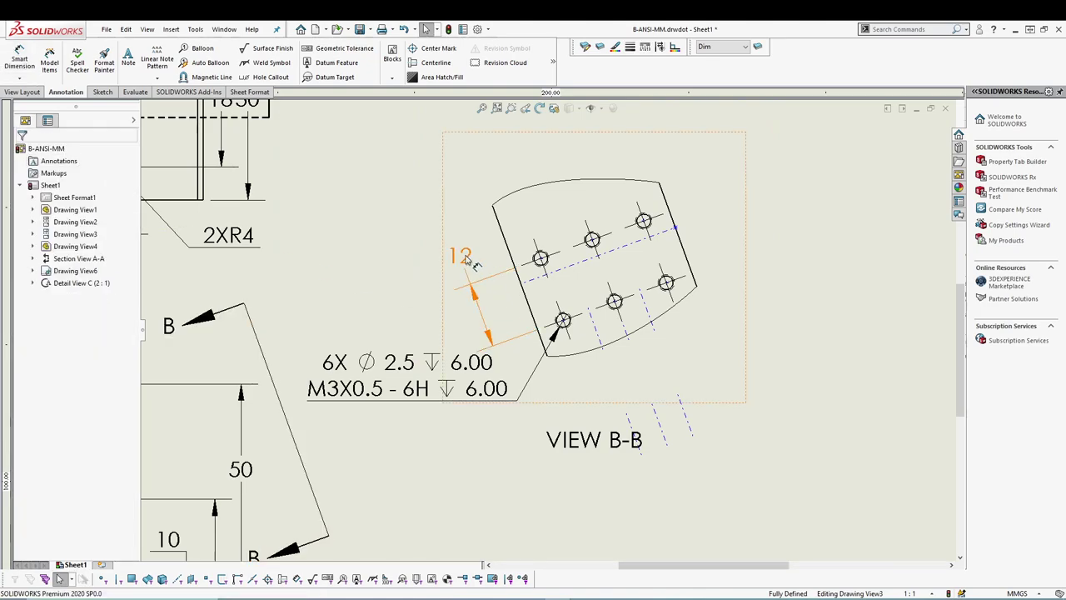
{"action": "left_click_drag", "start_coordinate": [459, 255], "coordinate": [504, 307]}
{"action": "left_click", "coordinate": [396, 264]}
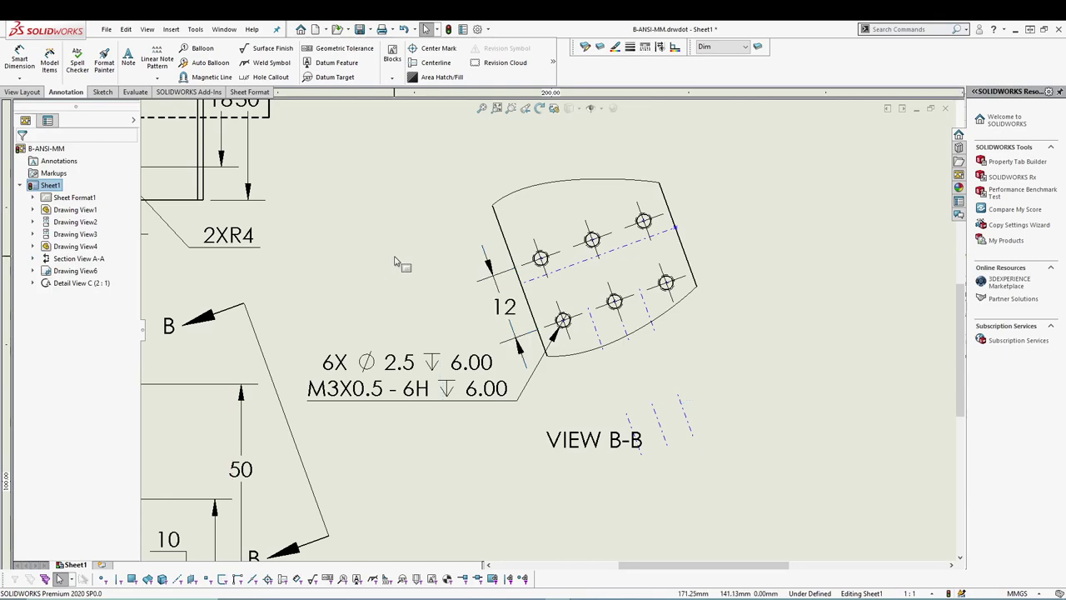
Dimension the distance between the outer holes of view B-B's lower row below the view, with precision set to None.
{"action": "scroll", "coordinate": [575, 338], "scroll_direction": "down", "scroll_amount": 3}
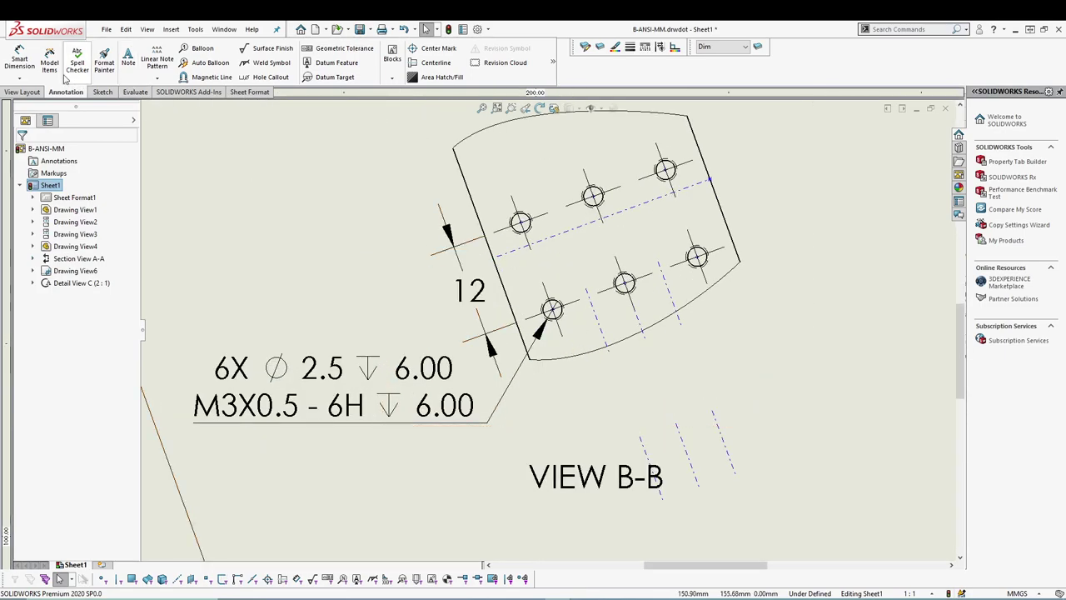
{"action": "left_click", "coordinate": [19, 60]}
{"action": "left_click", "coordinate": [548, 296]}
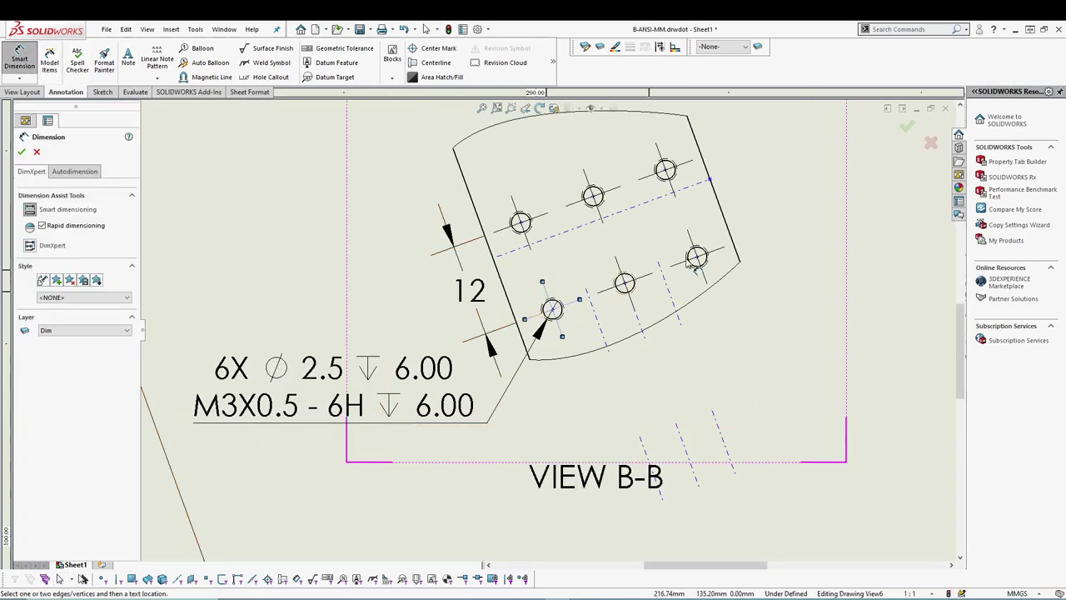
{"action": "left_click", "coordinate": [696, 260]}
{"action": "left_click", "coordinate": [683, 366]}
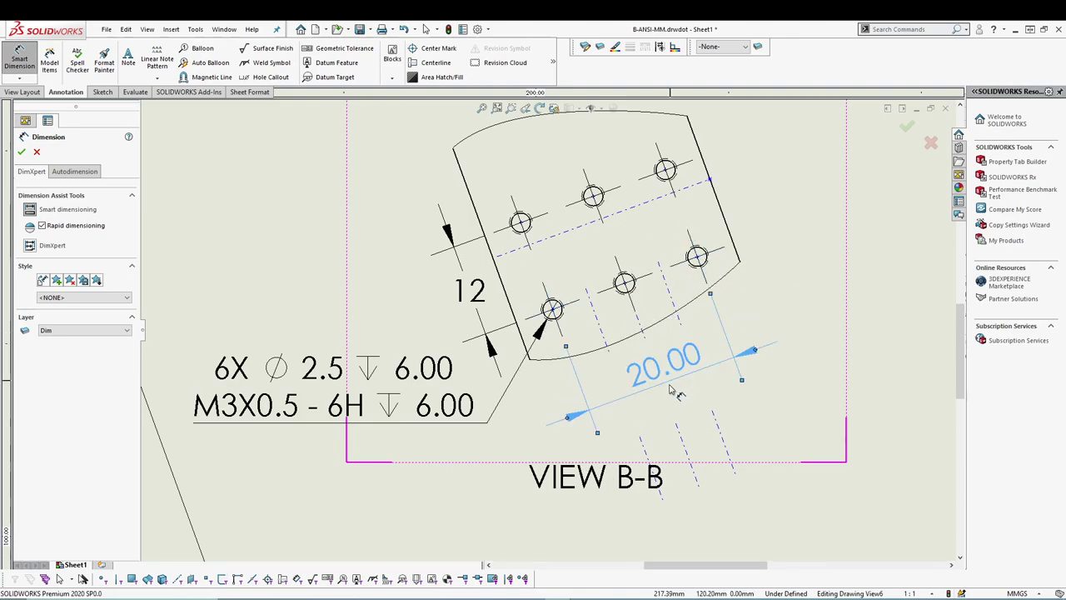
{"action": "left_click", "coordinate": [57, 345]}
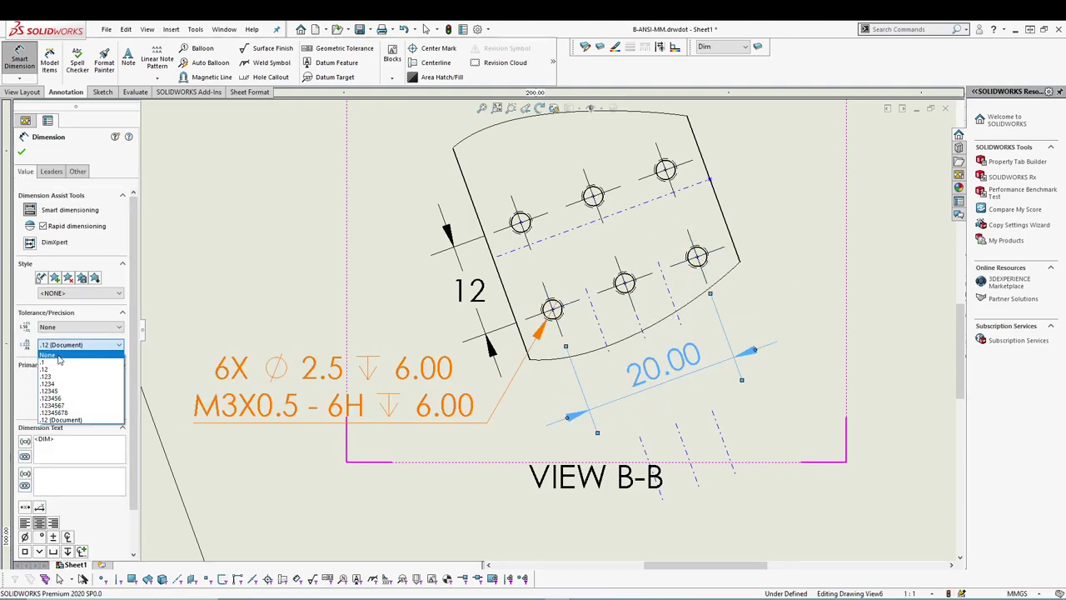
{"action": "left_click", "coordinate": [58, 362]}
Give the lower row's hole distance dimension a broken leader with horizontal text.
{"action": "left_click", "coordinate": [50, 171]}
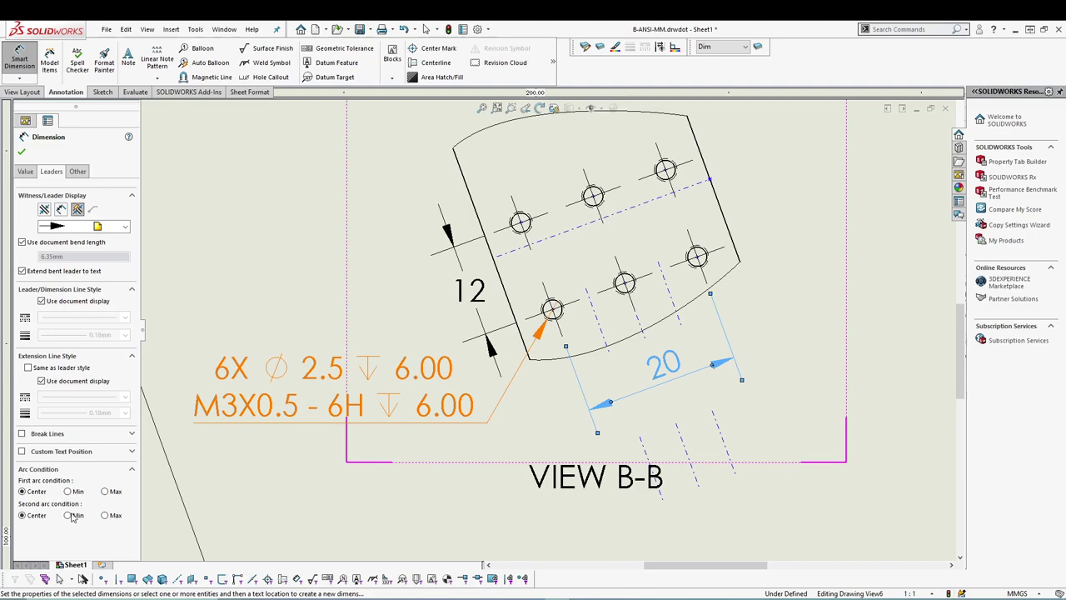
{"action": "left_click", "coordinate": [60, 453]}
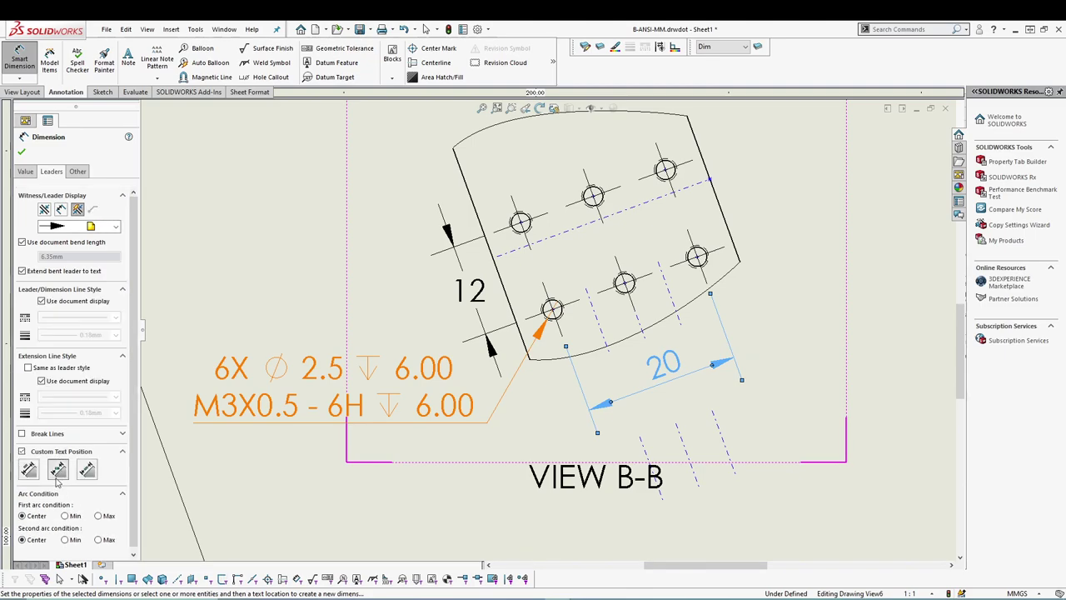
{"action": "left_click", "coordinate": [58, 469]}
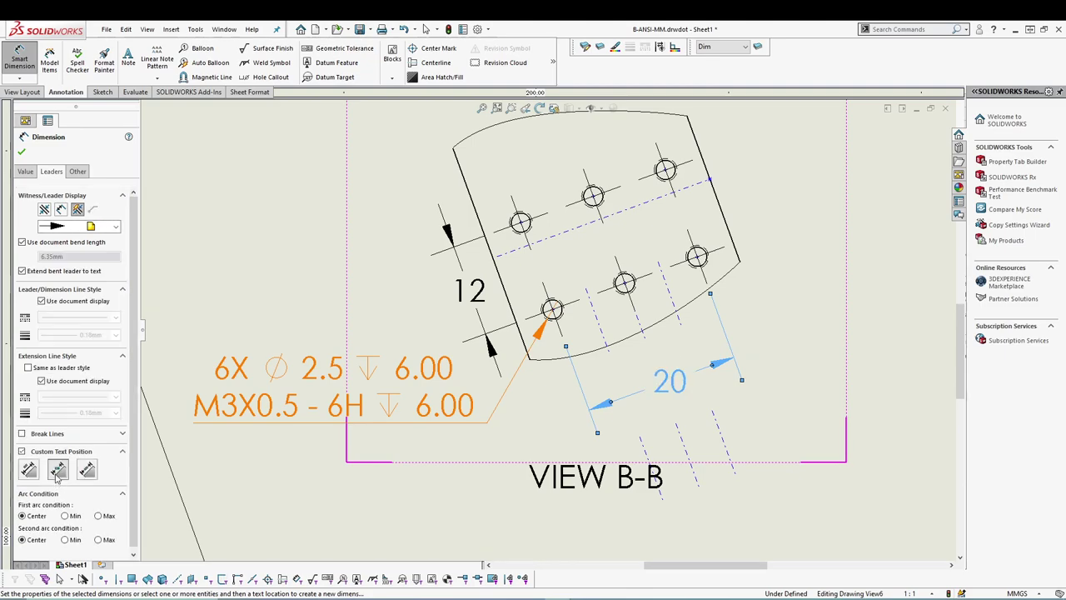
{"action": "left_click", "coordinate": [21, 151]}
{"action": "scroll", "coordinate": [845, 423], "scroll_direction": "up", "scroll_amount": 2}
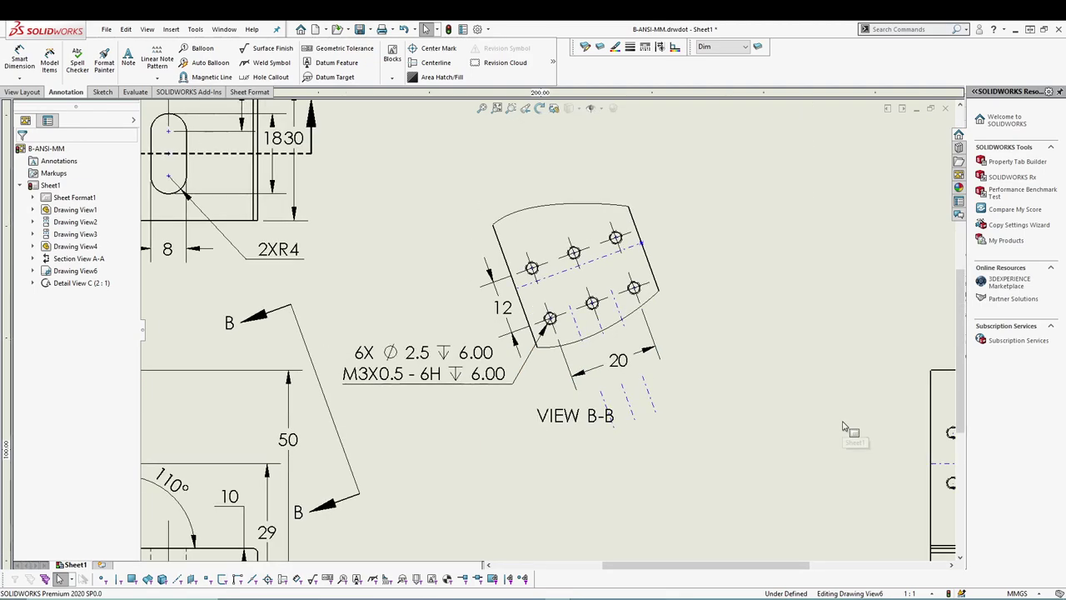
Hide the temporary axes in the drawing views.
{"action": "scroll", "coordinate": [799, 426], "scroll_direction": "up", "scroll_amount": 1}
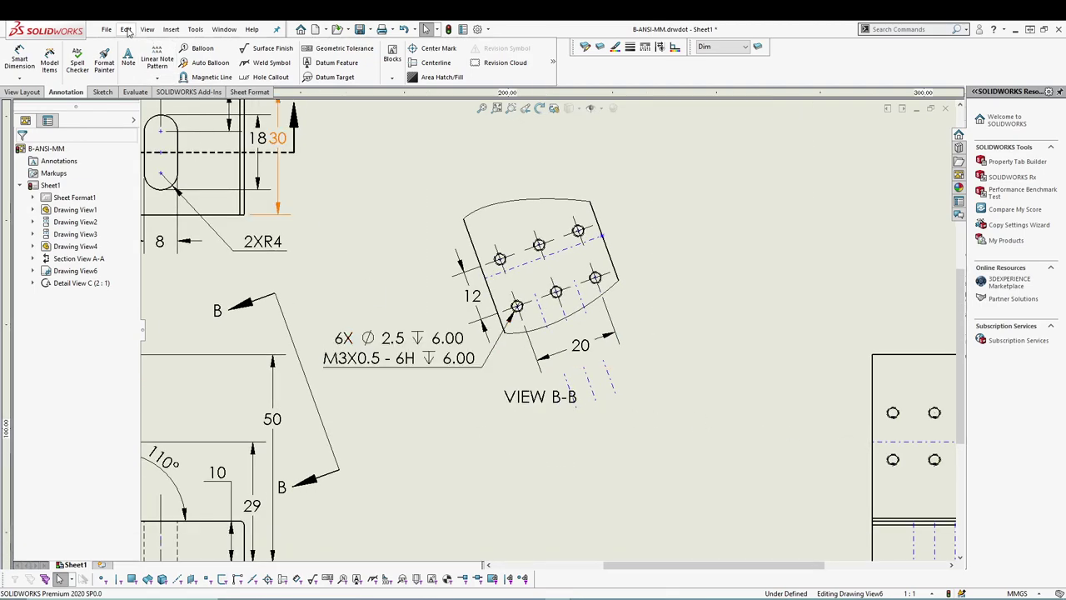
{"action": "left_click", "coordinate": [146, 29]}
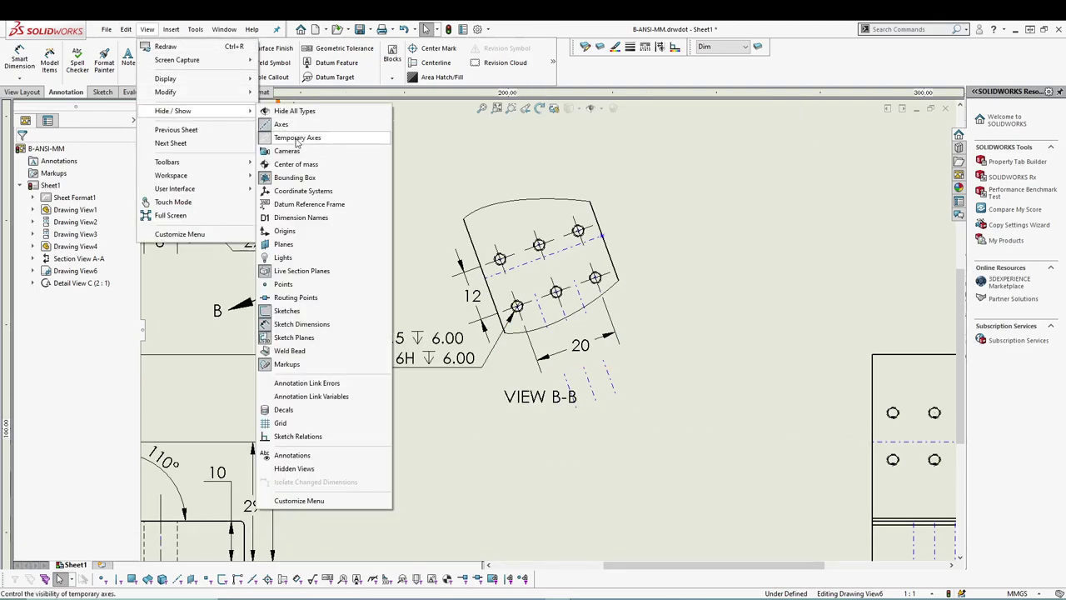
{"action": "left_click", "coordinate": [271, 134]}
Move the side view closer to the front view and lower the front view slightly on the sheet.
{"action": "scroll", "coordinate": [529, 404], "scroll_direction": "up", "scroll_amount": 4}
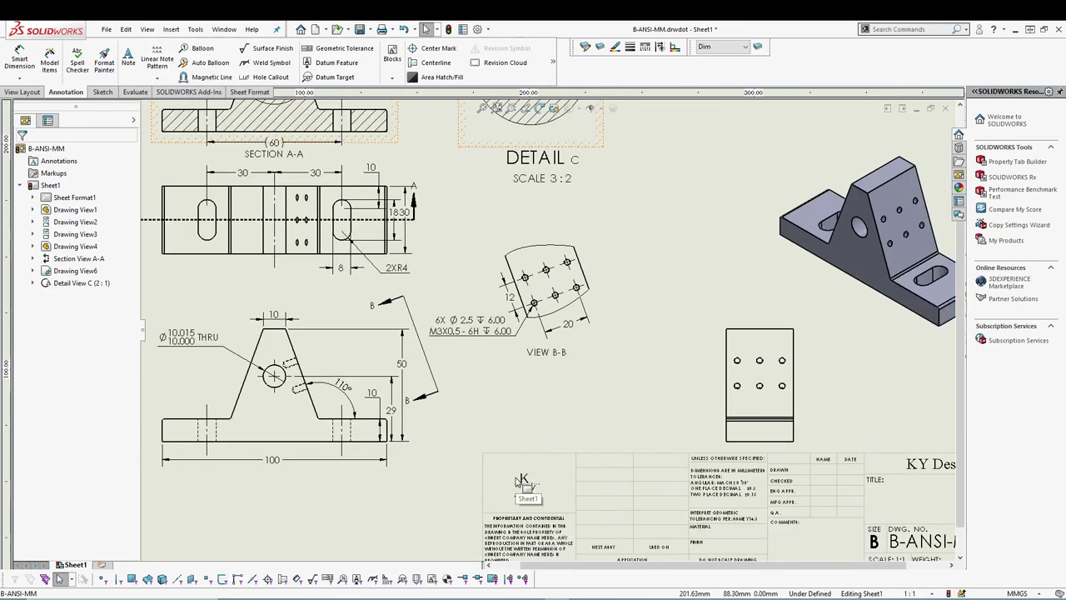
{"action": "scroll", "coordinate": [533, 401], "scroll_direction": "up", "scroll_amount": 1}
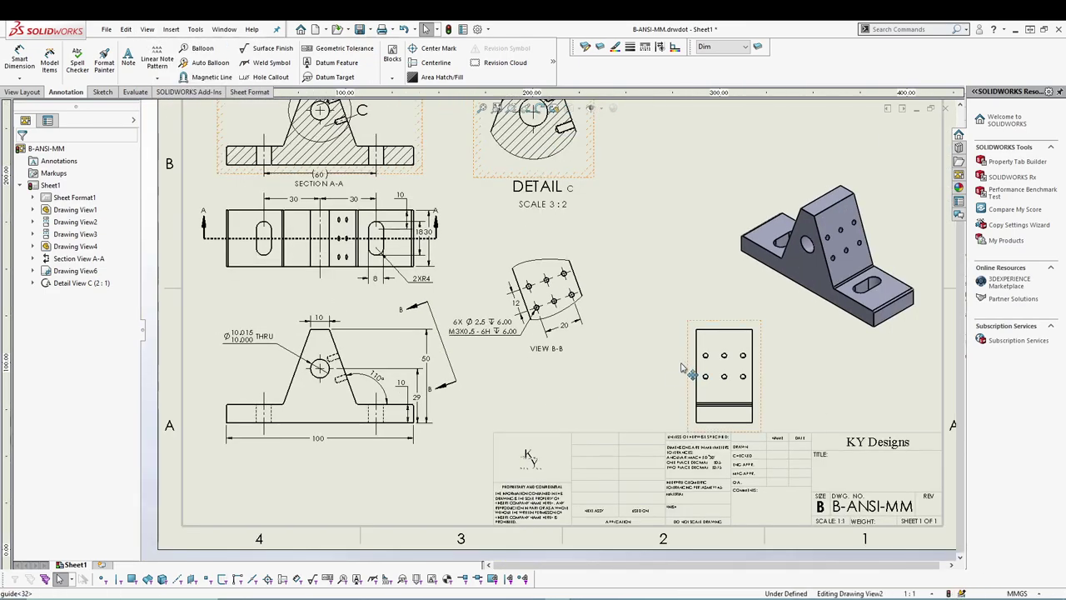
{"action": "left_click_drag", "start_coordinate": [700, 372], "coordinate": [620, 371]}
{"action": "left_click", "coordinate": [350, 483]}
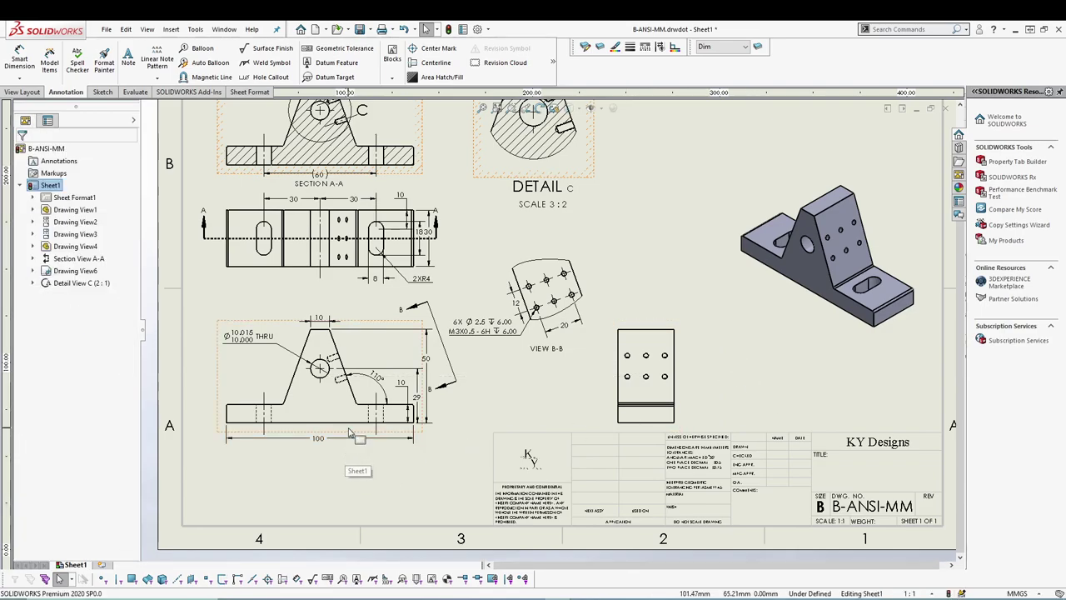
{"action": "mouse_move", "coordinate": [353, 438]}
{"action": "left_mouse_down"}
{"action": "mouse_move", "coordinate": [357, 451]}
{"action": "mouse_move", "coordinate": [353, 441]}
{"action": "left_mouse_up"}
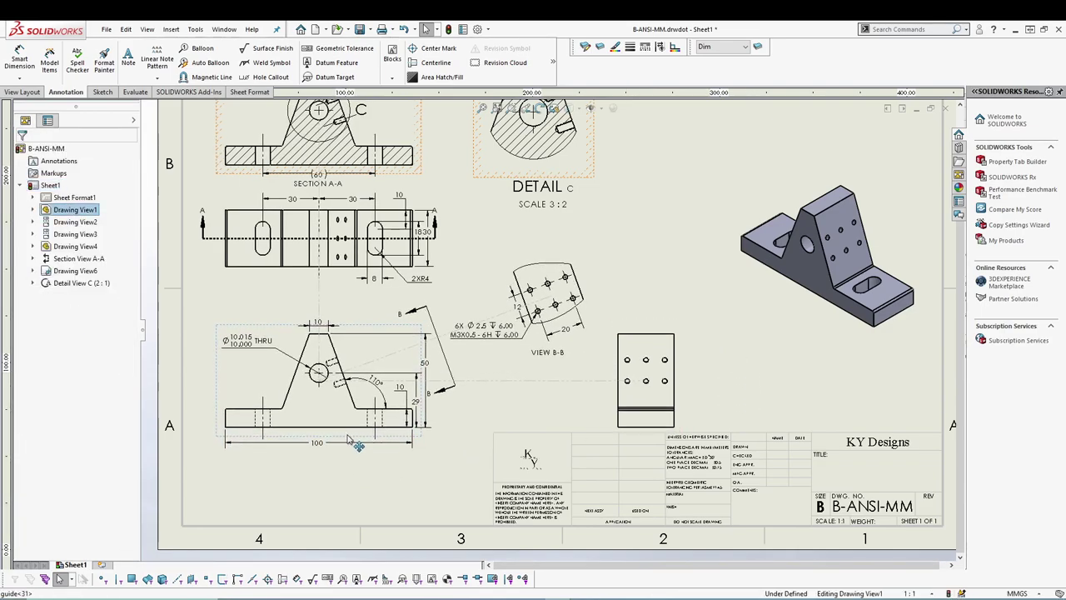
{"action": "left_click", "coordinate": [659, 230]}
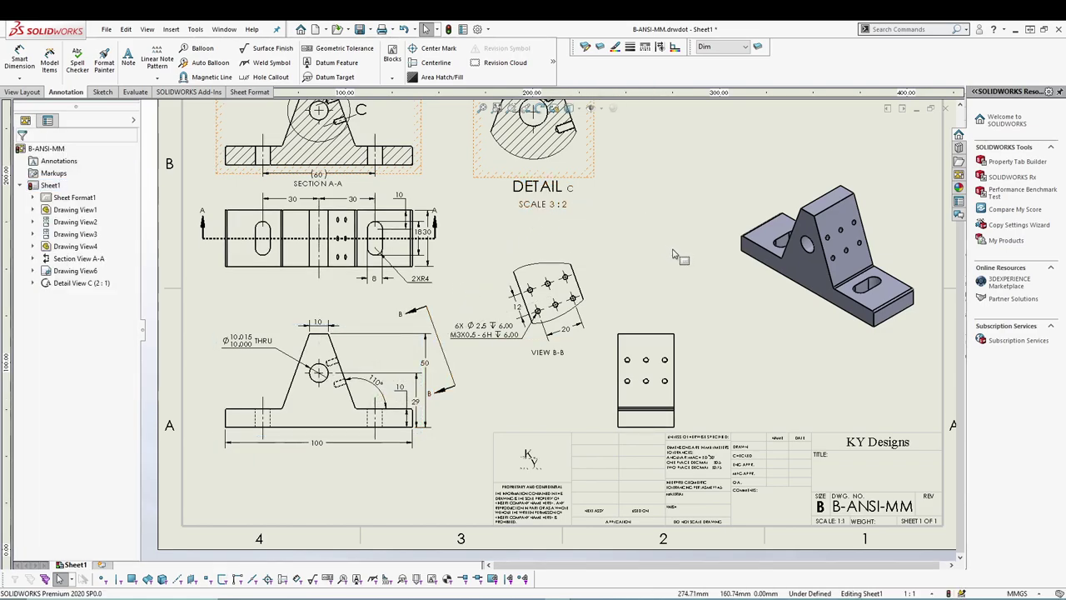
Move view B-B up and away from the front view, and shift the isometric view down and slightly toward the other views.
{"action": "left_click_drag", "start_coordinate": [601, 283], "coordinate": [633, 271]}
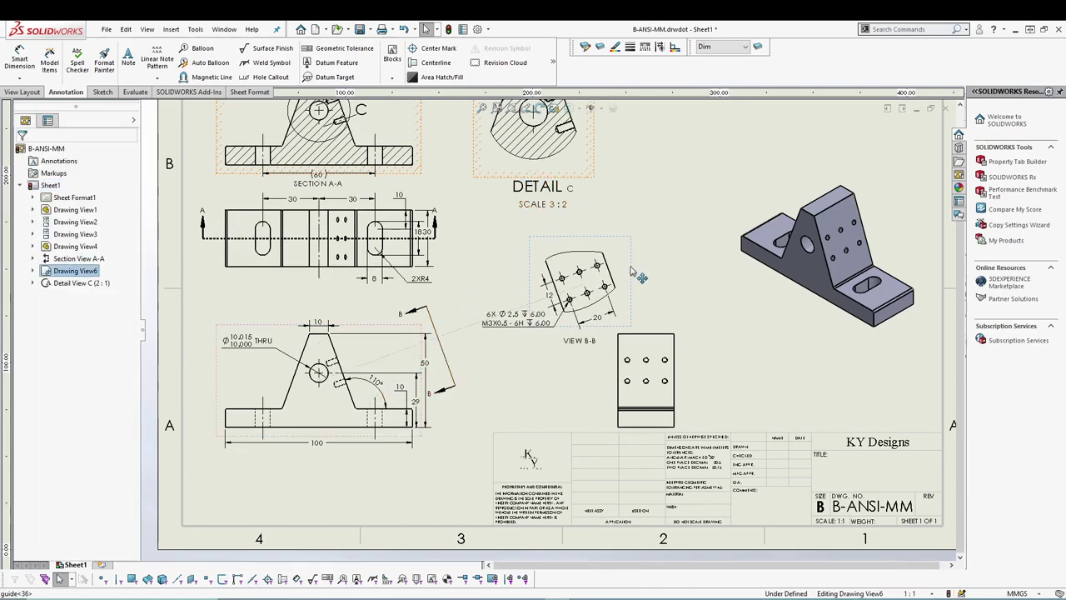
{"action": "left_click", "coordinate": [742, 387]}
{"action": "mouse_move", "coordinate": [733, 265]}
{"action": "left_mouse_down"}
{"action": "mouse_move", "coordinate": [699, 287]}
{"action": "mouse_move", "coordinate": [719, 295]}
{"action": "left_mouse_up"}
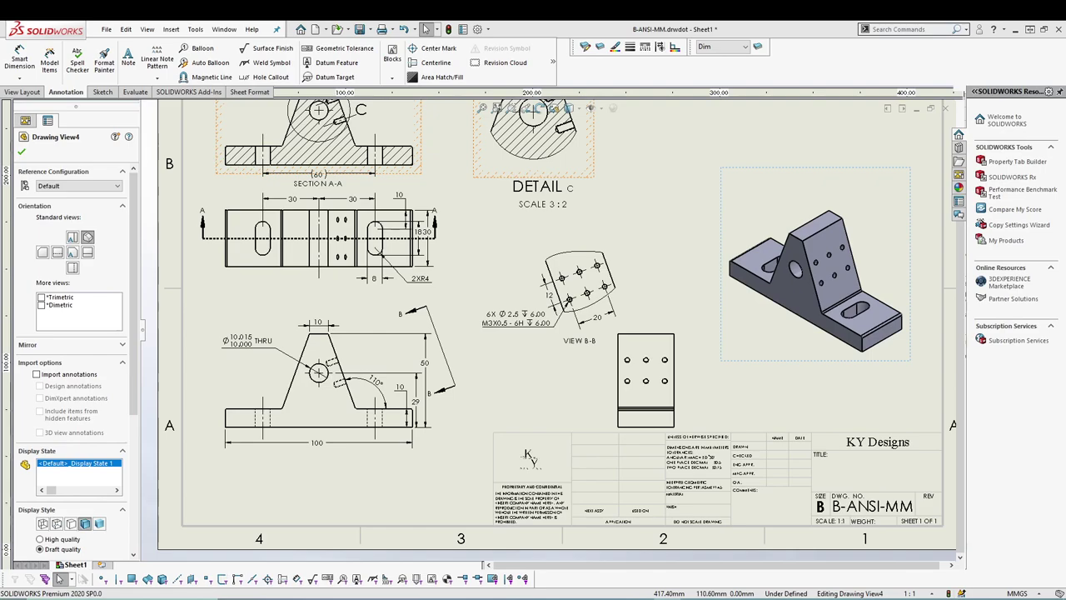
{"action": "left_click", "coordinate": [20, 155]}
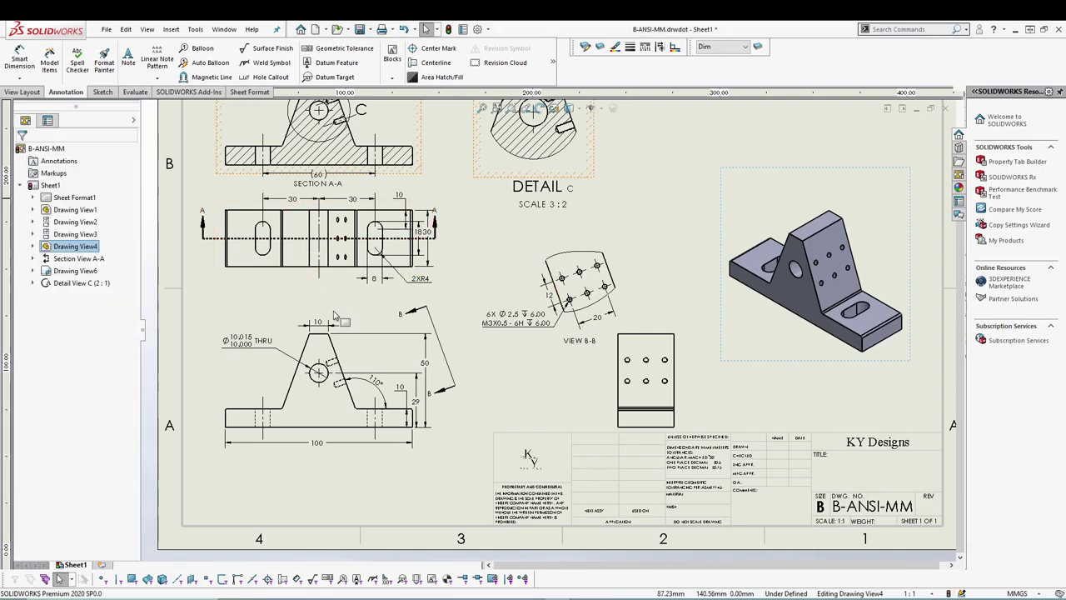
{"action": "key", "text": "f"}
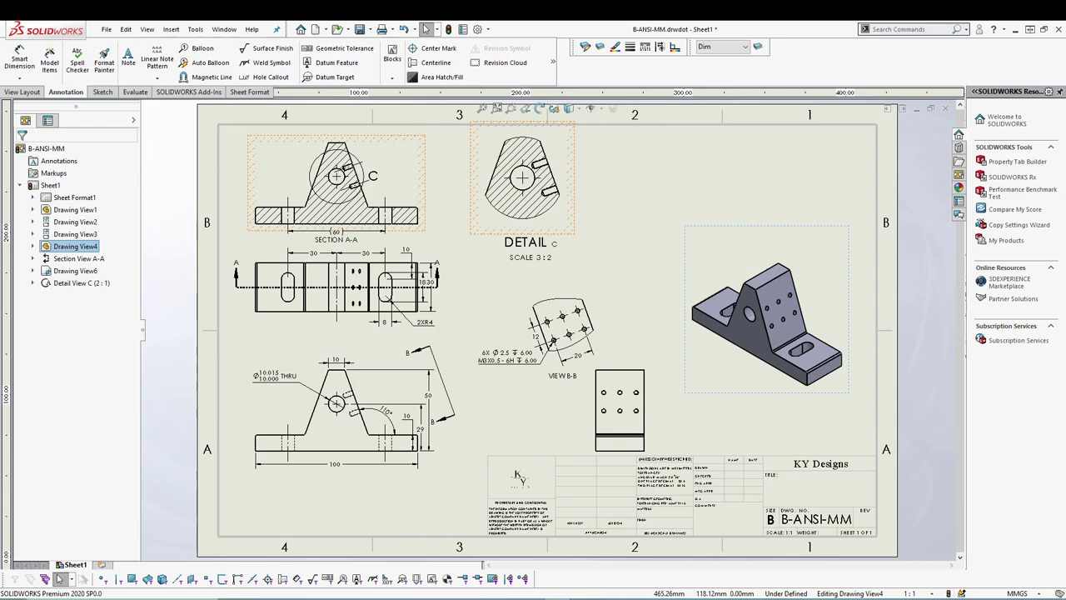
{"action": "key", "text": "Right"}
{"action": "key", "text": "Right"}
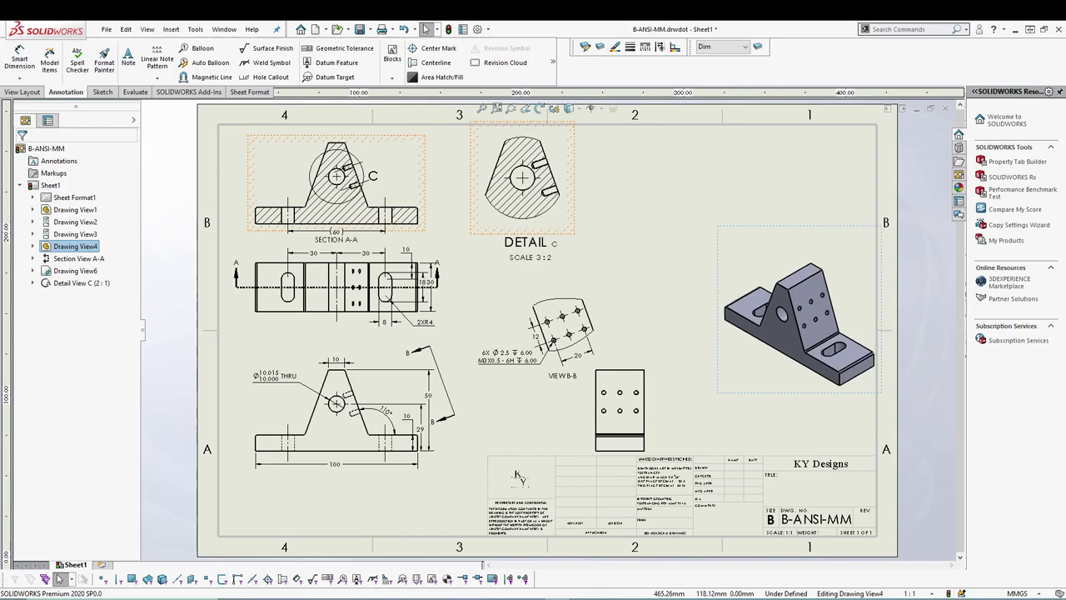
{"action": "key", "text": "Left"}
{"action": "key", "text": "Left"}
{"action": "key", "text": "Left"}
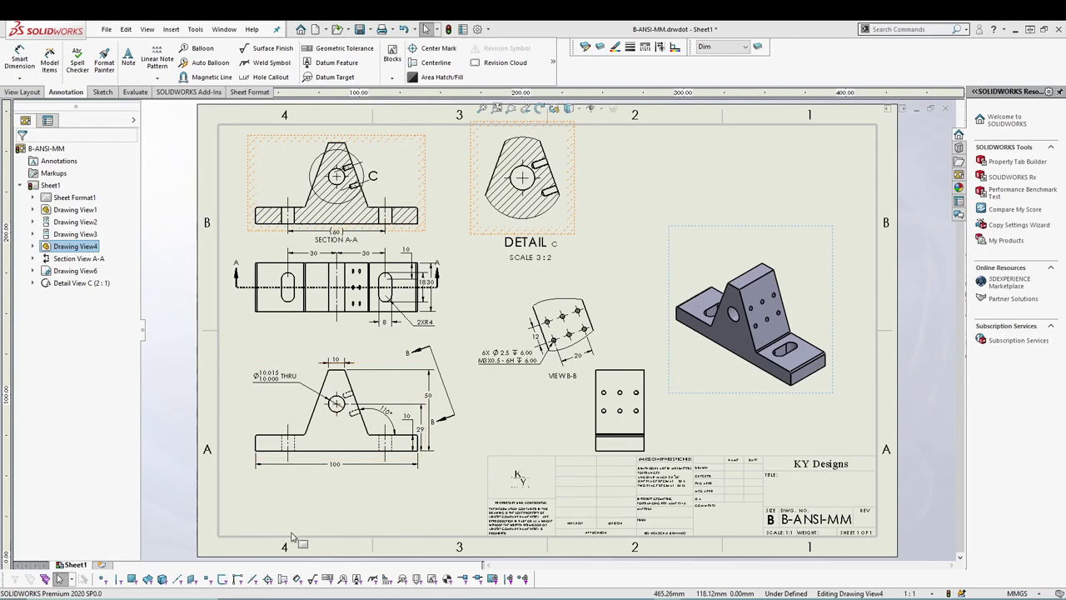
{"action": "left_click", "coordinate": [712, 166]}
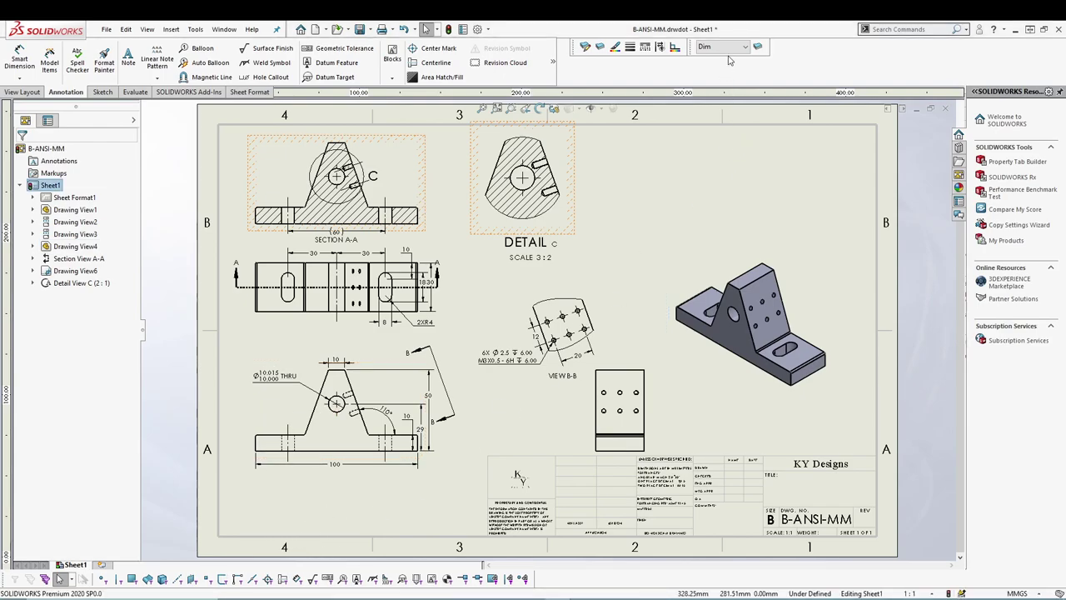
Add a numbered note on the Notes layer below the front view reading "1. ALL ROUNDS R1 MM" and "2. REMOVE ALL BURS".
{"action": "left_click", "coordinate": [744, 46]}
{"action": "left_click", "coordinate": [722, 92]}
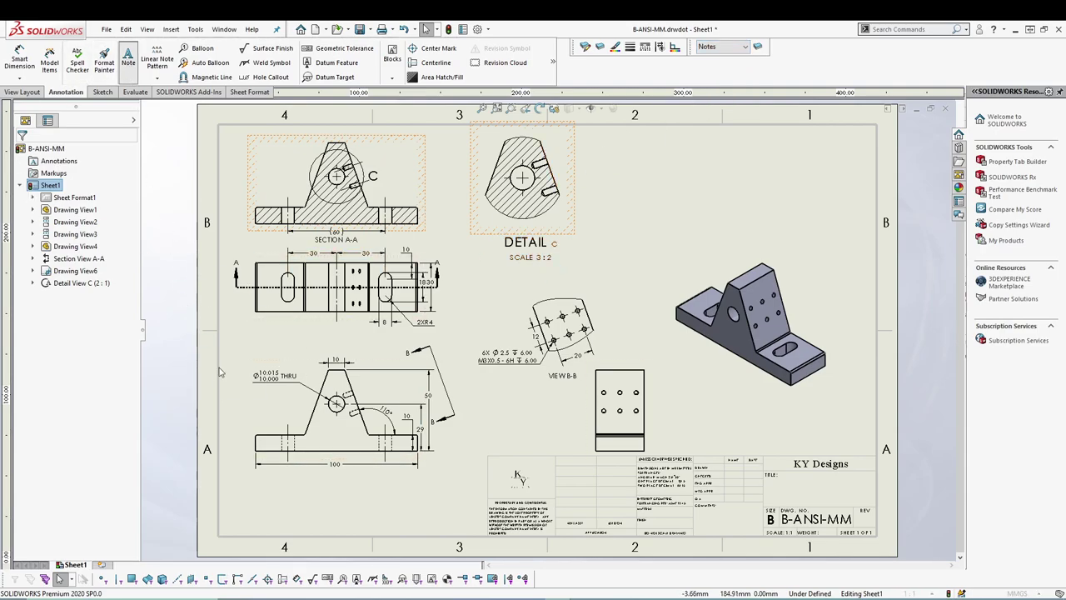
{"action": "left_click", "coordinate": [128, 60]}
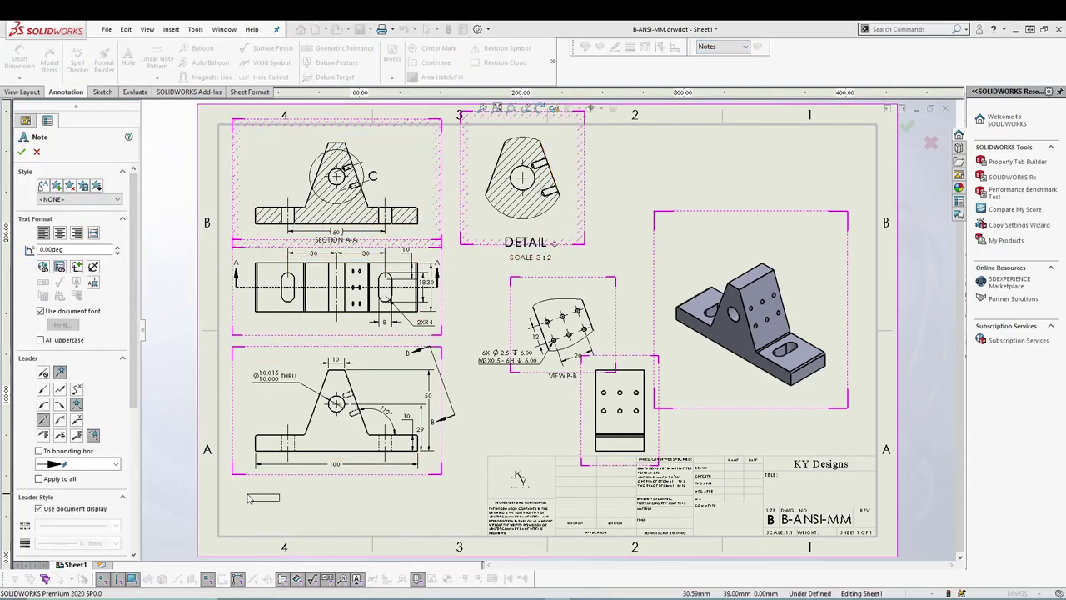
{"action": "left_click", "coordinate": [250, 498]}
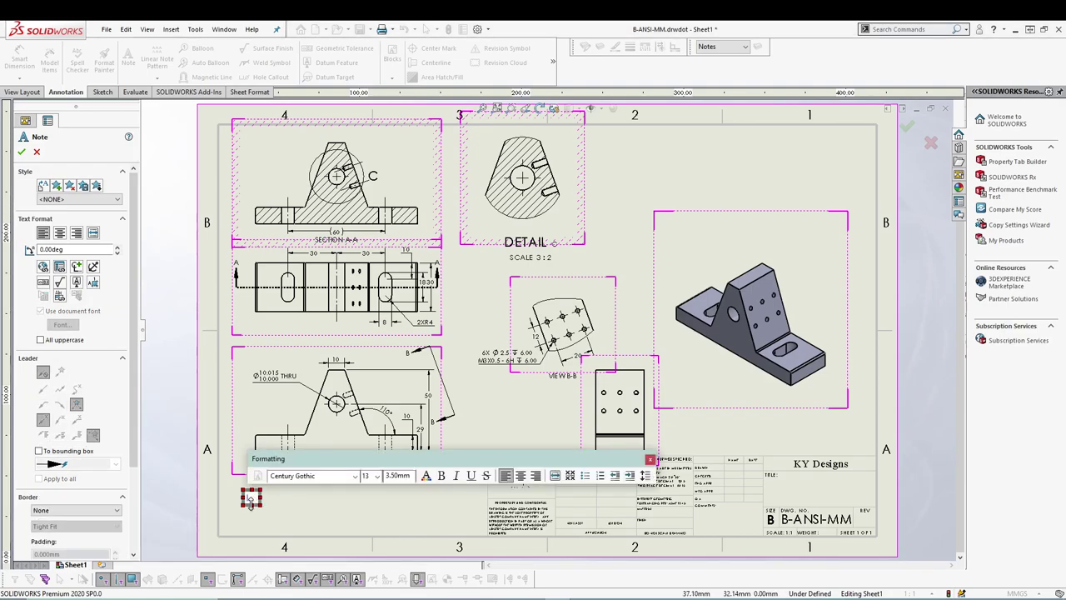
{"action": "type", "text": "1. ALL ROUNDS"}
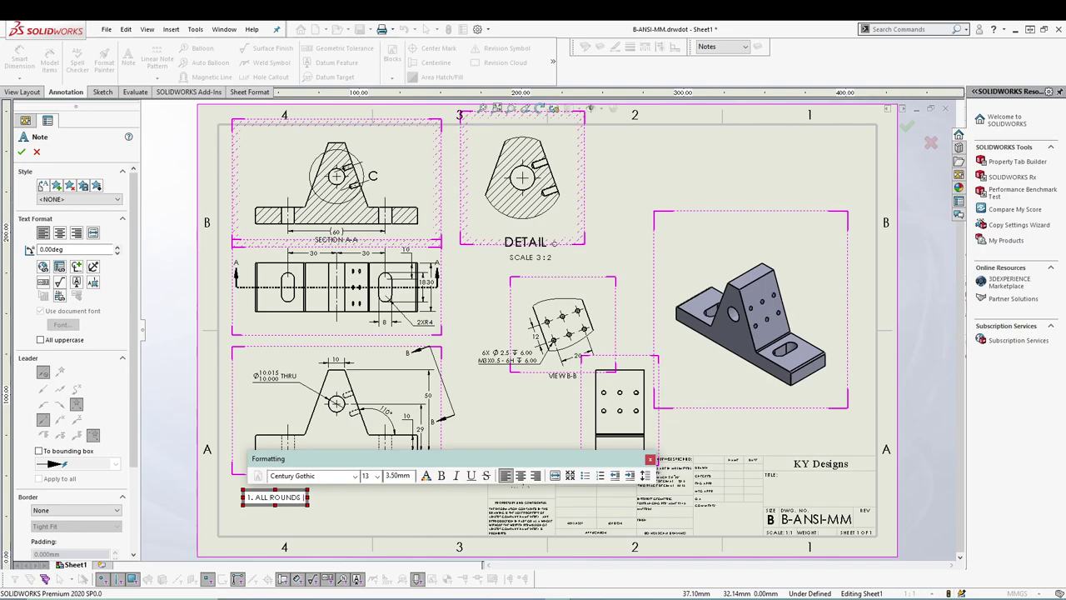
{"action": "type", "text": " R1 MM"}
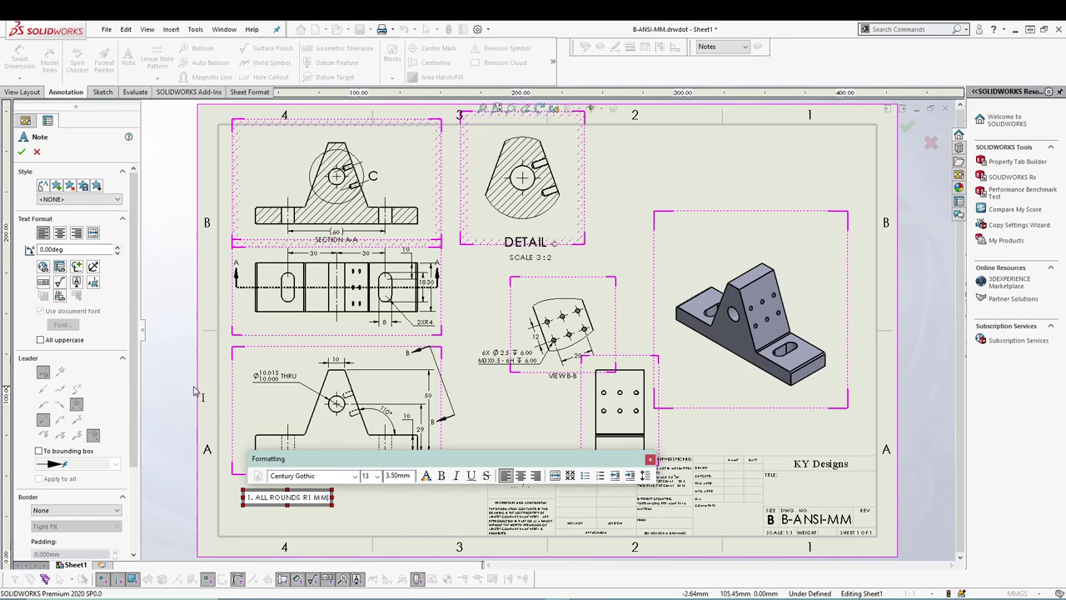
{"action": "key", "text": "Return"}
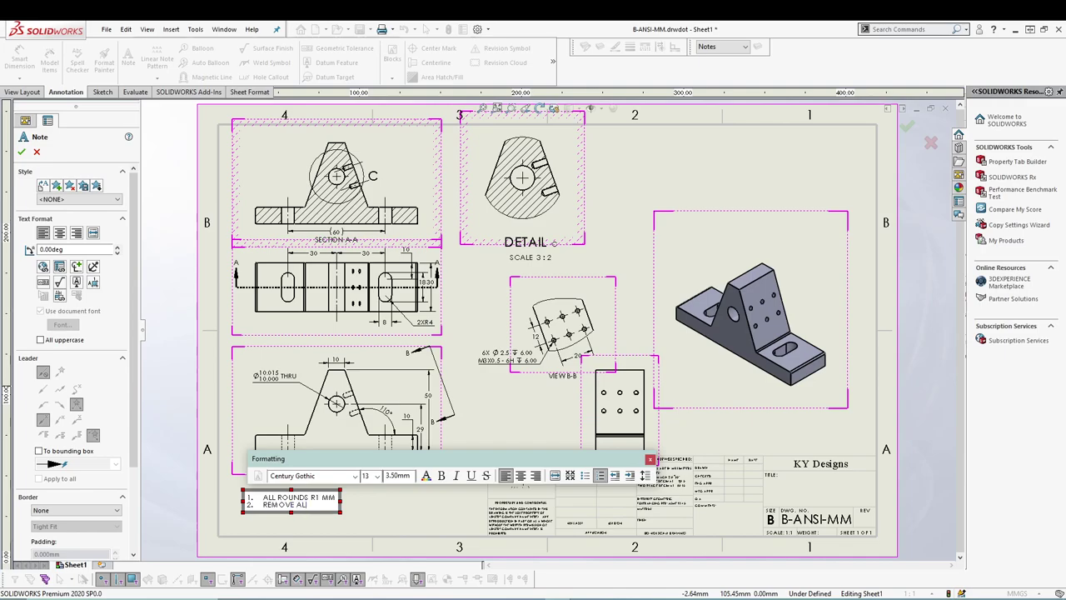
{"action": "type", "text": "REMOVE ALL BURS"}
{"action": "left_click", "coordinate": [650, 461]}
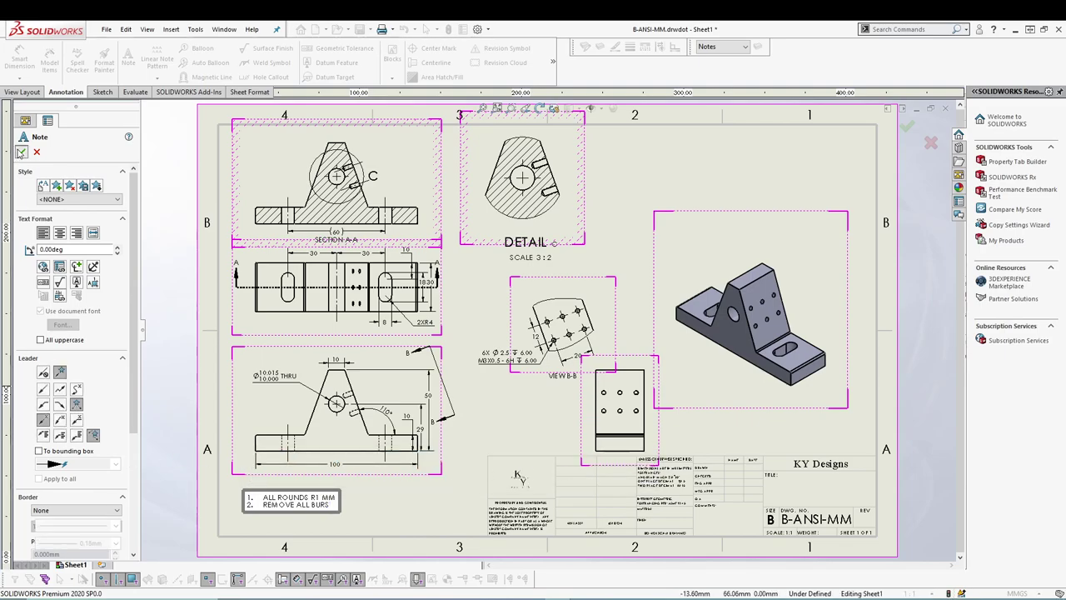
{"action": "left_click", "coordinate": [22, 152]}
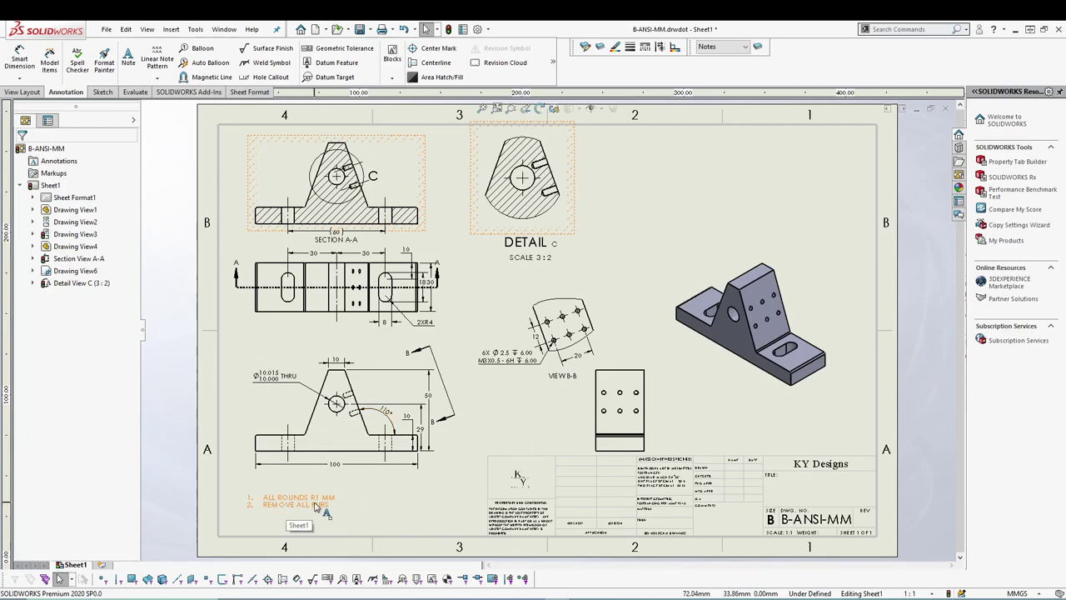
Dimension the rounded upper corner at the right end of the front view's base, with precision set to None.
{"action": "scroll", "coordinate": [408, 475], "scroll_direction": "down", "scroll_amount": 6}
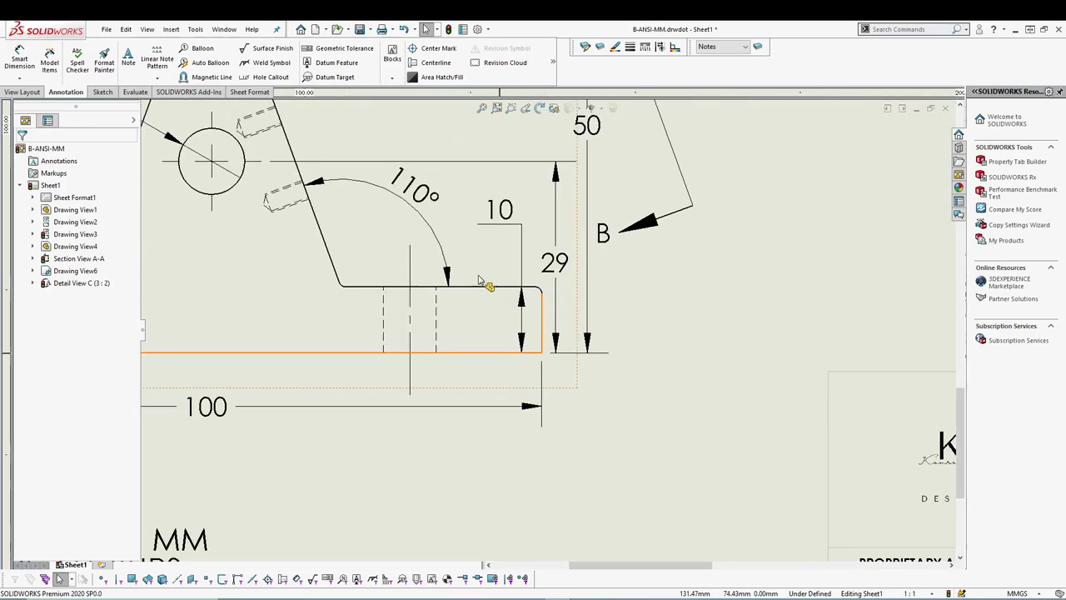
{"action": "left_click", "coordinate": [19, 59]}
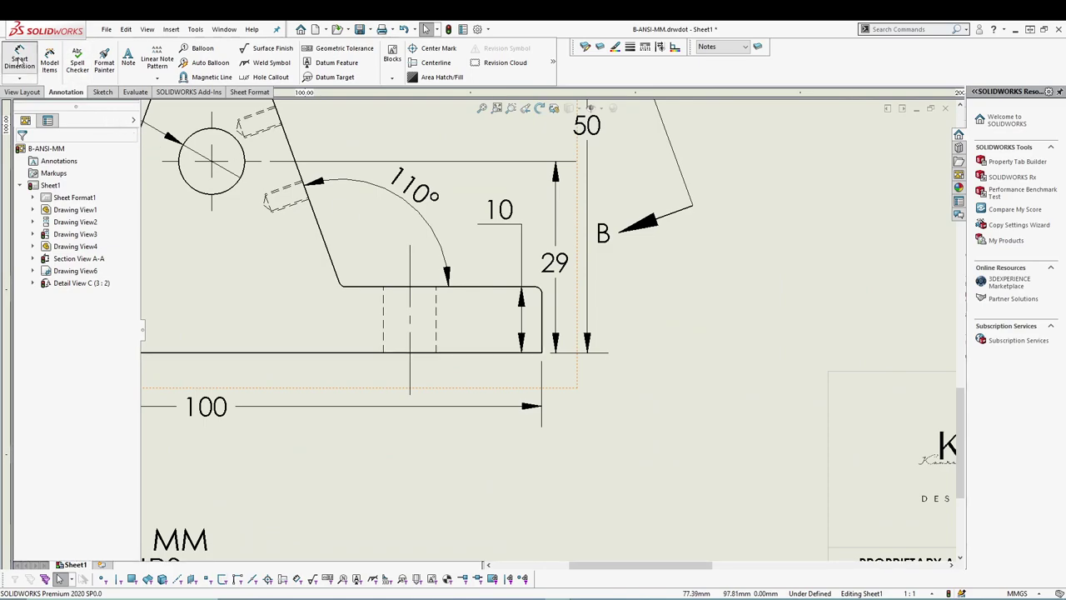
{"action": "left_click", "coordinate": [542, 290]}
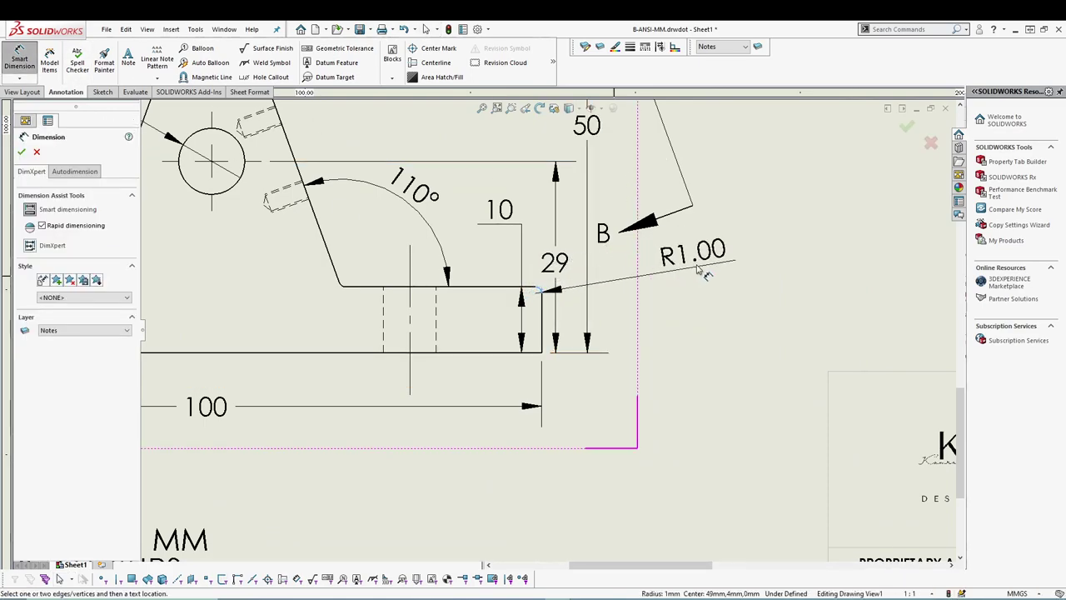
{"action": "left_click", "coordinate": [701, 254]}
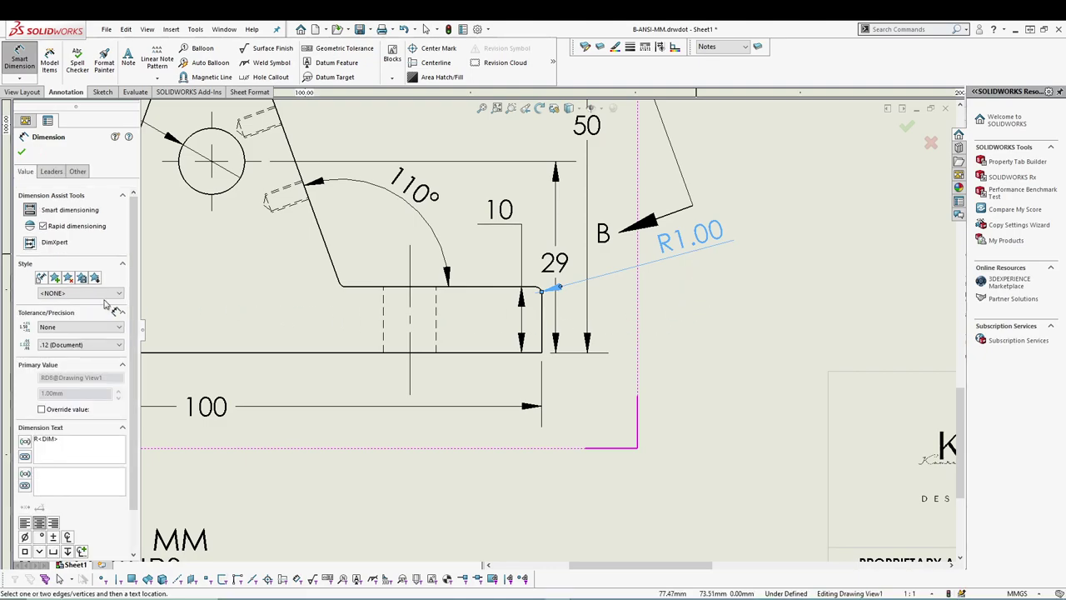
{"action": "left_click", "coordinate": [72, 345]}
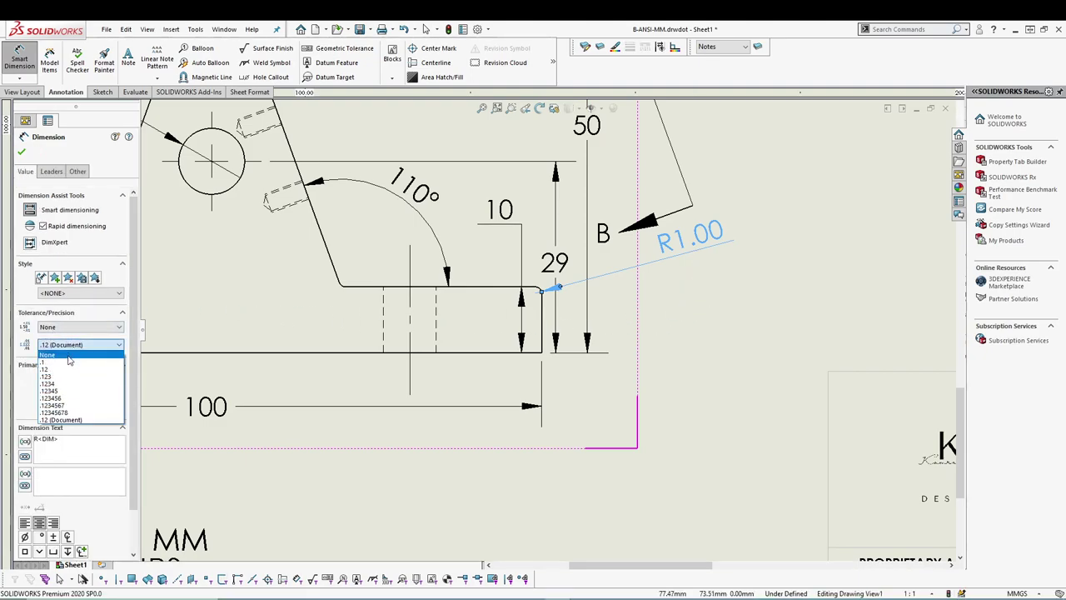
{"action": "left_click", "coordinate": [69, 358]}
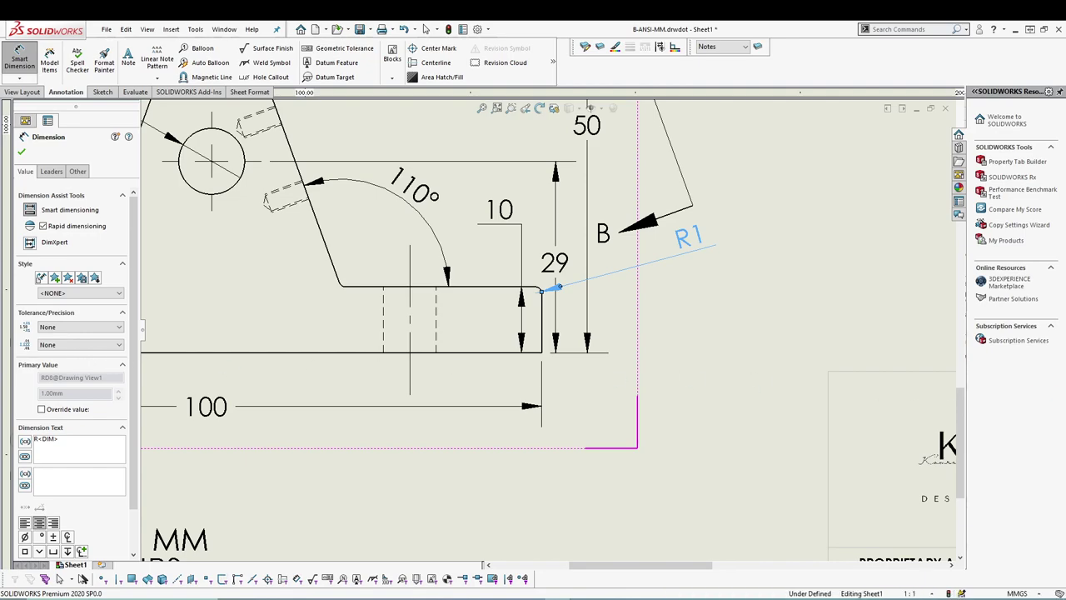
Give the corner radius dimension a broken leader with horizontal text.
{"action": "left_click", "coordinate": [50, 172]}
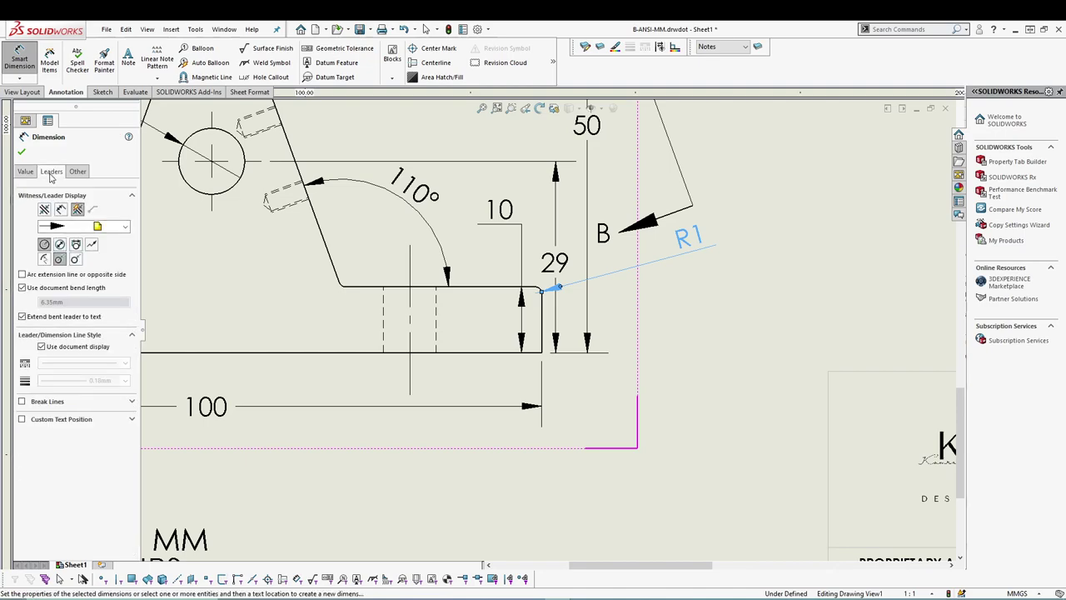
{"action": "left_click", "coordinate": [22, 420]}
{"action": "left_click", "coordinate": [57, 437]}
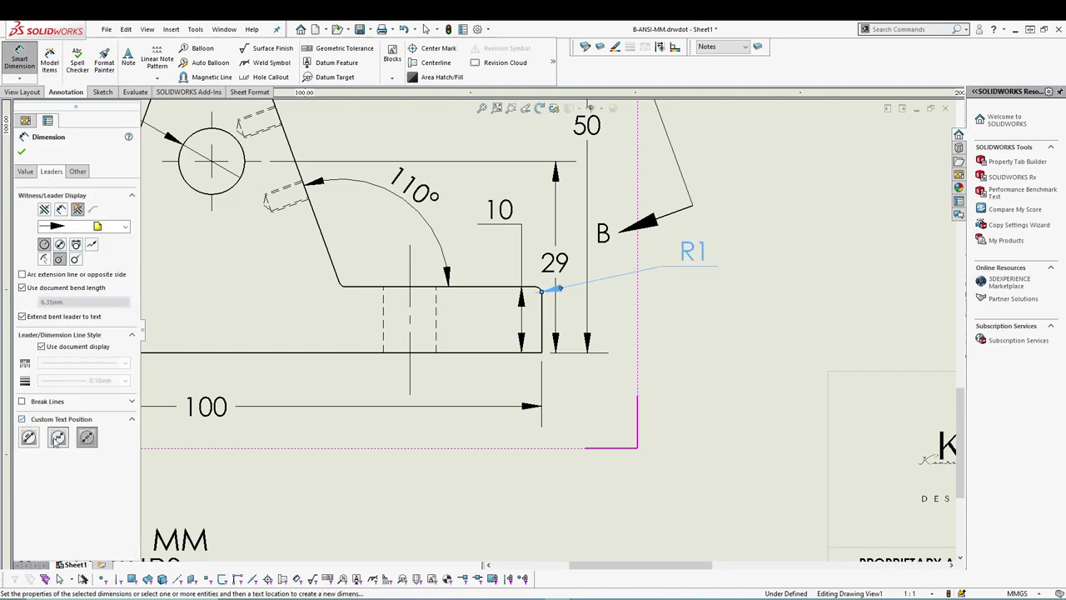
{"action": "left_click", "coordinate": [22, 151]}
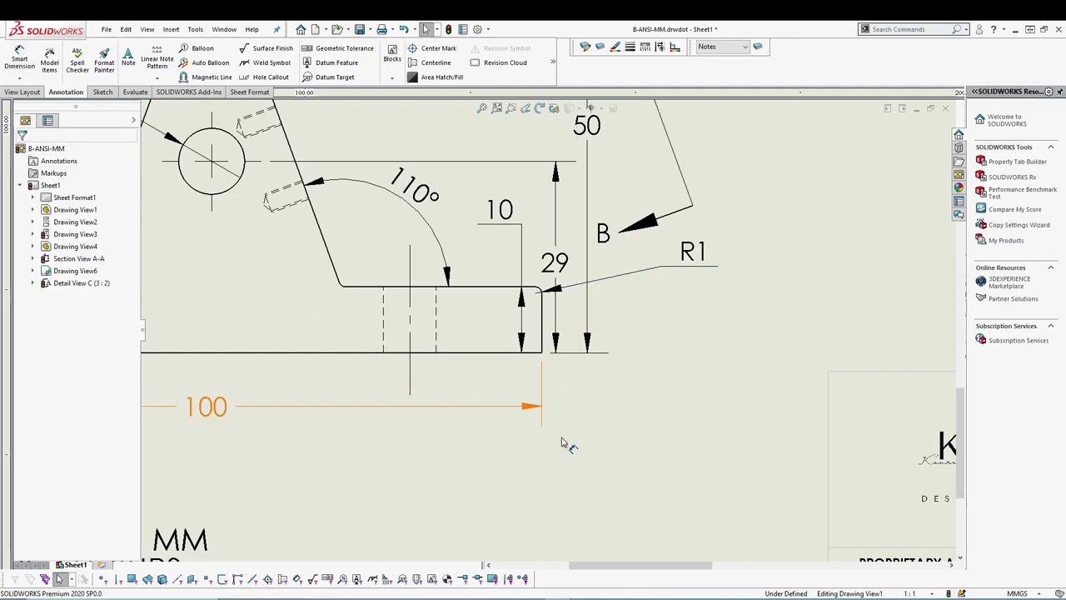
{"action": "scroll", "coordinate": [617, 445], "scroll_direction": "down", "scroll_amount": 3}
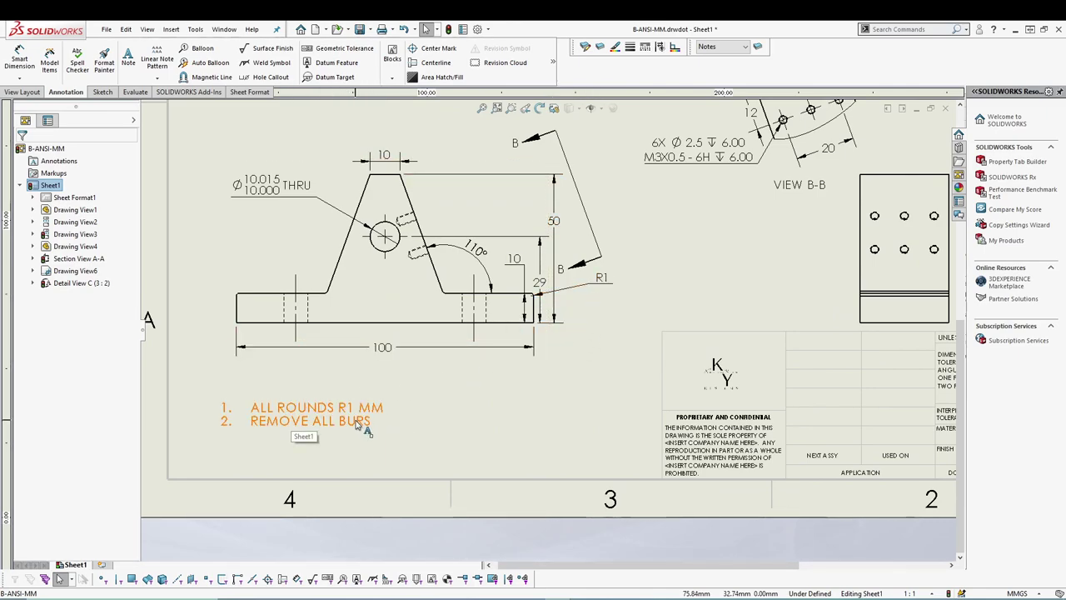
{"action": "scroll", "coordinate": [574, 362], "scroll_direction": "up", "scroll_amount": 3}
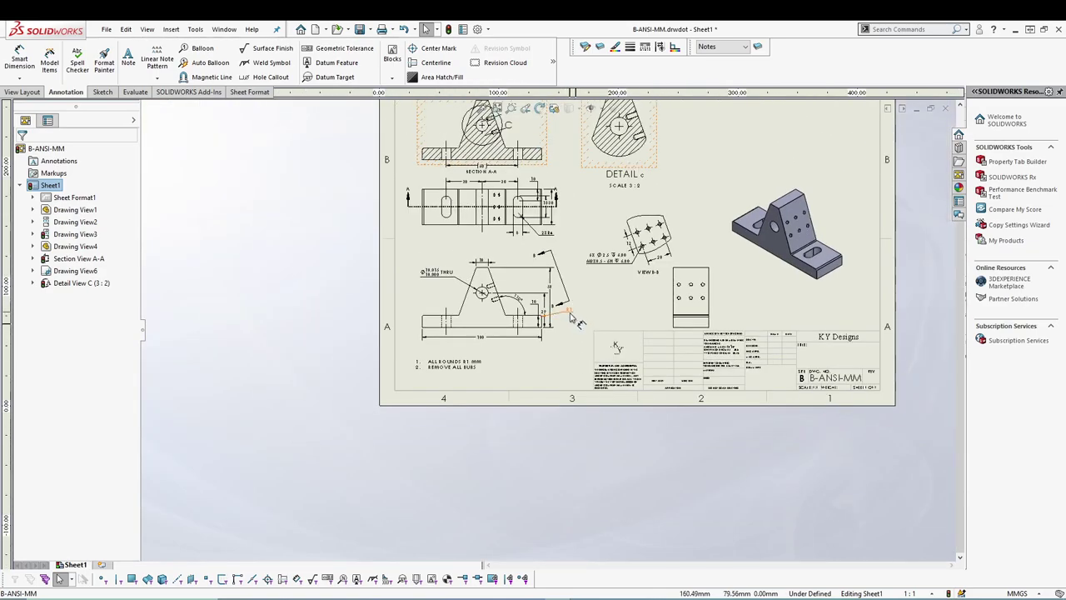
{"action": "scroll", "coordinate": [473, 375], "scroll_direction": "down", "scroll_amount": 2}
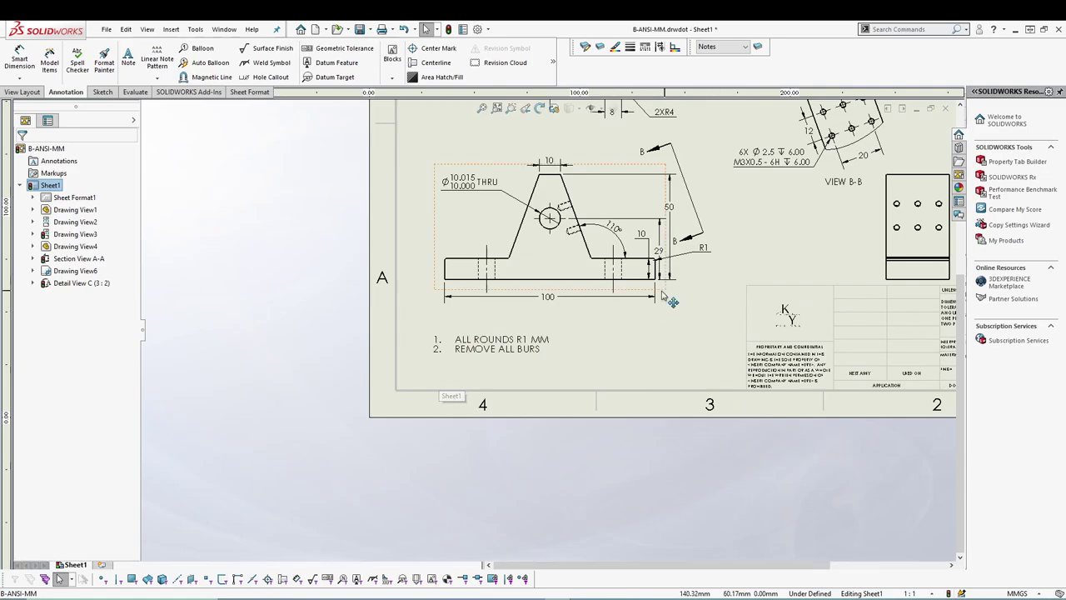
{"action": "mouse_move", "coordinate": [663, 294]}
{"action": "middle_mouse_down"}
{"action": "mouse_move", "coordinate": [597, 377]}
{"action": "mouse_move", "coordinate": [350, 488]}
{"action": "middle_mouse_up"}
{"action": "middle_click_drag", "start_coordinate": [512, 390], "coordinate": [389, 540]}
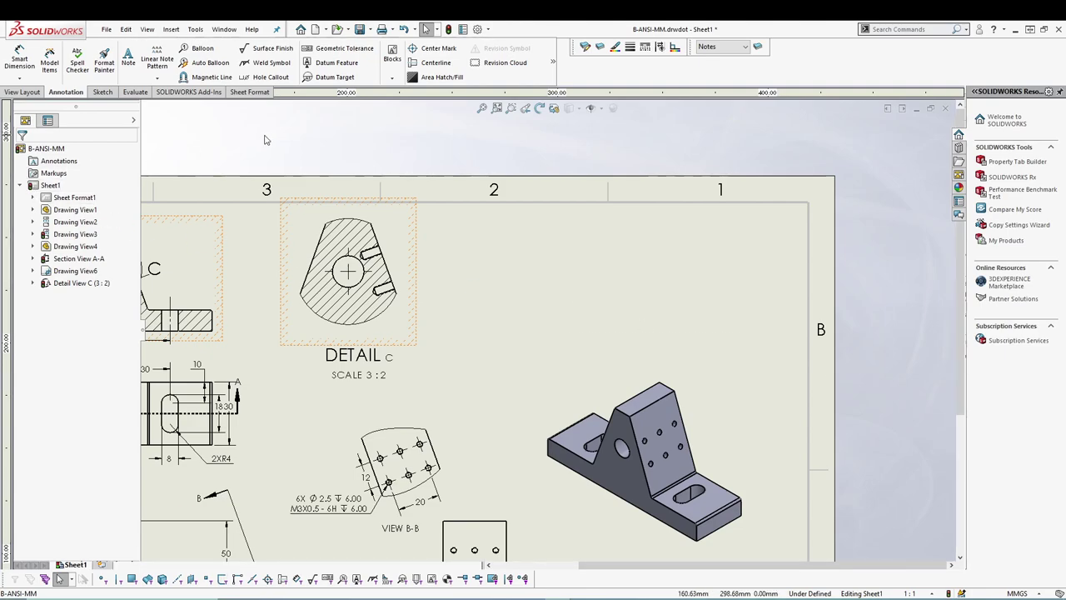
Set the active layer to -None- and insert a revision table from the standard revision block template at the sheet's upper right corner.
{"action": "left_click", "coordinate": [723, 47]}
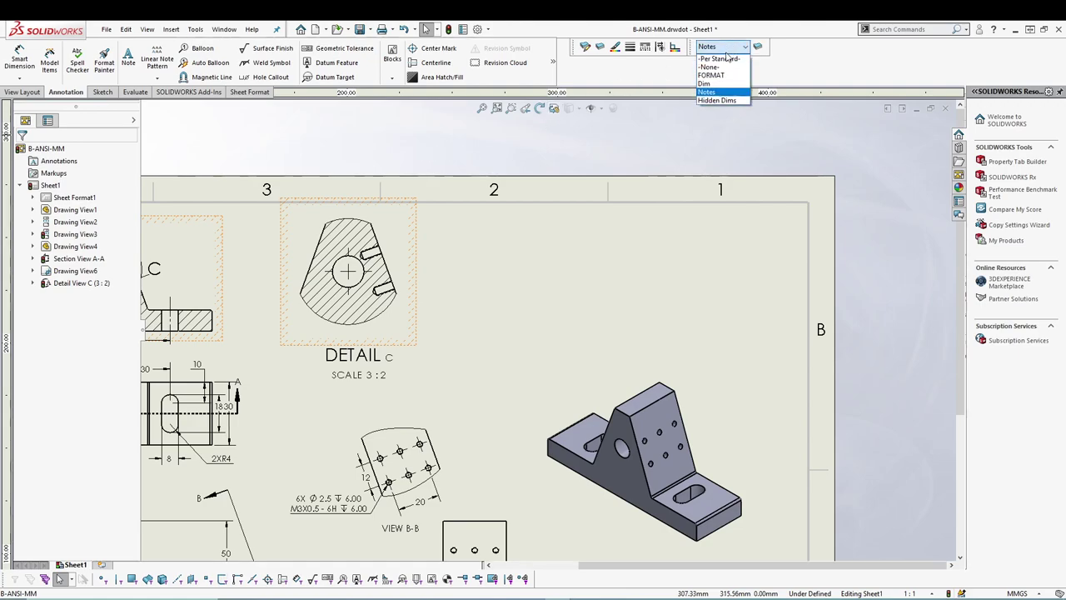
{"action": "left_click", "coordinate": [721, 67]}
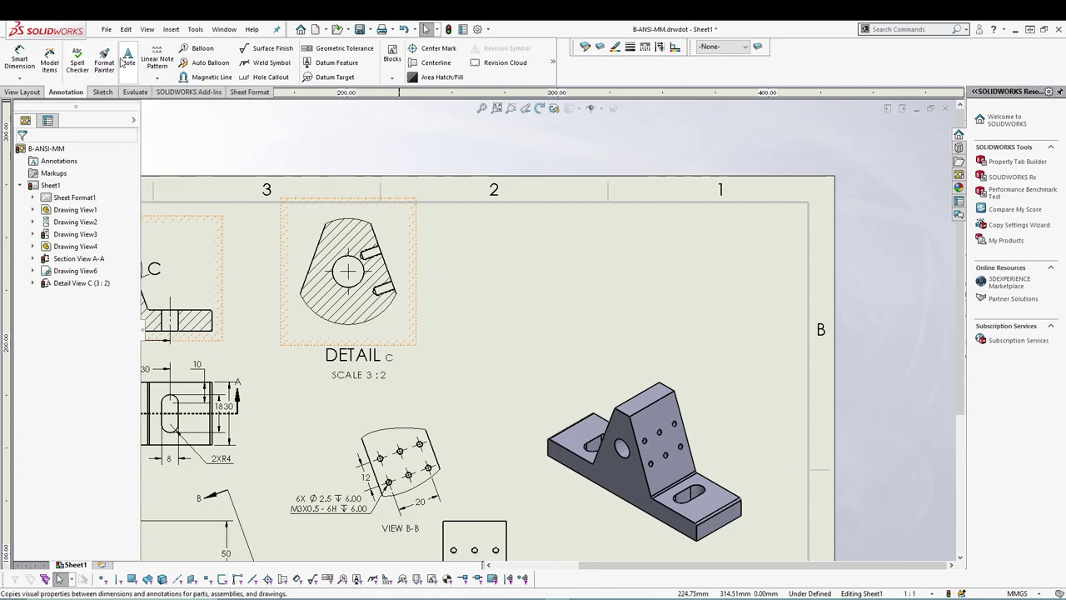
{"action": "left_click", "coordinate": [171, 29]}
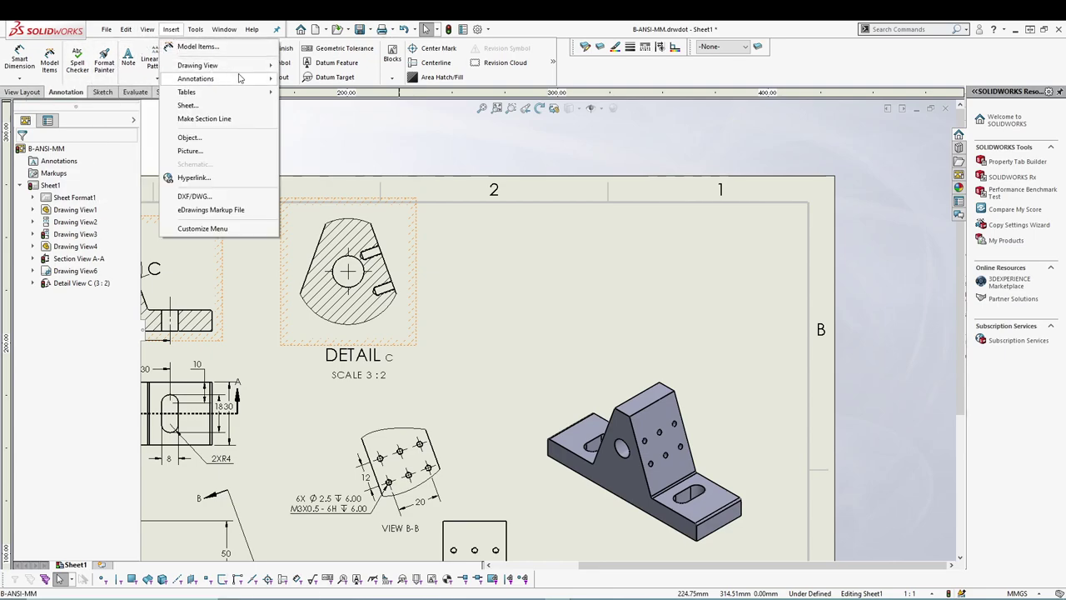
{"action": "mouse_move", "coordinate": [239, 77]}
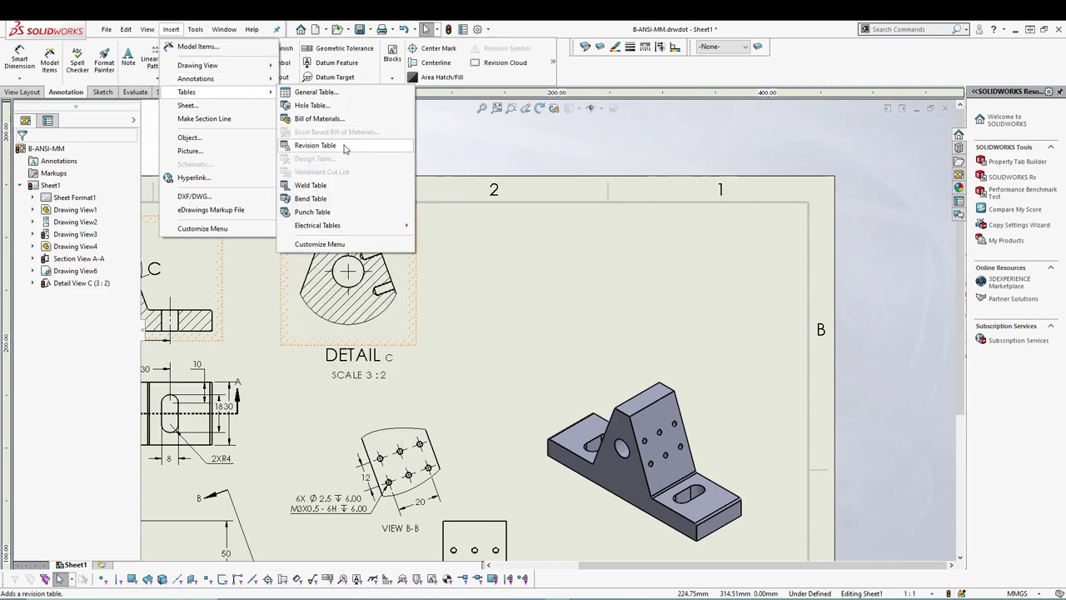
{"action": "left_click", "coordinate": [345, 147]}
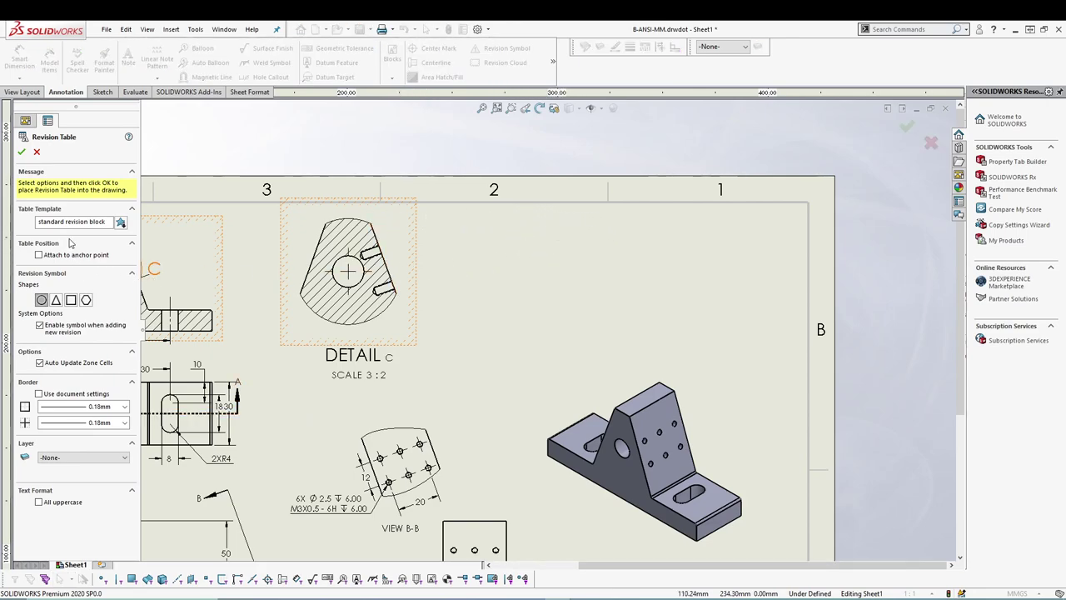
{"action": "left_click", "coordinate": [22, 152]}
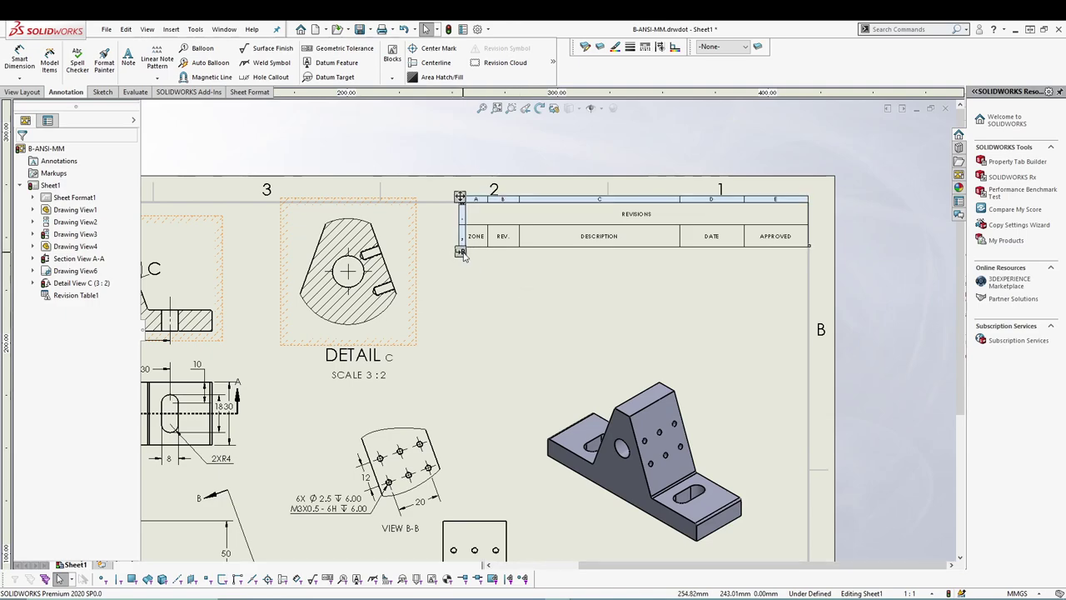
Add a revision row to the table and attach its circular revision symbol to the slotted base's top face in the isometric view.
{"action": "left_click", "coordinate": [459, 197]}
{"action": "right_click", "coordinate": [460, 196]}
{"action": "left_click", "coordinate": [533, 317]}
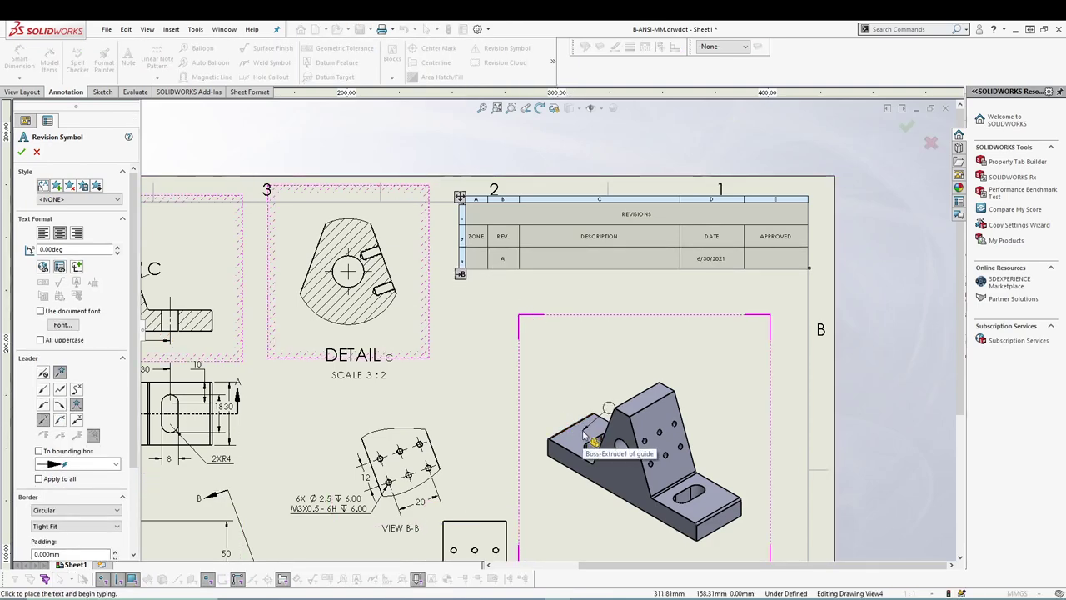
{"action": "left_click", "coordinate": [580, 432]}
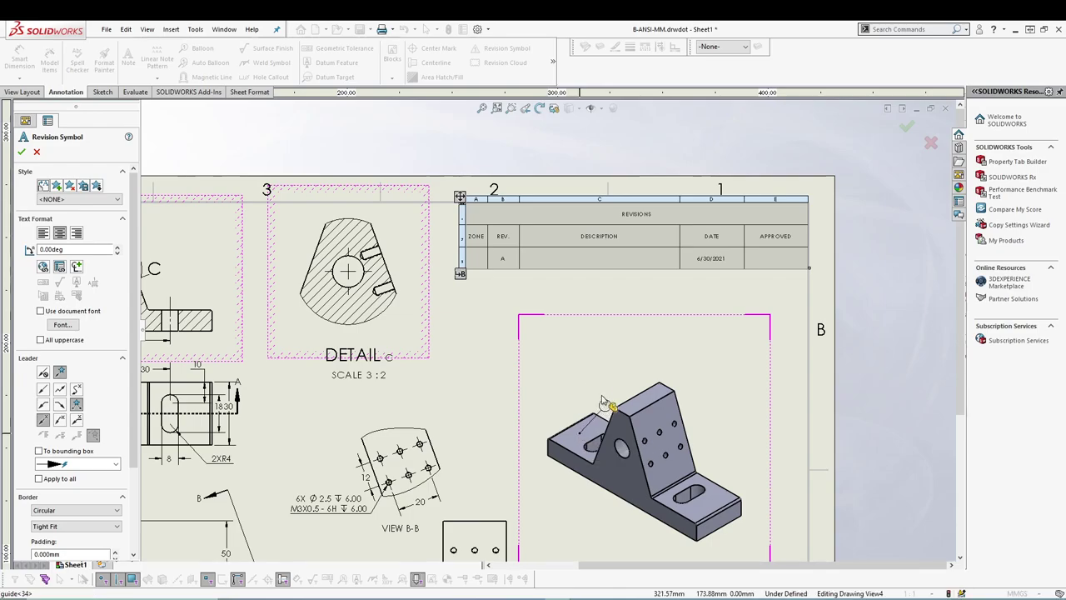
{"action": "left_click", "coordinate": [536, 377]}
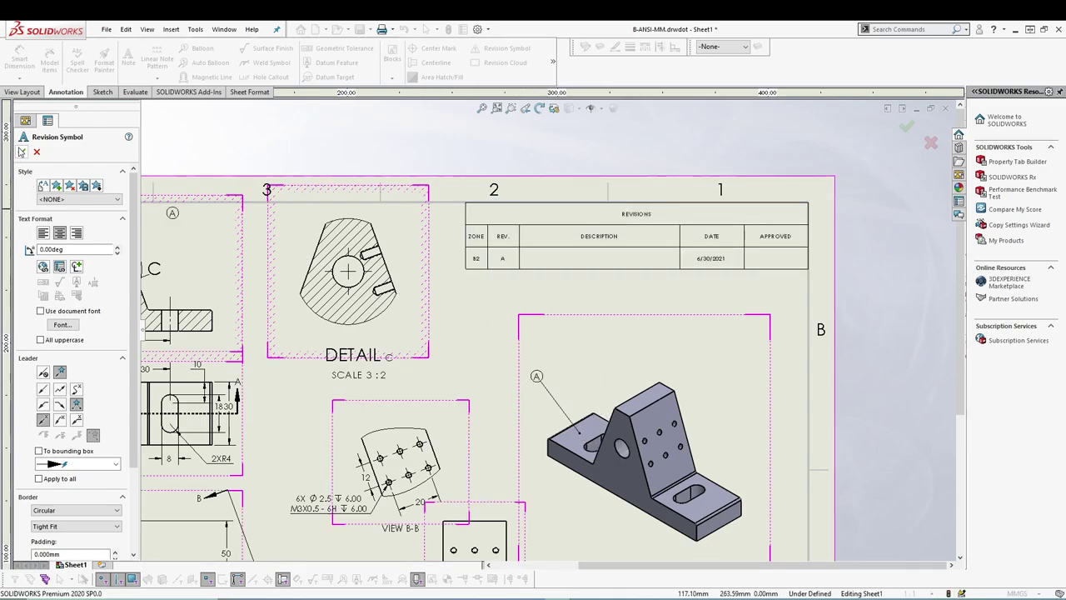
{"action": "left_click", "coordinate": [23, 154]}
Fill in the revision row with the description "RELEASE TO MANUFACTURING" and the approver's initials.
{"action": "double_click", "coordinate": [562, 259]}
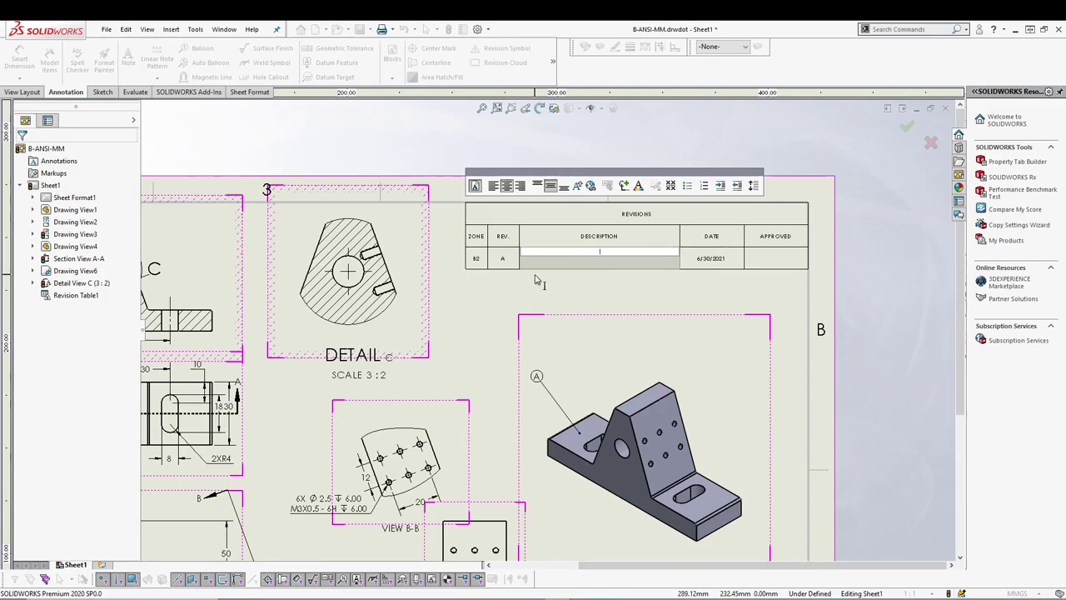
{"action": "type", "text": "RE"}
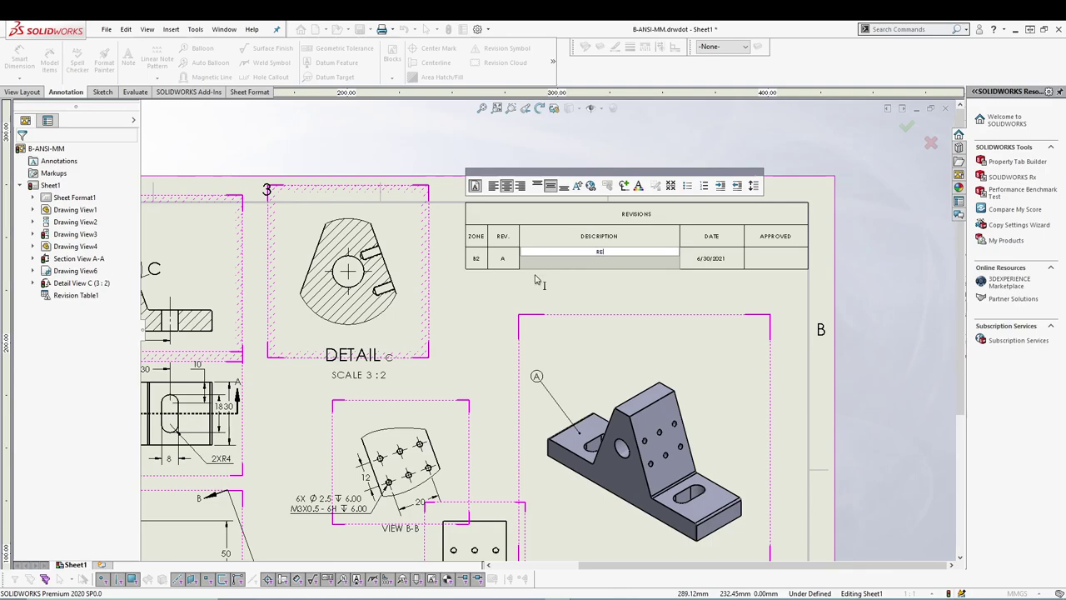
{"action": "type", "text": "LEASE TO "}
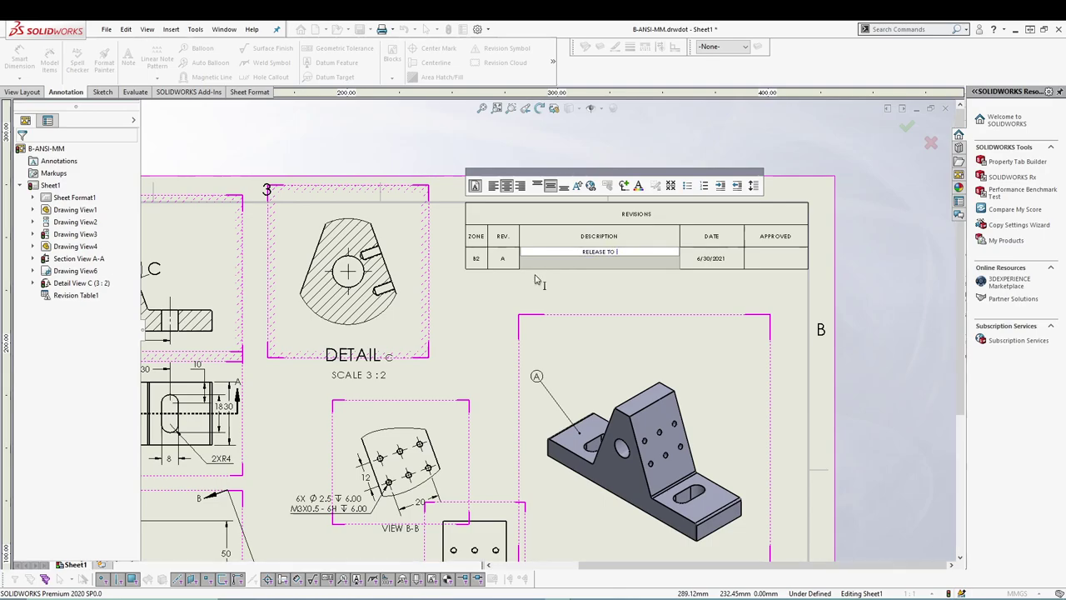
{"action": "type", "text": "MANUFACTU"}
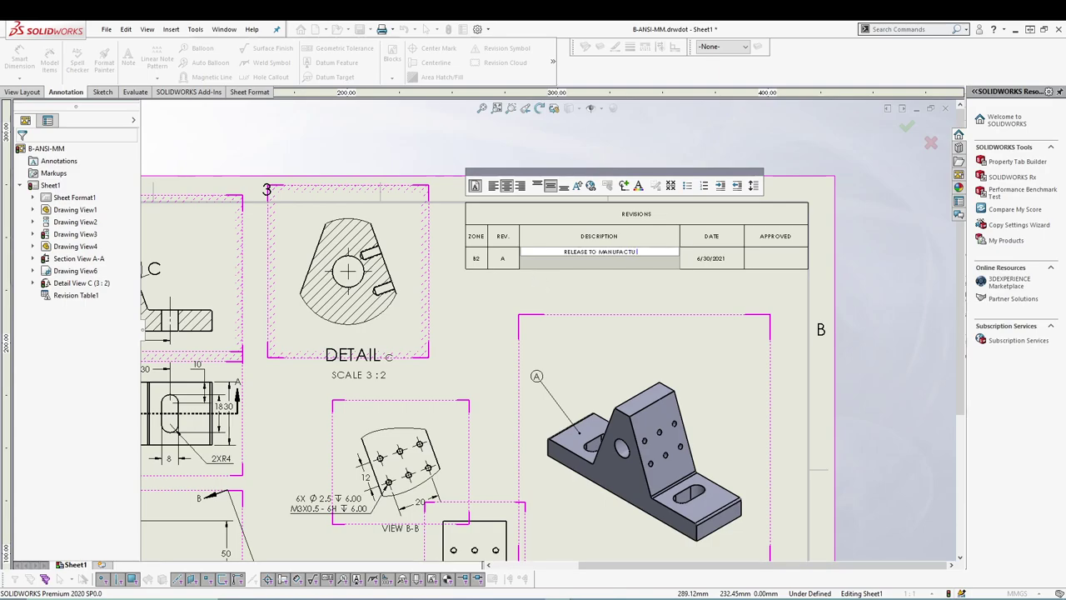
{"action": "type", "text": "RING"}
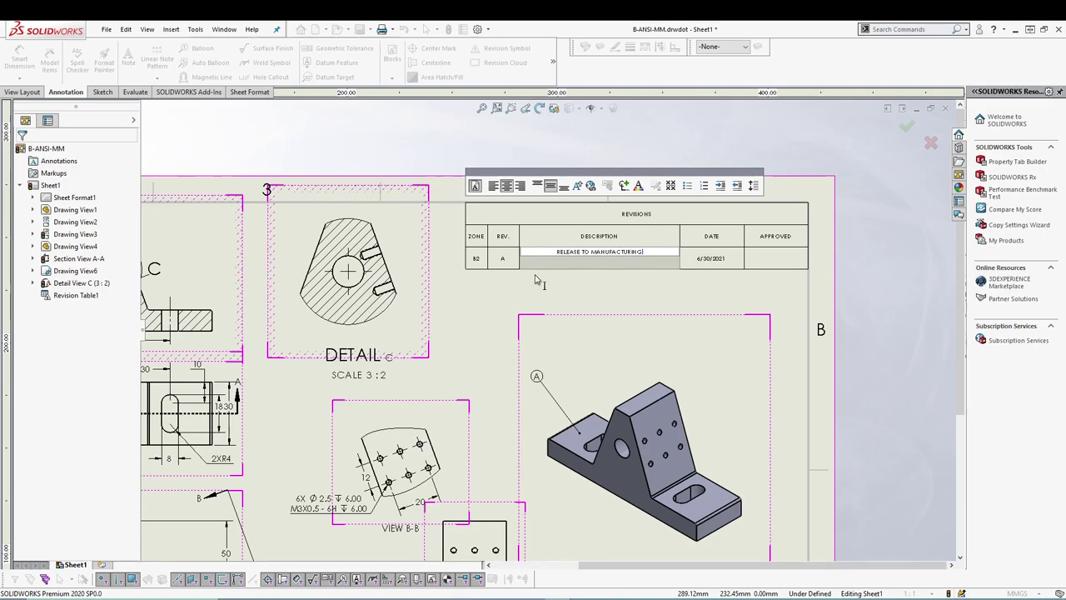
{"action": "left_click", "coordinate": [770, 262]}
{"action": "double_click", "coordinate": [771, 261]}
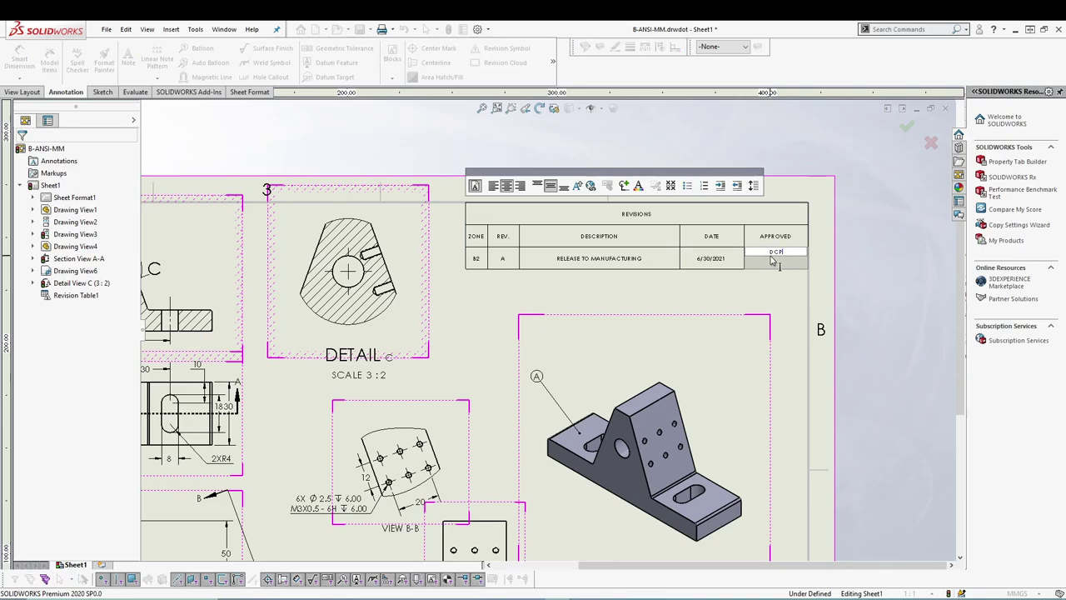
{"action": "left_click", "coordinate": [619, 319]}
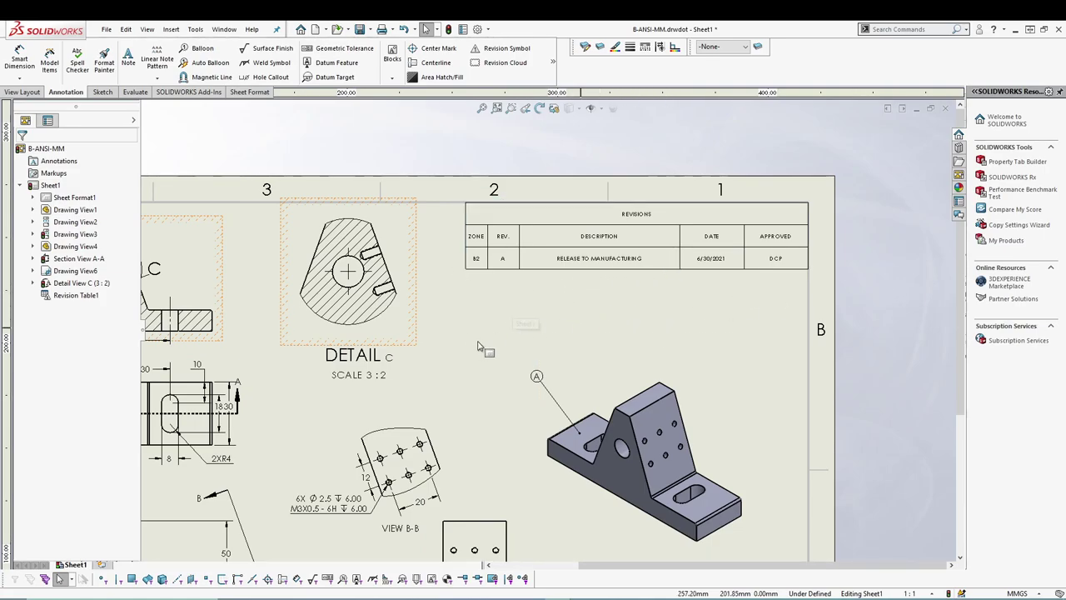
Review the revision table, the overall sheet layout and the empty fields of the title block.
{"action": "scroll", "coordinate": [594, 335], "scroll_direction": "up", "scroll_amount": 2}
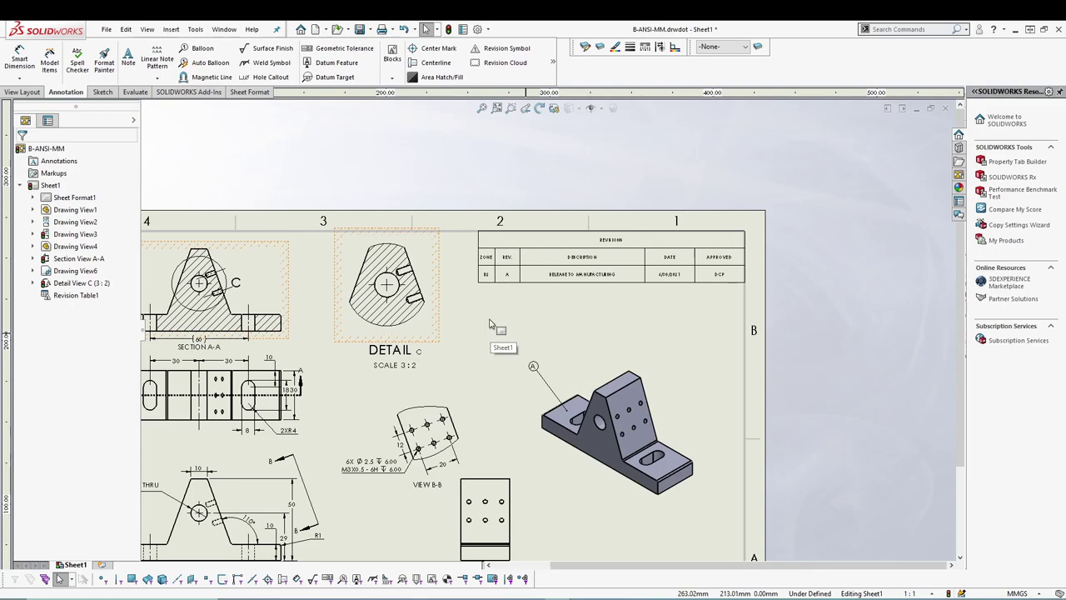
{"action": "scroll", "coordinate": [490, 323], "scroll_direction": "down", "scroll_amount": 1}
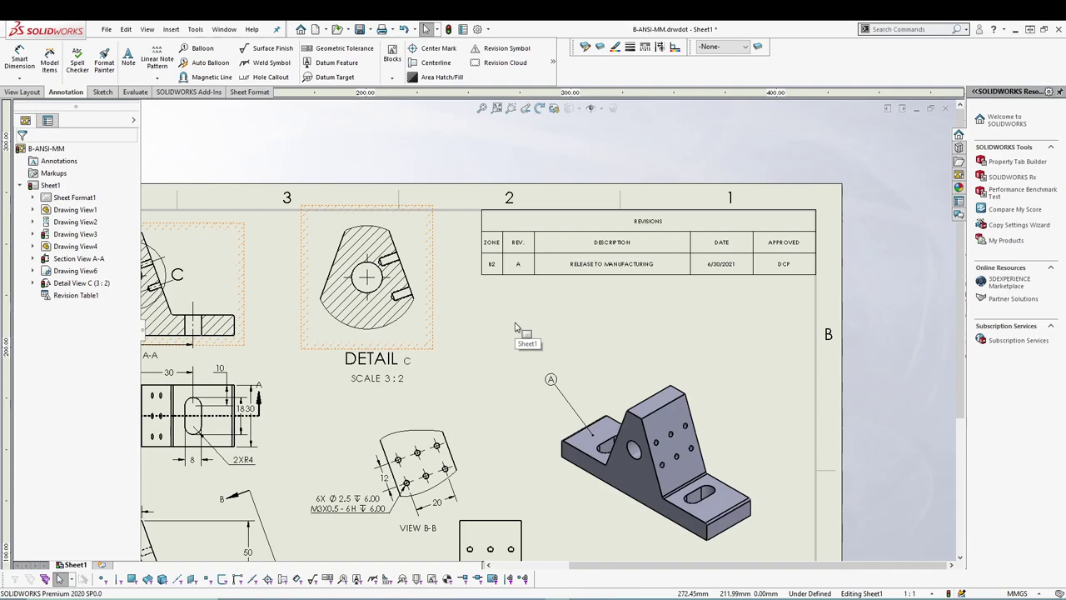
{"action": "scroll", "coordinate": [514, 327], "scroll_direction": "up", "scroll_amount": 1}
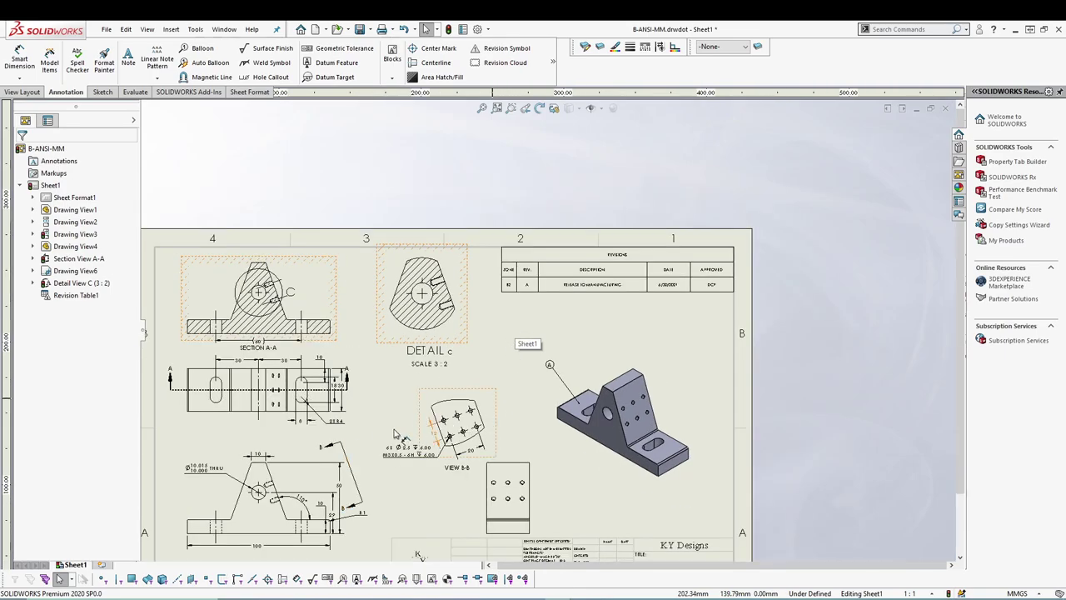
{"action": "scroll", "coordinate": [515, 327], "scroll_direction": "up", "scroll_amount": 1}
{"action": "scroll", "coordinate": [348, 471], "scroll_direction": "down", "scroll_amount": 1}
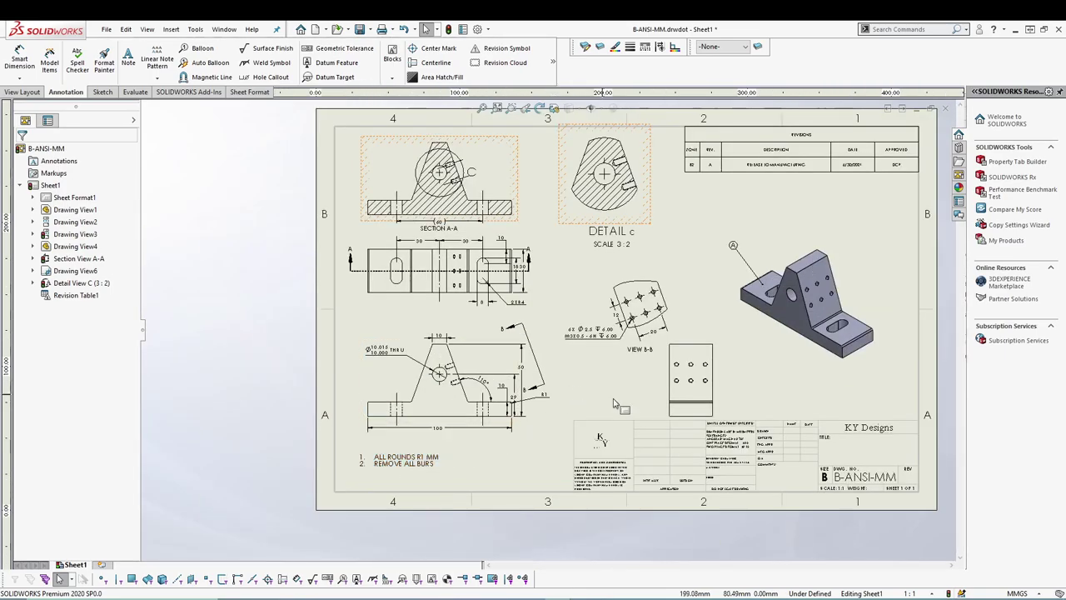
{"action": "scroll", "coordinate": [763, 447], "scroll_direction": "down", "scroll_amount": 1}
{"action": "scroll", "coordinate": [763, 447], "scroll_direction": "down", "scroll_amount": 2}
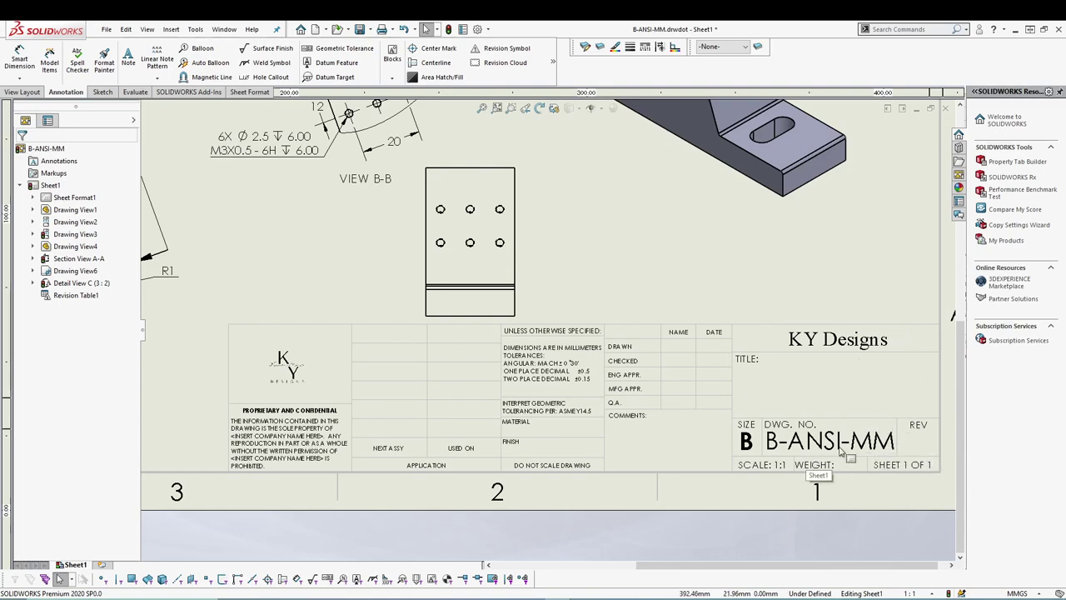
{"action": "mouse_move", "coordinate": [825, 414]}
{"action": "middle_mouse_down"}
{"action": "mouse_move", "coordinate": [701, 378]}
{"action": "mouse_move", "coordinate": [658, 378]}
{"action": "middle_mouse_up"}
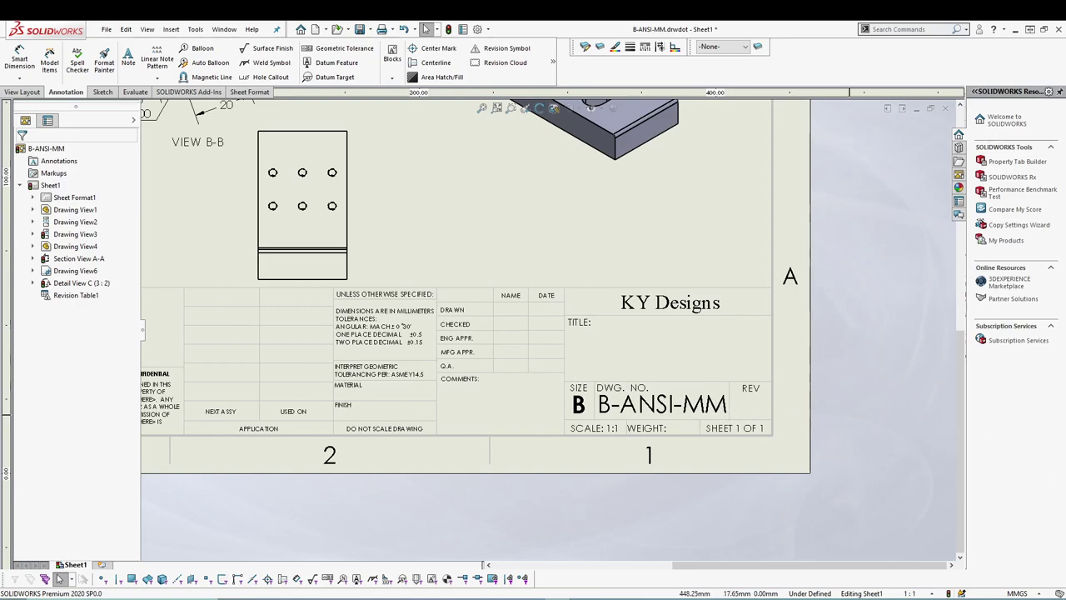
Add a custom Text property named NUMBER with the value 56-79999 to the drawing's file properties.
{"action": "left_click", "coordinate": [106, 30]}
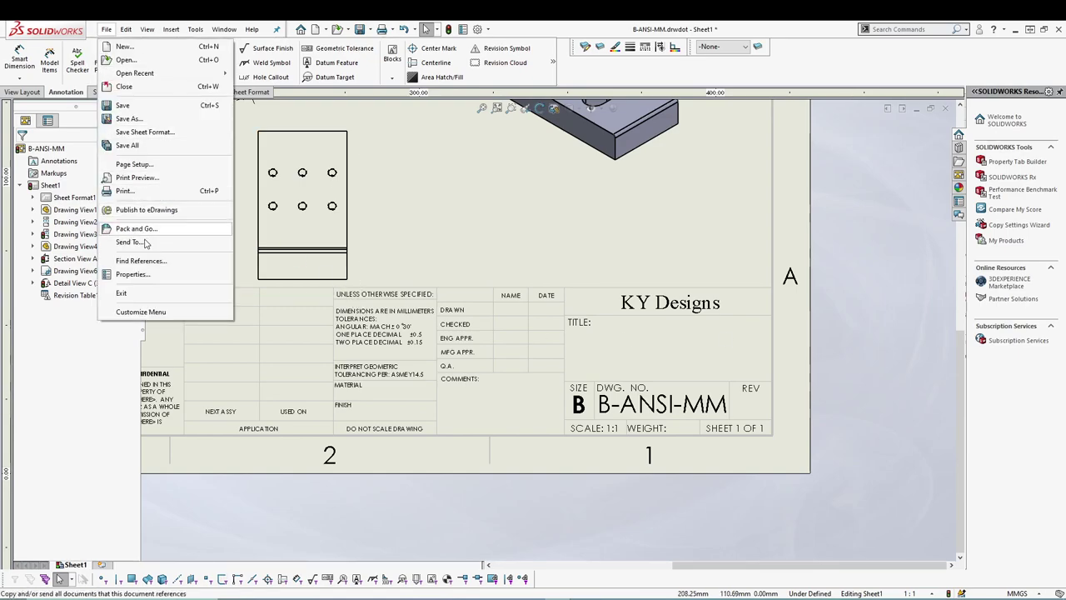
{"action": "left_click", "coordinate": [149, 275]}
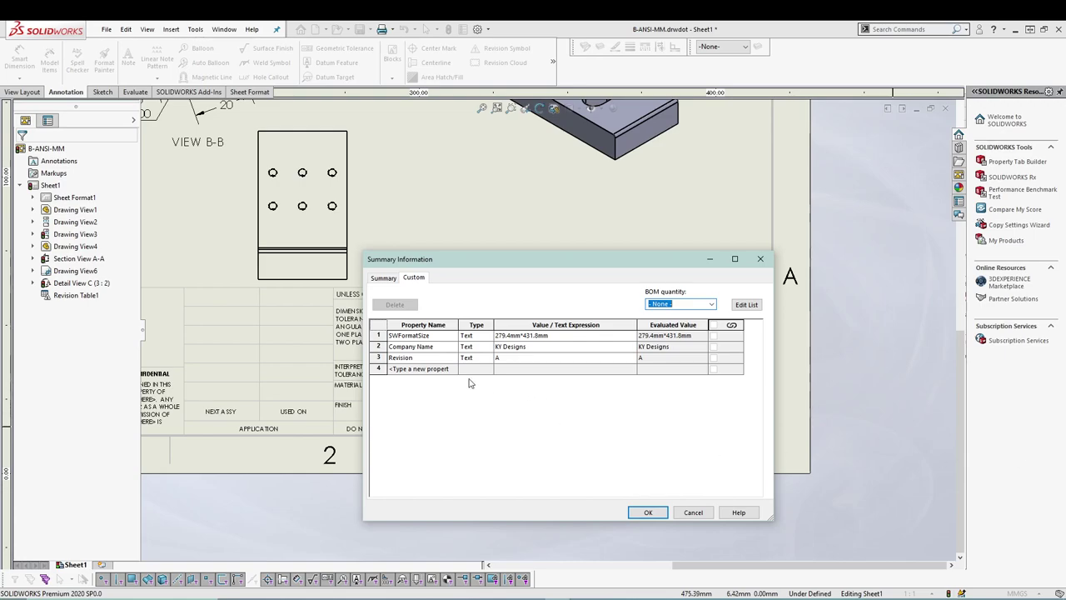
{"action": "left_click", "coordinate": [402, 368]}
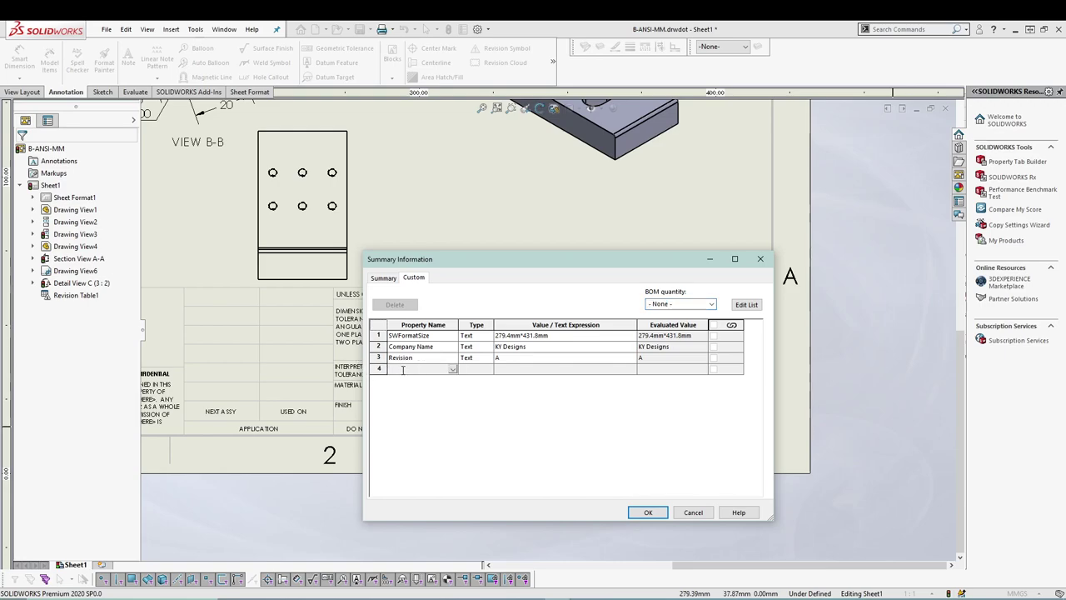
{"action": "type", "text": "NUMBER"}
{"action": "left_click", "coordinate": [467, 370]}
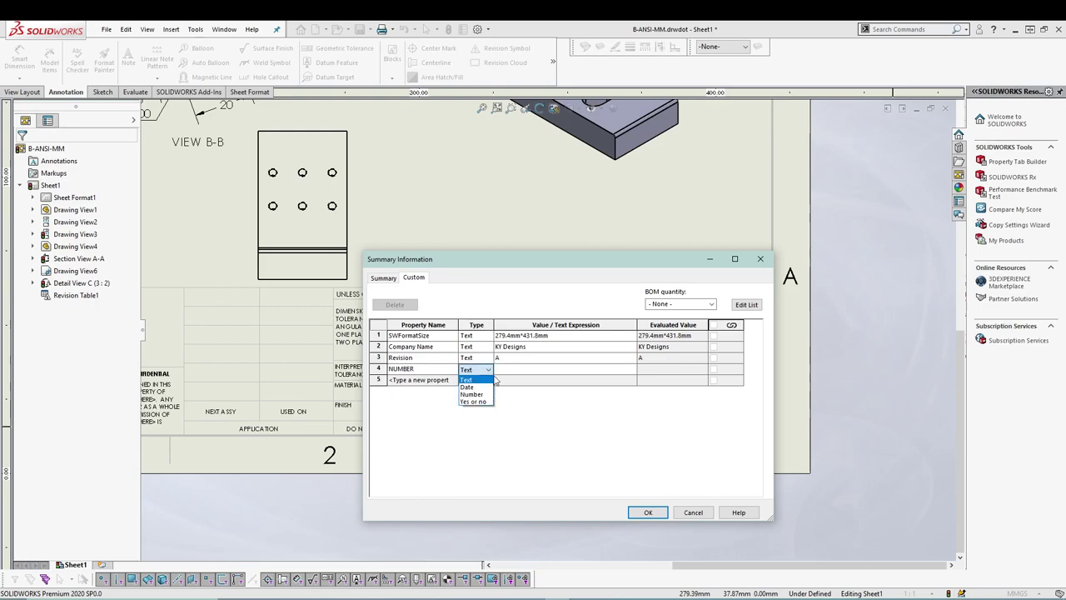
{"action": "left_click", "coordinate": [503, 374]}
{"action": "left_click", "coordinate": [504, 370]}
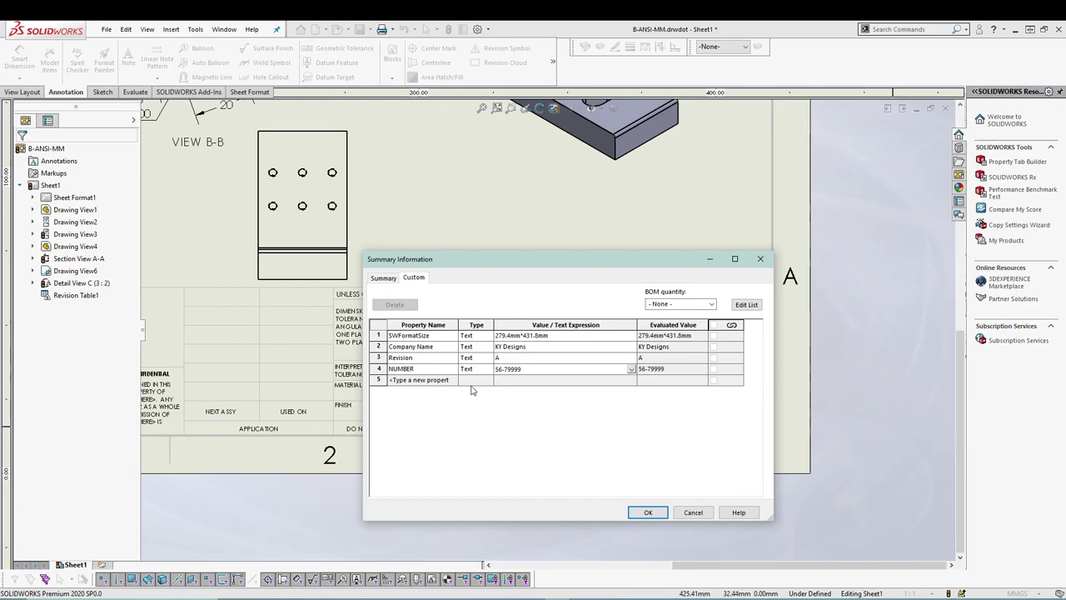
Add a custom Text property named DRAWN BY containing the drafter's initials.
{"action": "left_click", "coordinate": [431, 380]}
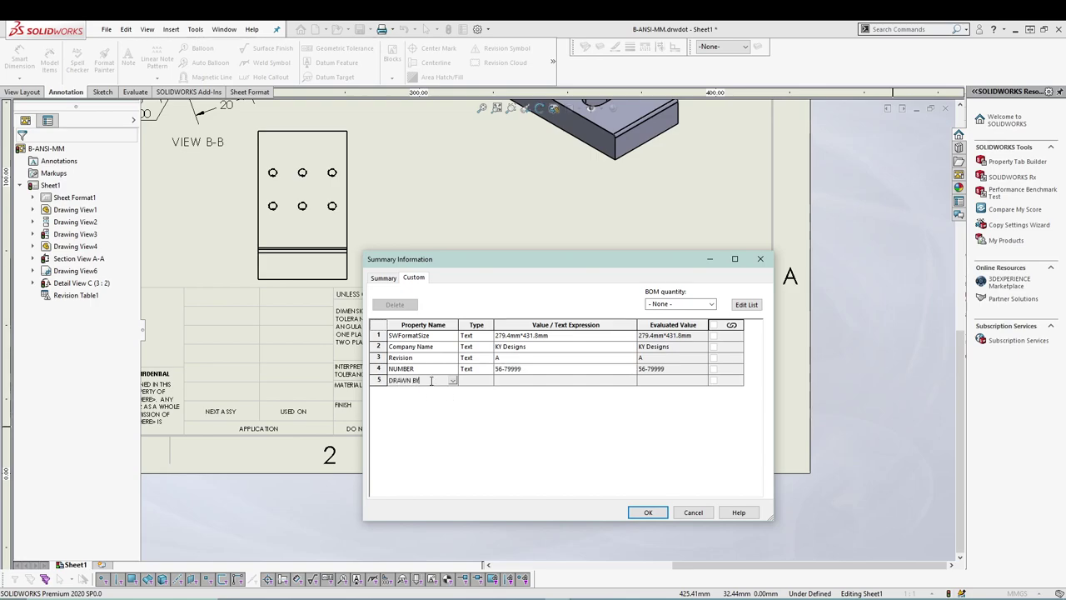
{"action": "type", "text": "DRAWN BY"}
{"action": "left_click", "coordinate": [492, 384]}
{"action": "left_click", "coordinate": [475, 390]}
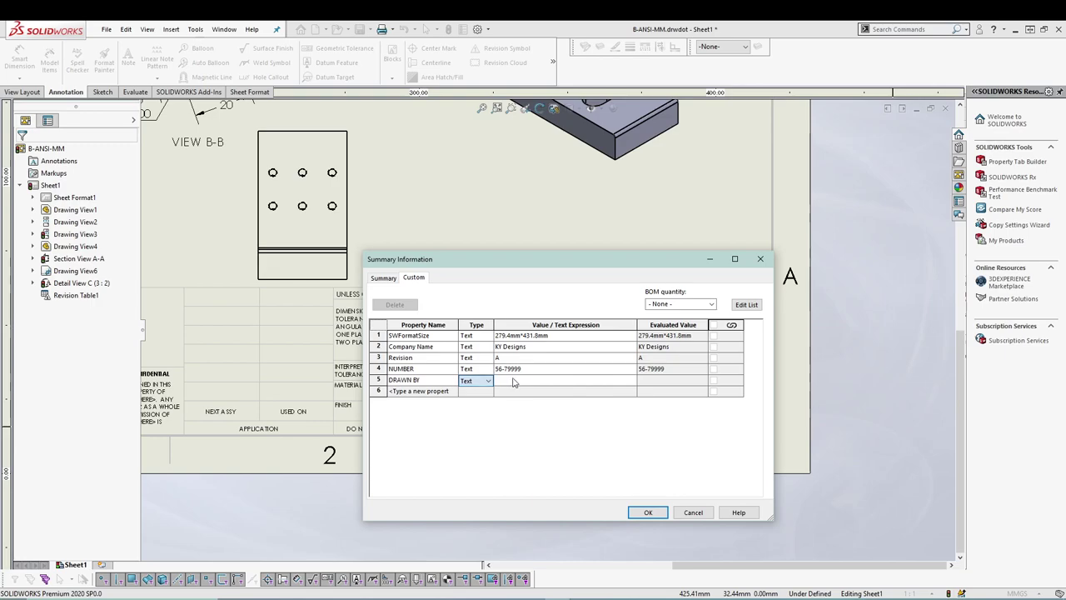
{"action": "left_click", "coordinate": [511, 380]}
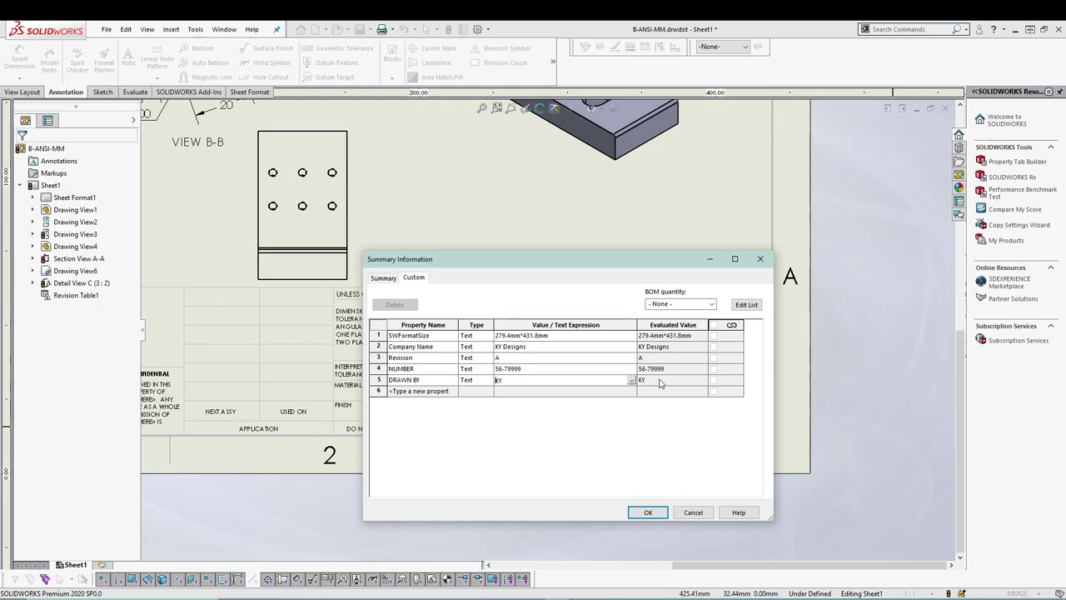
Add a custom Text property named DRAWN DATE with the value 06/30/2021 and apply the file properties.
{"action": "left_click", "coordinate": [420, 392]}
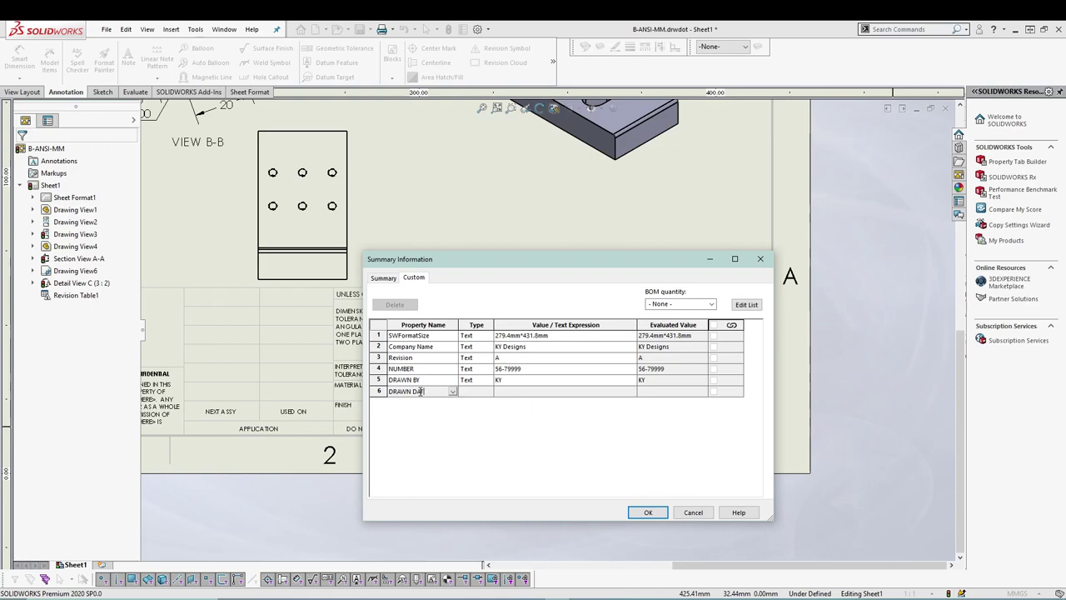
{"action": "left_click", "coordinate": [467, 391]}
{"action": "left_click", "coordinate": [487, 391]}
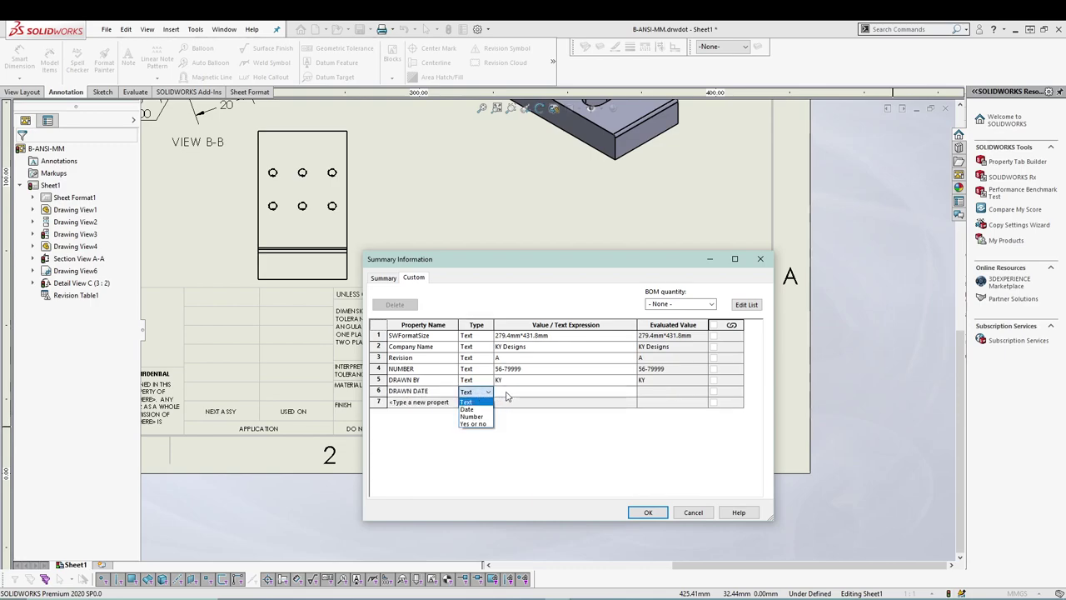
{"action": "left_click", "coordinate": [487, 391]}
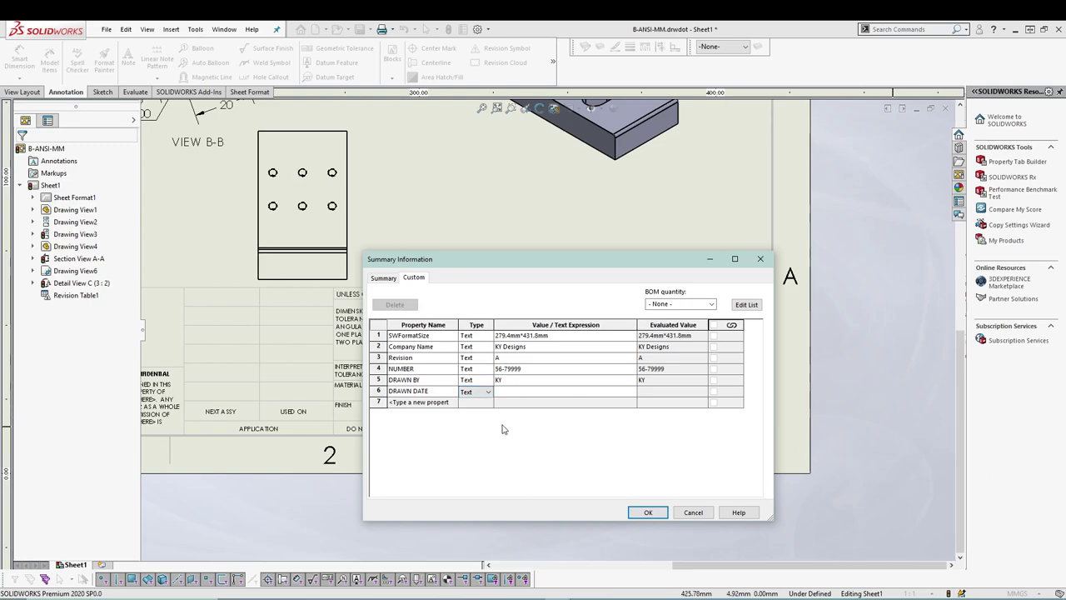
{"action": "left_click", "coordinate": [512, 391]}
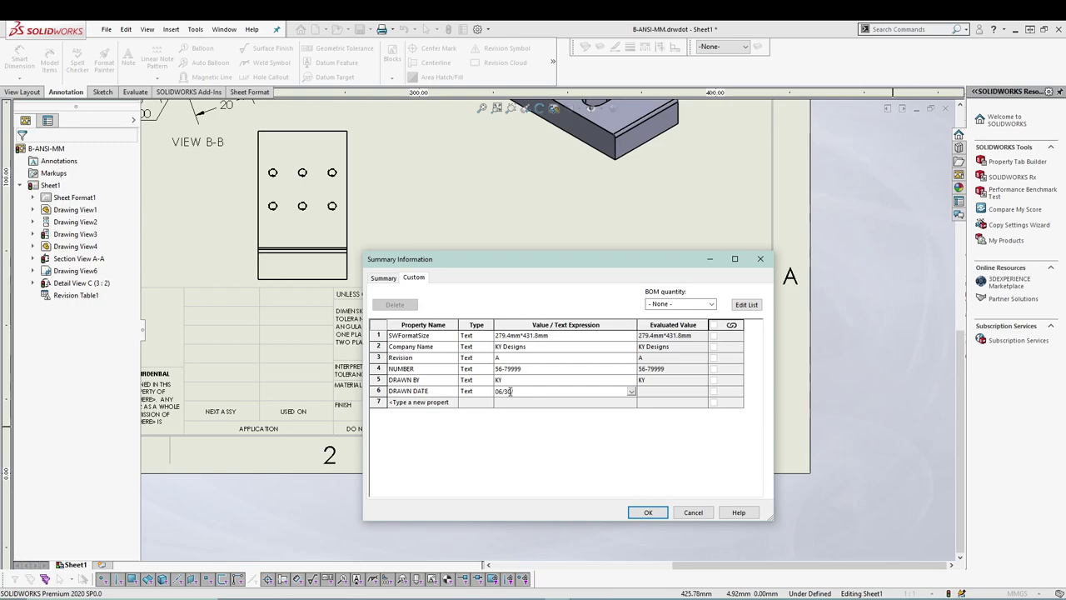
{"action": "type", "text": "06/30/2021"}
{"action": "left_click", "coordinate": [648, 512]}
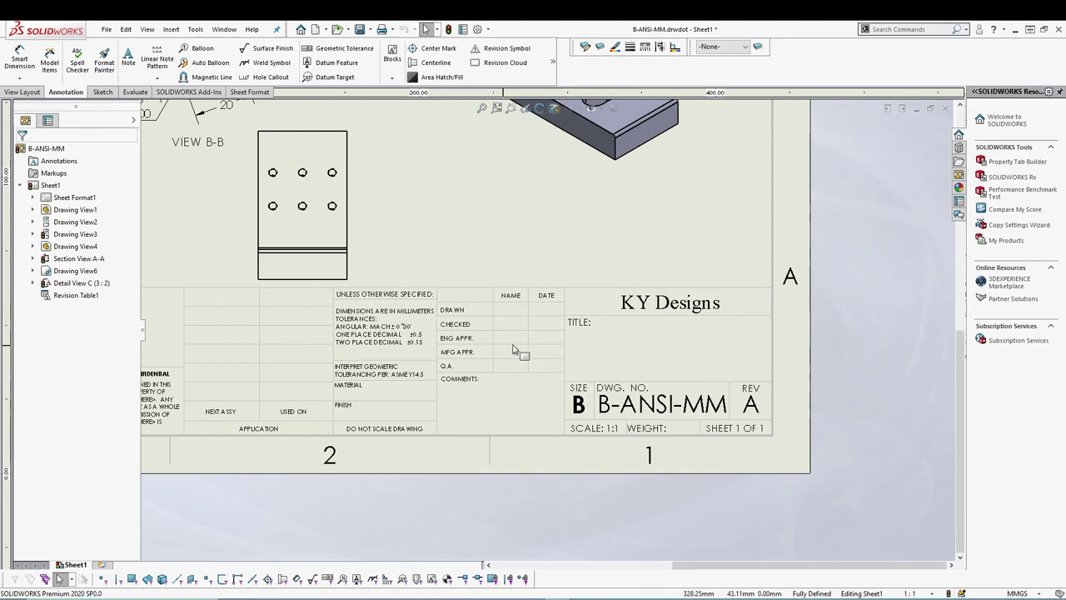
Update the drawing sheet and switch to editing its sheet format.
{"action": "right_click", "coordinate": [549, 243]}
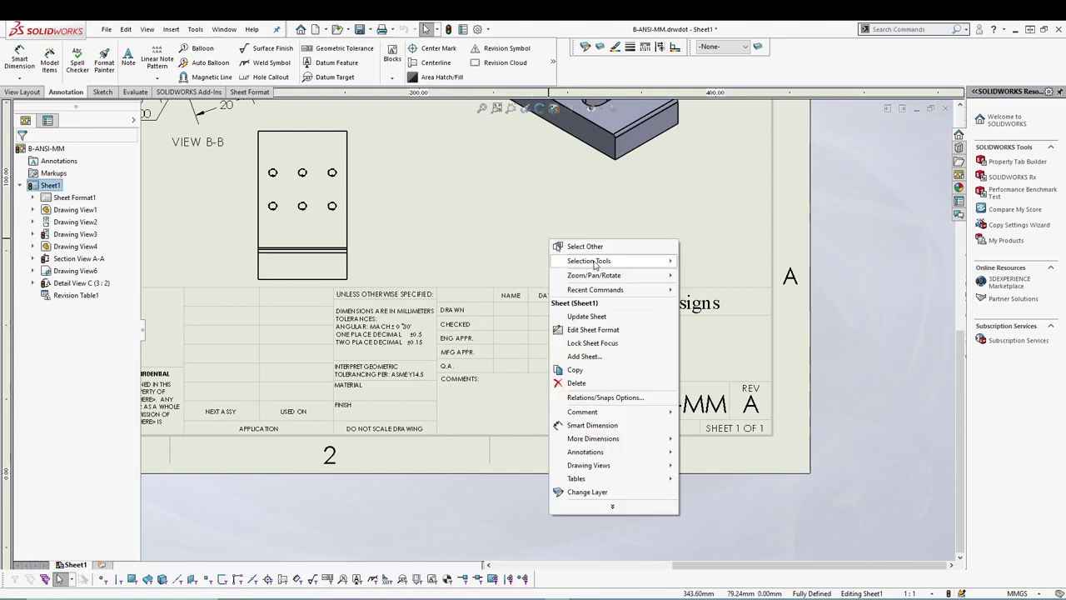
{"action": "left_click", "coordinate": [588, 318]}
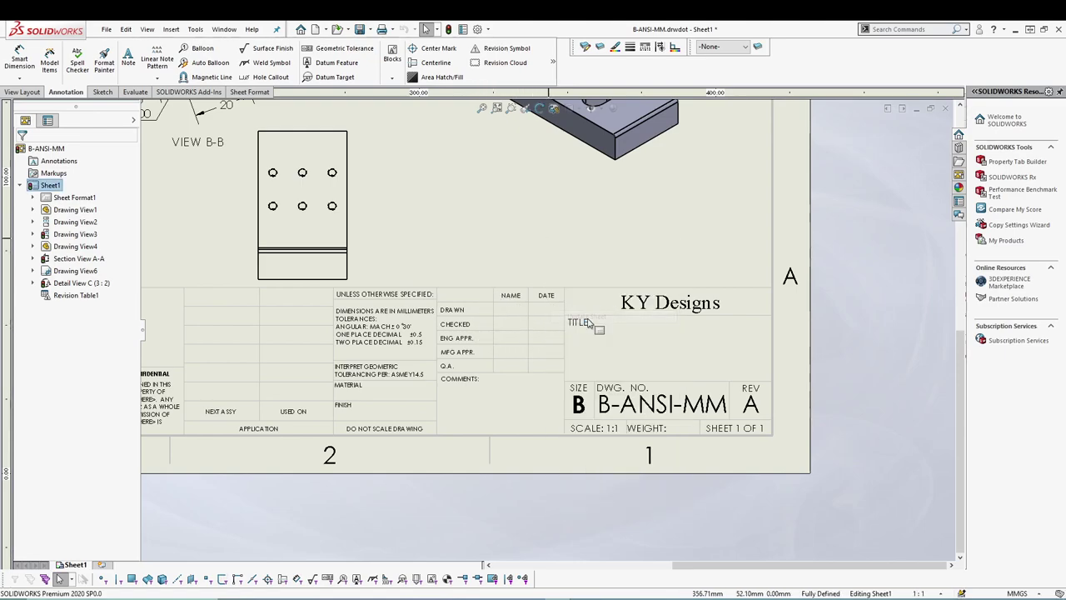
{"action": "right_click", "coordinate": [526, 264]}
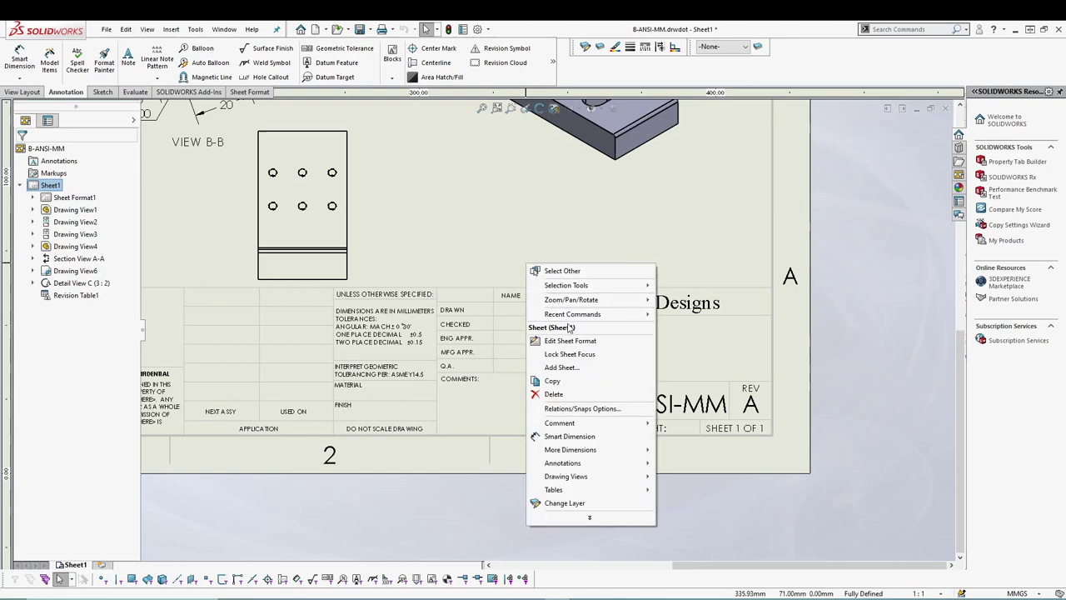
{"action": "left_click", "coordinate": [533, 341]}
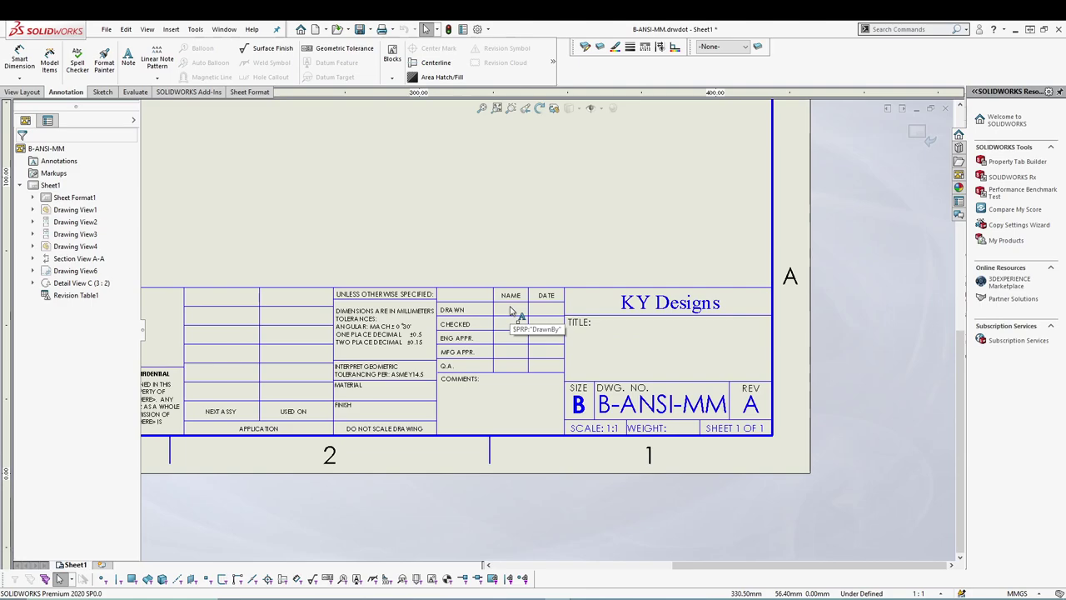
Link the blank note in the title block's DRAWN row, NAME column, to the current document's DRAWN BY property.
{"action": "double_click", "coordinate": [512, 310]}
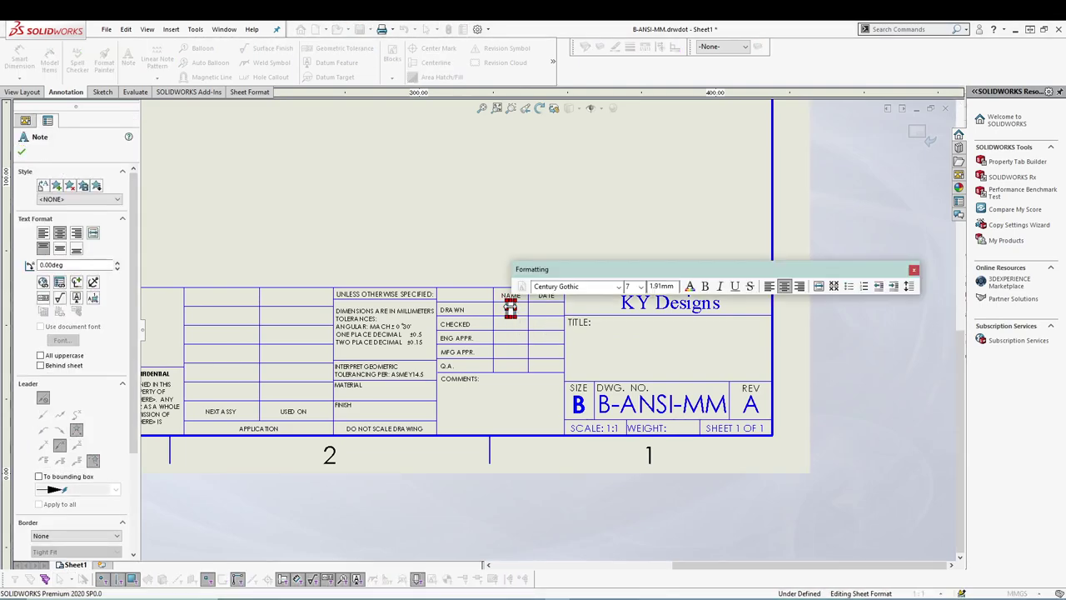
{"action": "left_click", "coordinate": [60, 281]}
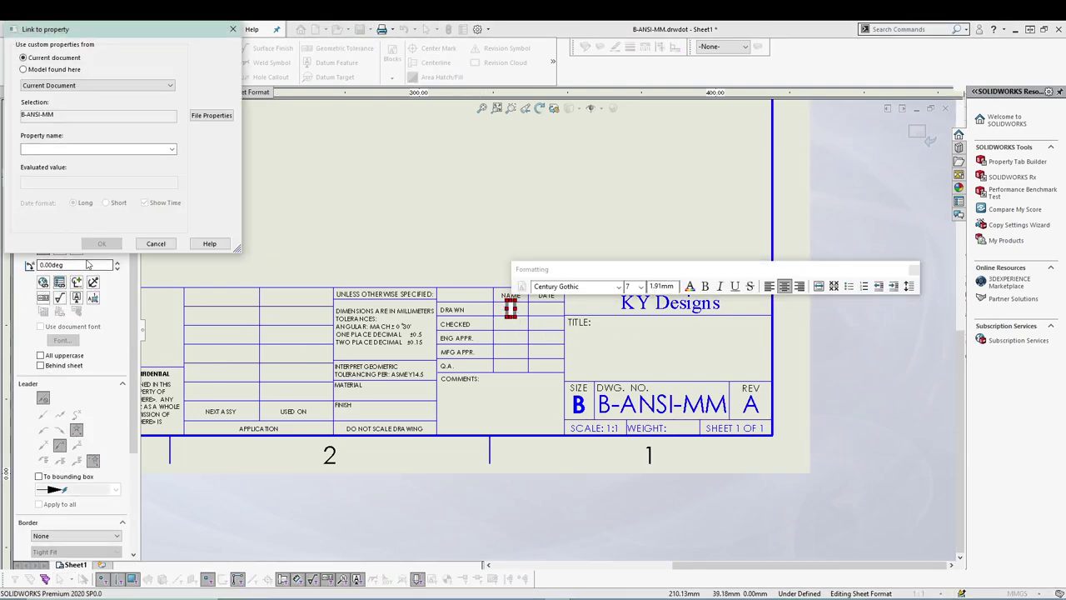
{"action": "left_click", "coordinate": [75, 148]}
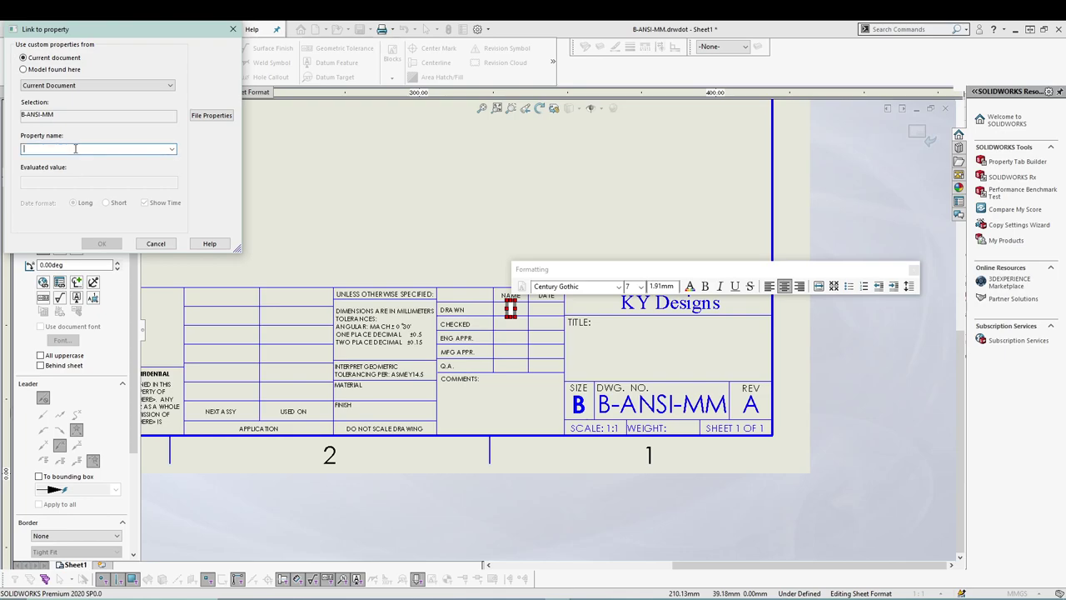
{"action": "left_click", "coordinate": [172, 149]}
{"action": "left_click", "coordinate": [76, 191]}
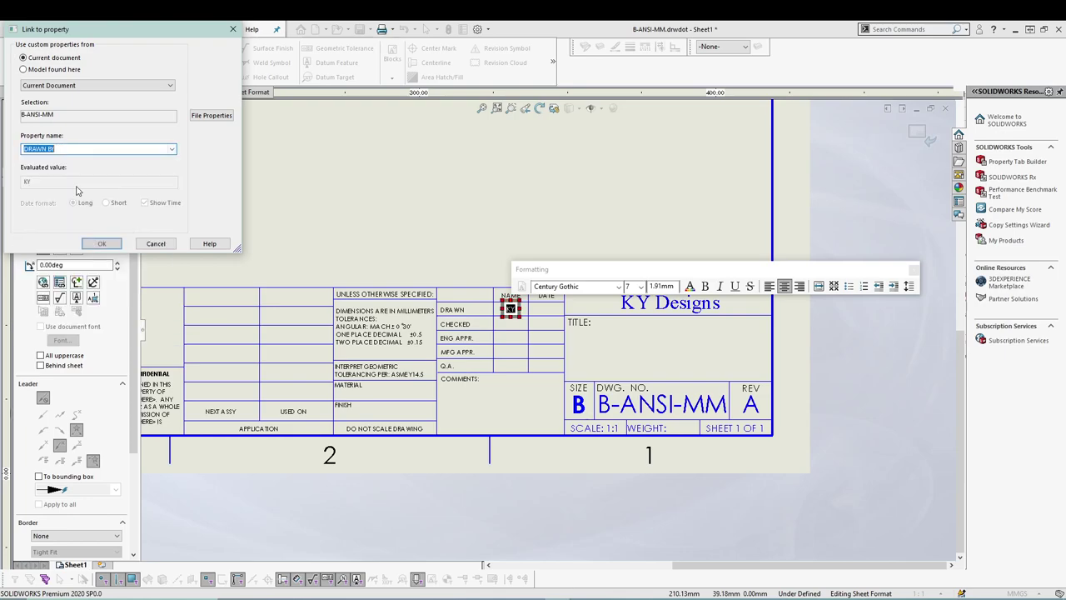
{"action": "left_click", "coordinate": [102, 243]}
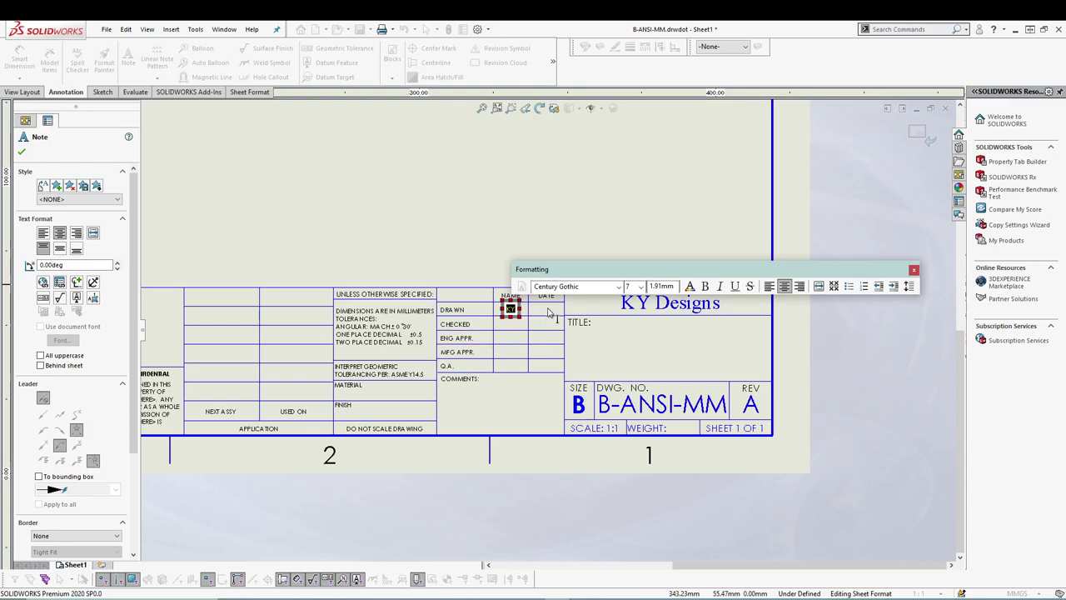
{"action": "left_click", "coordinate": [548, 312]}
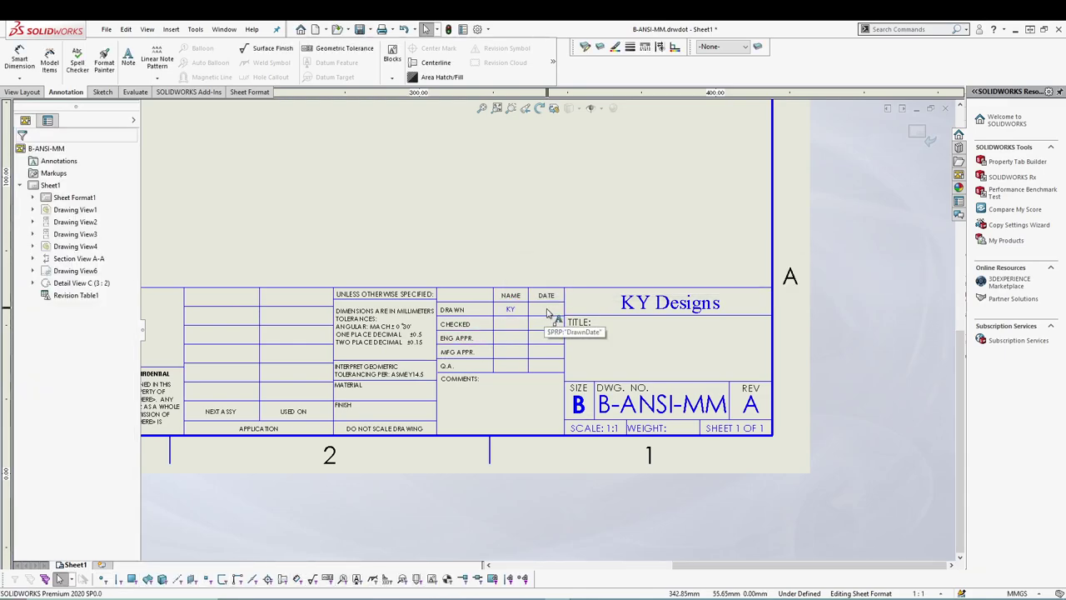
Link the blank note in the title block's DRAWN row, DATE column, to the current document's DRAWN DATE property.
{"action": "left_click", "coordinate": [546, 309]}
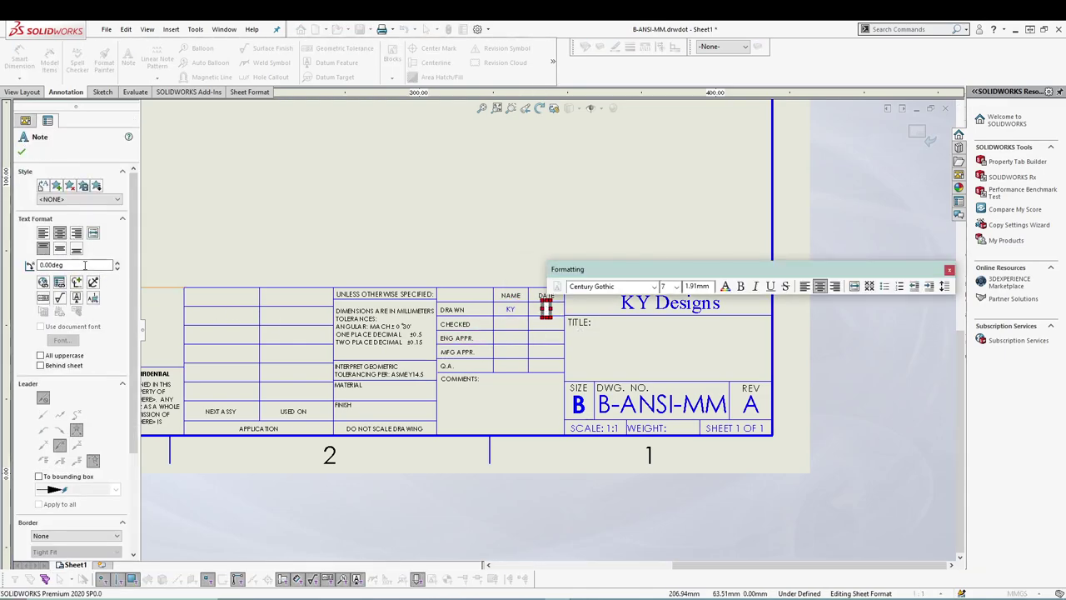
{"action": "left_click", "coordinate": [60, 282]}
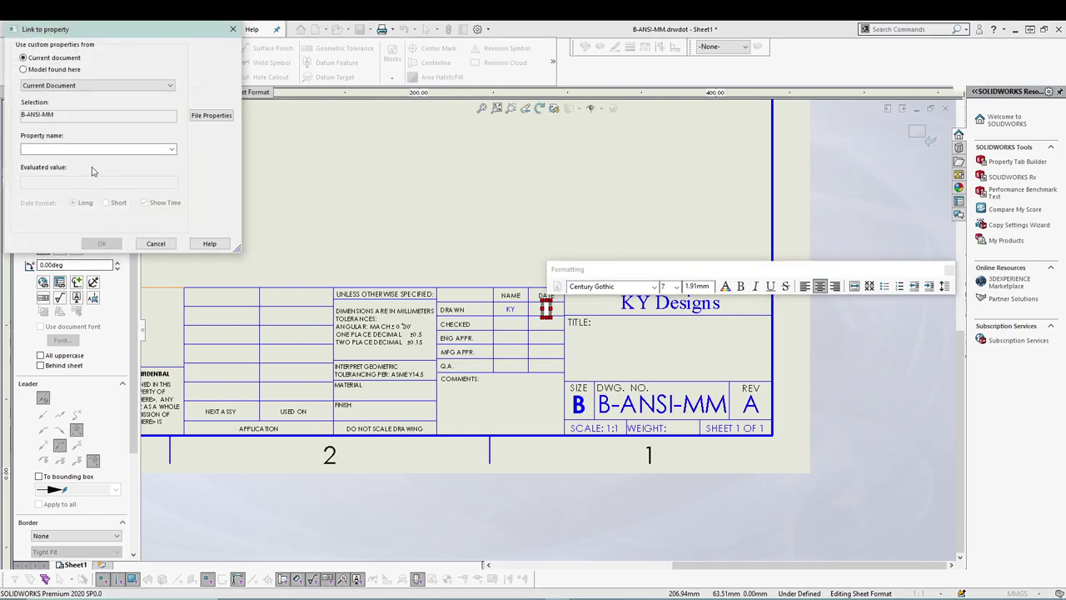
{"action": "left_click", "coordinate": [172, 149]}
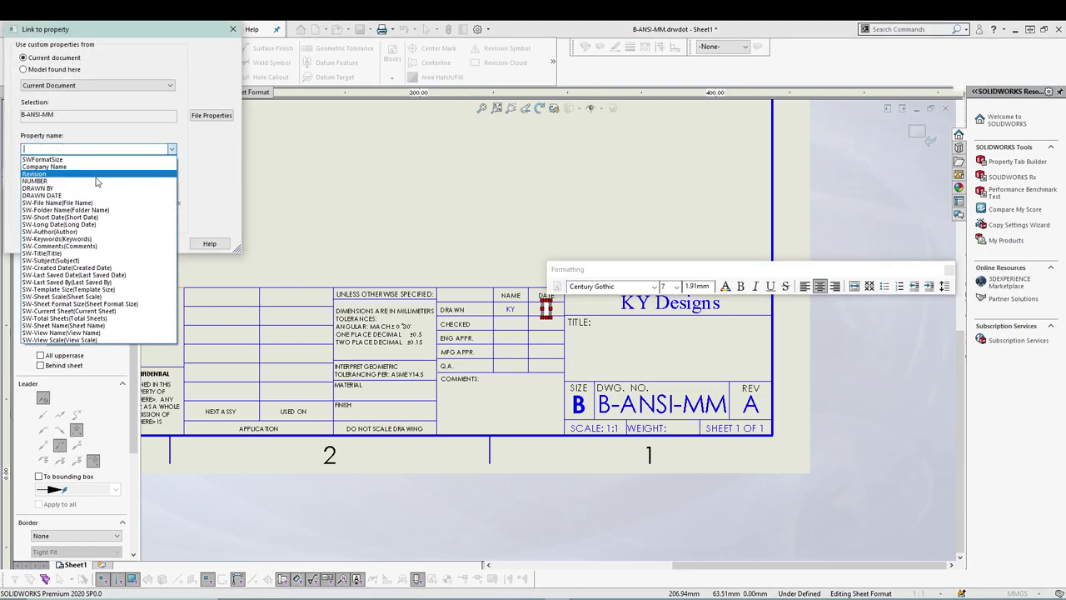
{"action": "left_click", "coordinate": [42, 194]}
{"action": "left_click", "coordinate": [109, 245]}
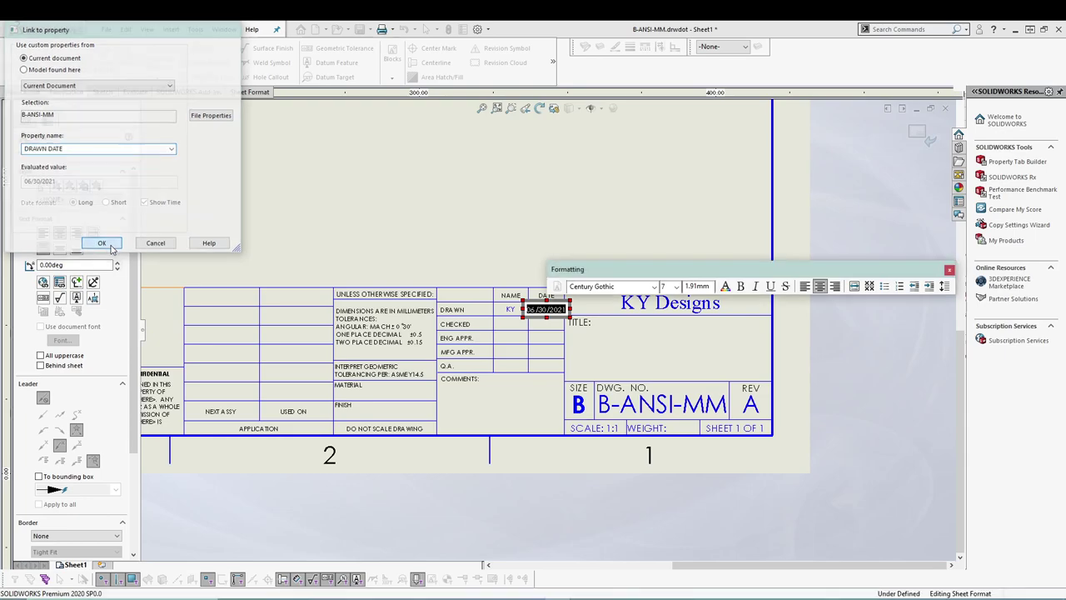
{"action": "left_click", "coordinate": [949, 270]}
{"action": "left_click", "coordinate": [841, 332]}
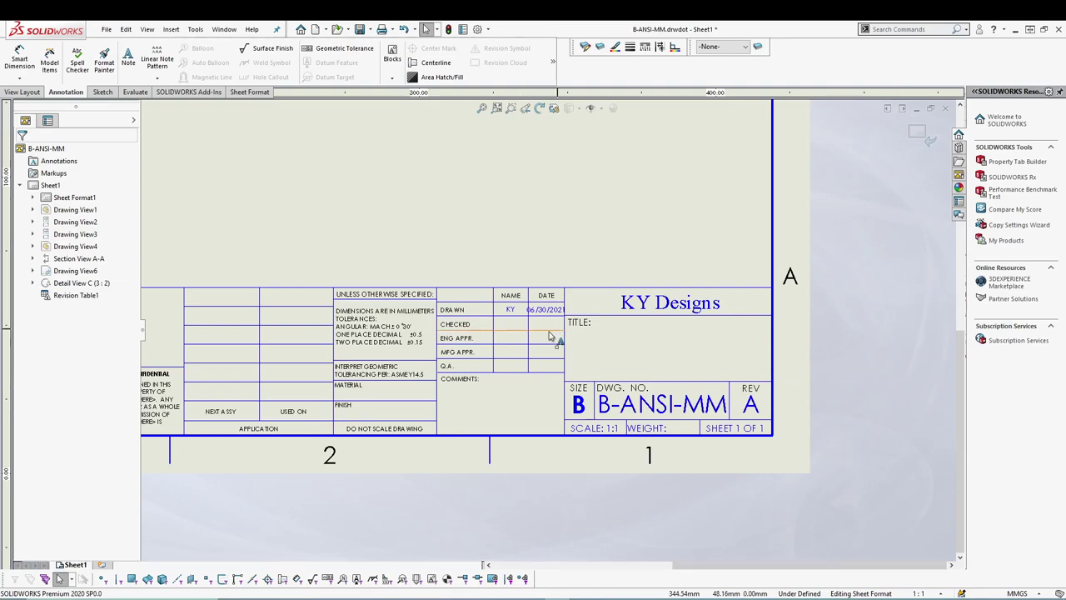
{"action": "left_click", "coordinate": [494, 302]}
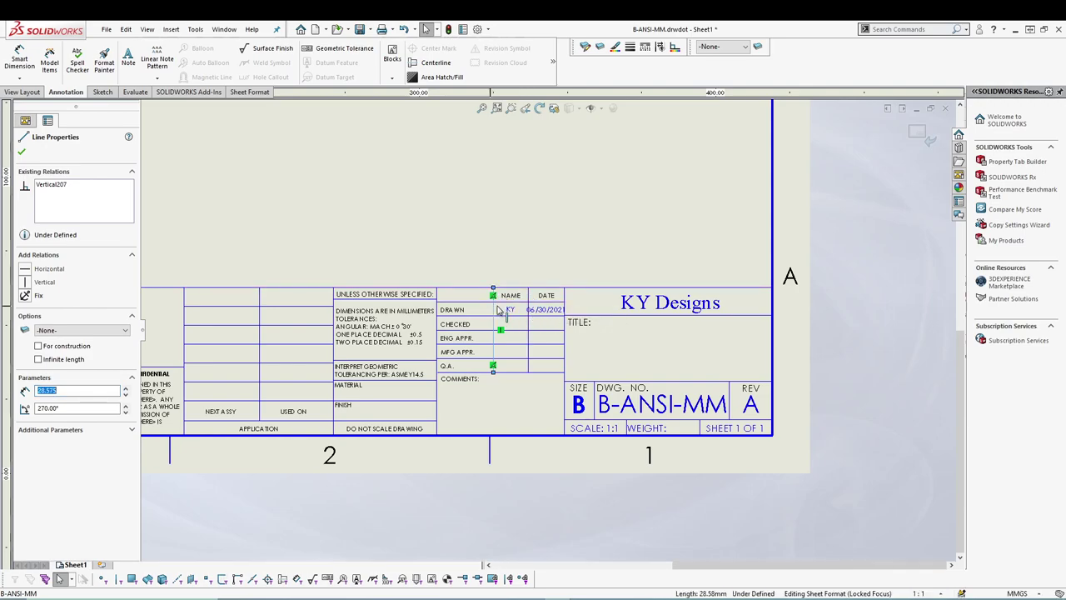
{"action": "left_click", "coordinate": [528, 298]}
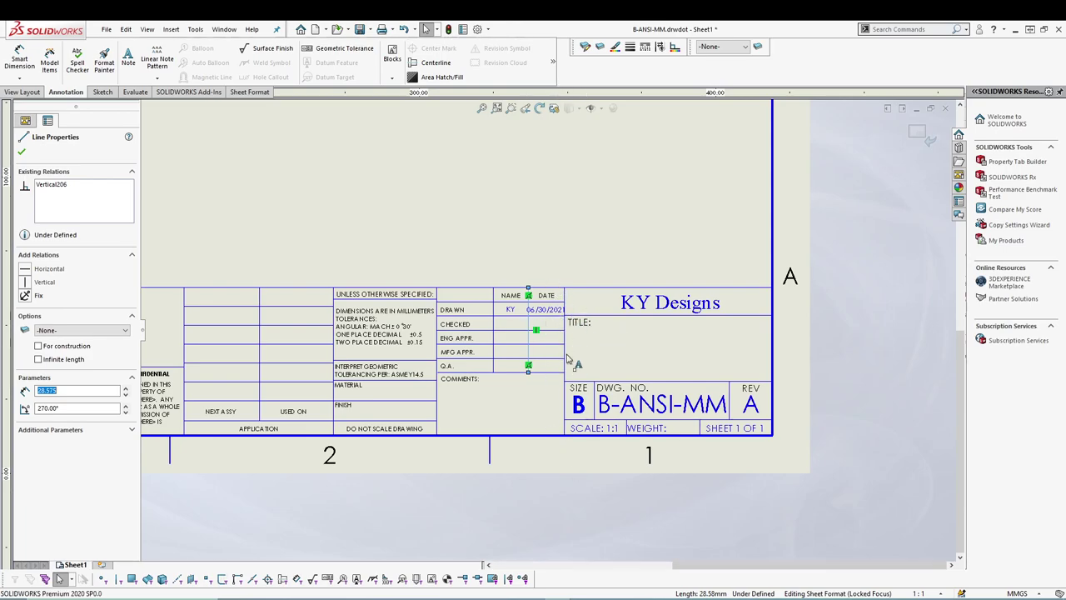
{"action": "left_click", "coordinate": [576, 502]}
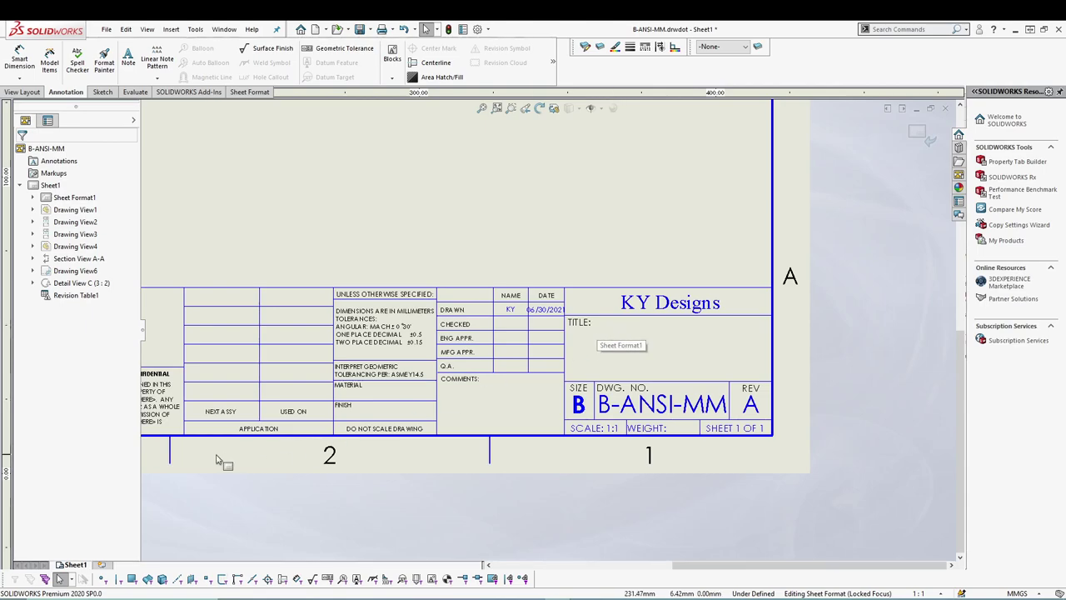
Add a link to the current document's NUMBER property to the title block's DWG. NO. note.
{"action": "key", "text": "z"}
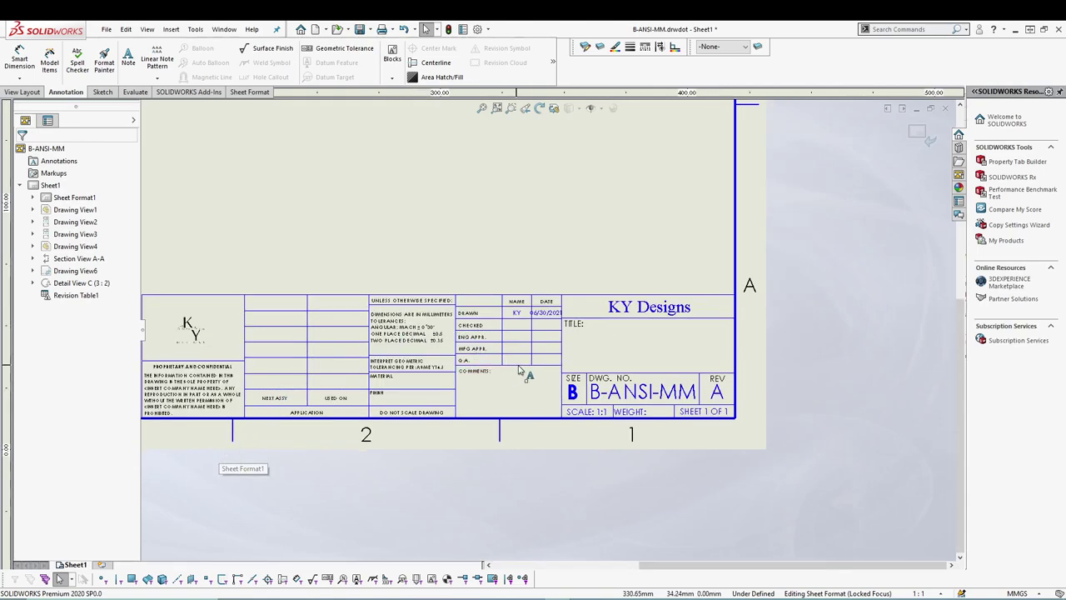
{"action": "scroll", "coordinate": [614, 359], "scroll_direction": "down", "scroll_amount": 1}
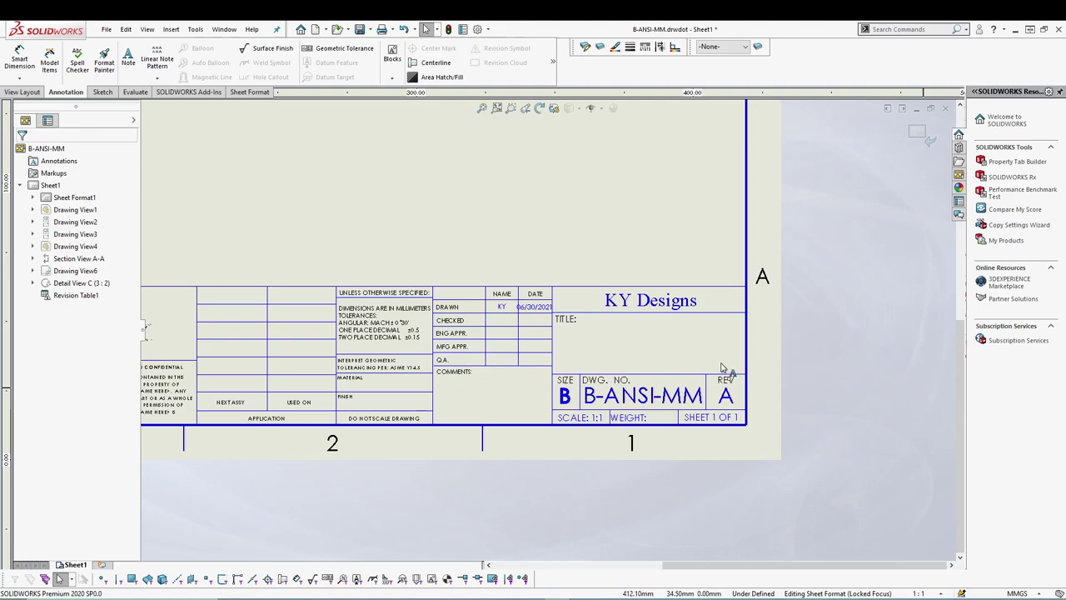
{"action": "left_click", "coordinate": [655, 403]}
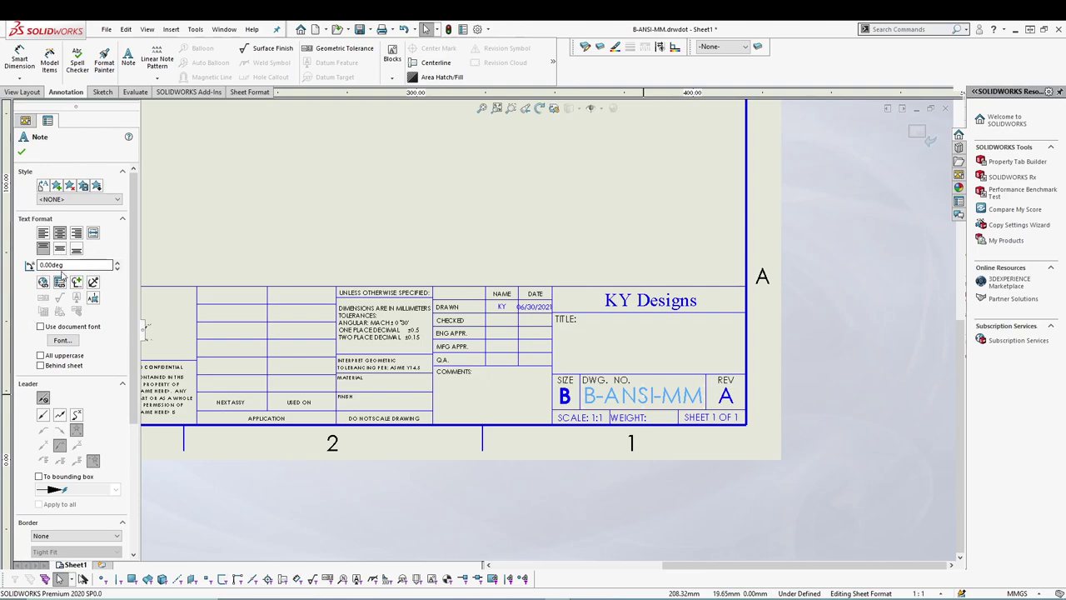
{"action": "left_click", "coordinate": [59, 282]}
{"action": "left_click", "coordinate": [171, 149]}
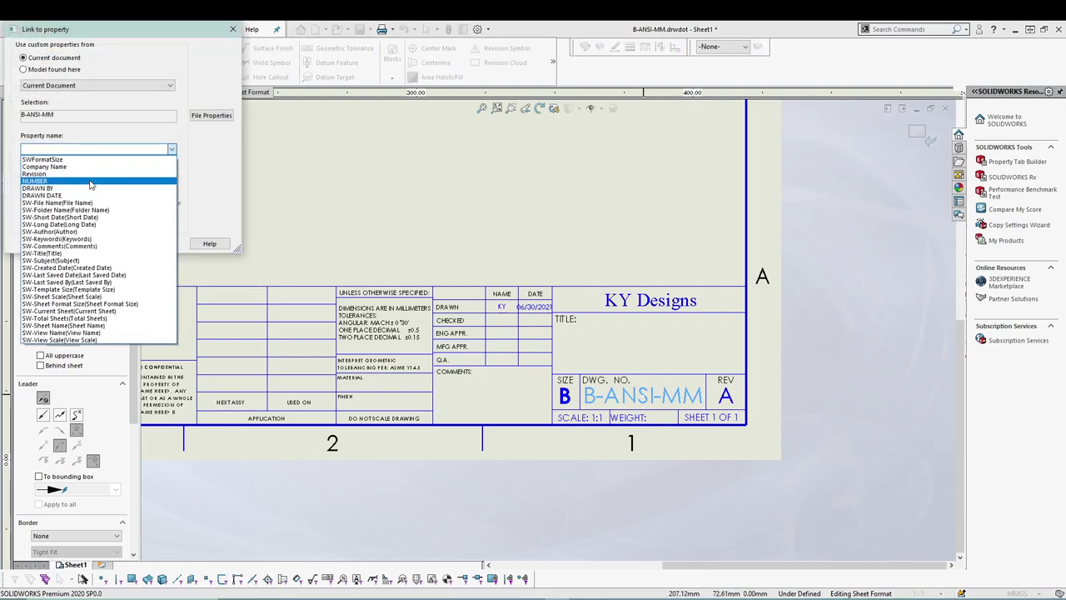
{"action": "left_click", "coordinate": [86, 181]}
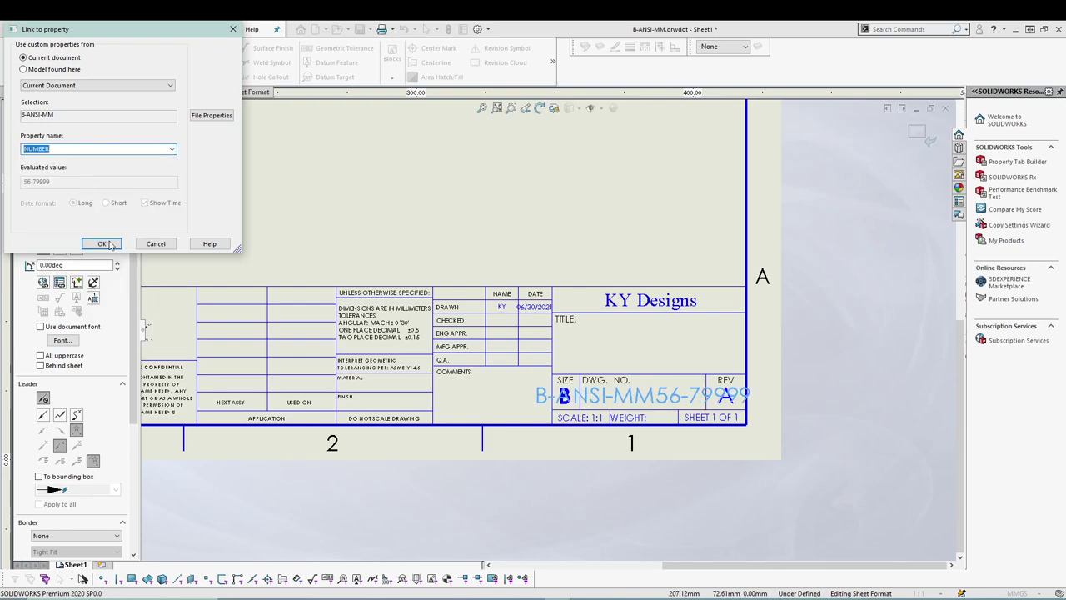
{"action": "left_click", "coordinate": [101, 244]}
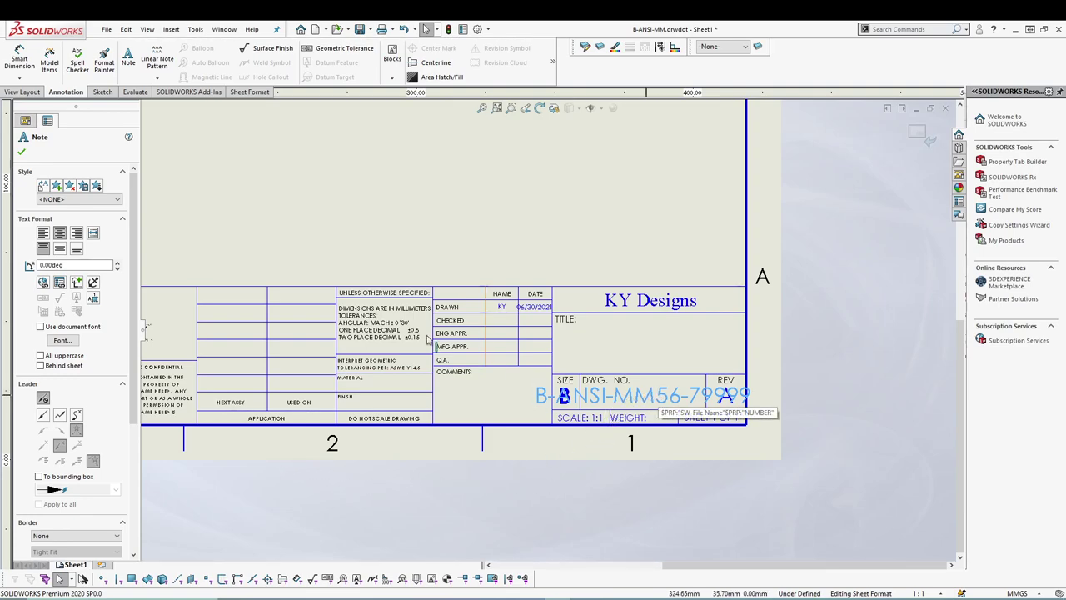
Review the custom properties in the drawing's file properties and close them without changes.
{"action": "left_click", "coordinate": [107, 30]}
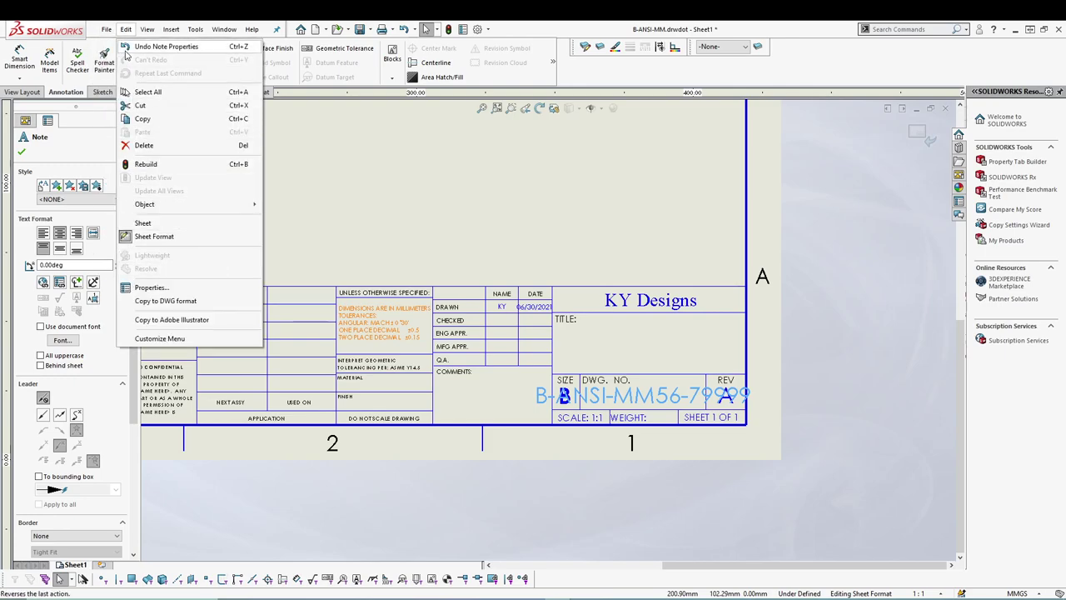
{"action": "left_click", "coordinate": [129, 274]}
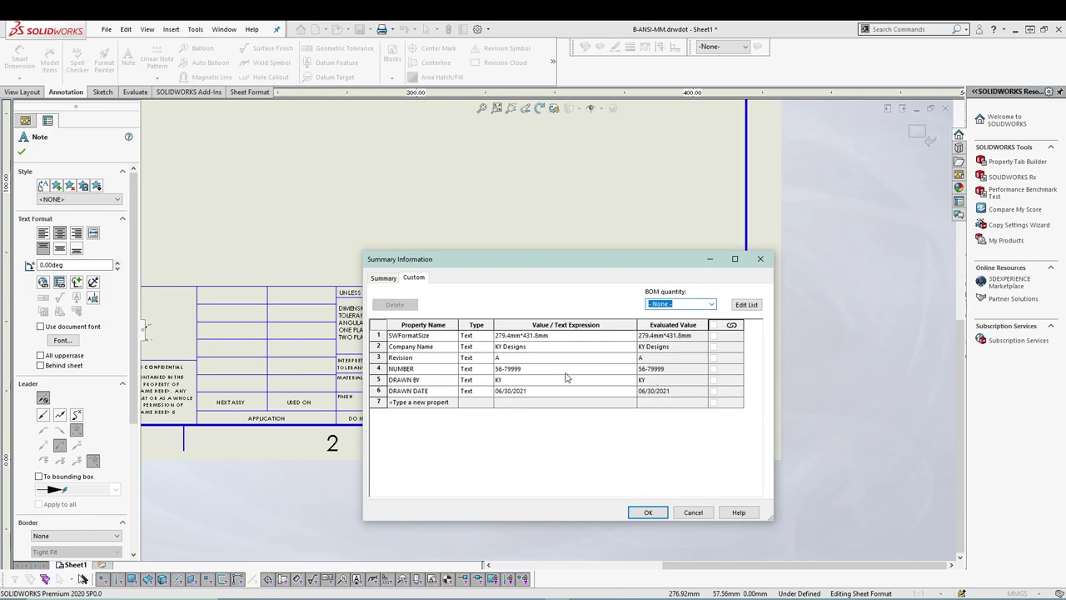
{"action": "left_click", "coordinate": [646, 512]}
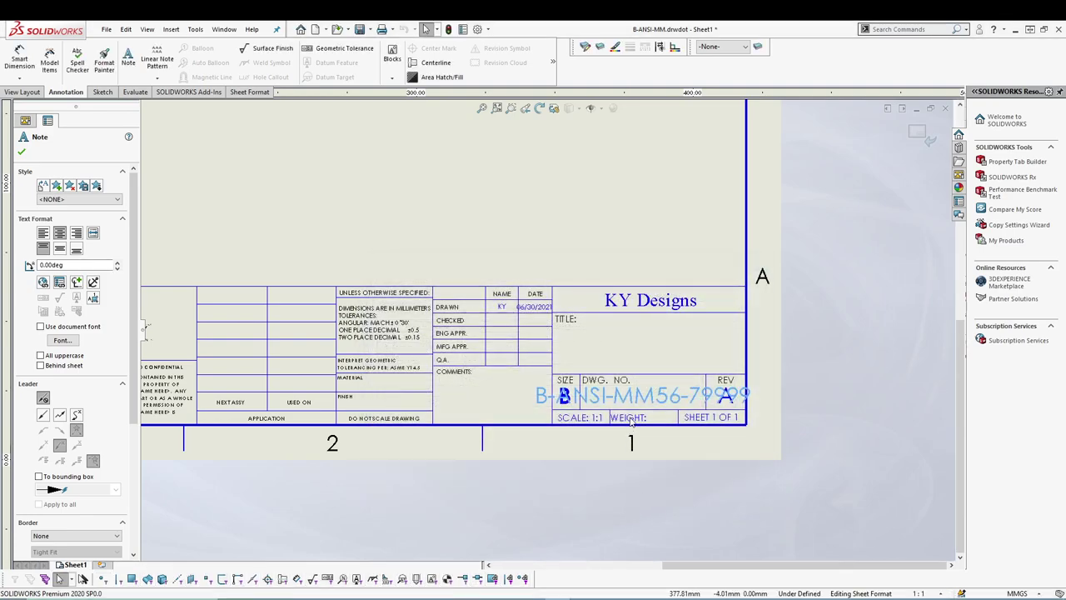
Delete the B-ANSI-MM file name portion from the DWG. NO. note and exit sheet format editing.
{"action": "double_click", "coordinate": [645, 397]}
{"action": "left_click", "coordinate": [656, 397]}
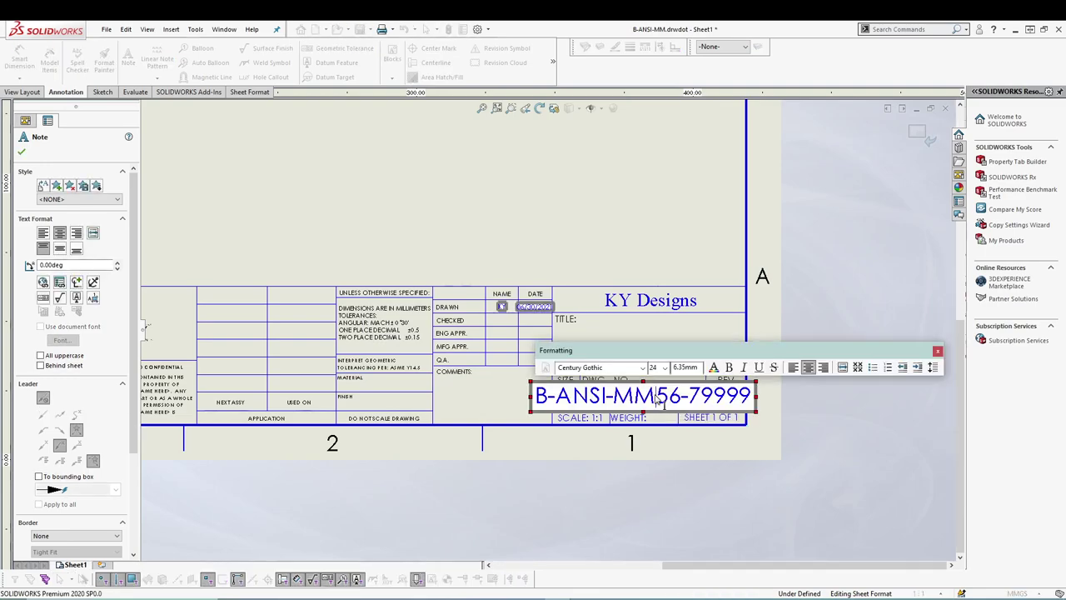
{"action": "left_click_drag", "start_coordinate": [656, 397], "coordinate": [531, 399]}
{"action": "key", "text": "Delete"}
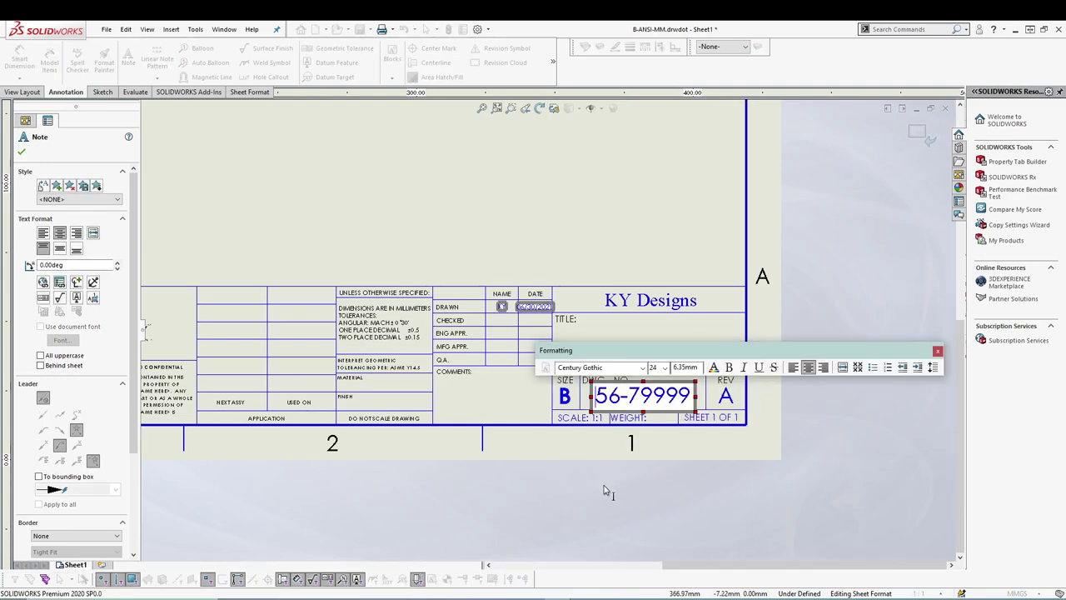
{"action": "left_click", "coordinate": [612, 494]}
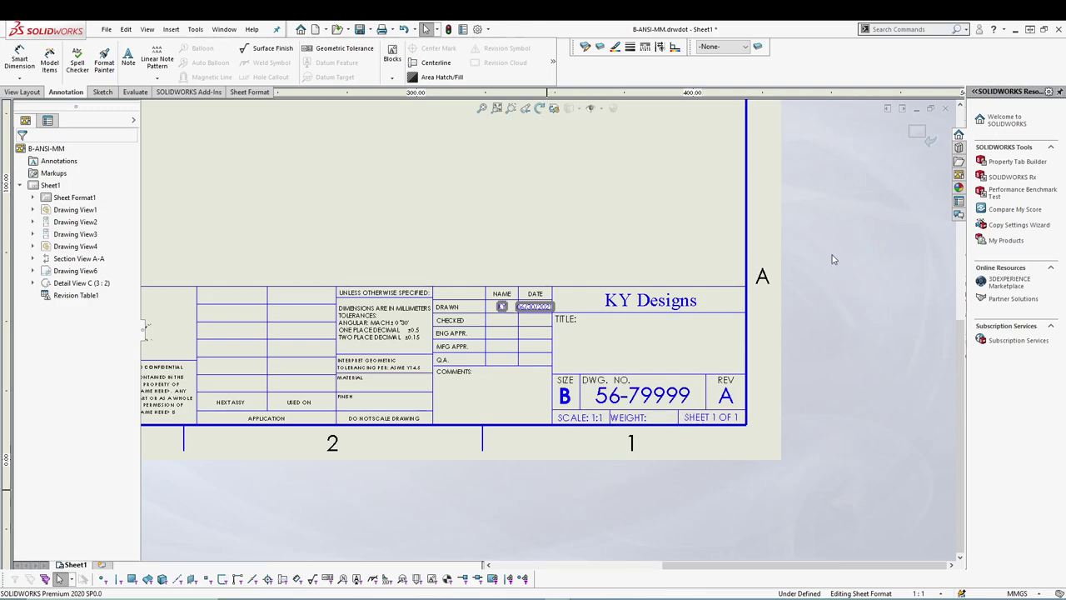
{"action": "left_click", "coordinate": [916, 133]}
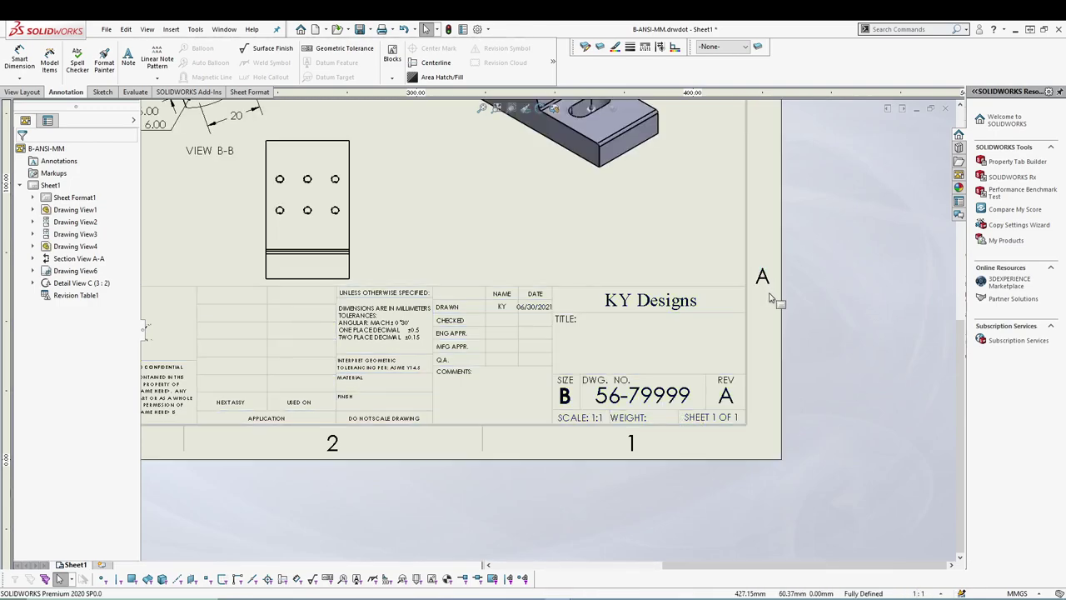
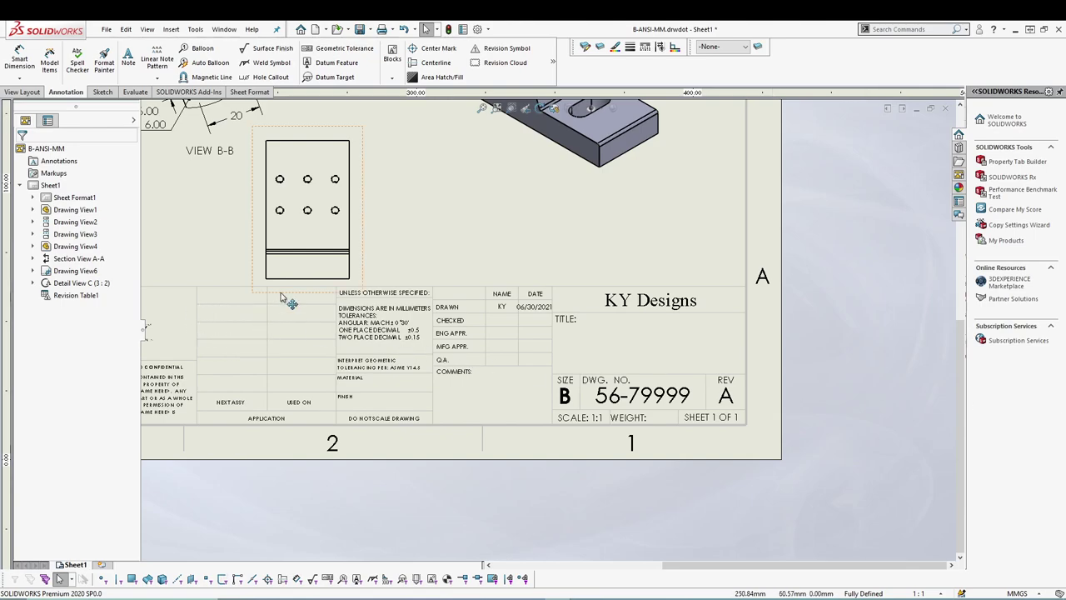
Open the guide part file from the Desktop.
{"action": "left_click", "coordinate": [220, 31]}
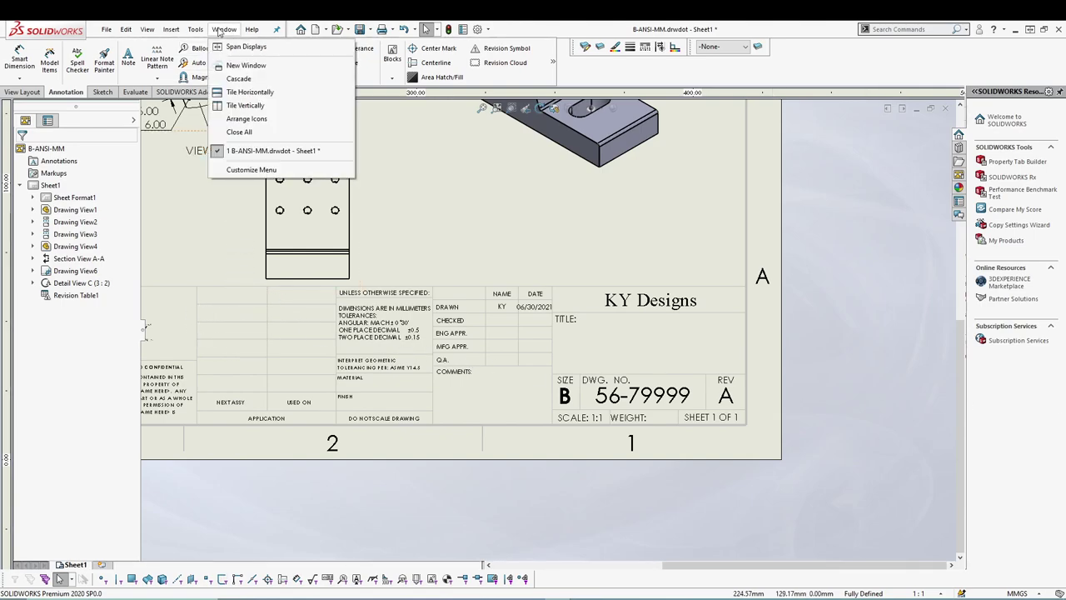
{"action": "mouse_move", "coordinate": [107, 32]}
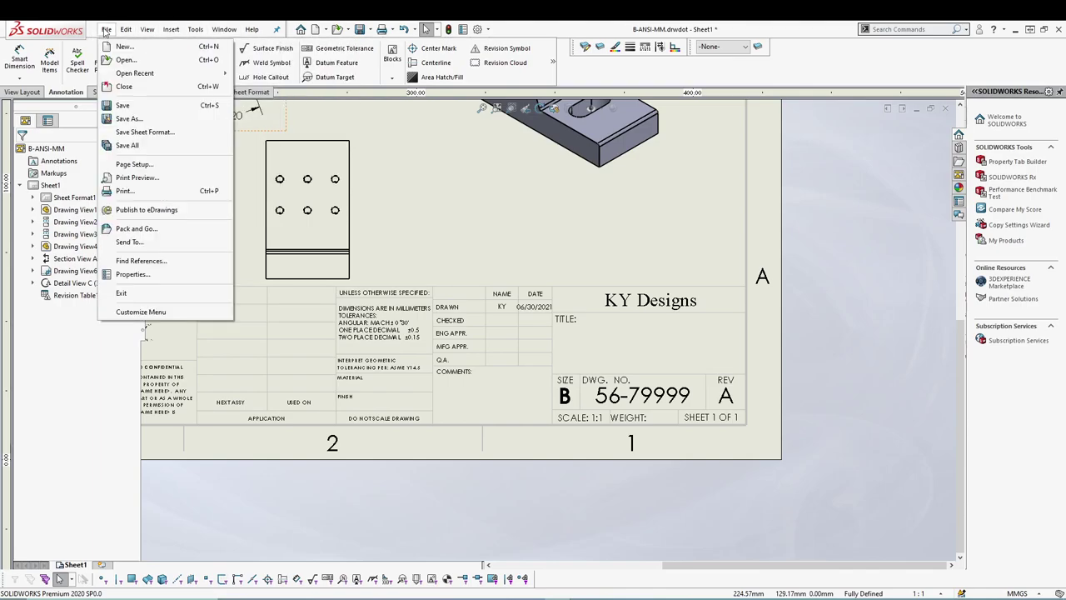
{"action": "left_click", "coordinate": [148, 61]}
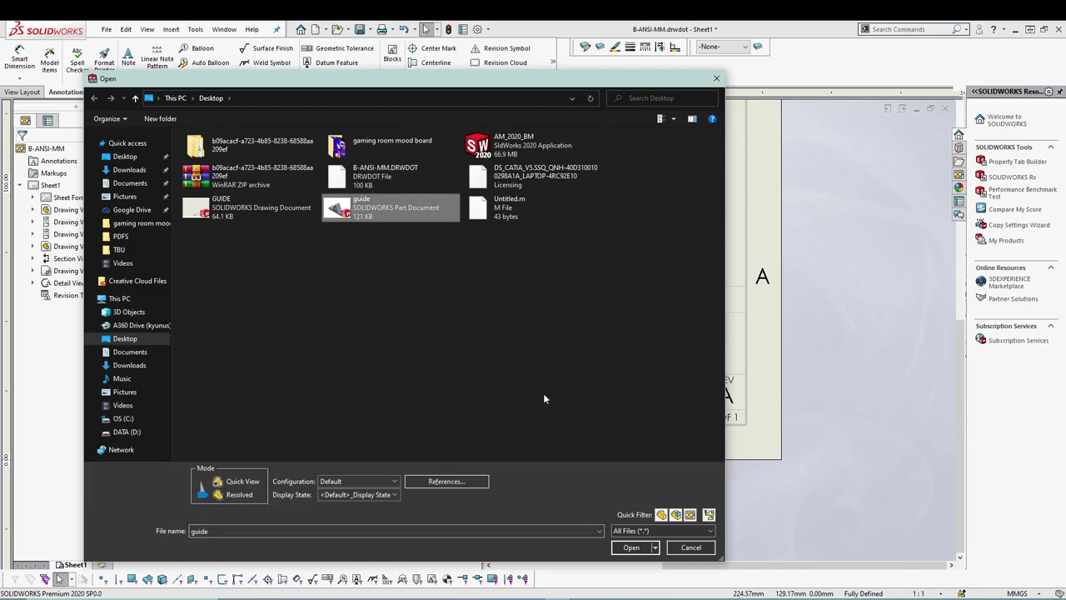
{"action": "left_click", "coordinate": [632, 548]}
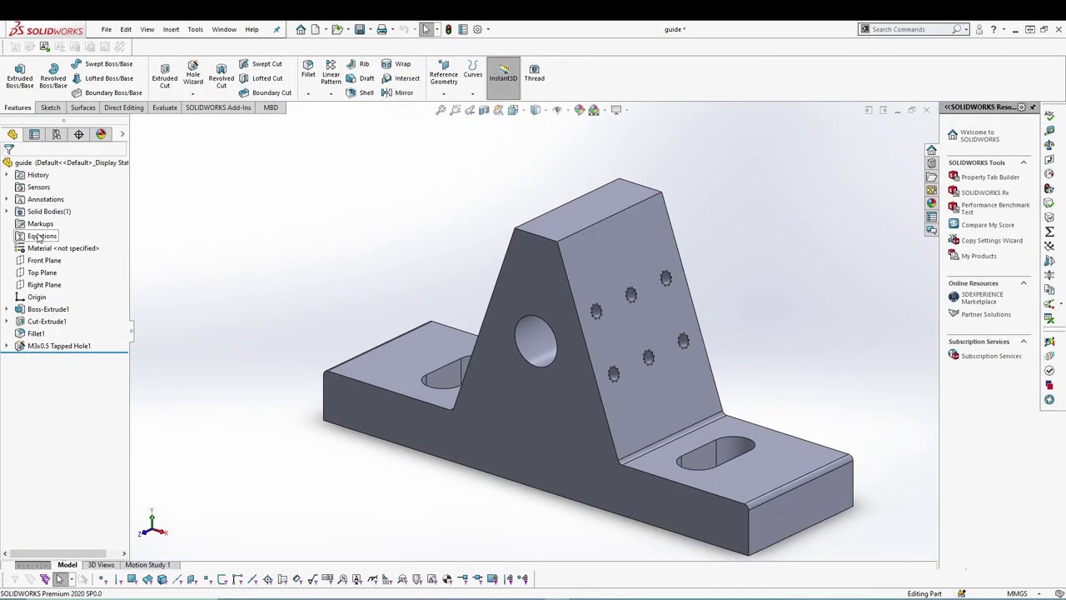
Assign the AISI 304 steel material to the guide part and close the material library.
{"action": "right_click", "coordinate": [48, 249]}
{"action": "left_click", "coordinate": [62, 254]}
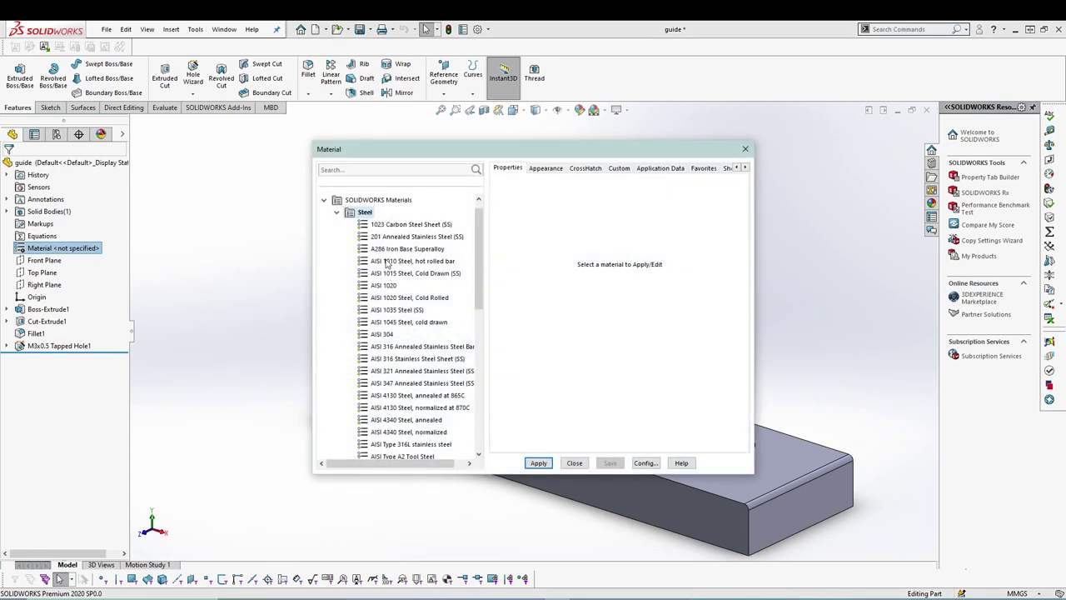
{"action": "left_click", "coordinate": [382, 334]}
{"action": "left_click", "coordinate": [538, 463]}
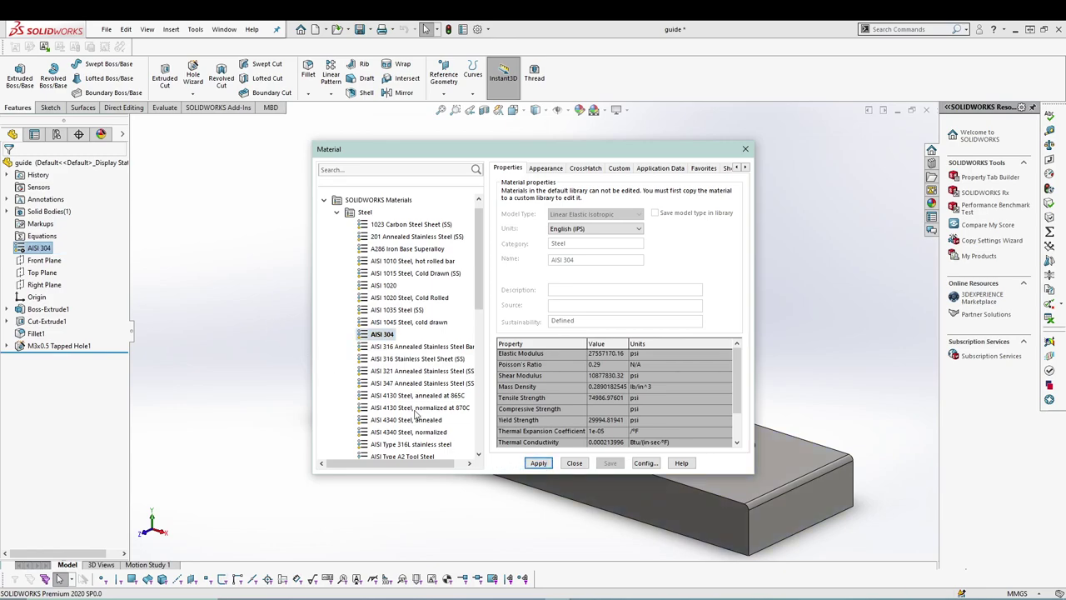
{"action": "left_click", "coordinate": [538, 464]}
{"action": "left_click", "coordinate": [745, 150]}
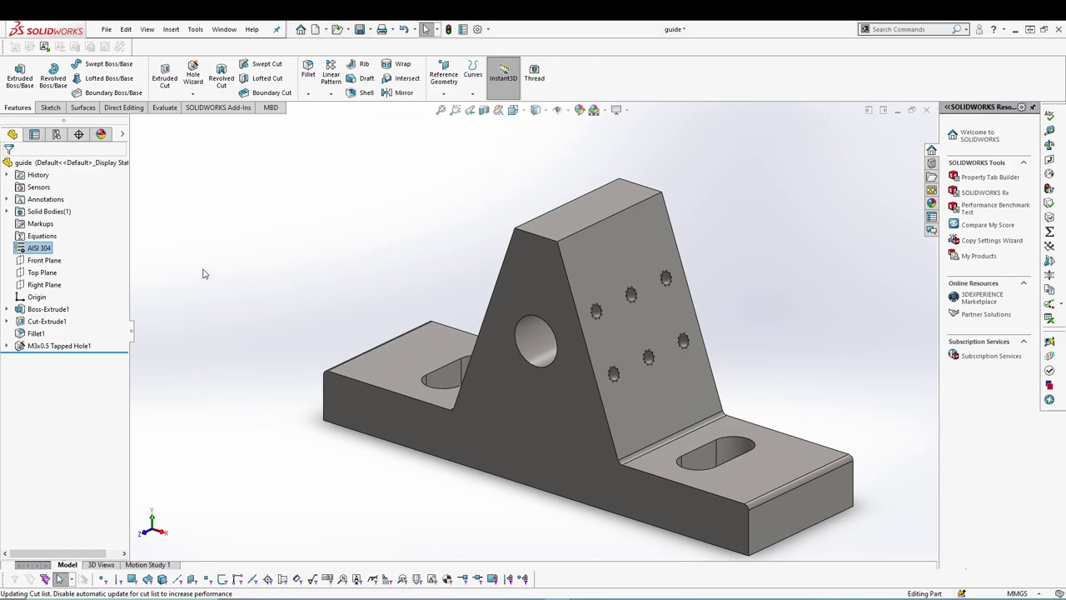
Return to the B-ANSI-MM drawing and review its custom file properties without changing them.
{"action": "left_click", "coordinate": [224, 30]}
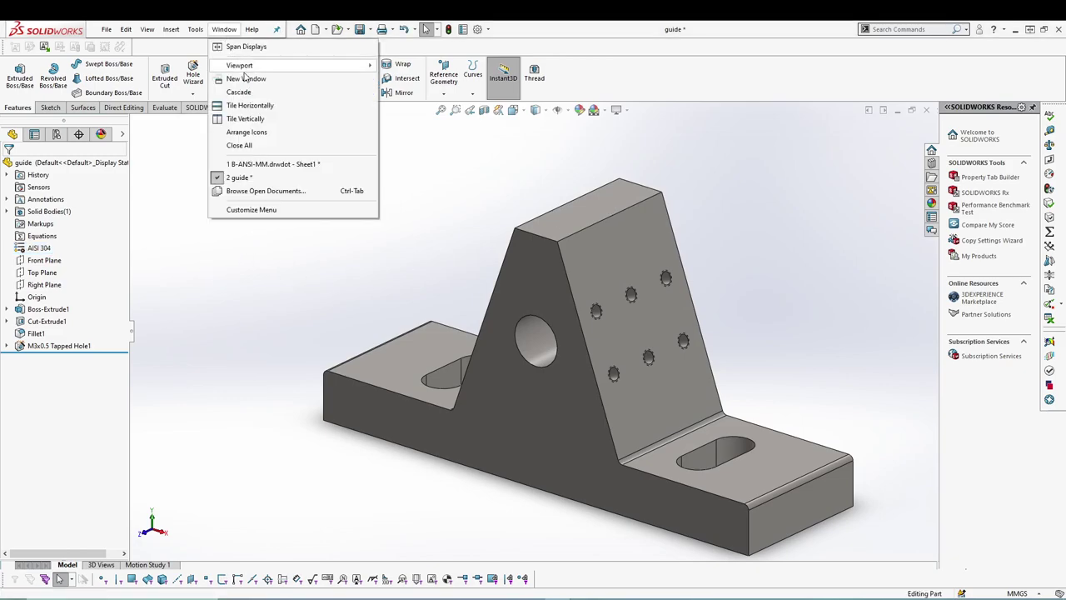
{"action": "left_click", "coordinate": [275, 165]}
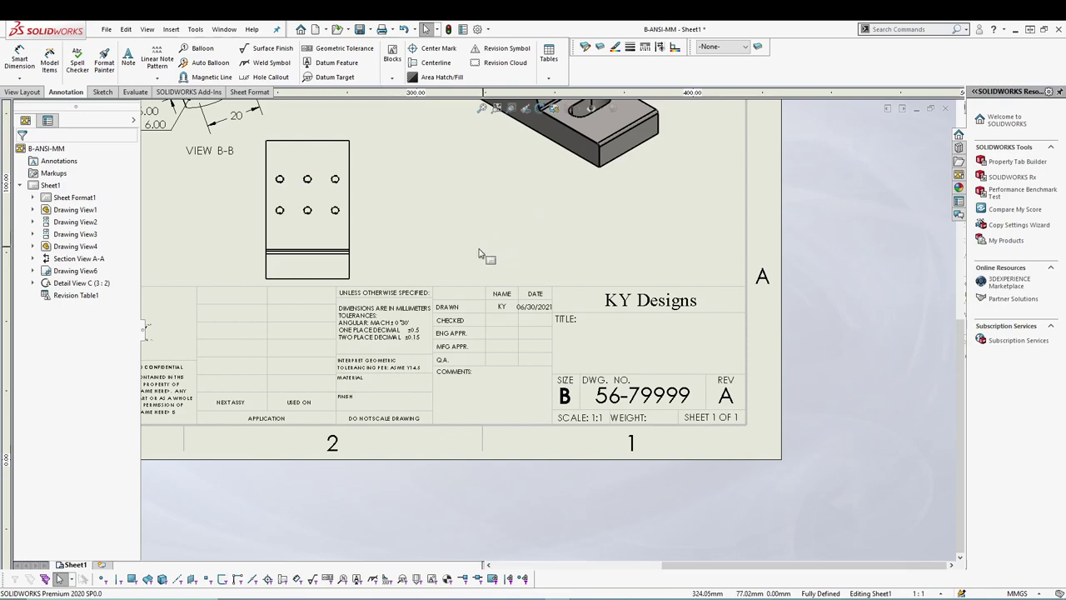
{"action": "left_click", "coordinate": [110, 31]}
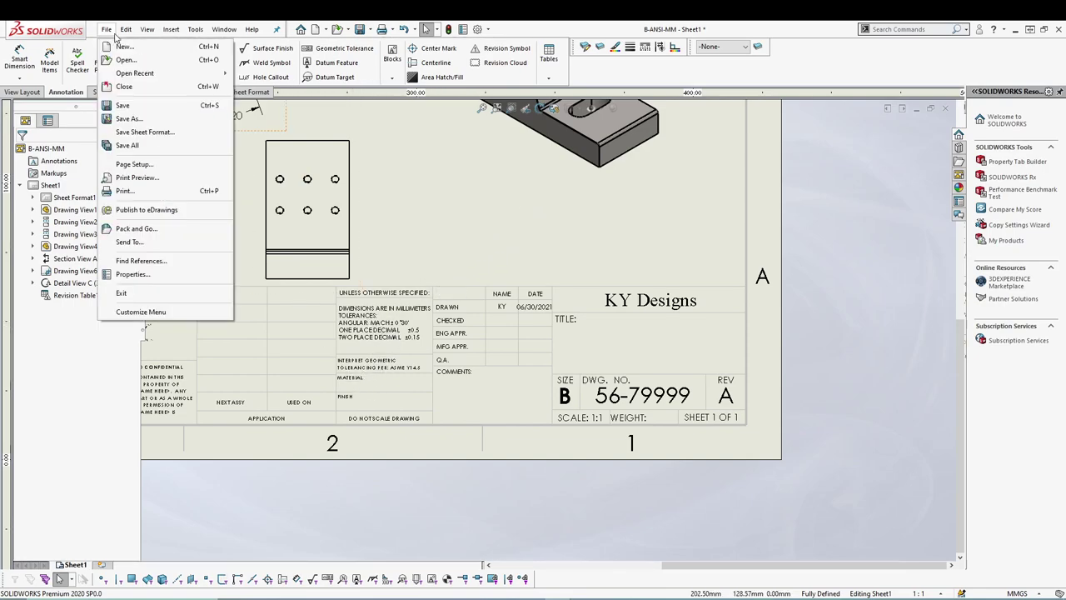
{"action": "left_click", "coordinate": [125, 275]}
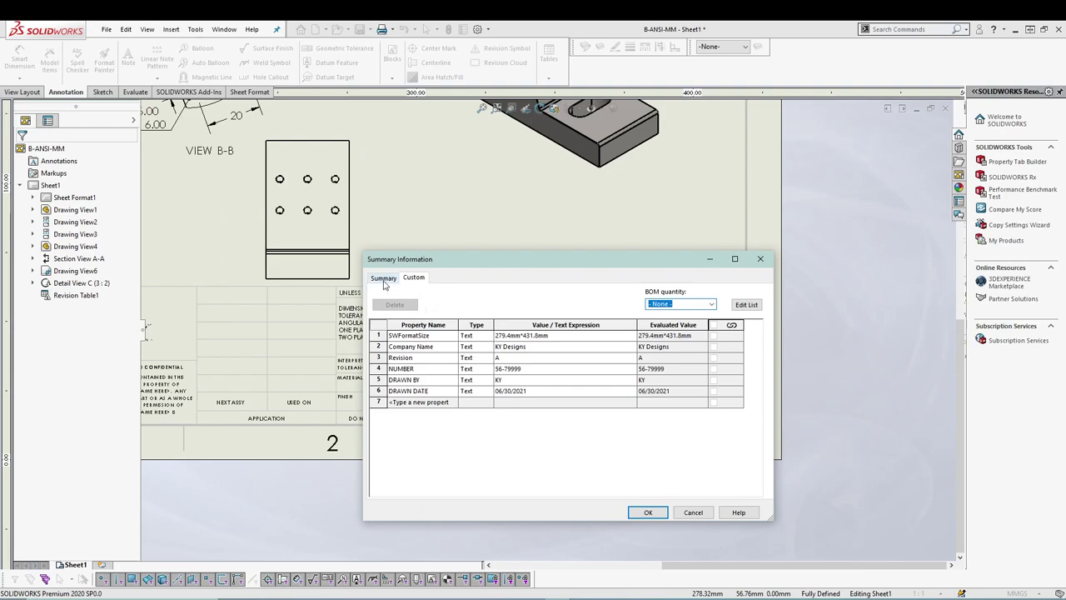
{"action": "left_click", "coordinate": [385, 278]}
{"action": "left_click", "coordinate": [413, 279]}
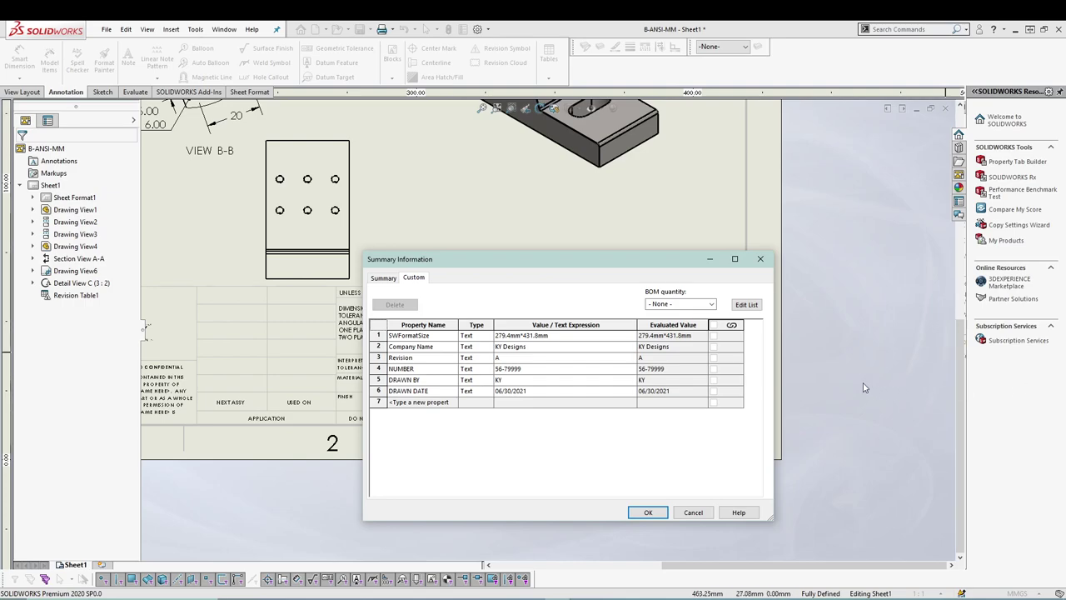
{"action": "left_click", "coordinate": [760, 259]}
{"action": "left_click", "coordinate": [46, 122]}
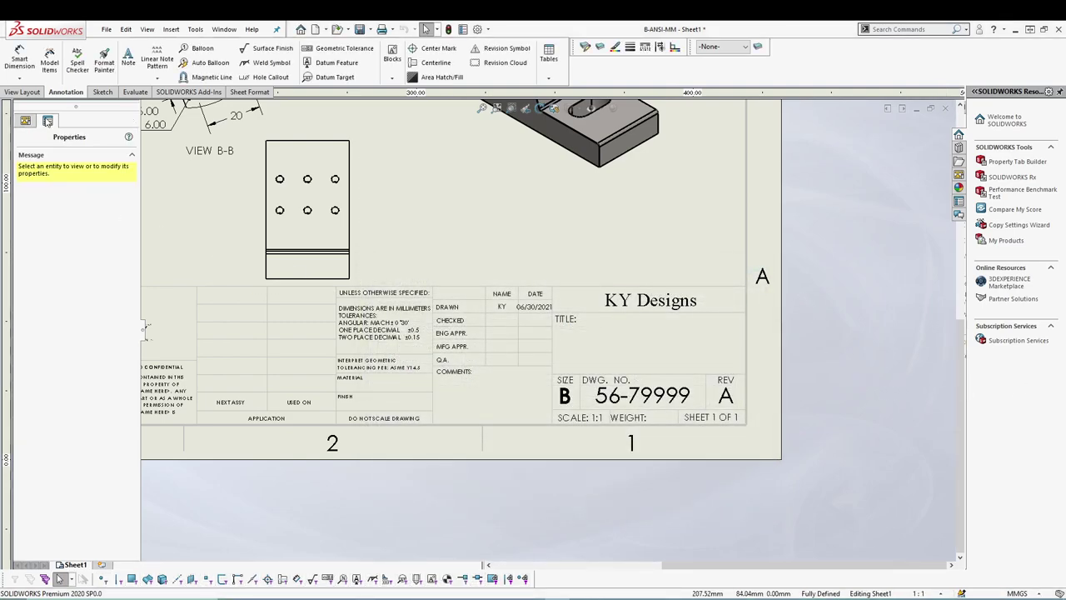
{"action": "left_click", "coordinate": [25, 120]}
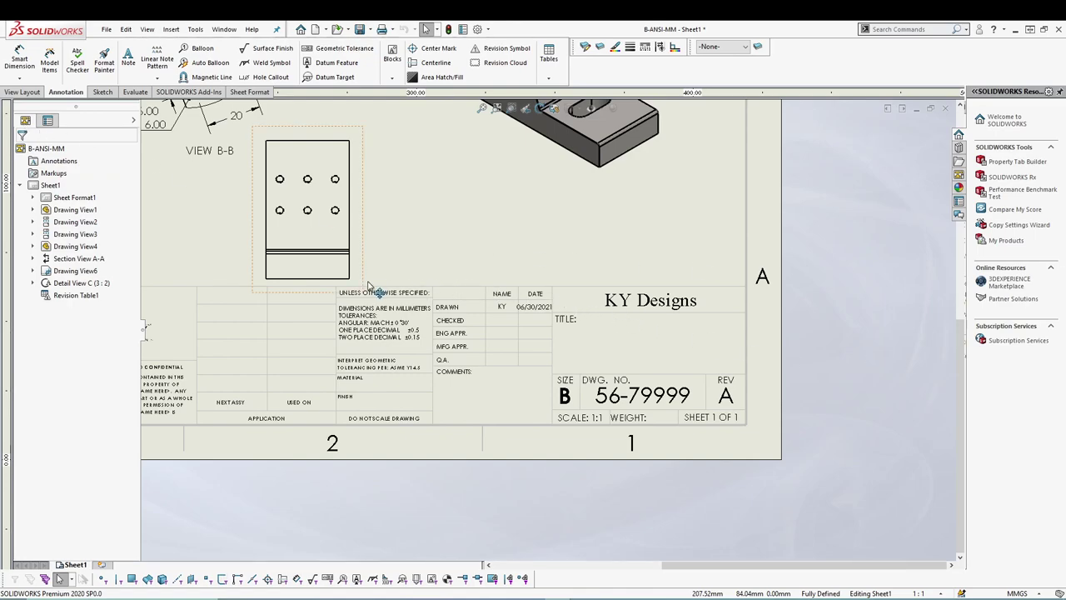
Switch to the guide part and open the custom properties of its Default configuration.
{"action": "left_click", "coordinate": [224, 30]}
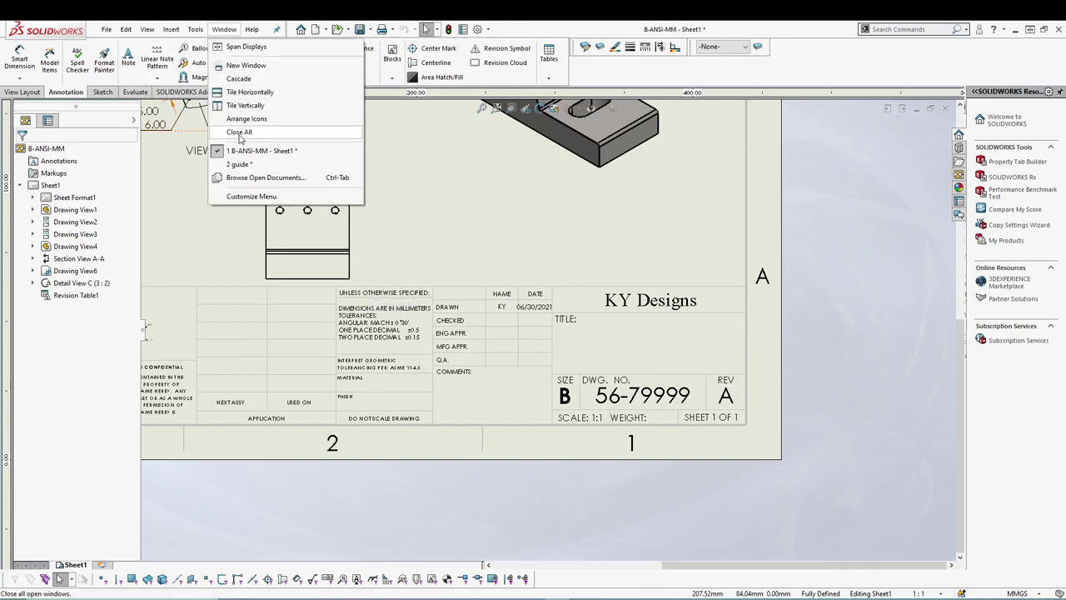
{"action": "left_click", "coordinate": [239, 164]}
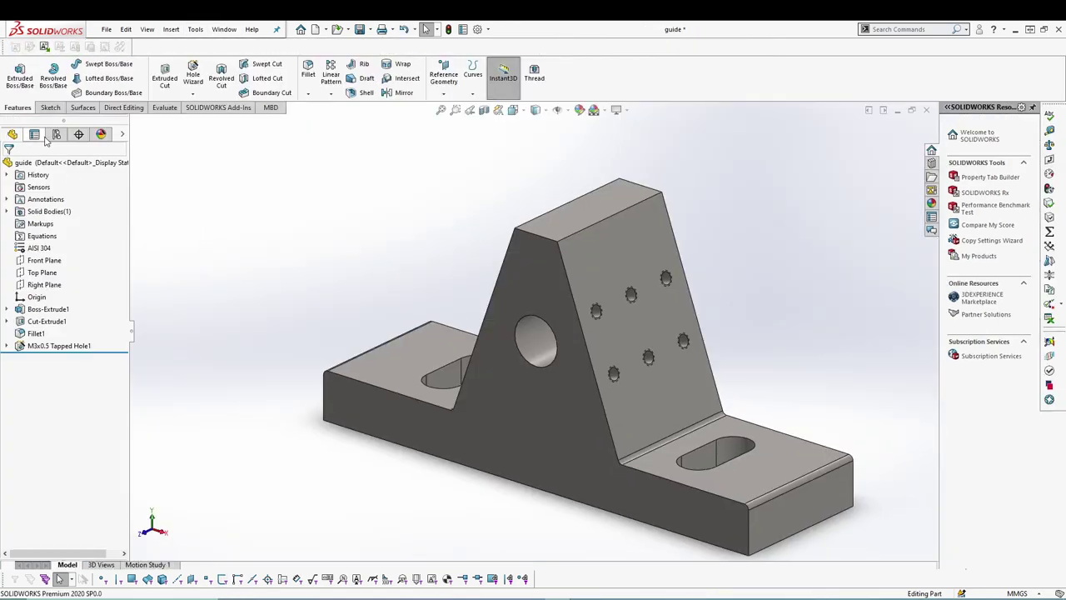
{"action": "left_click", "coordinate": [56, 134]}
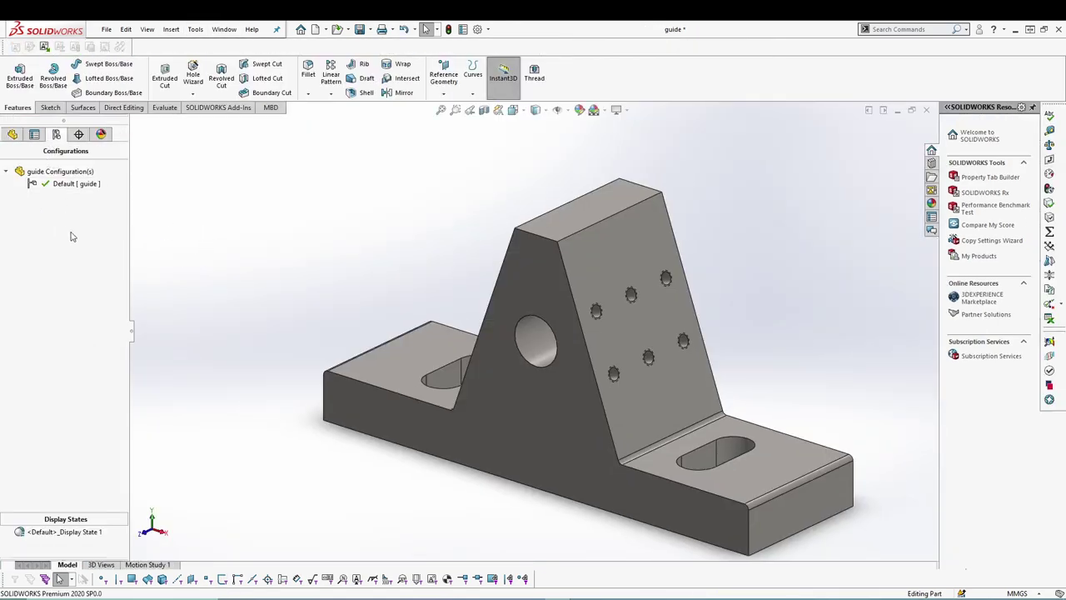
{"action": "right_click", "coordinate": [67, 185]}
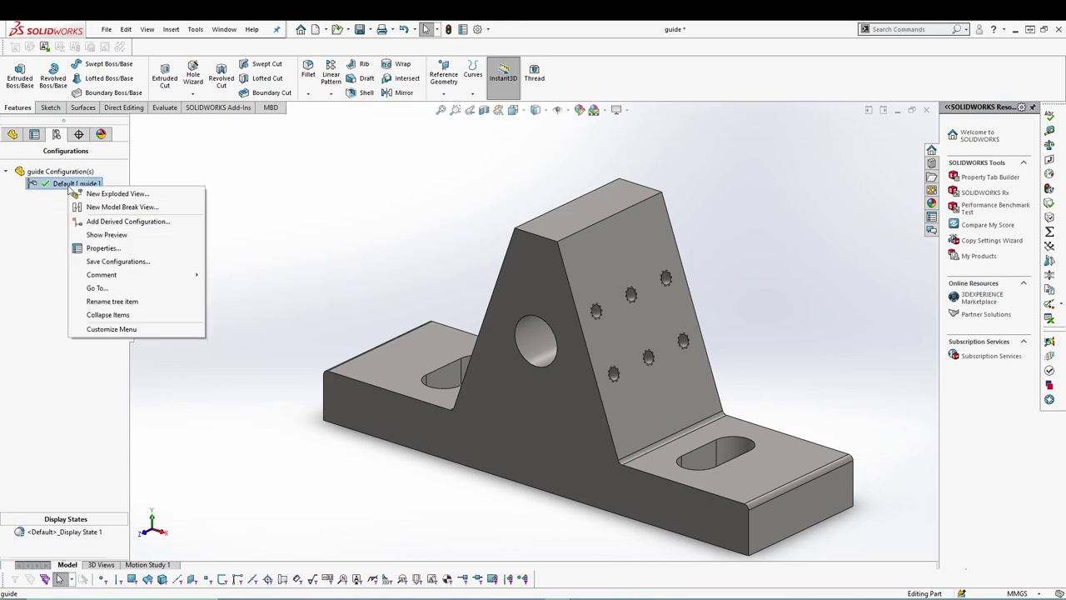
{"action": "left_click", "coordinate": [104, 249]}
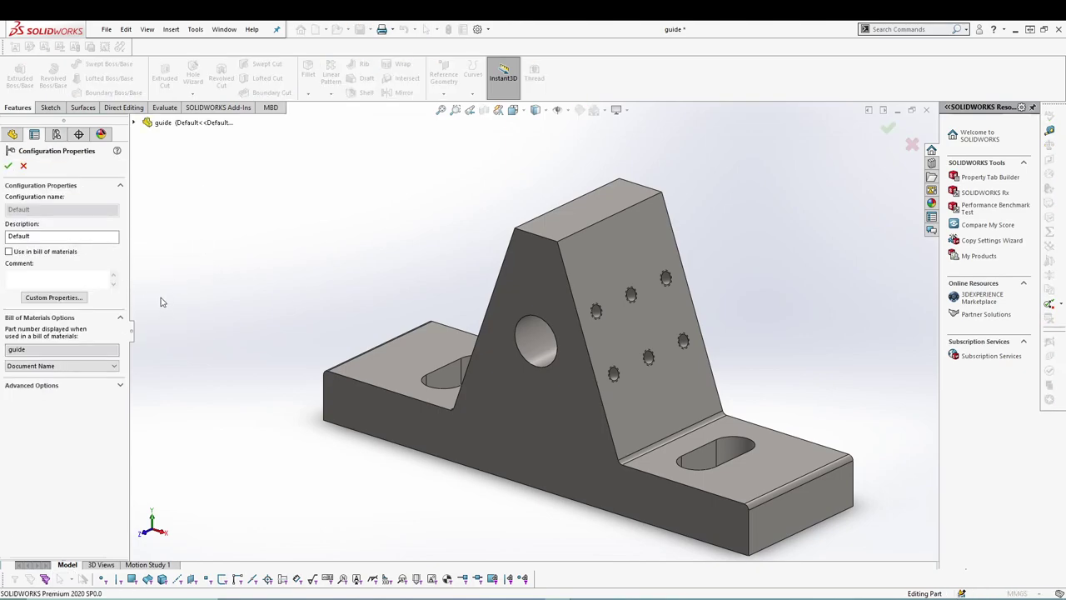
{"action": "left_click", "coordinate": [44, 298]}
Add configuration-specific properties named MATERIAL and FINISH, both of type Text.
{"action": "left_click", "coordinate": [418, 335]}
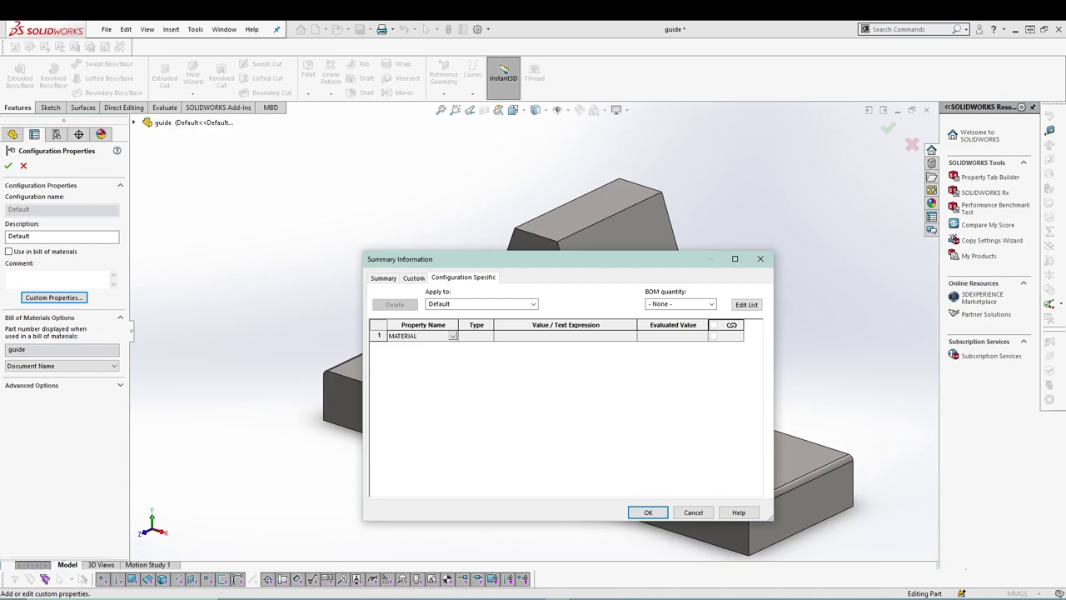
{"action": "left_click", "coordinate": [482, 337]}
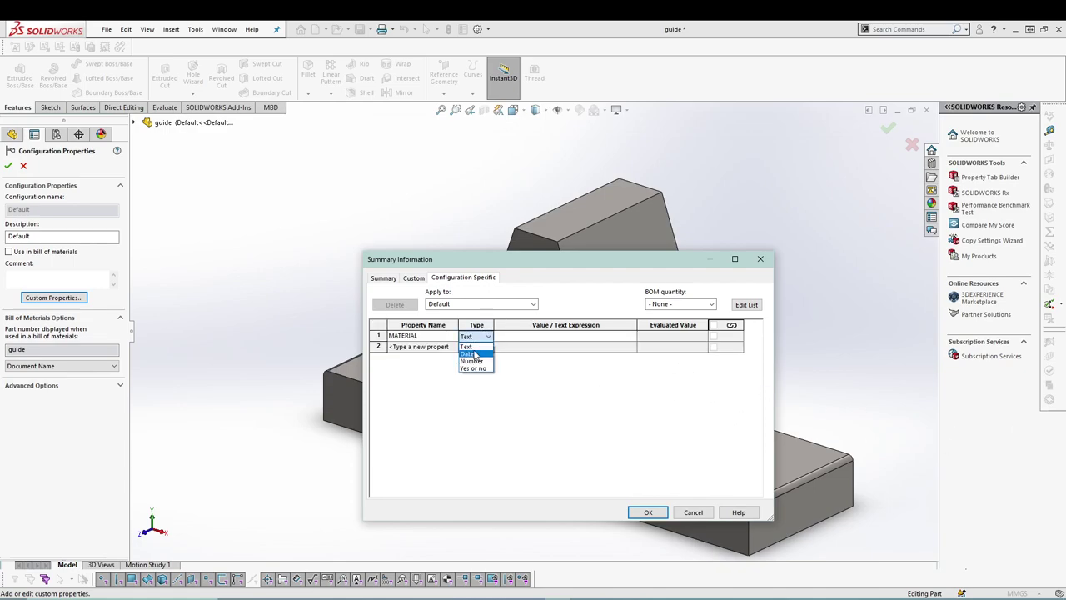
{"action": "left_click", "coordinate": [467, 346]}
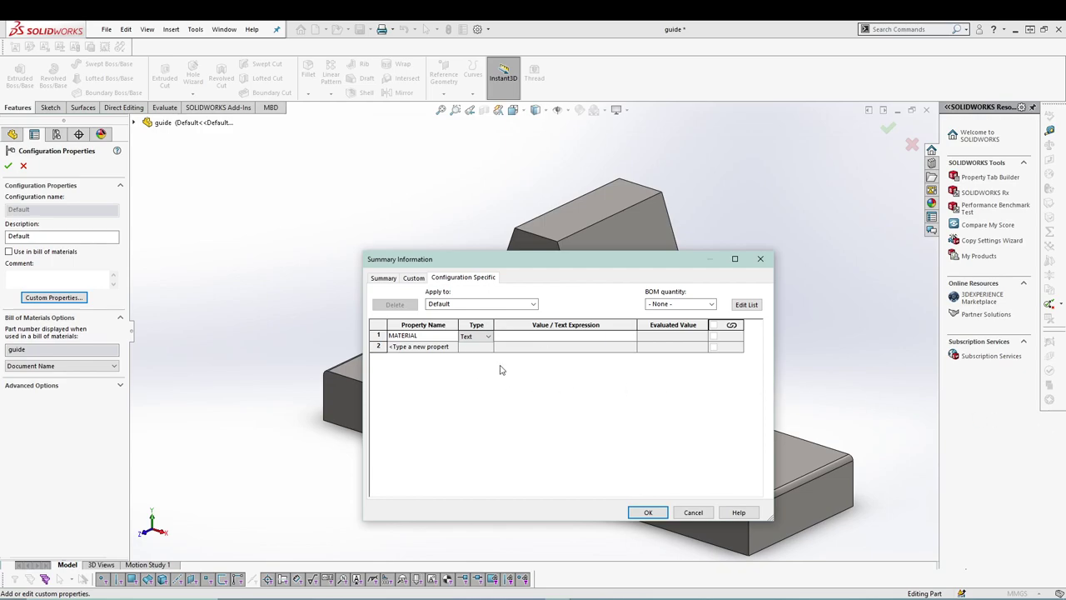
{"action": "left_click", "coordinate": [433, 346]}
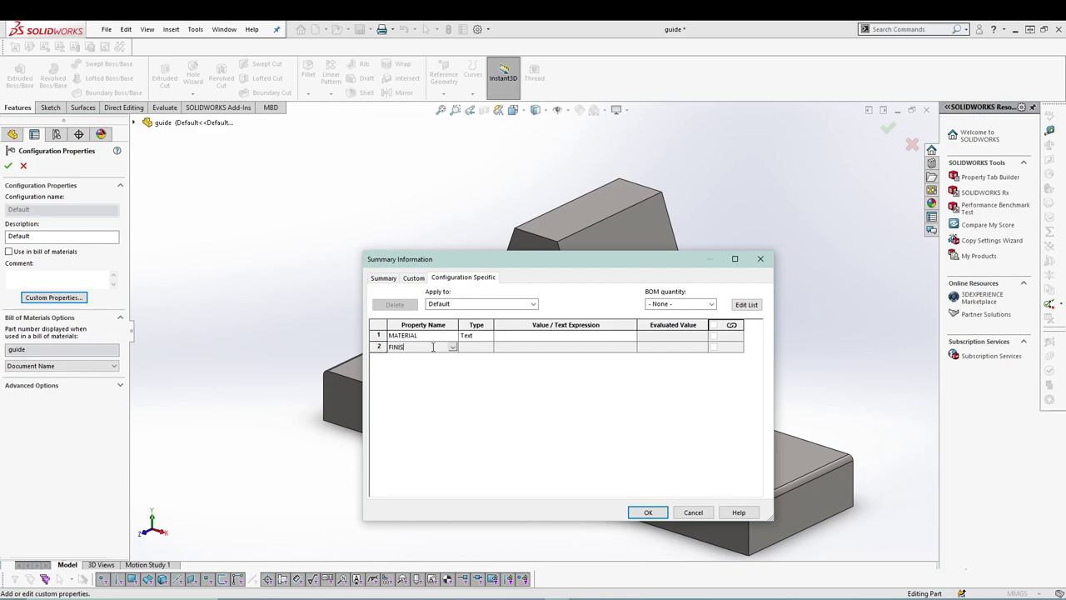
{"action": "left_click", "coordinate": [482, 347]}
{"action": "left_click", "coordinate": [488, 347]}
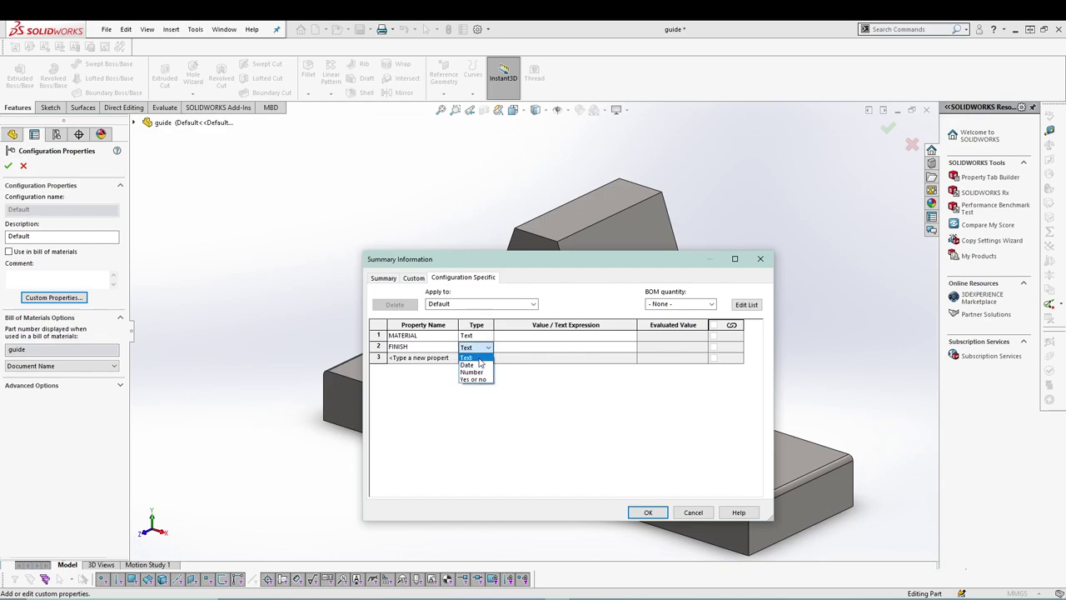
{"action": "left_click", "coordinate": [480, 359]}
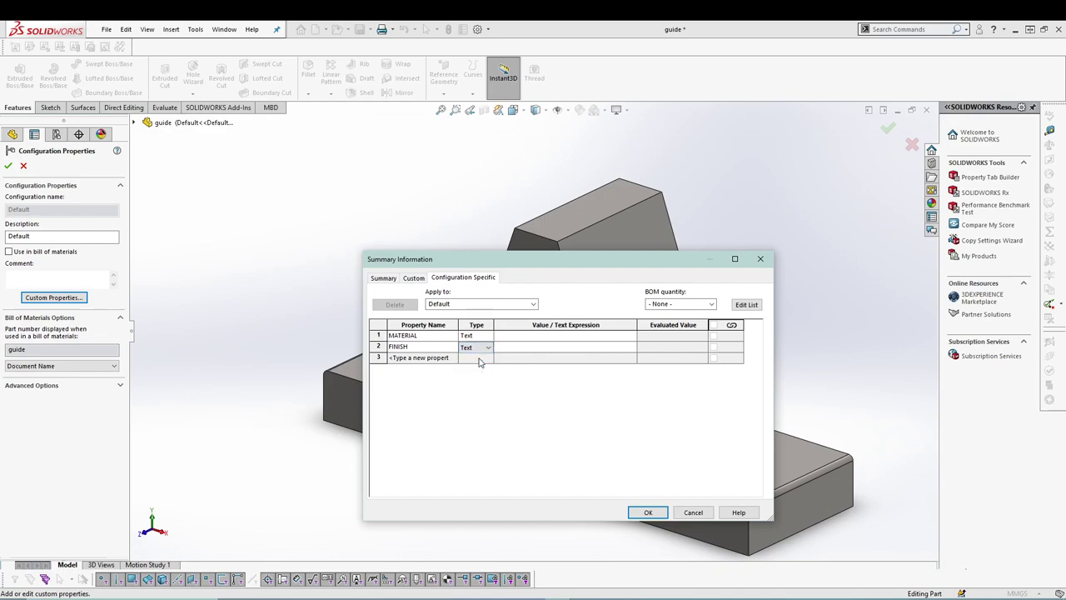
Link the MATERIAL property's value to the part's Material, set FINISH to 0.80, and accept the properties.
{"action": "left_click", "coordinate": [540, 335]}
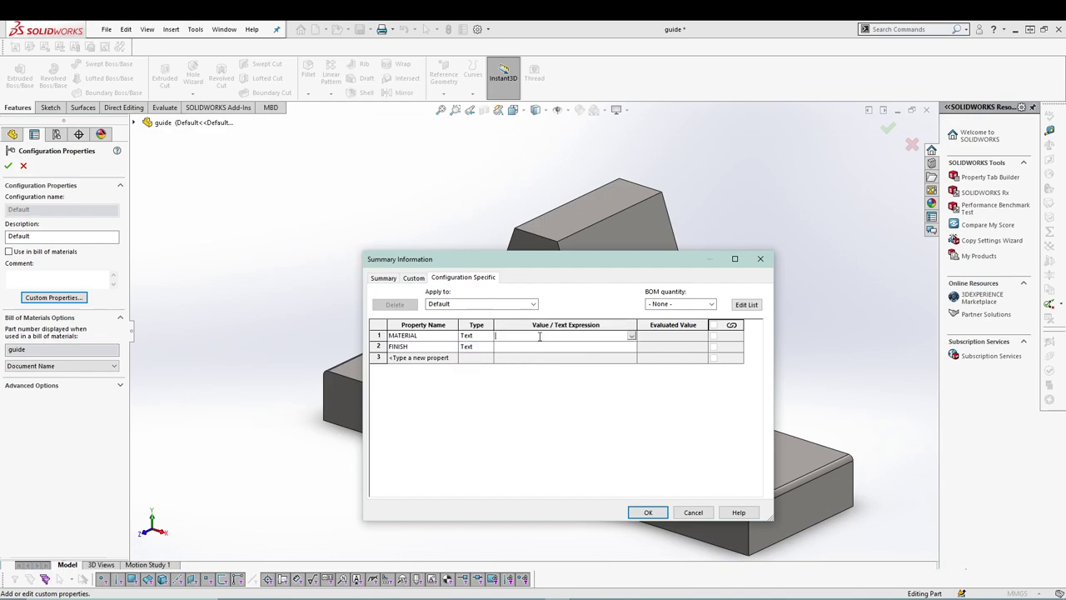
{"action": "left_click", "coordinate": [631, 335]}
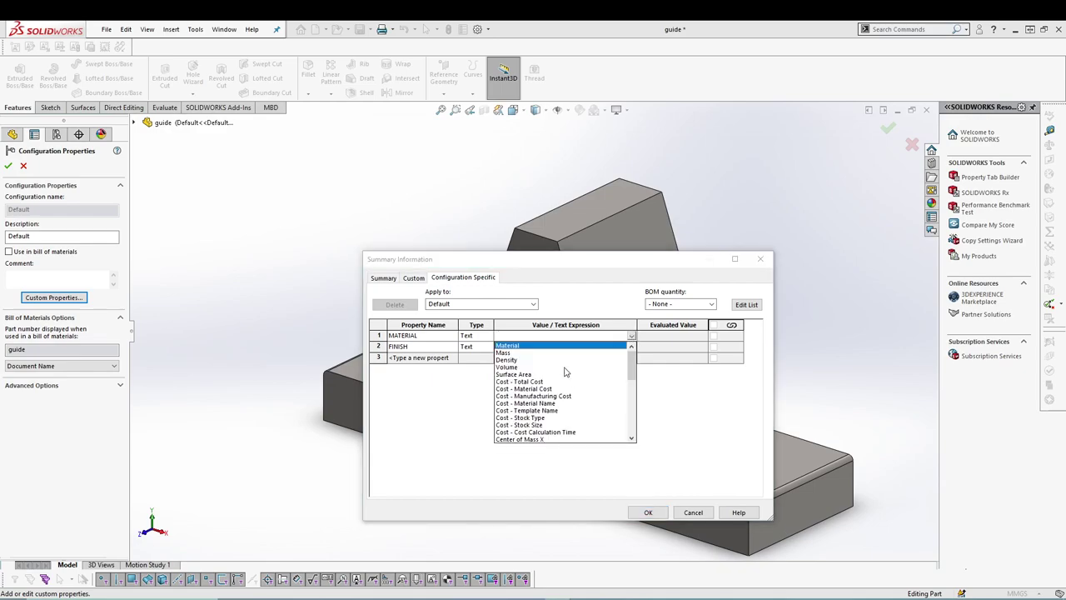
{"action": "left_click", "coordinate": [533, 346]}
{"action": "left_click", "coordinate": [508, 346]}
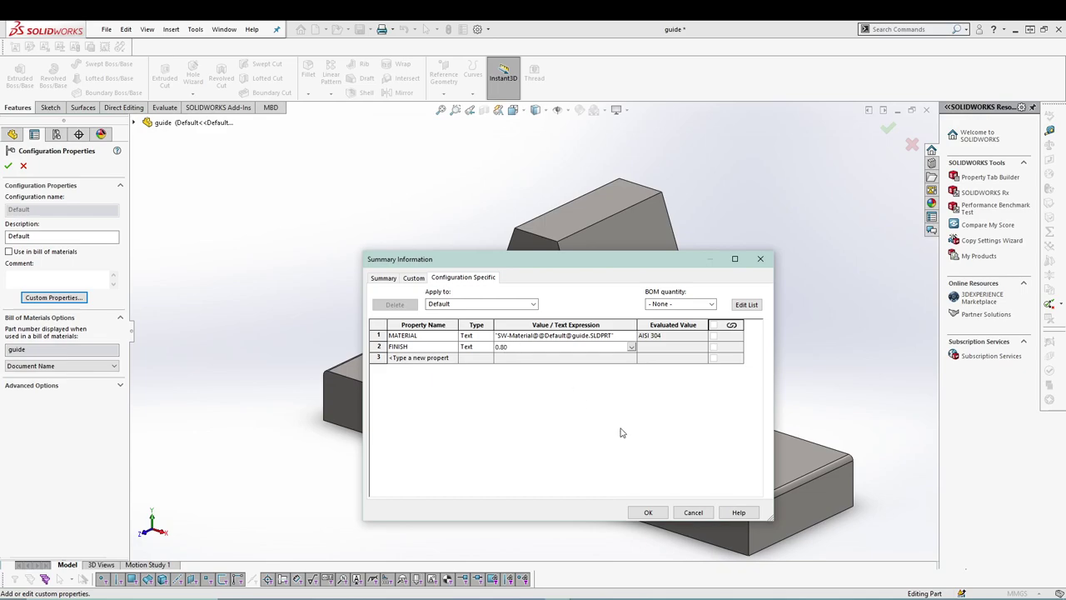
{"action": "left_click", "coordinate": [648, 512]}
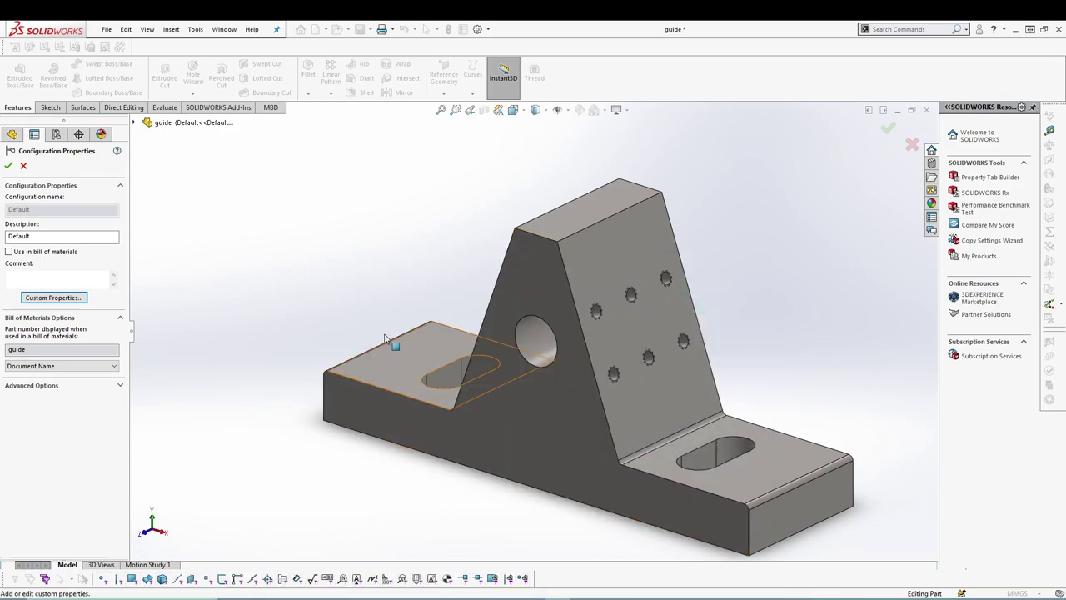
Accept the Default configuration's properties and switch back to the B-ANSI-MM drawing.
{"action": "left_click", "coordinate": [224, 30]}
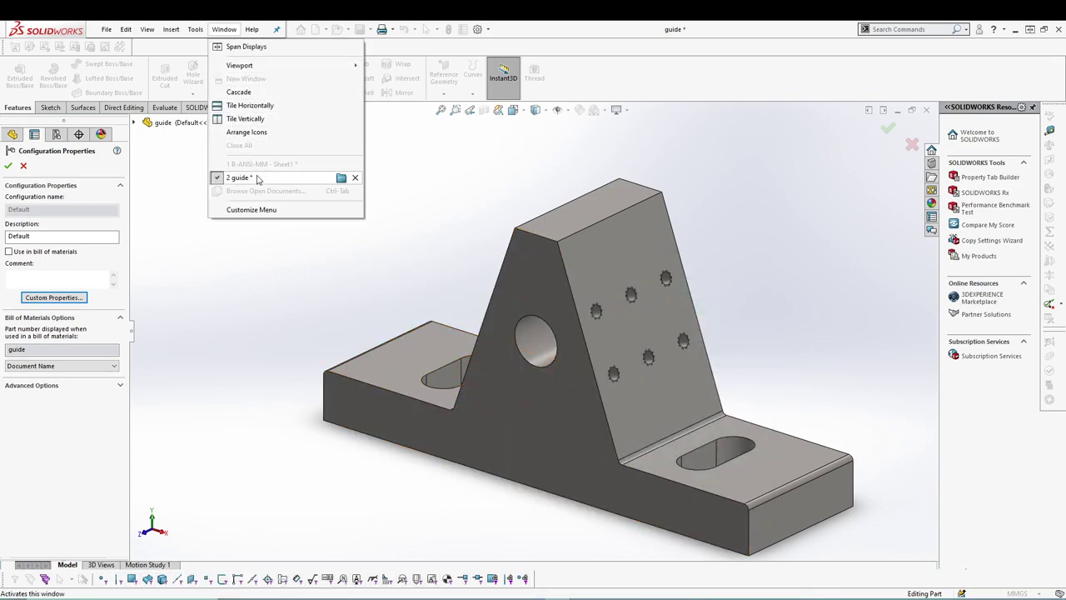
{"action": "left_click", "coordinate": [8, 167]}
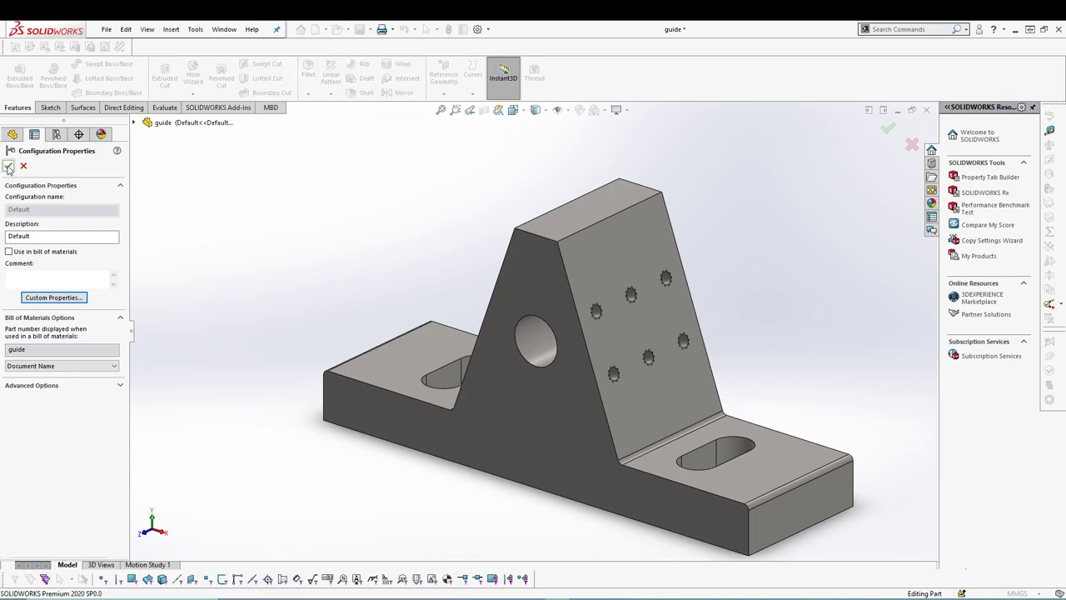
{"action": "left_click", "coordinate": [8, 167]}
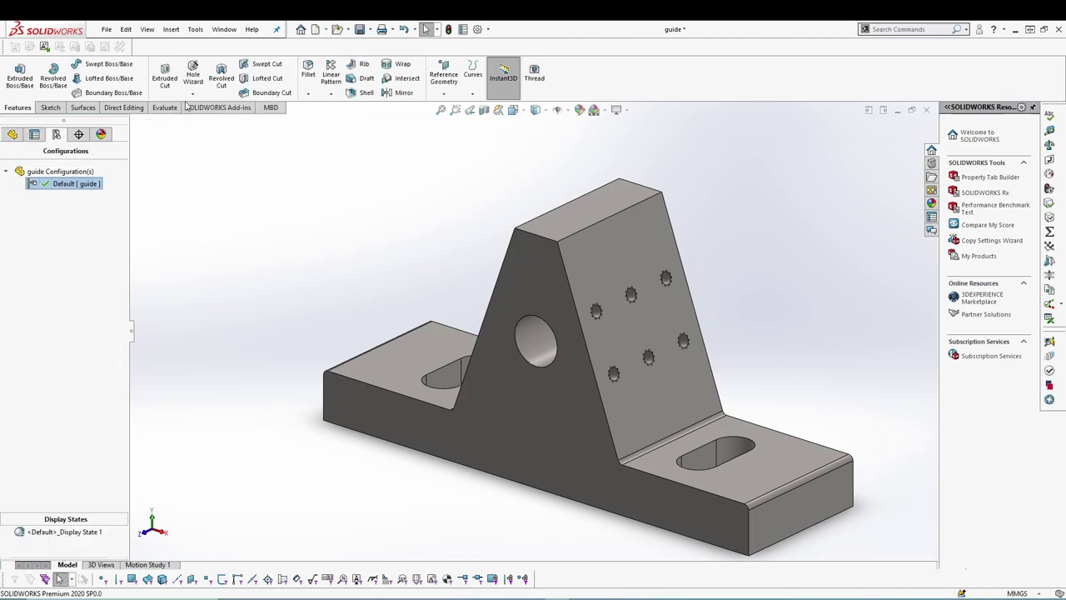
{"action": "left_click", "coordinate": [224, 29]}
{"action": "left_click", "coordinate": [238, 164]}
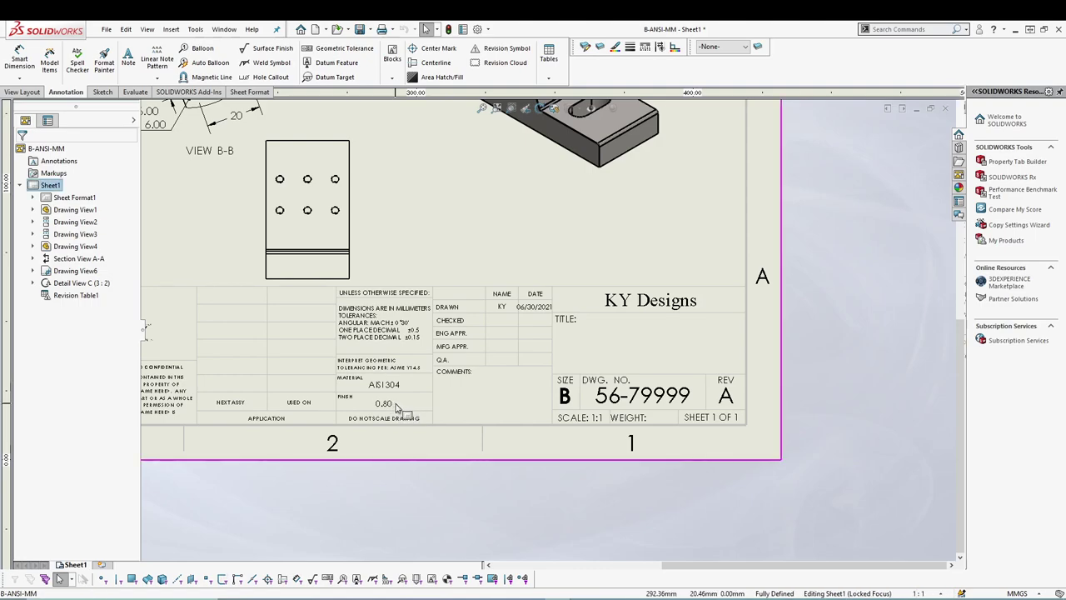
Switch to editing the sheet format and open the title block's FINISH note for text editing.
{"action": "right_click", "coordinate": [460, 289]}
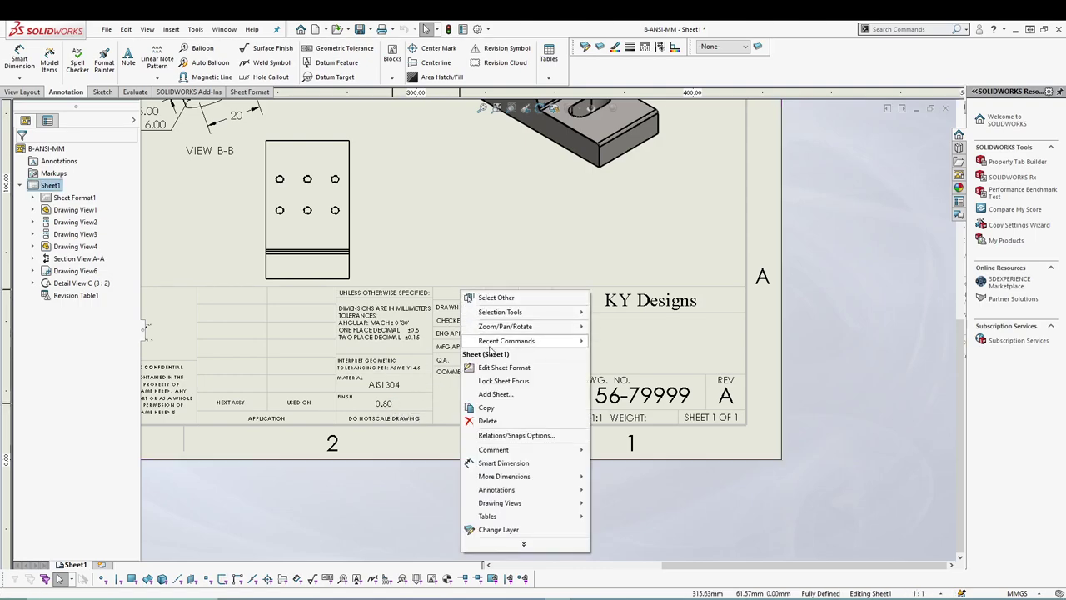
{"action": "left_click", "coordinate": [496, 367]}
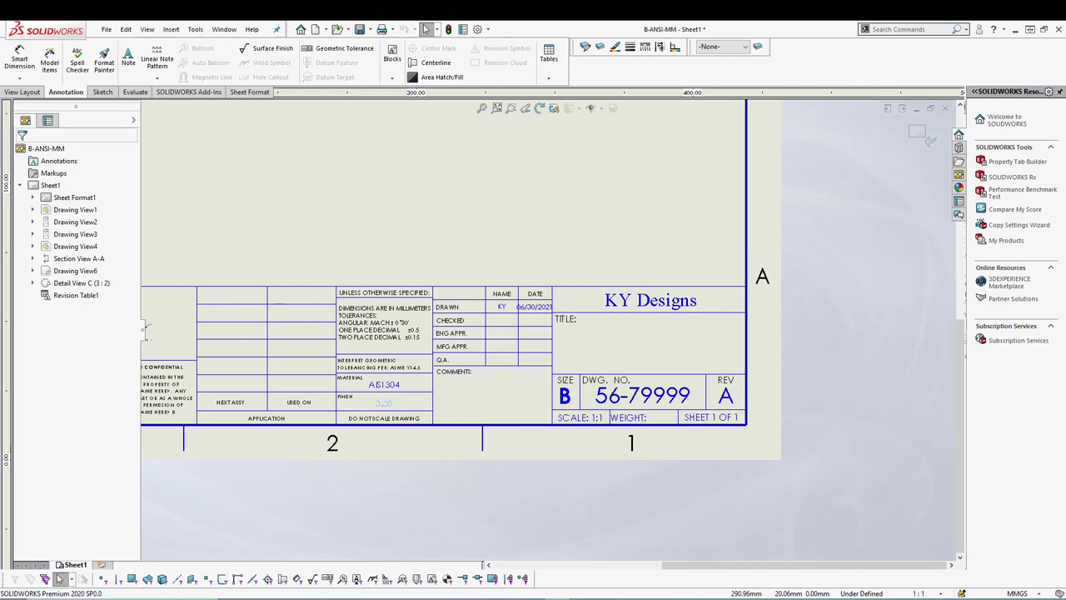
{"action": "double_click", "coordinate": [389, 403]}
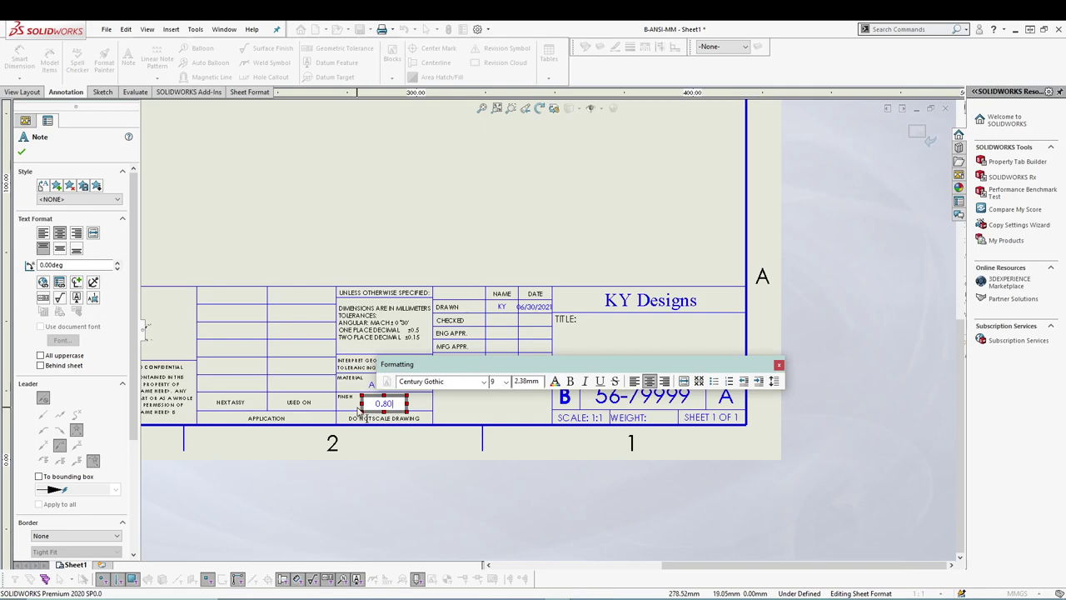
Try a capital M in the SWGrekc font after the FINISH value 0.80, and delete it.
{"action": "left_click", "coordinate": [484, 382]}
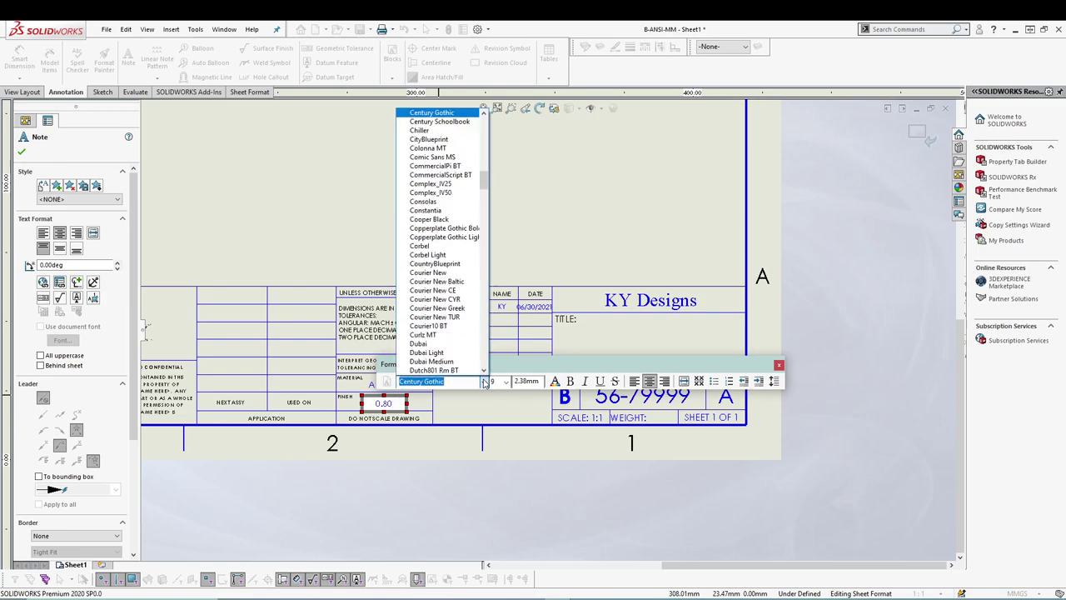
{"action": "left_click_drag", "start_coordinate": [483, 182], "coordinate": [486, 310]}
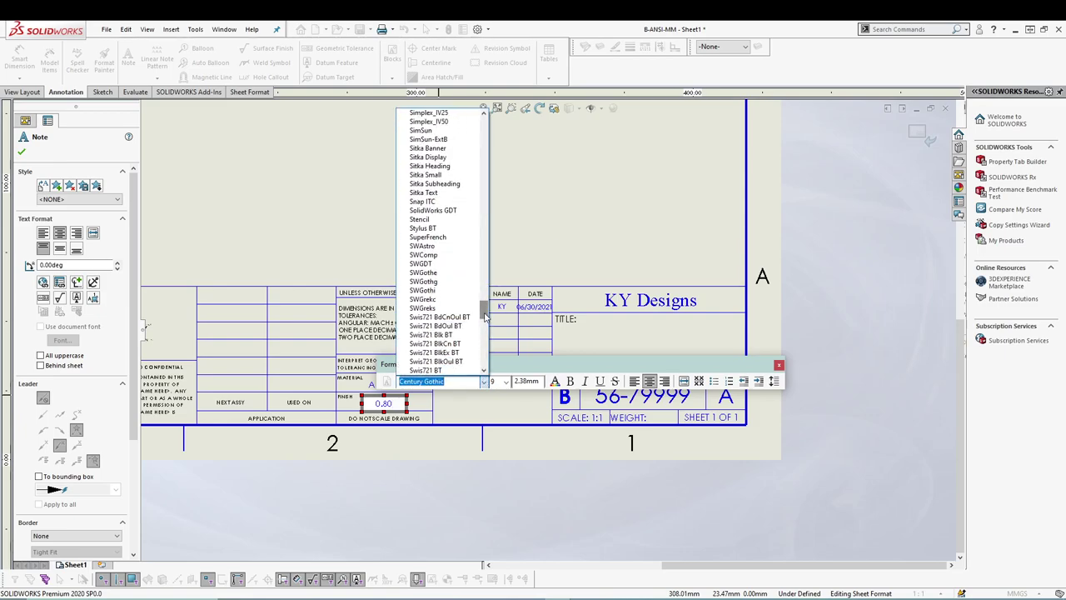
{"action": "left_click", "coordinate": [427, 300]}
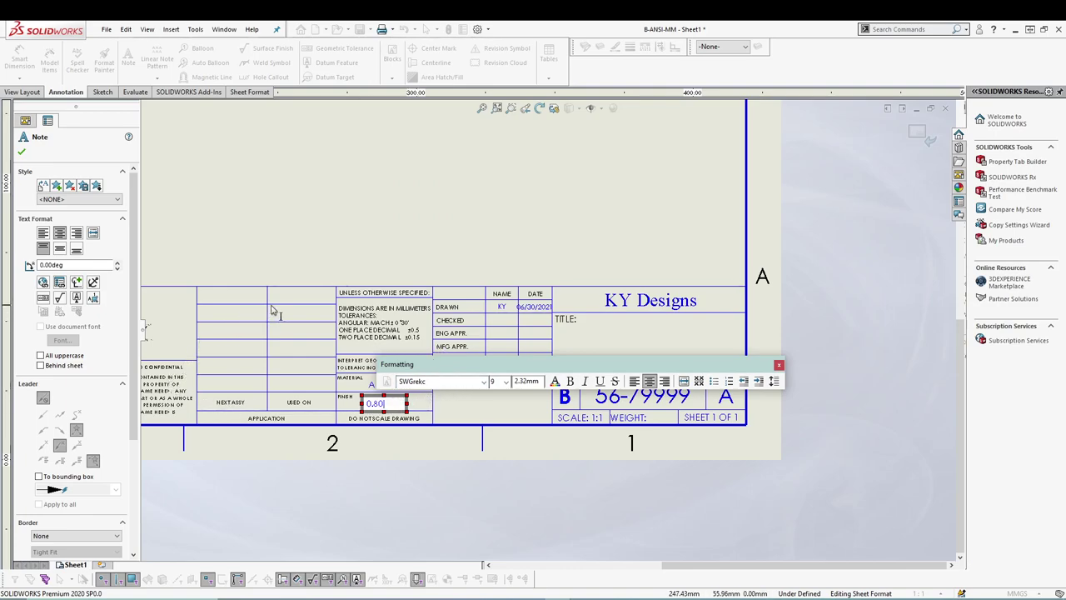
{"action": "type", "text": "M"}
{"action": "key", "text": "BackSpace"}
Try a lowercase m in the SWGothi font after the FINISH value, and delete it.
{"action": "left_click", "coordinate": [483, 381]}
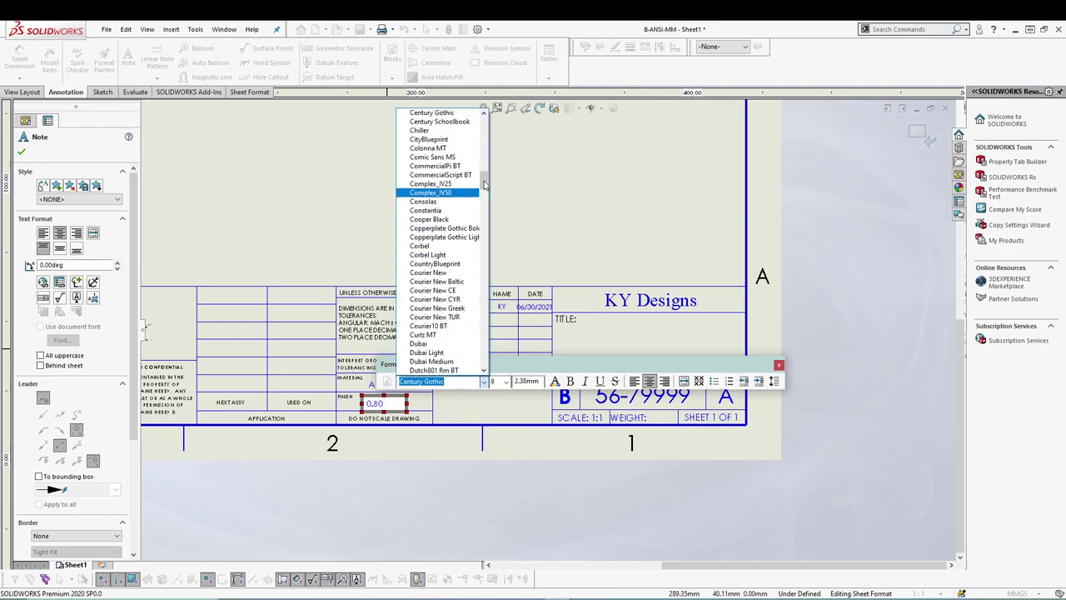
{"action": "left_click_drag", "start_coordinate": [484, 181], "coordinate": [474, 318]}
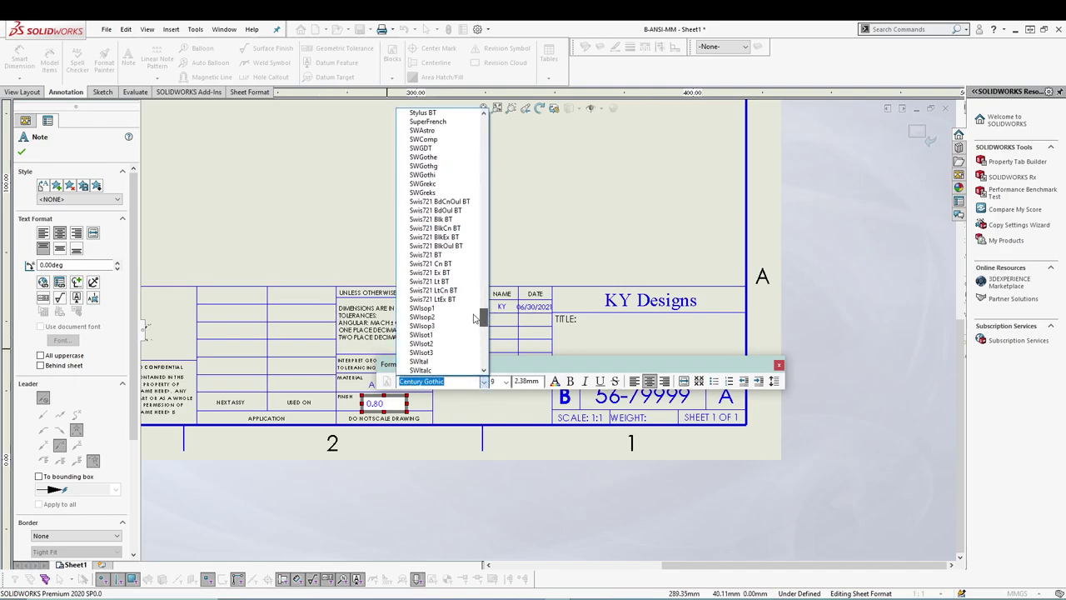
{"action": "scroll", "coordinate": [475, 318], "scroll_direction": "up", "scroll_amount": 1}
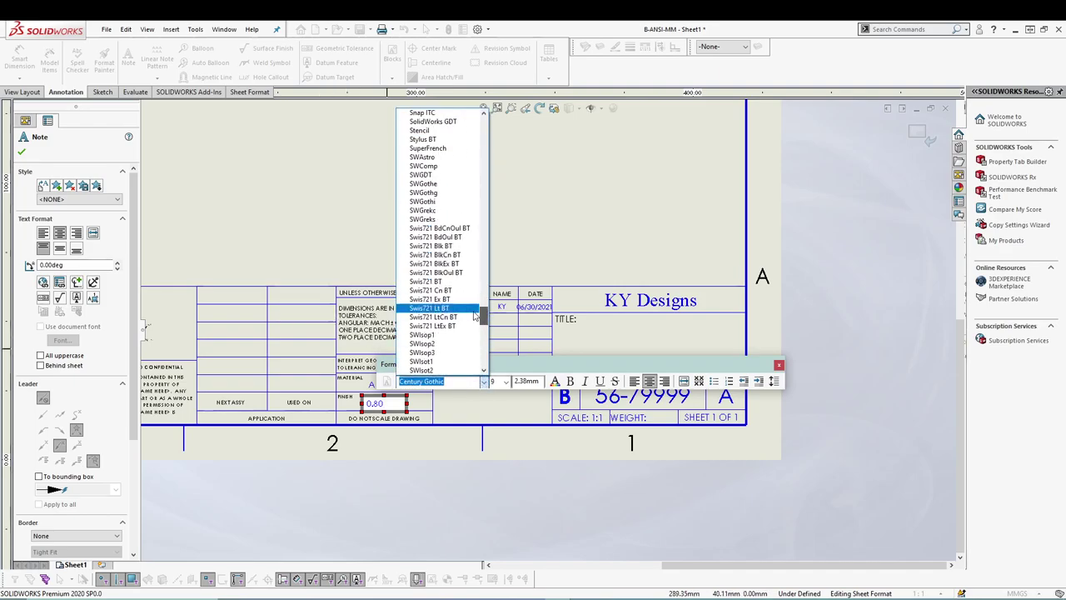
{"action": "left_click", "coordinate": [437, 203]}
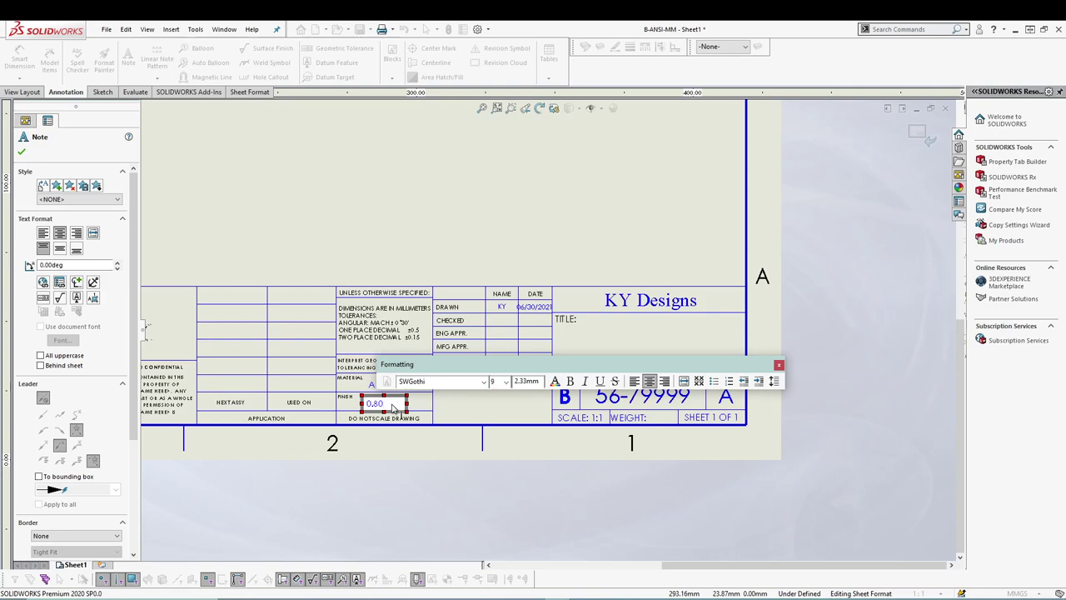
{"action": "type", "text": "m"}
{"action": "key", "text": "BackSpace"}
{"action": "key", "text": "BackSpace"}
Append a µ symbol to the FINISH value by entering a lowercase m in the SWGrekc font.
{"action": "left_click", "coordinate": [483, 384]}
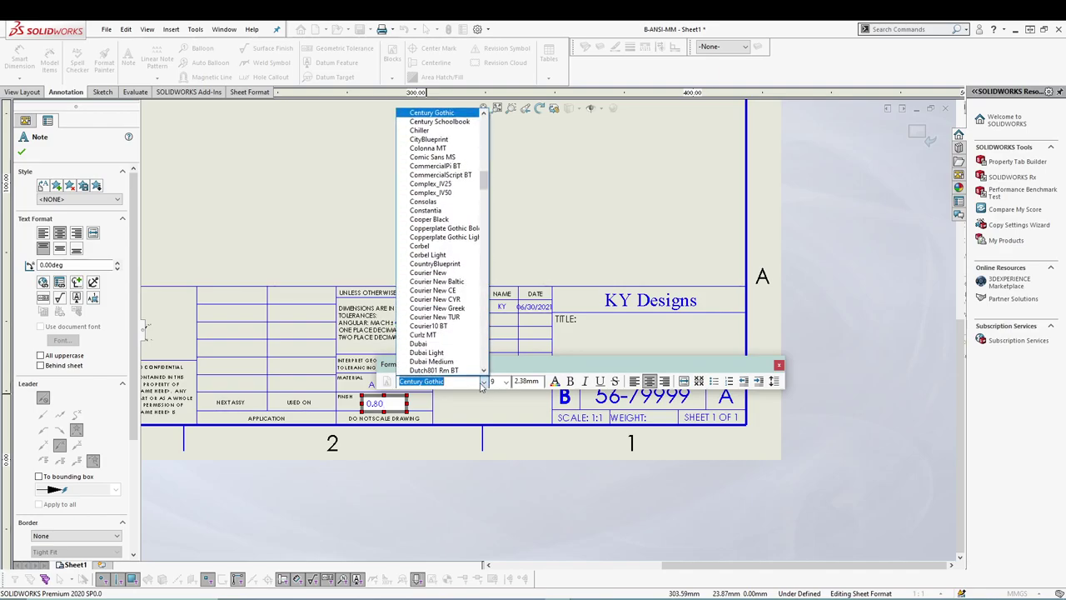
{"action": "left_click_drag", "start_coordinate": [490, 181], "coordinate": [492, 313]}
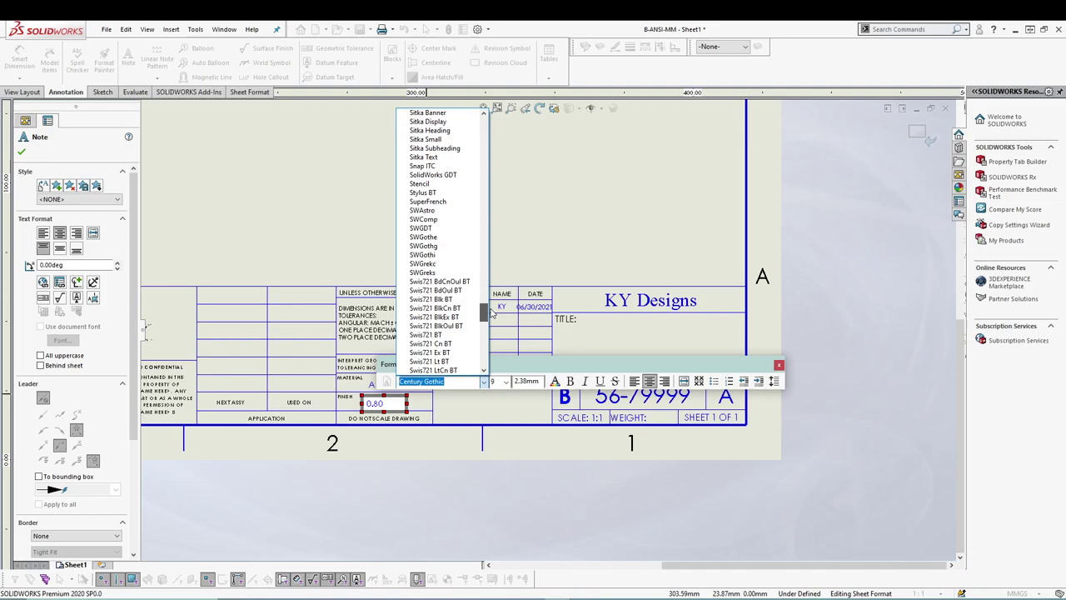
{"action": "left_click", "coordinate": [445, 265]}
{"action": "type", "text": "m"}
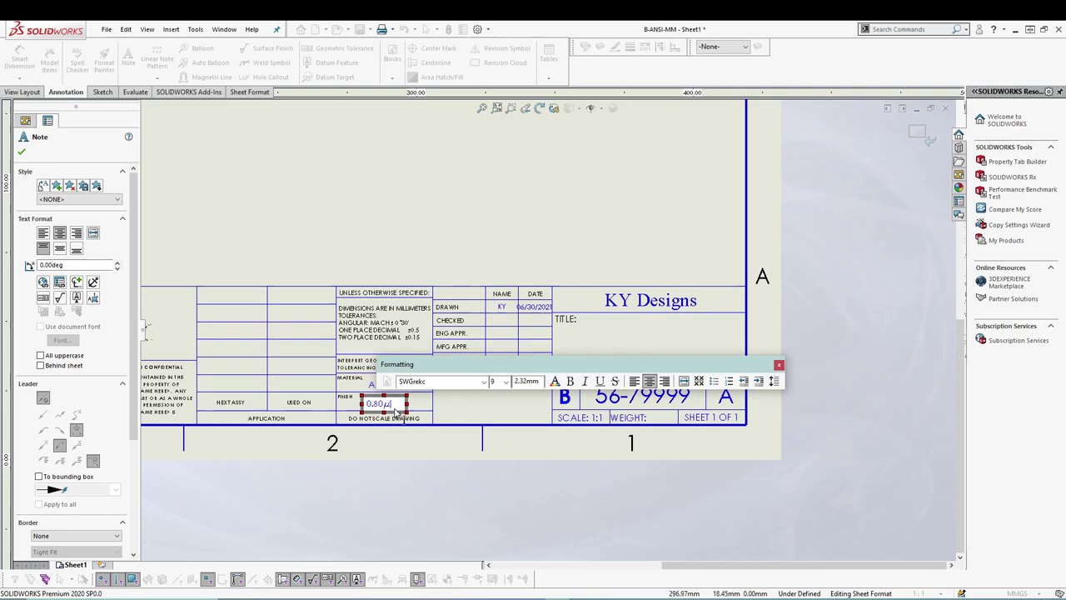
Add an m in Century Gothic after the µ so the FINISH note reads 0.80µm, and close the note.
{"action": "left_click", "coordinate": [484, 381]}
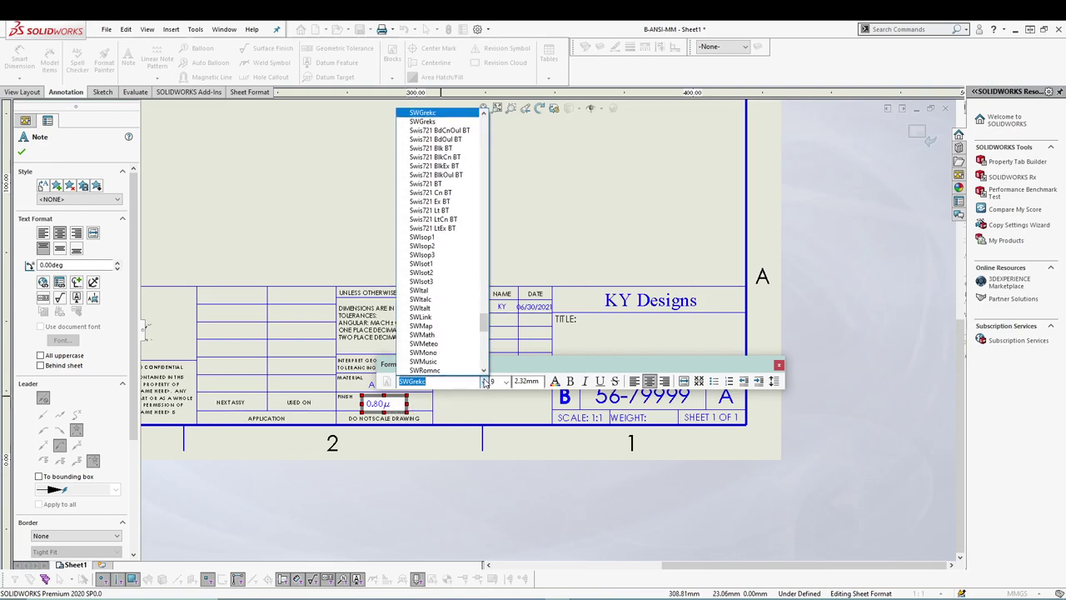
{"action": "left_click_drag", "start_coordinate": [483, 333], "coordinate": [484, 190]}
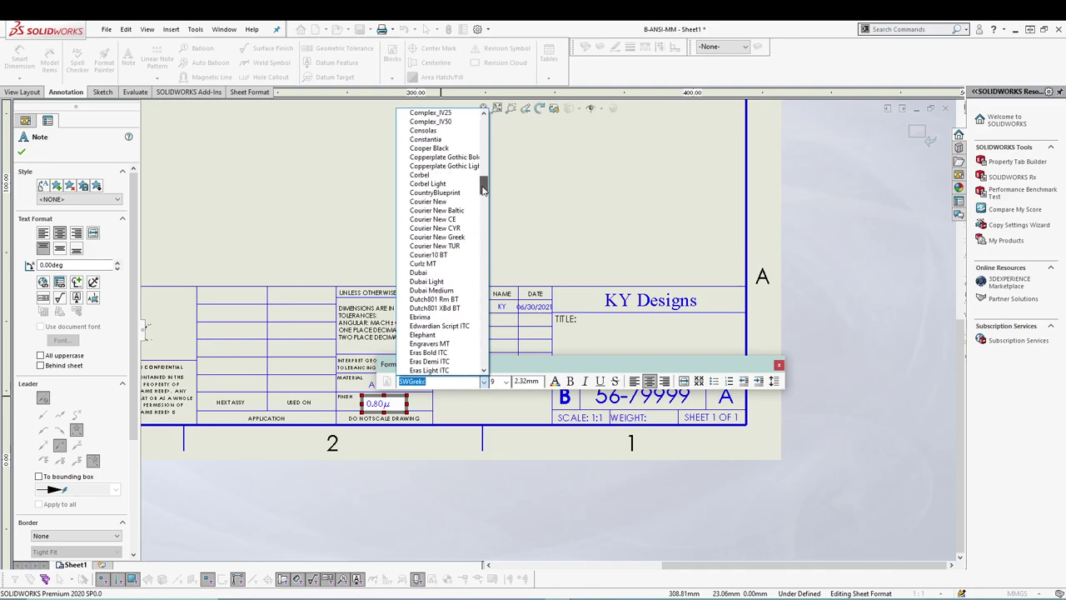
{"action": "left_click_drag", "start_coordinate": [483, 190], "coordinate": [483, 179]}
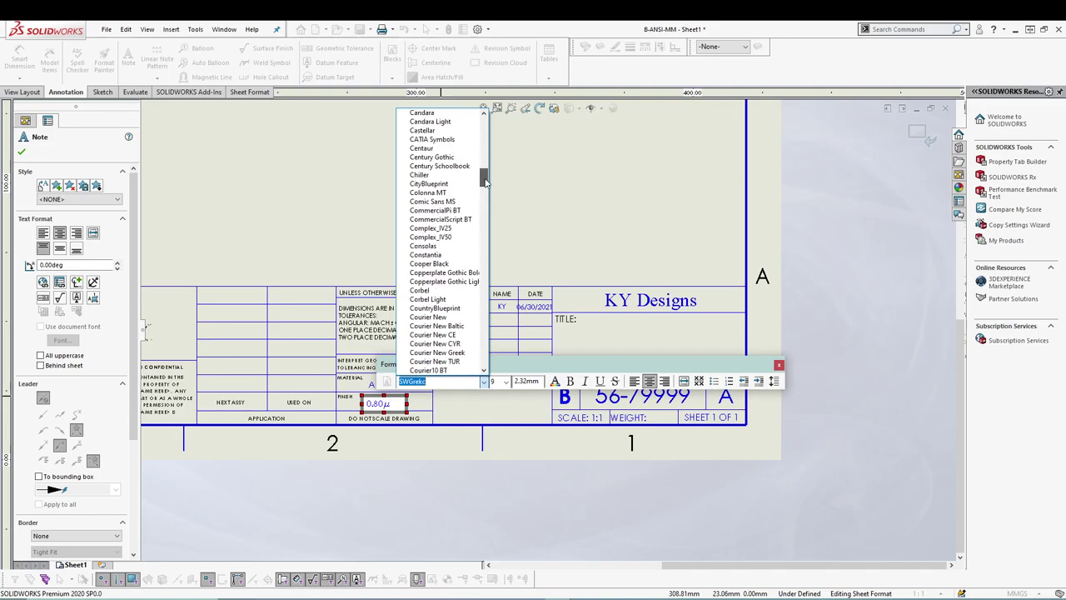
{"action": "left_click", "coordinate": [458, 158]}
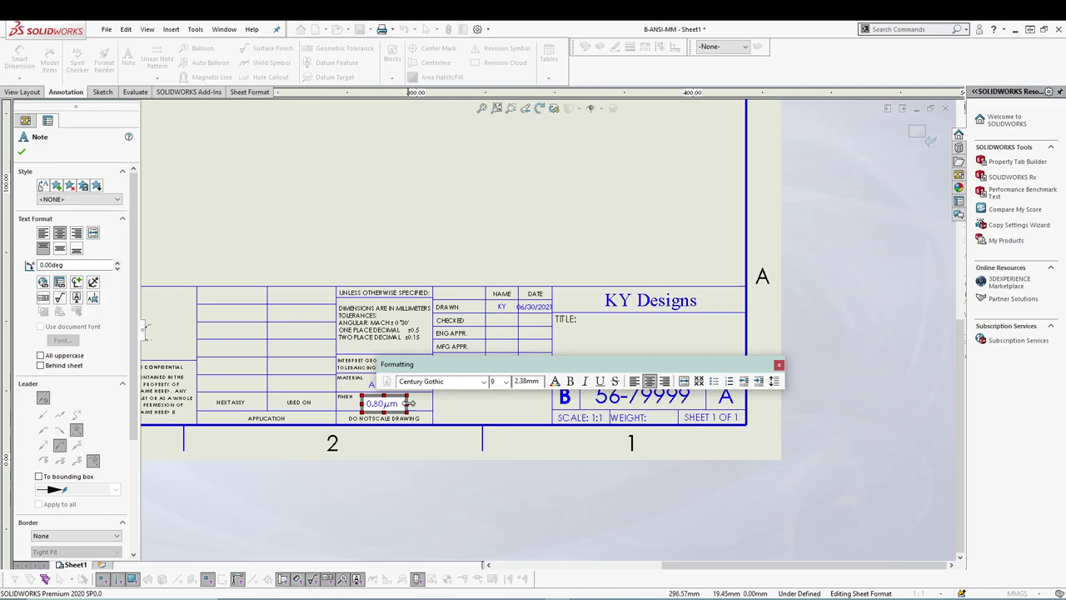
{"action": "left_click", "coordinate": [778, 366]}
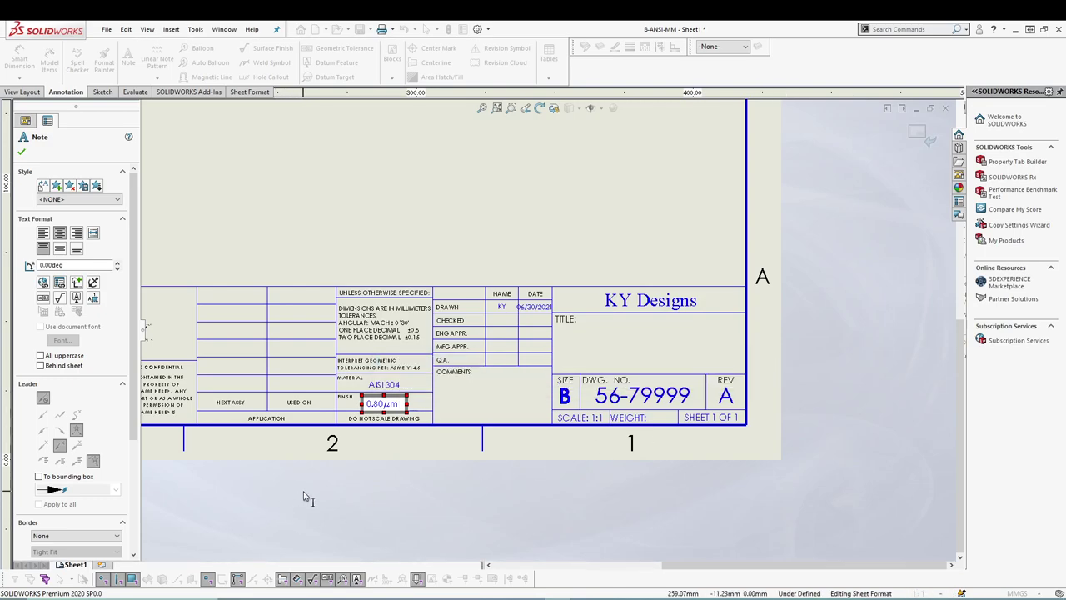
{"action": "left_click", "coordinate": [304, 495]}
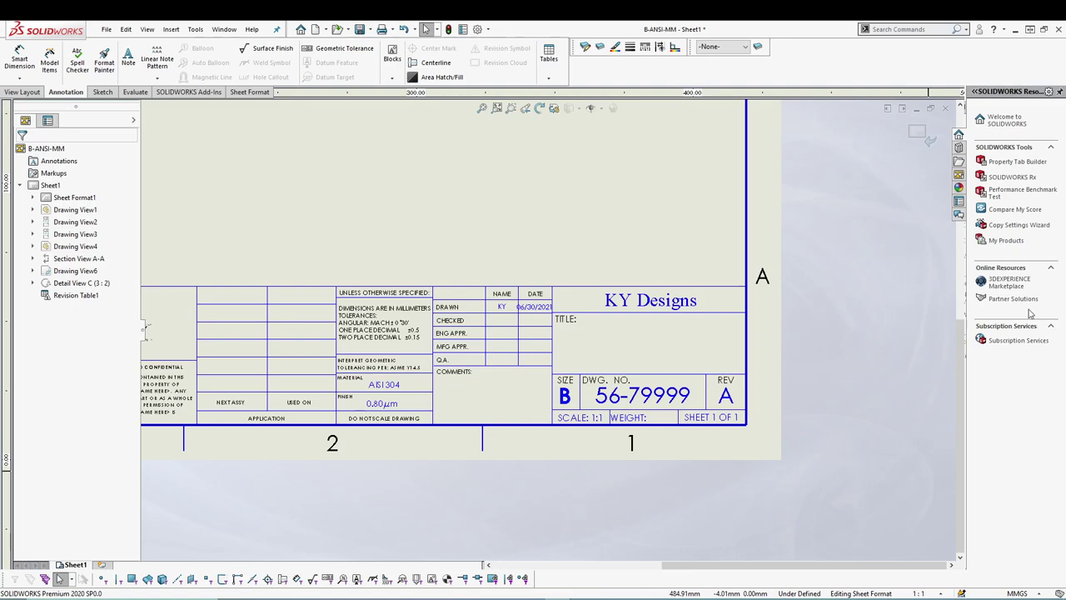
Exit sheet format editing and return to the full drawing sheet.
{"action": "scroll", "coordinate": [416, 275], "scroll_direction": "up", "scroll_amount": 3}
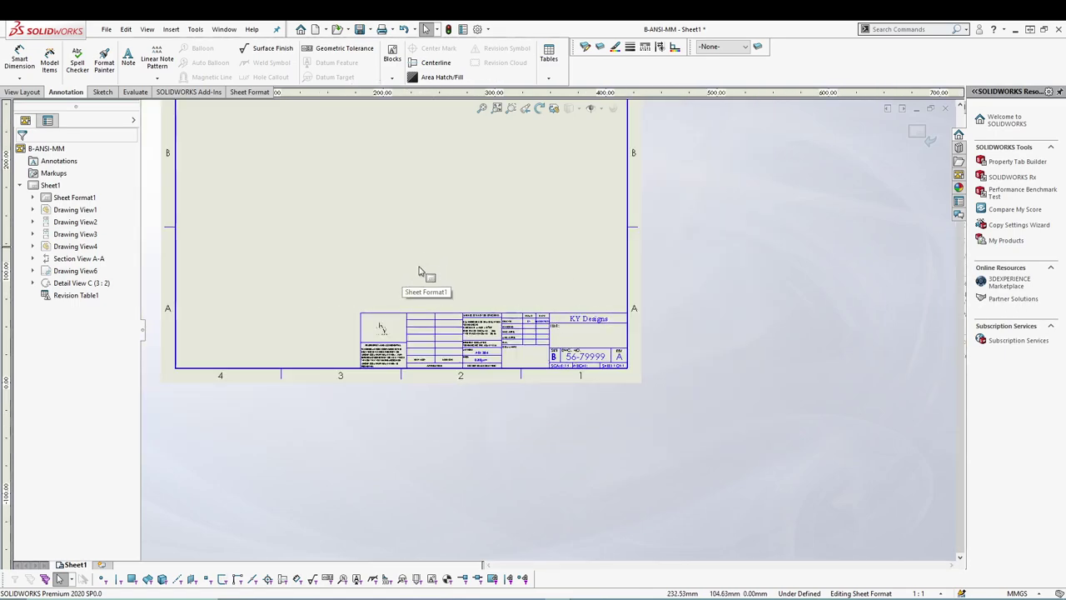
{"action": "key", "text": "f"}
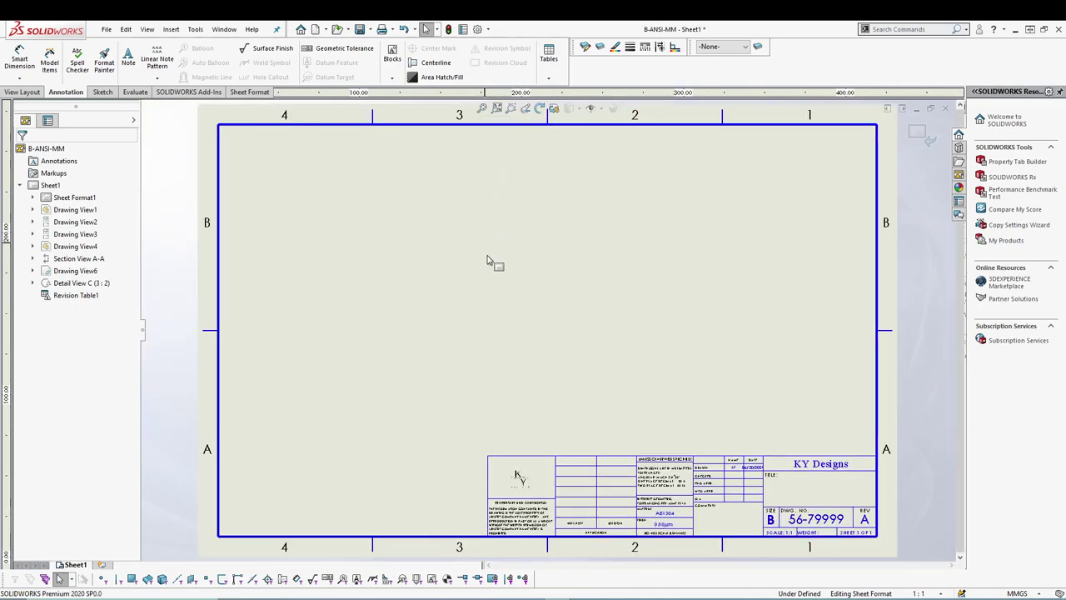
{"action": "left_click", "coordinate": [916, 133]}
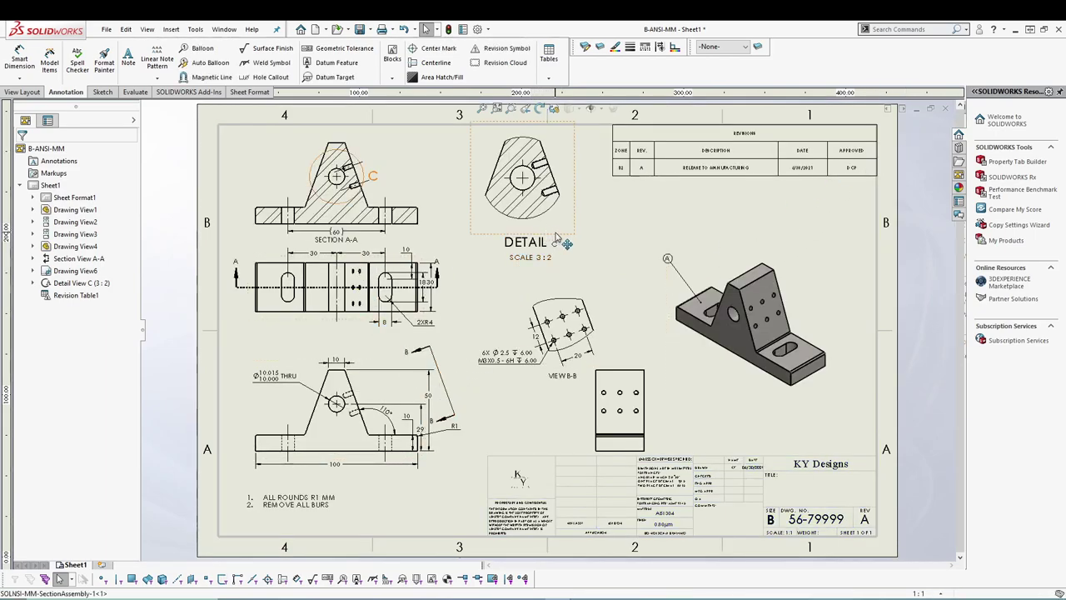
Move Detail C slightly down and right, and shift the isometric view up and right, closer to the revision table.
{"action": "left_click_drag", "start_coordinate": [565, 242], "coordinate": [578, 255]}
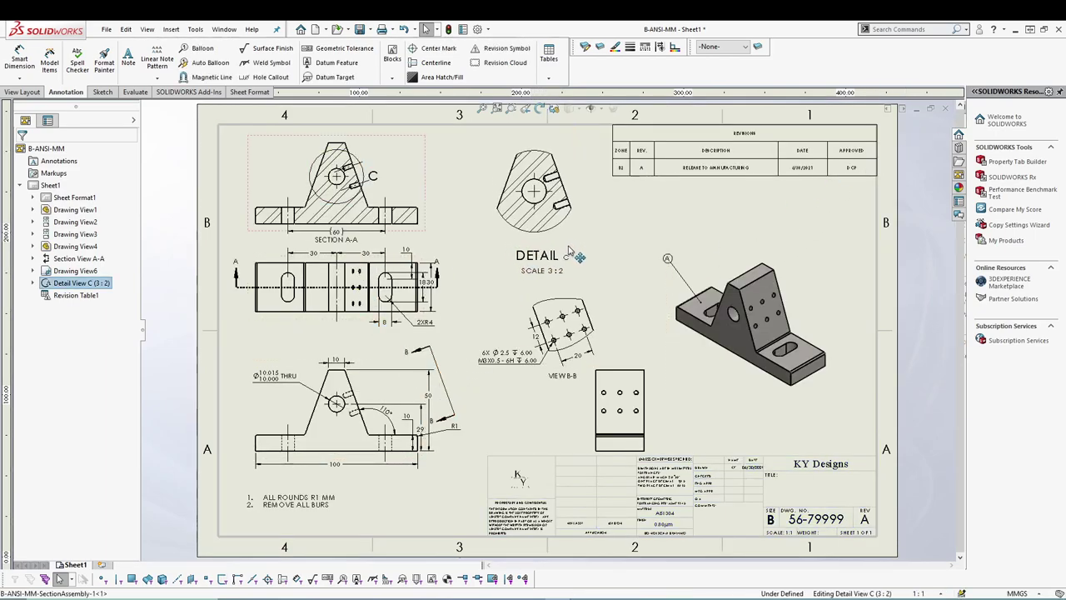
{"action": "left_click", "coordinate": [829, 256]}
{"action": "left_click_drag", "start_coordinate": [831, 235], "coordinate": [850, 213]}
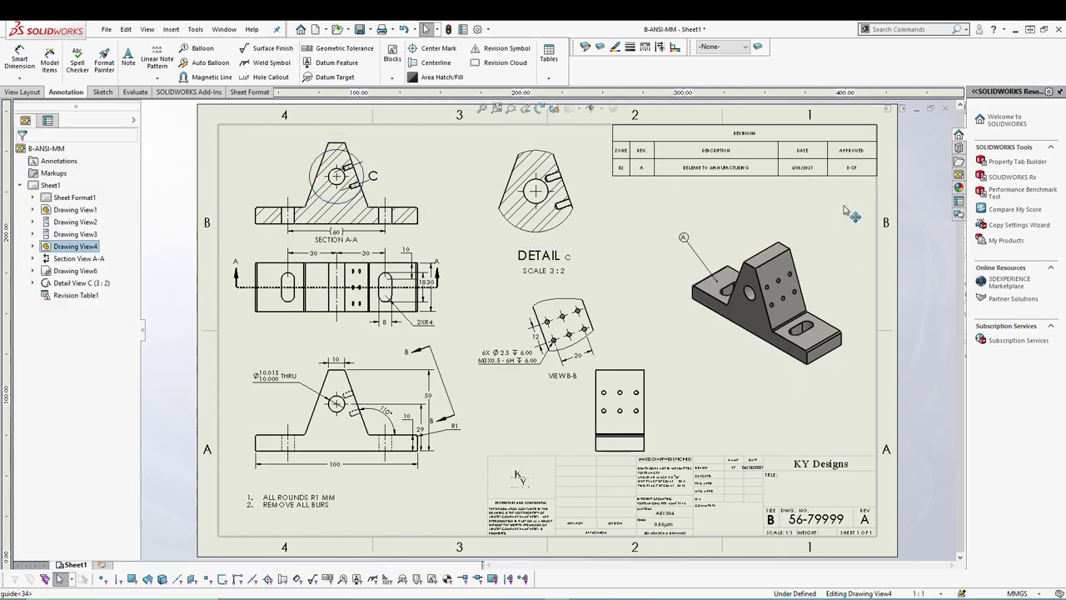
{"action": "left_click", "coordinate": [165, 356]}
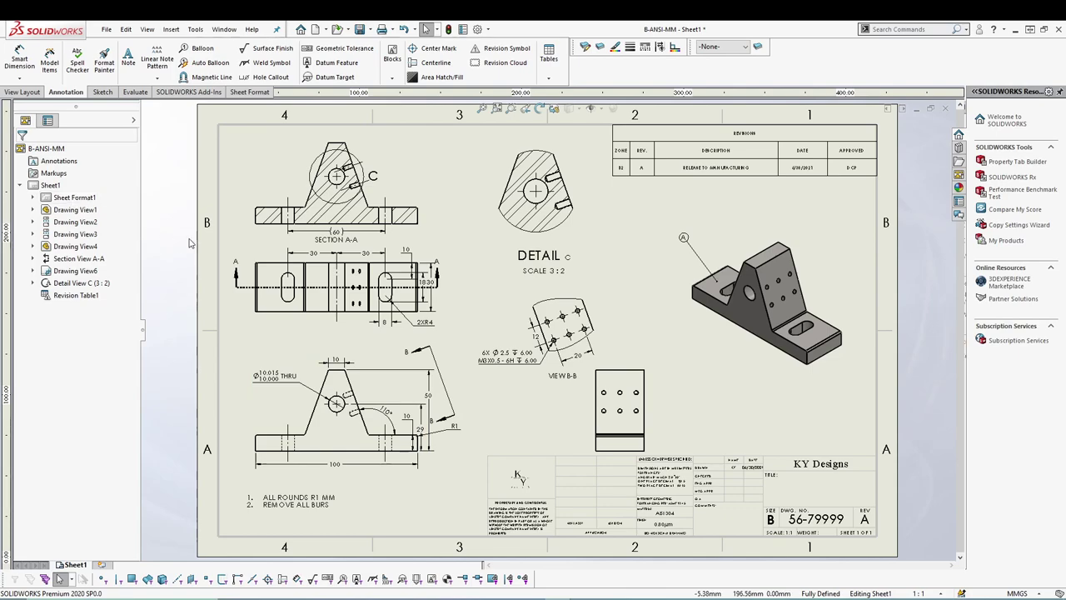